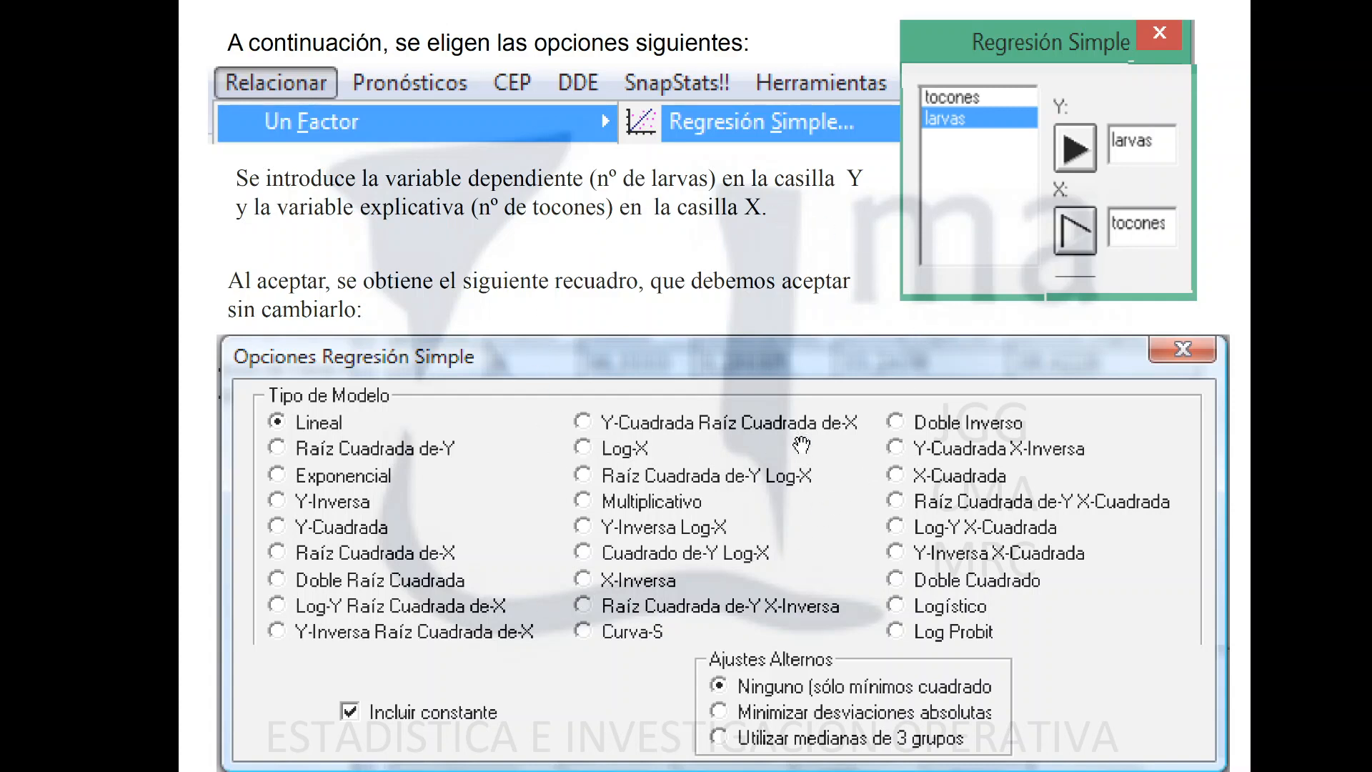
- Examine the regression exercise statement in the PDF and the tocones and larvas columns in the Excel workbook DatosP5
scroll(801, 445, "up", 1)
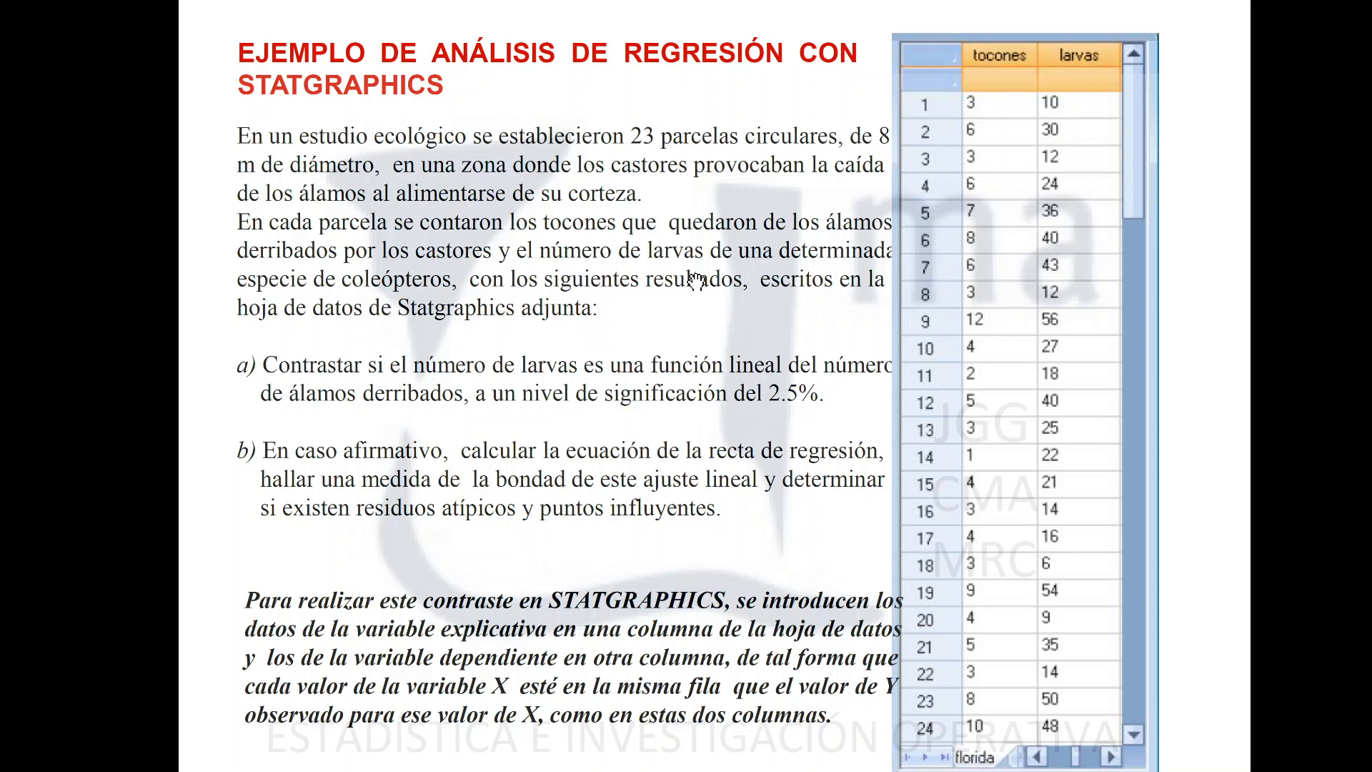
key("Escape")
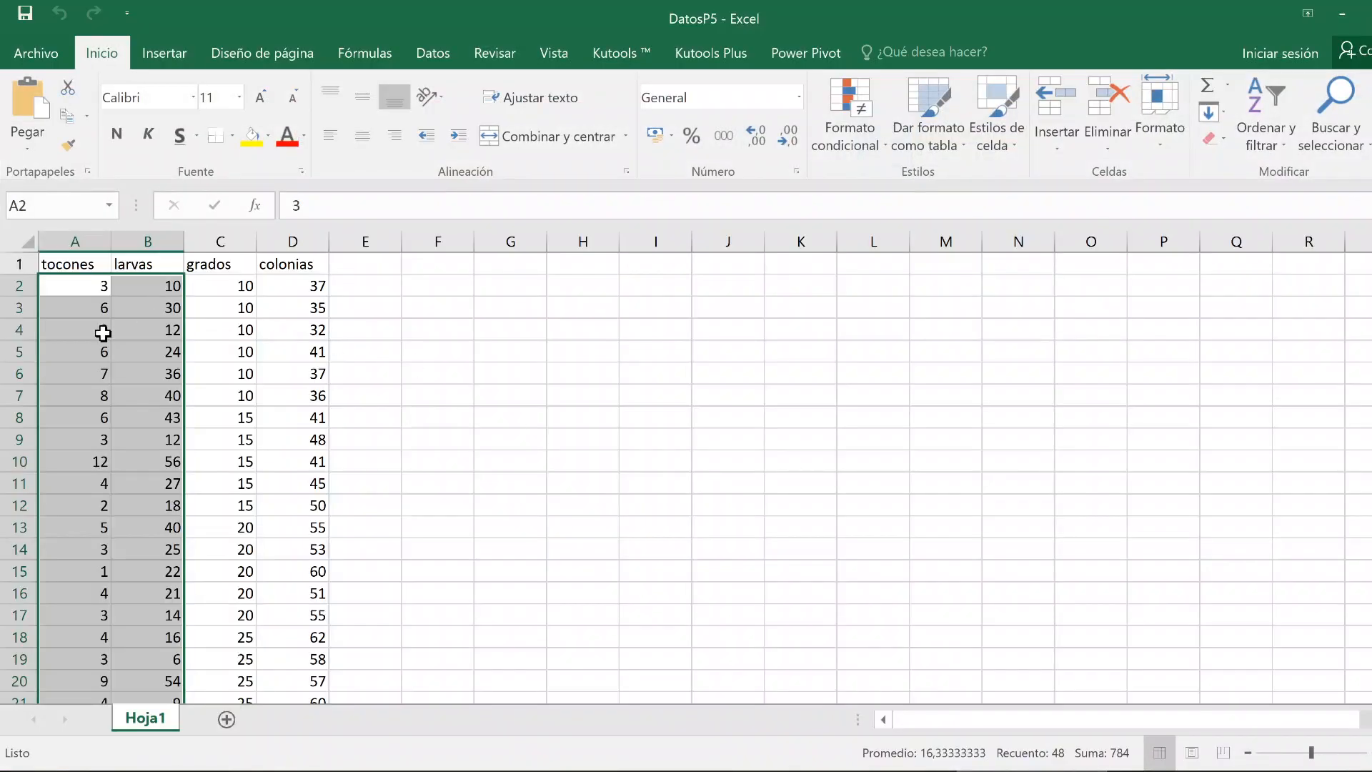
left_click(82, 265)
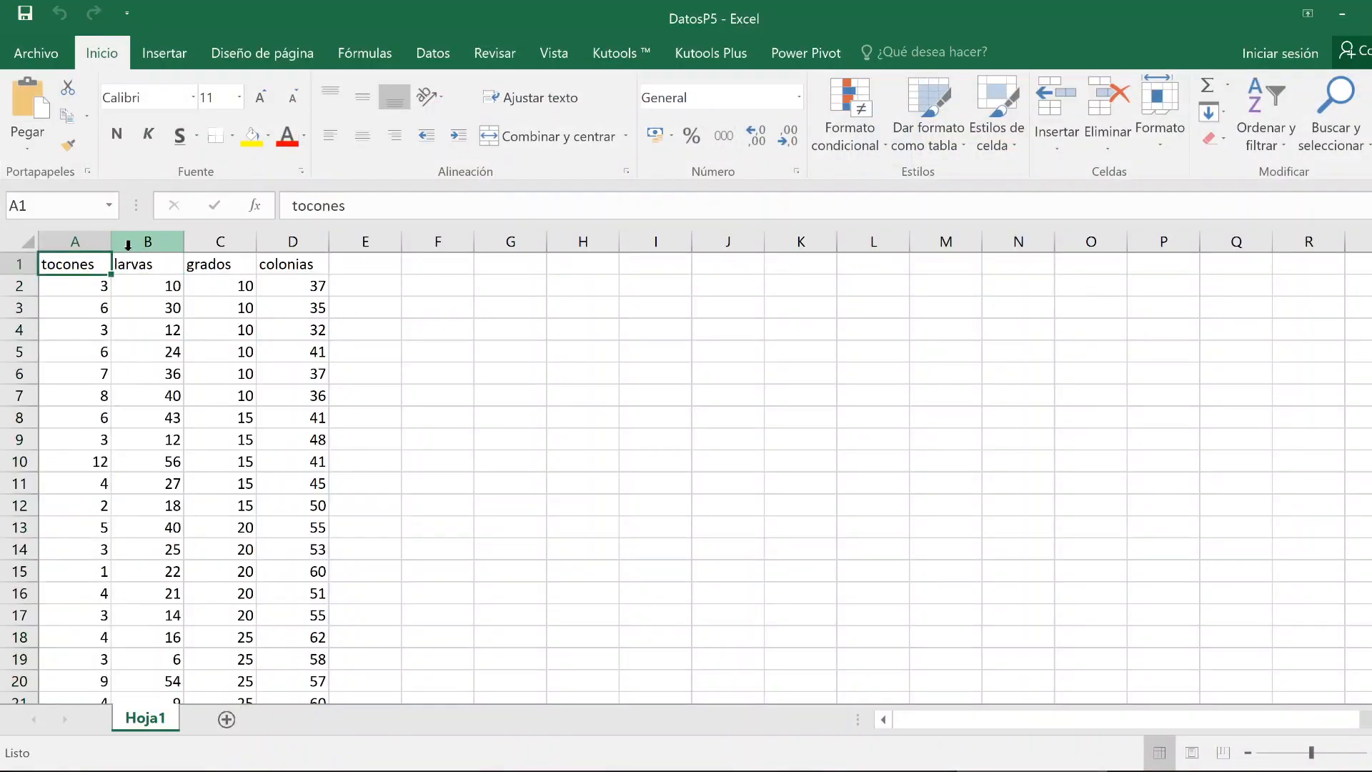
left_click(129, 243)
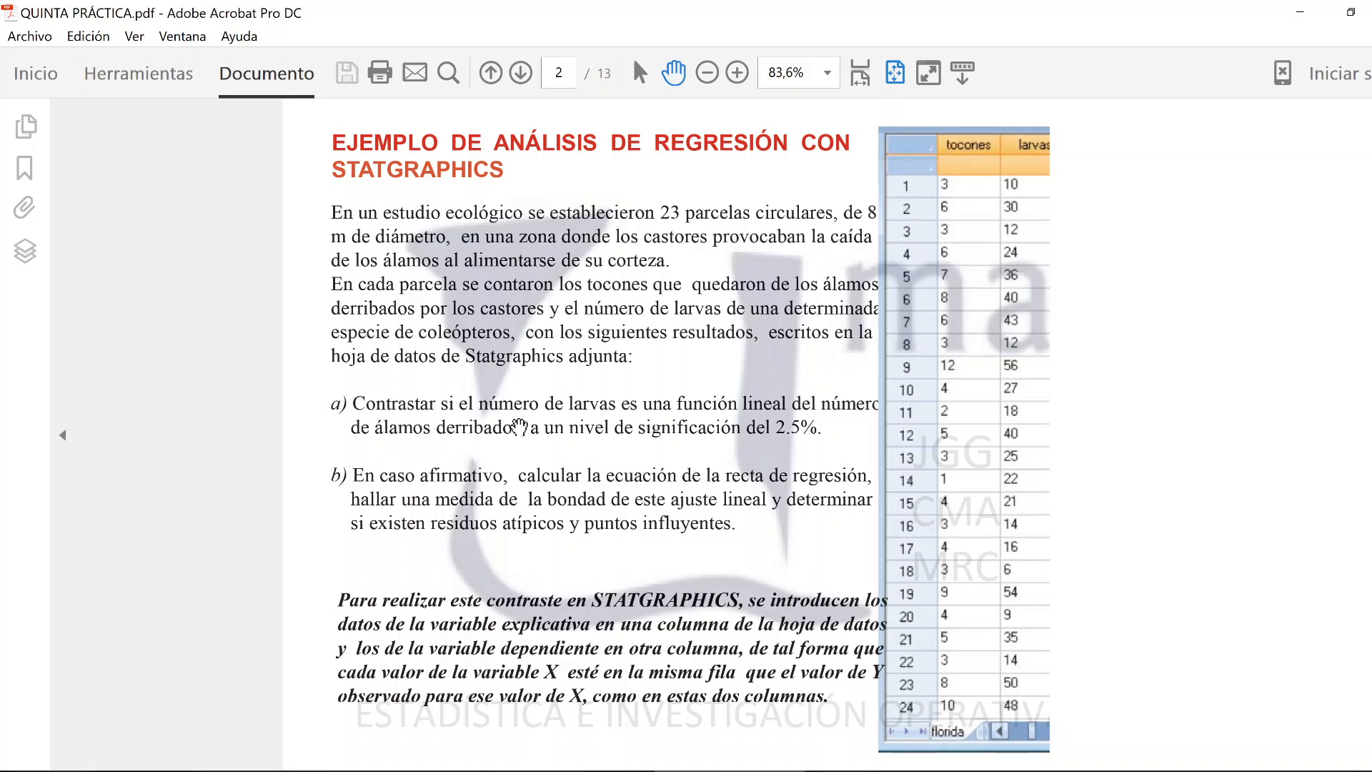
left_click(1307, 13)
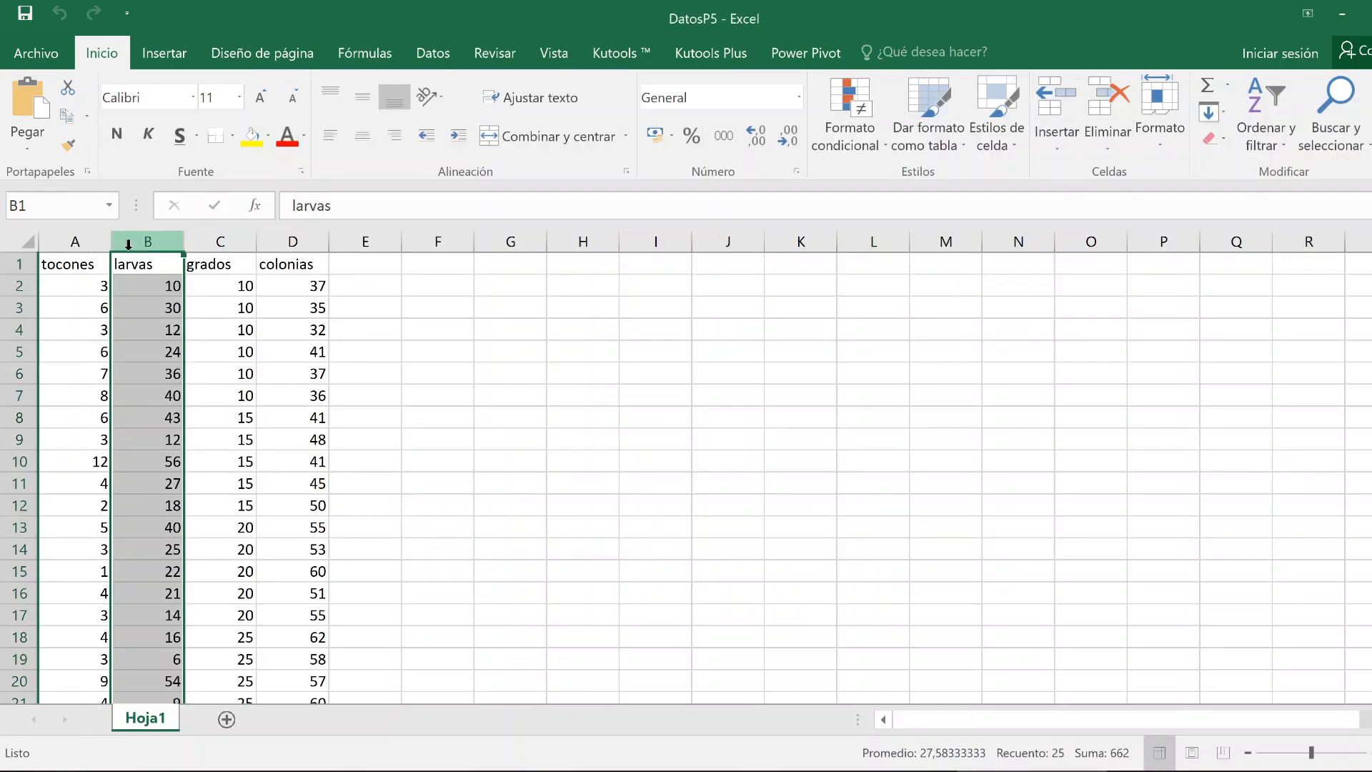
left_click(71, 242)
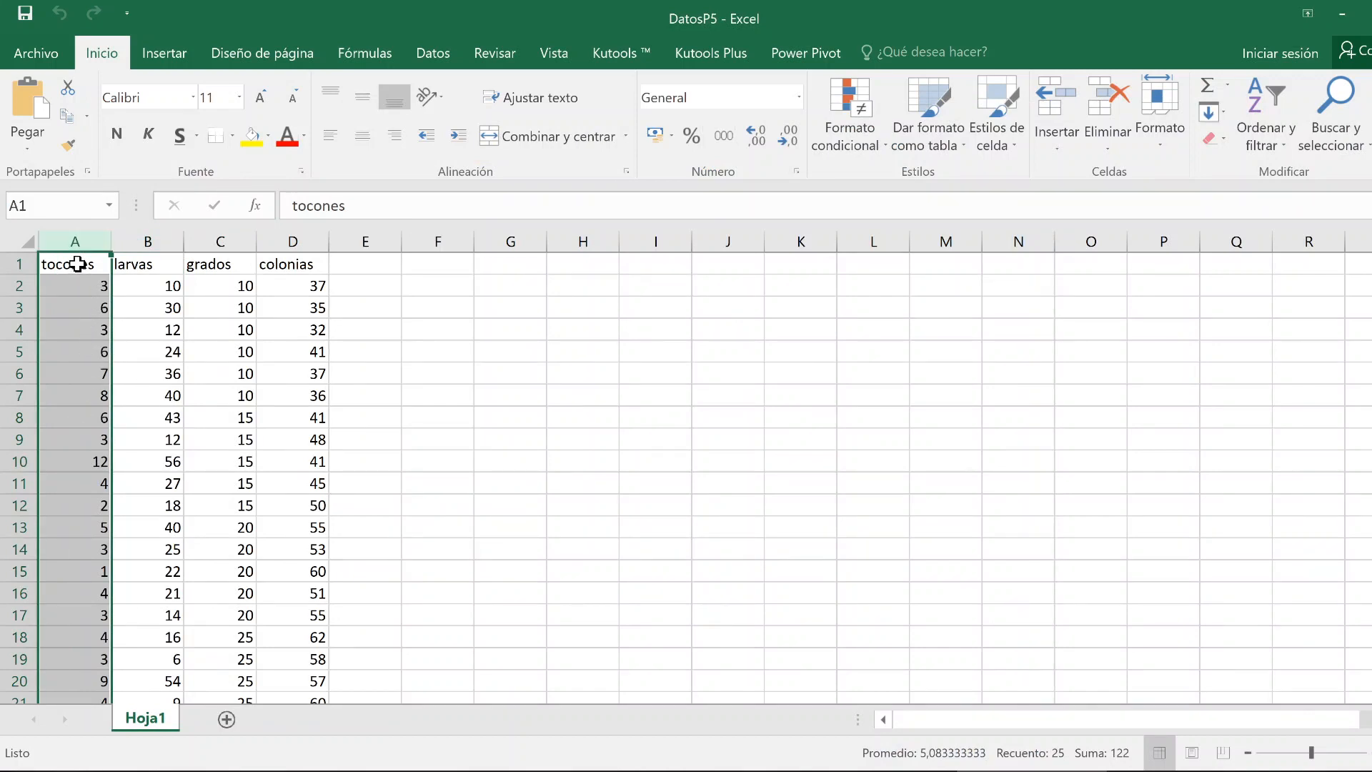
left_click(77, 265)
left_click(123, 262)
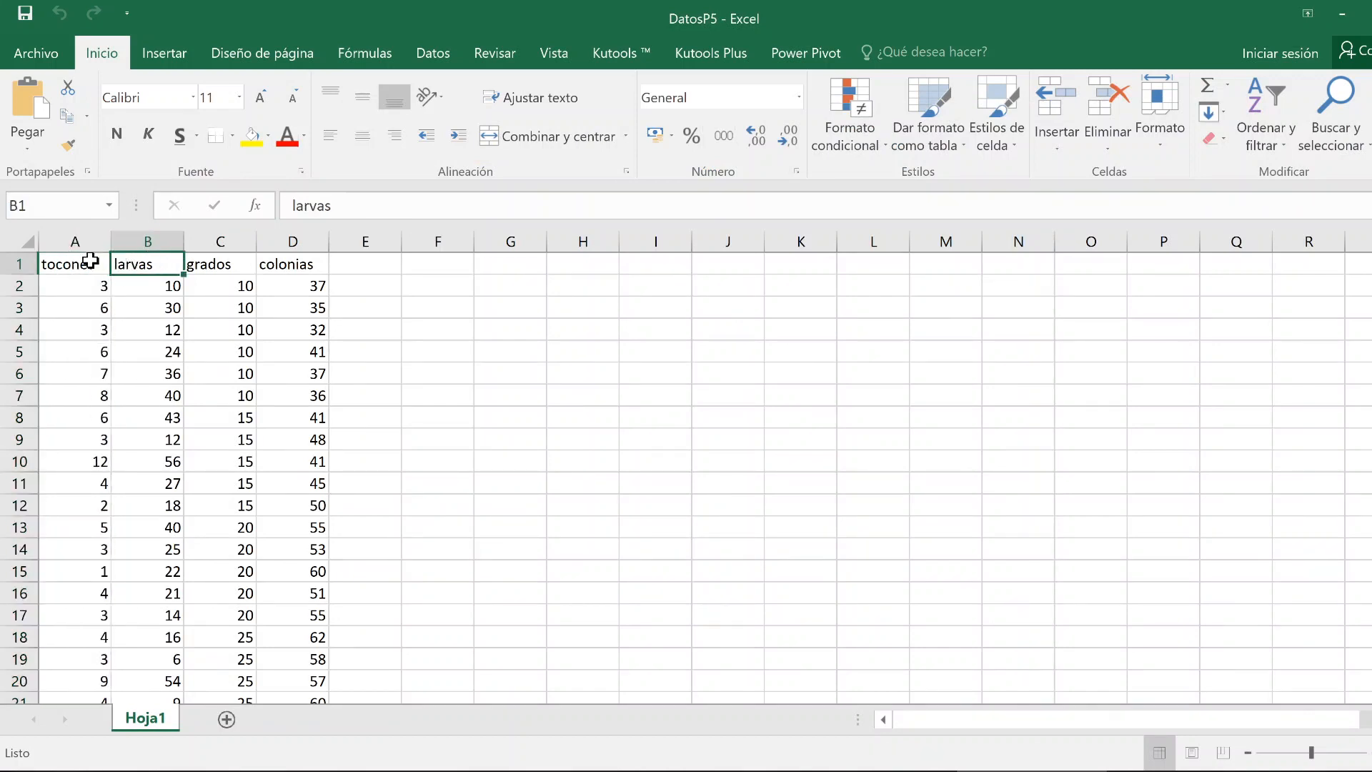
left_click(90, 261)
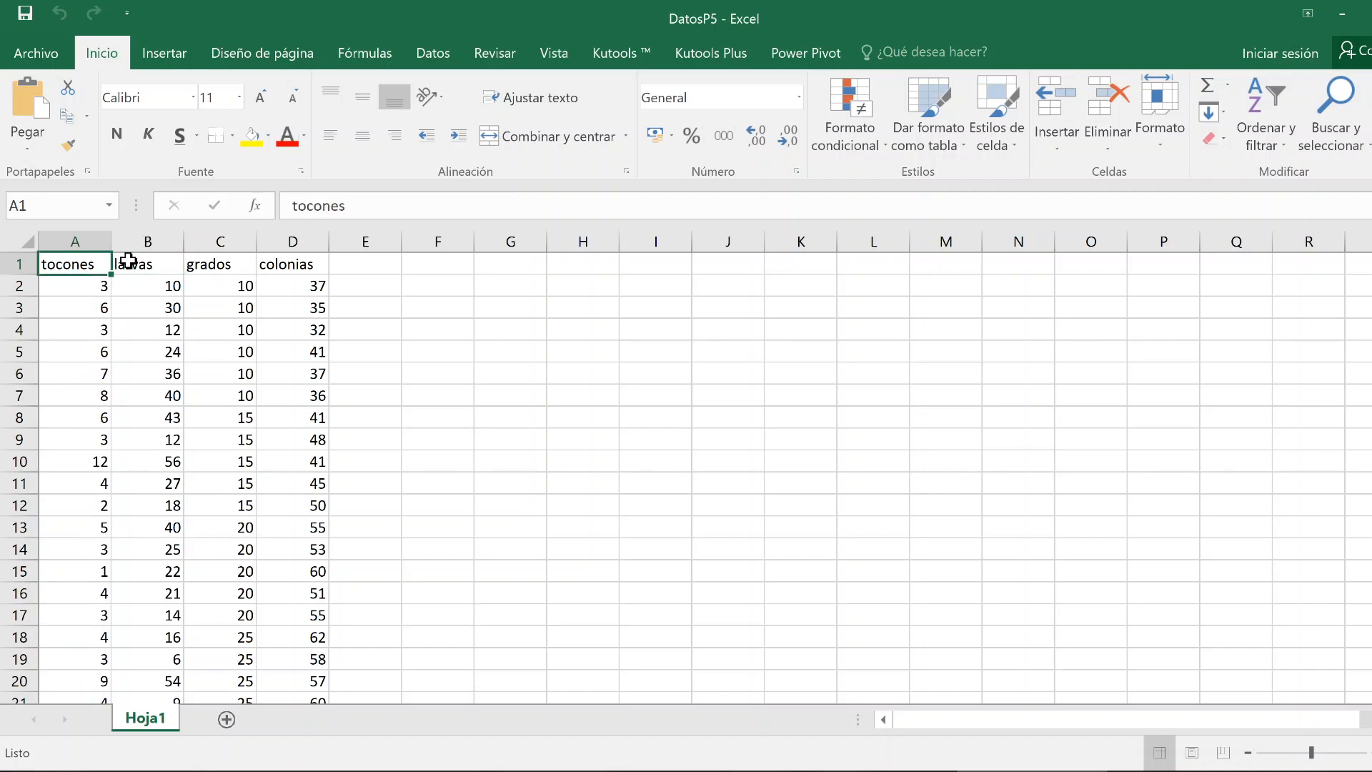
left_click(128, 262)
left_click(88, 258)
left_click(82, 292)
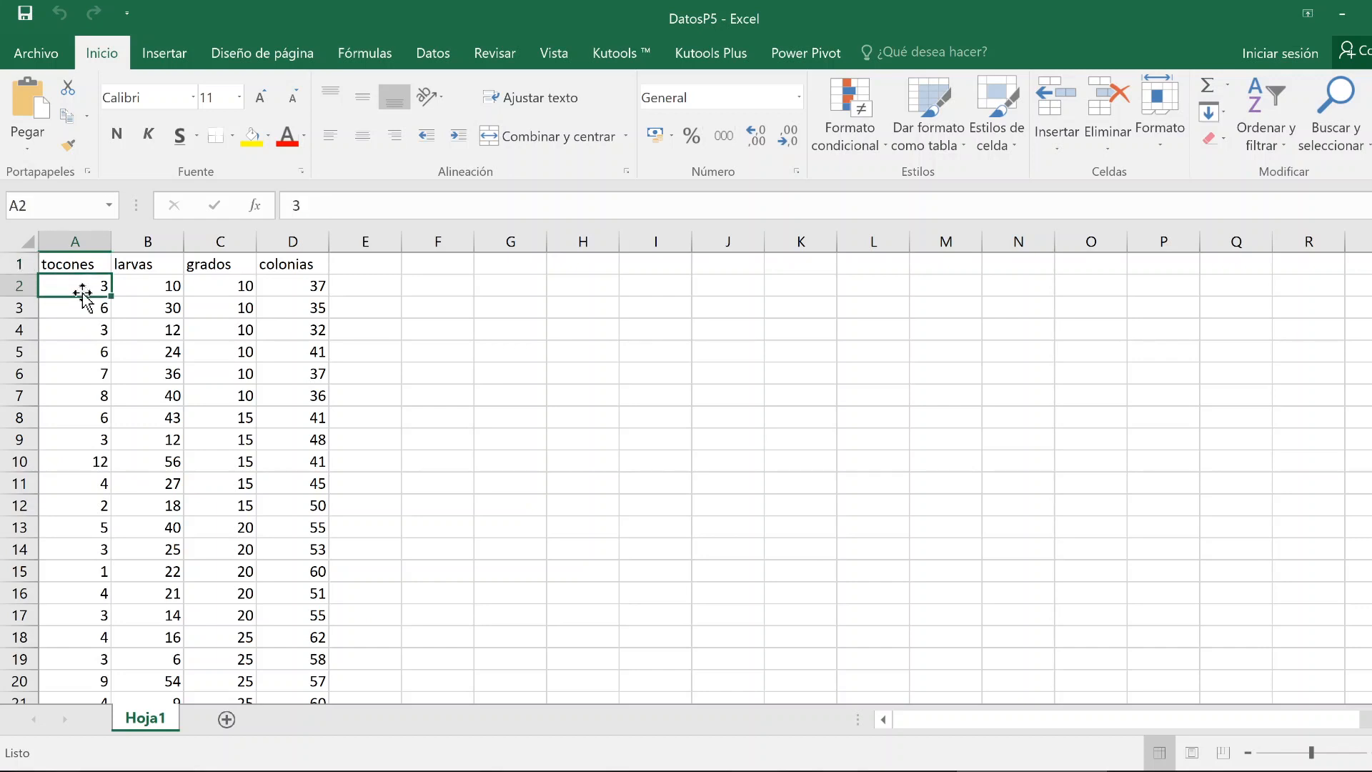
- Copy the tocones and larvas data with their headers, cells A1:B25
left_click_drag(87, 268, 153, 527)
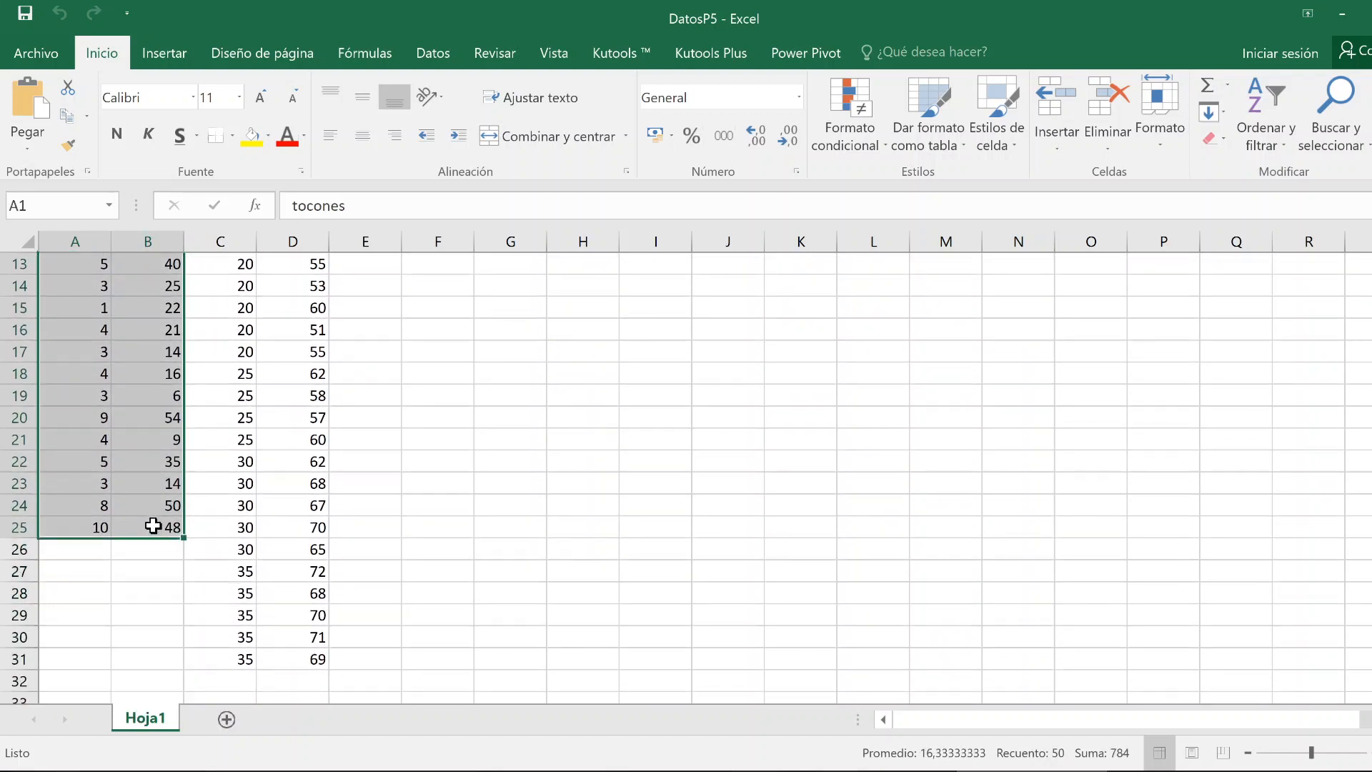
right_click(153, 527)
left_click(308, 89)
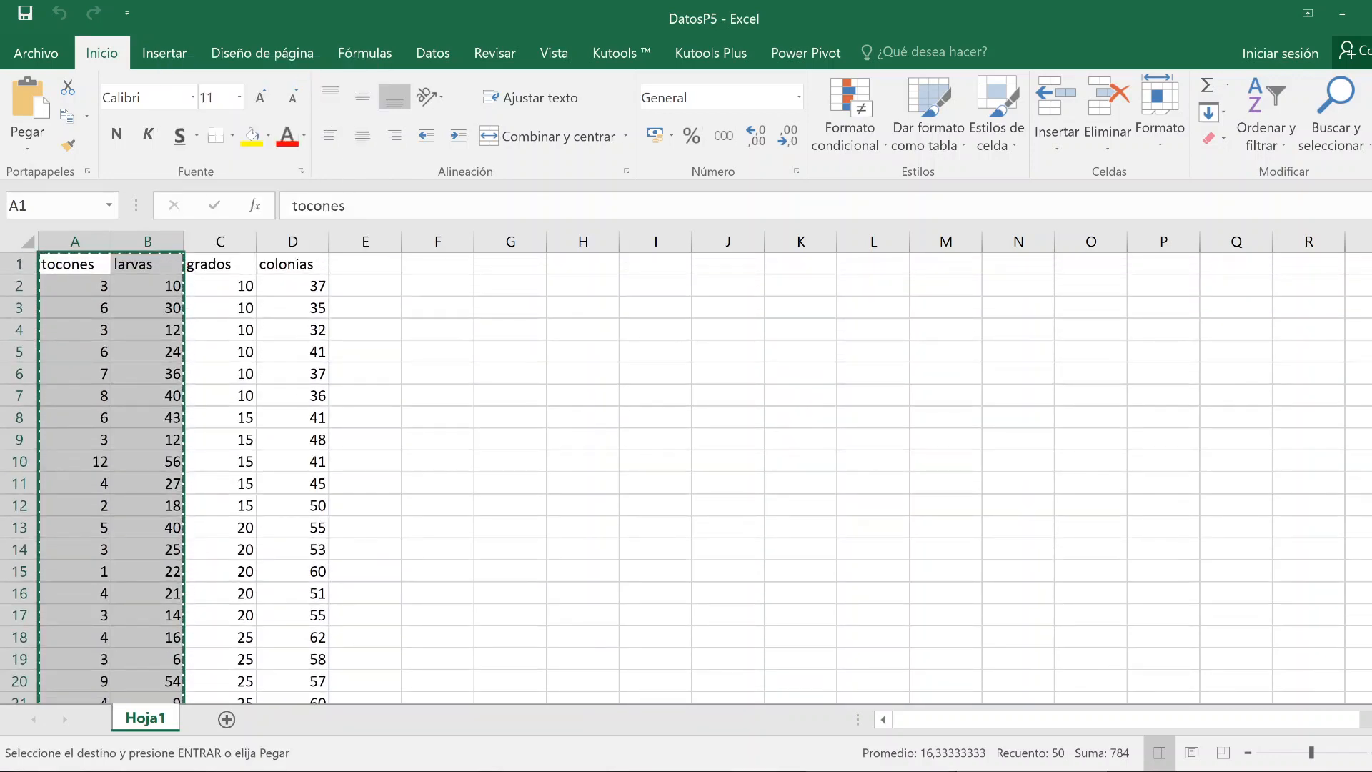
- Switch to STATGRAPHICS and paste the copied data into Col_1 and Col_2 with the "Nombres de columna" option
left_click(843, 771)
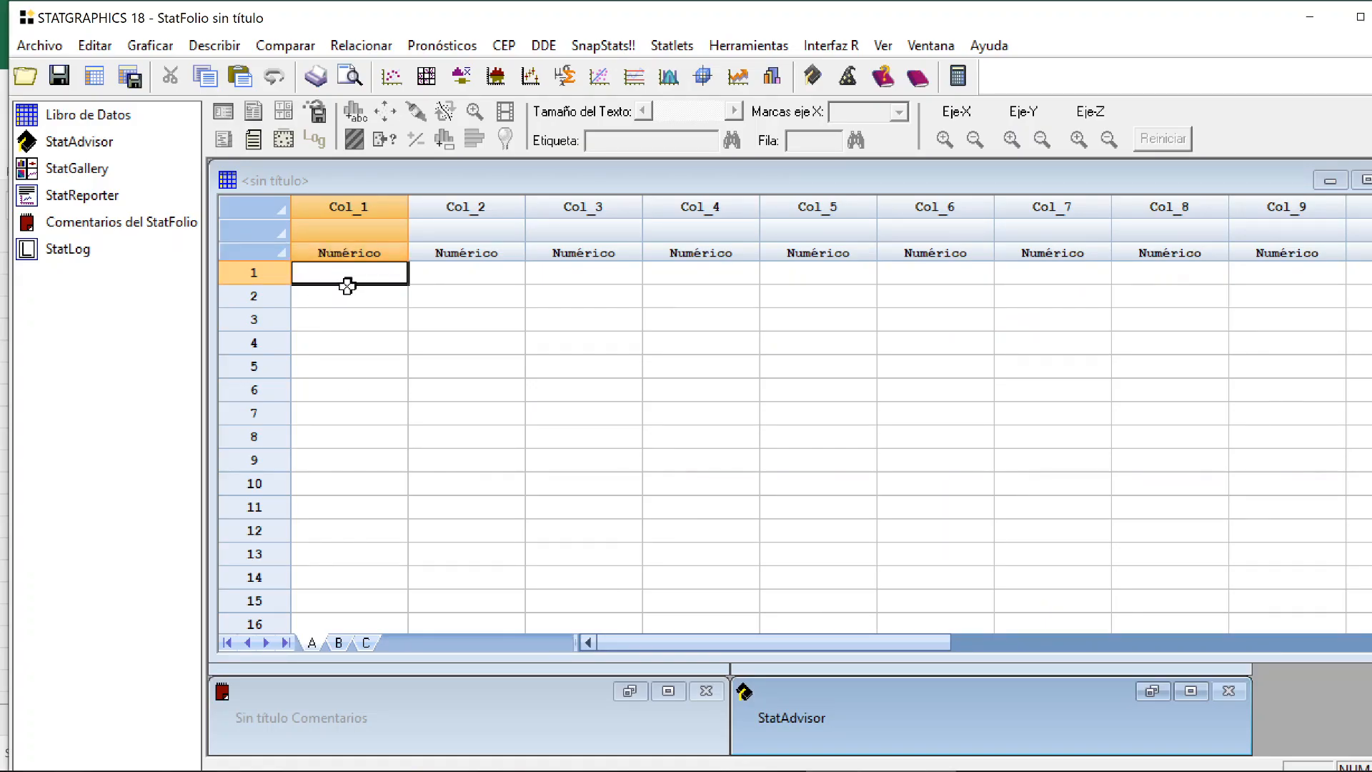
left_click(358, 209)
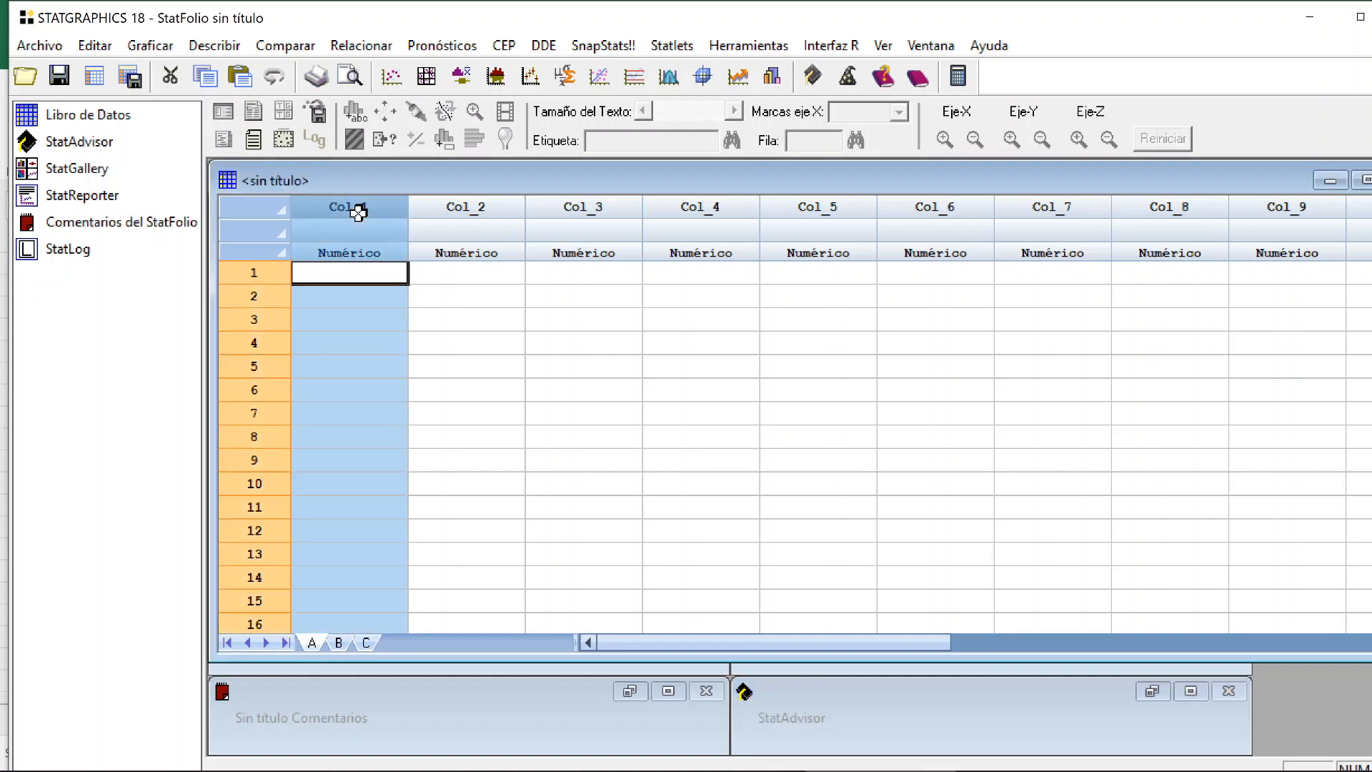
left_click(432, 209, "shift")
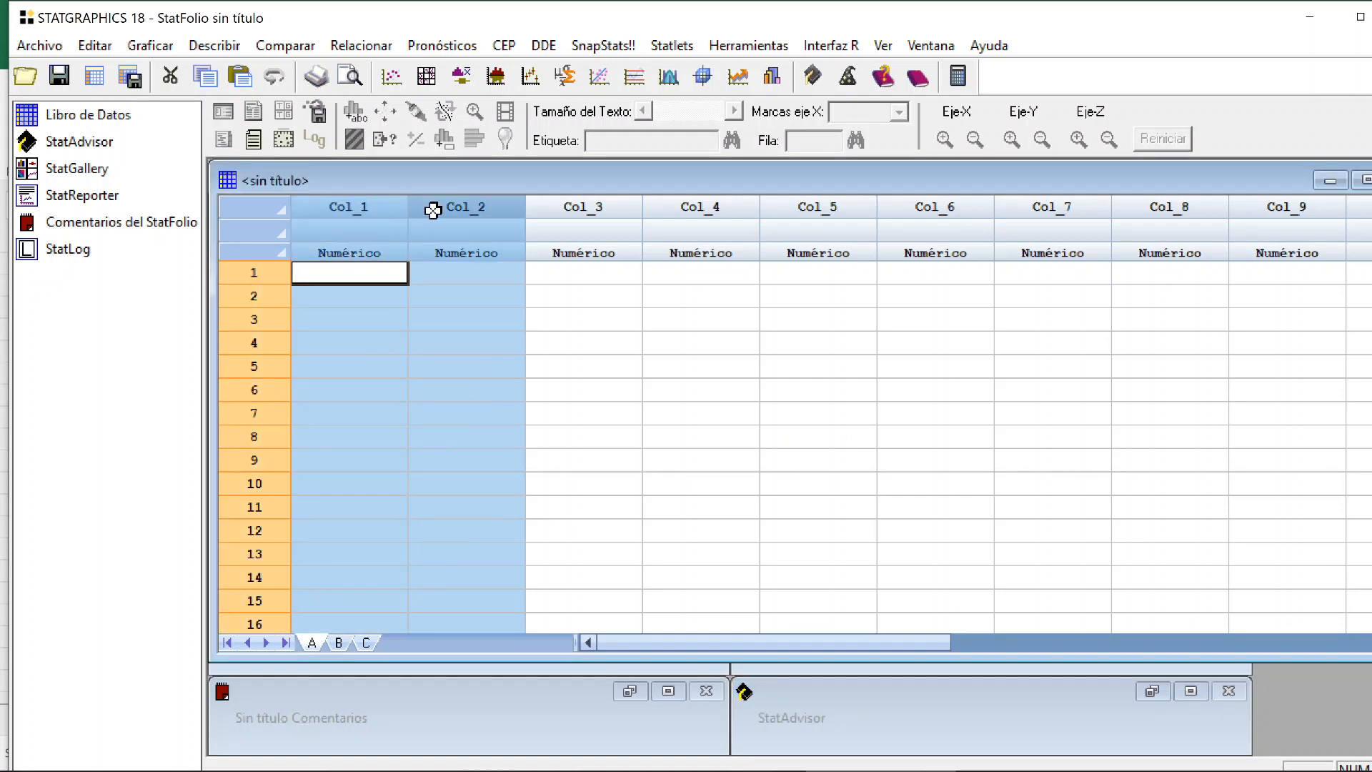
key("ctrl+v")
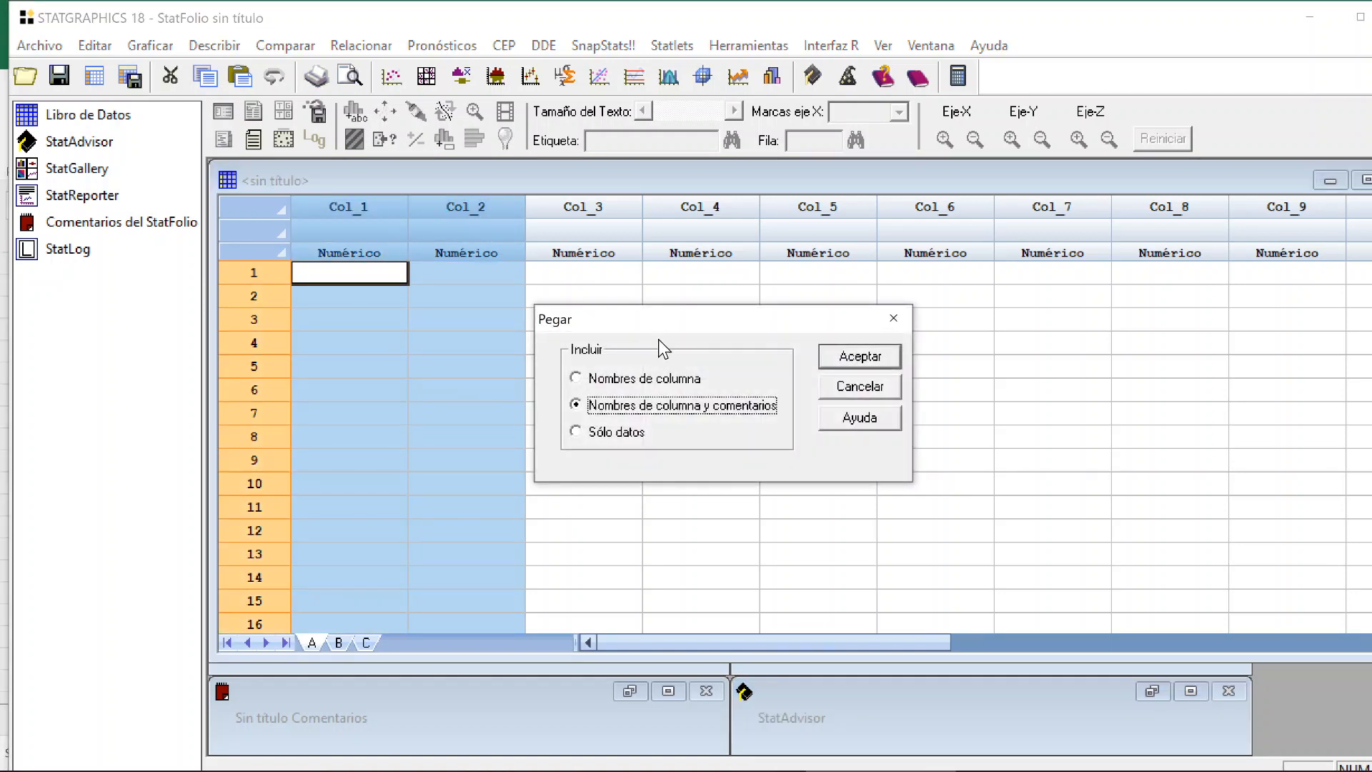
left_click(650, 379)
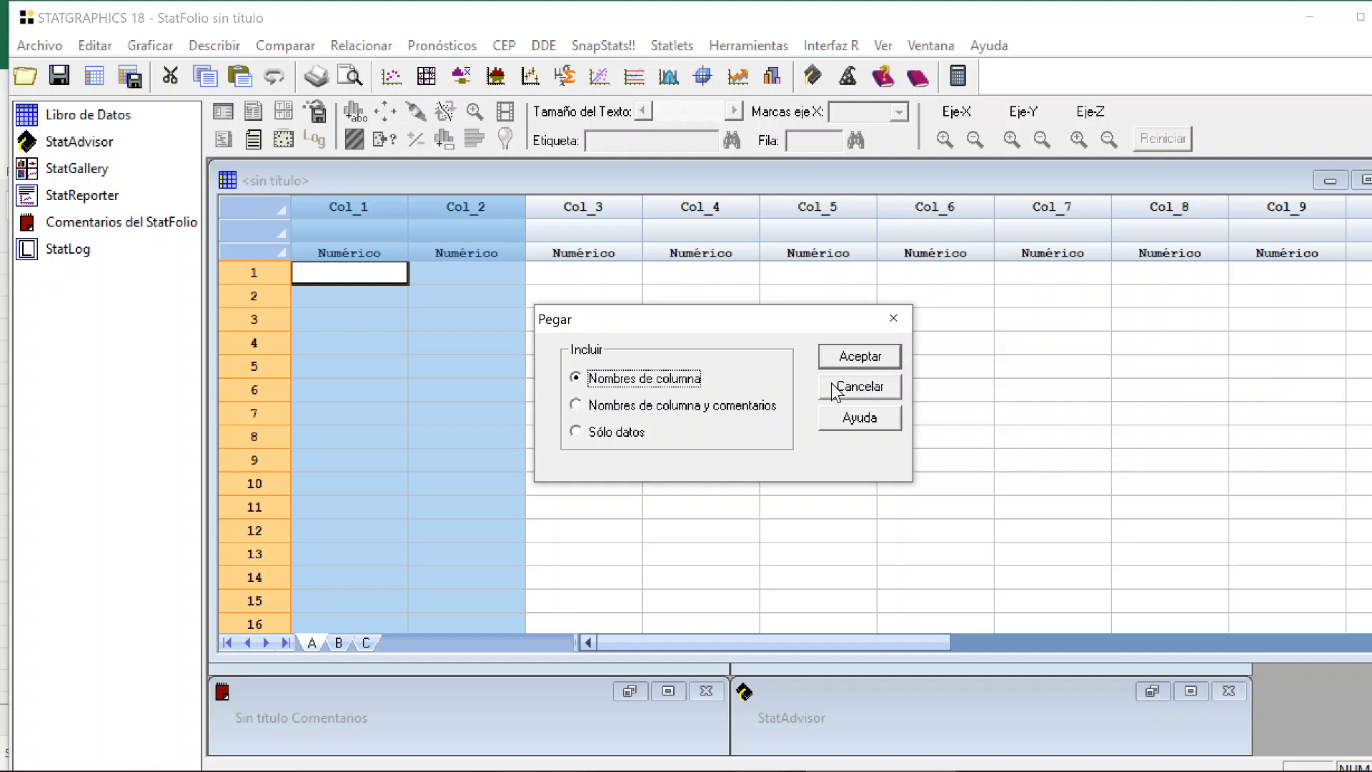
left_click(860, 356)
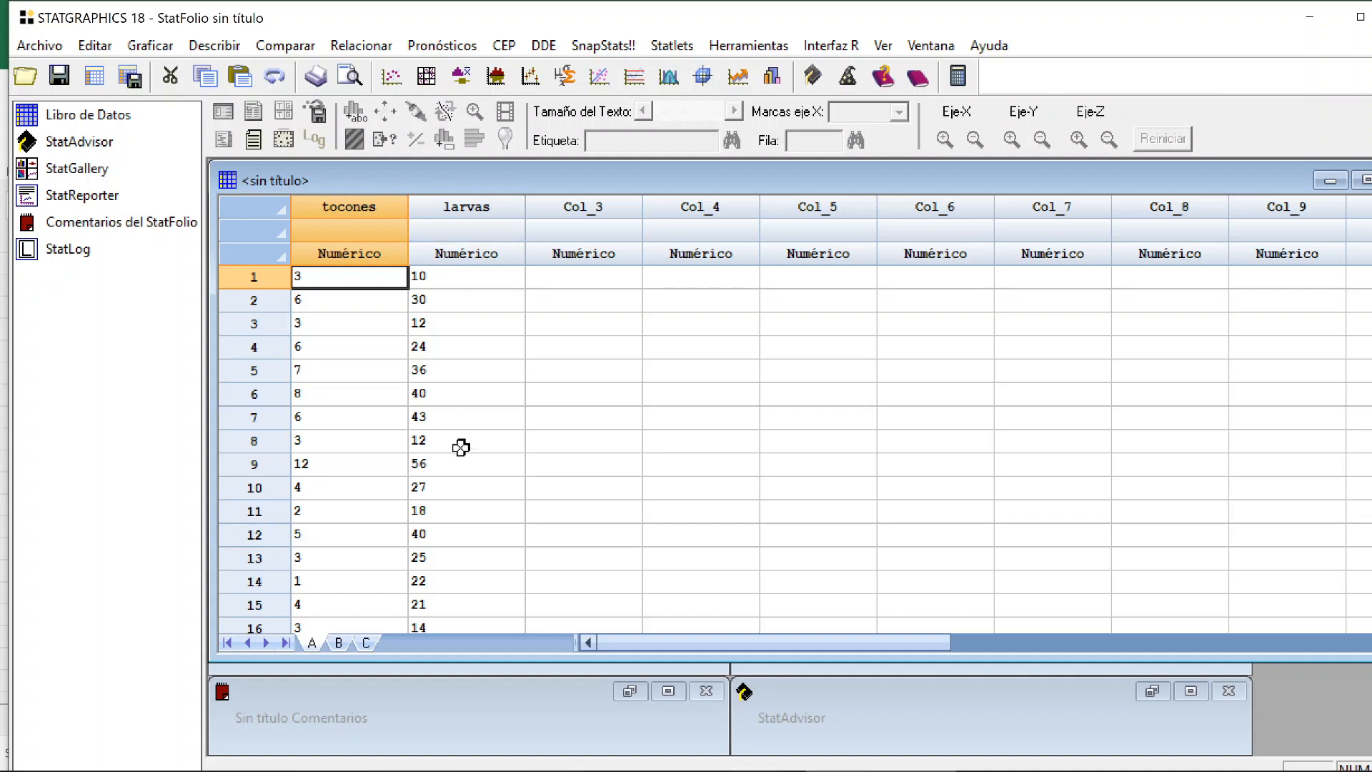
scroll(461, 451, "down", 3)
scroll(460, 450, "down", 2)
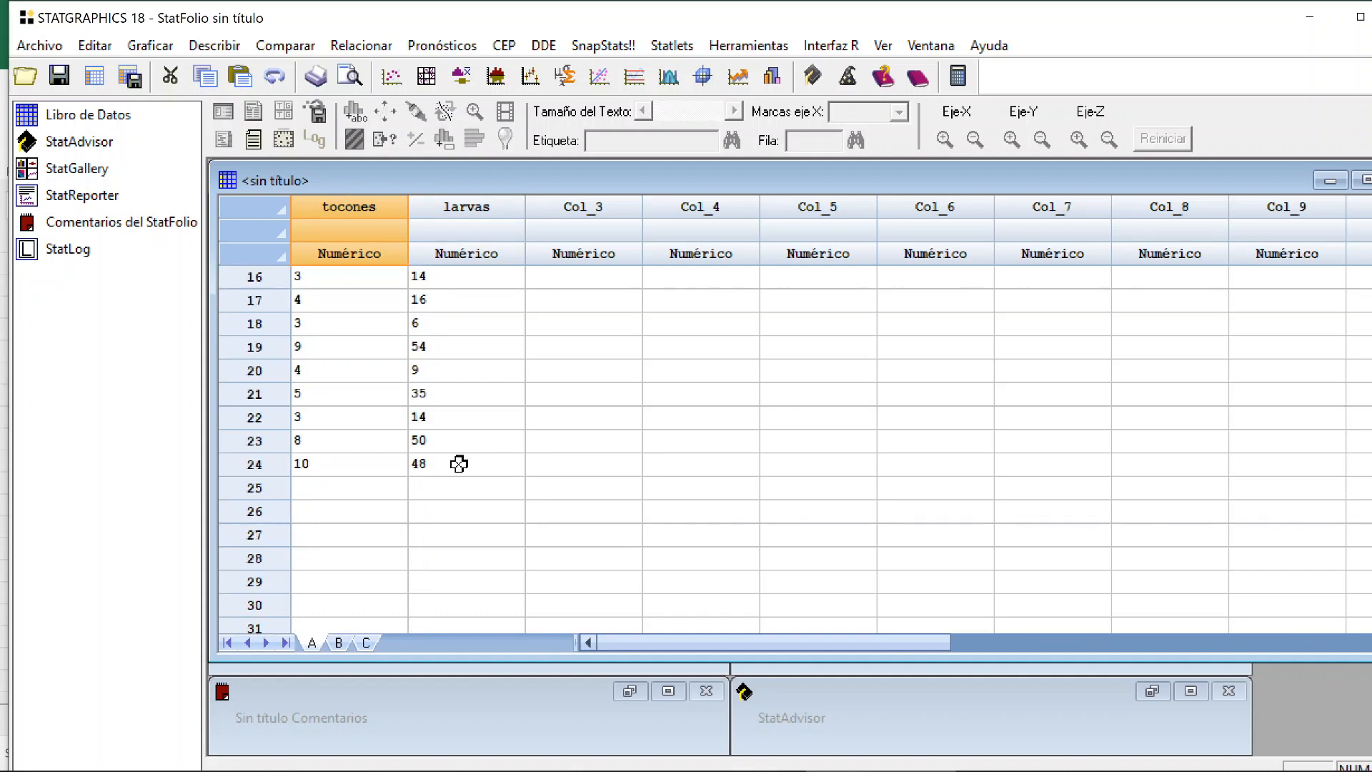
scroll(455, 472, "up", 5)
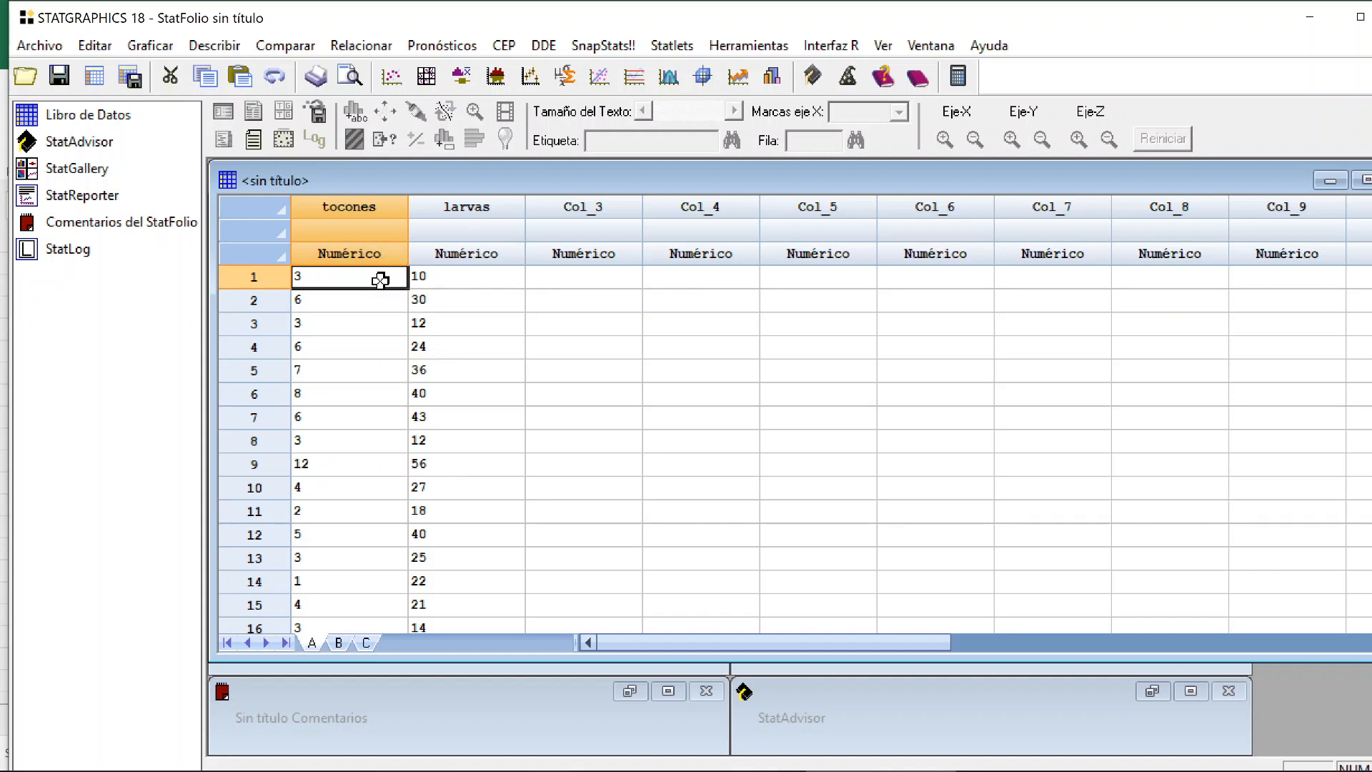
- Set up a one-factor Regresión Simple with larvas as Y and tocones as X, accepting the Lineal model with constant
left_click(350, 47)
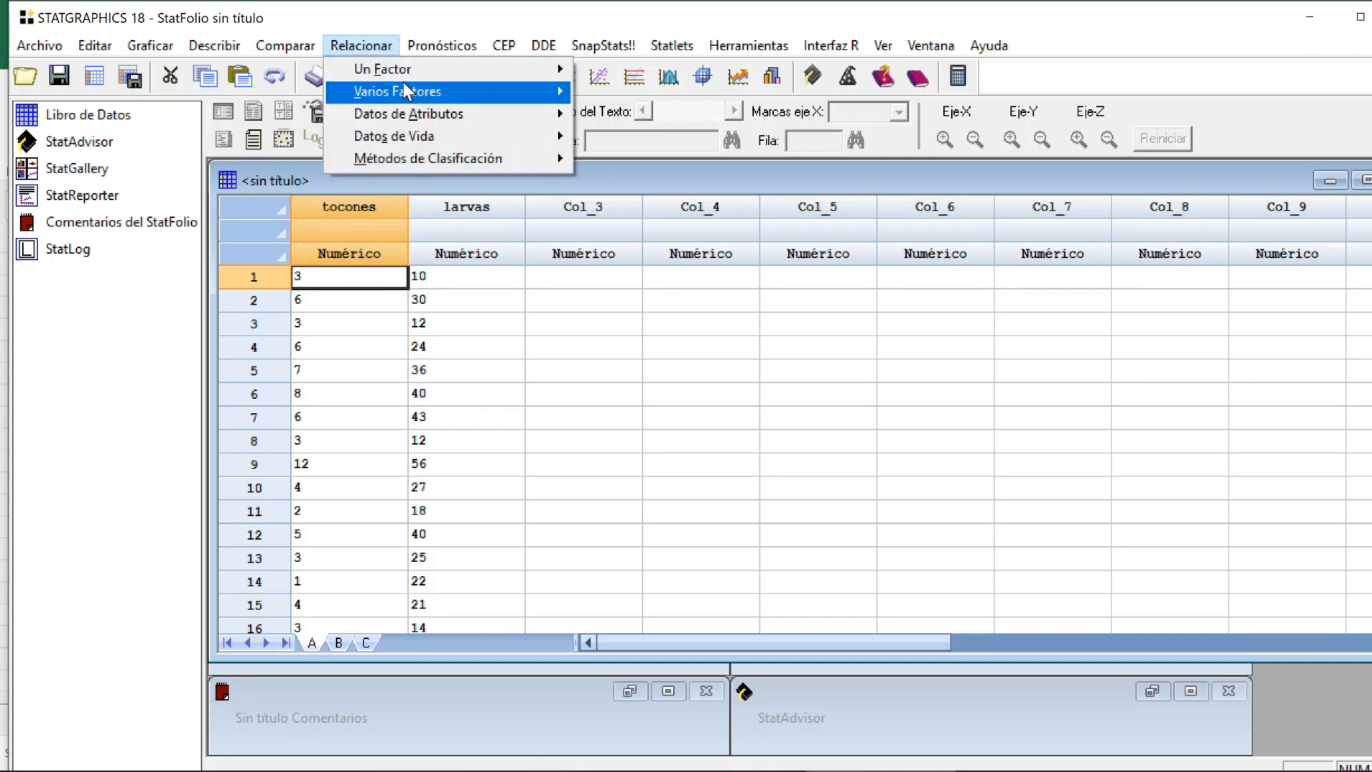
mouse_move(412, 76)
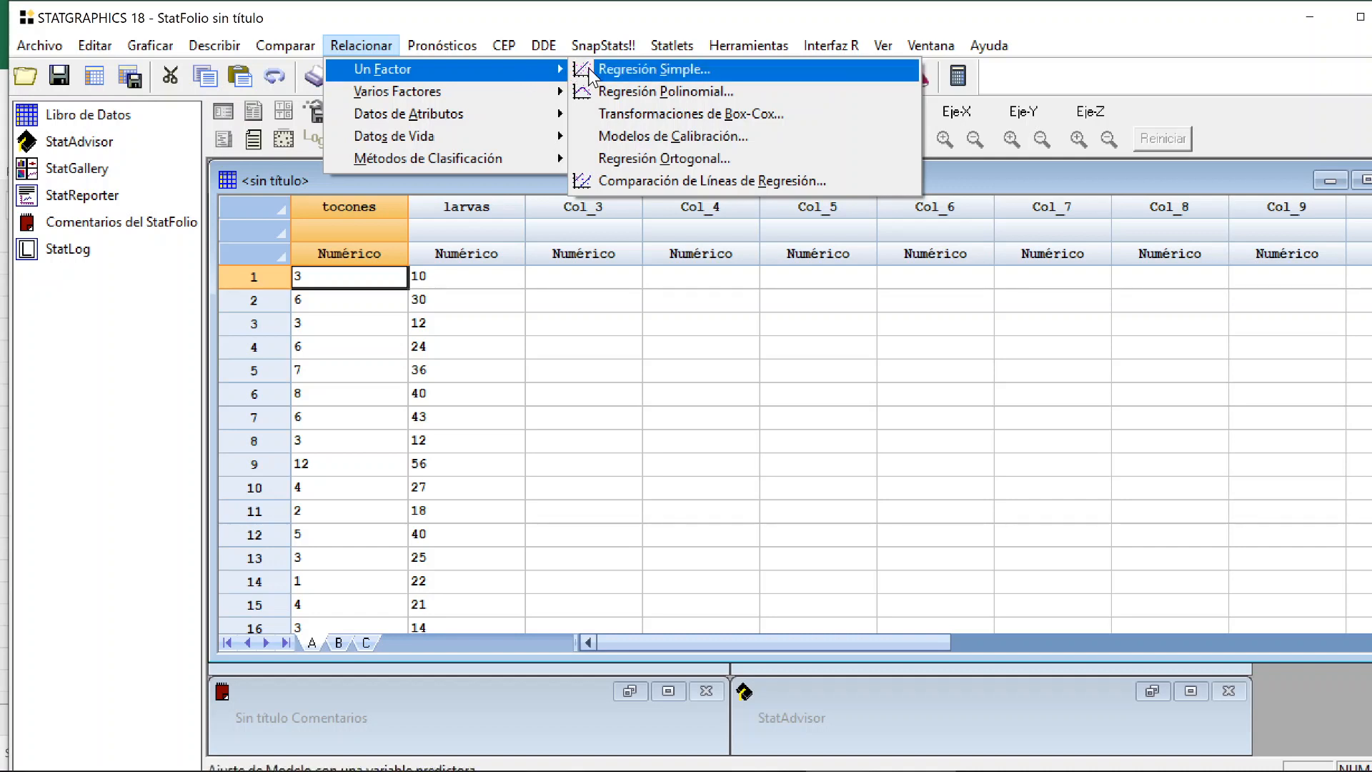
left_click(641, 70)
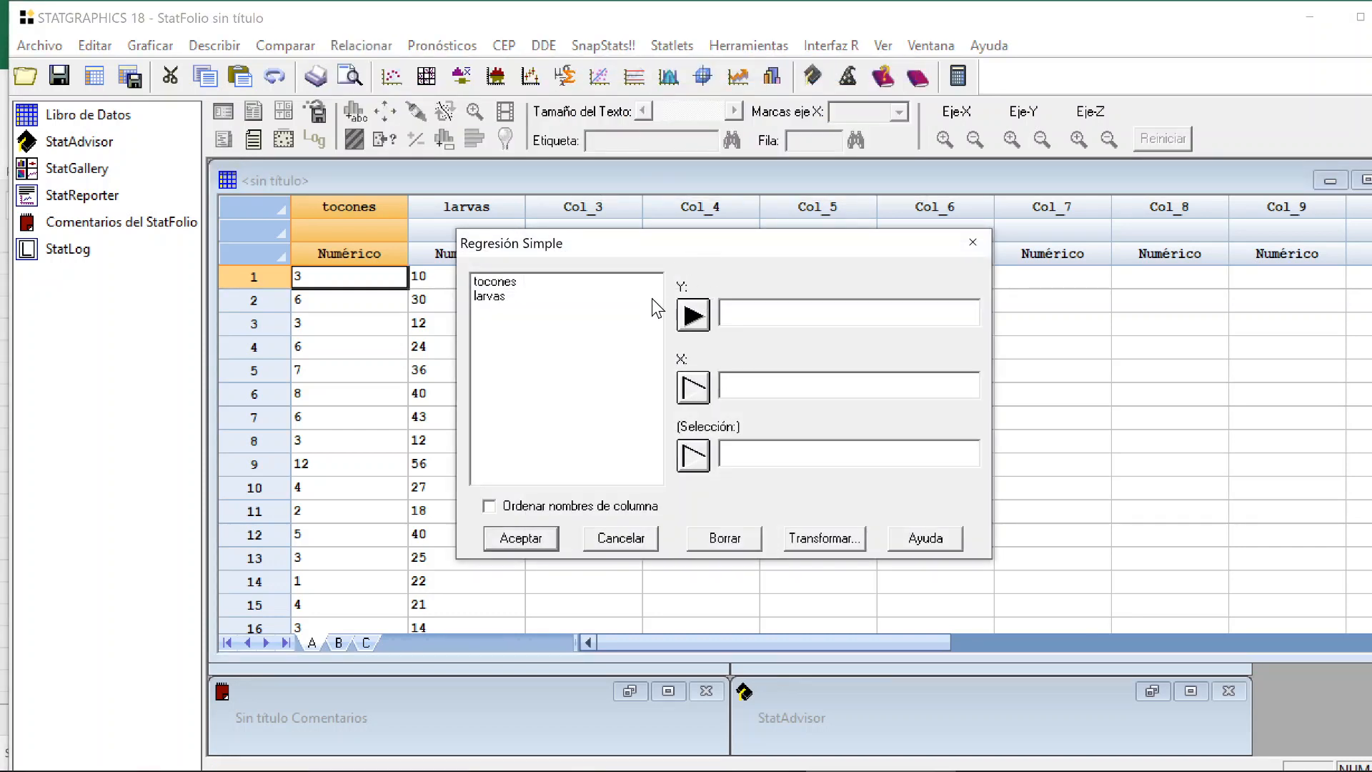
left_click(503, 298)
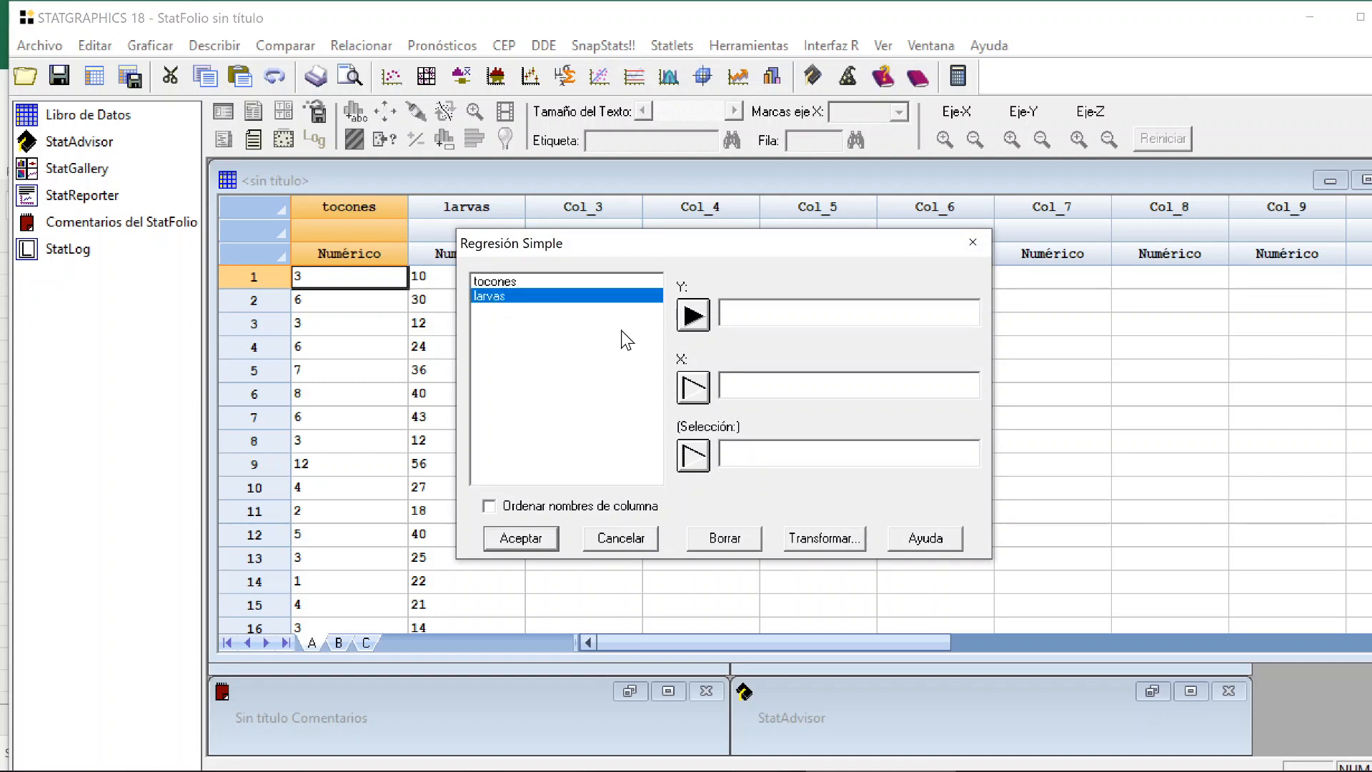
left_click(694, 317)
left_click(522, 282)
left_click(693, 388)
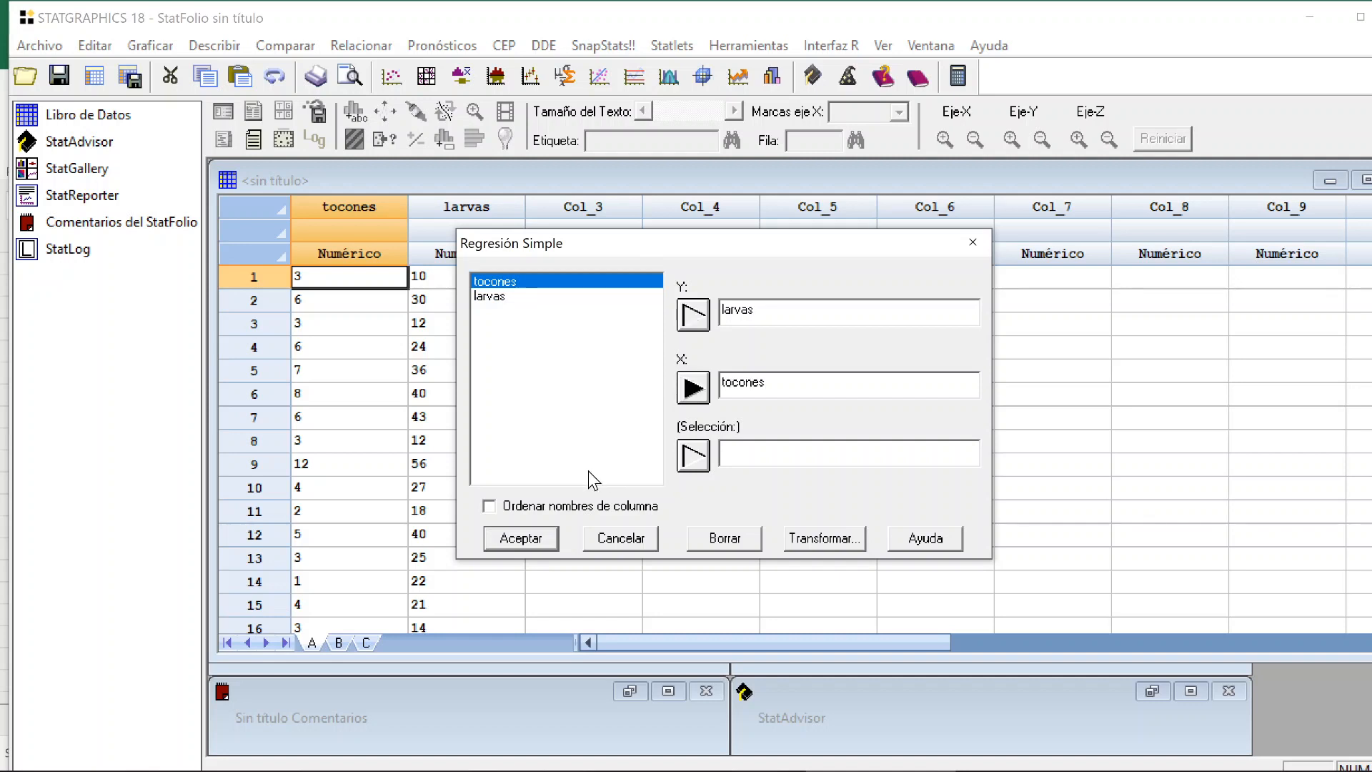
left_click(528, 538)
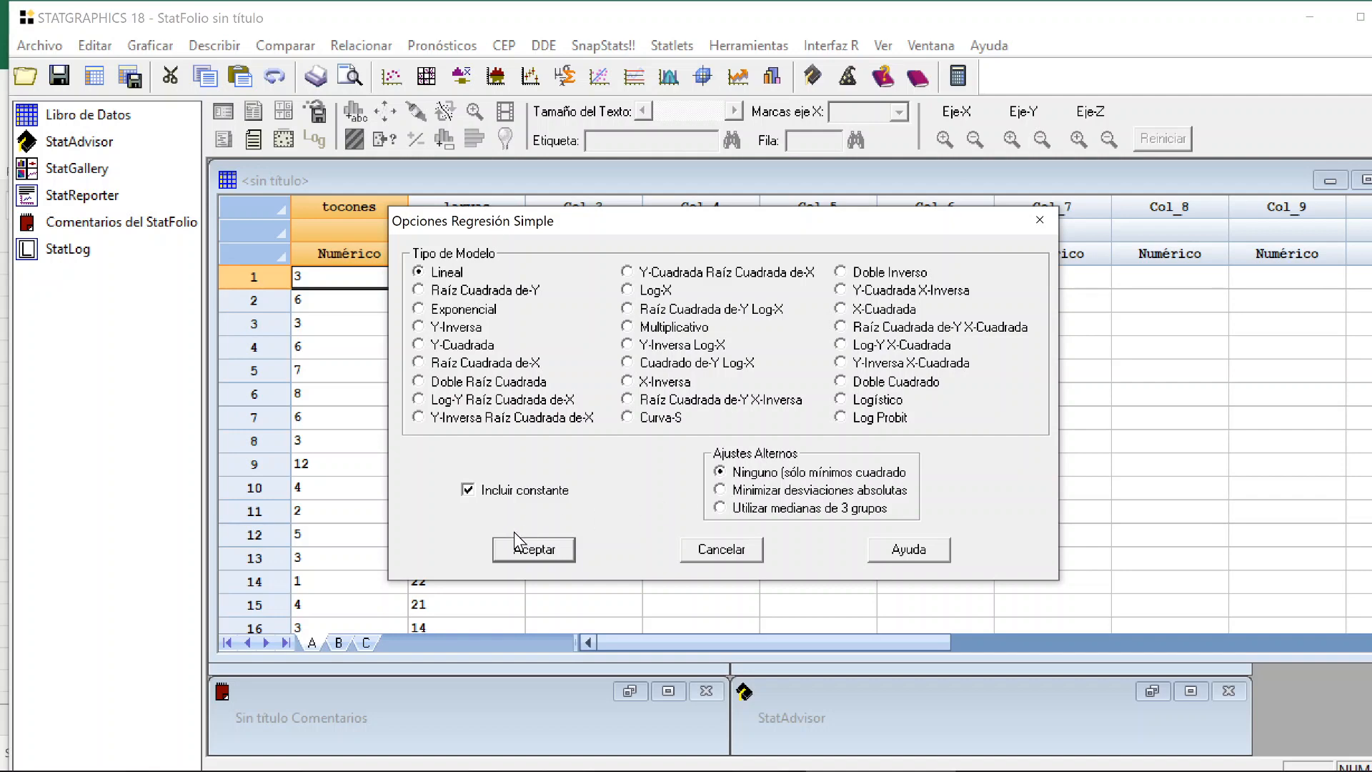
left_click(533, 550)
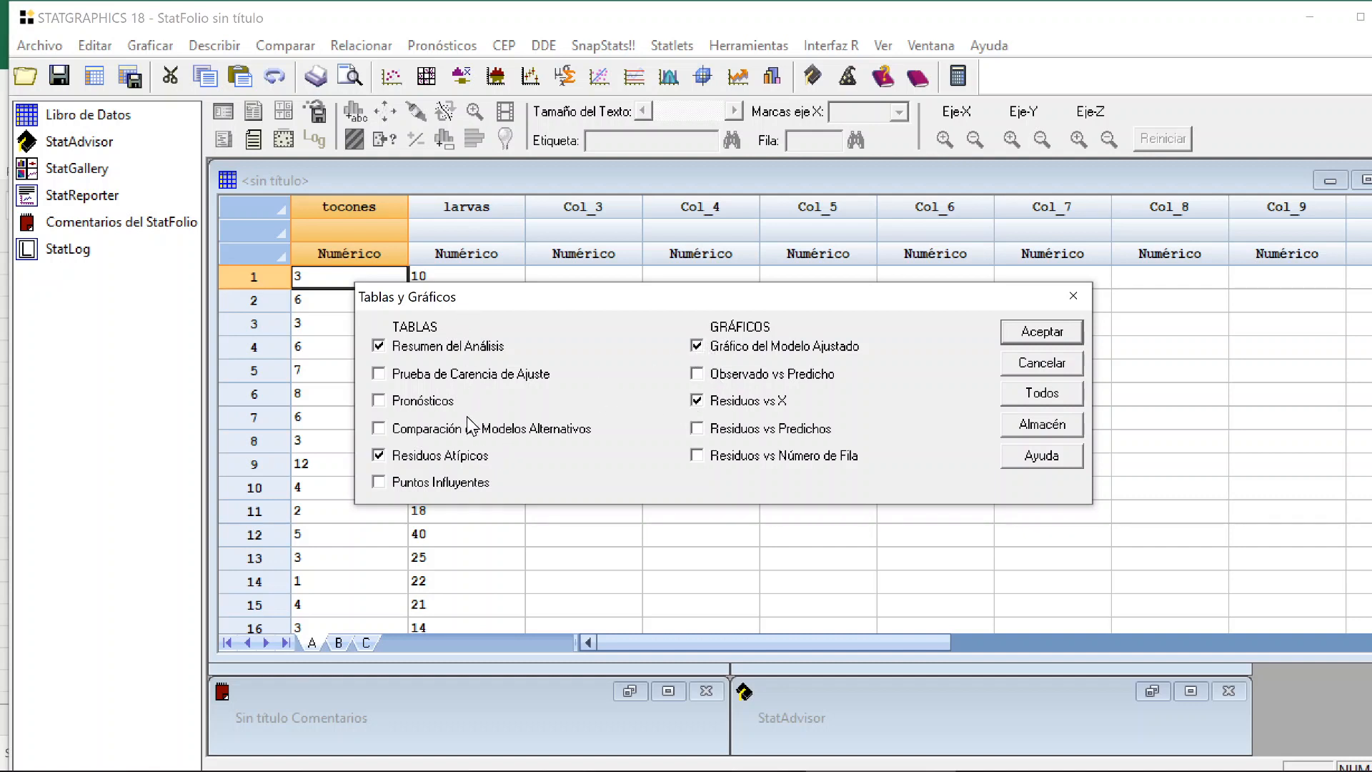
- Generate the analysis with Pronósticos and Puntos Influyentes added to the tables, and Residuos vs Predichos replacing Residuos vs X
left_click(377, 405)
left_click(461, 482)
left_click(759, 401)
left_click(757, 427)
left_click(1023, 334)
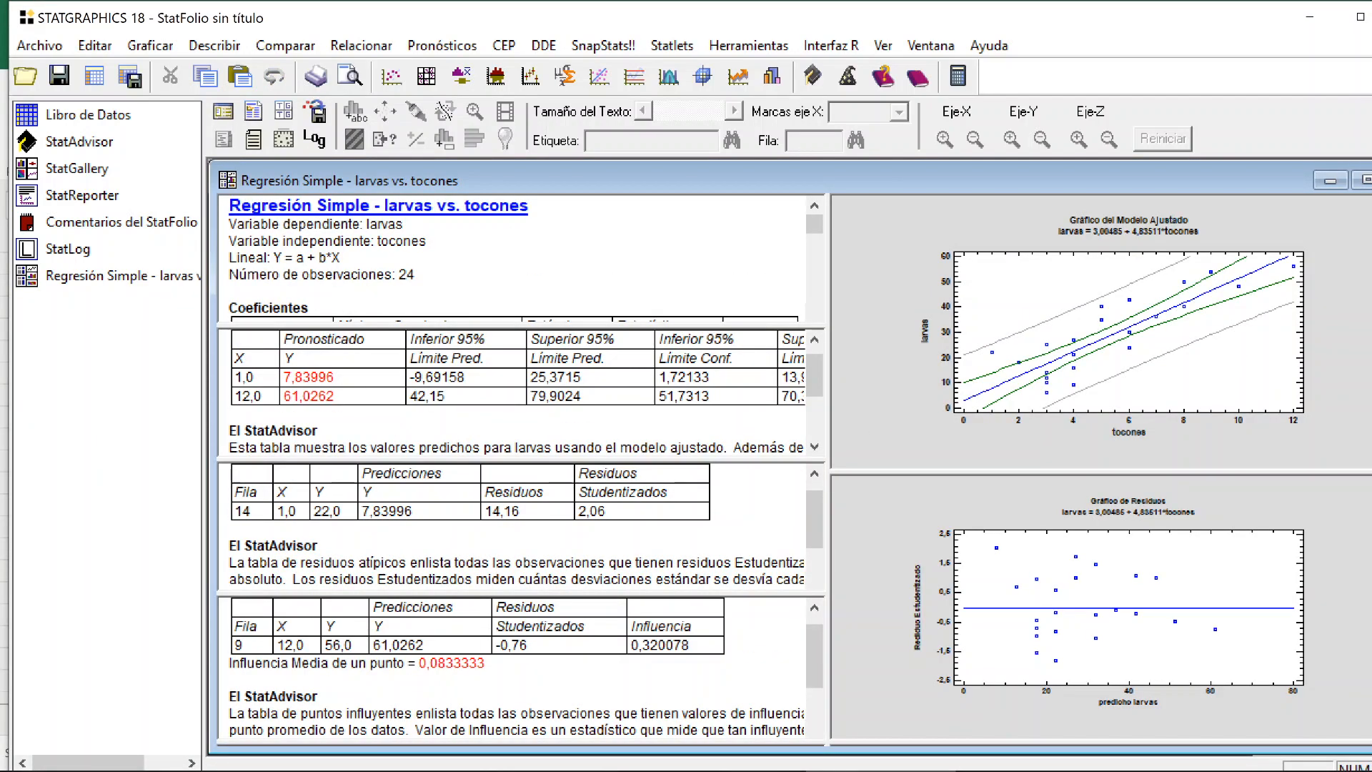
- Enlarge the analysis summary and its text, and examine the linear model equation, the variables and the number of observations
double_click(511, 259)
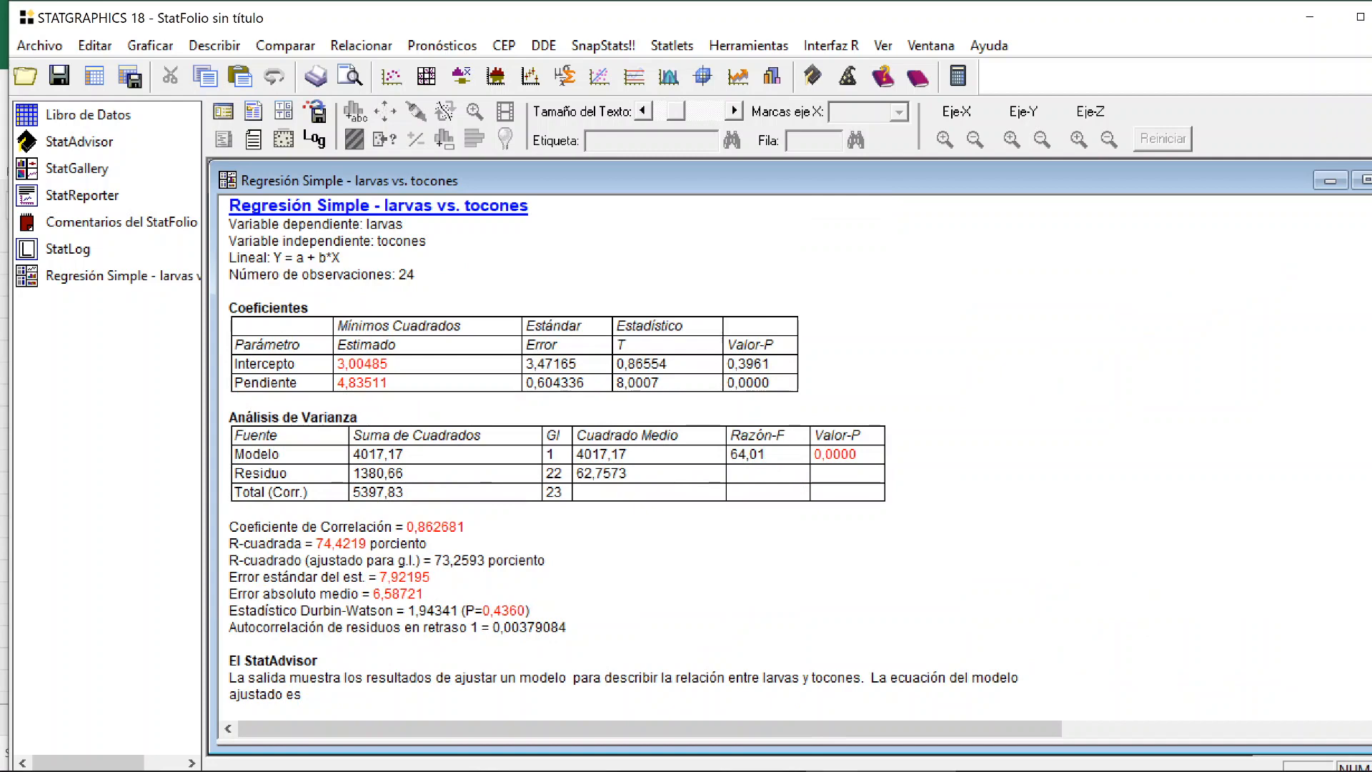
scroll(793, 457, "up", 5)
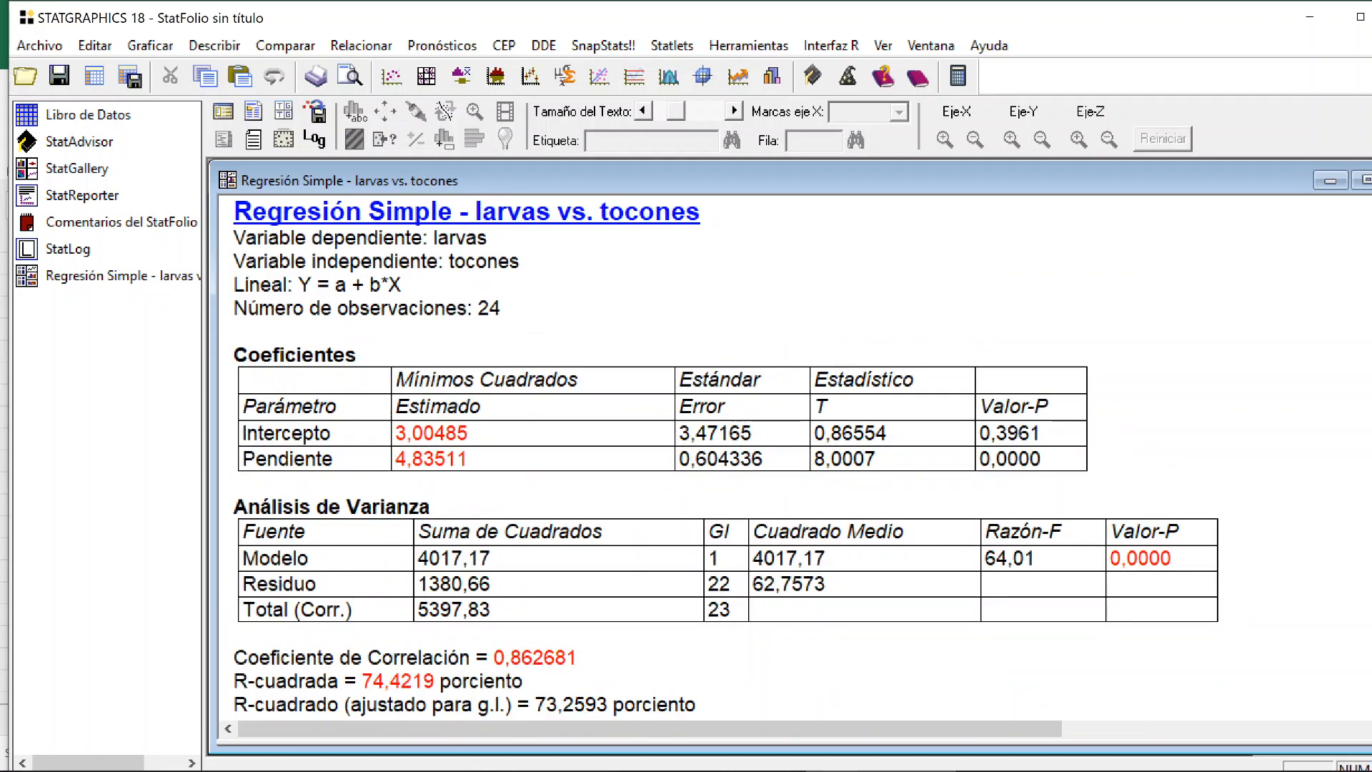
left_click_drag(401, 285, 233, 287)
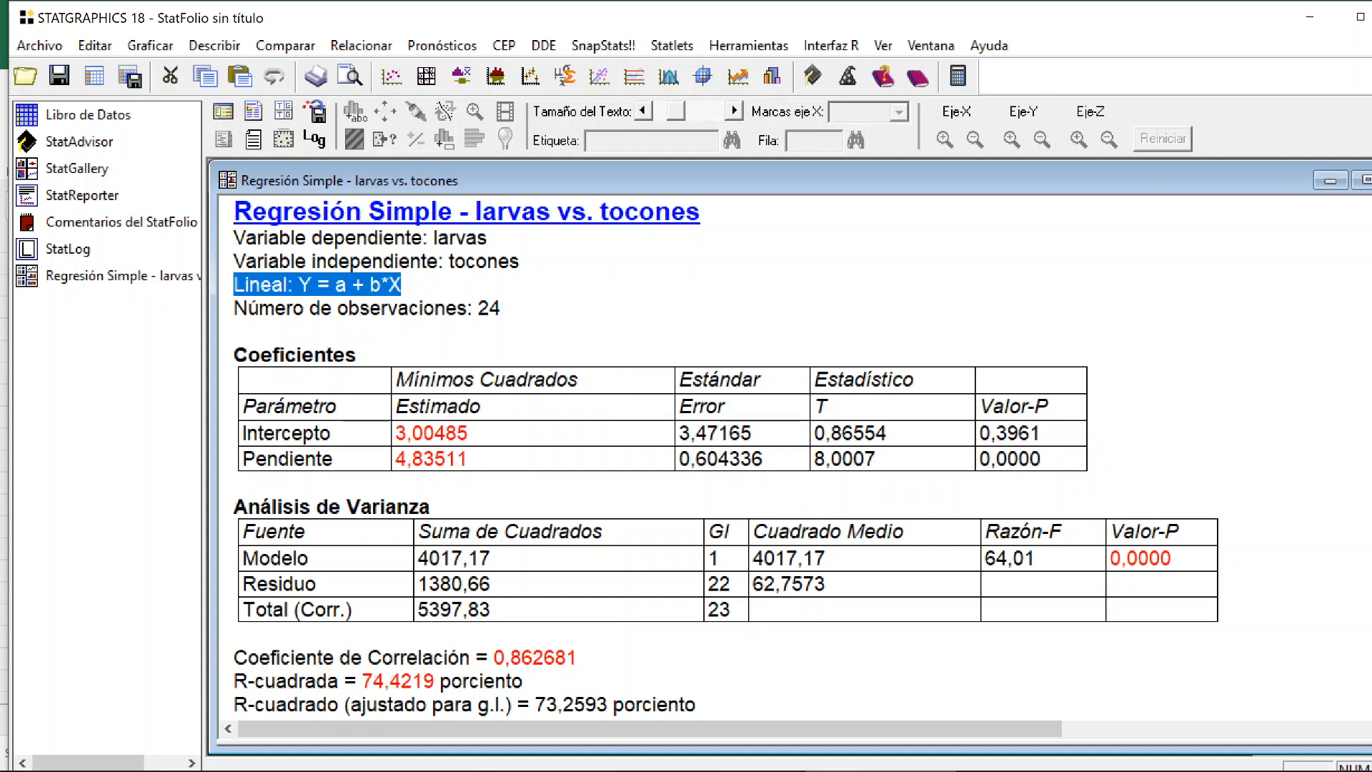
left_click(402, 285)
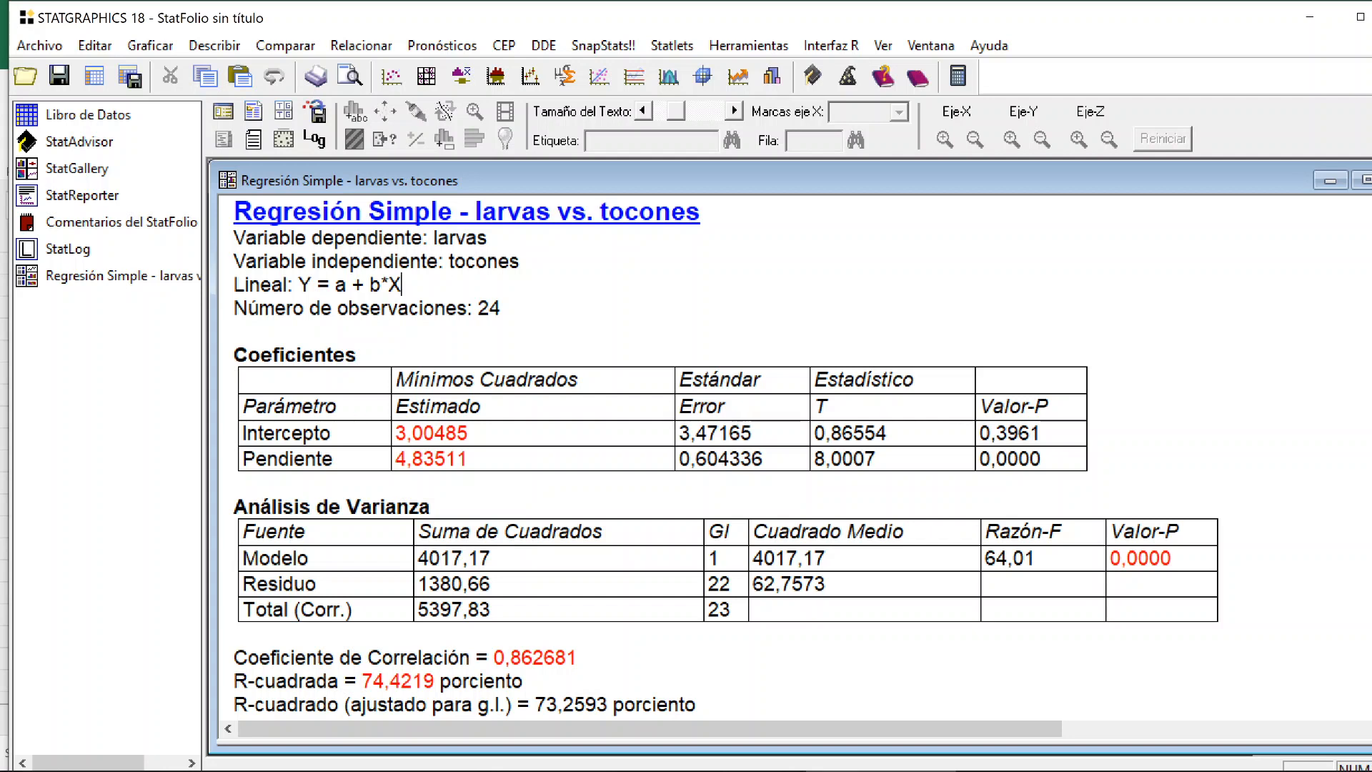
left_click_drag(298, 285, 312, 285)
left_click(520, 261)
left_click(502, 308)
- Examine the Modelo row, F-ratio and P-value of the Análisis de Varianza, and consult the exercise statement in Acrobat
double_click(1149, 561)
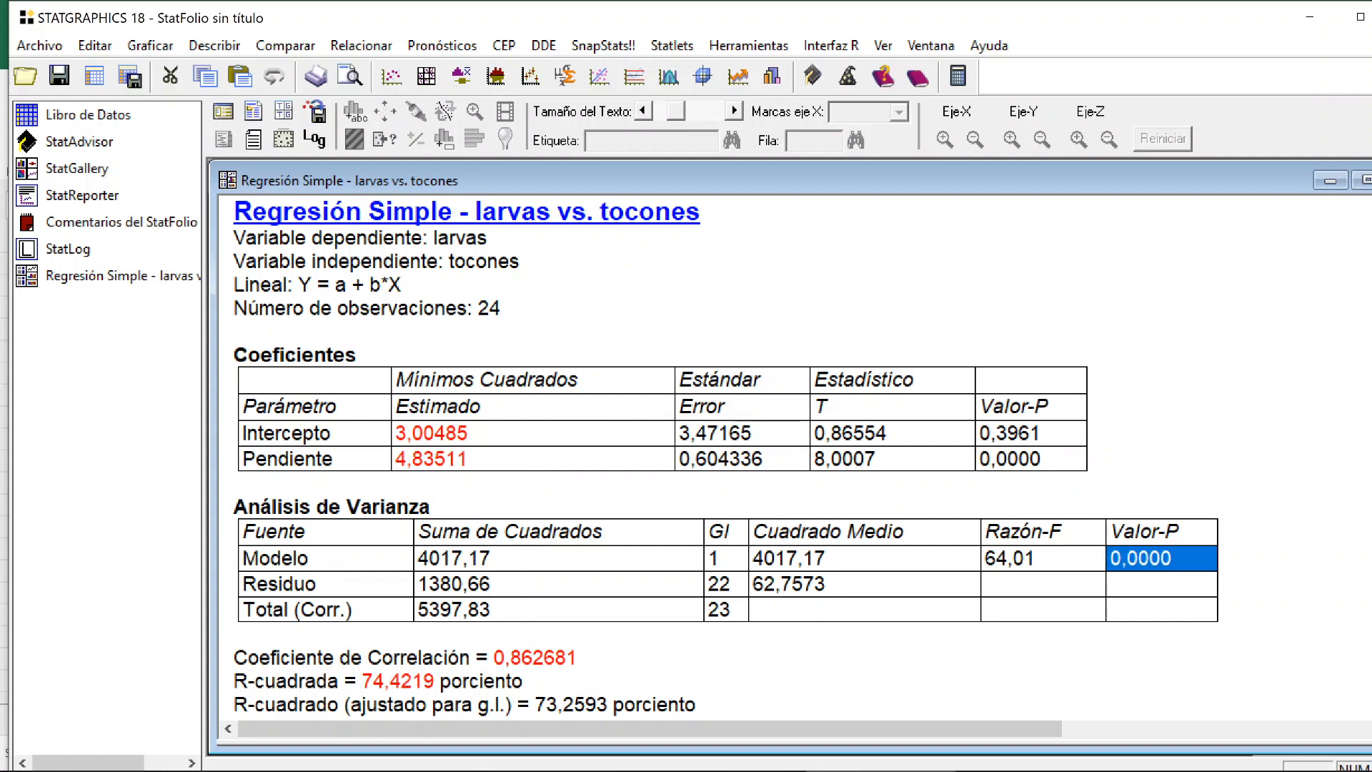
left_click_drag(310, 559, 243, 558)
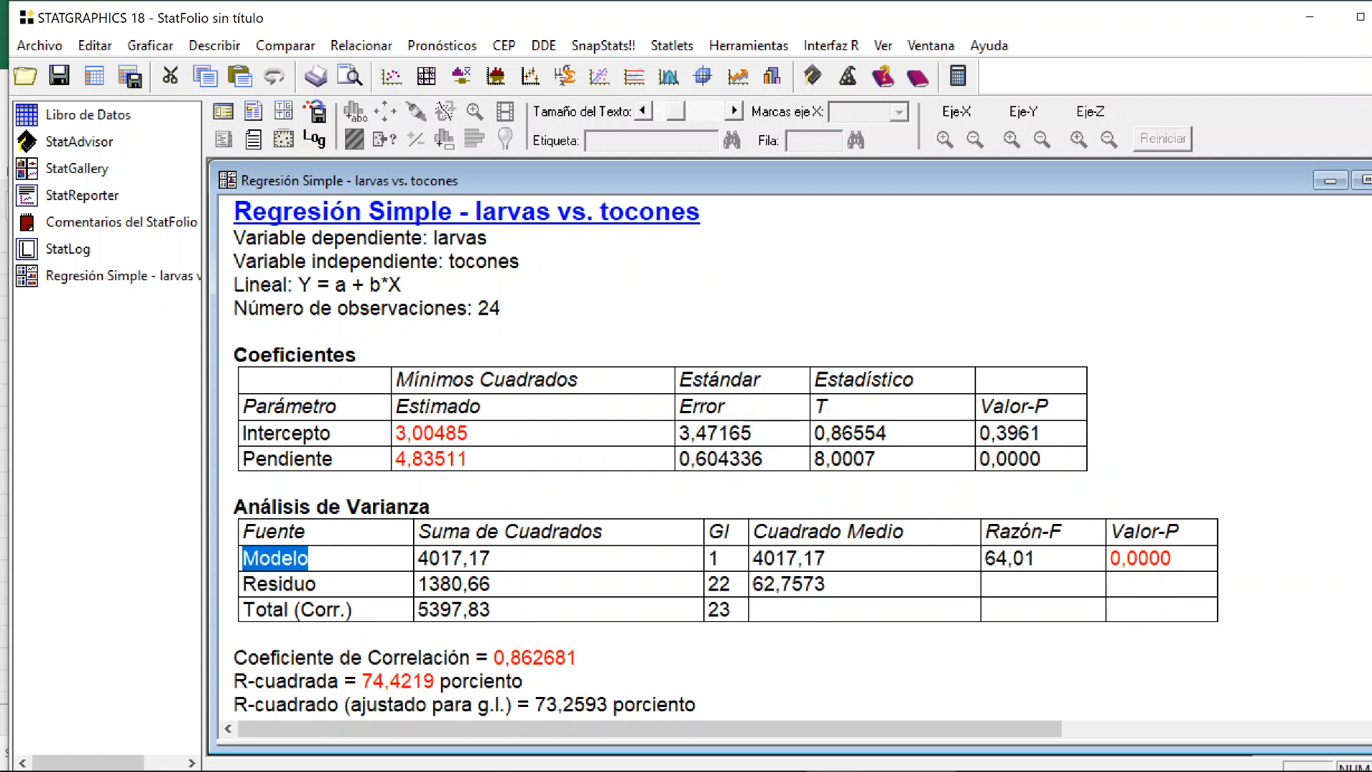
left_click(328, 584)
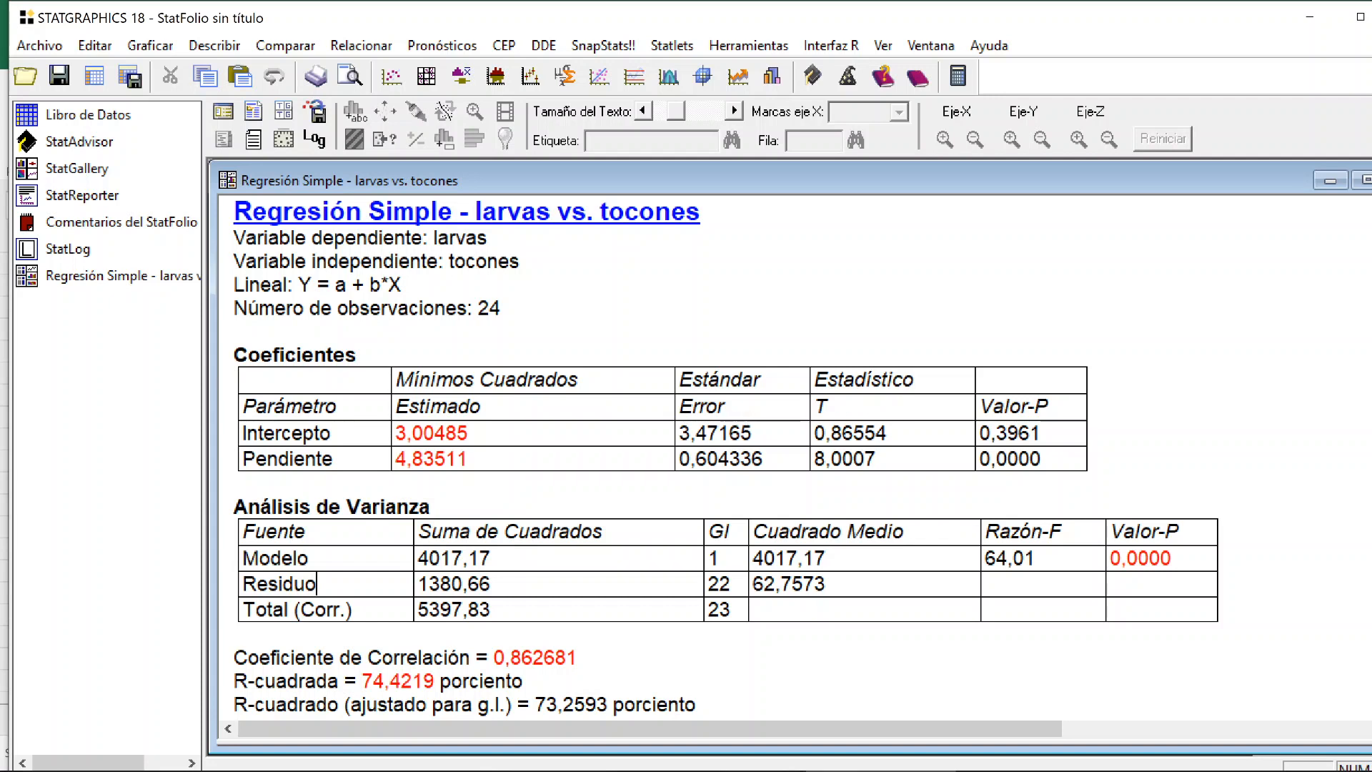
left_click(753, 558)
left_click(1037, 558)
left_click(826, 558)
left_click(1173, 558)
left_click(775, 770)
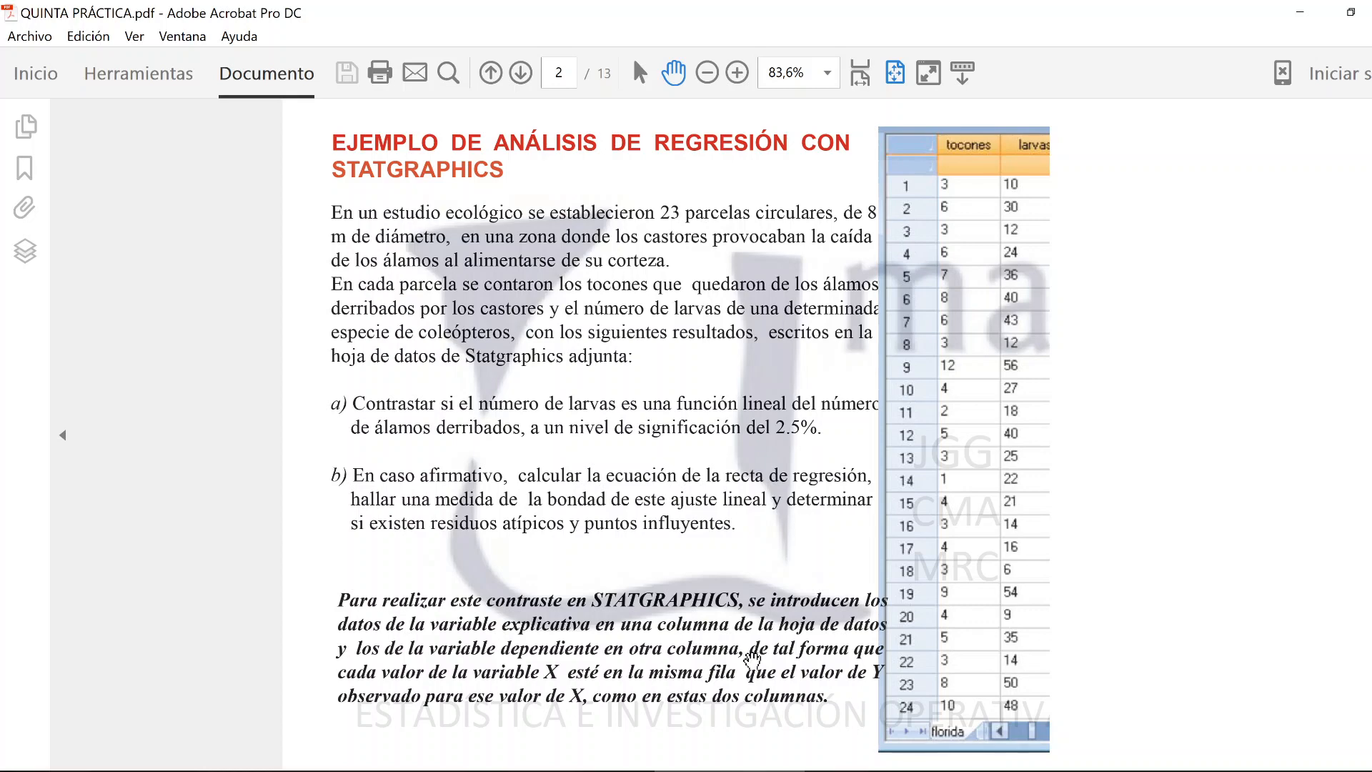
- Switch back to STATGRAPHICS and examine the Intercepto estimate and the fitted larvas equation in the StatAdvisor text
mouse_move(775, 770)
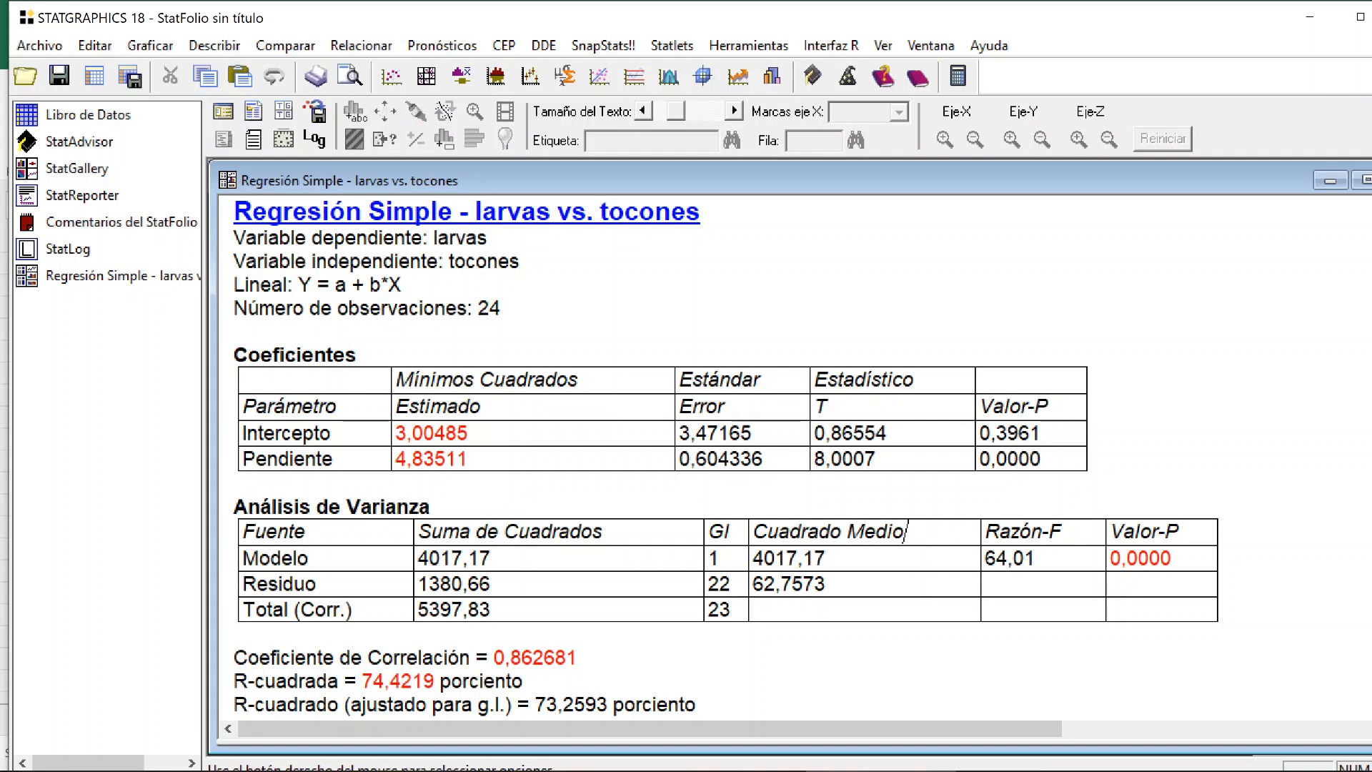
left_click(596, 377)
left_click(402, 285)
left_click(468, 433)
scroll(725, 457, "down", 5)
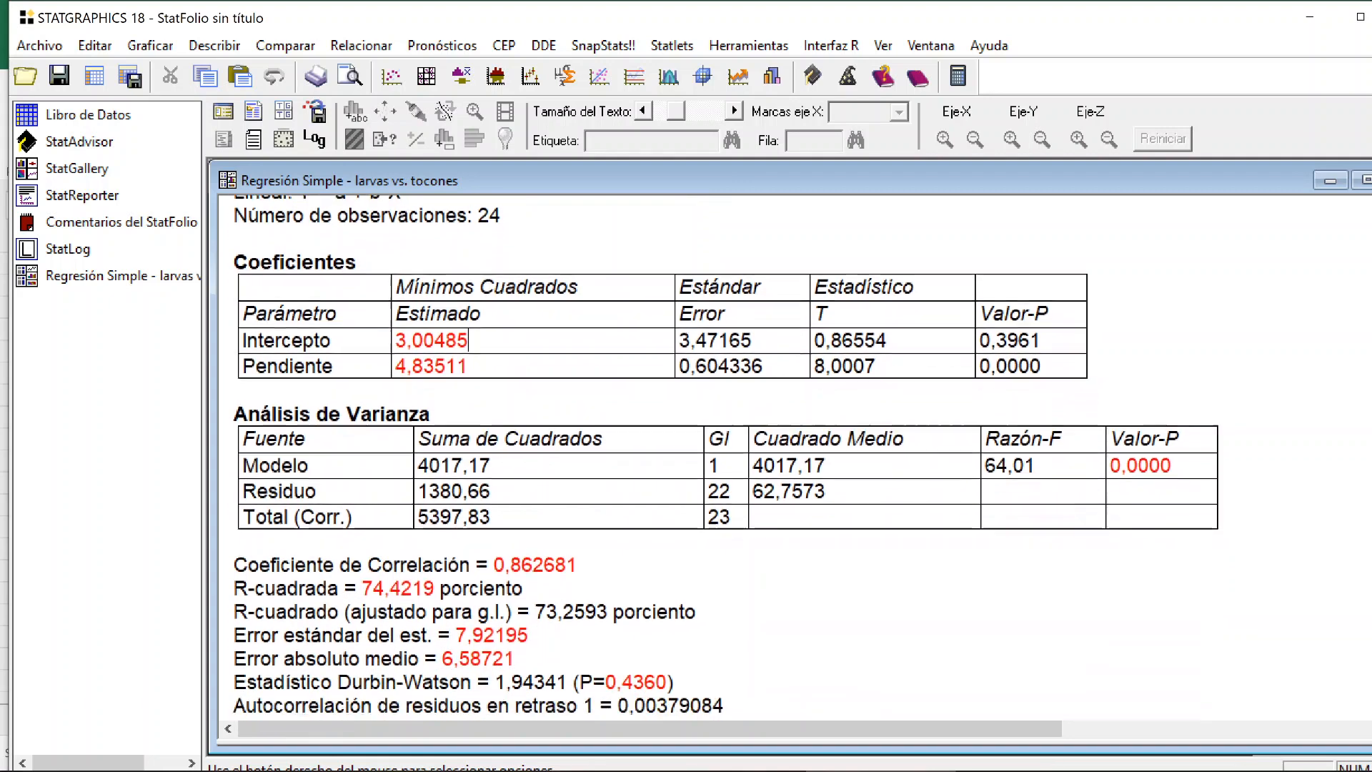
scroll(725, 457, "down", 2)
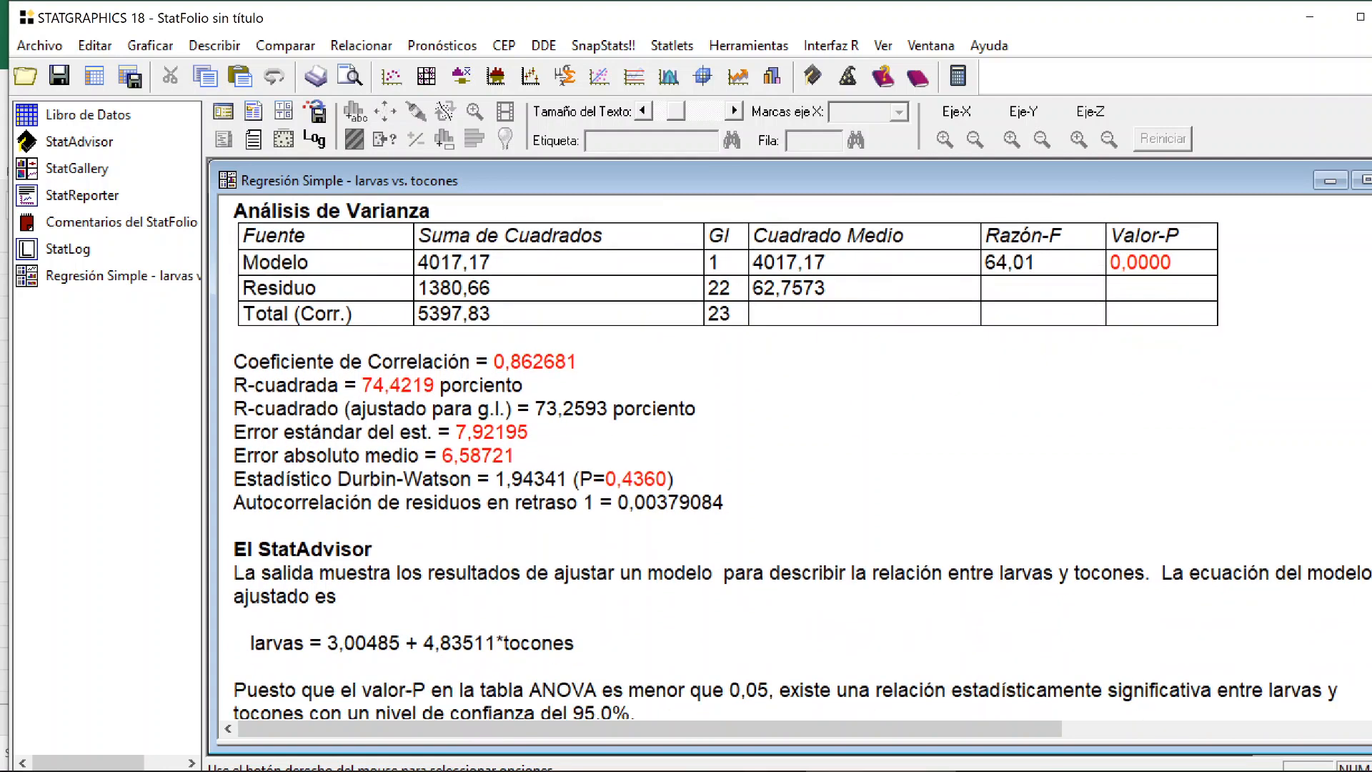
left_click_drag(575, 643, 250, 644)
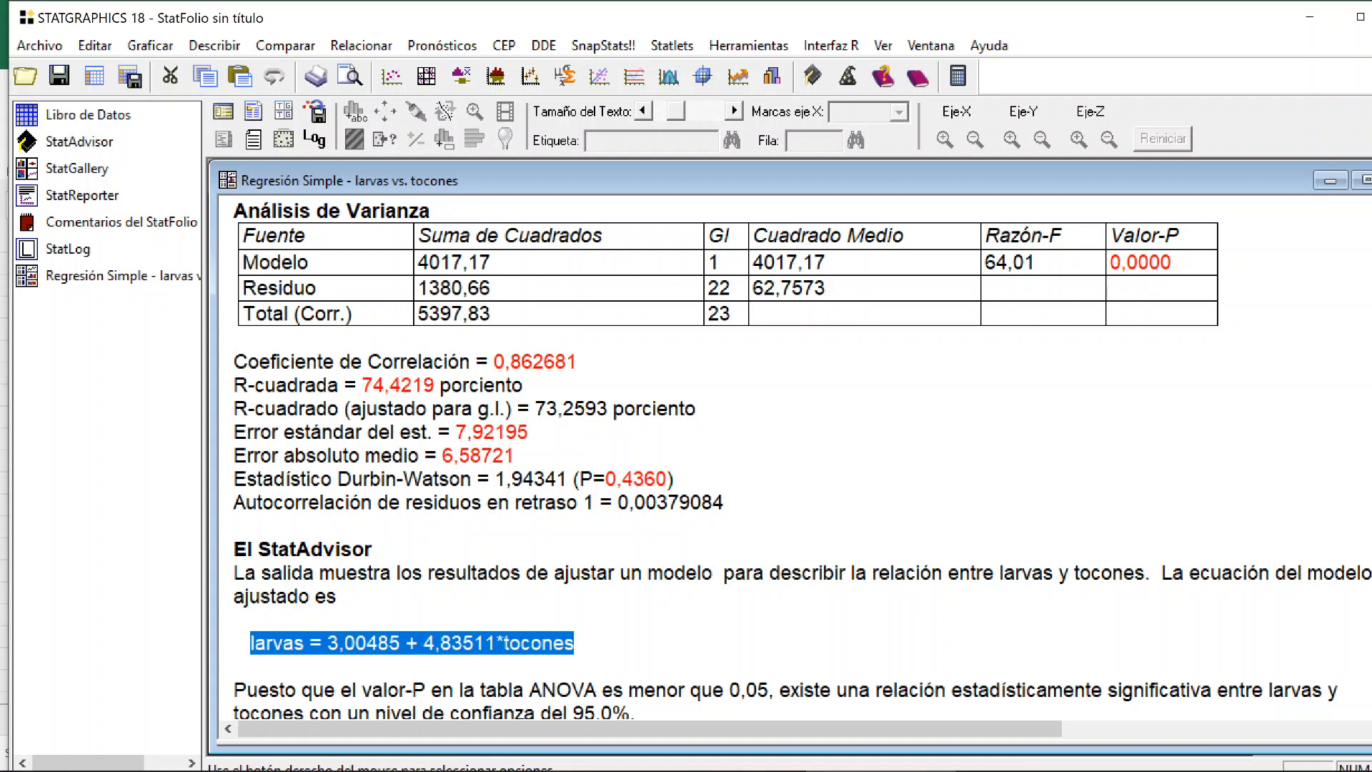
left_click(328, 641)
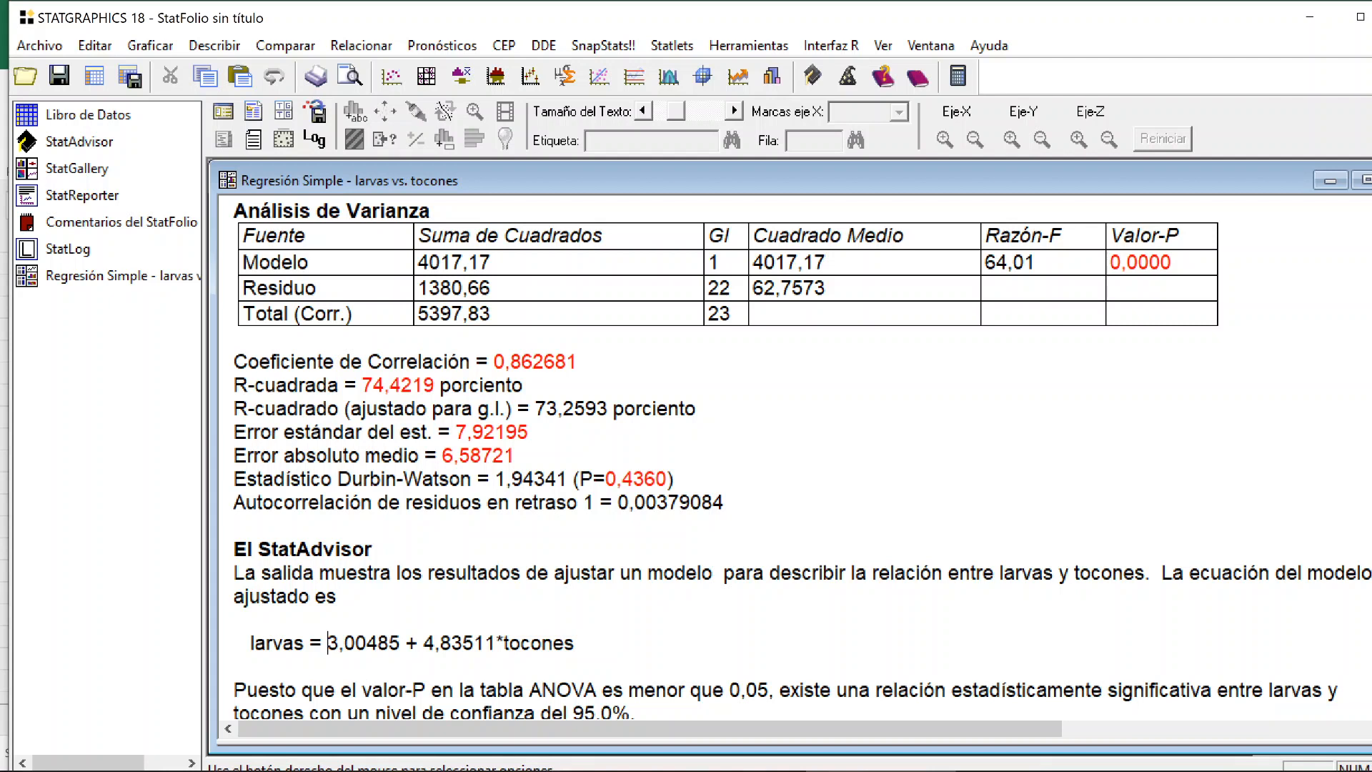
- Examine the Pendiente and Intercepto estimates in the Coeficientes table and compare them with the fitted equation
scroll(328, 642, "up", 3)
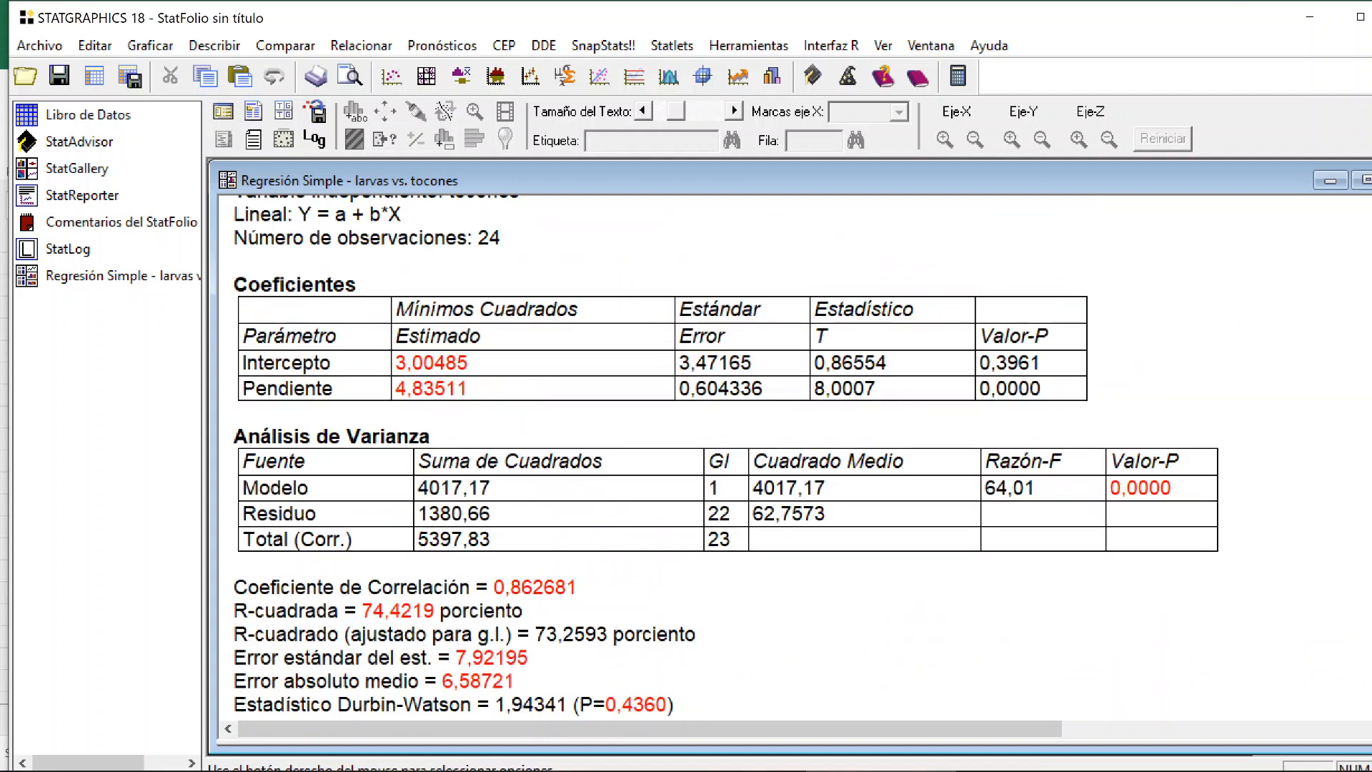
left_click_drag(468, 389, 395, 388)
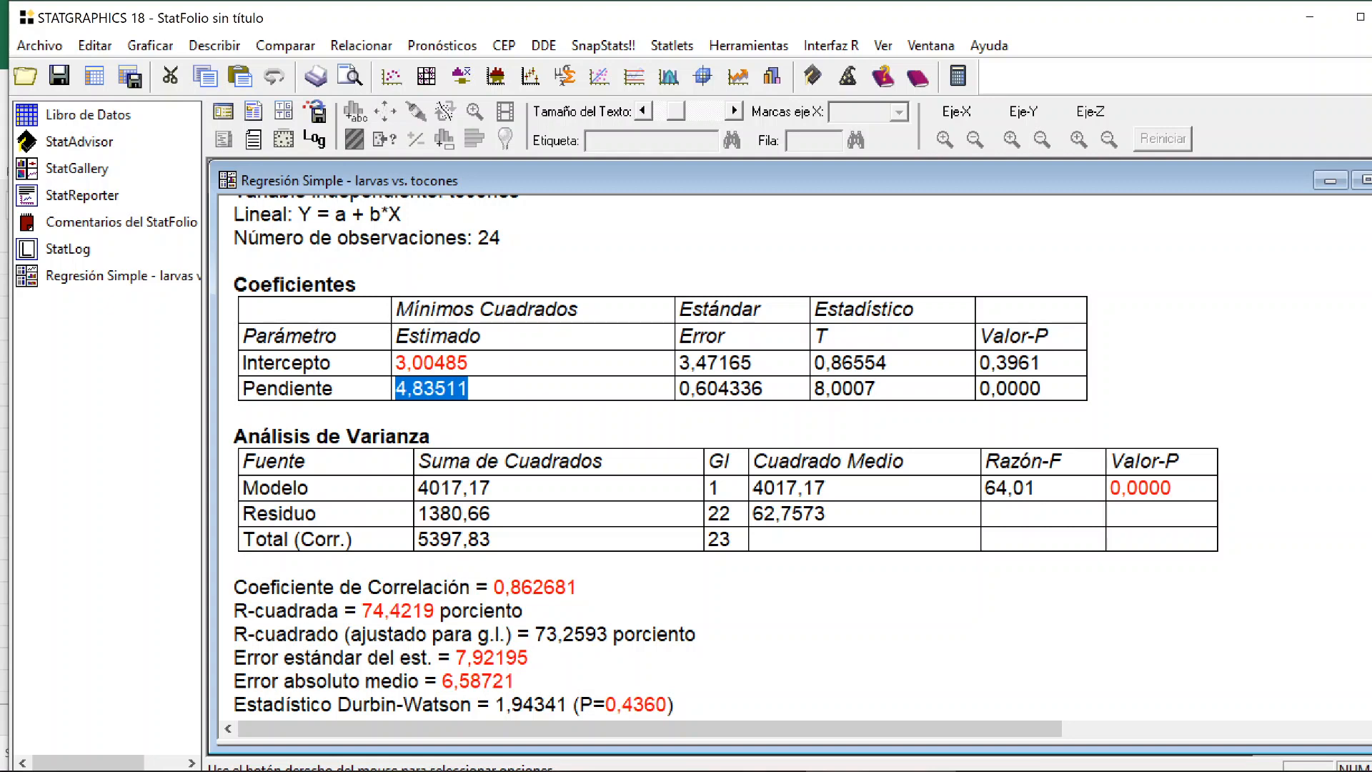
scroll(457, 457, "down", 2)
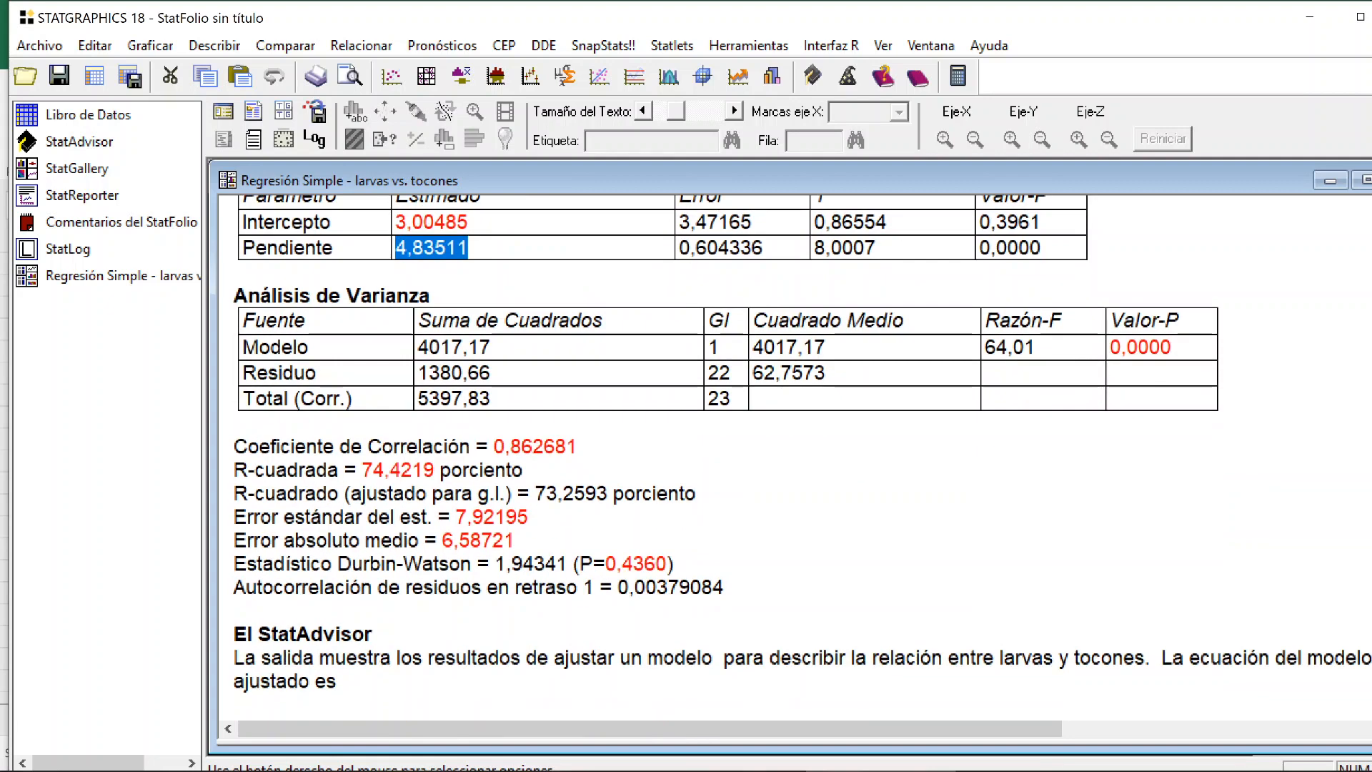
scroll(801, 458, "down", 1)
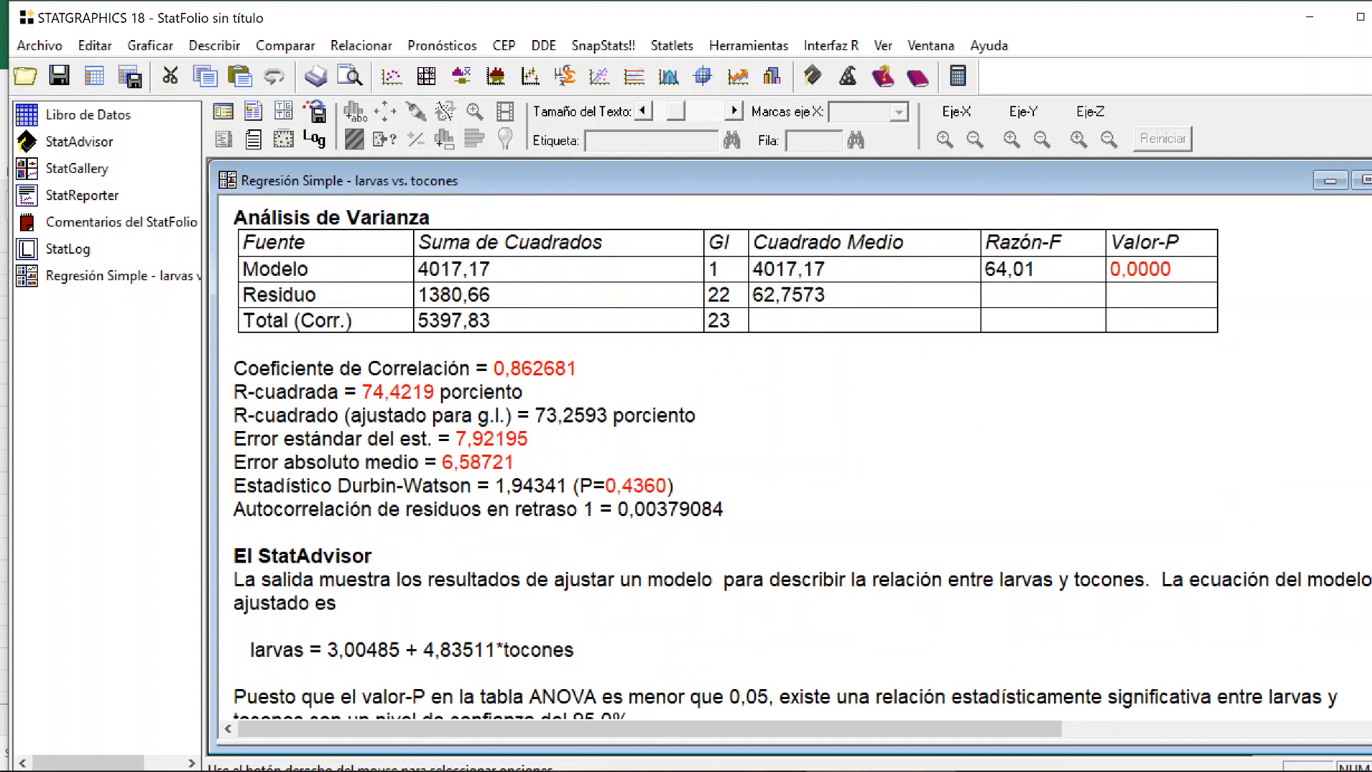
scroll(493, 261, "up", 2)
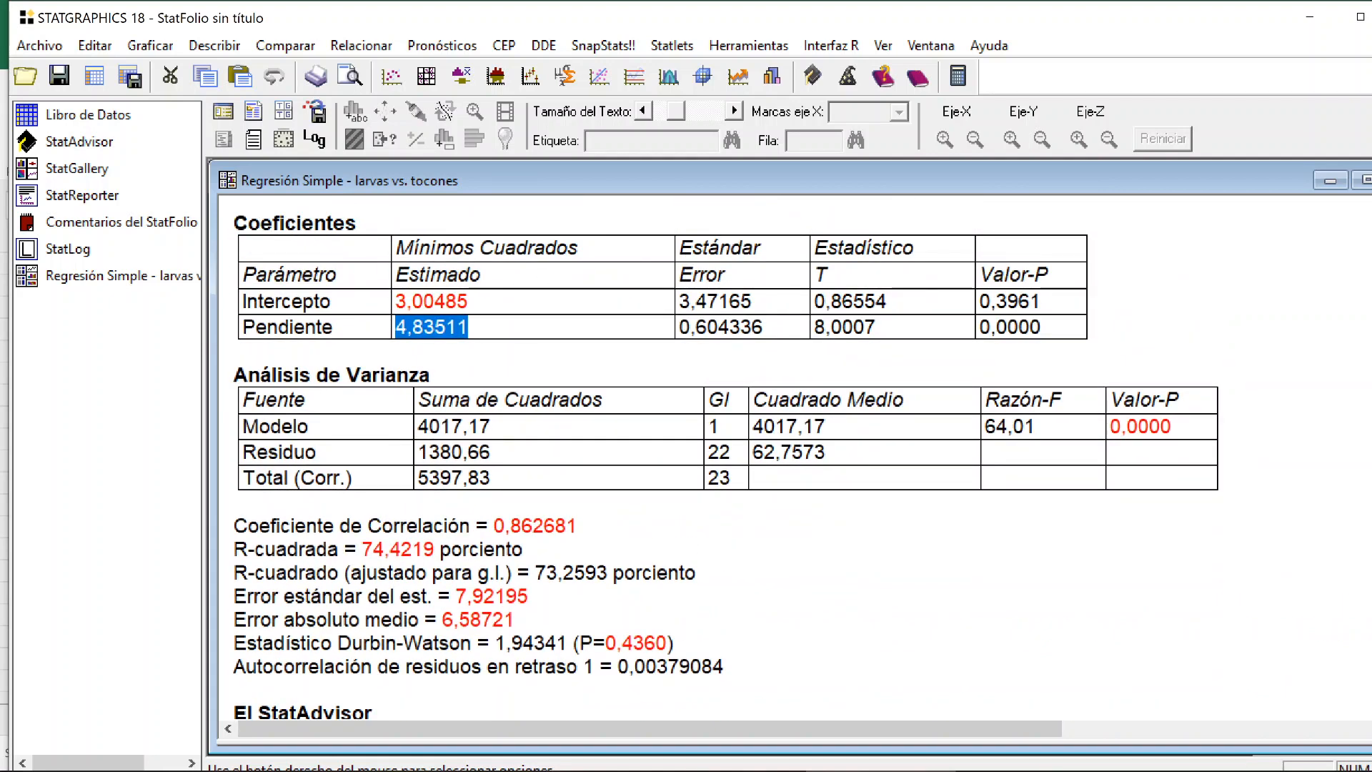
scroll(569, 352, "up", 1)
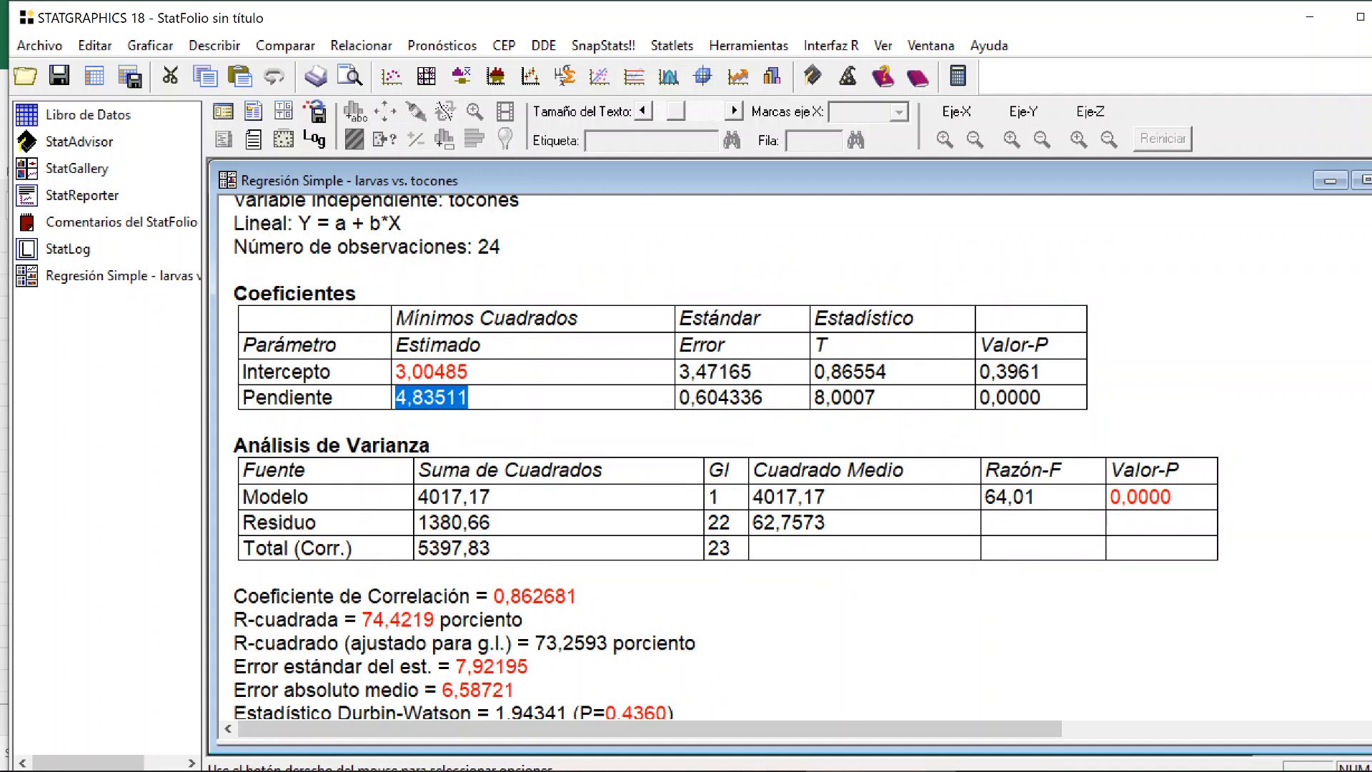
left_click(751, 372)
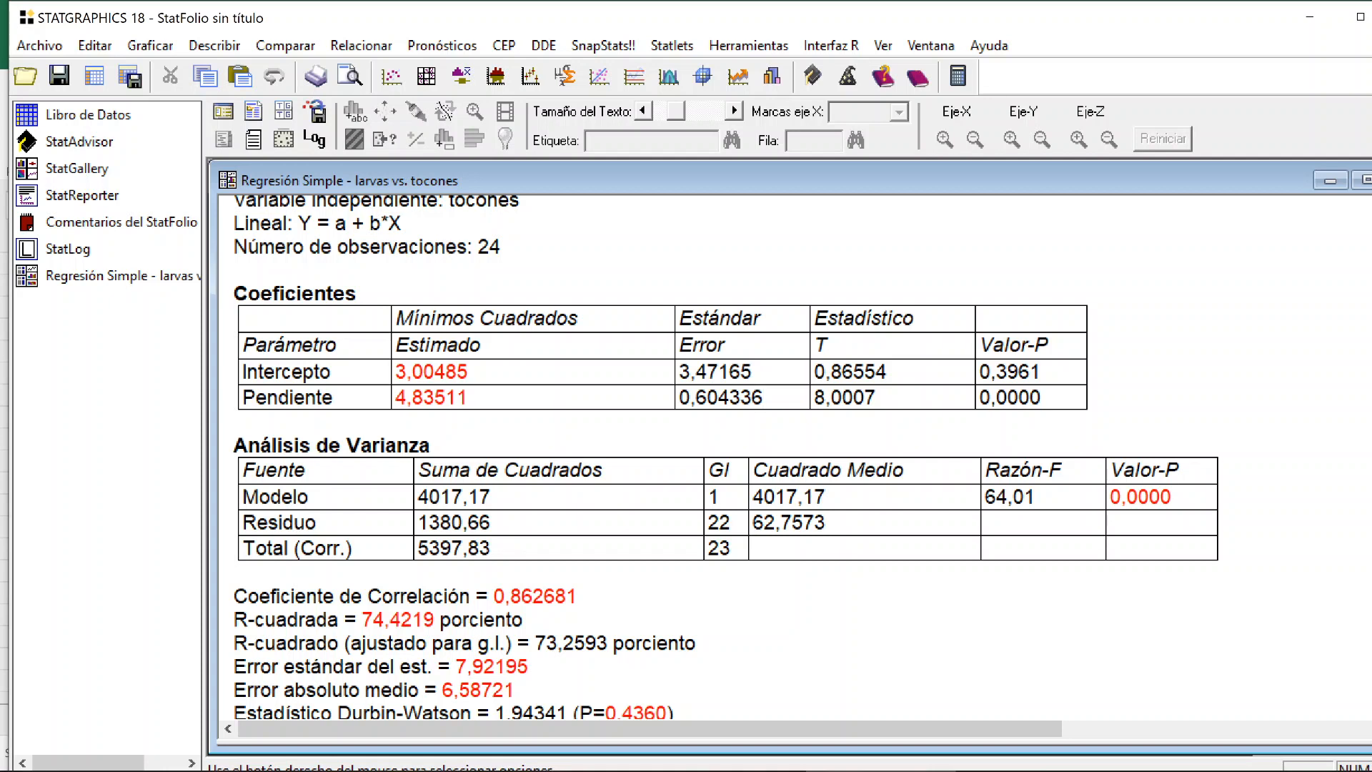
left_click(469, 398)
left_click(469, 371)
- Open the Windows Ink sketchpad and erase all the existing handwritten notes
left_click(1308, 771)
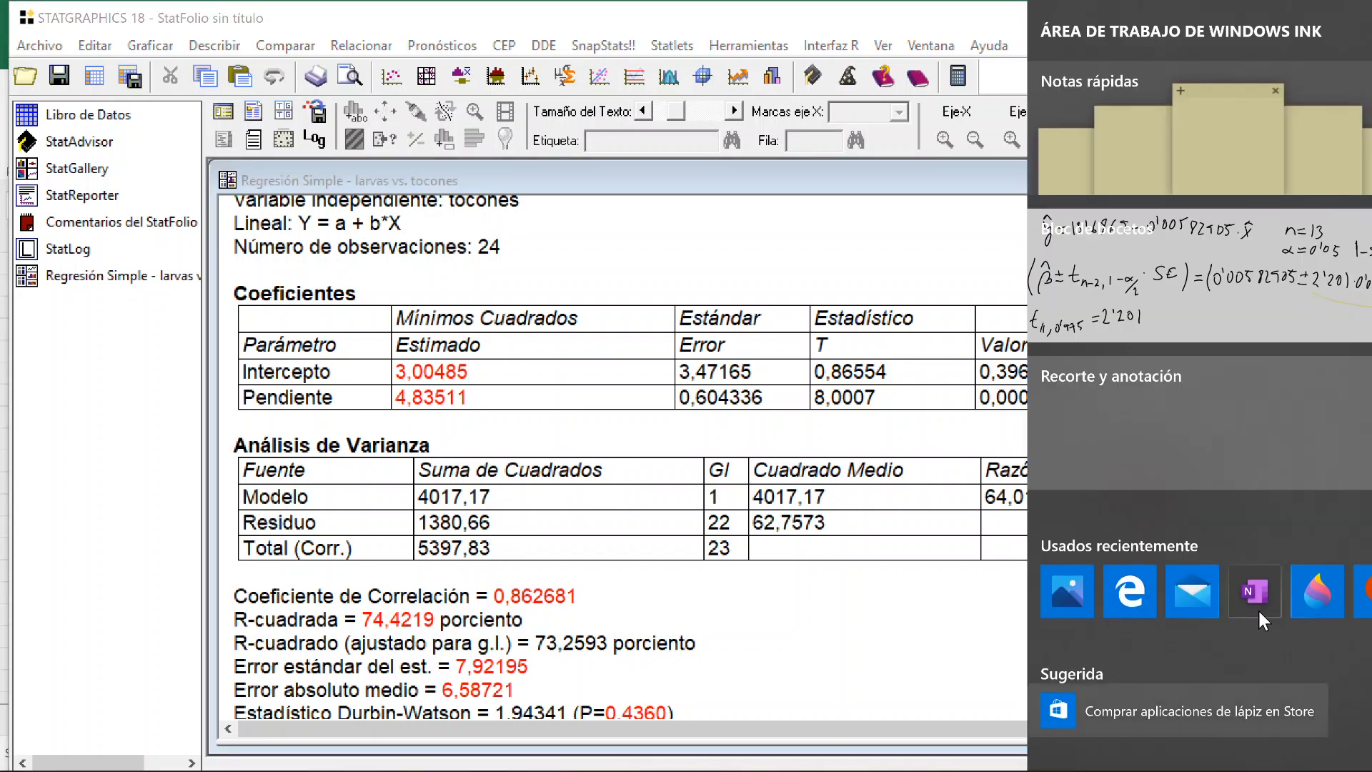
left_click(1163, 238)
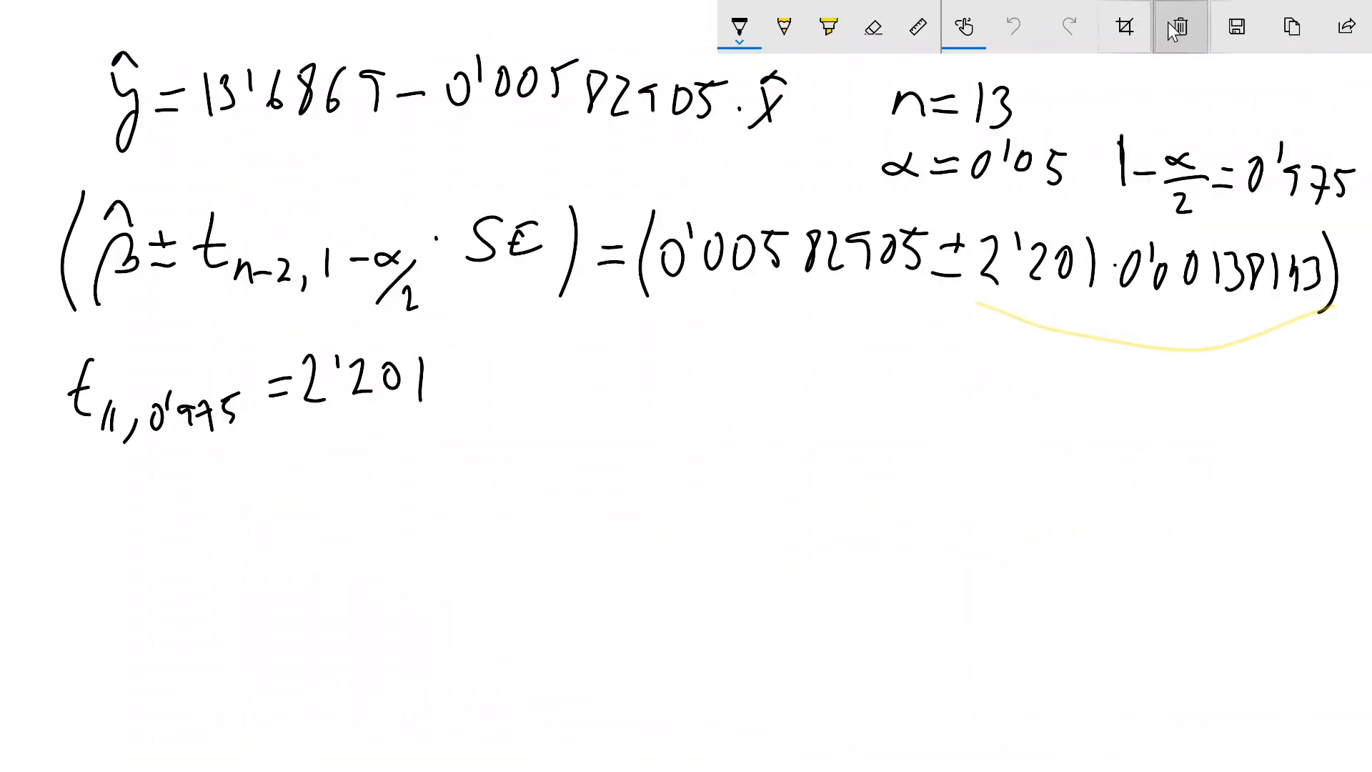
left_click(1175, 27)
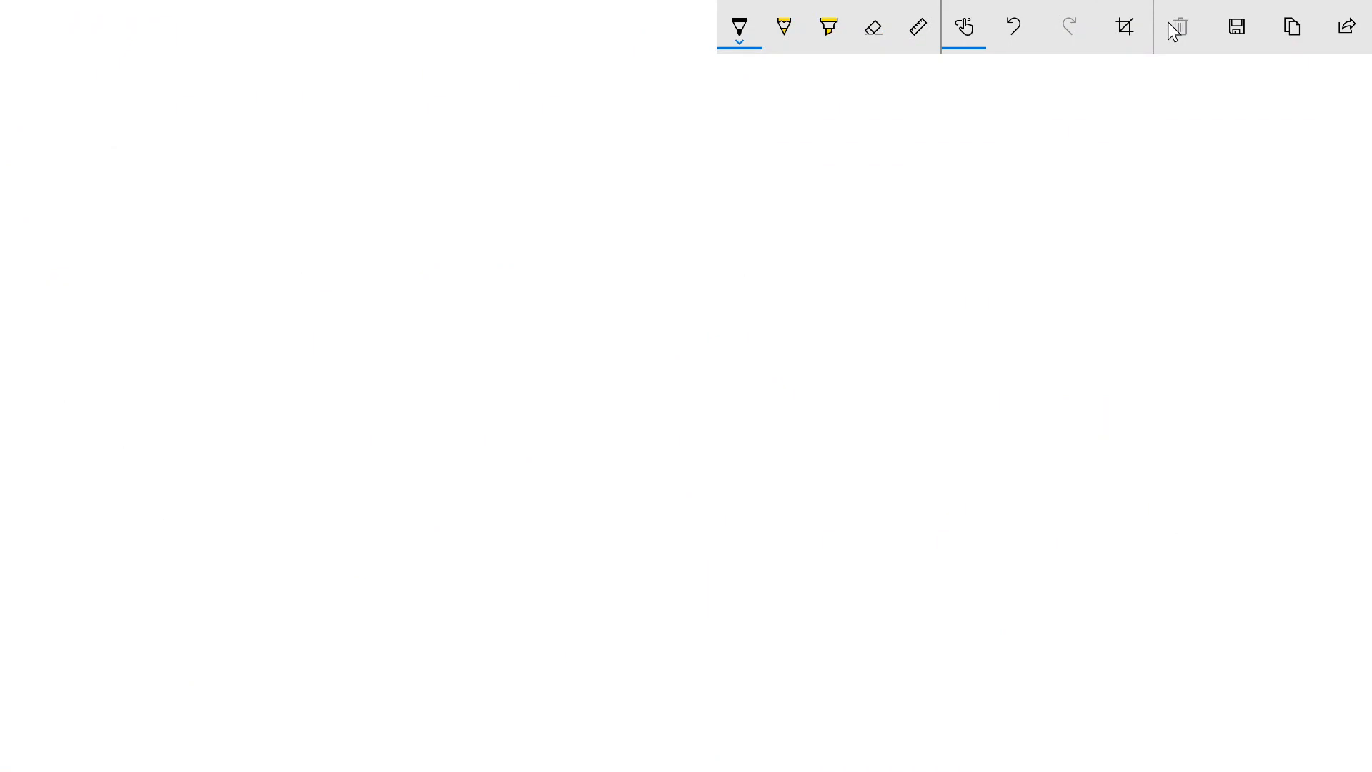
- Handwrite the intercept hypotheses H0: α = 0 and H1: α ≠ 0 on the sketchpad and close them with a brace
left_click_drag(80, 71, 91, 136)
mouse_move(70, 114)
left_mouse_down()
mouse_move(127, 130)
mouse_move(113, 123)
mouse_move(84, 206)
mouse_move(95, 213)
left_mouse_up()
mouse_move(75, 193)
left_mouse_down()
mouse_move(94, 192)
mouse_move(117, 220)
left_mouse_up()
left_click(131, 186)
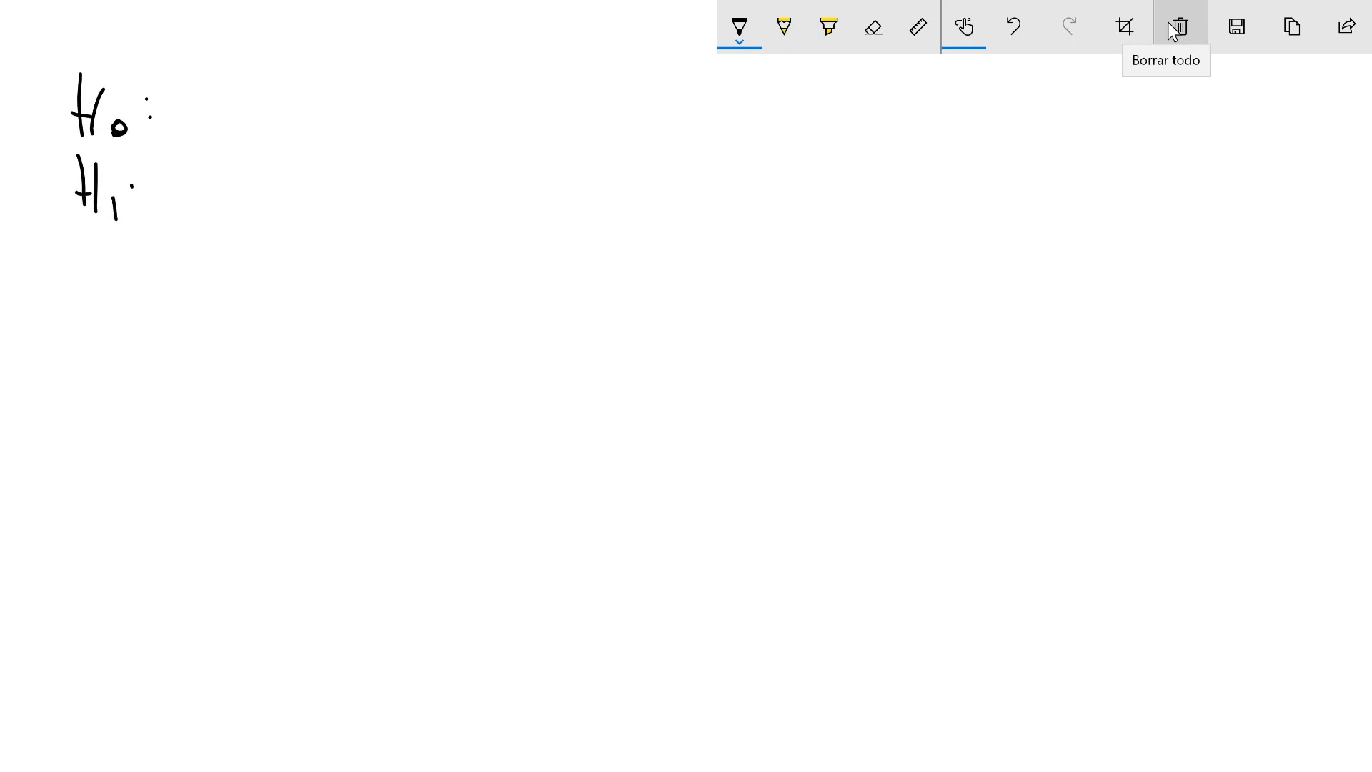
mouse_move(226, 82)
left_mouse_down()
mouse_move(182, 108)
mouse_move(212, 126)
mouse_move(254, 112)
left_mouse_up()
left_click_drag(228, 122, 278, 108)
mouse_move(207, 184)
left_mouse_down()
mouse_move(187, 209)
mouse_move(259, 191)
left_mouse_up()
left_click_drag(230, 207, 307, 188)
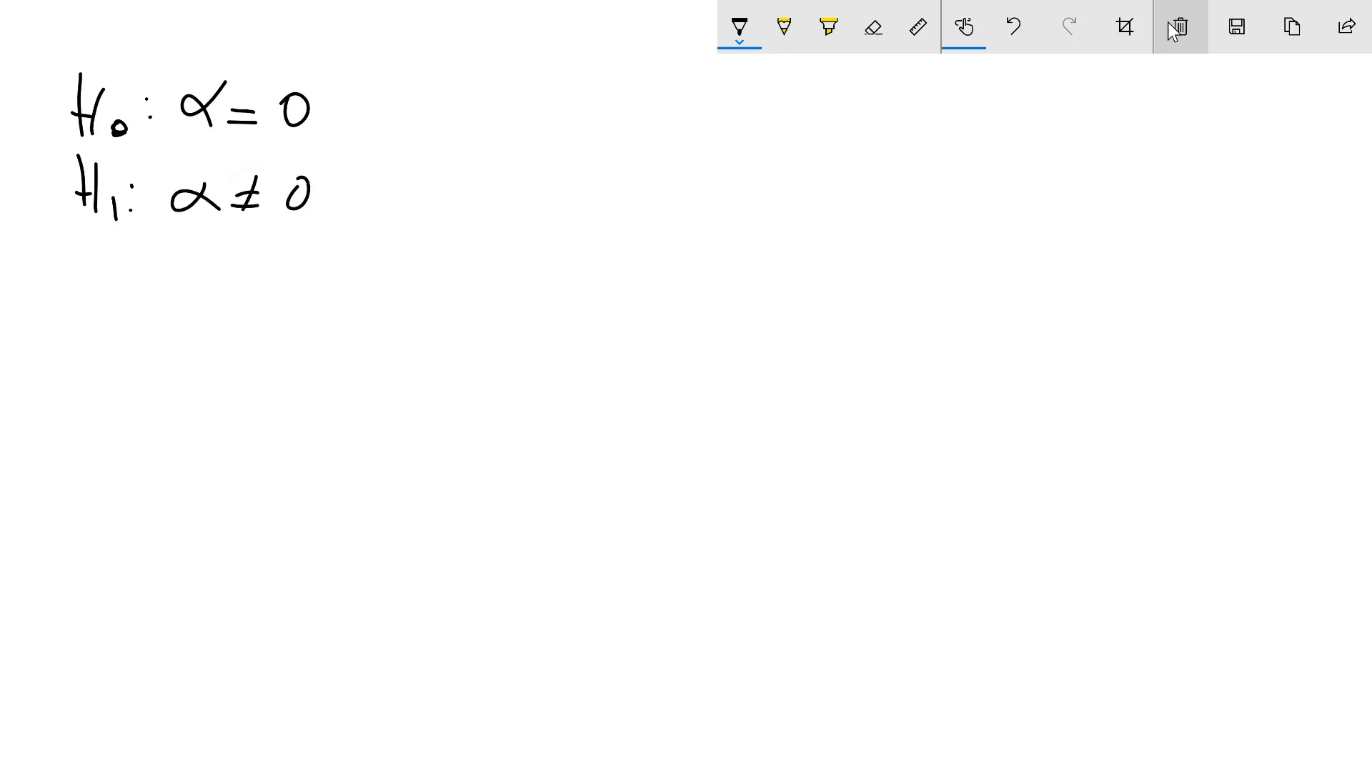
mouse_move(323, 67)
left_mouse_down()
mouse_move(343, 163)
mouse_move(336, 261)
left_mouse_up()
- Handwrite the slope hypotheses H0: β = 0 and H1: β ≠ 0 below the first pair and close them with a brace
left_click_drag(88, 306, 89, 359)
mouse_move(113, 308)
left_mouse_down()
mouse_move(113, 358)
mouse_move(112, 332)
mouse_move(192, 392)
left_mouse_up()
mouse_move(183, 336)
left_mouse_down()
mouse_move(196, 366)
mouse_move(235, 337)
mouse_move(234, 351)
left_mouse_up()
left_click_drag(264, 330, 261, 334)
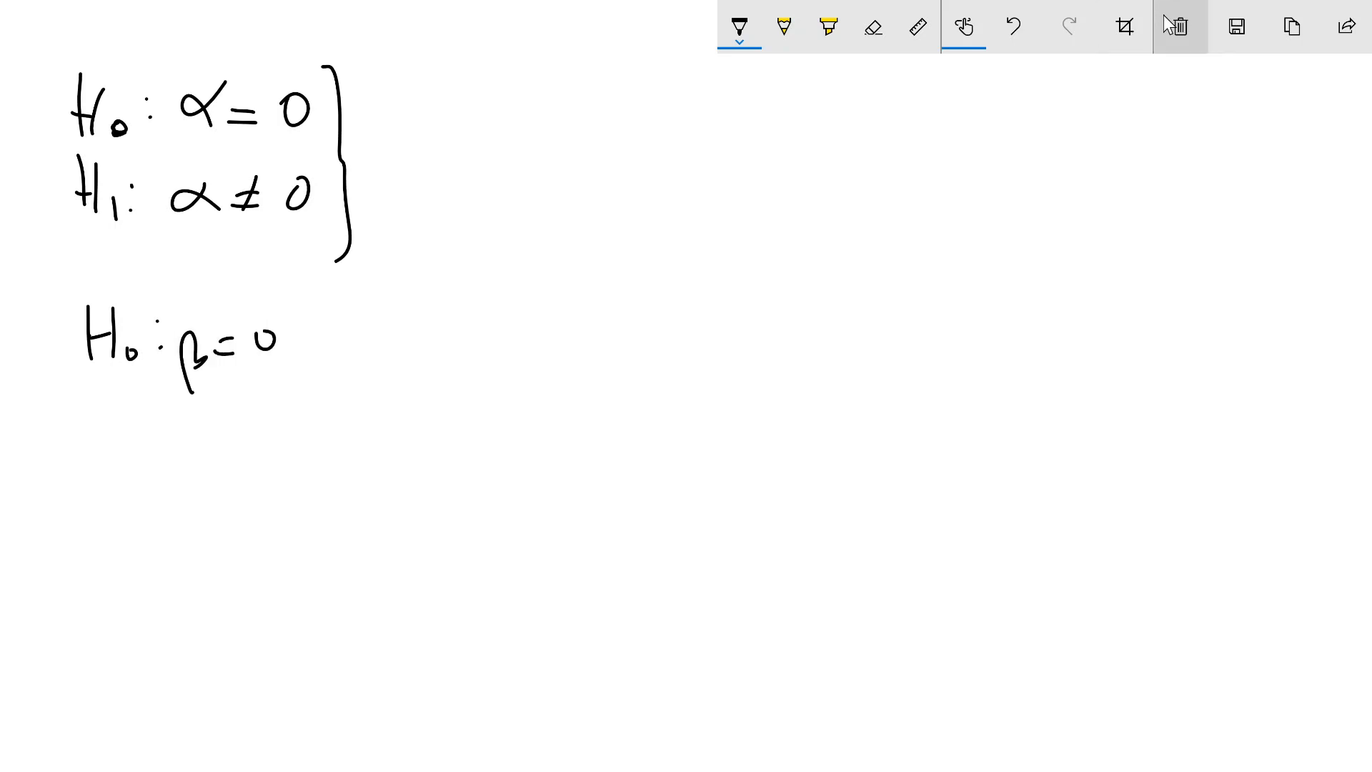
mouse_move(92, 409)
left_mouse_down()
mouse_move(91, 474)
mouse_move(114, 459)
left_mouse_up()
mouse_move(89, 445)
left_mouse_down()
mouse_move(113, 439)
mouse_move(130, 471)
left_mouse_up()
left_click(146, 437)
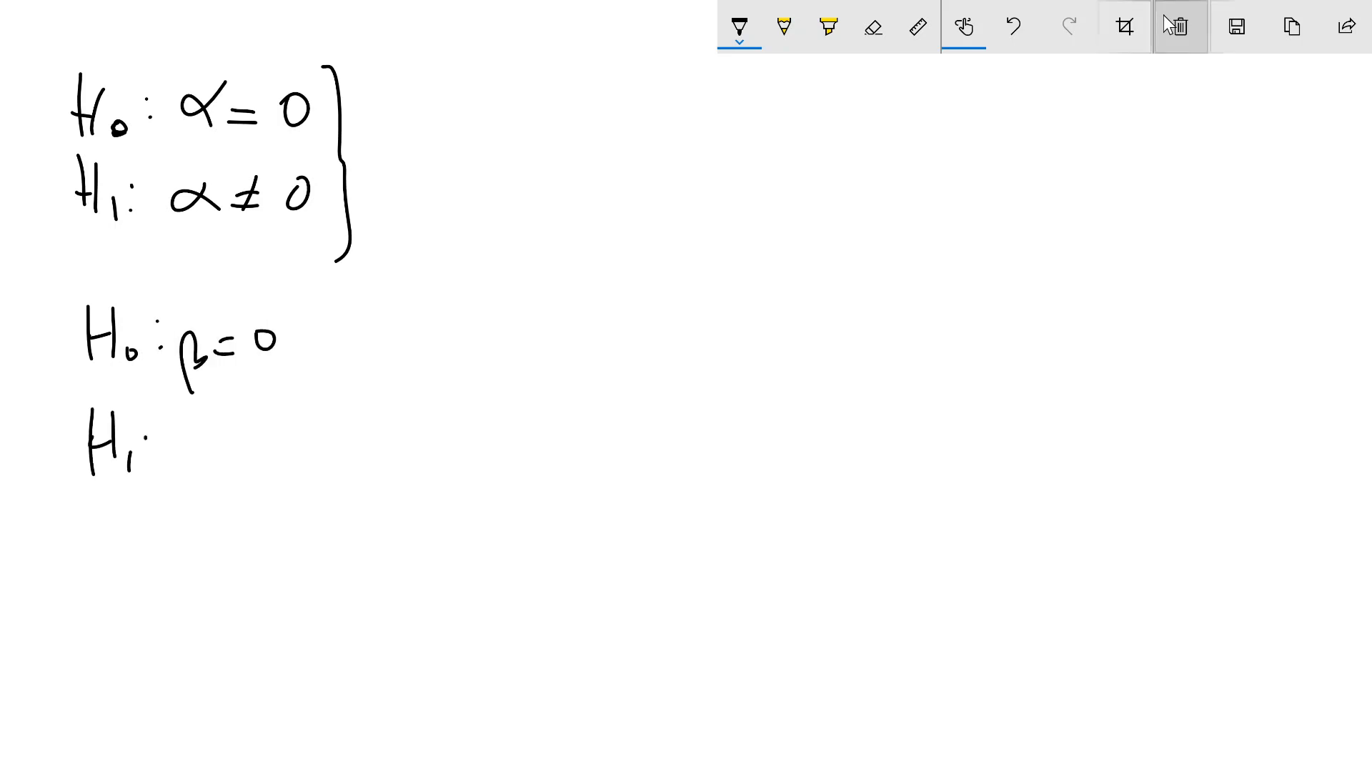
mouse_move(186, 429)
left_mouse_down()
mouse_move(181, 483)
mouse_move(244, 433)
left_mouse_up()
mouse_move(216, 450)
left_mouse_down()
mouse_move(246, 446)
mouse_move(220, 466)
left_mouse_up()
left_click_drag(274, 422, 271, 426)
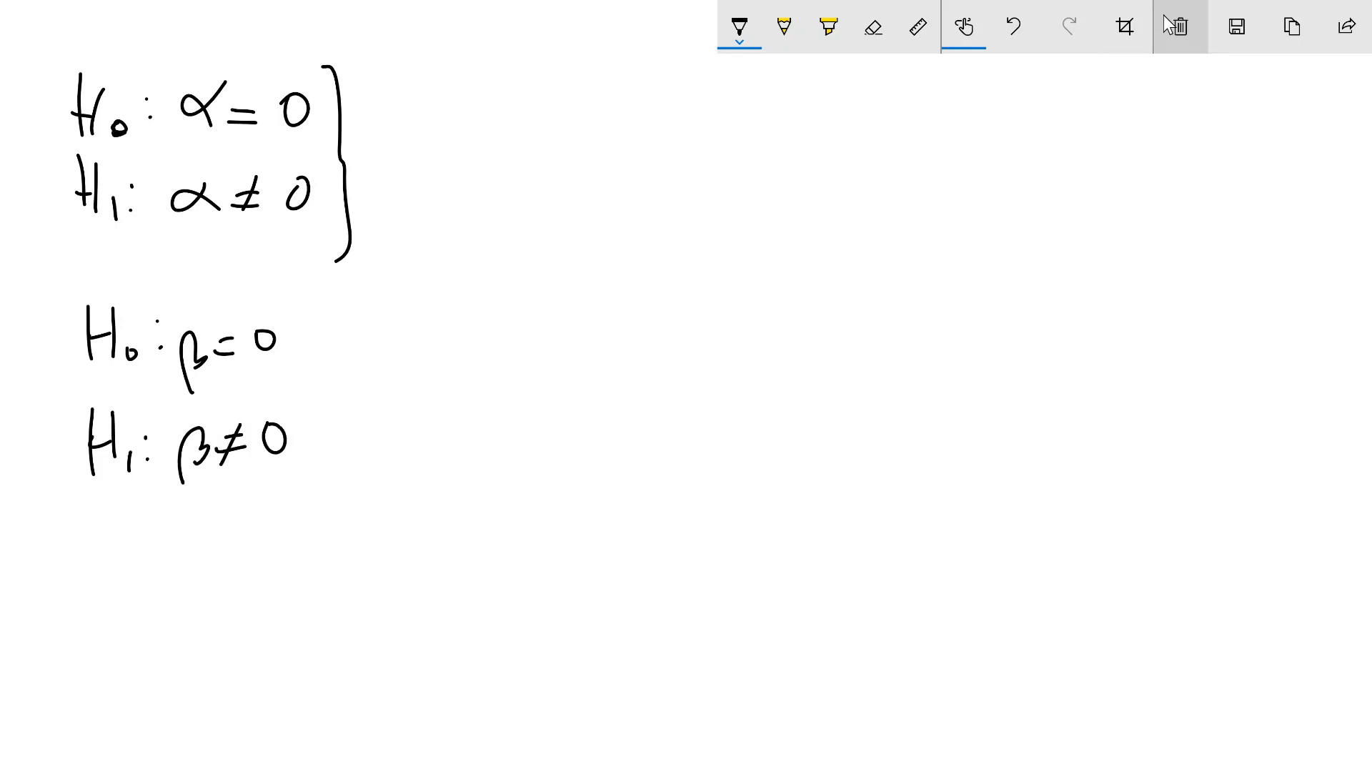
left_click_drag(299, 300, 320, 498)
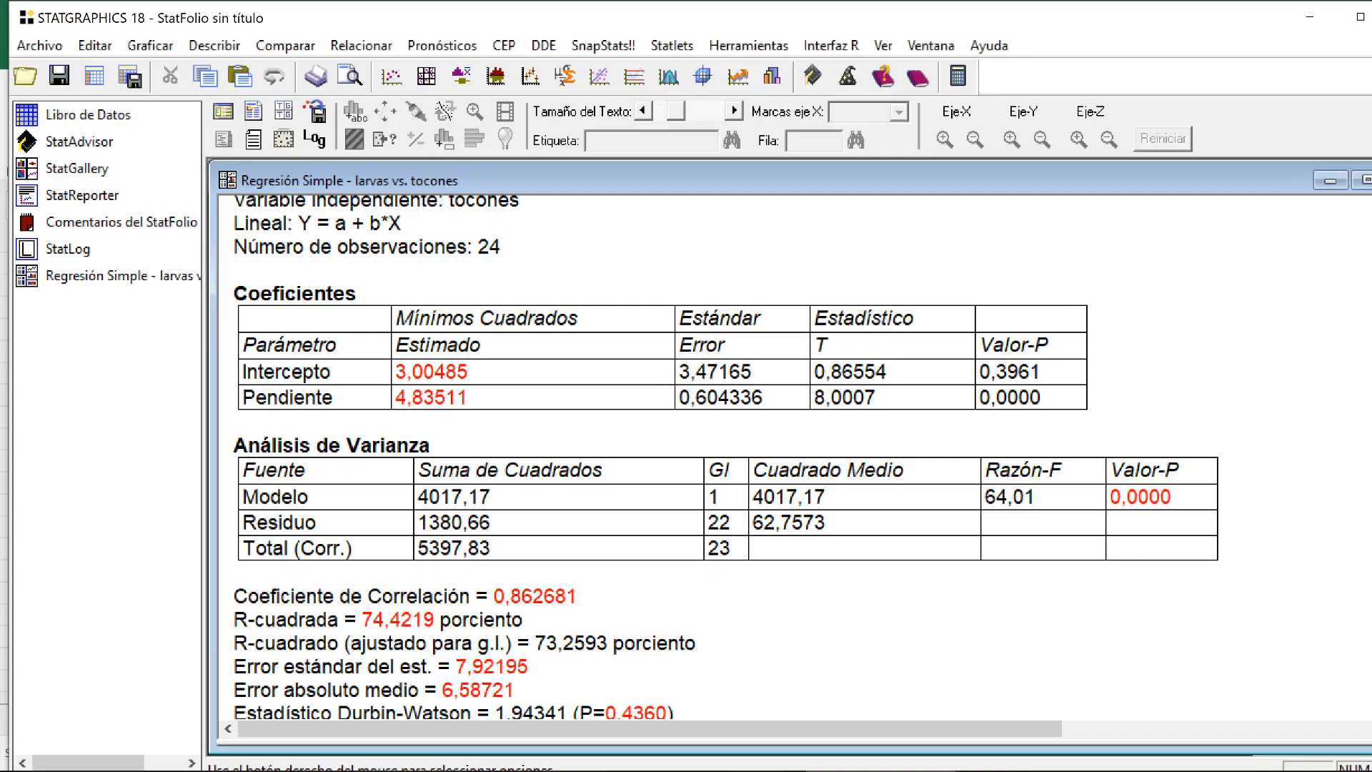
- Return to STATGRAPHICS and compare the Valor-P of Intercepto and Pendiente with the Modelo Valor-P in the Análisis de Varianza
left_click_drag(1043, 372, 979, 372)
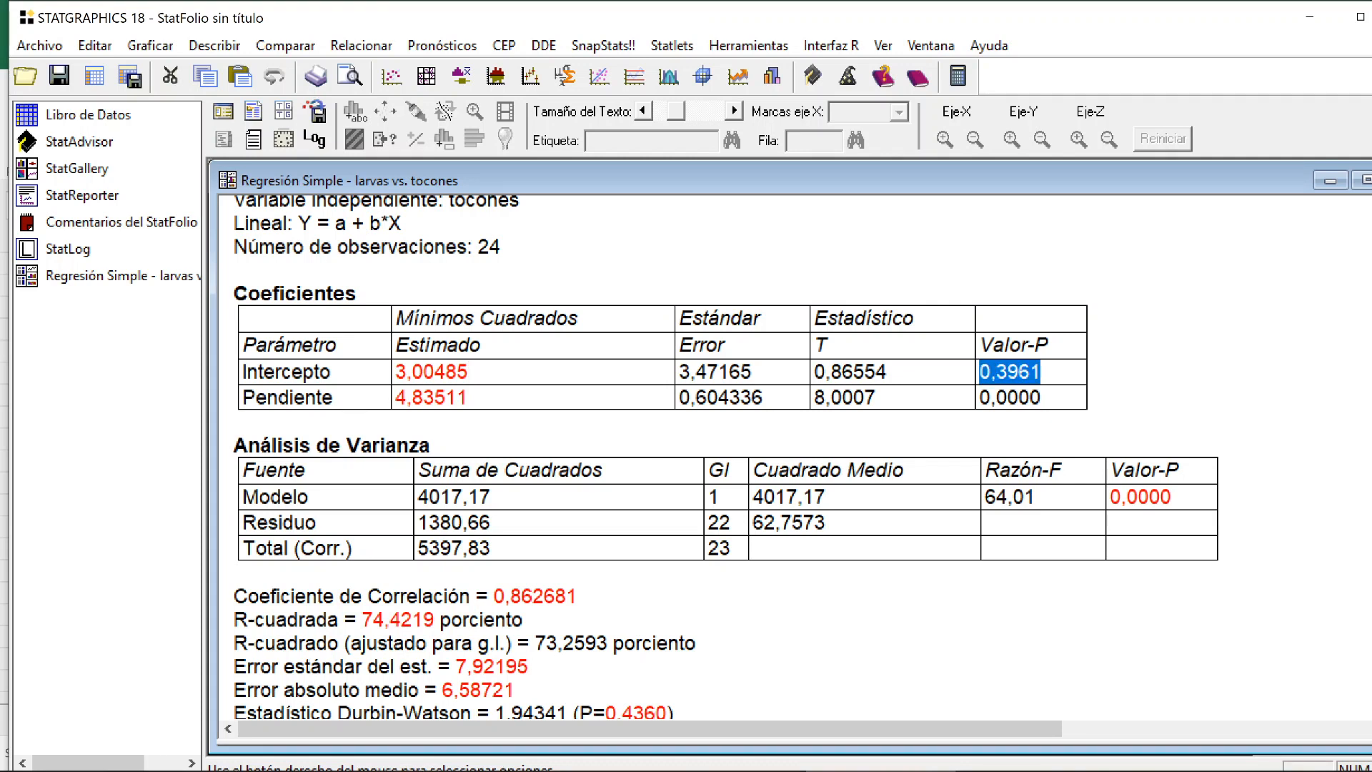
left_click_drag(1042, 398, 979, 398)
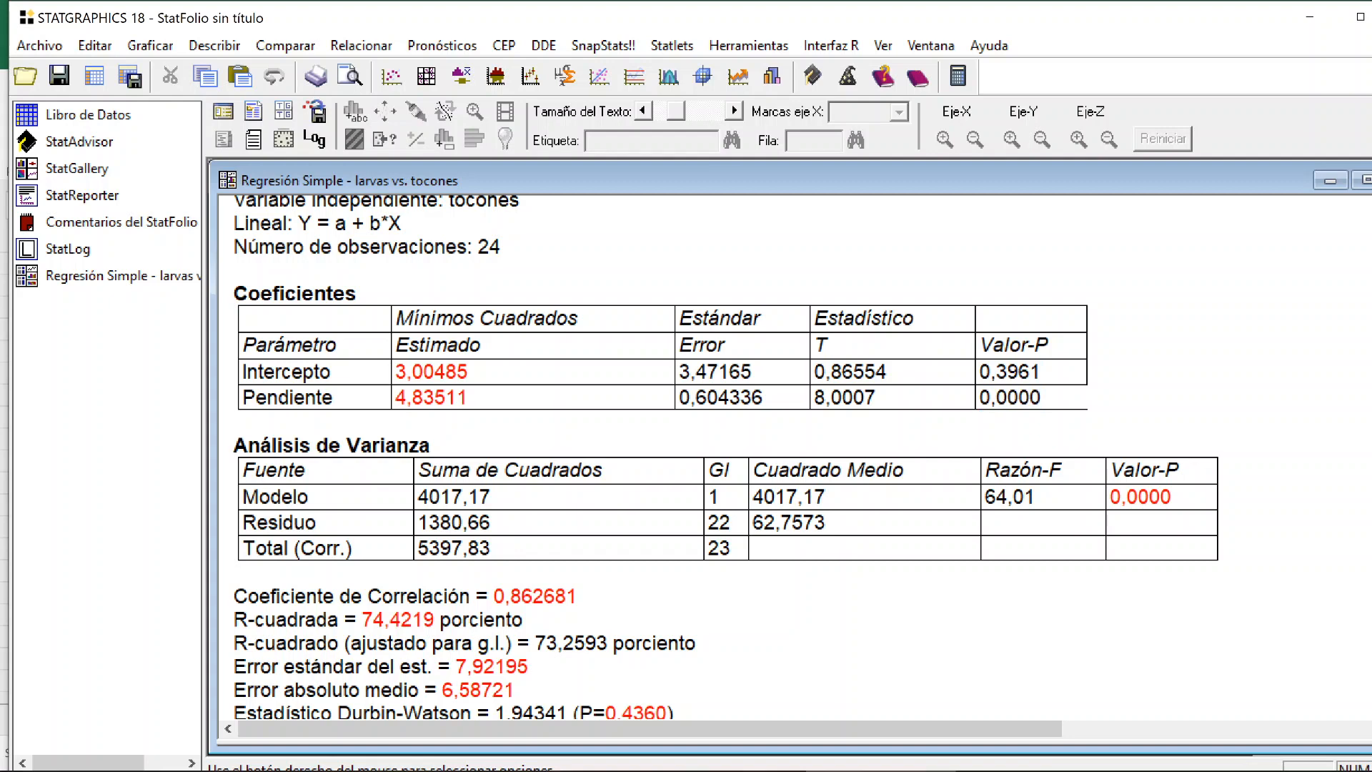
scroll(726, 464, "down", 3)
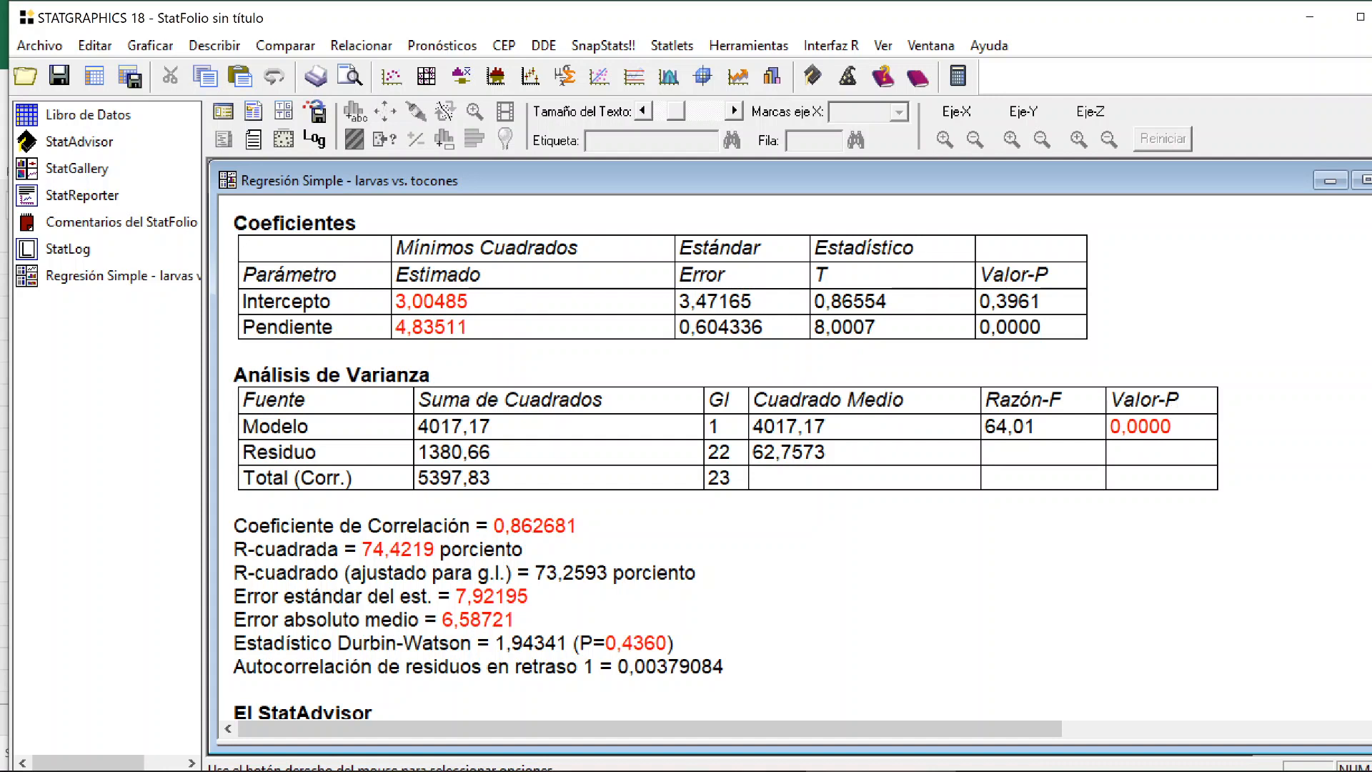
left_click_drag(1171, 427, 1110, 426)
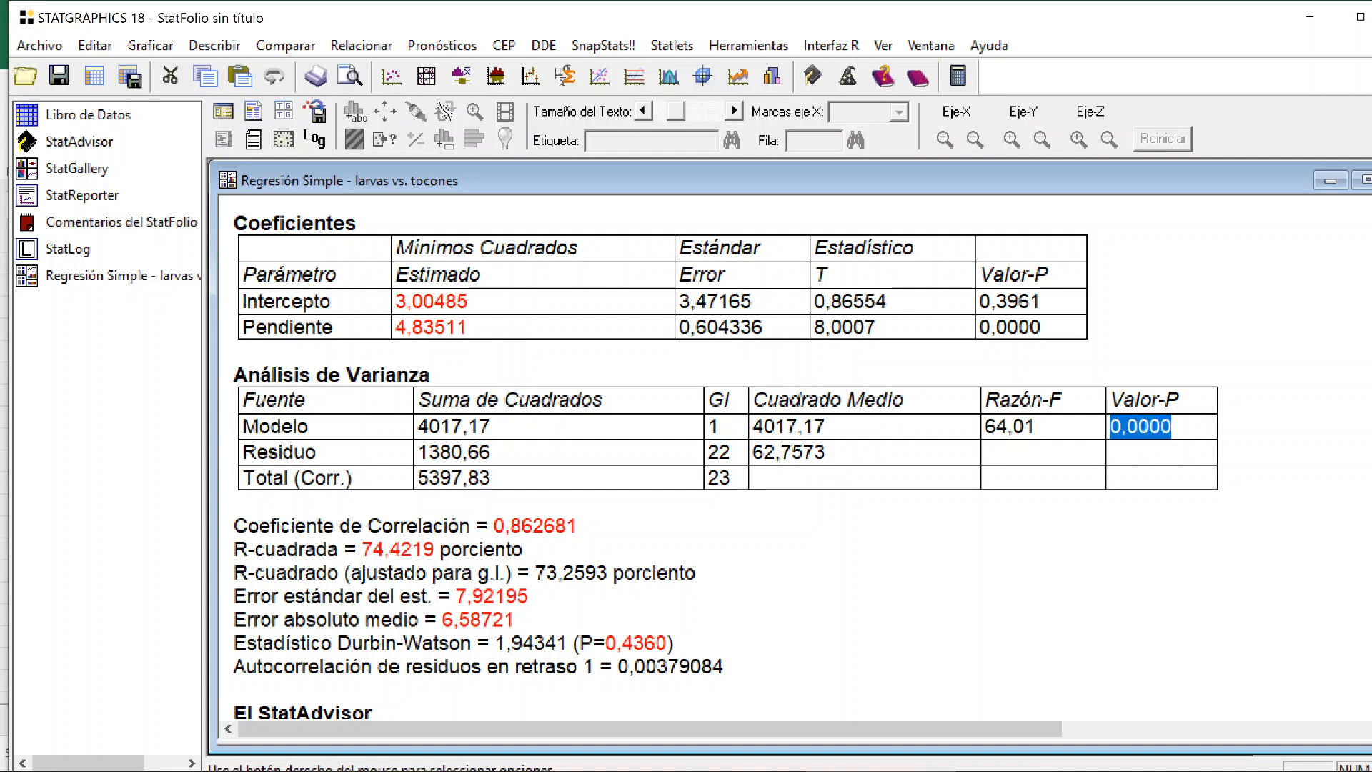
left_click(1042, 327)
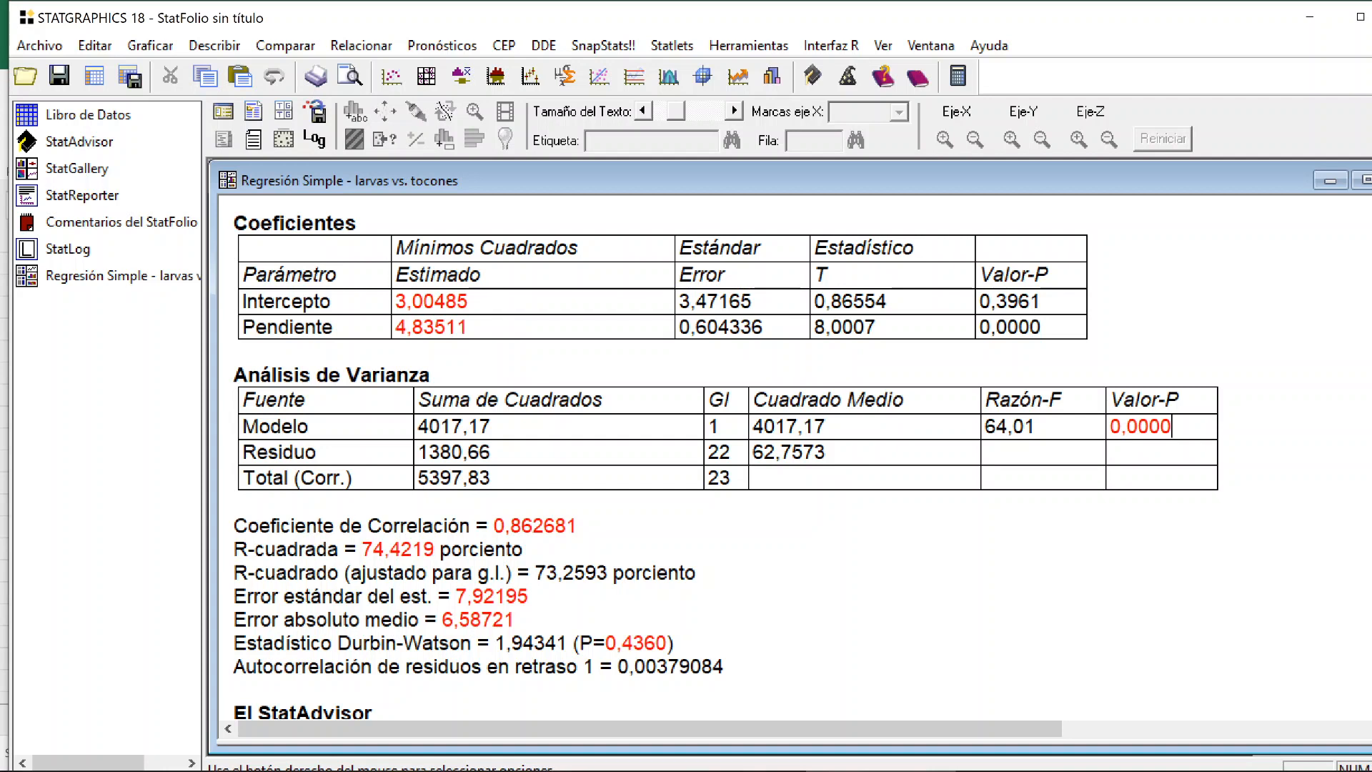
left_click(1054, 328)
- Reopen the sketchpad, circle α = 0 and β ≠ 0, and handwrite the resulting equation for y beside the hypotheses
left_click(1309, 770)
left_click(1266, 231)
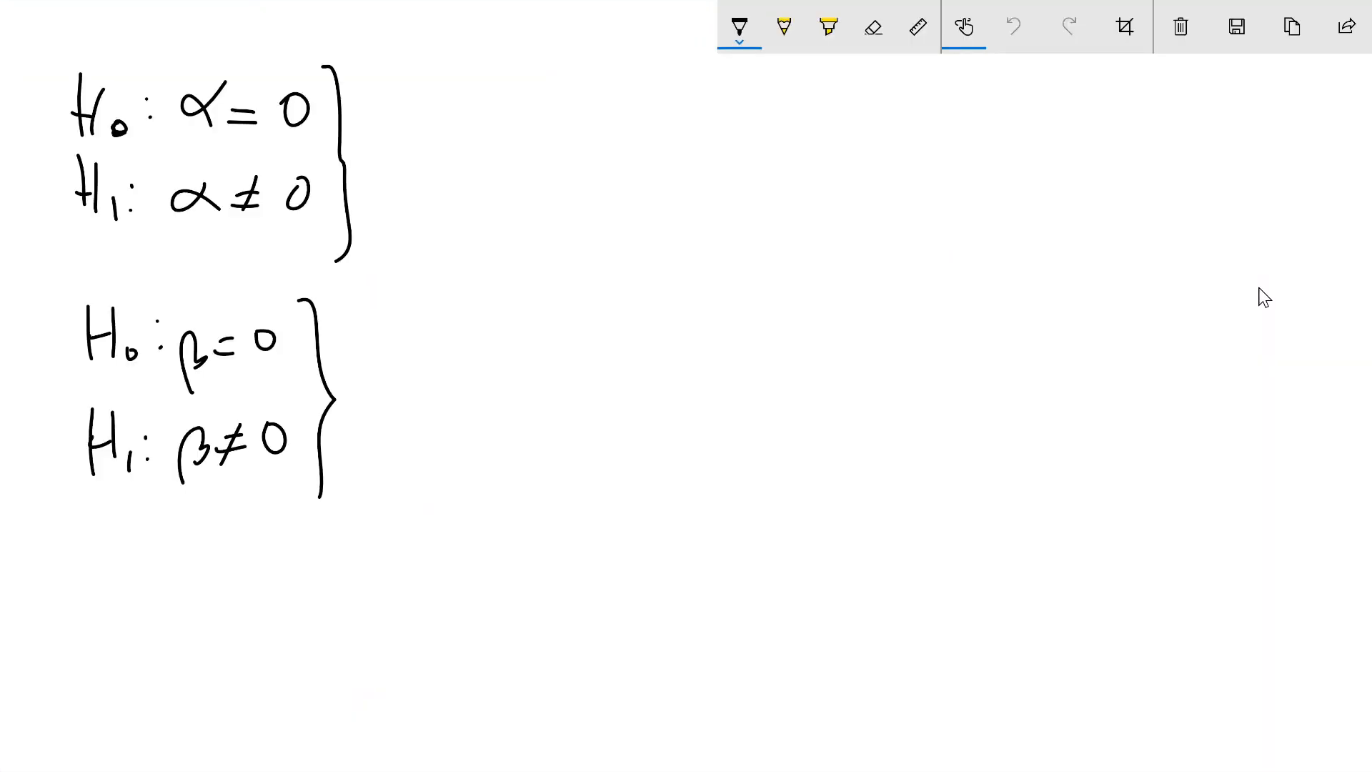
mouse_move(289, 47)
left_mouse_down()
mouse_move(163, 99)
mouse_move(350, 71)
mouse_move(209, 53)
left_mouse_up()
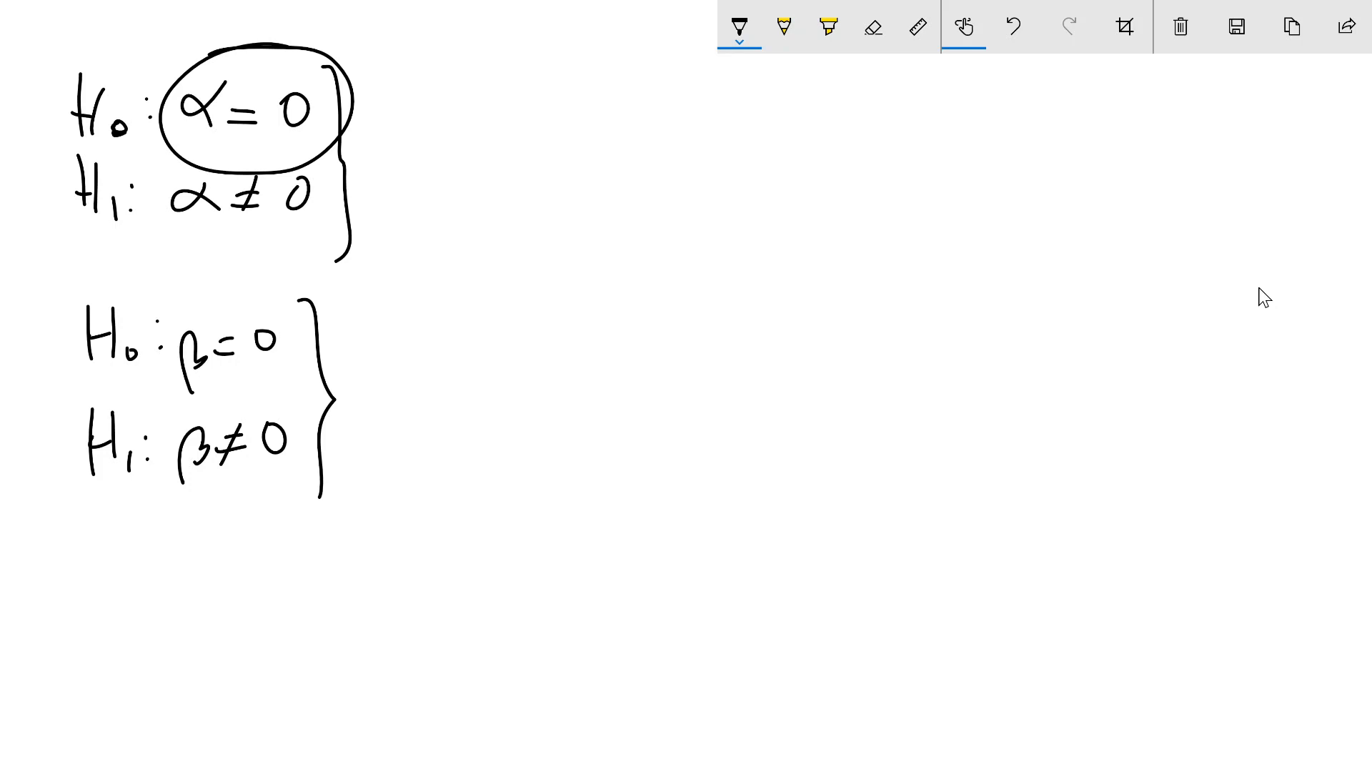
mouse_move(272, 403)
left_mouse_down()
mouse_move(236, 392)
mouse_move(312, 461)
mouse_move(232, 384)
mouse_move(221, 390)
left_mouse_up()
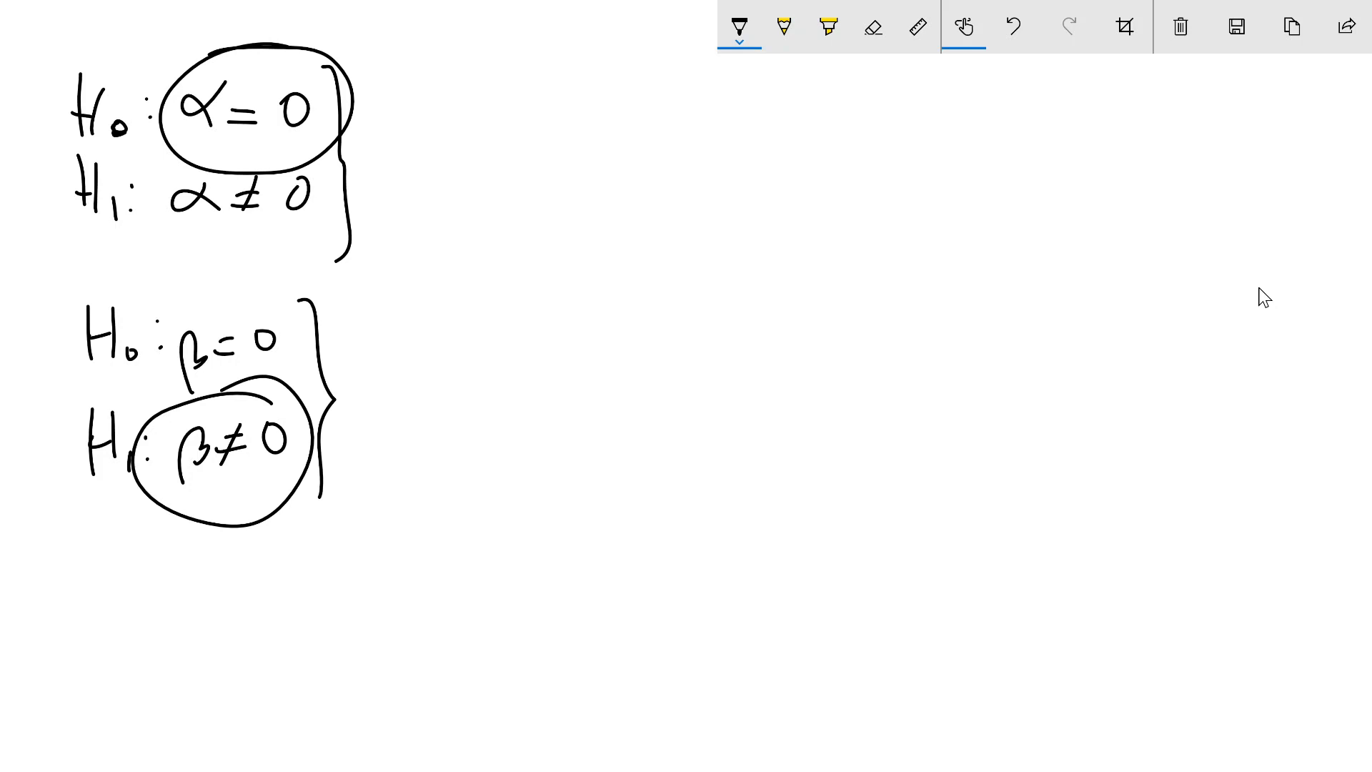
mouse_move(457, 171)
left_mouse_down()
mouse_move(477, 248)
mouse_move(559, 217)
mouse_move(552, 235)
left_mouse_up()
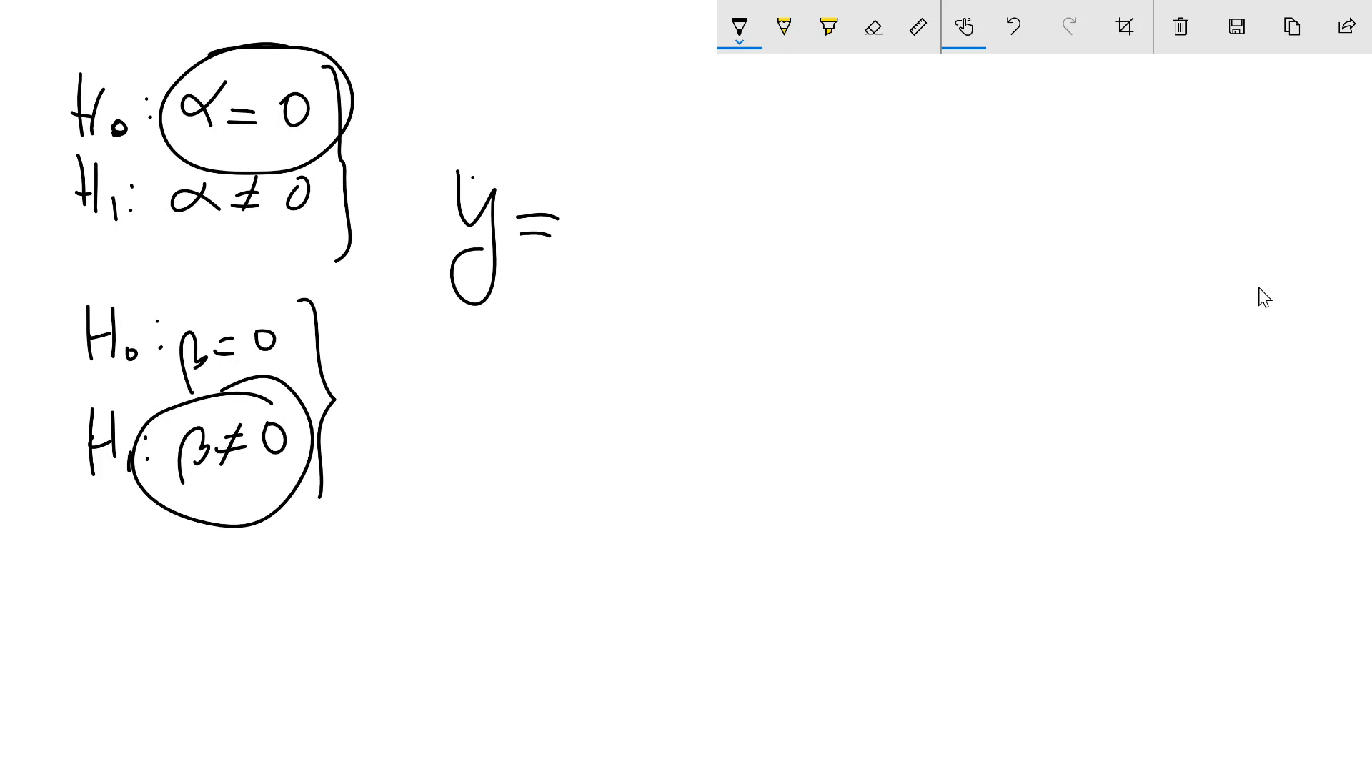
mouse_move(573, 275)
left_mouse_down()
mouse_move(615, 193)
mouse_move(632, 244)
mouse_move(673, 208)
left_mouse_up()
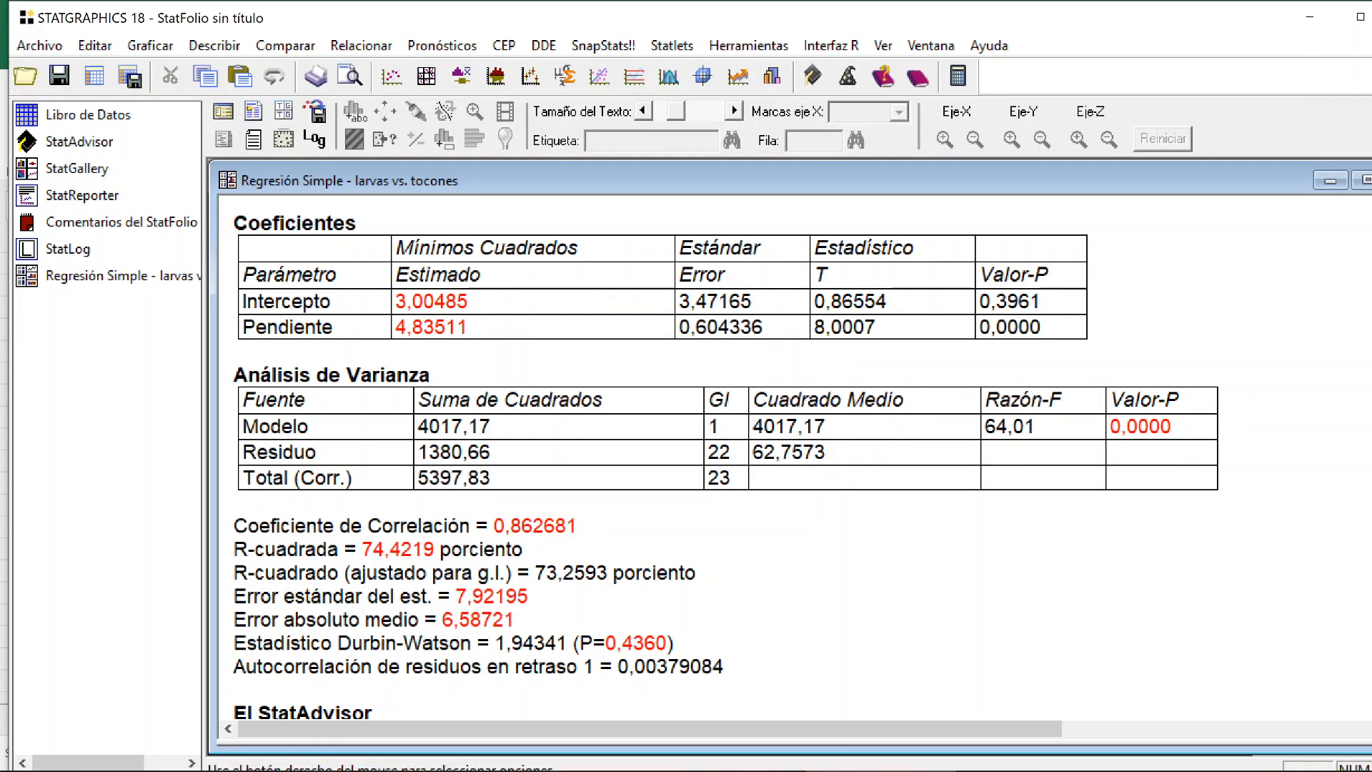
- Return to the STATGRAPHICS analysis summary and examine the Coeficiente de Correlación and the R-cuadrada
scroll(793, 458, "down", 1)
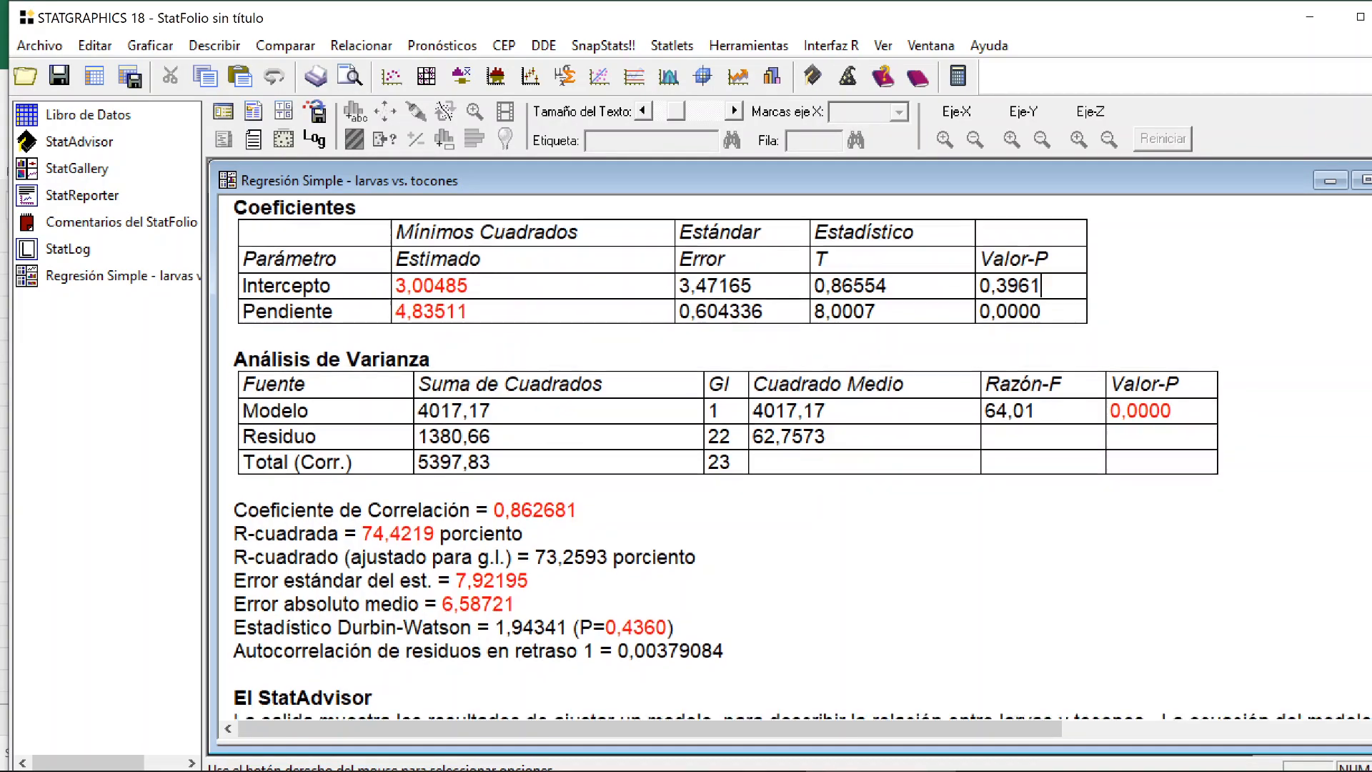
left_click_drag(577, 453, 493, 452)
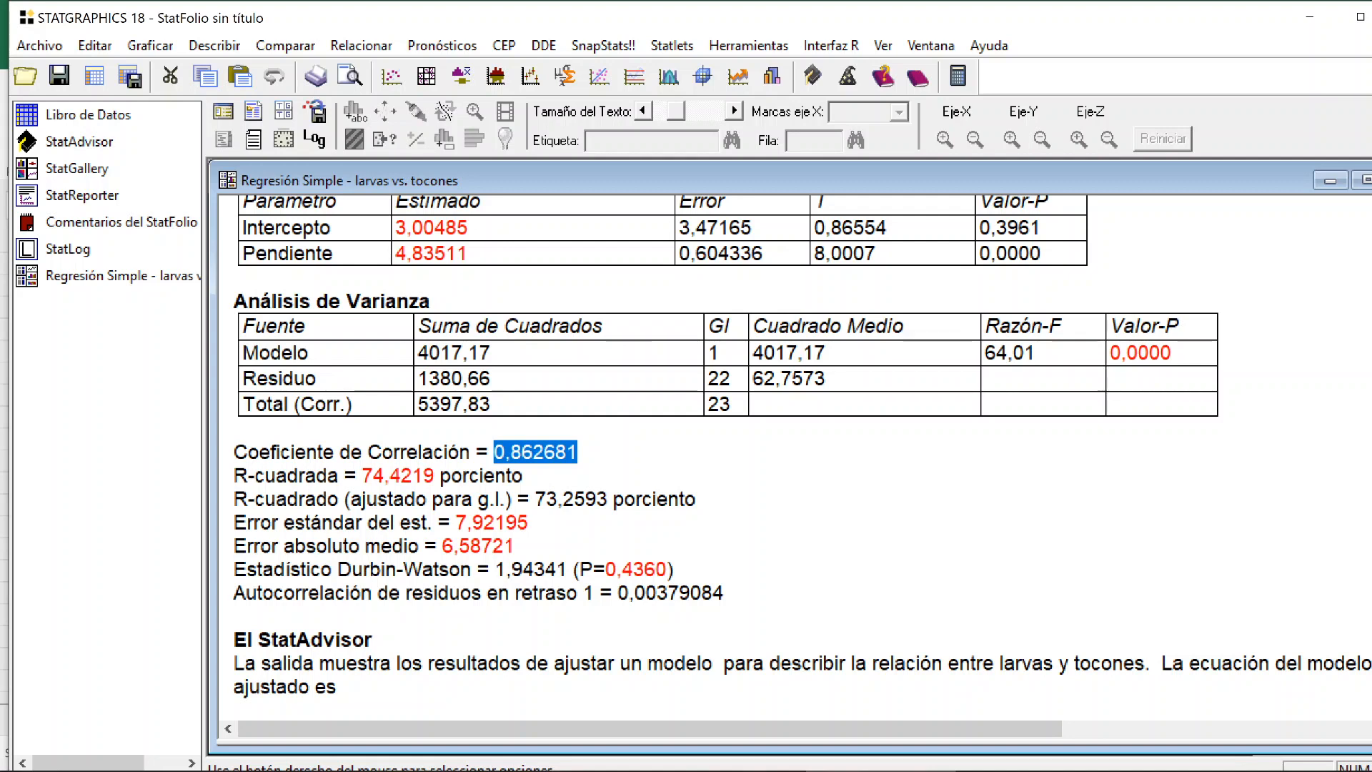
scroll(543, 465, "up", 1)
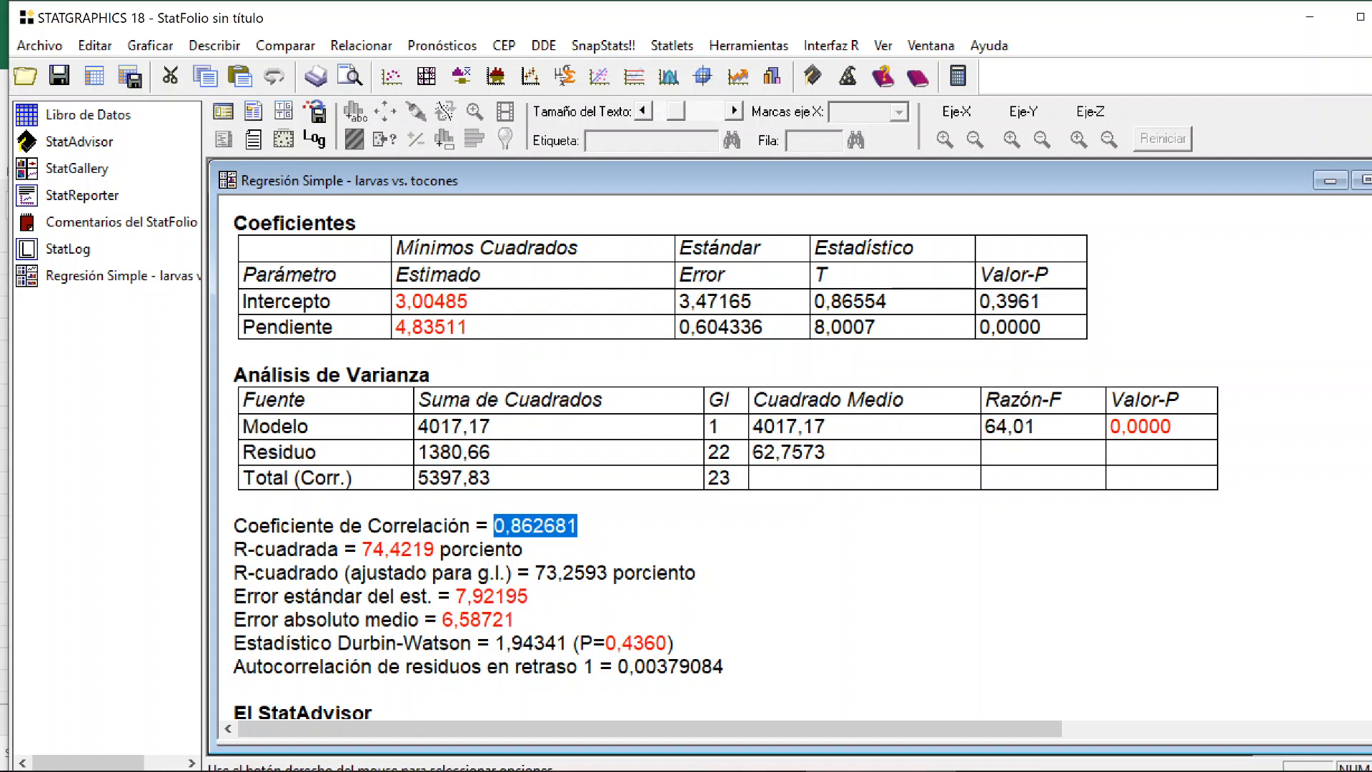
left_click_drag(434, 550, 363, 551)
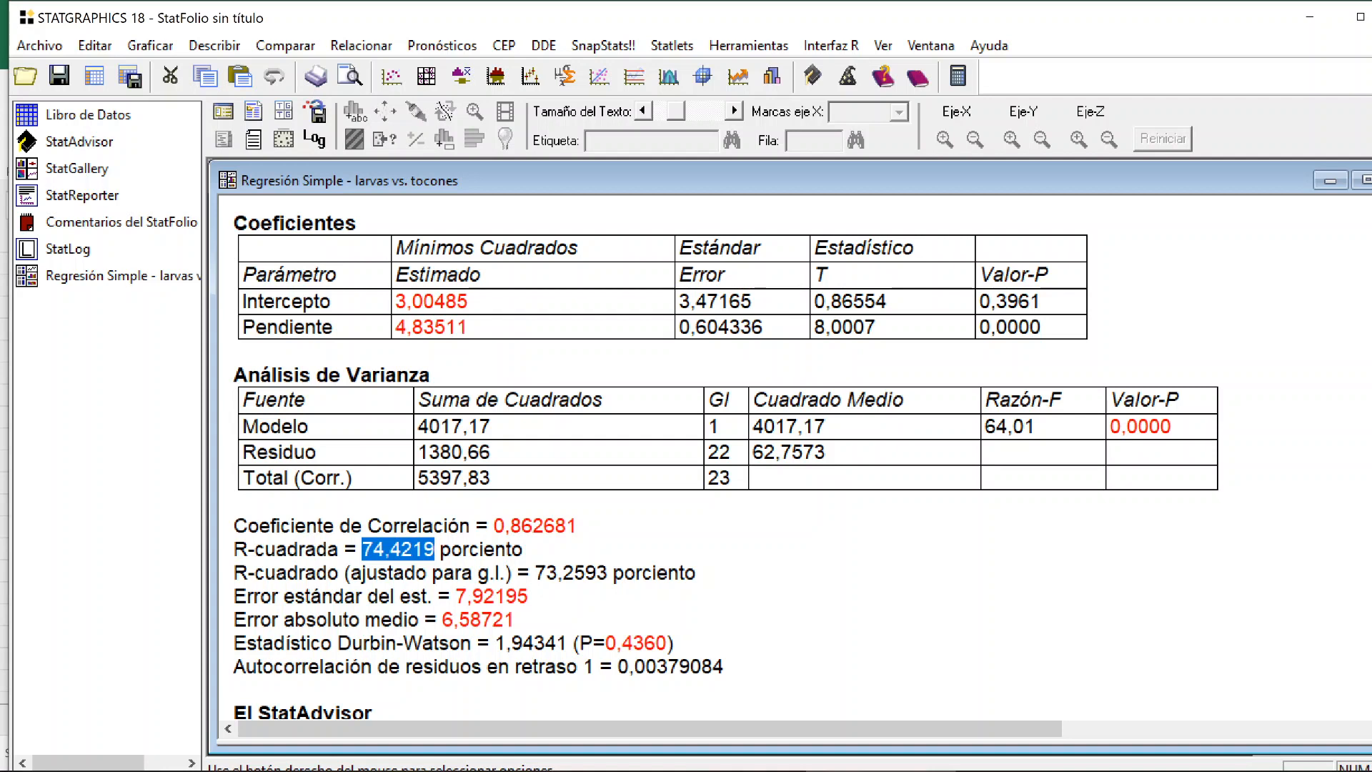
- Examine the Coeficiente de Correlación, the independent variable and the R-cuadrado (ajustado para g.l.) in the analysis summary
left_click_drag(578, 526, 494, 527)
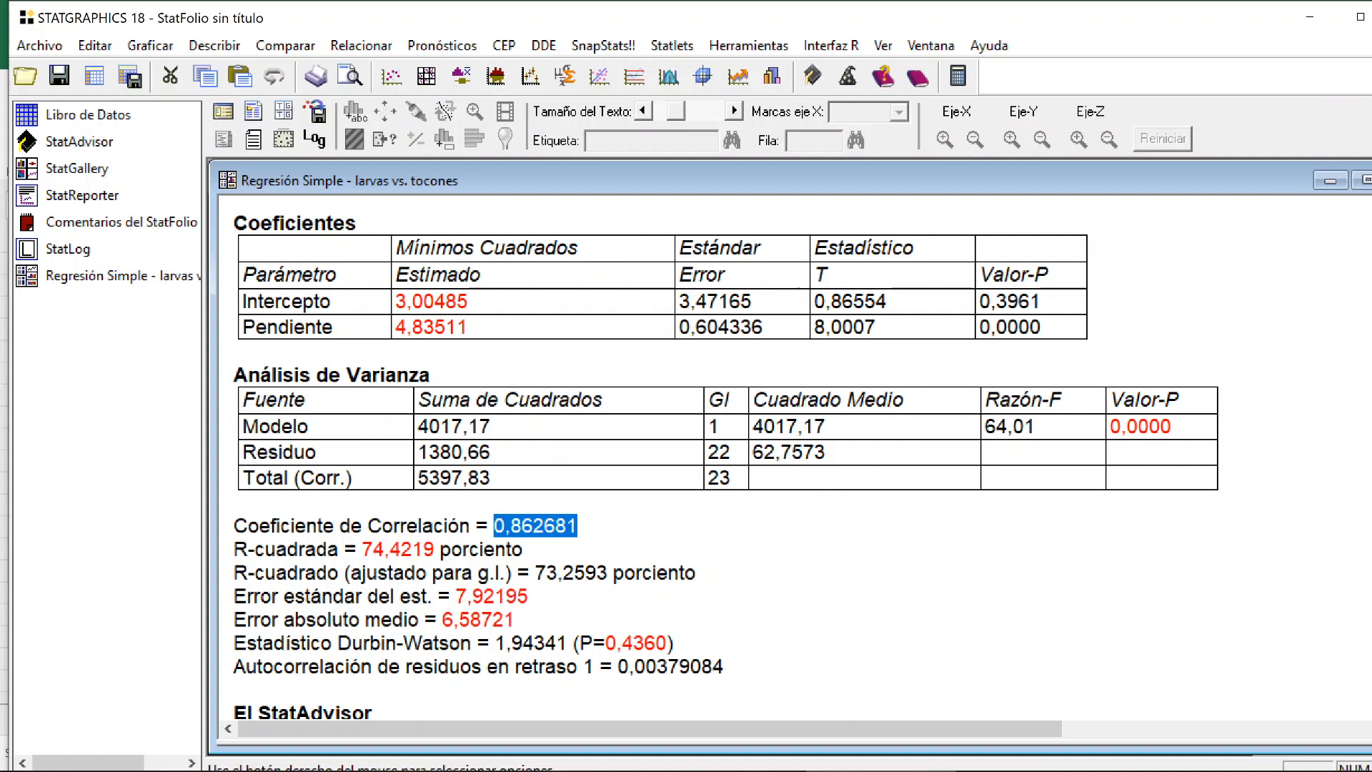
left_click(525, 550)
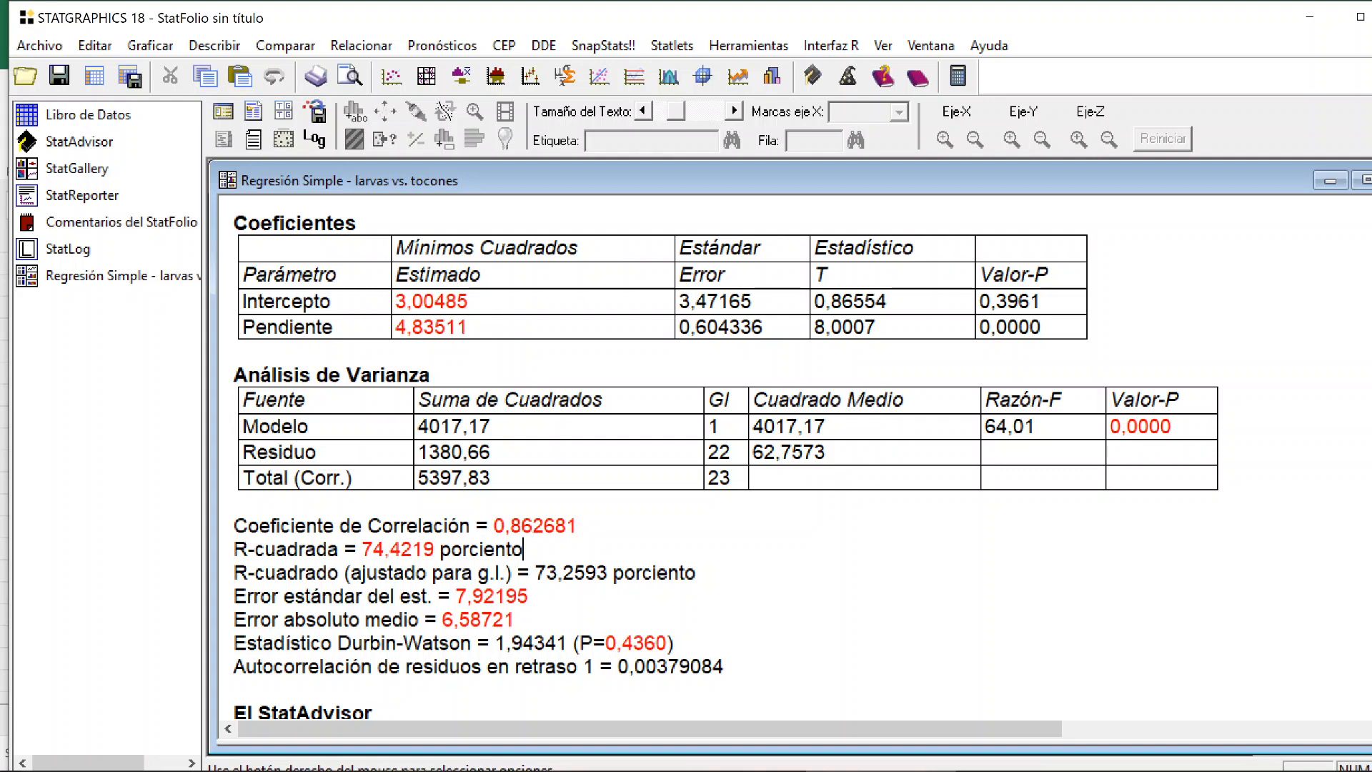
scroll(634, 390, "up", 2)
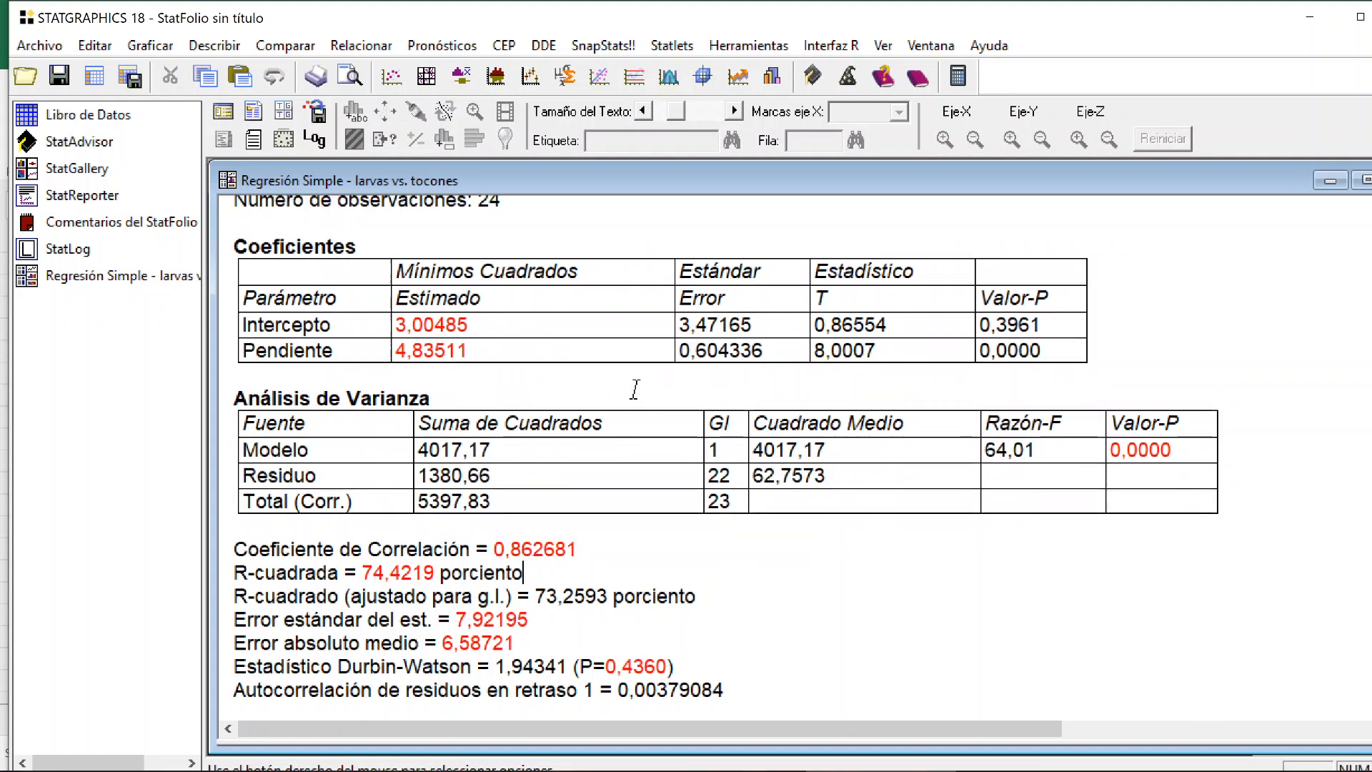
left_click_drag(532, 278, 439, 256)
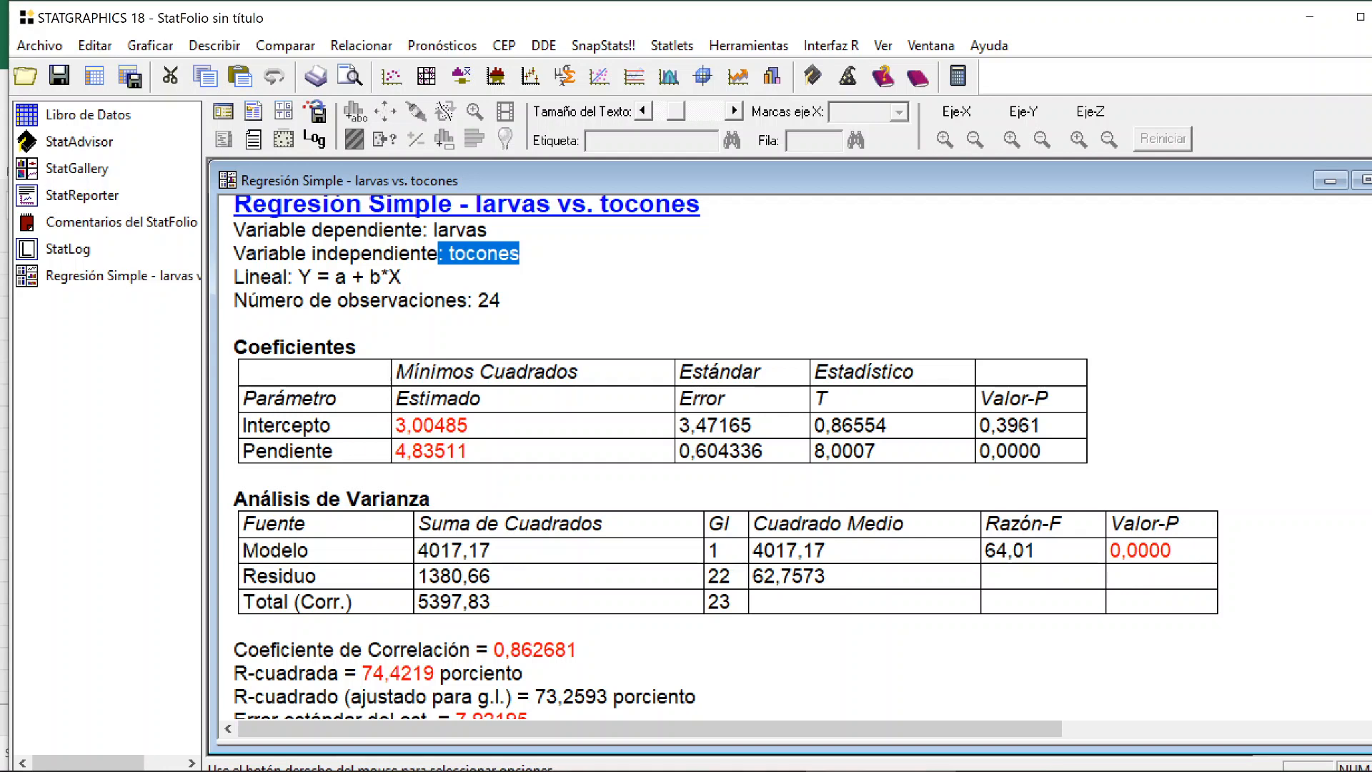
scroll(725, 457, "down", 1)
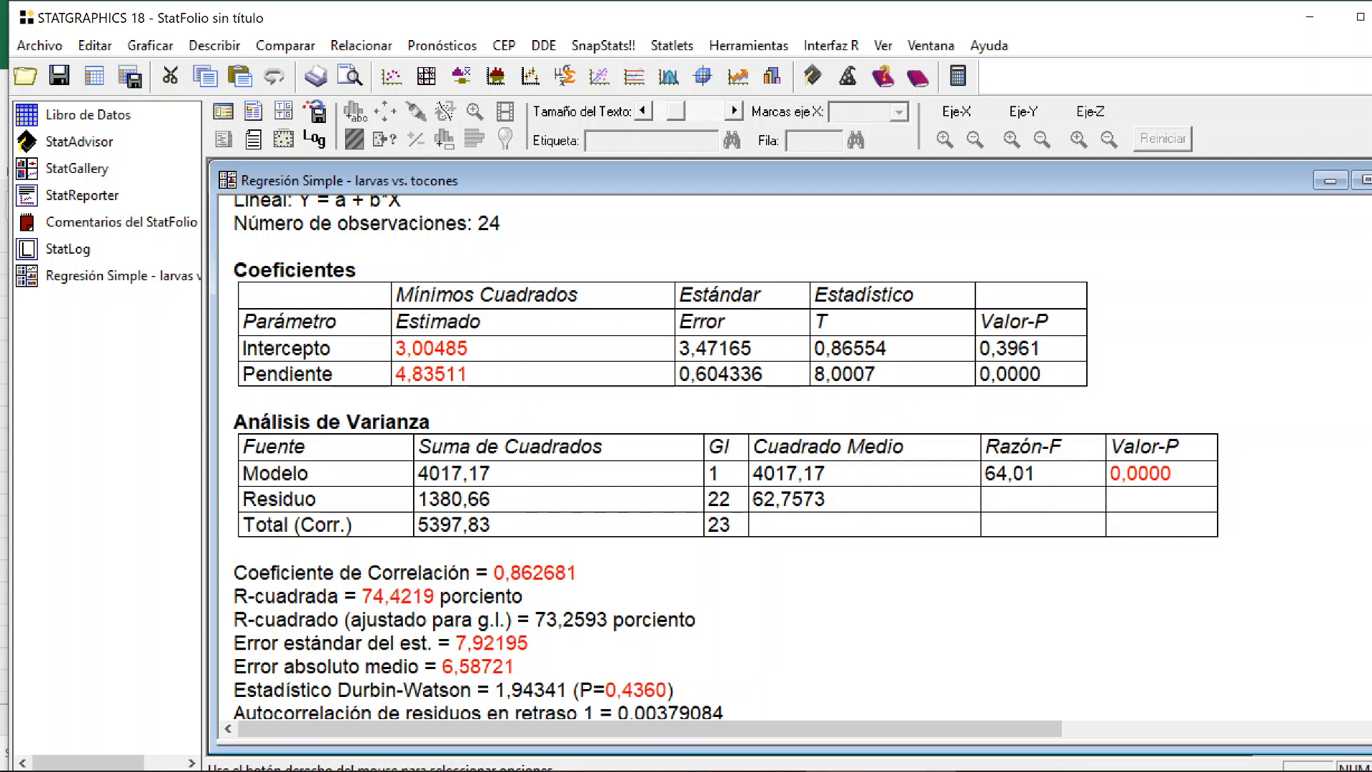
left_click_drag(608, 619, 535, 621)
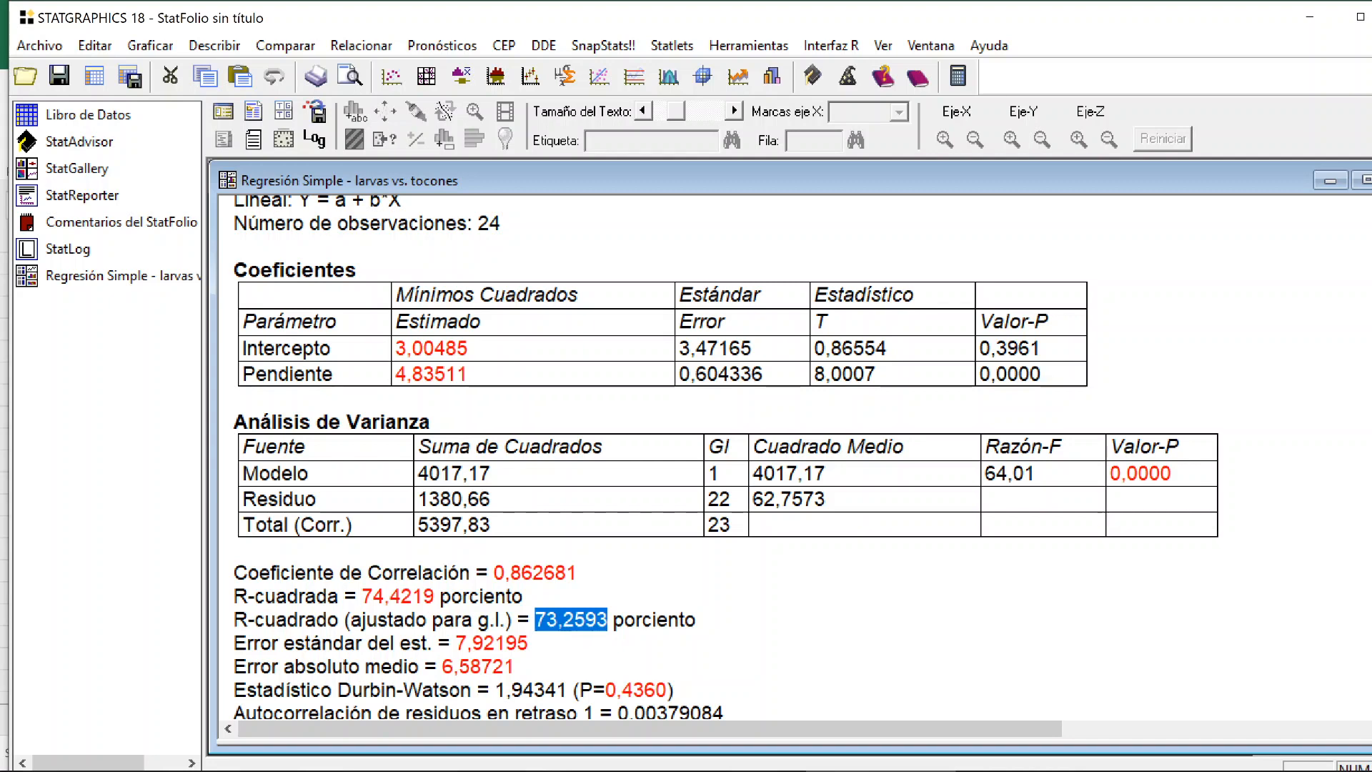
scroll(763, 457, "up", 2)
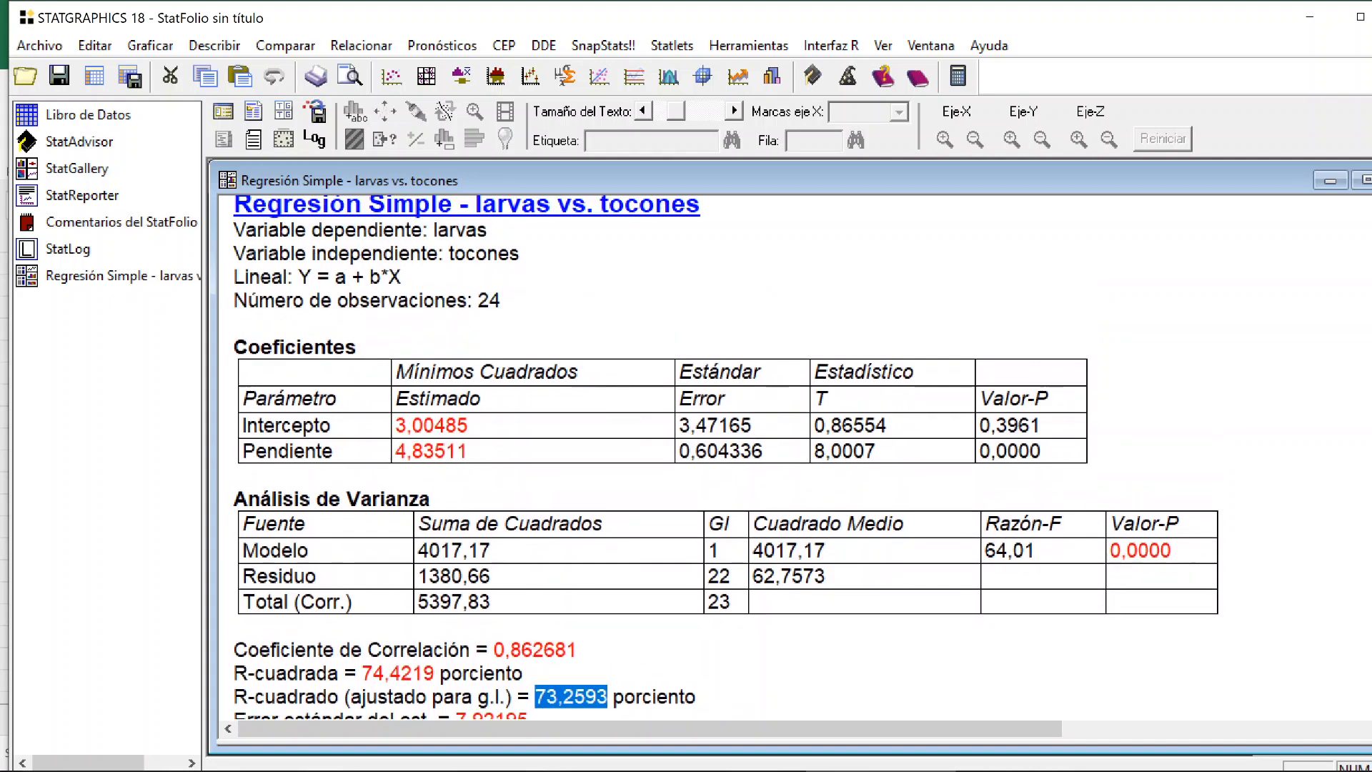
- Reopen the enlarged analysis summary, highlight the Intercepto estimate and refit the Lineal model without the constant
double_click(763, 303)
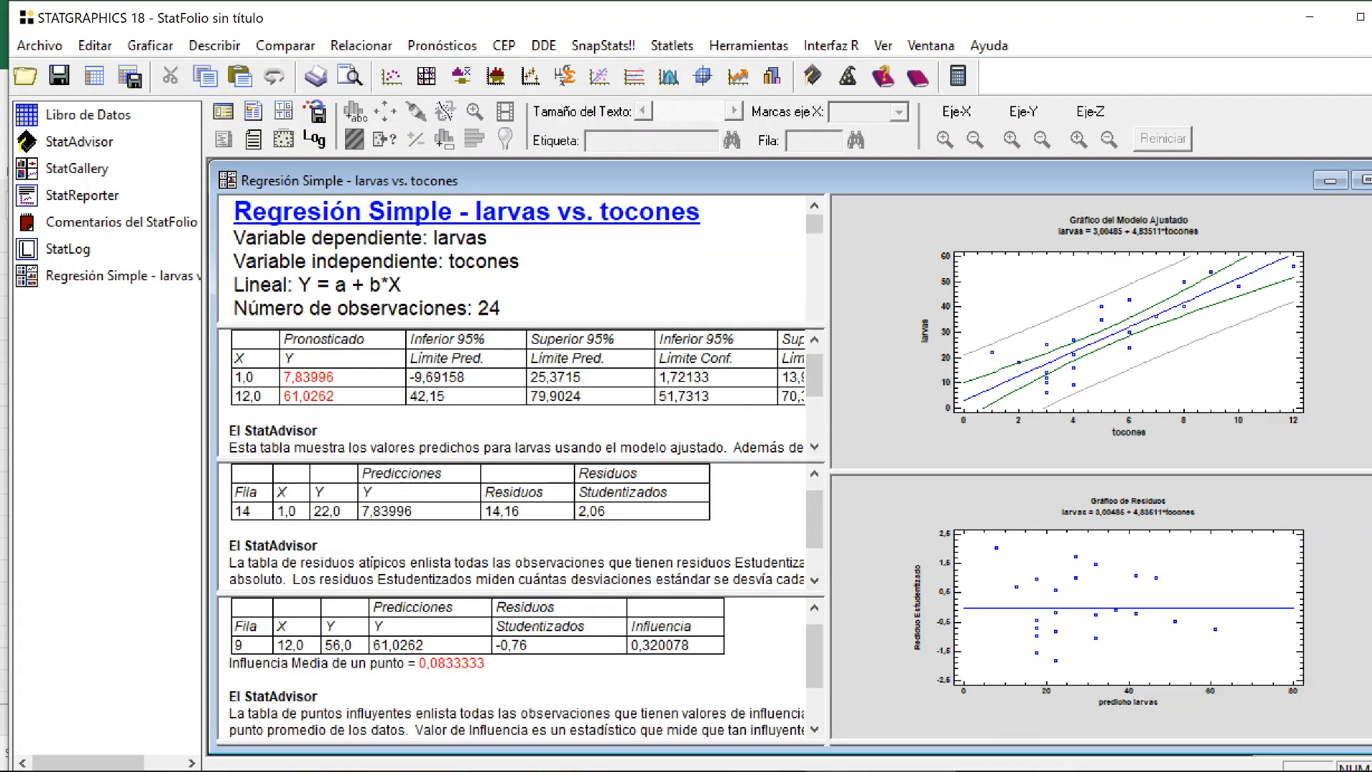
double_click(547, 284)
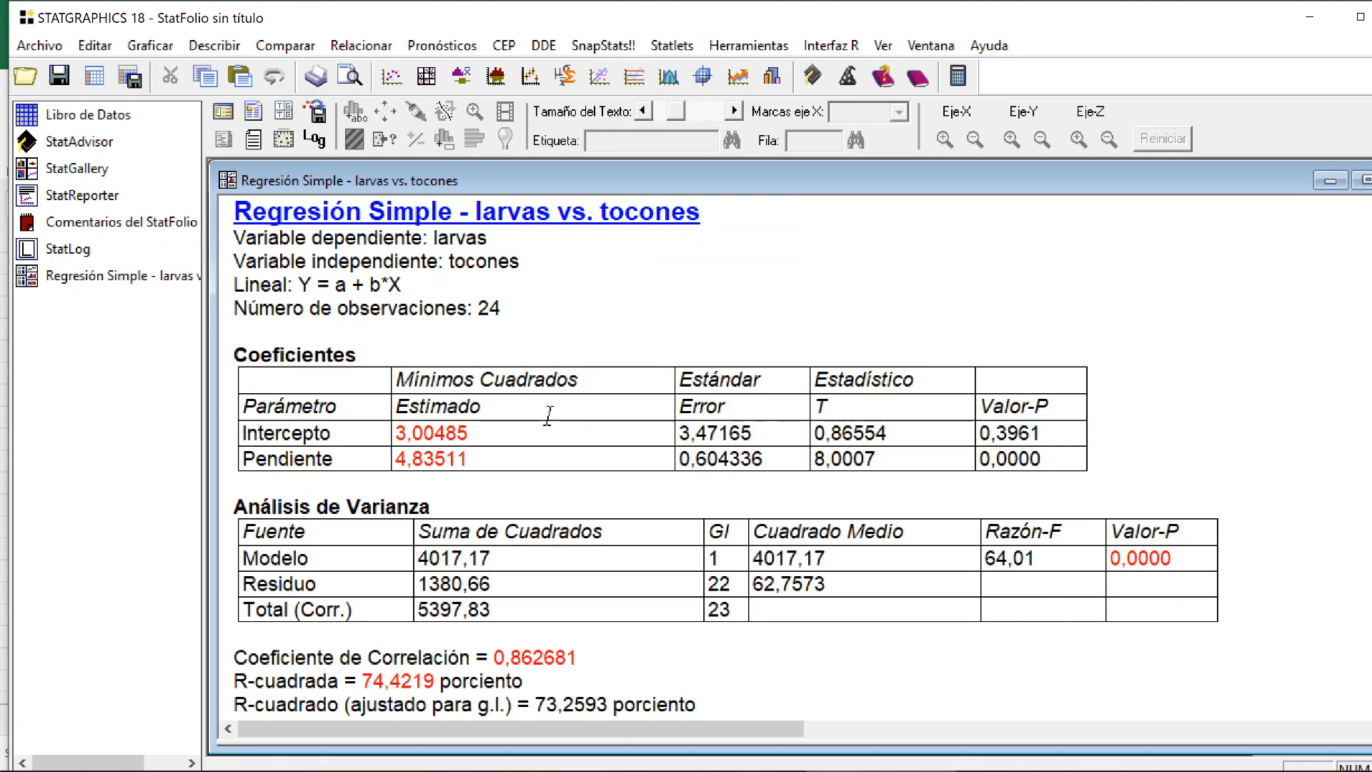
left_click(468, 433)
left_click_drag(468, 433, 395, 433)
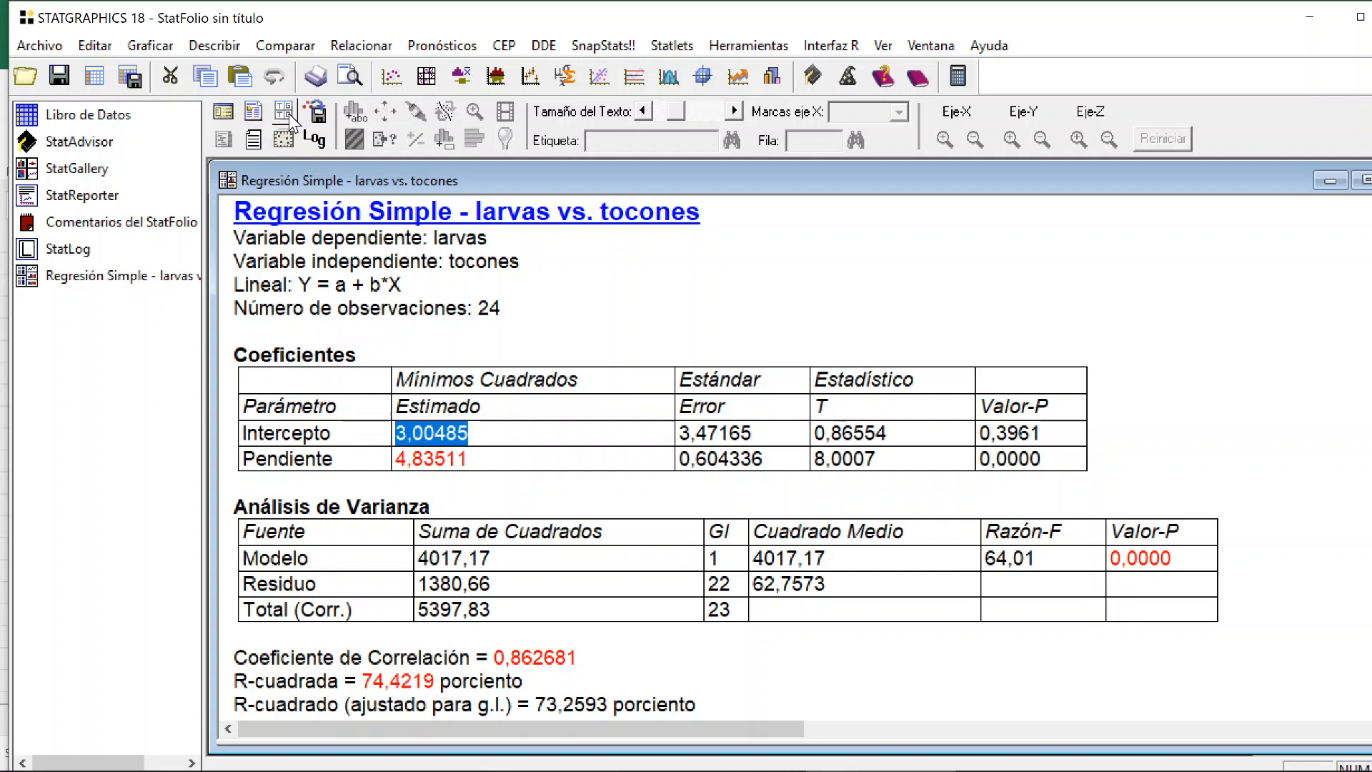
left_click(252, 117)
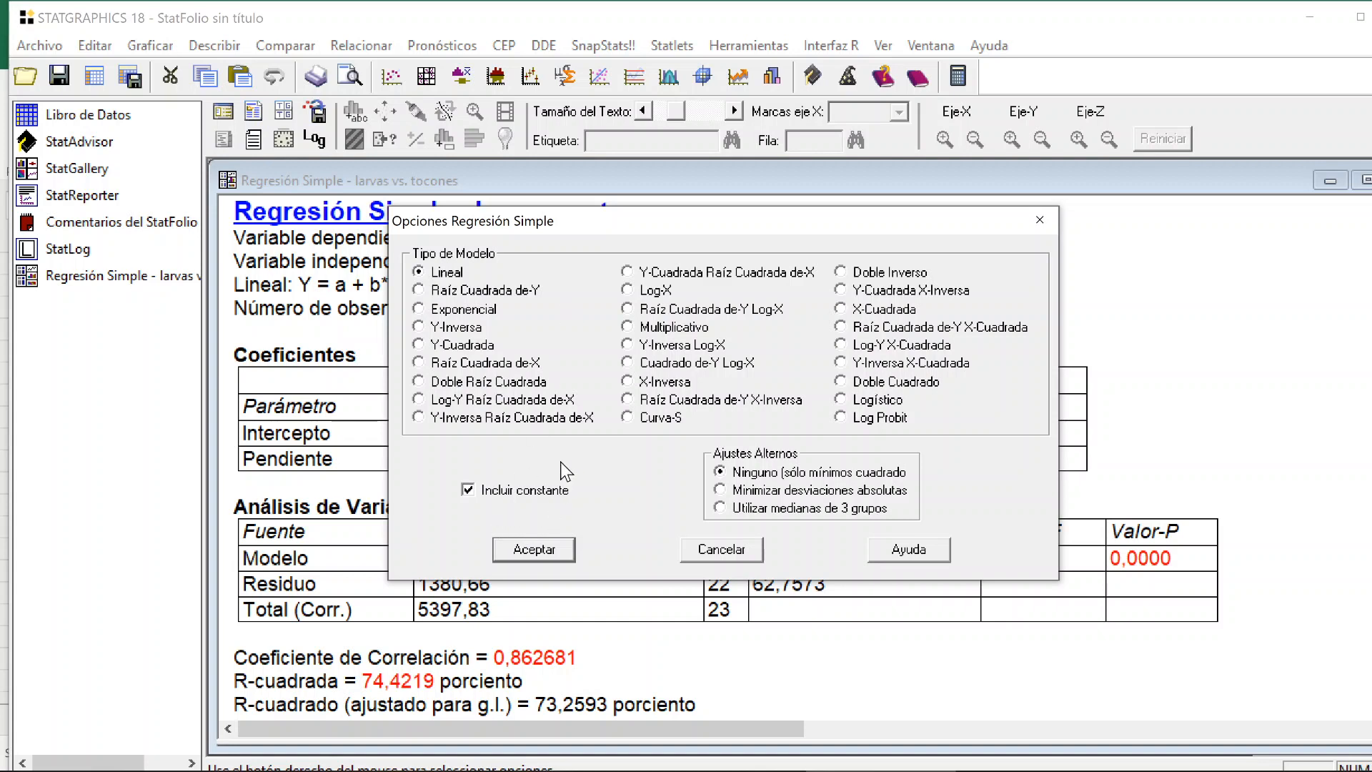
left_click(472, 491)
left_click(534, 549)
- Review the no-constant model's Modelo Valor-P, its Pendiente row and the equation form in the summary header
mouse_move(654, 771)
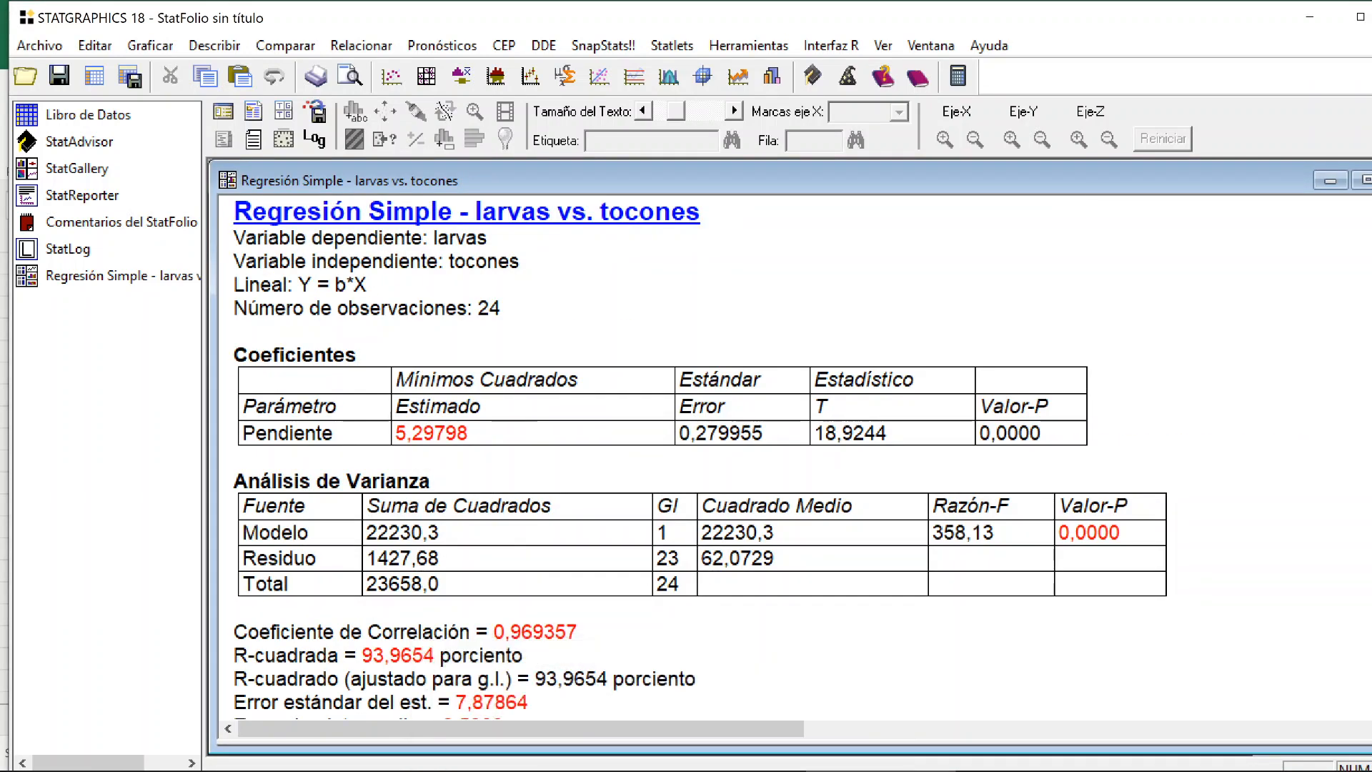
left_click_drag(1121, 533, 1058, 533)
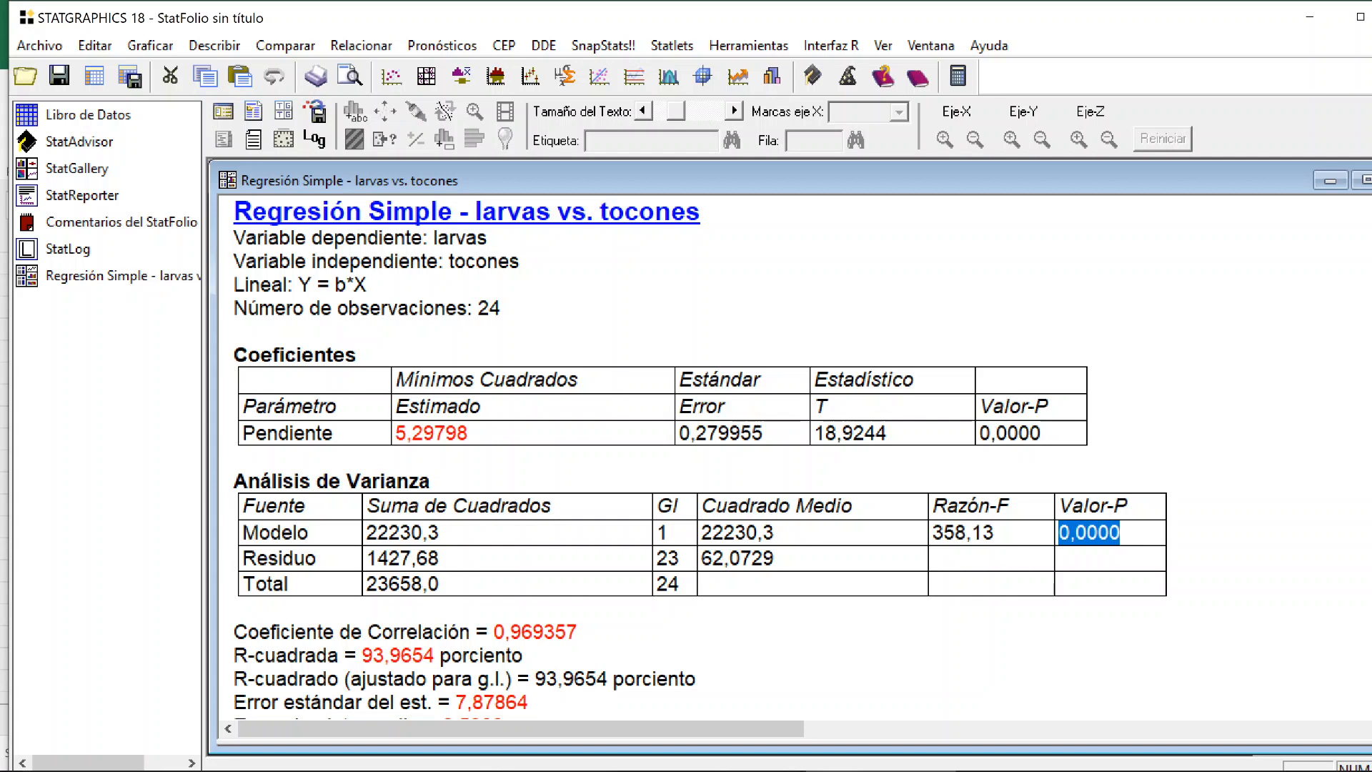
double_click(300, 433)
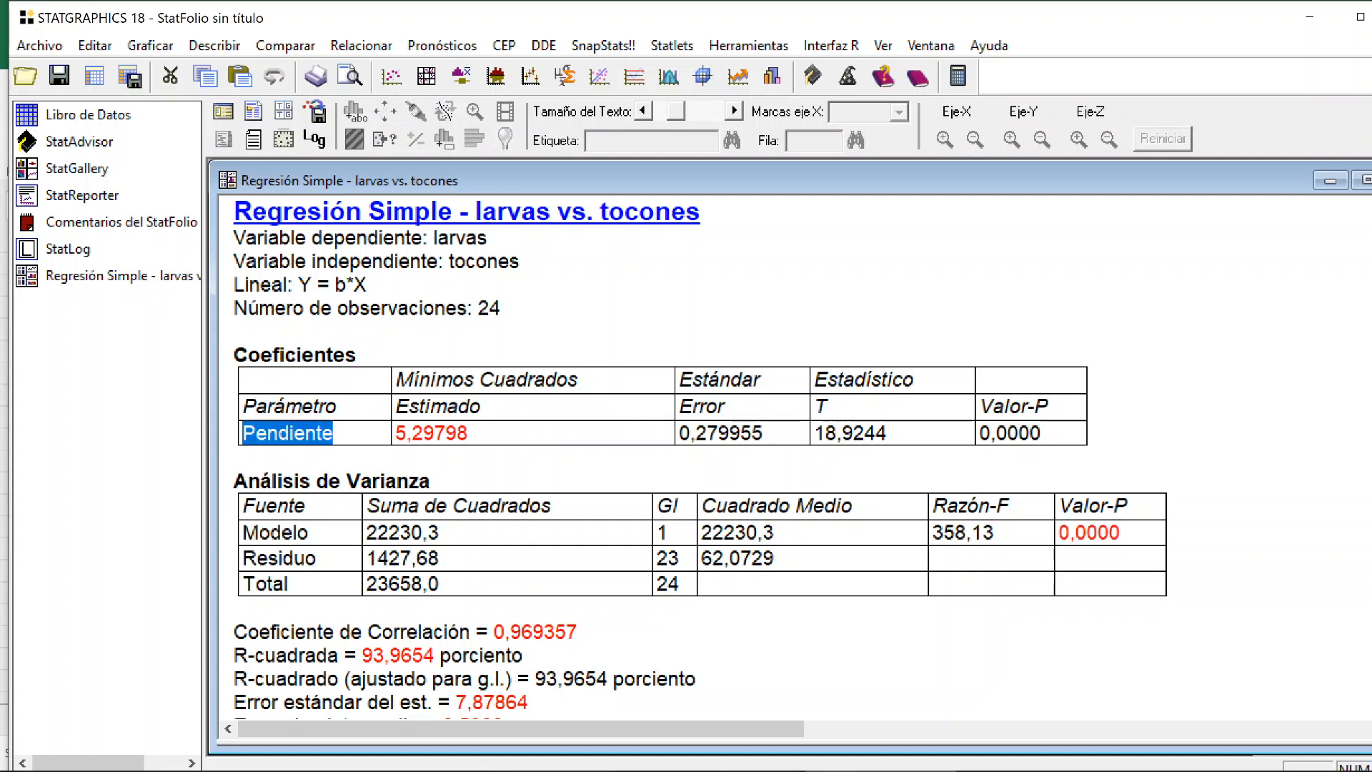
left_click_drag(366, 285, 298, 285)
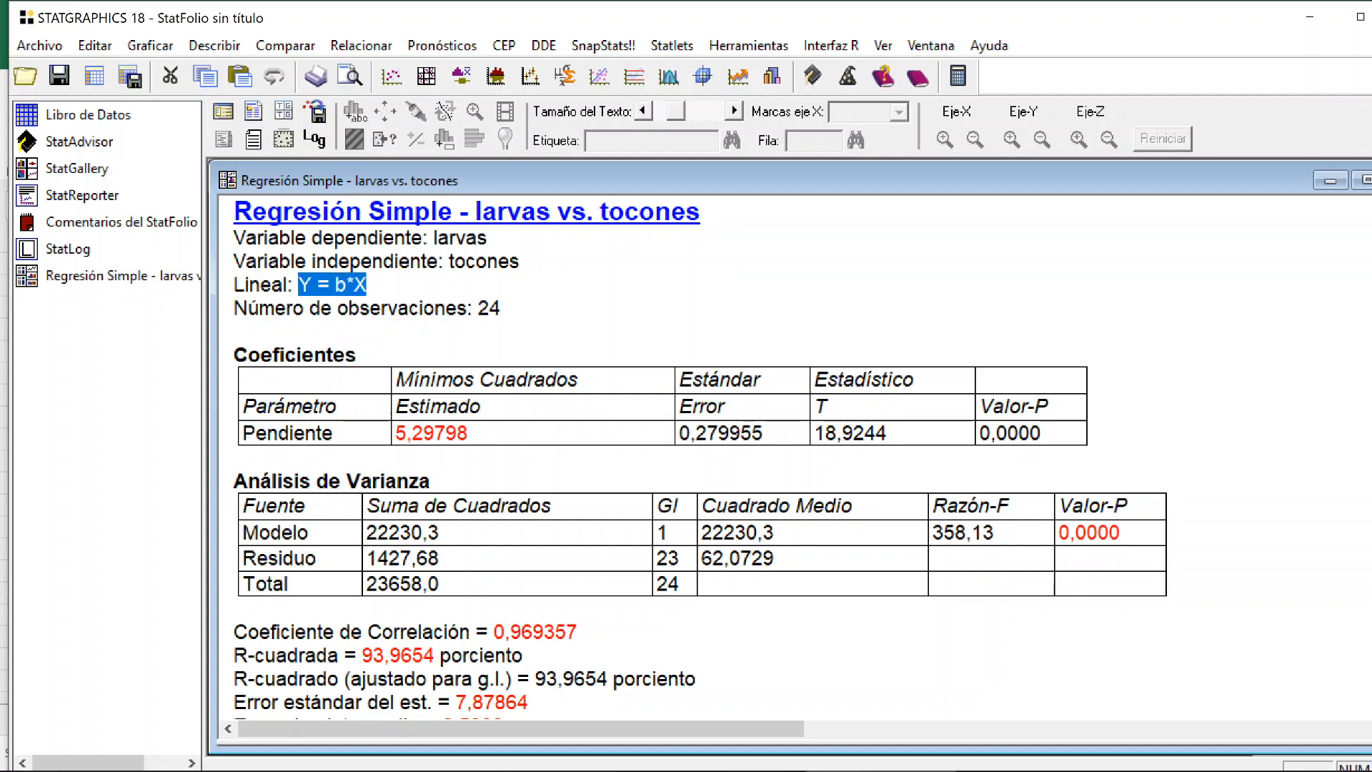
left_click(468, 433)
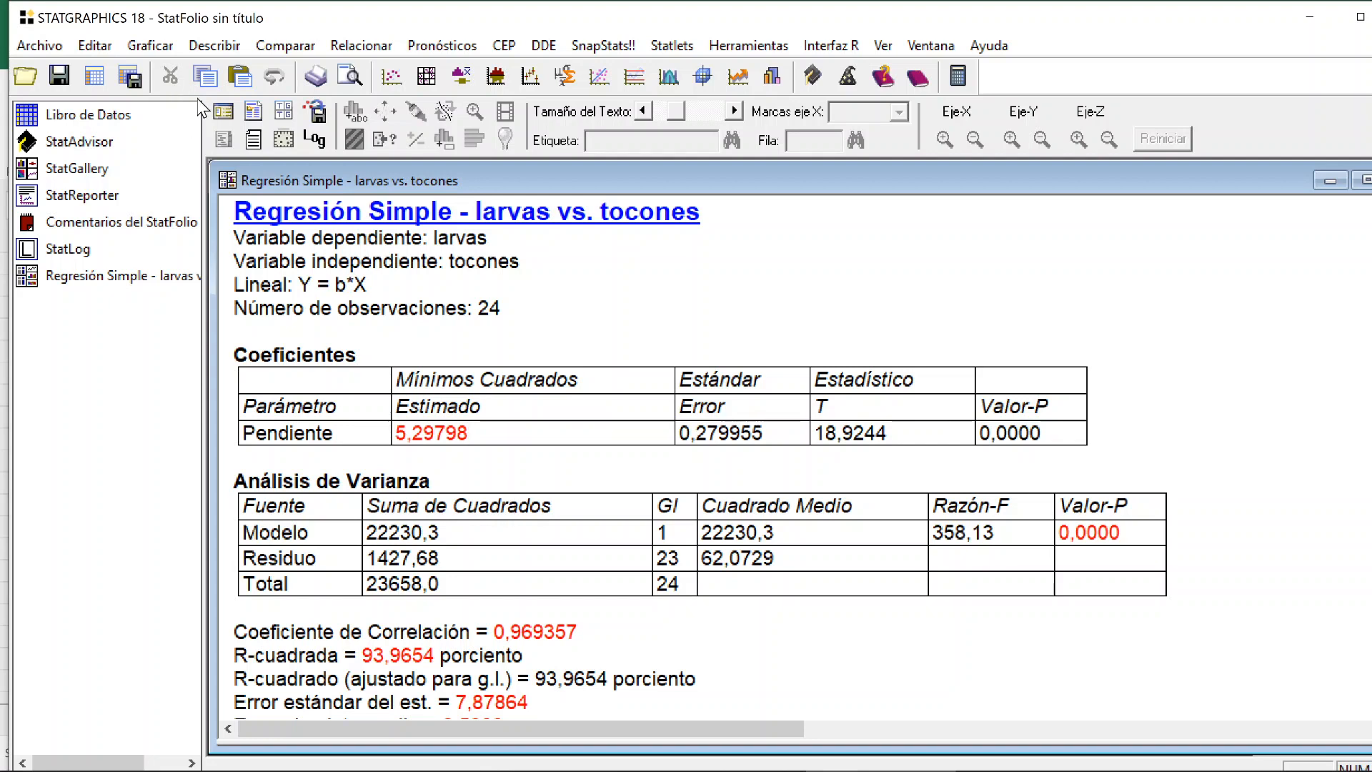
- Include the constant in the Lineal model again for comparison and refit the regression without it once more
left_click(254, 111)
left_click(518, 495)
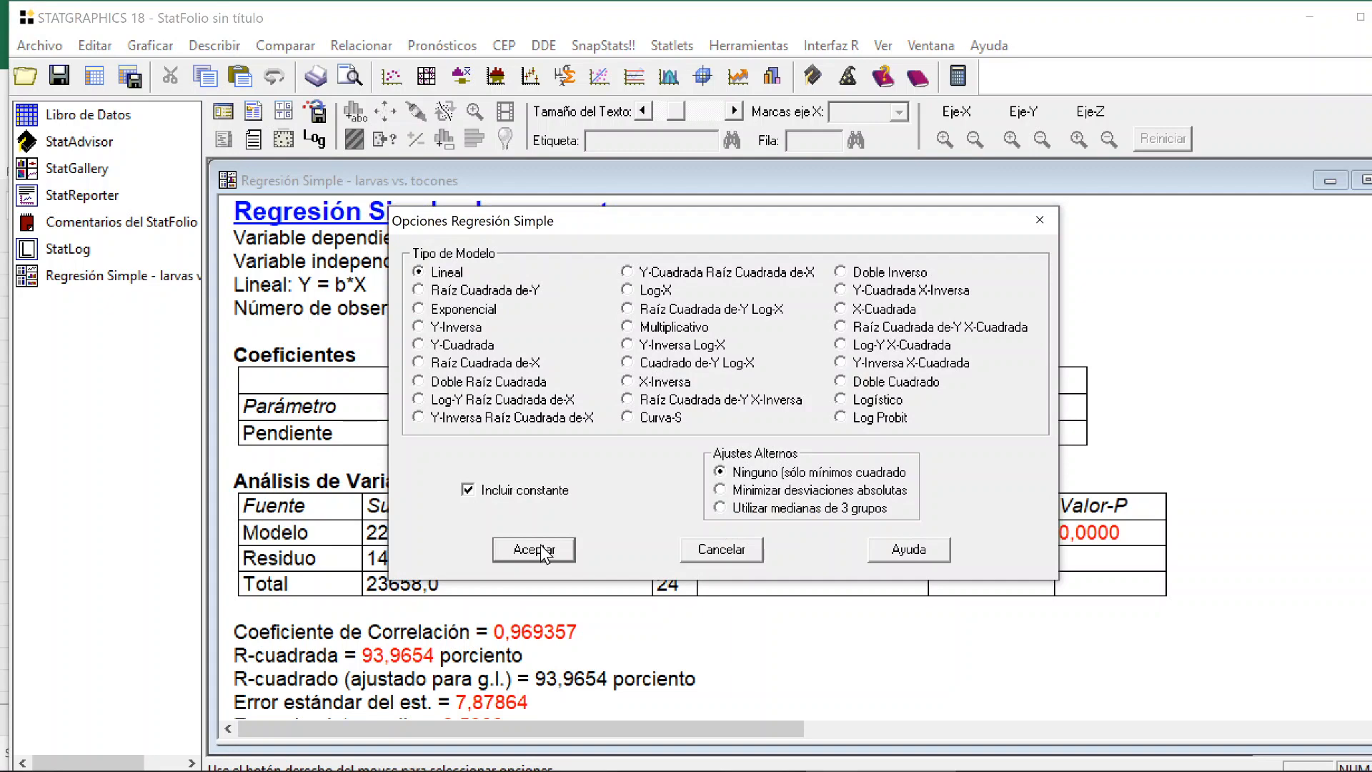
left_click(535, 549)
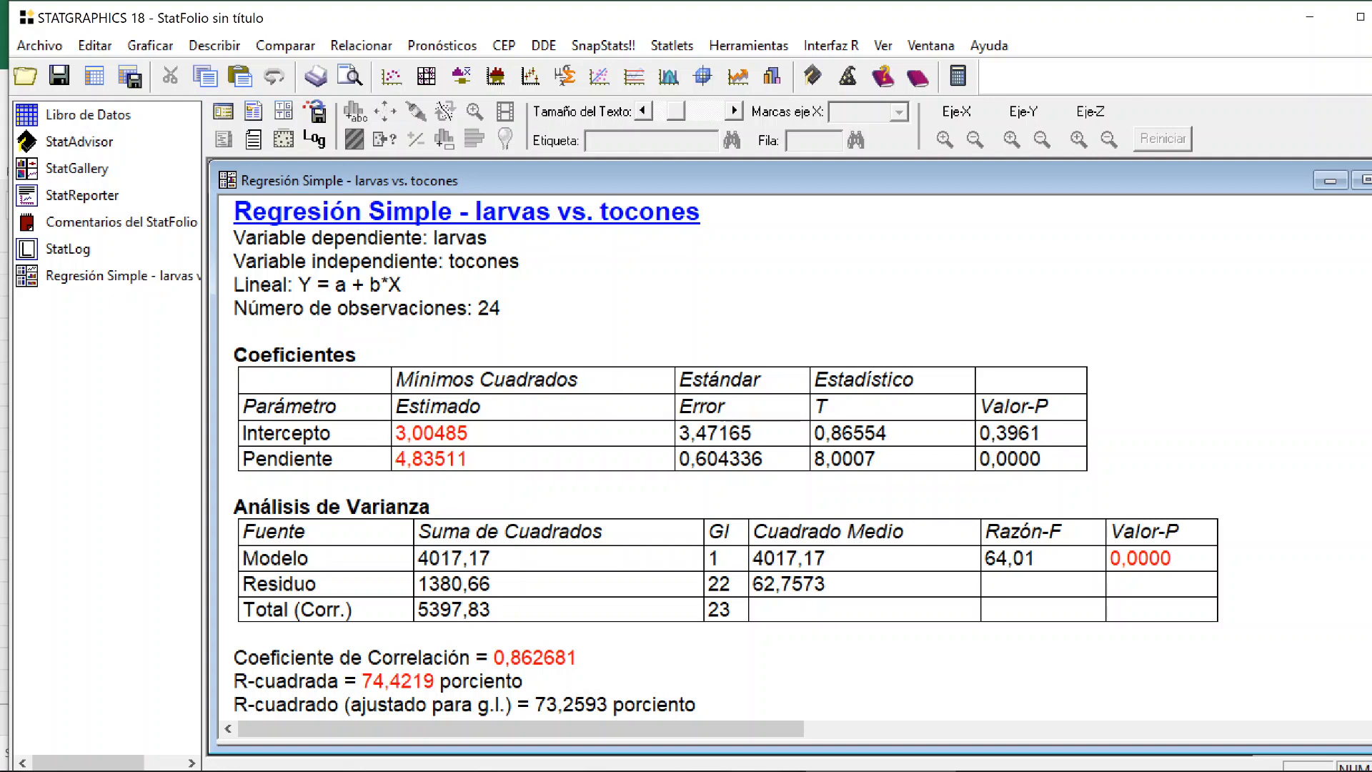
left_click(254, 113)
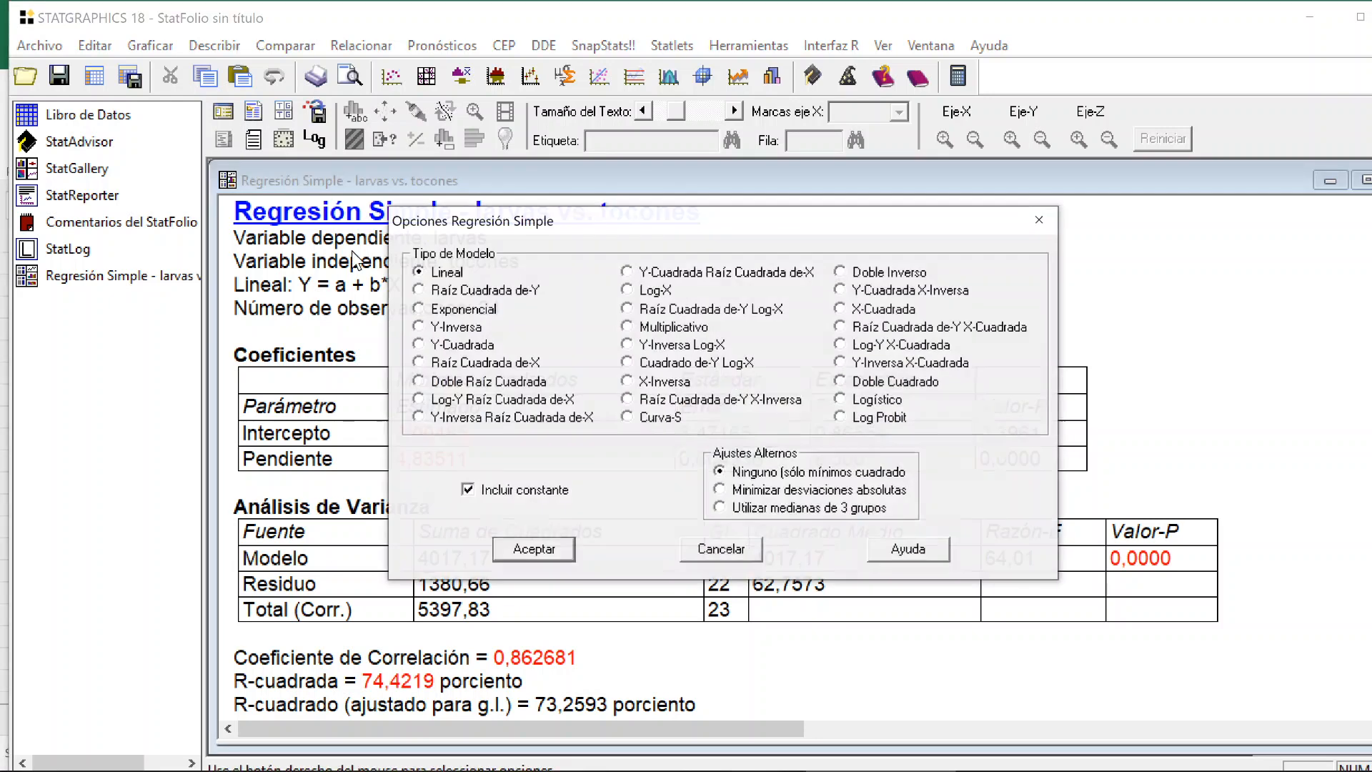
left_click(494, 492)
left_click(533, 550)
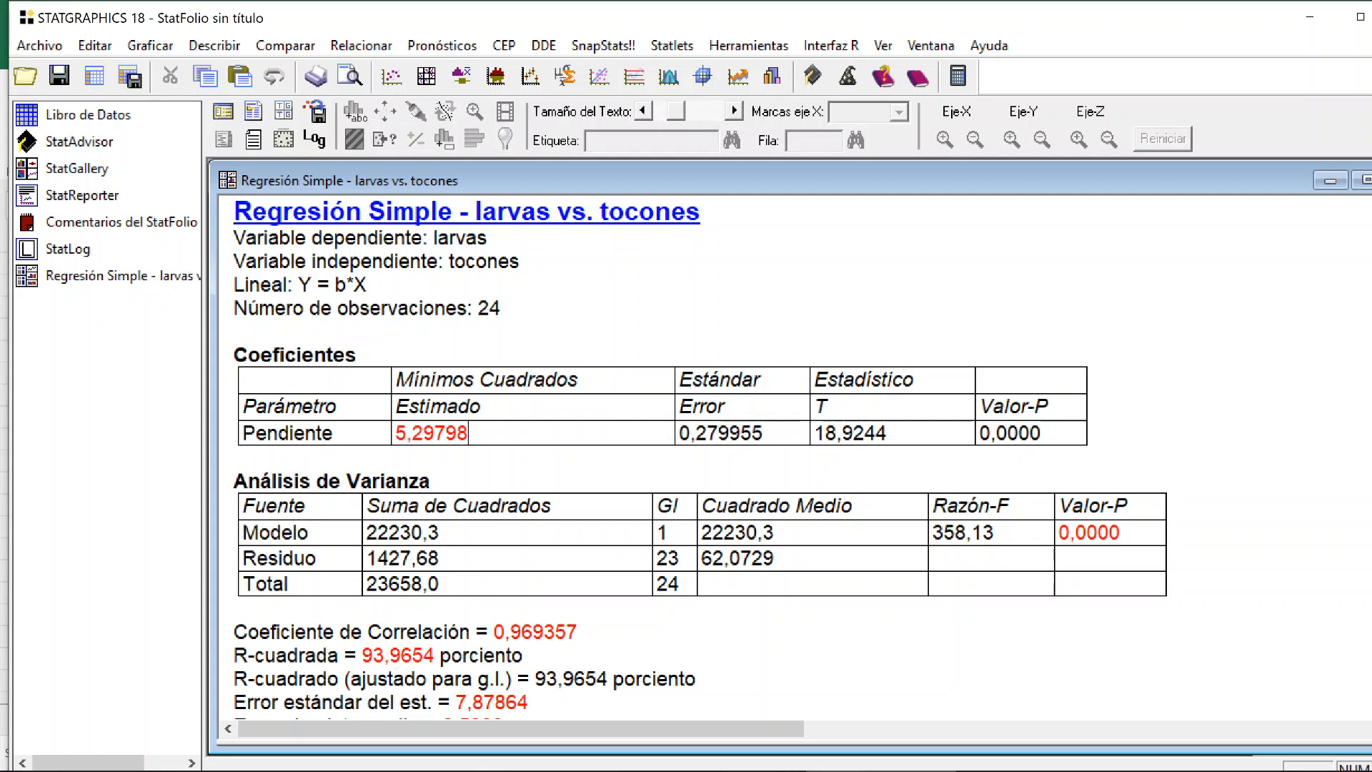
- Examine the Pendiente Valor-P, the fitted equation for larvas, the Coeficiente de Correlación and the R-cuadrada of the no-constant model
left_click_drag(1045, 433, 978, 433)
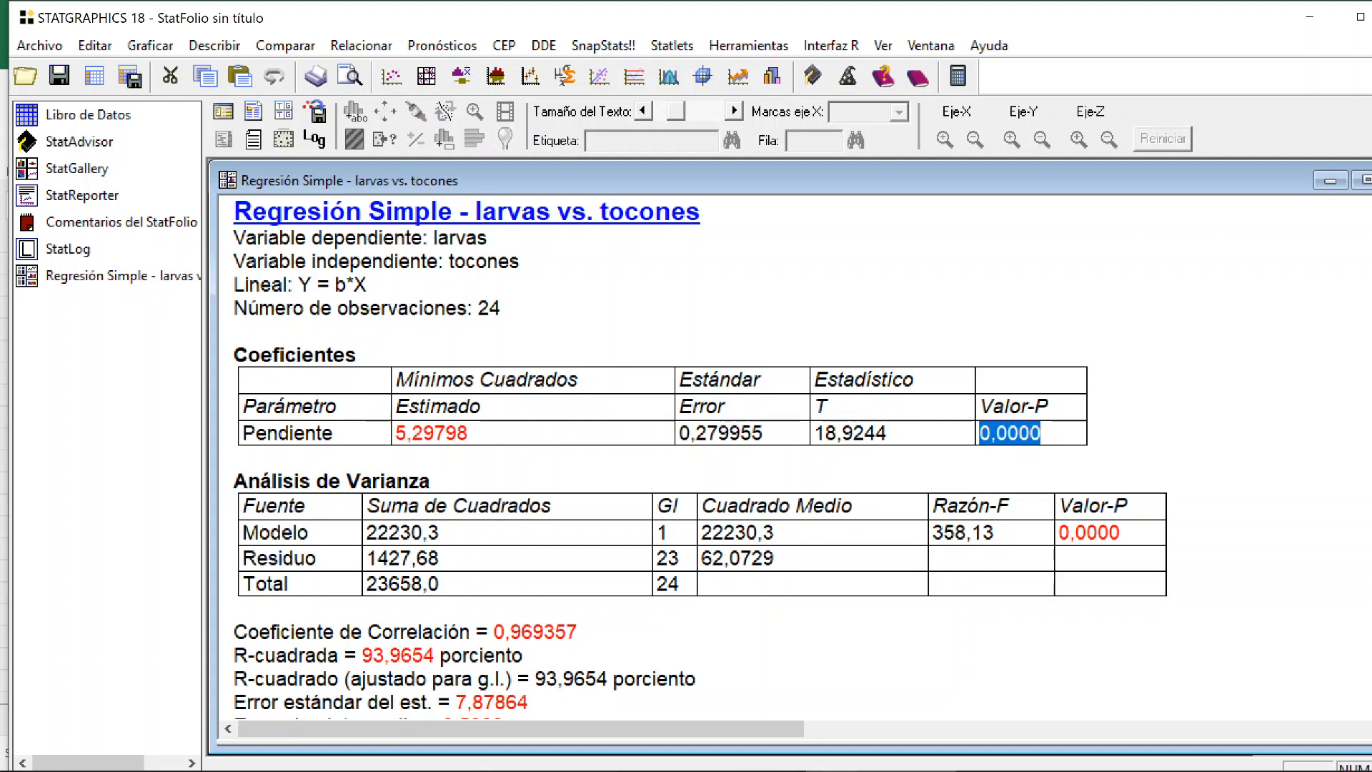
scroll(699, 457, "down", 3)
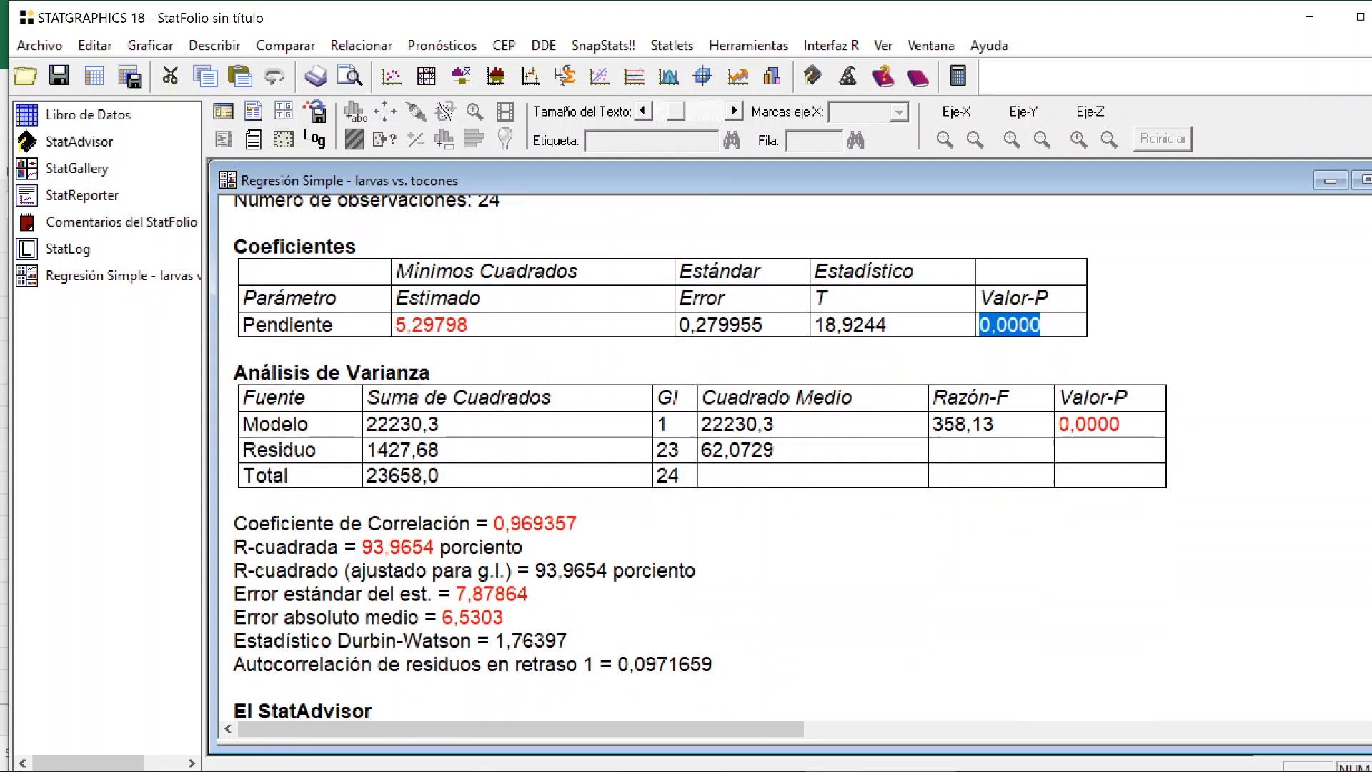
scroll(699, 457, "down", 3)
left_click(480, 696)
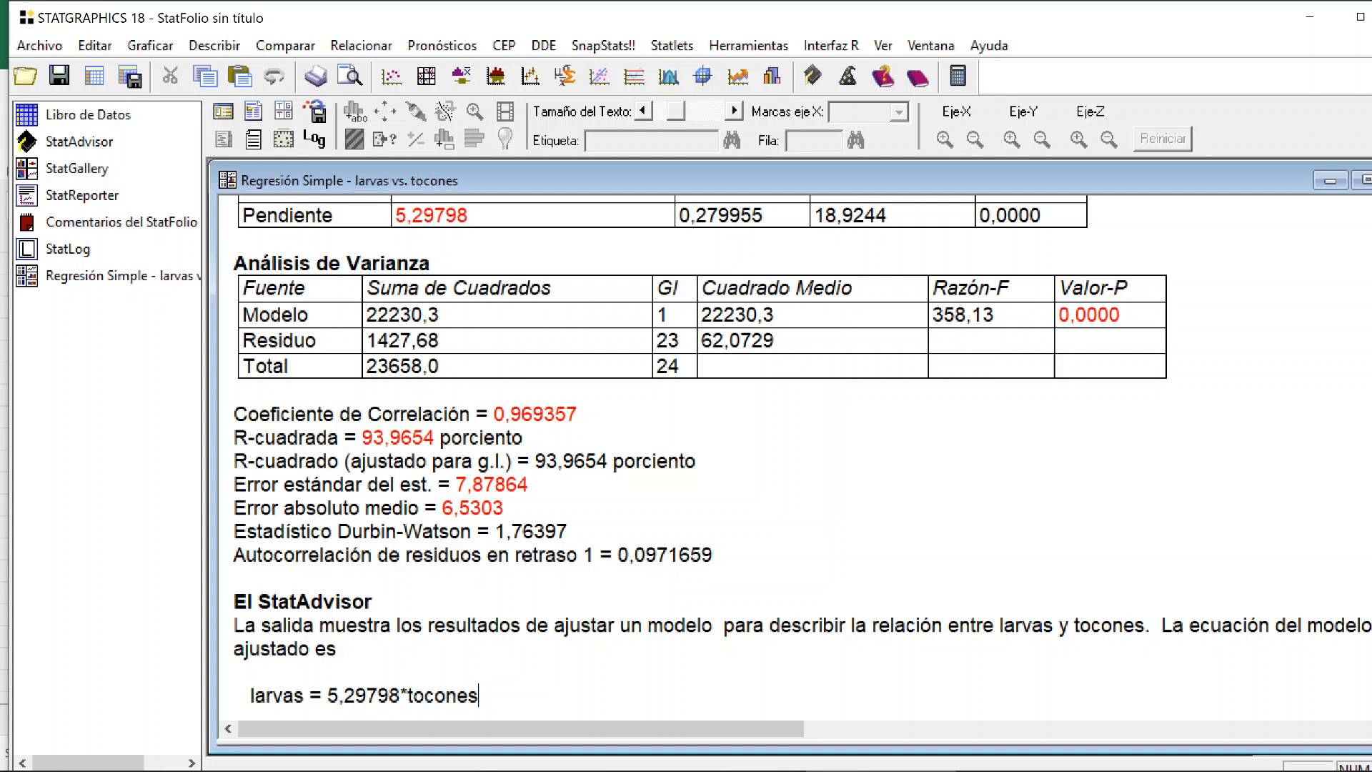
left_click_drag(578, 415, 494, 414)
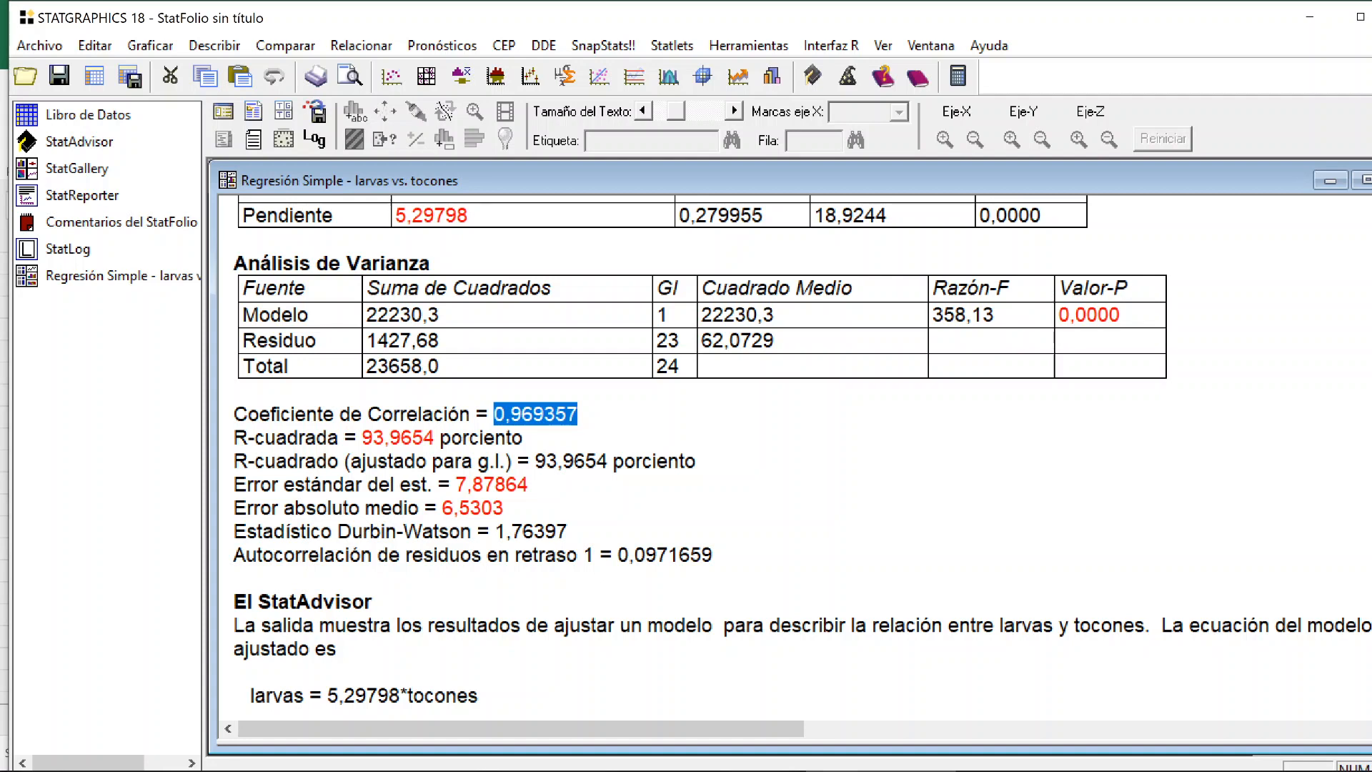
left_click_drag(440, 438, 362, 437)
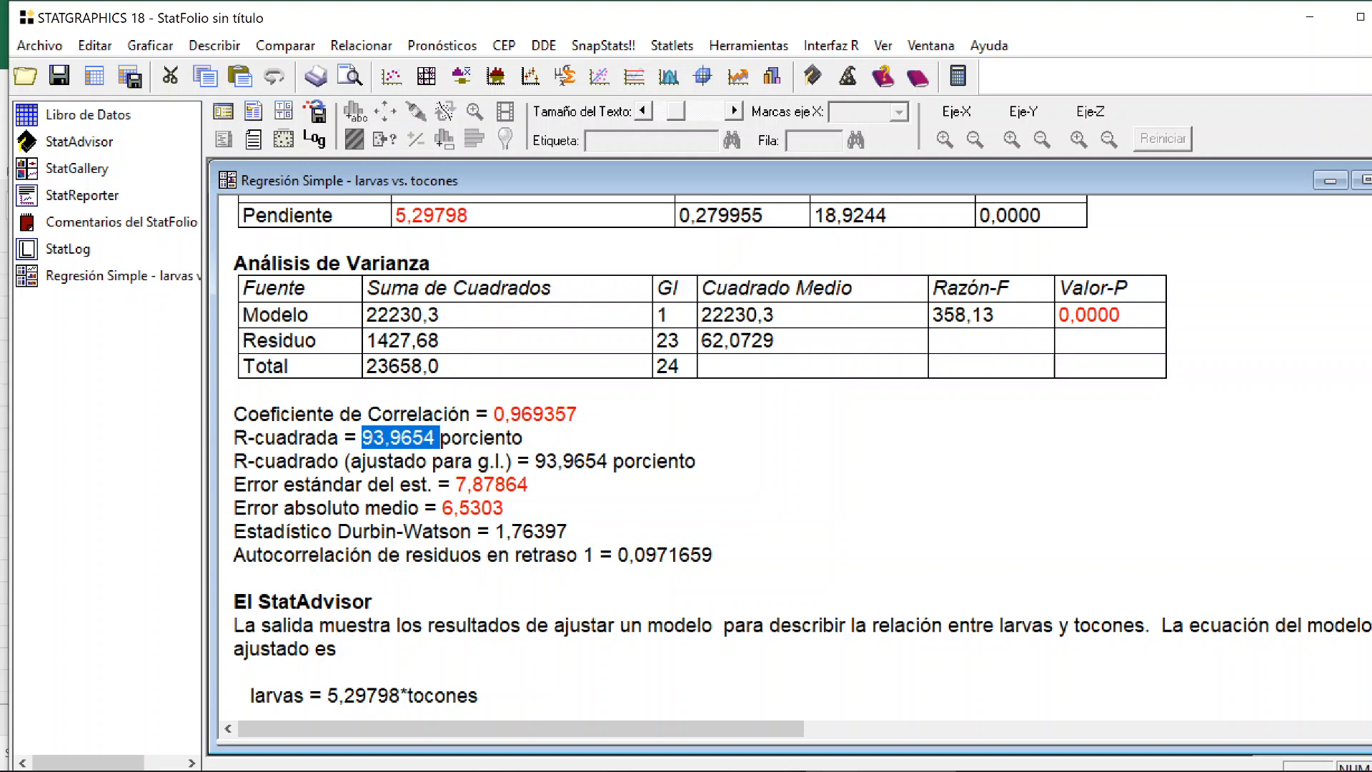
- Show all result panes, view the Gráfico del Modelo Ajustado enlarged and return to the full set of panes
double_click(709, 474)
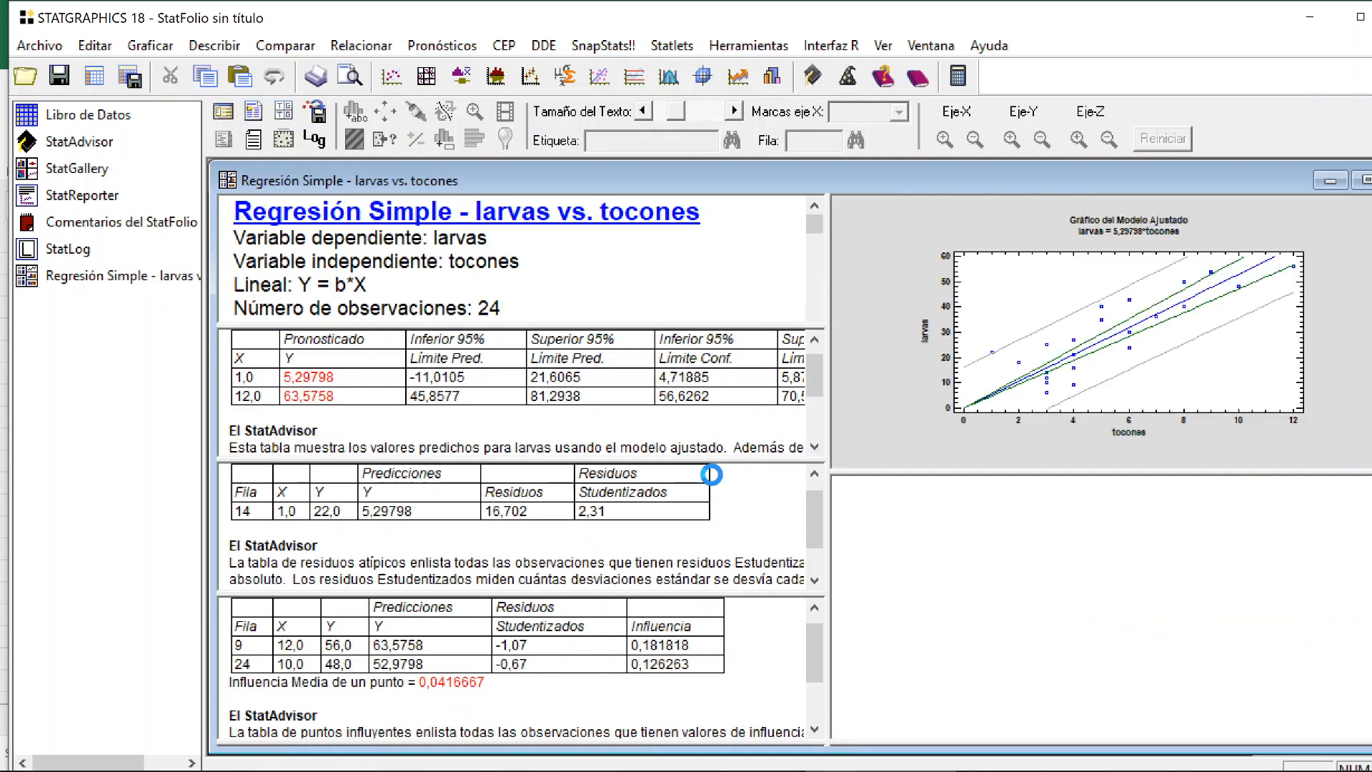
double_click(714, 407)
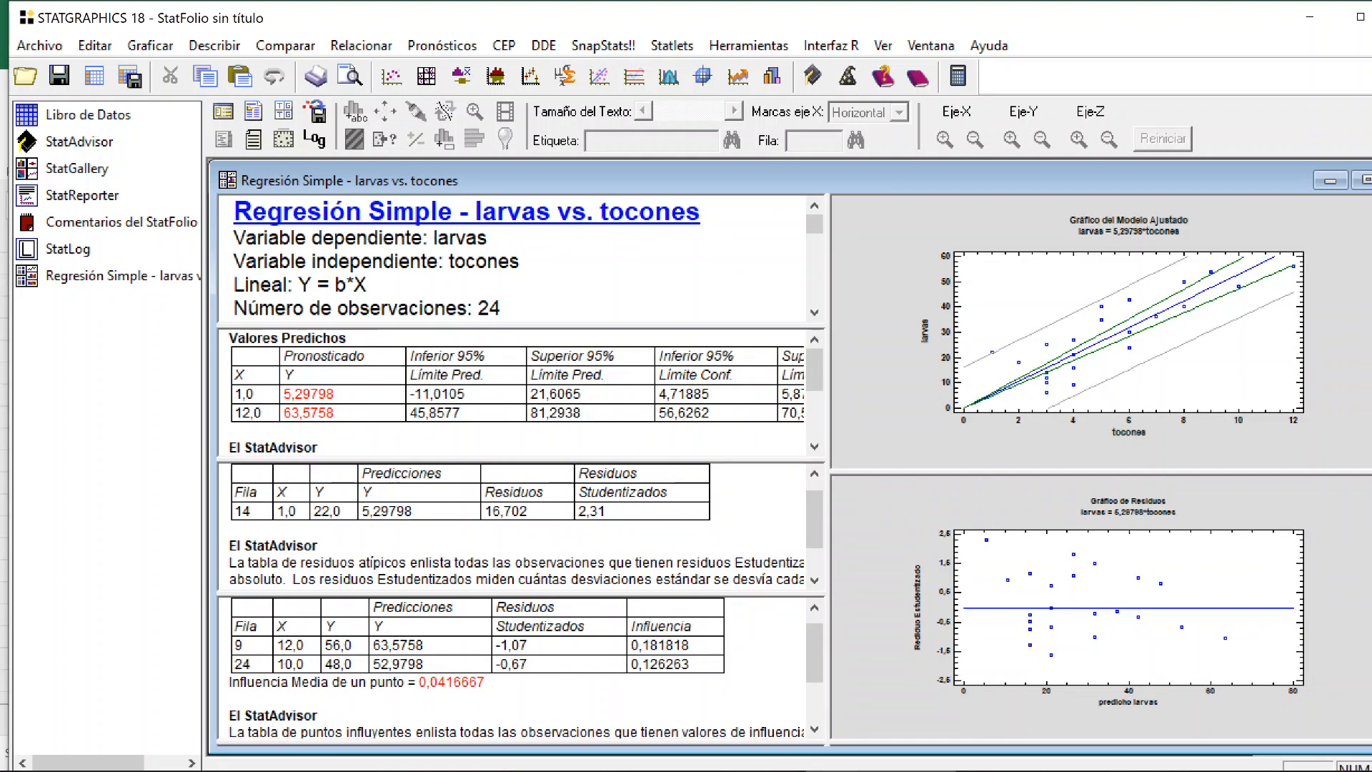
double_click(872, 251)
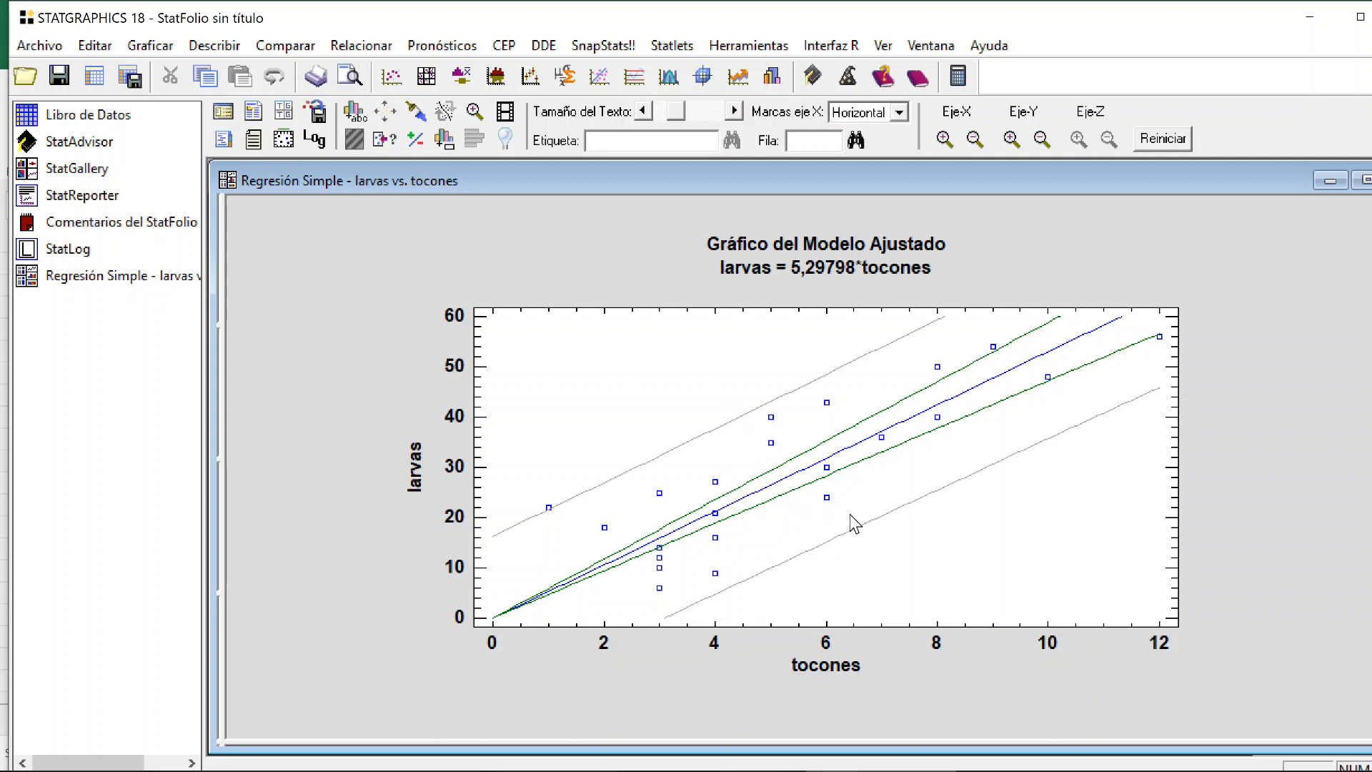
double_click(1207, 301)
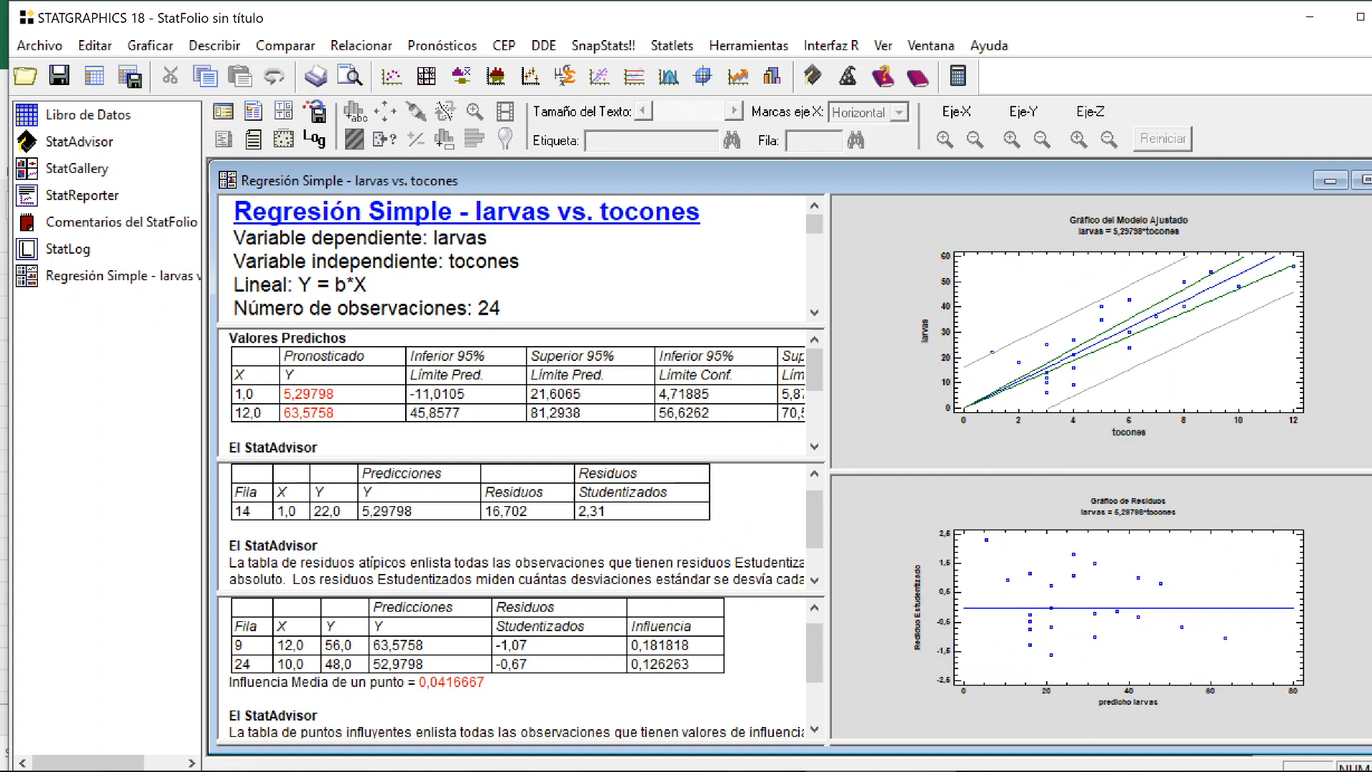
- Enlarge the Valores Predichos table, add a forecast at X = 6 and set its confidence level to 97,5%
double_click(514, 396)
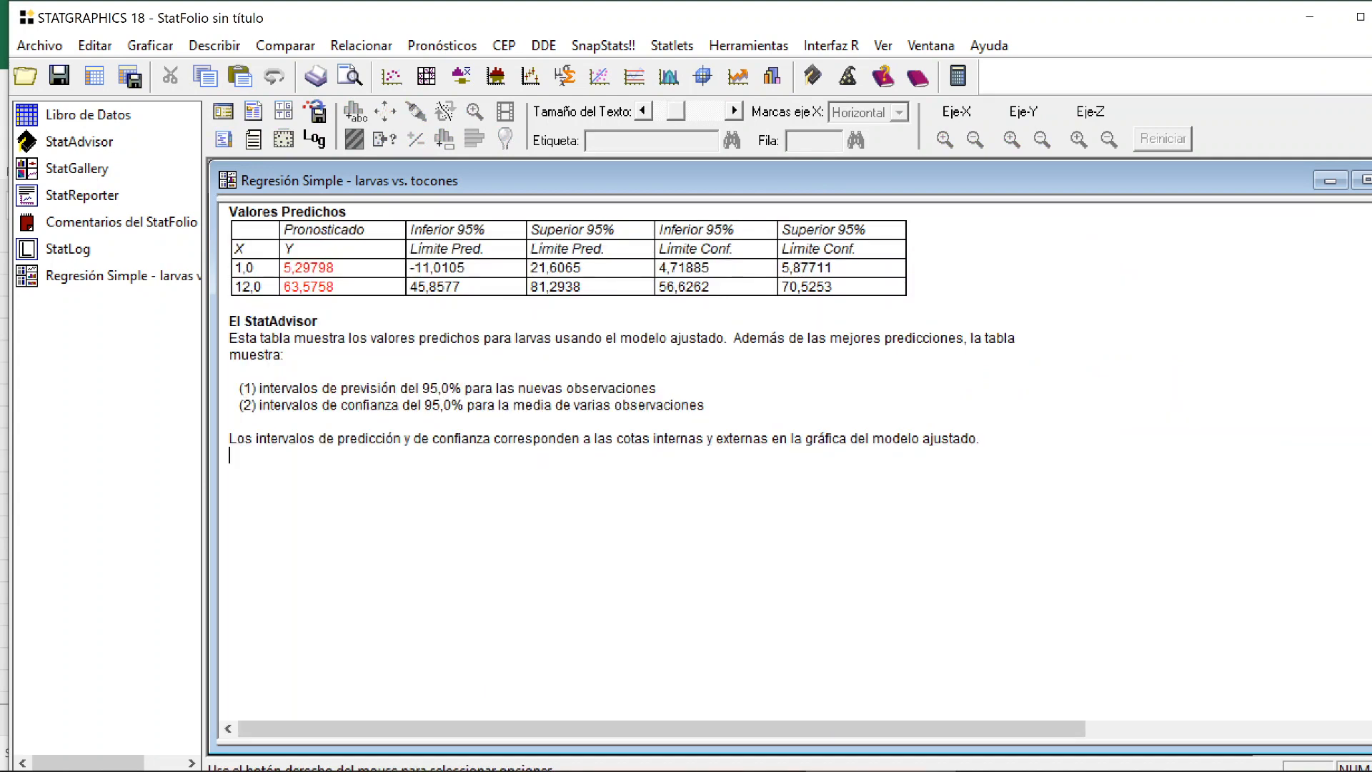
scroll(377, 266, "up", 3, "ctrl")
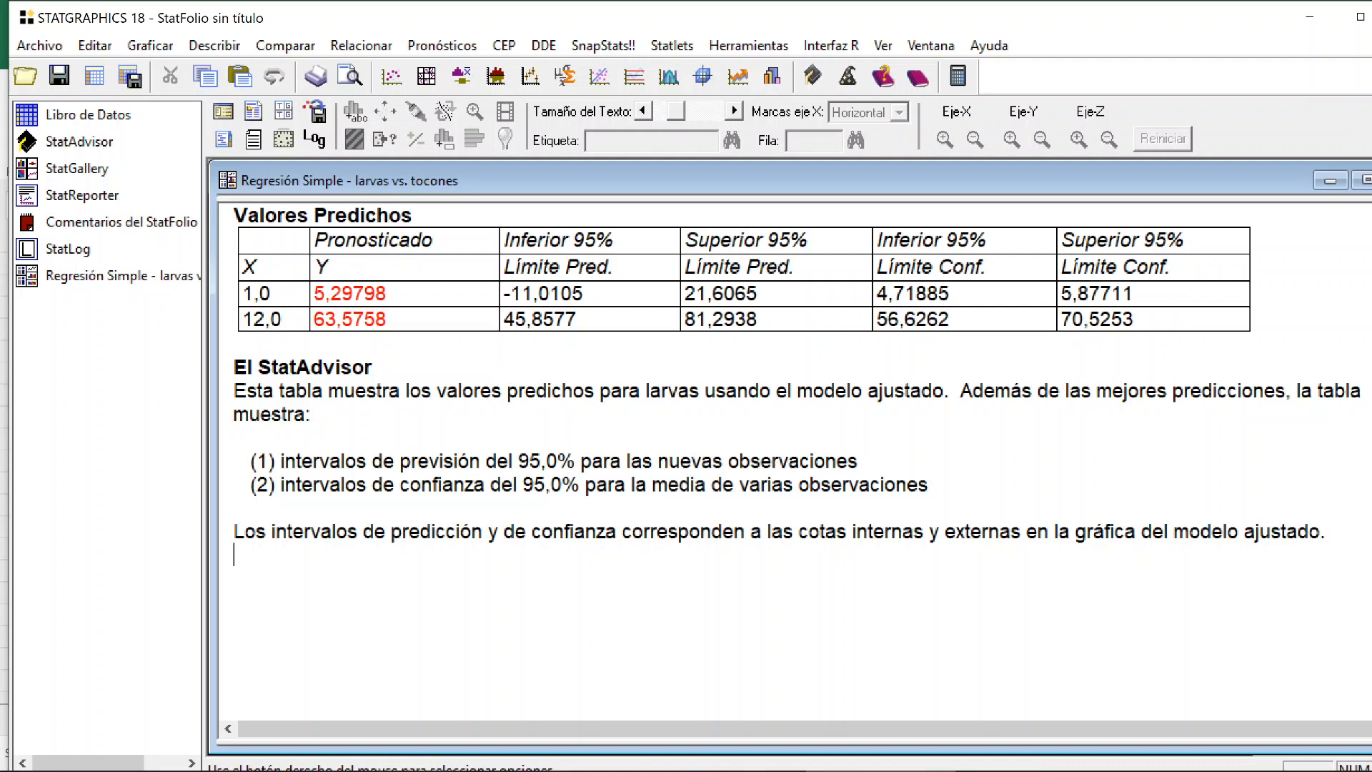
right_click(627, 346)
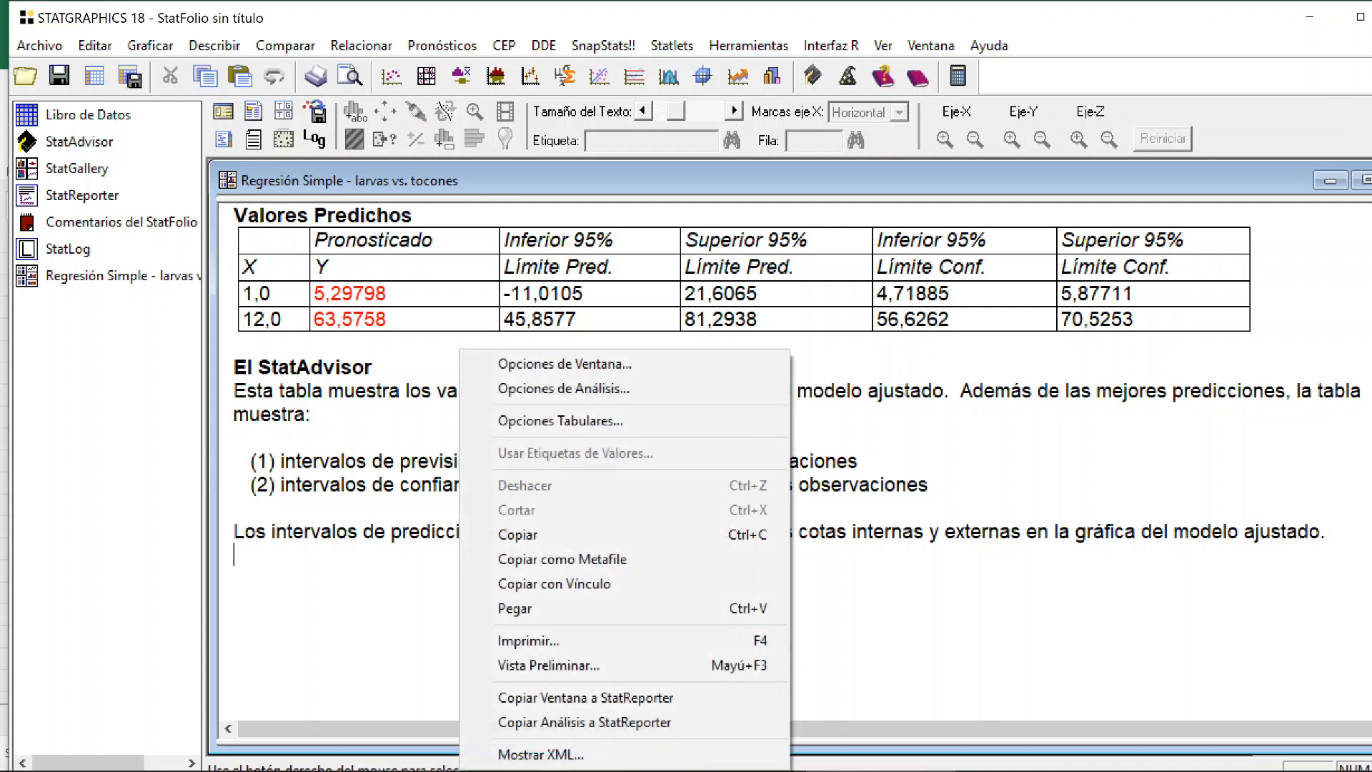
left_click(679, 364)
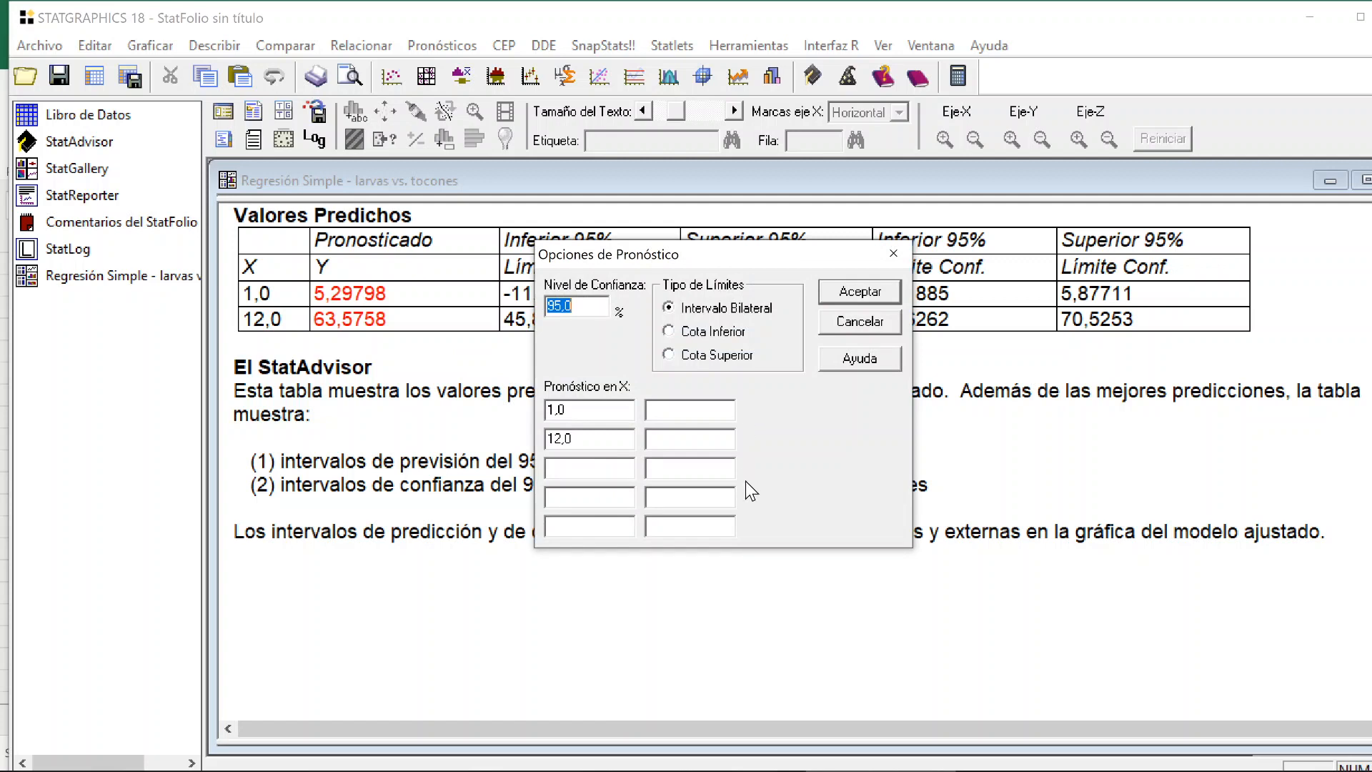
left_click(590, 468)
type("6")
left_click_drag(572, 306, 547, 306)
type("97,5")
left_click(859, 292)
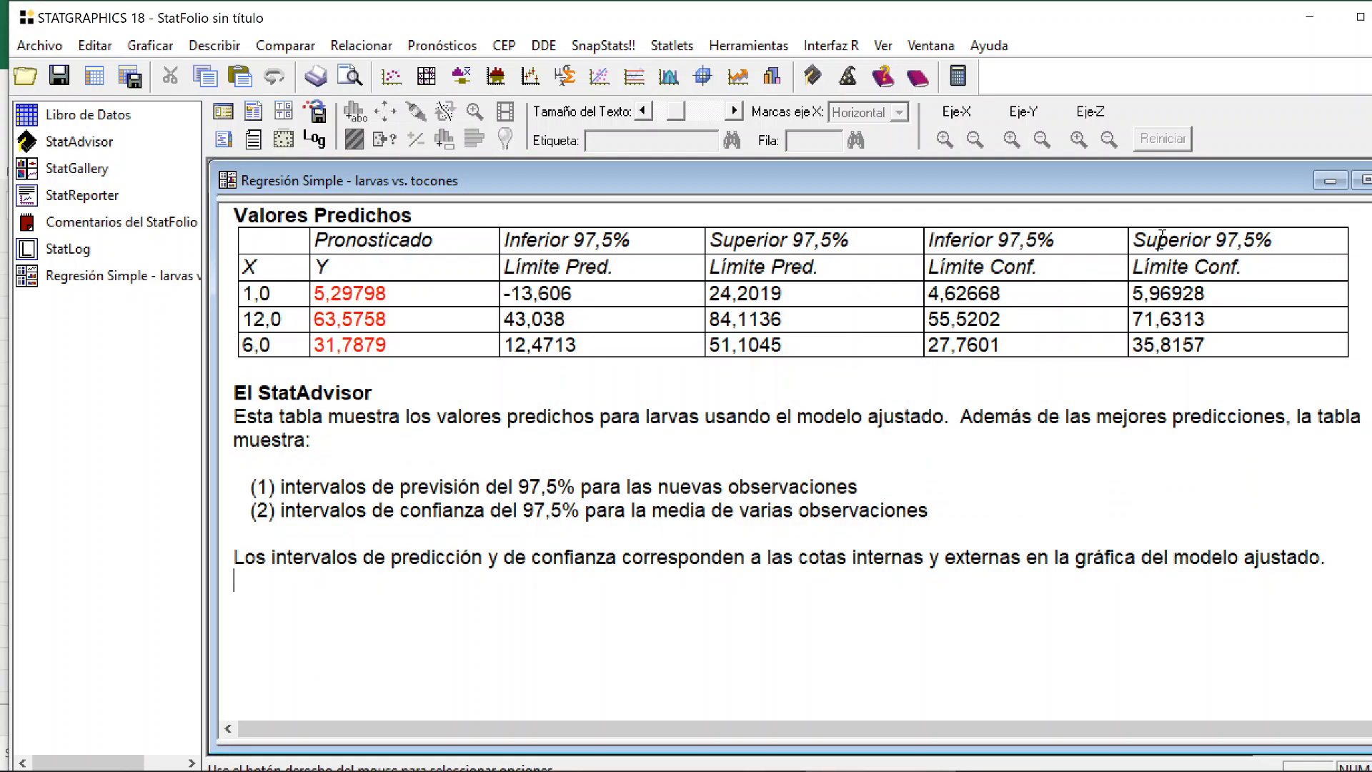
- Examine the Límite Pred. and Límite Conf. columns in the enlarged Valores Predichos table
double_click(585, 270)
left_click_drag(584, 273, 520, 270)
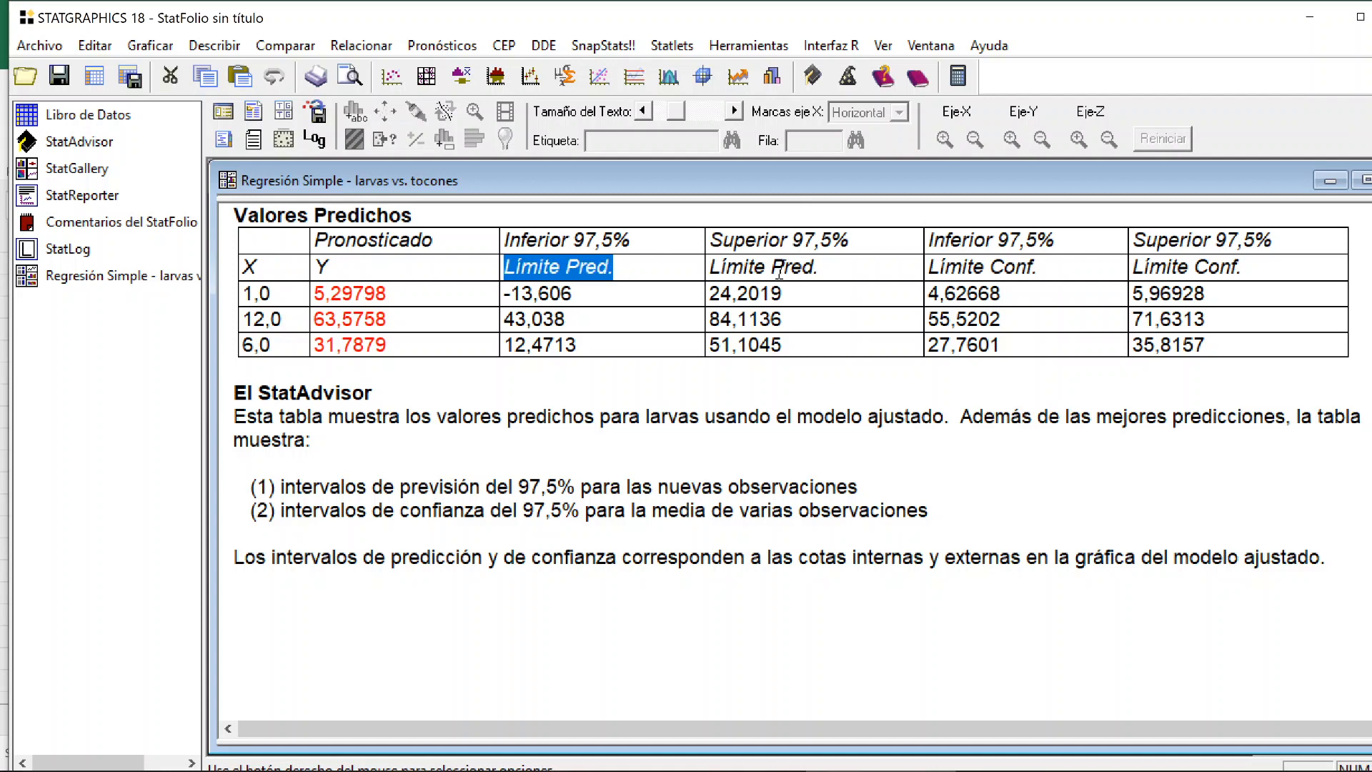
left_click_drag(1254, 269, 1136, 268)
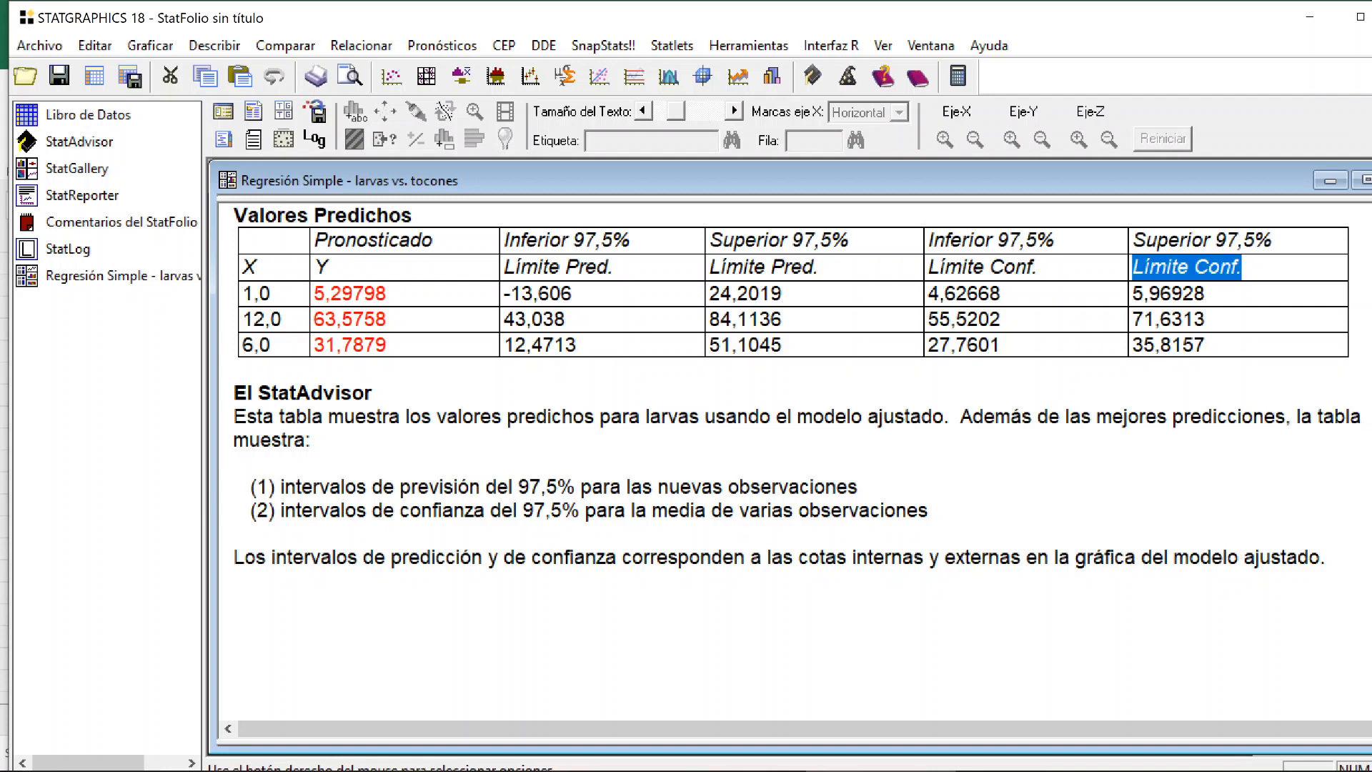
- Read the prediction and confidence limits for X = 6 and their confidence level, and return to the full set of panes
left_click(270, 344)
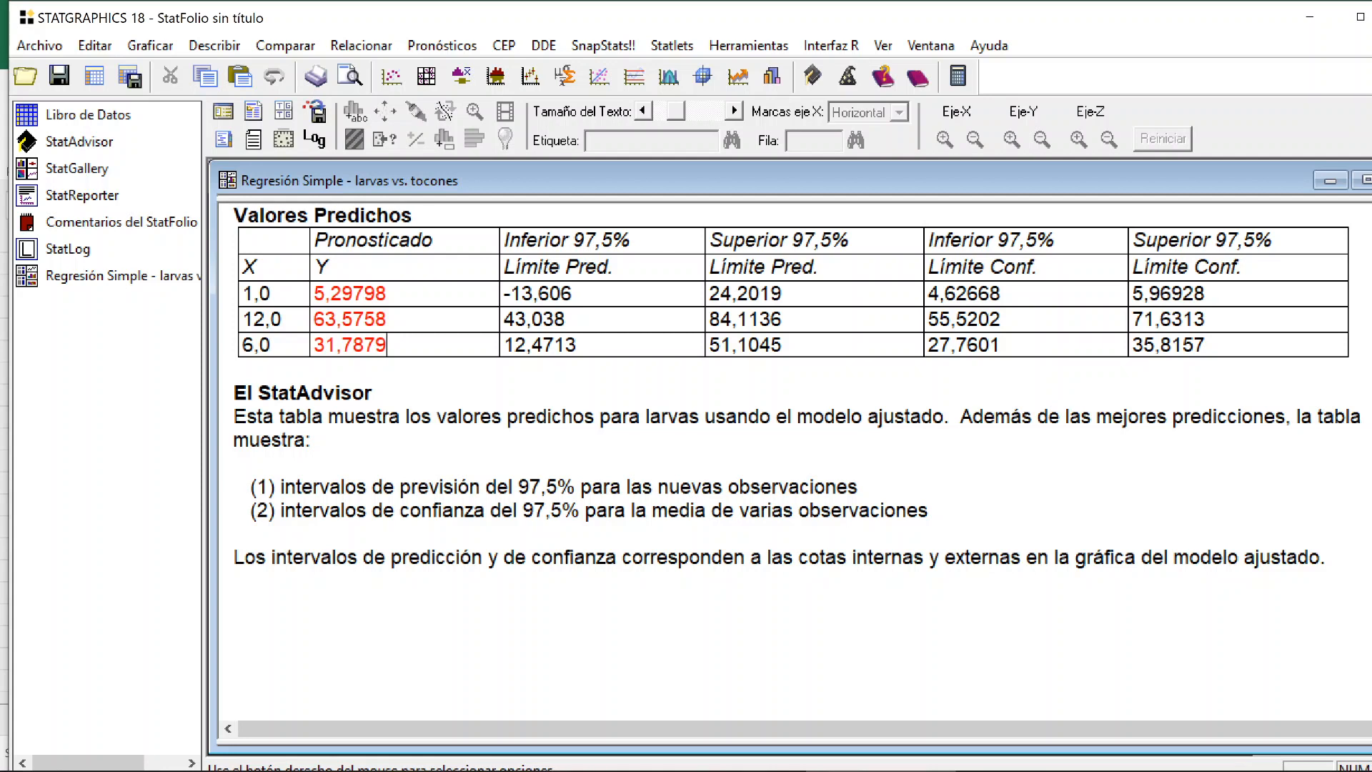
left_click(577, 345)
left_click(783, 345)
left_click(1001, 345)
left_click(1206, 345)
left_click_drag(631, 240, 573, 240)
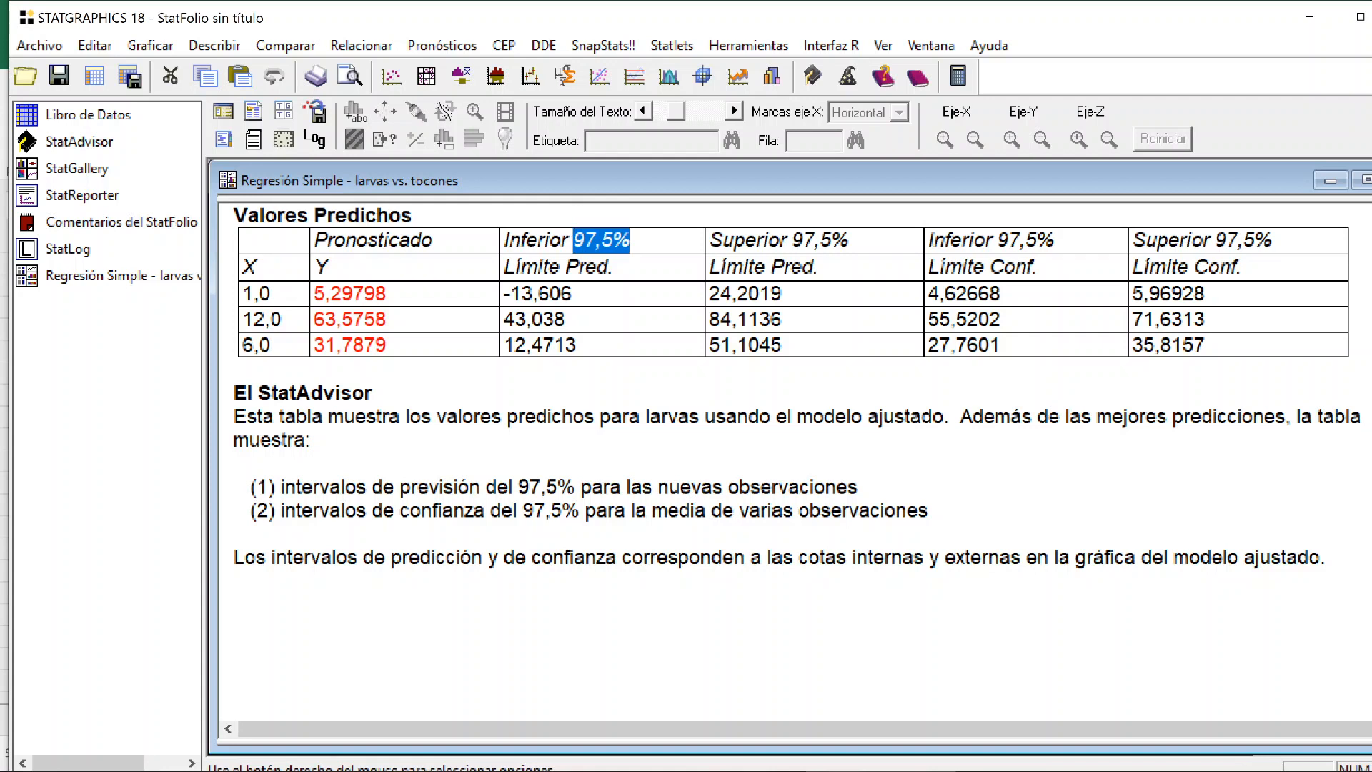
double_click(593, 378)
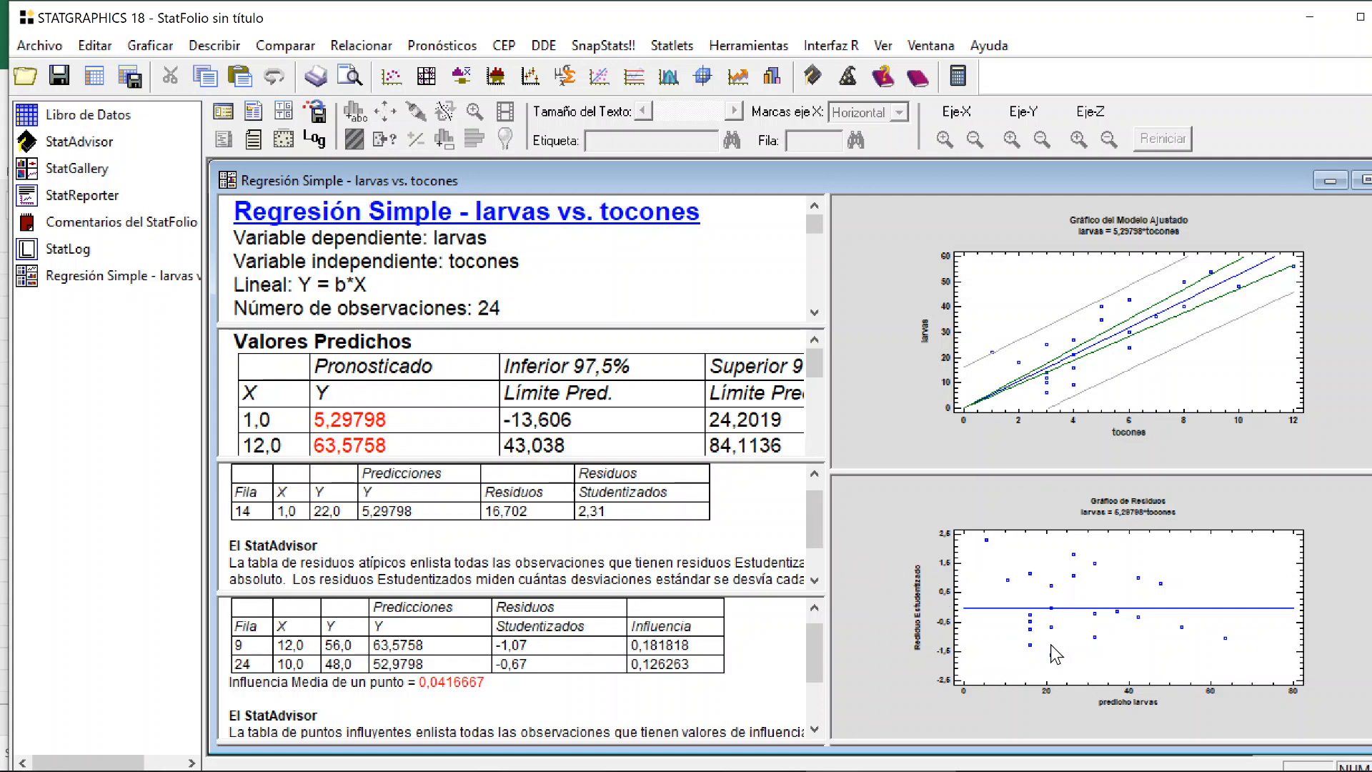
- Enlarge the Gráfico de Residuos, identify the point with the highest studentized residual and return to all panes
double_click(892, 576)
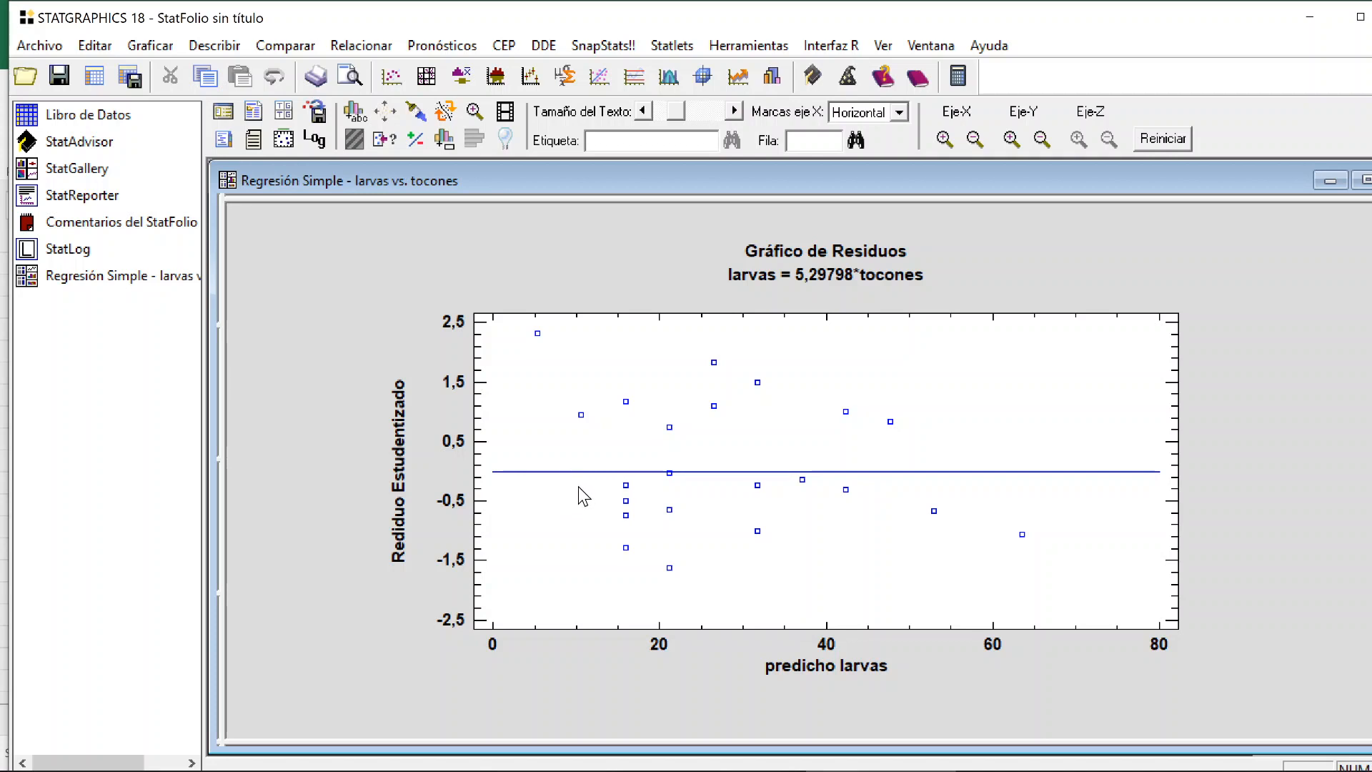
left_click(540, 336)
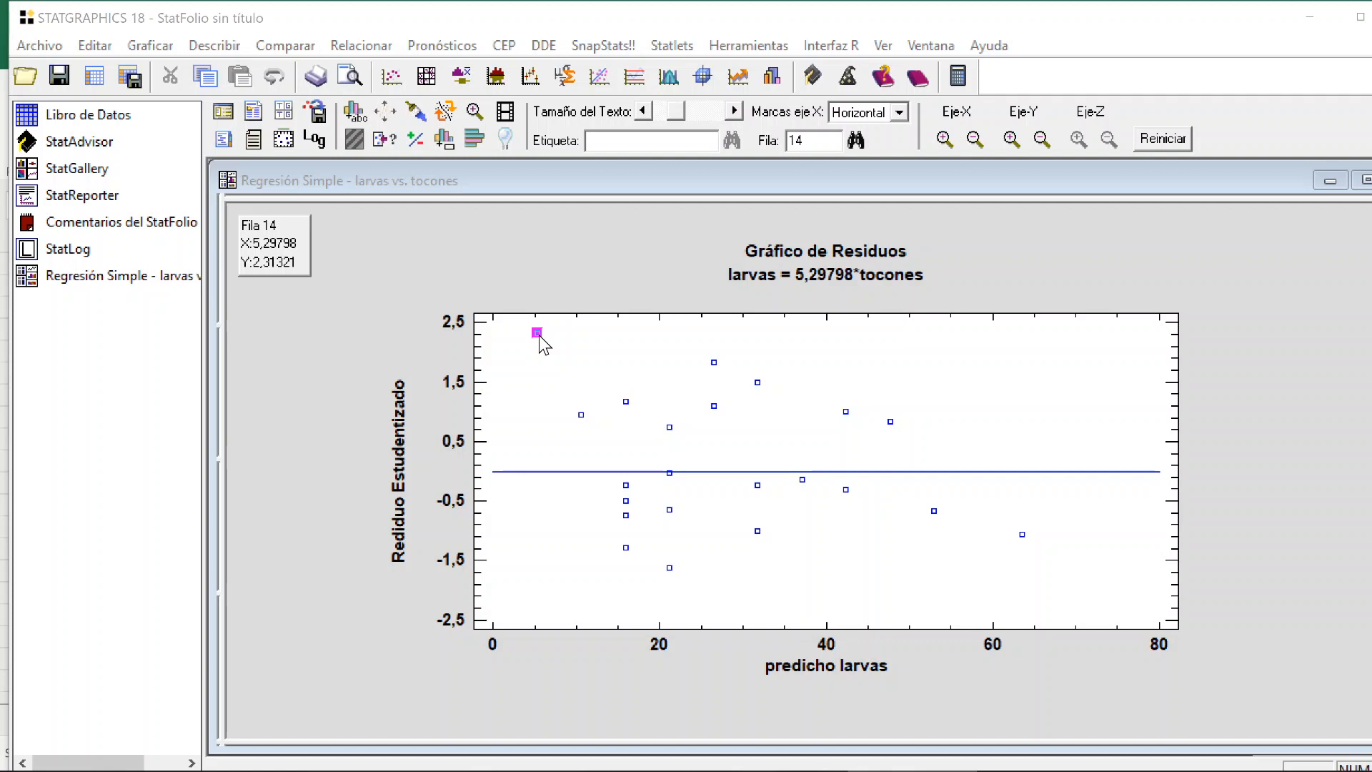
left_click(546, 423)
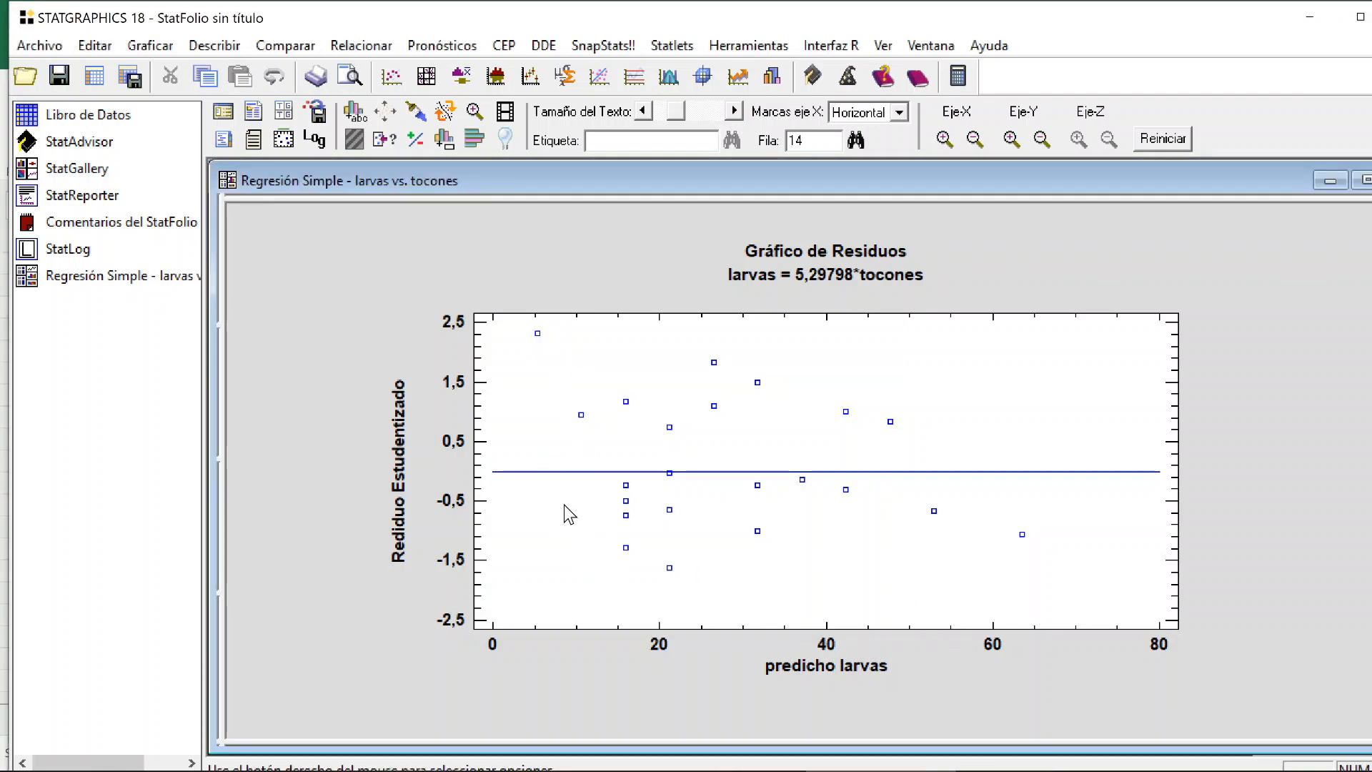
double_click(603, 268)
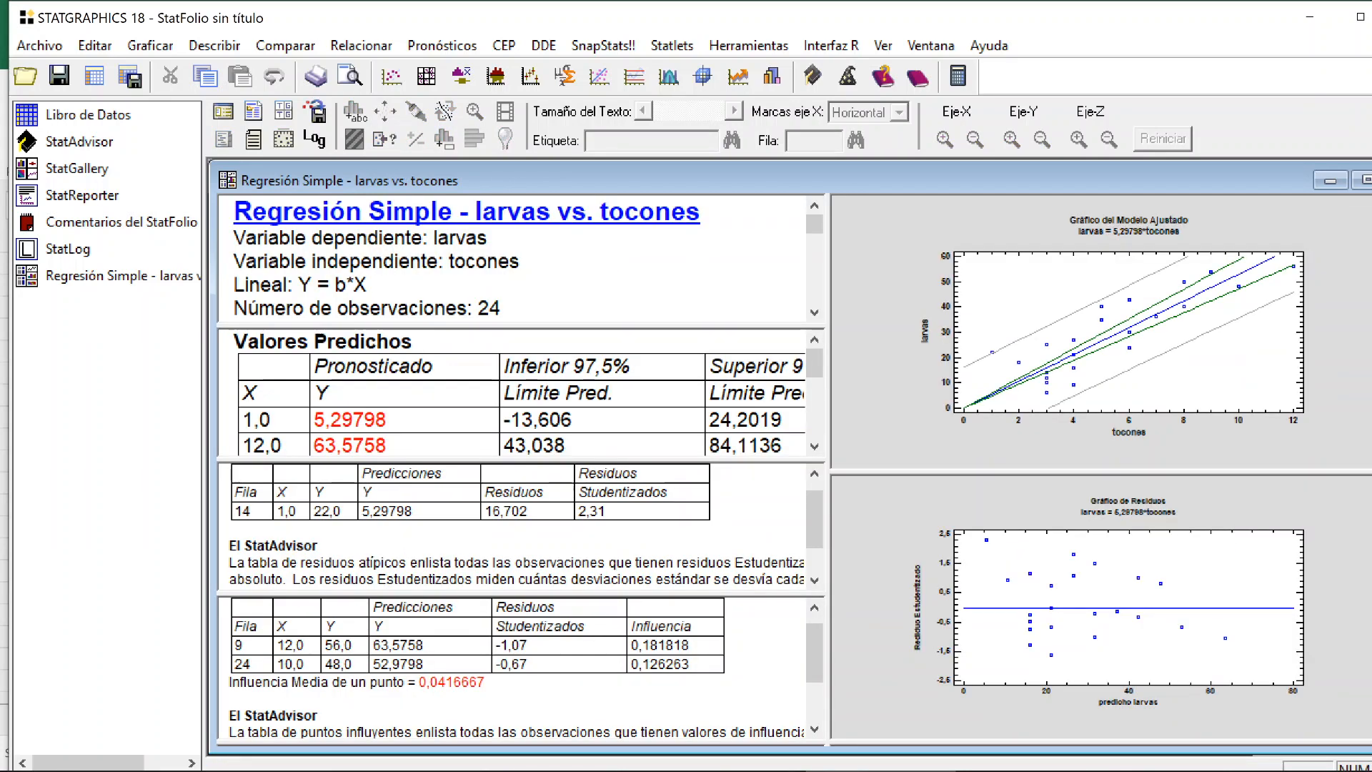
- Enlarge the Residuos Atípicos table and its text, examine the listed row's residual and studentized residual, and return to all panes
double_click(516, 532)
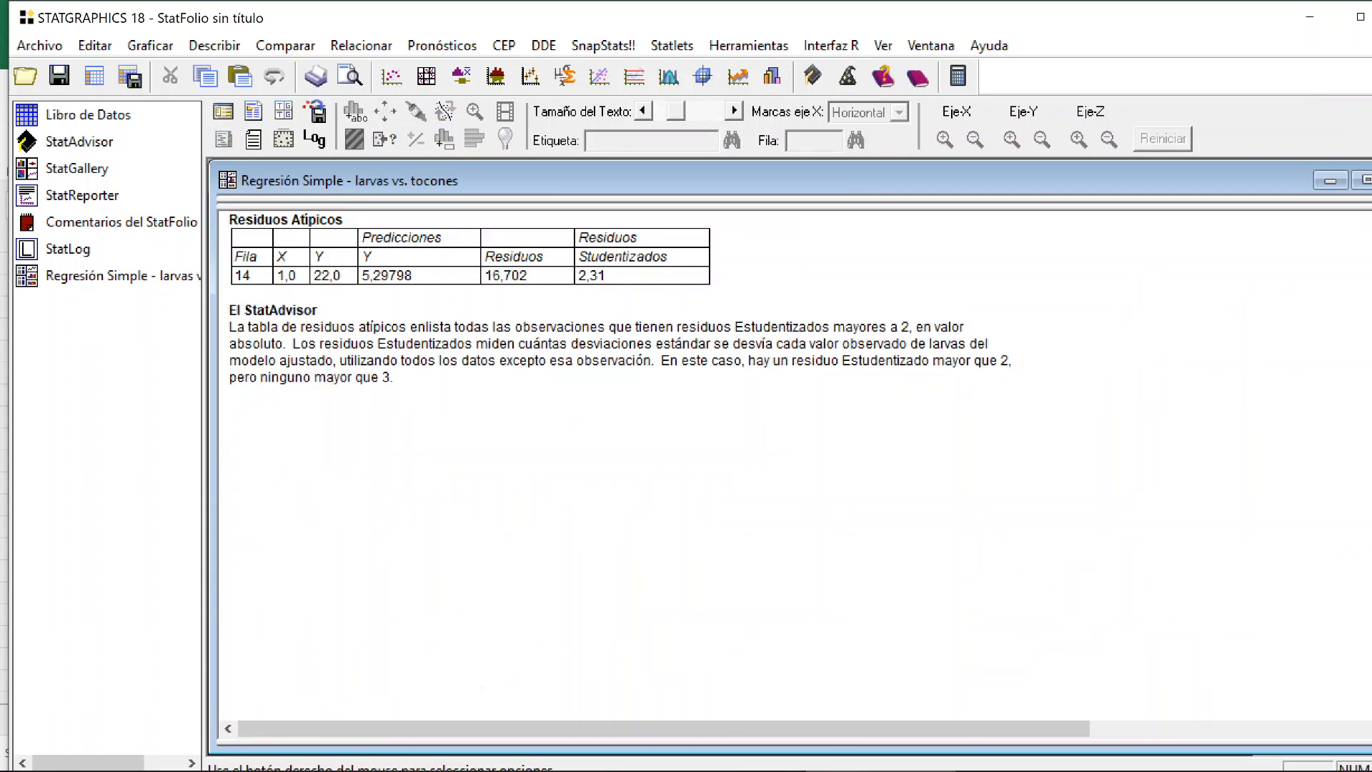
scroll(543, 500, "up", 4)
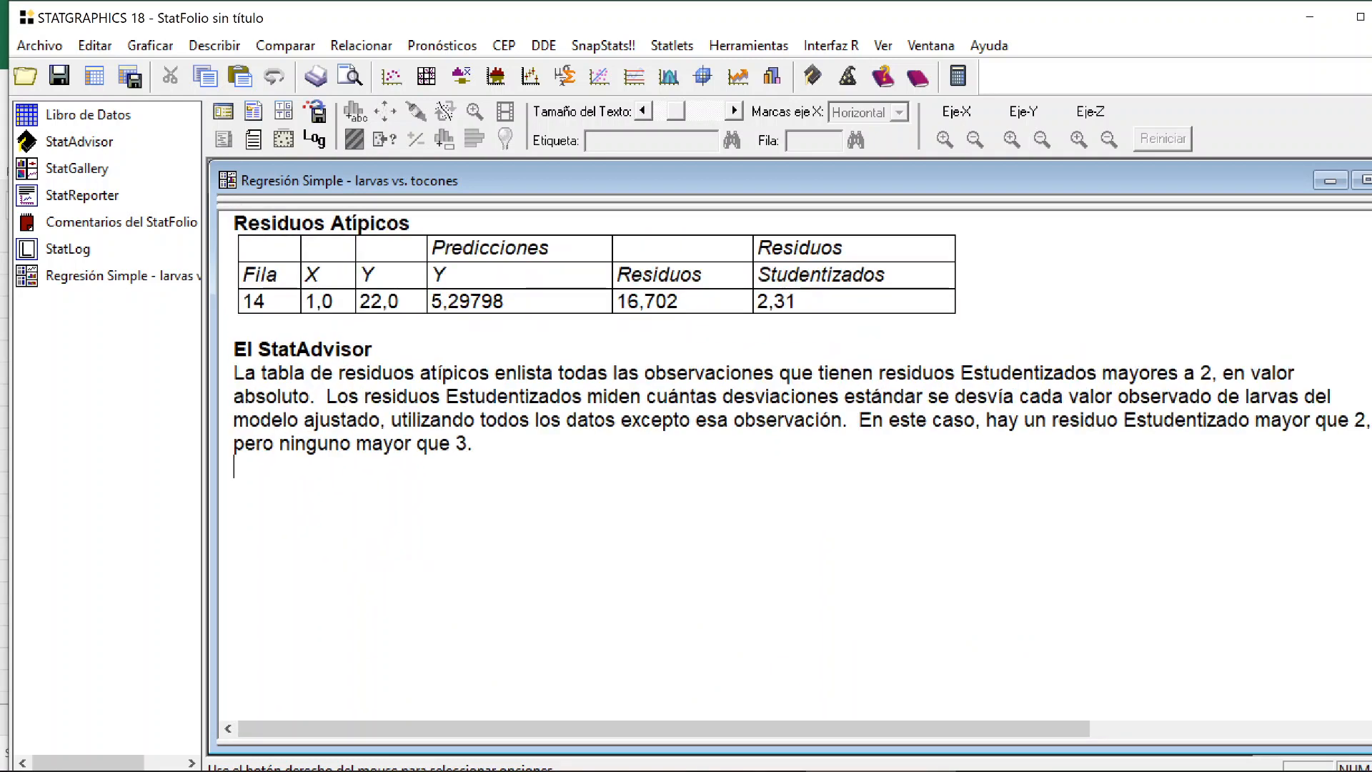
left_click_drag(267, 301, 247, 301)
left_click(678, 301)
left_click_drag(677, 301, 617, 301)
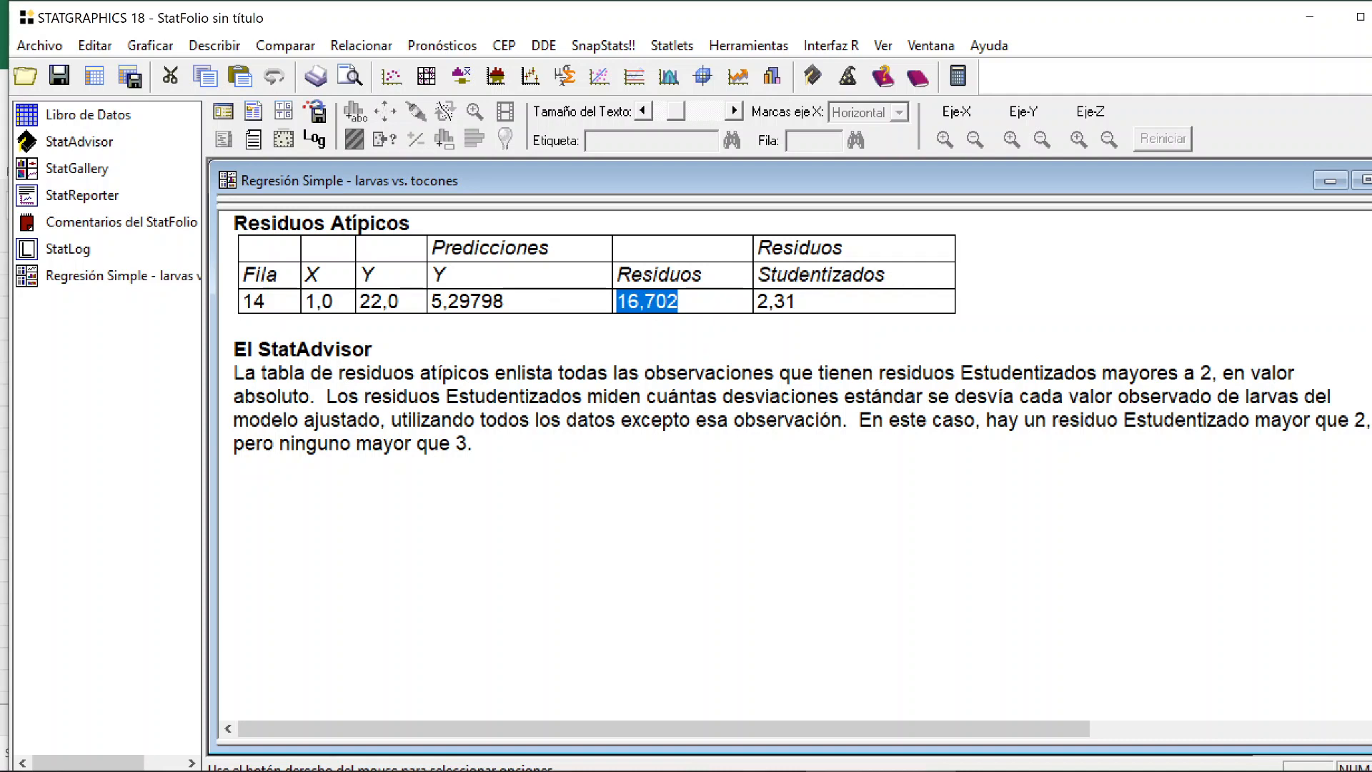
left_click(797, 301)
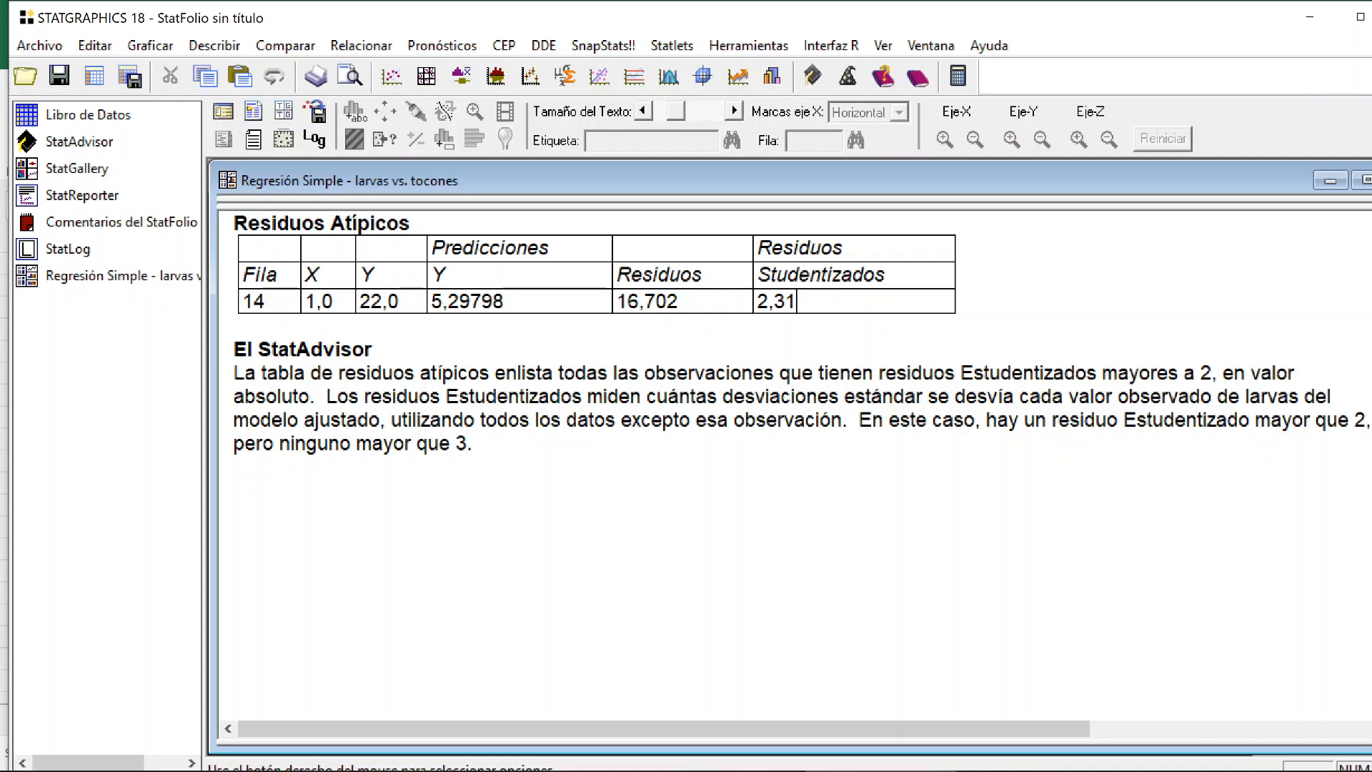
double_click(835, 363)
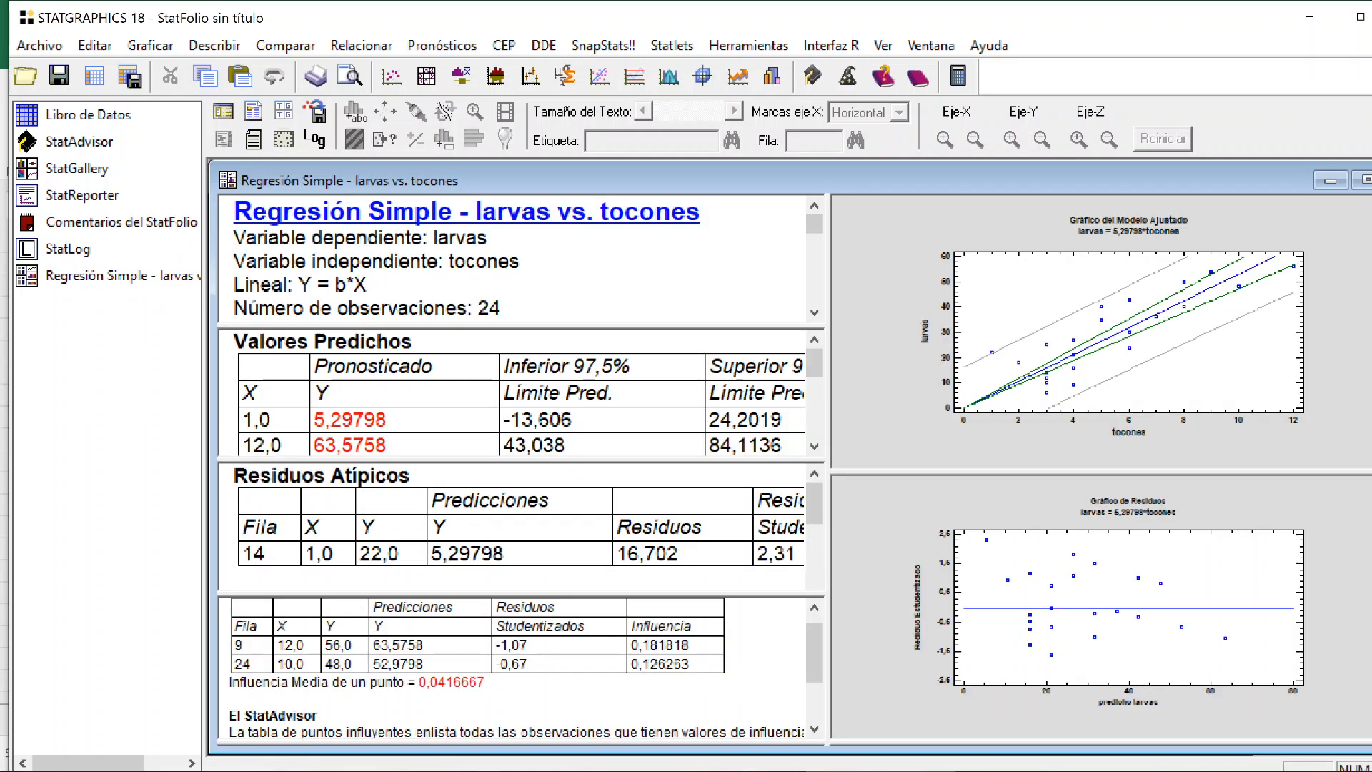
- Enlarge the Puntos Influyentes table, compare the Influencia of both listed rows with the Influencia Media, and return to all panes
double_click(517, 666)
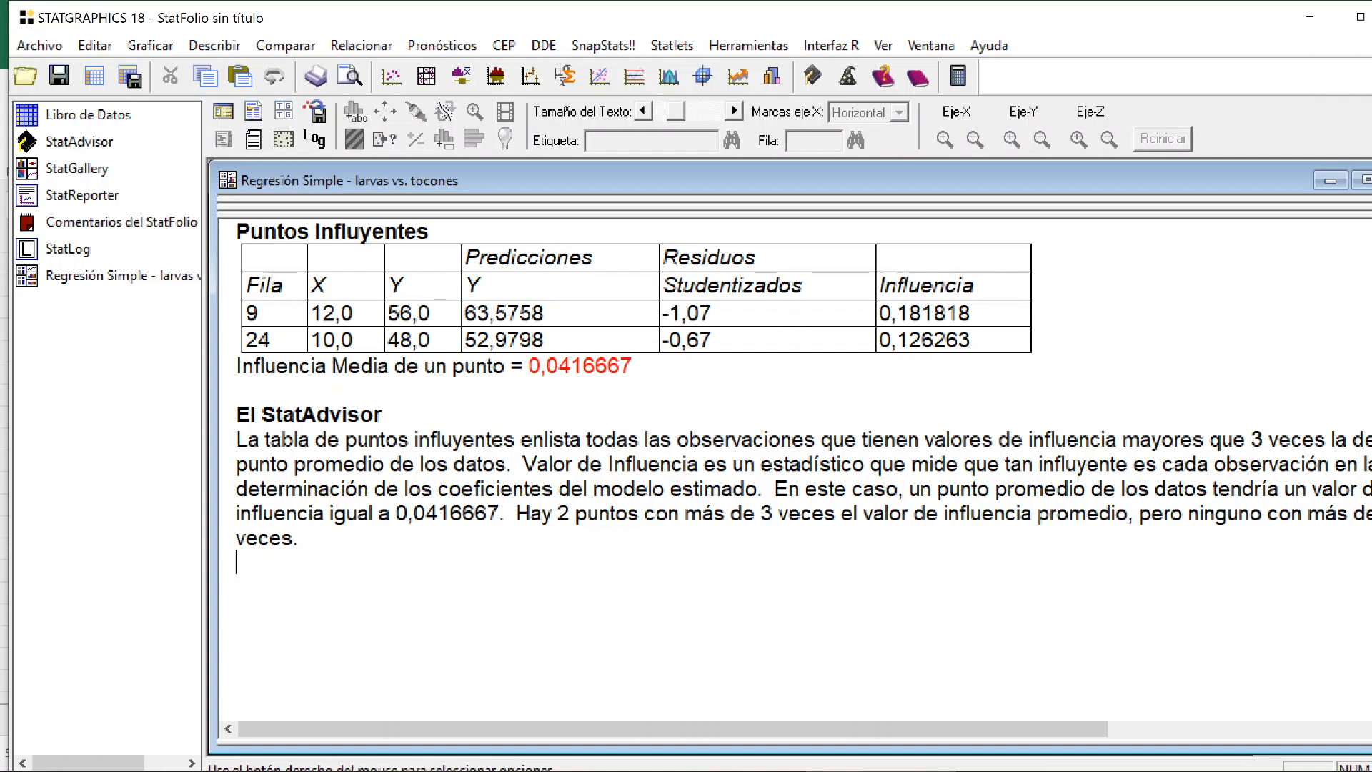
left_click_drag(633, 366, 529, 366)
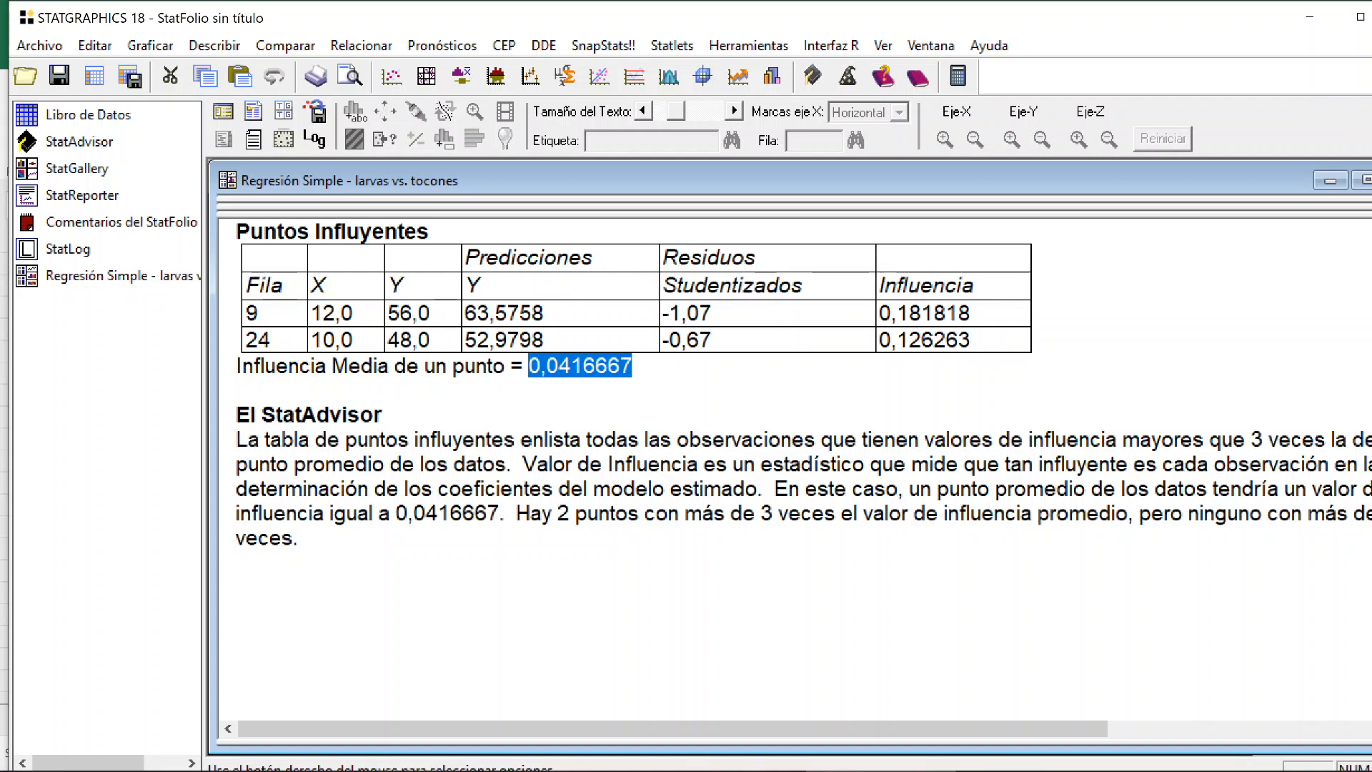
left_click(972, 313)
left_click(972, 339)
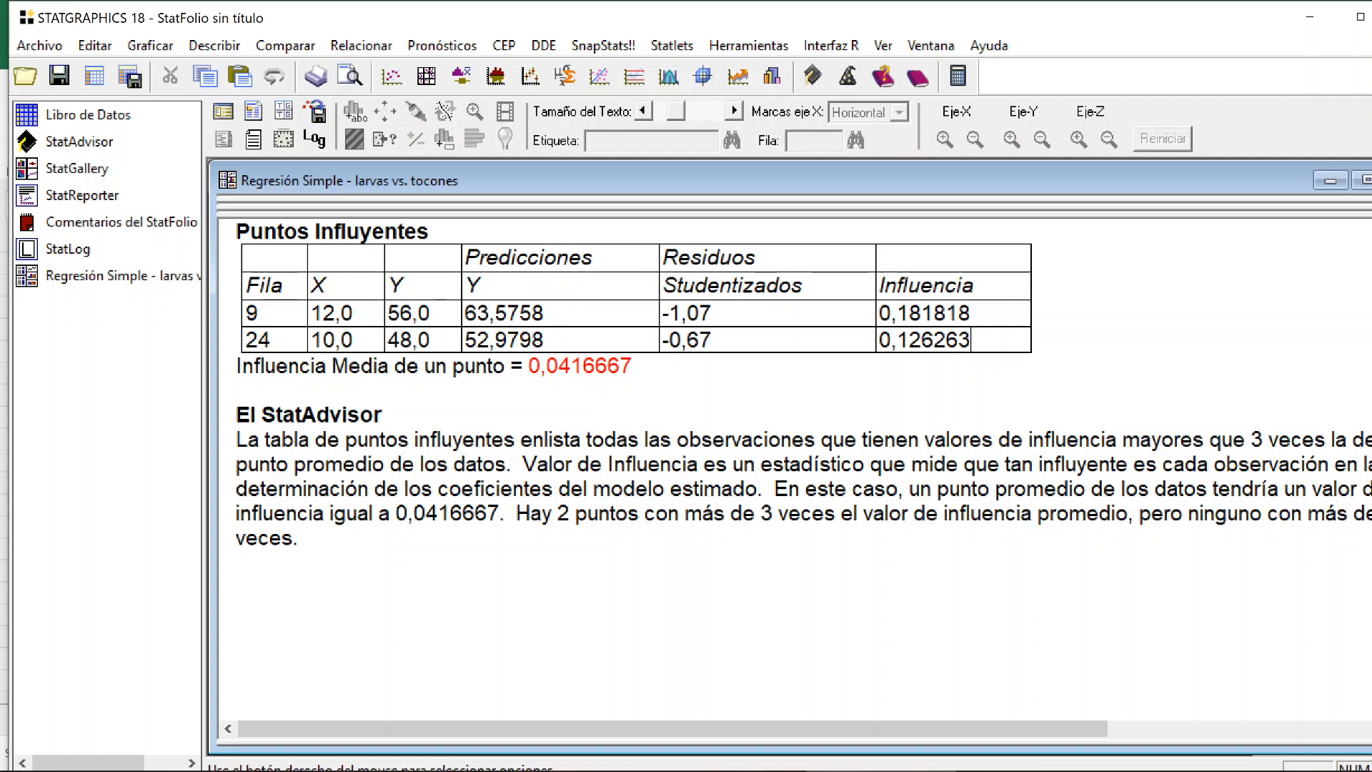
left_click(272, 341)
left_click(971, 313)
left_click(971, 339)
left_click_drag(632, 365, 529, 366)
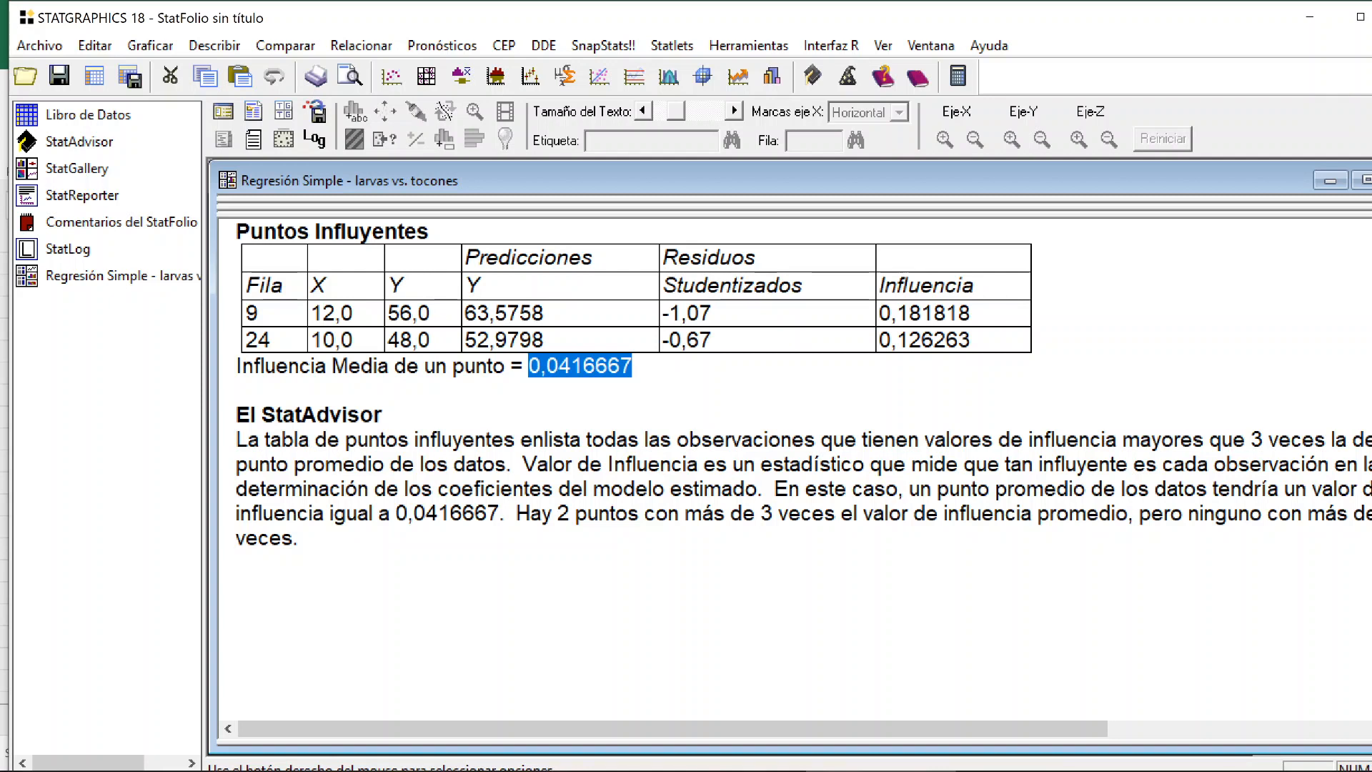
left_click(1030, 339)
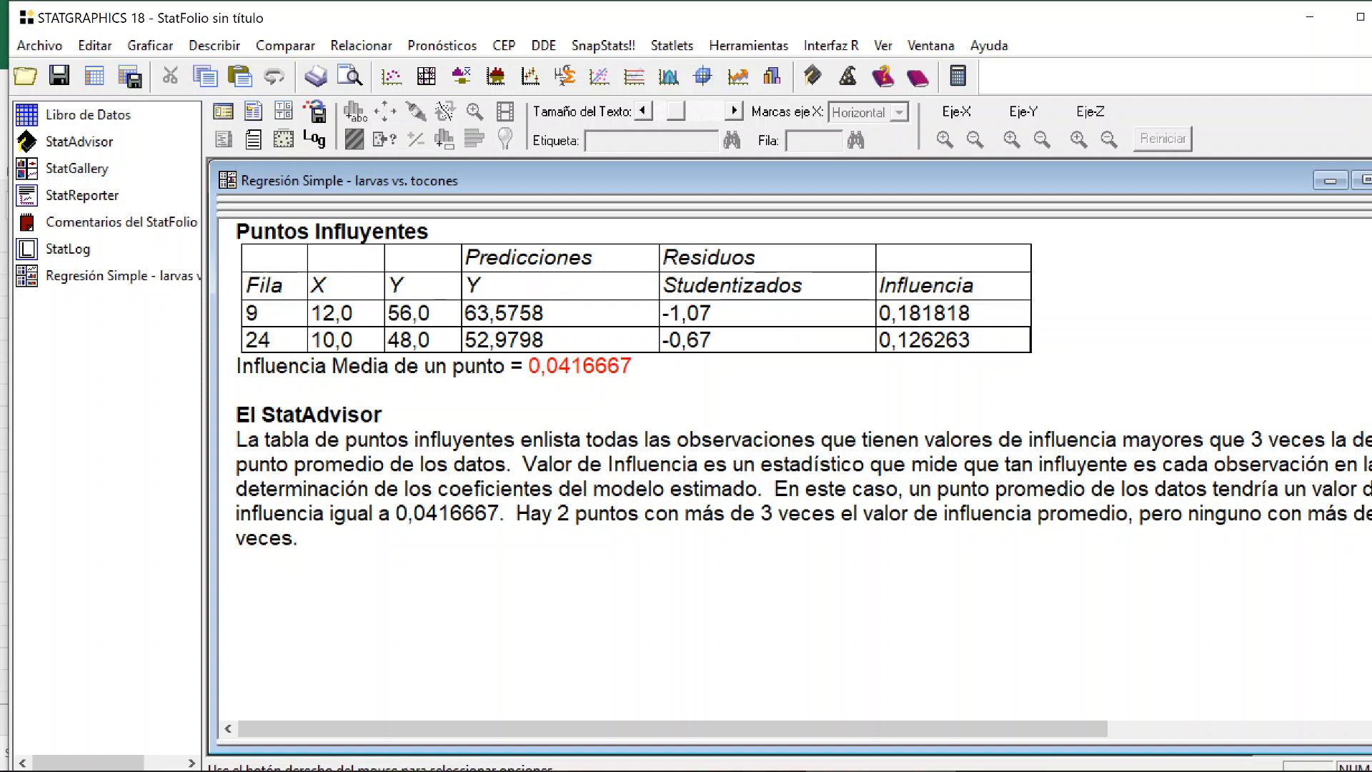
double_click(1157, 383)
- Enlarge the Gráfico del Modelo Ajustado, identify the points at 1 and 12 tocones, and return to all panes
double_click(1318, 354)
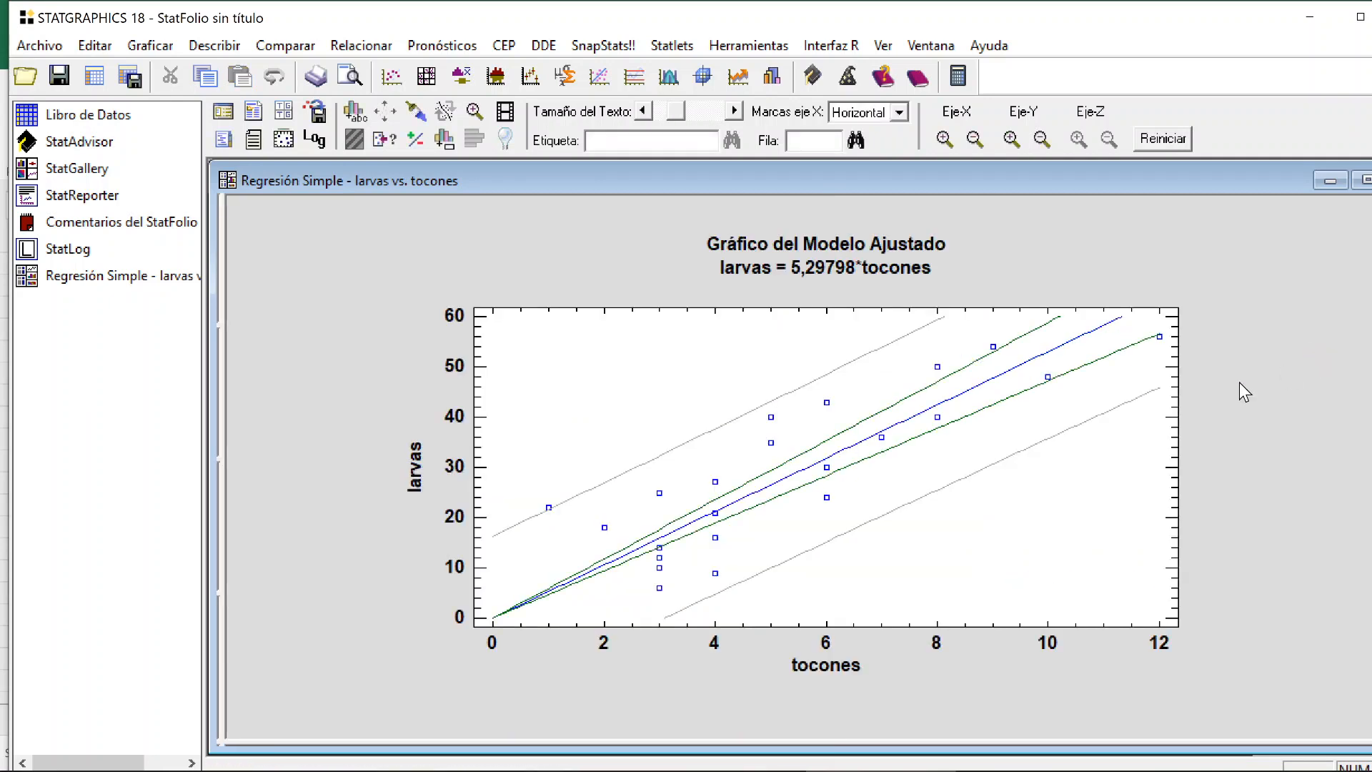
left_click(548, 506)
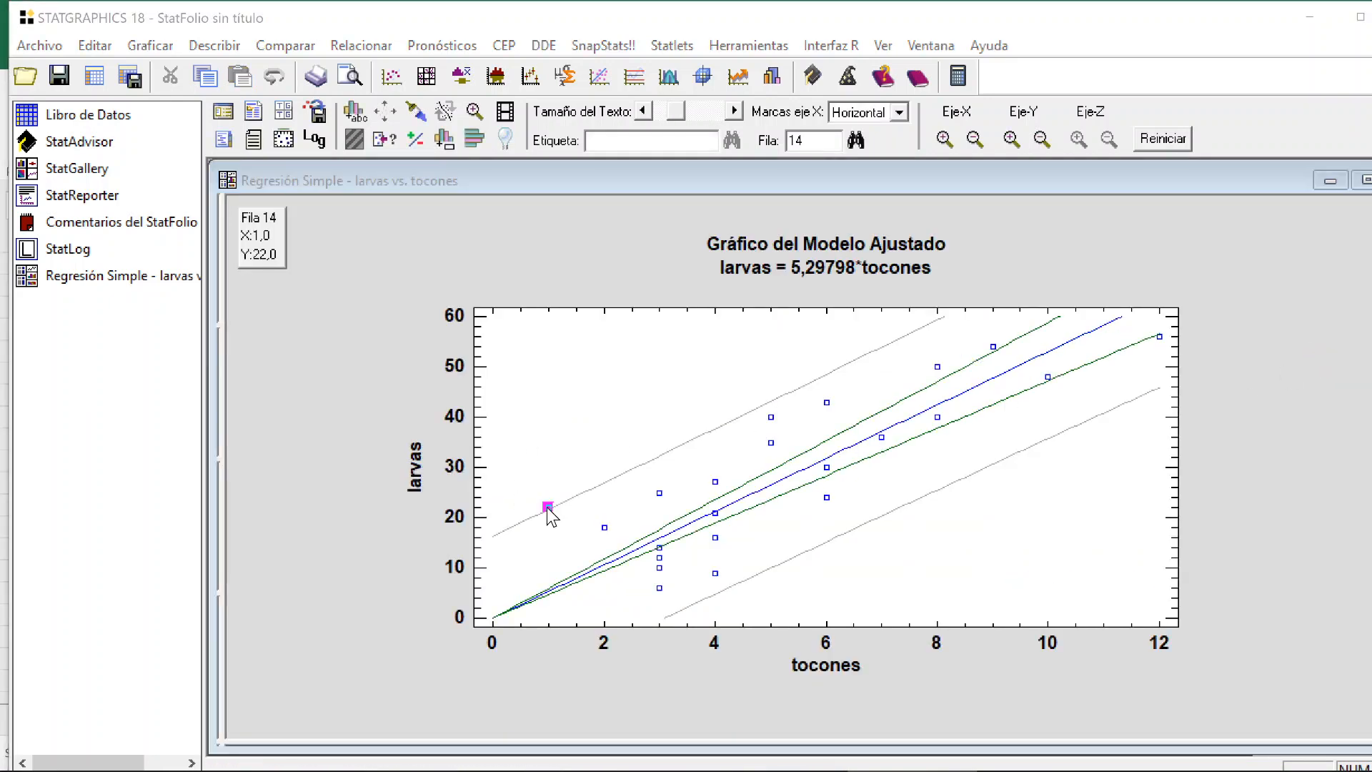
left_click(550, 514)
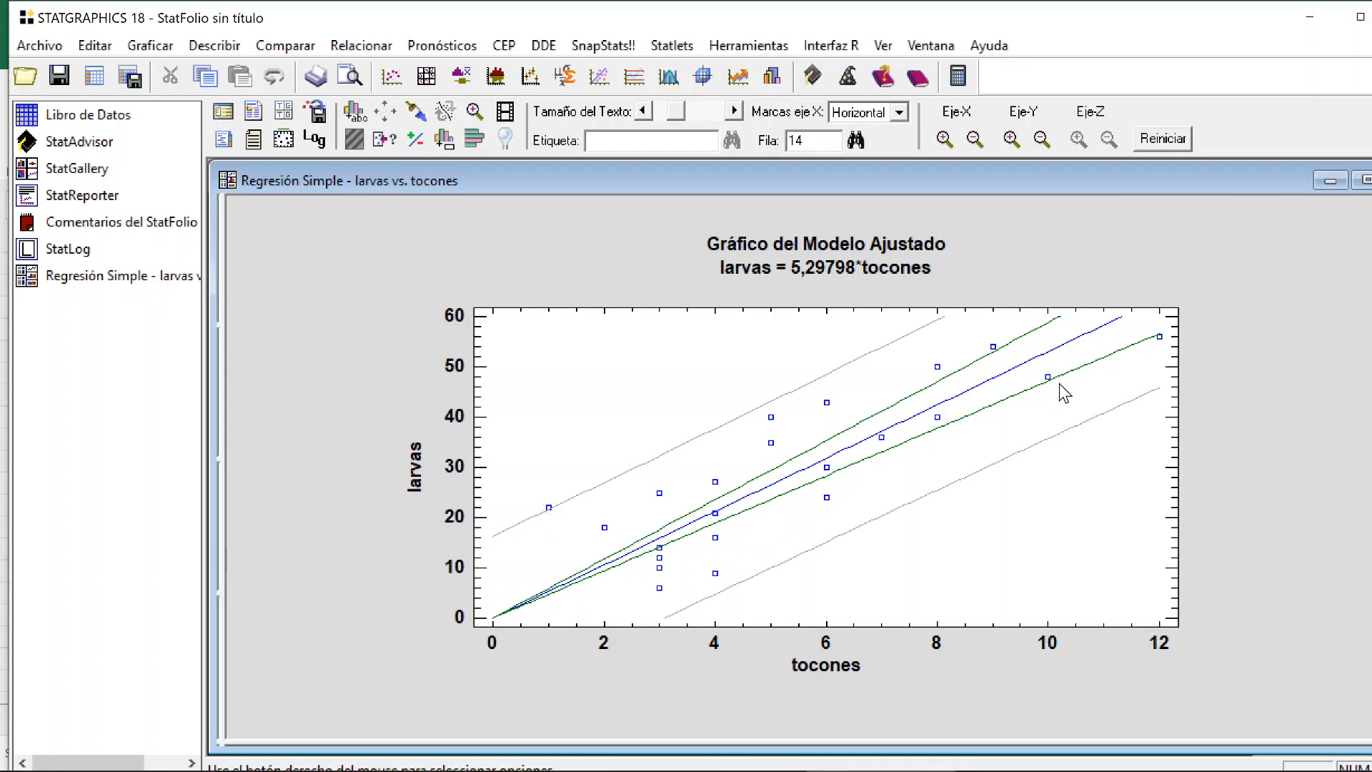
left_click(1159, 336)
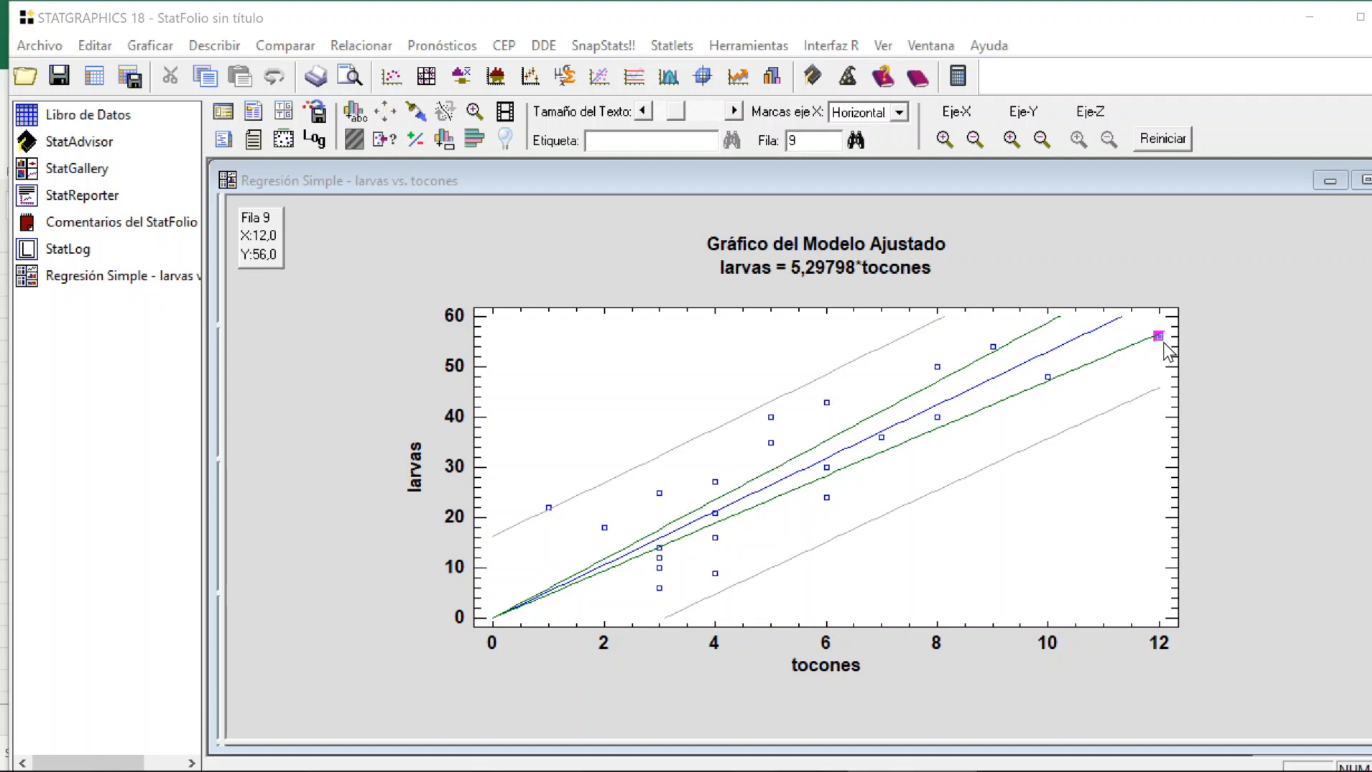
left_click(1168, 351)
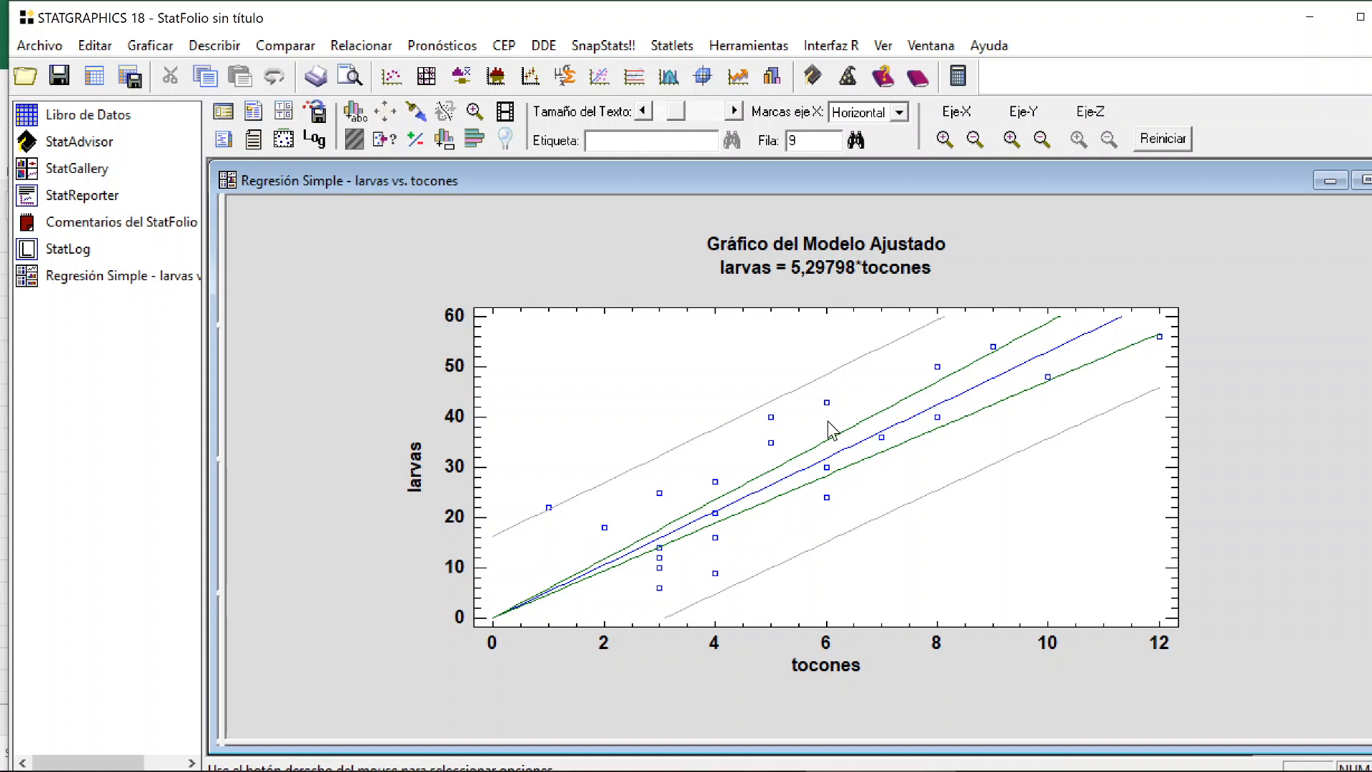
double_click(1335, 346)
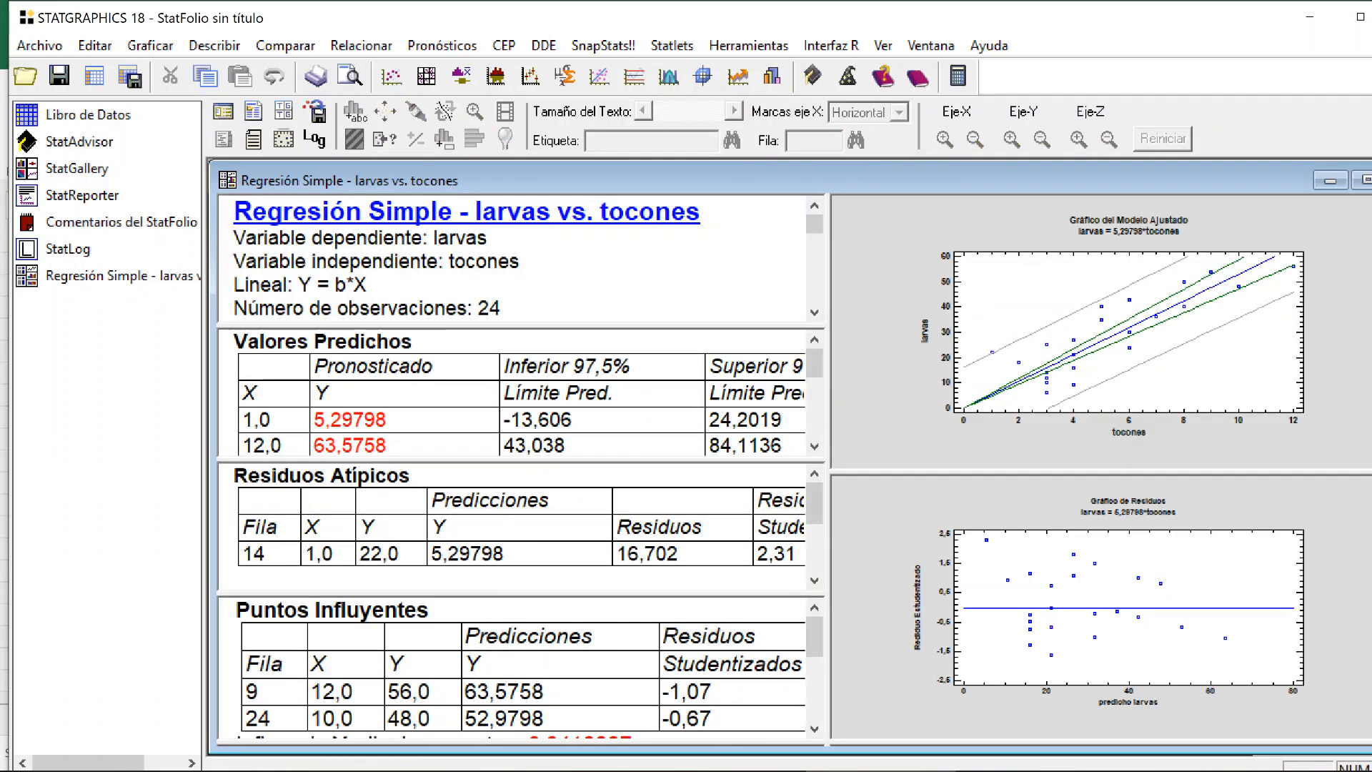
- Reread the Puntos Influyentes table and check the exercise statement in Adobe Acrobat against the regression summary in STATGRAPHICS
double_click(686, 661)
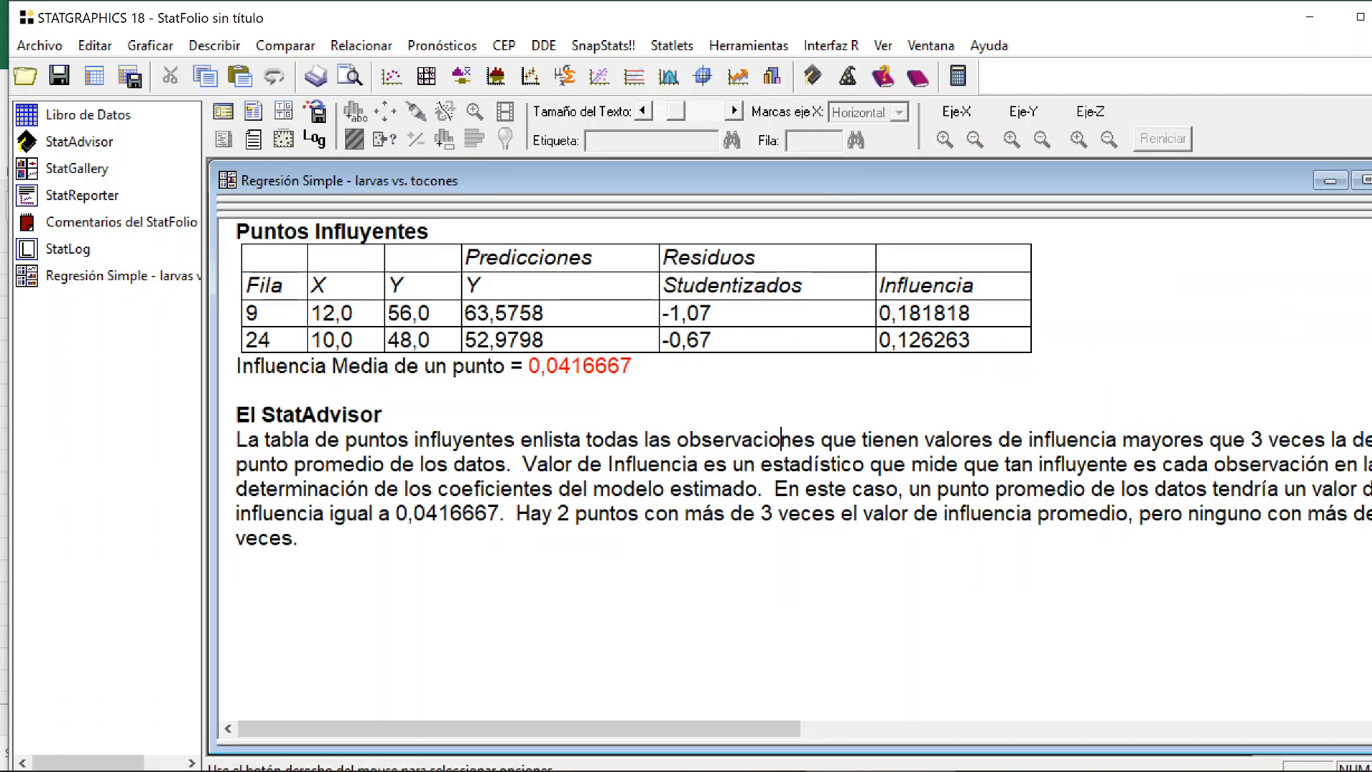
double_click(781, 439)
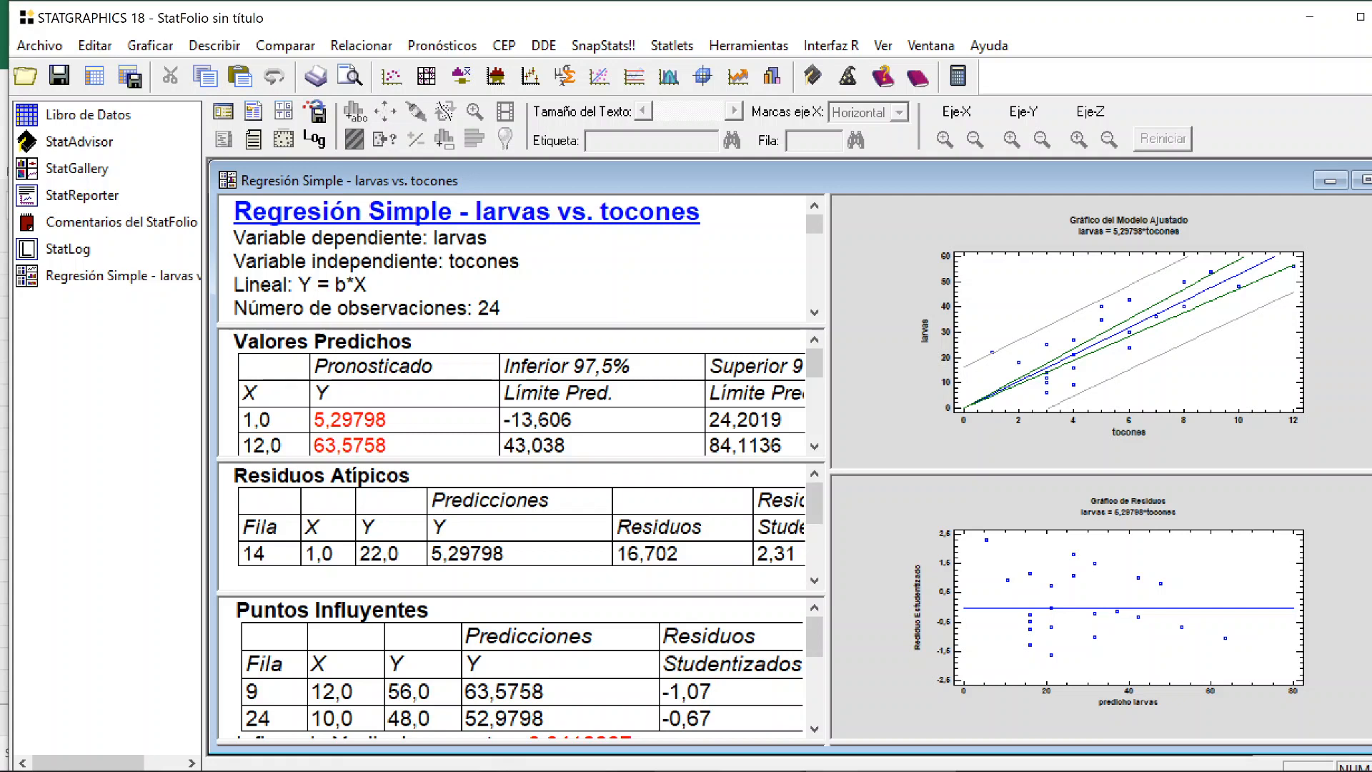
left_click(696, 770)
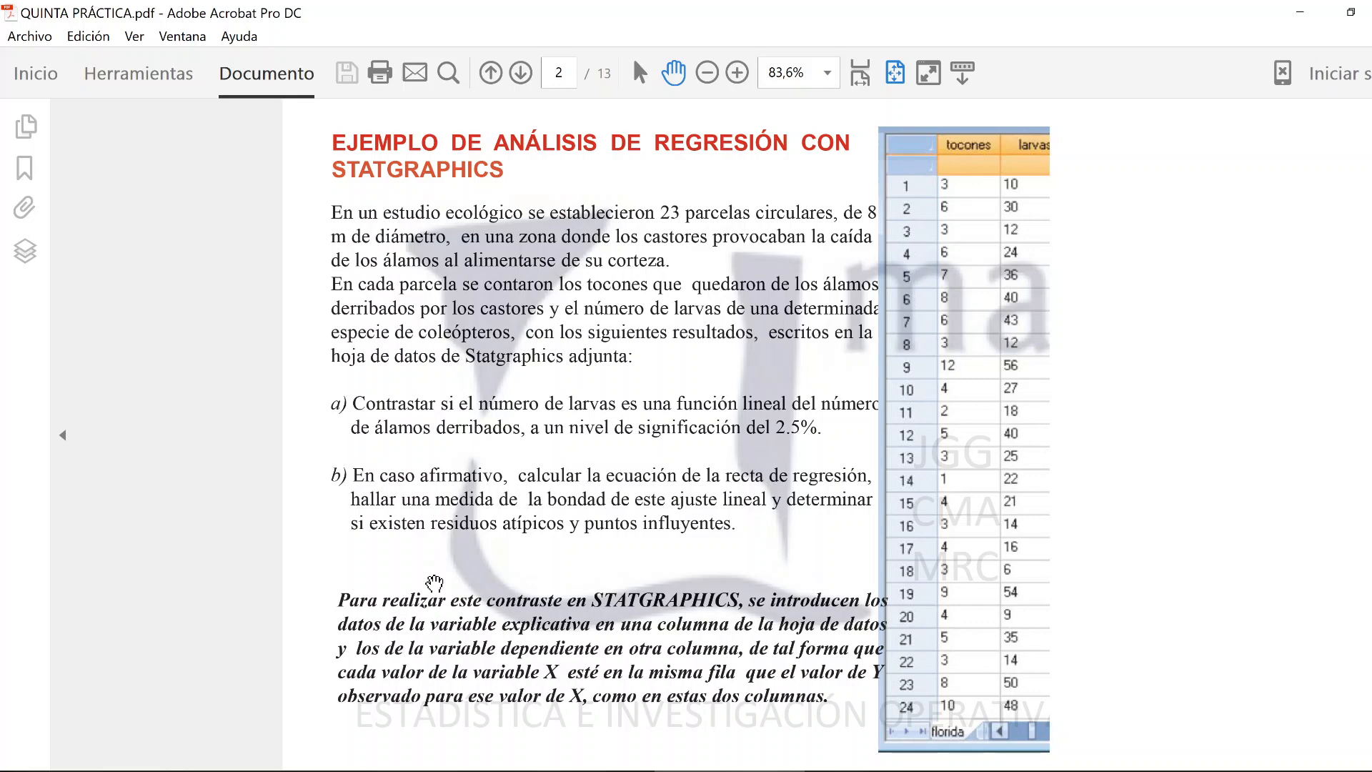
key("alt+Tab")
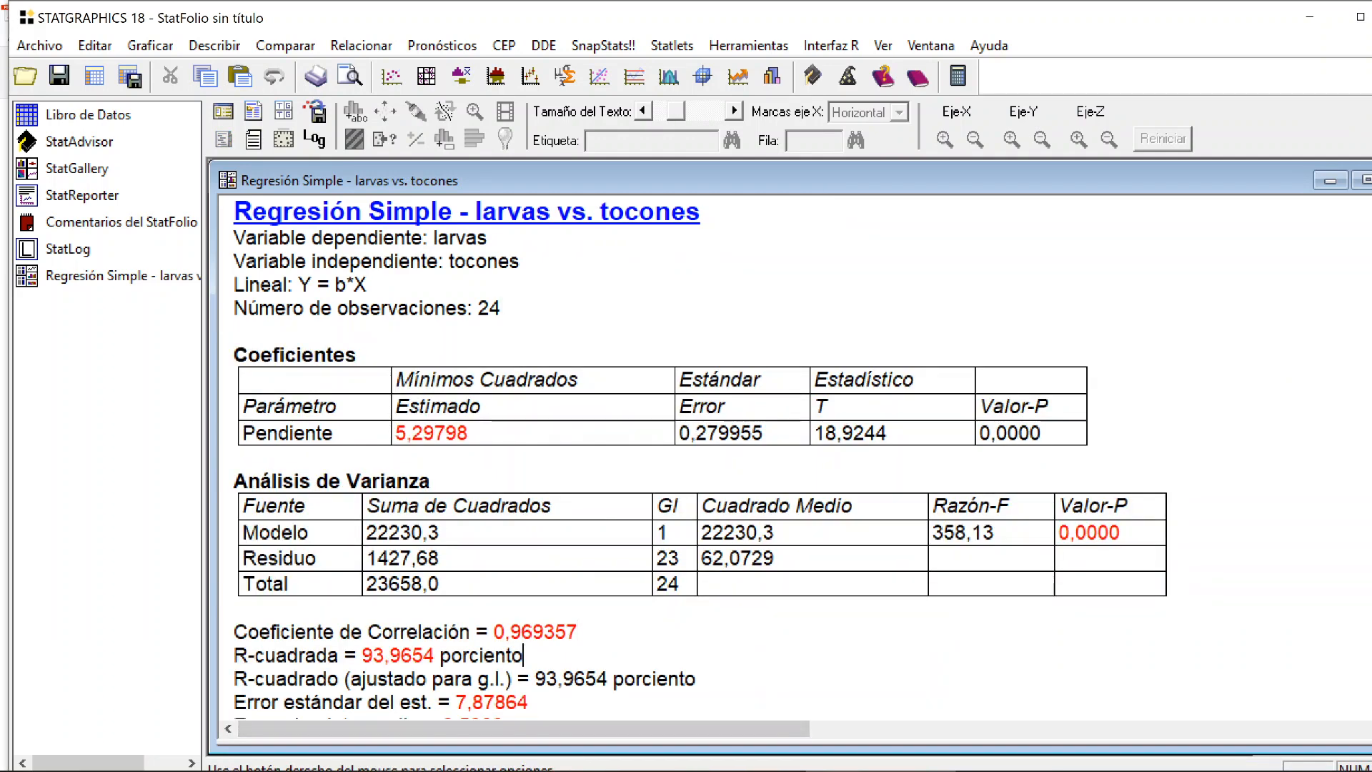
- Switch to QUINTA PRÁCTICA.pdf in Adobe Acrobat and review the worked tocones example through to the REGRESIÓN Y CORRELACIÓN example on page 7
mouse_move(655, 771)
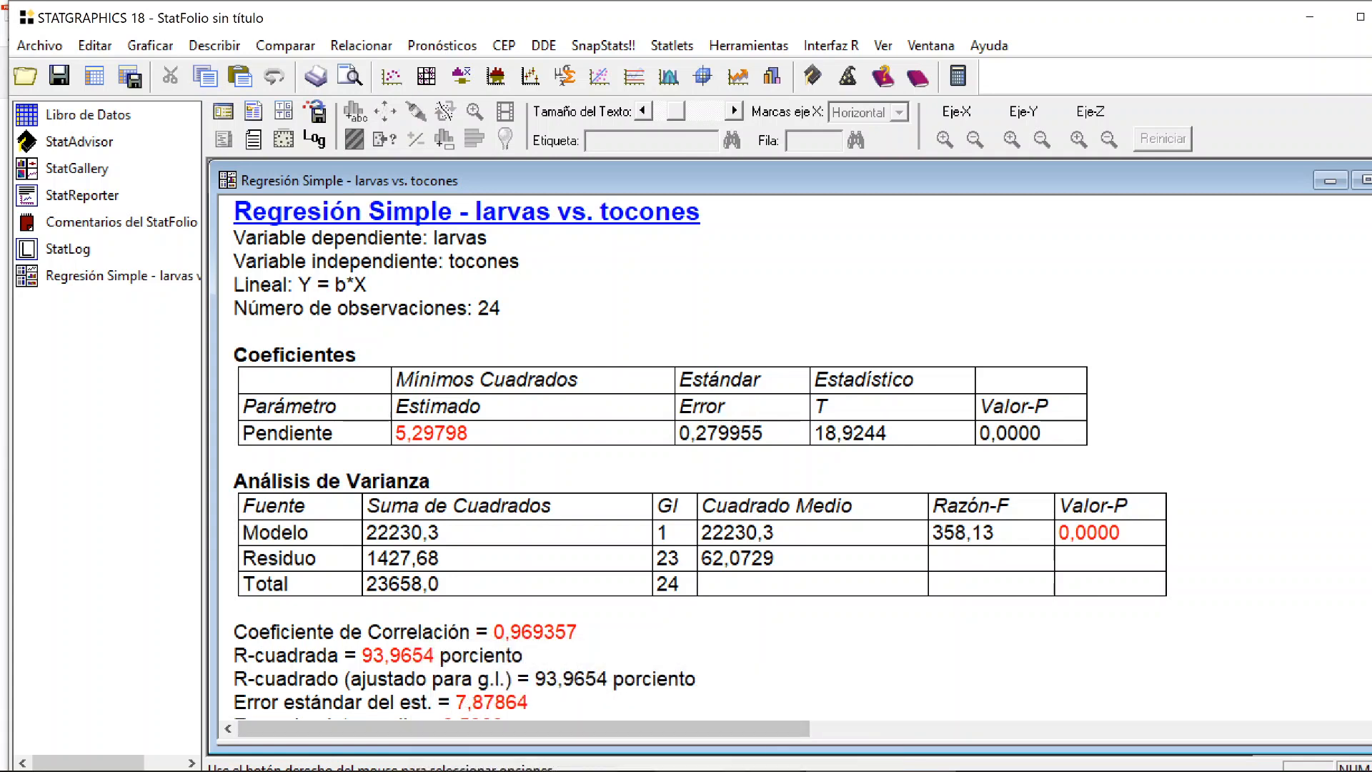
left_click(654, 771)
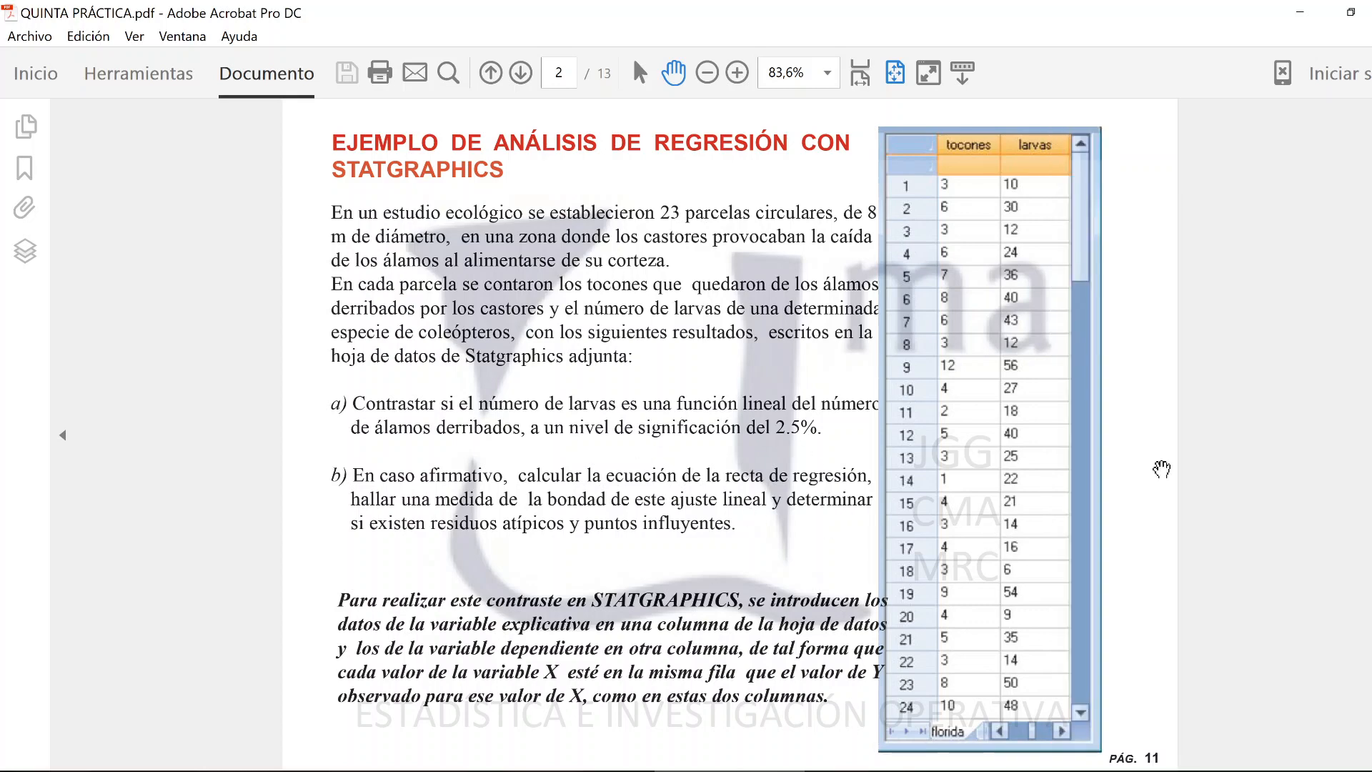
scroll(1161, 470, "down", 1)
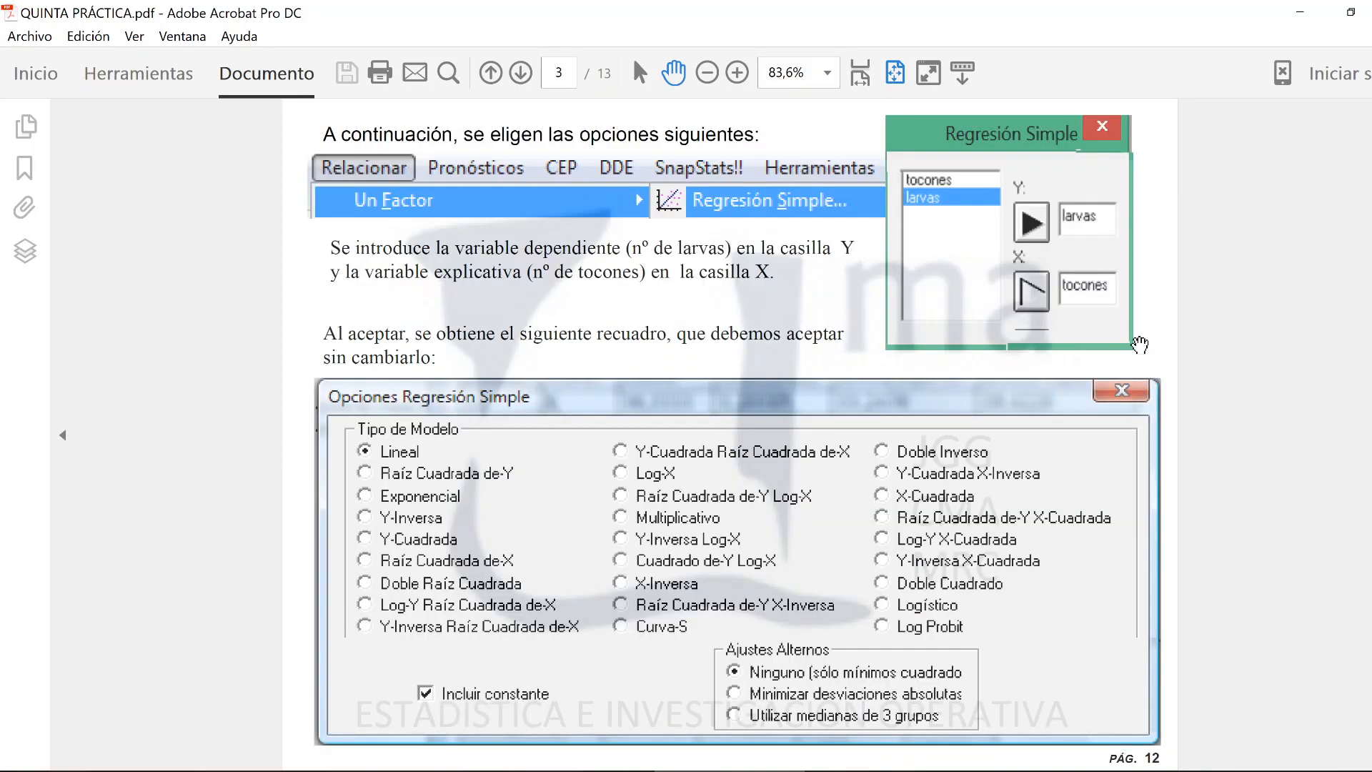
scroll(1131, 379, "down", 1)
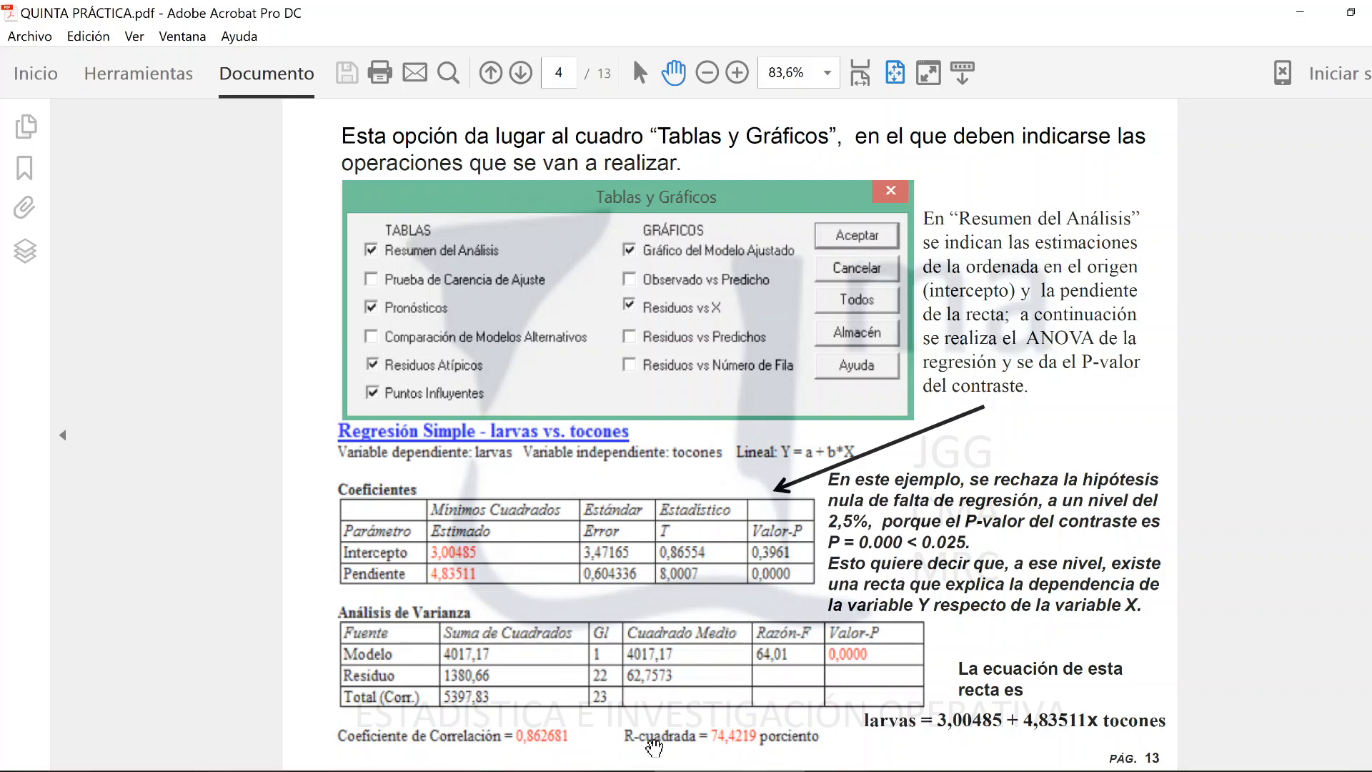
scroll(1166, 436, "down", 1)
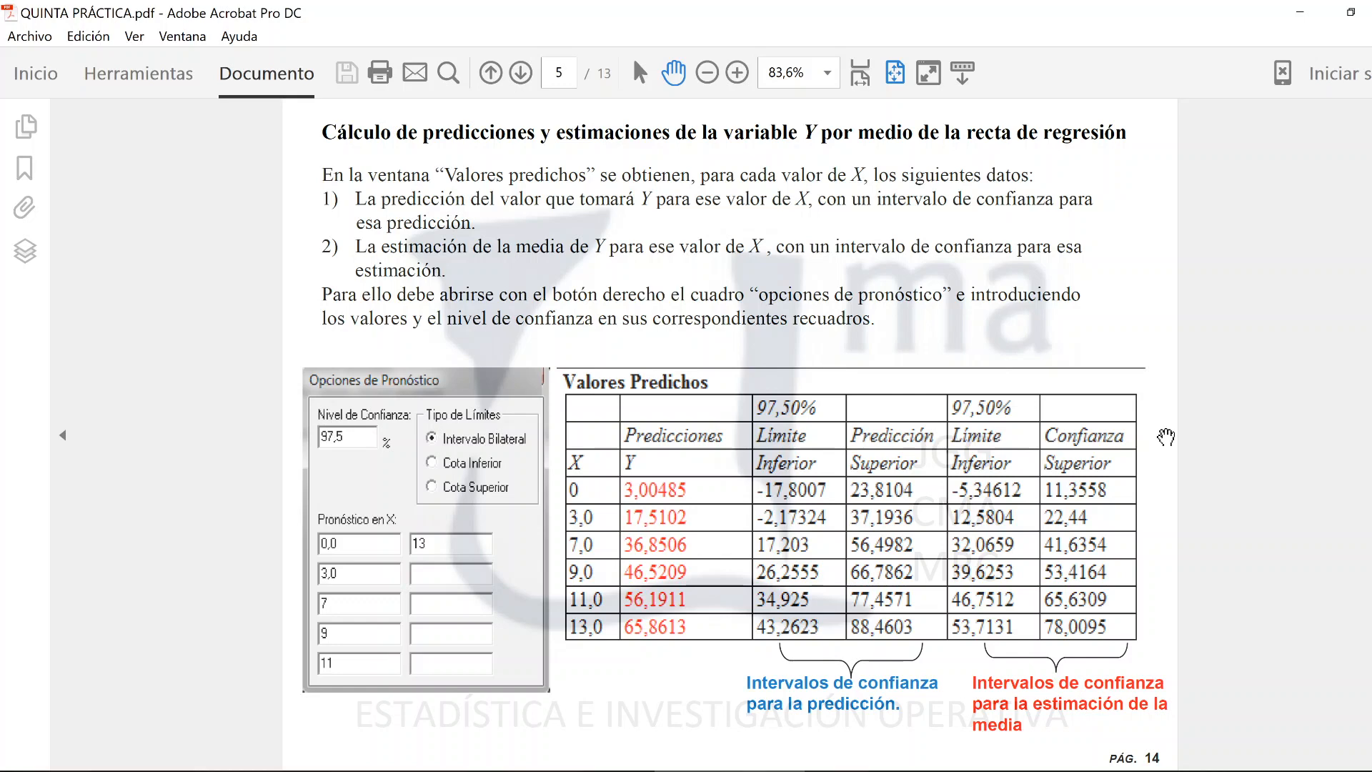
scroll(1166, 437, "down", 1)
scroll(1166, 437, "down", 1)
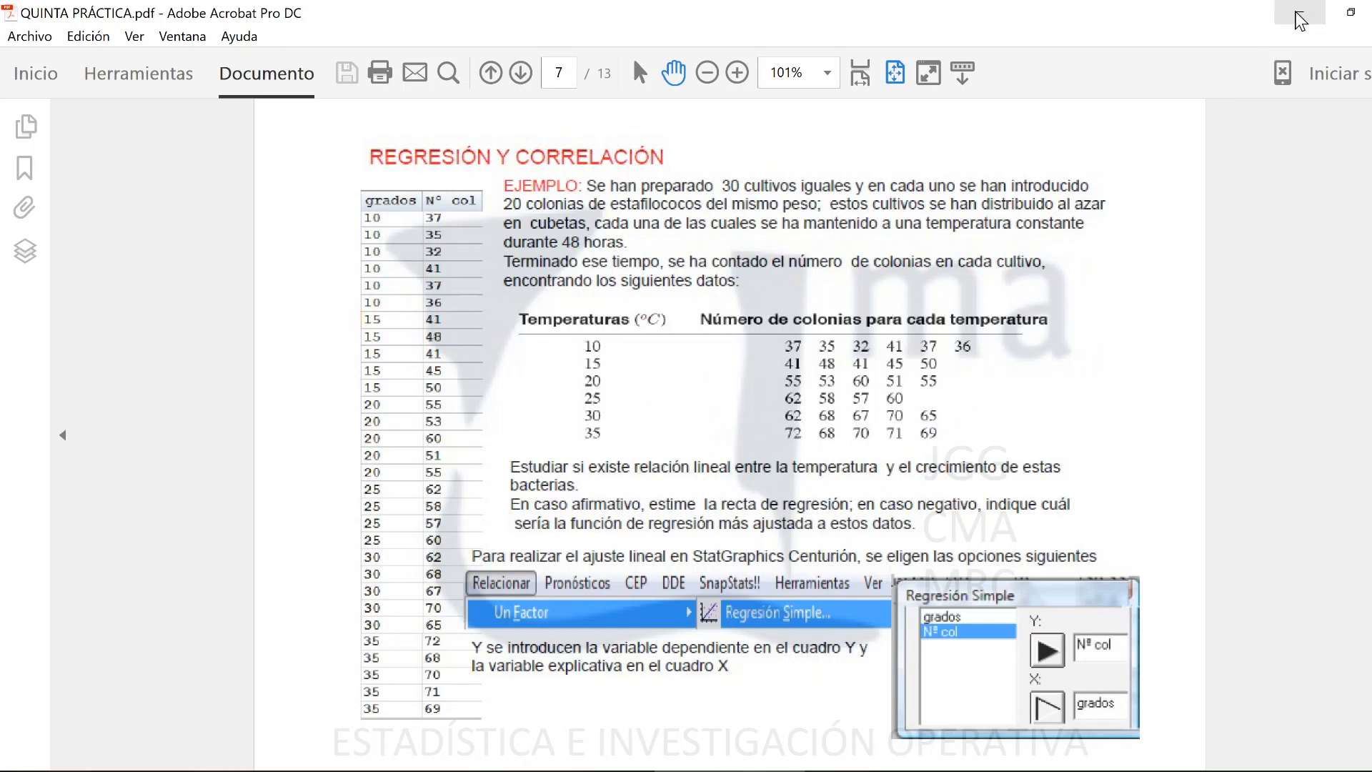
- Switch to the DatosP5 workbook in Excel and copy the grados and colonias values in cells C2:D31
left_click(1029, 771)
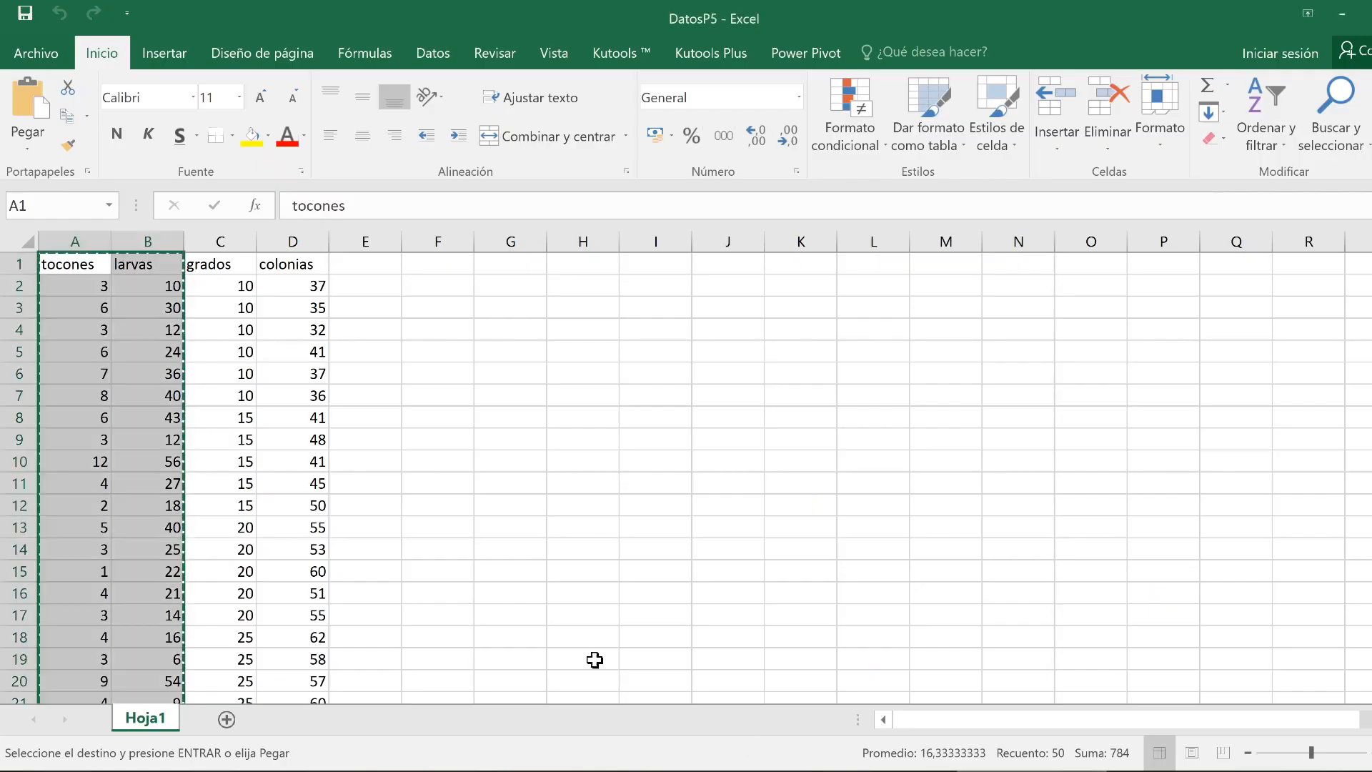
left_click(221, 258)
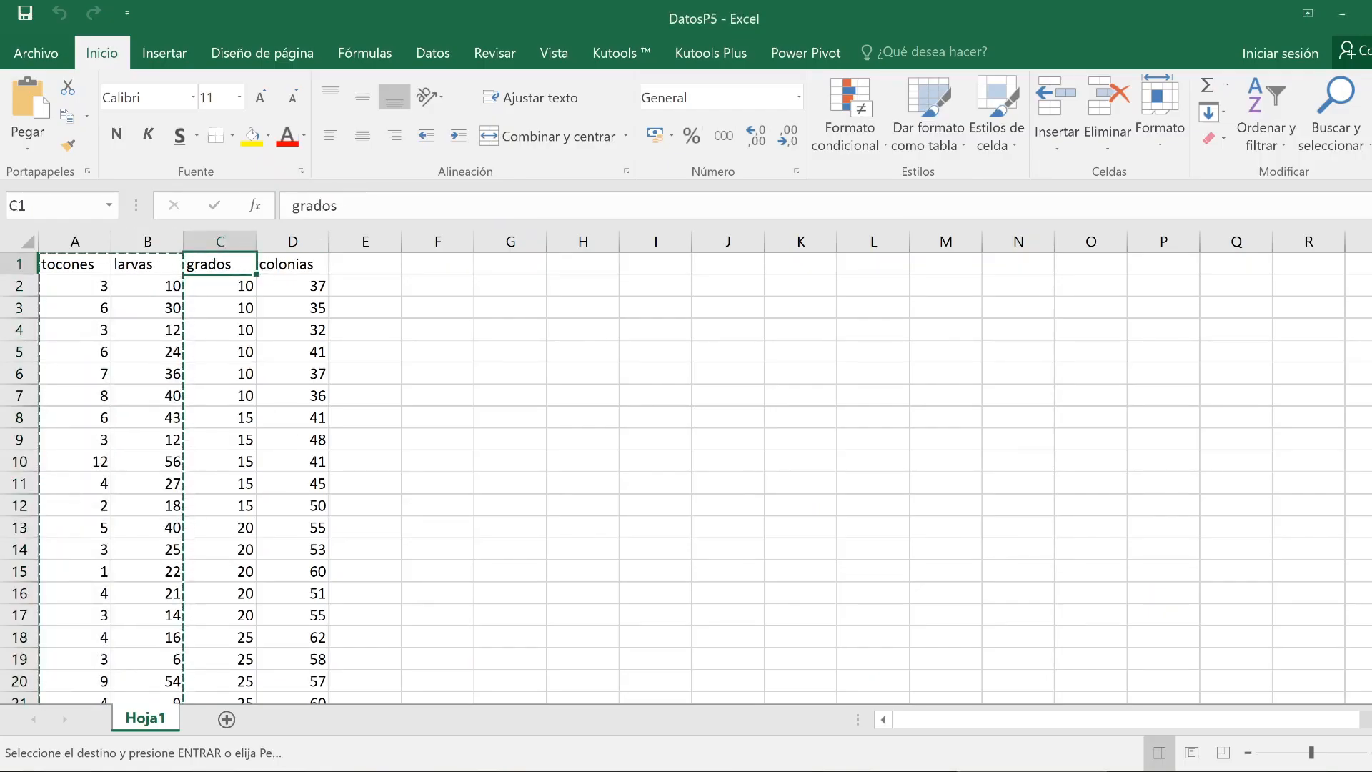
left_click_drag(214, 285, 299, 667)
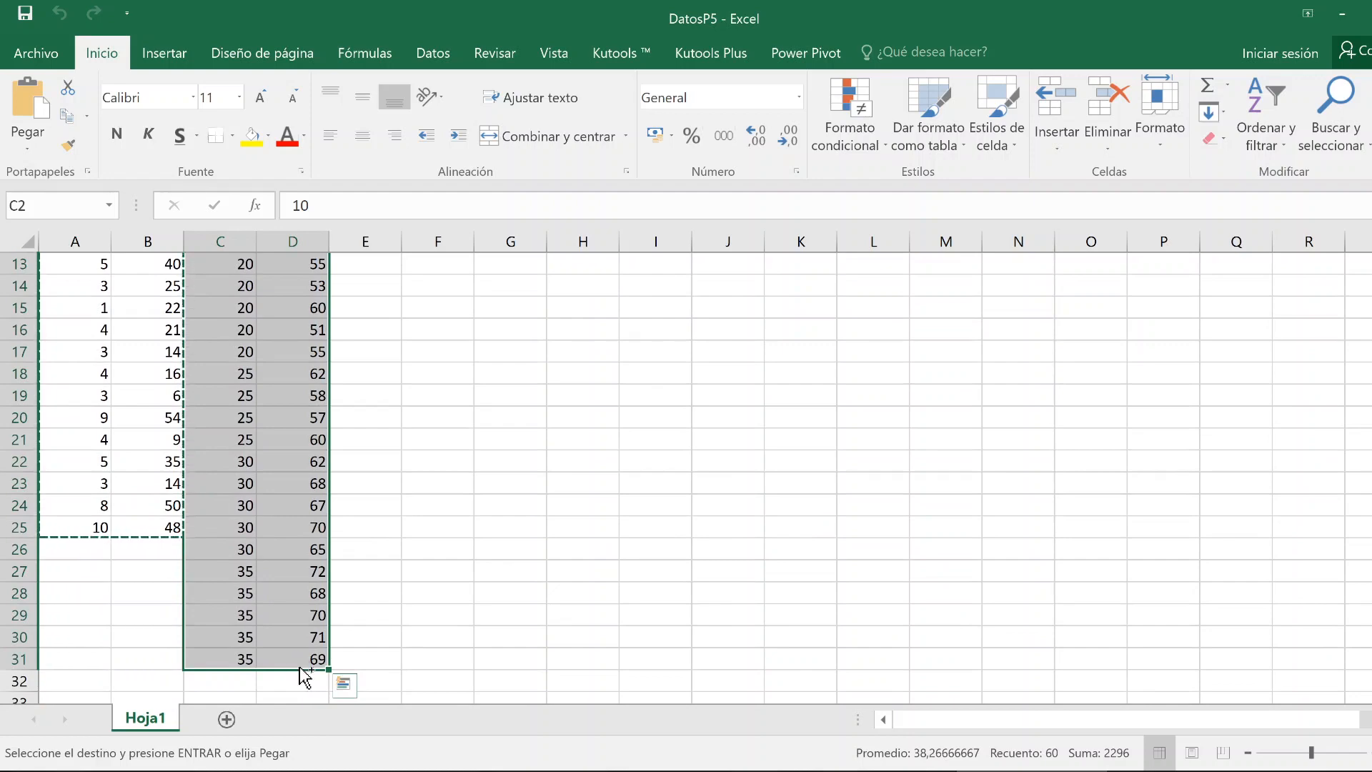
key("ctrl+c")
- Switch to STATGRAPHICS and paste the copied values into the Libro de Datos, starting at row 1 of Col_4
key("alt+Tab")
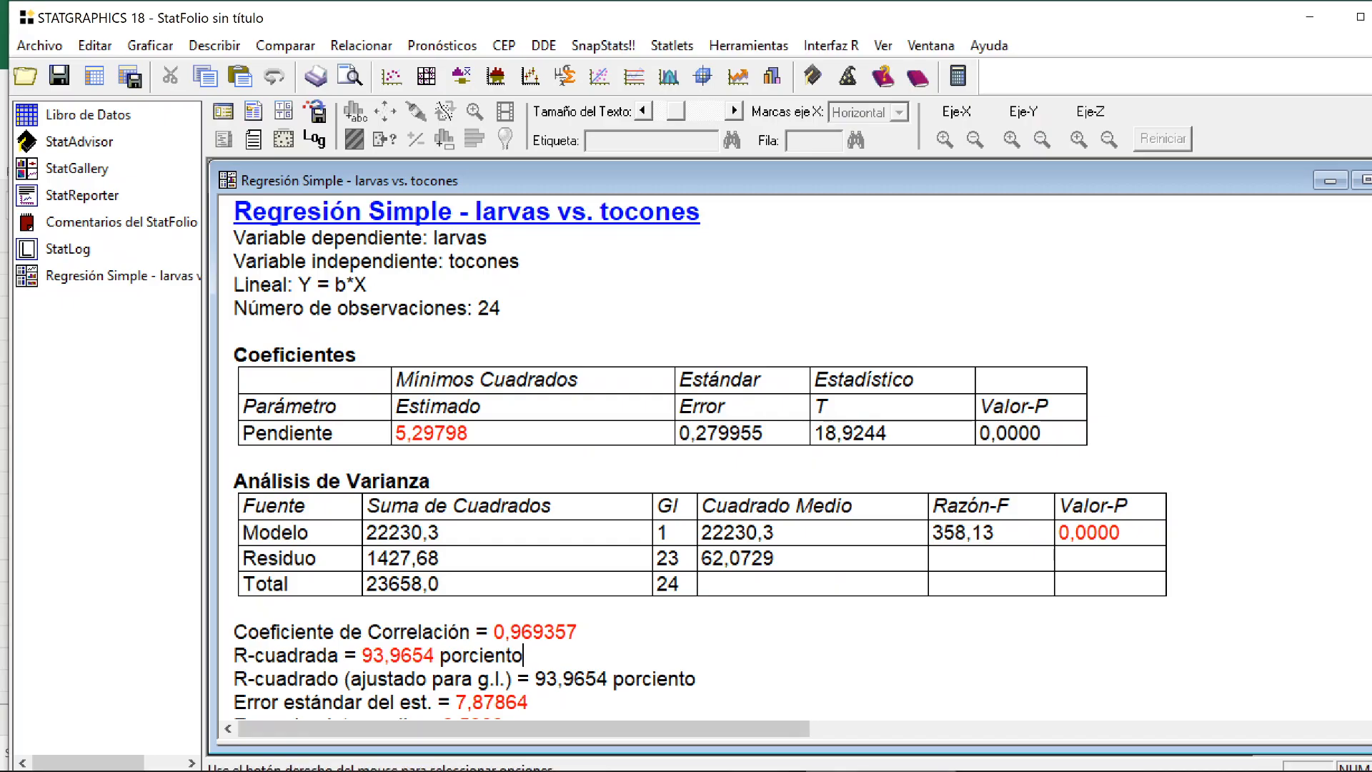
left_click(118, 125)
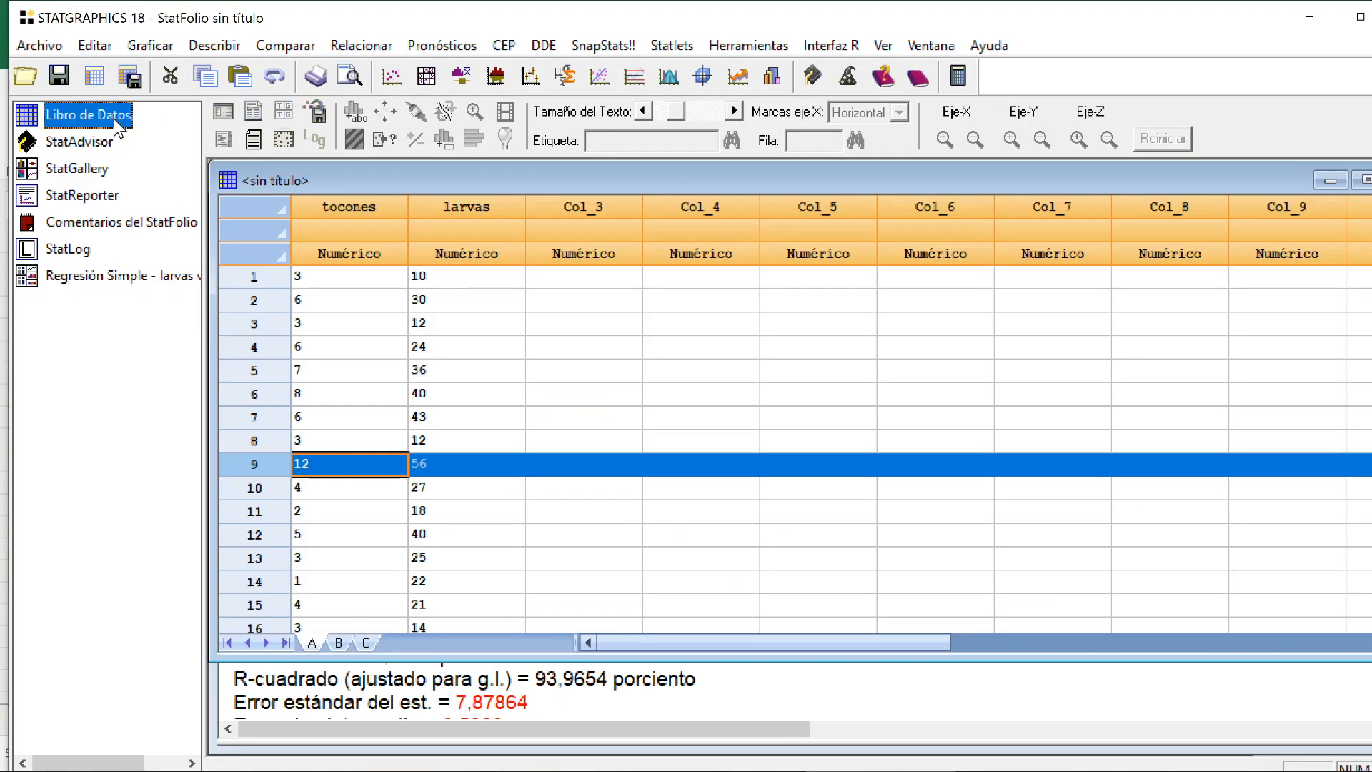
left_click(651, 280)
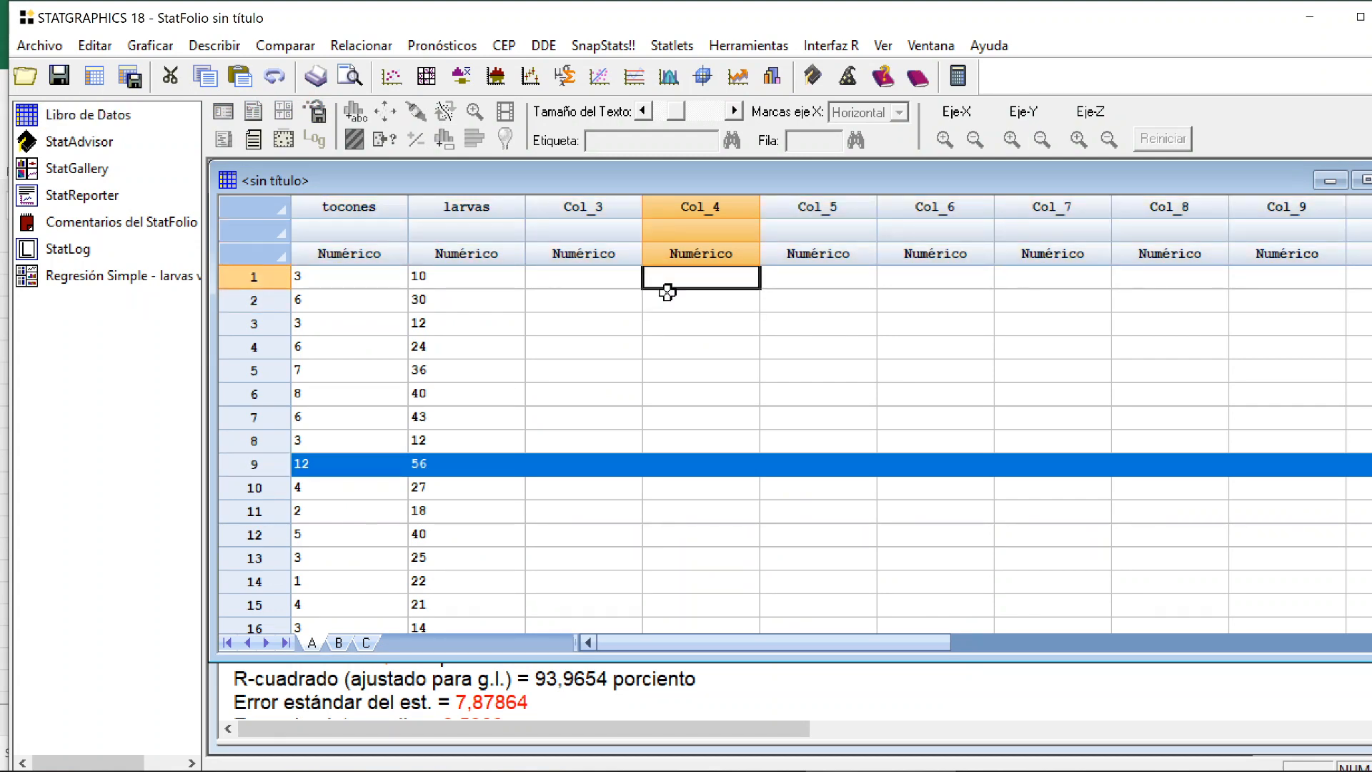
key("ctrl+v")
- Rename column Col_4 as Temperatura and column Col_5 as Colonias
double_click(670, 208)
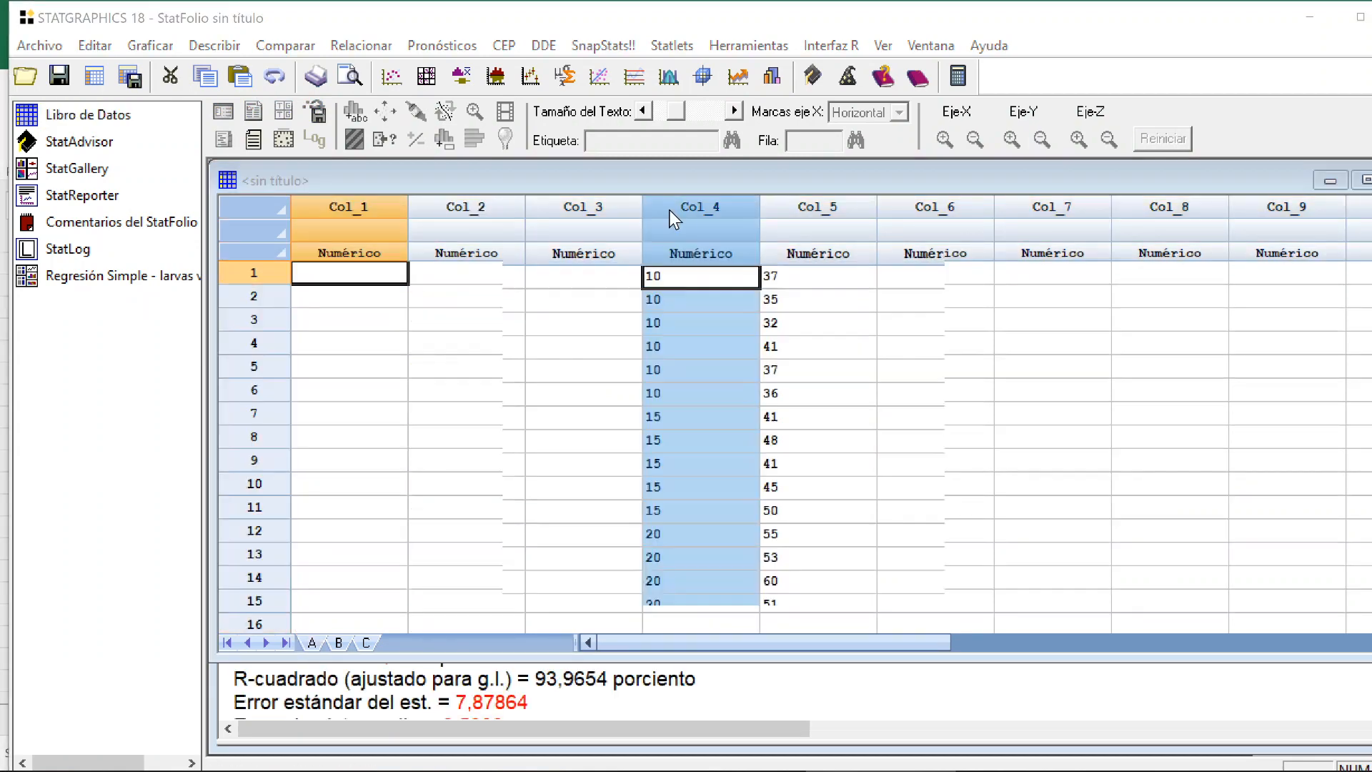
type("T")
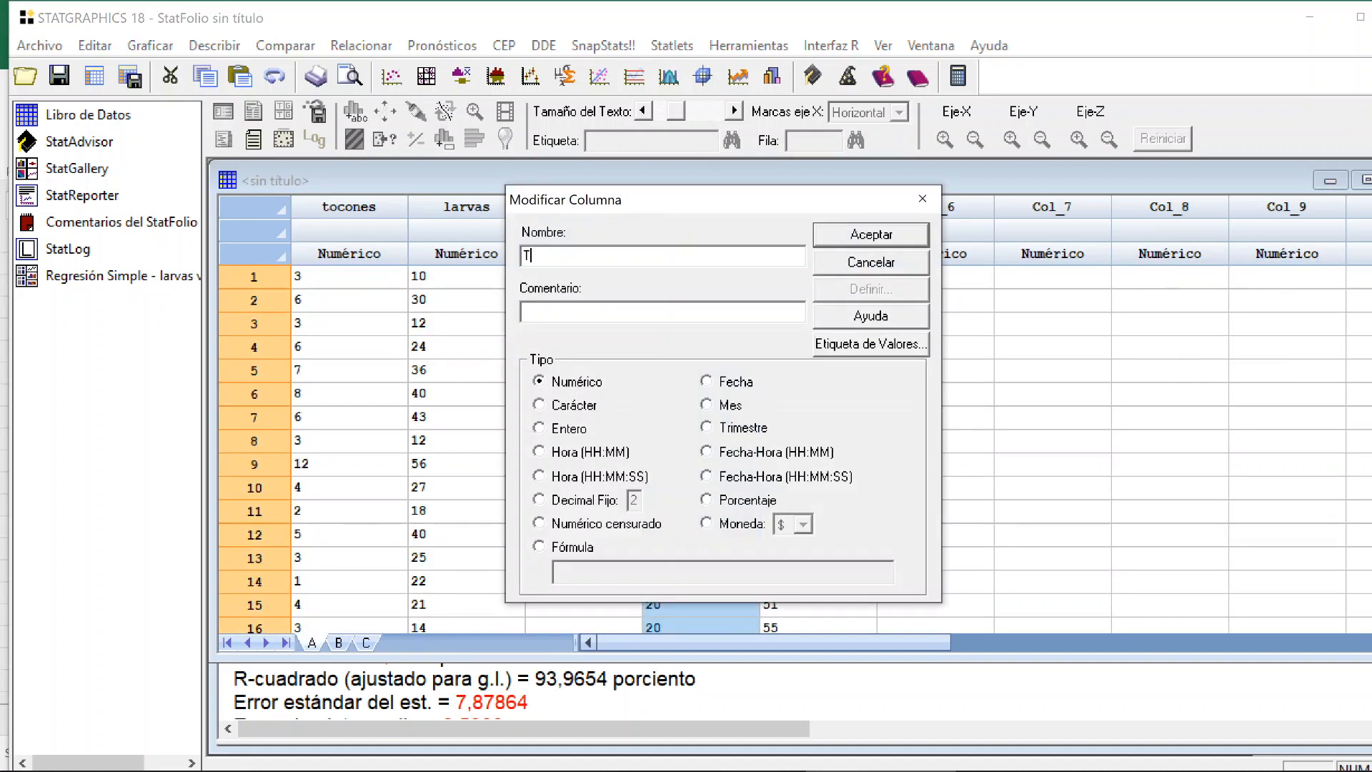
type("emperatura")
left_click(868, 236)
double_click(796, 207)
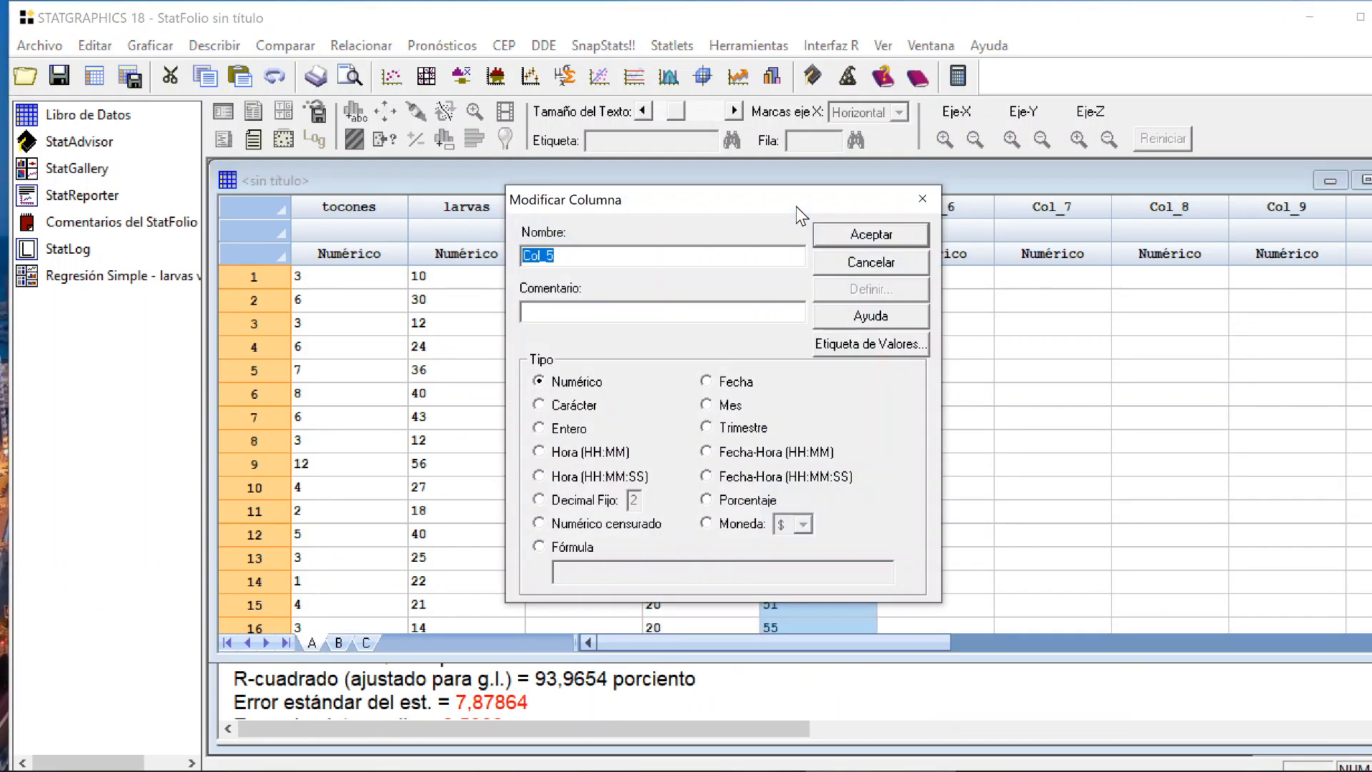
type("Colonias")
left_click(849, 235)
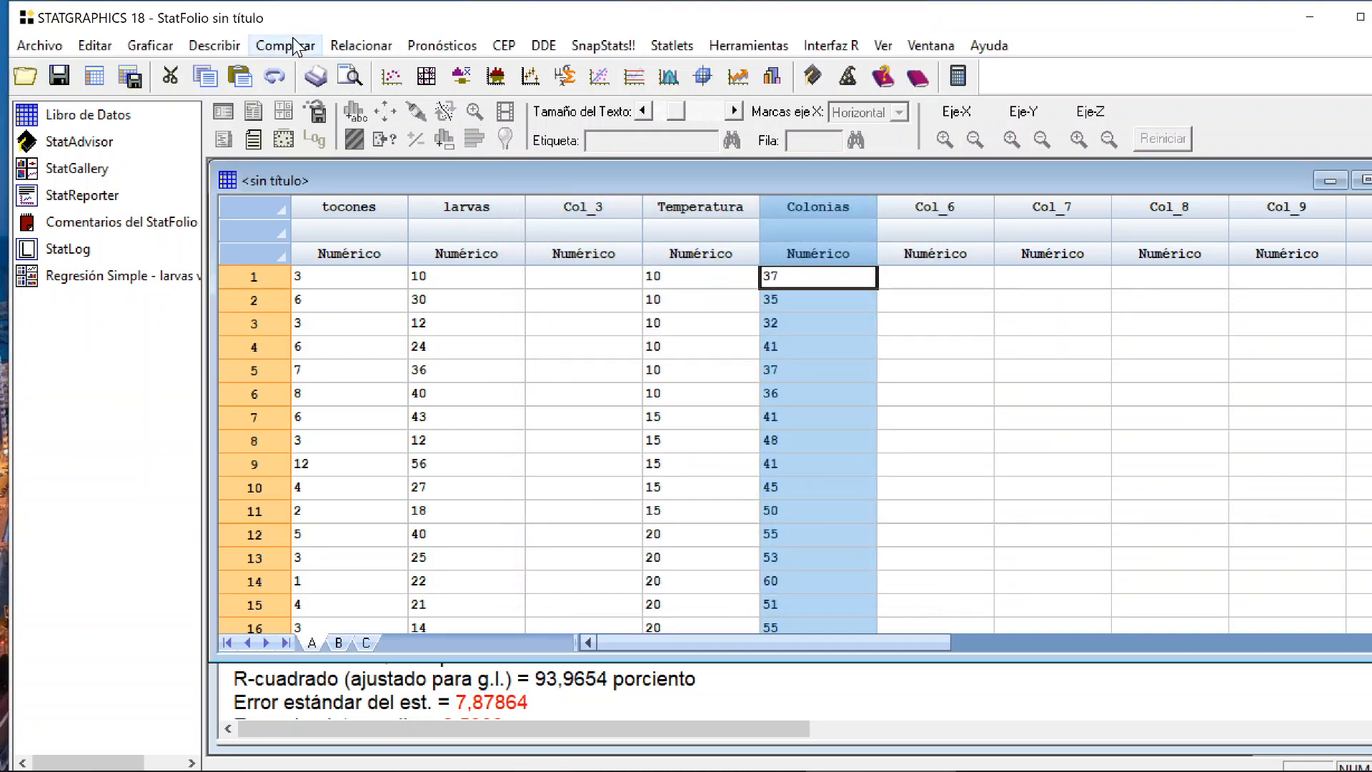
- Set up a Regresión Simple with Colonias as Y and Temperatura as X, keeping the Lineal model with constant
left_click(336, 45)
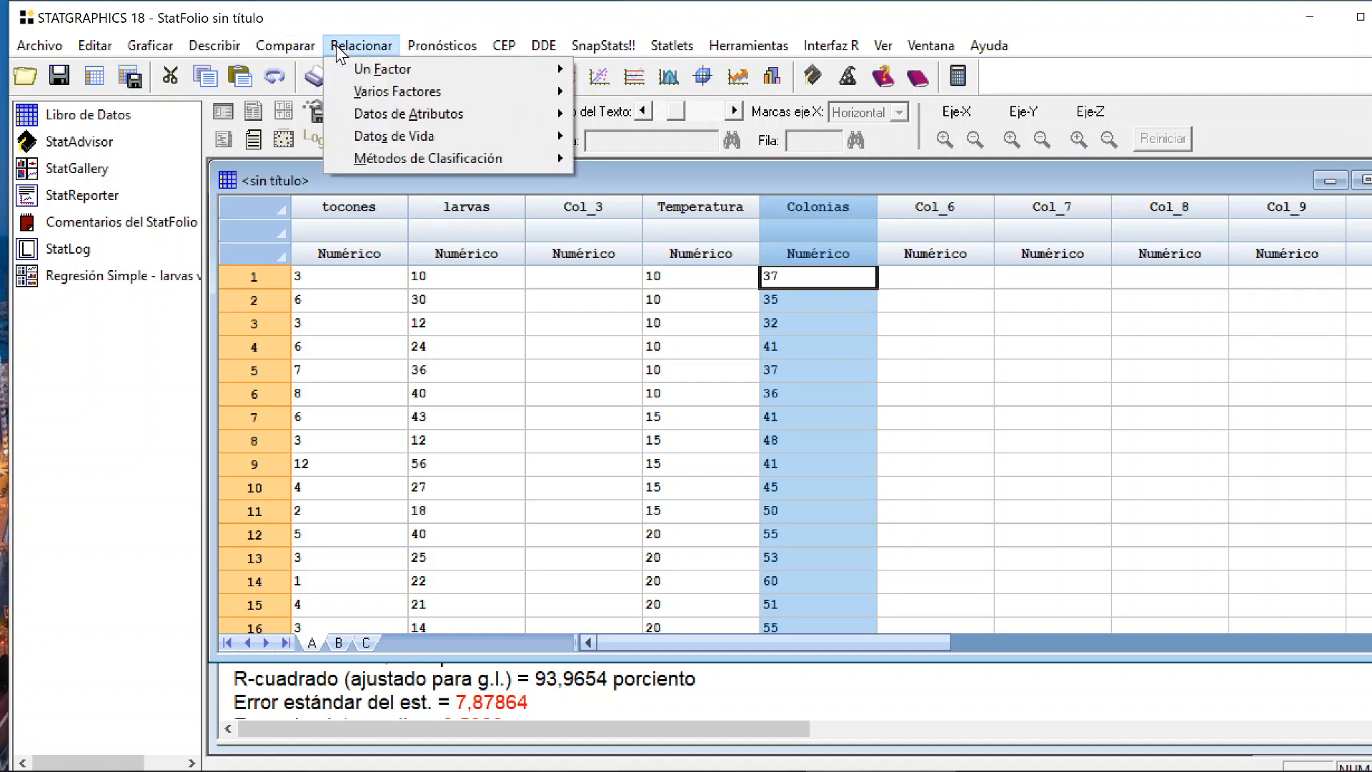
mouse_move(447, 70)
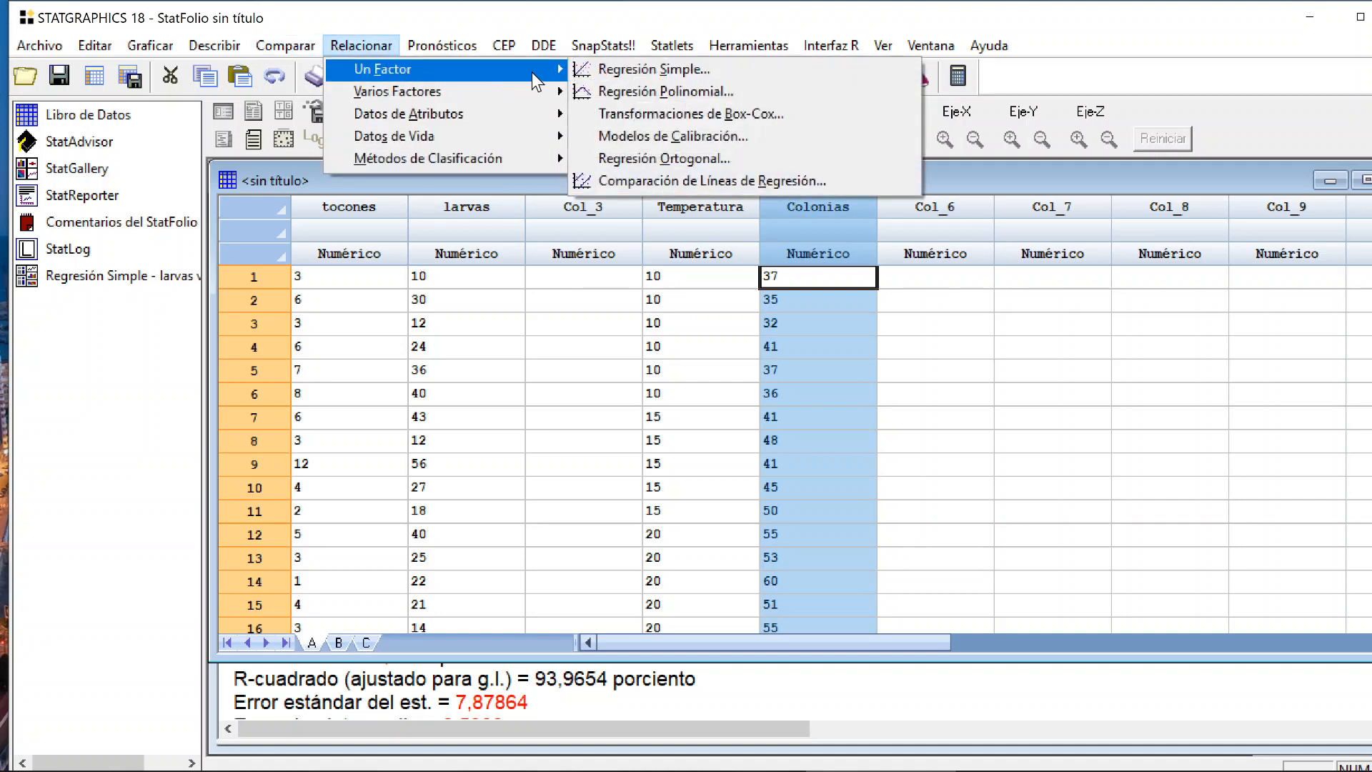
left_click(613, 75)
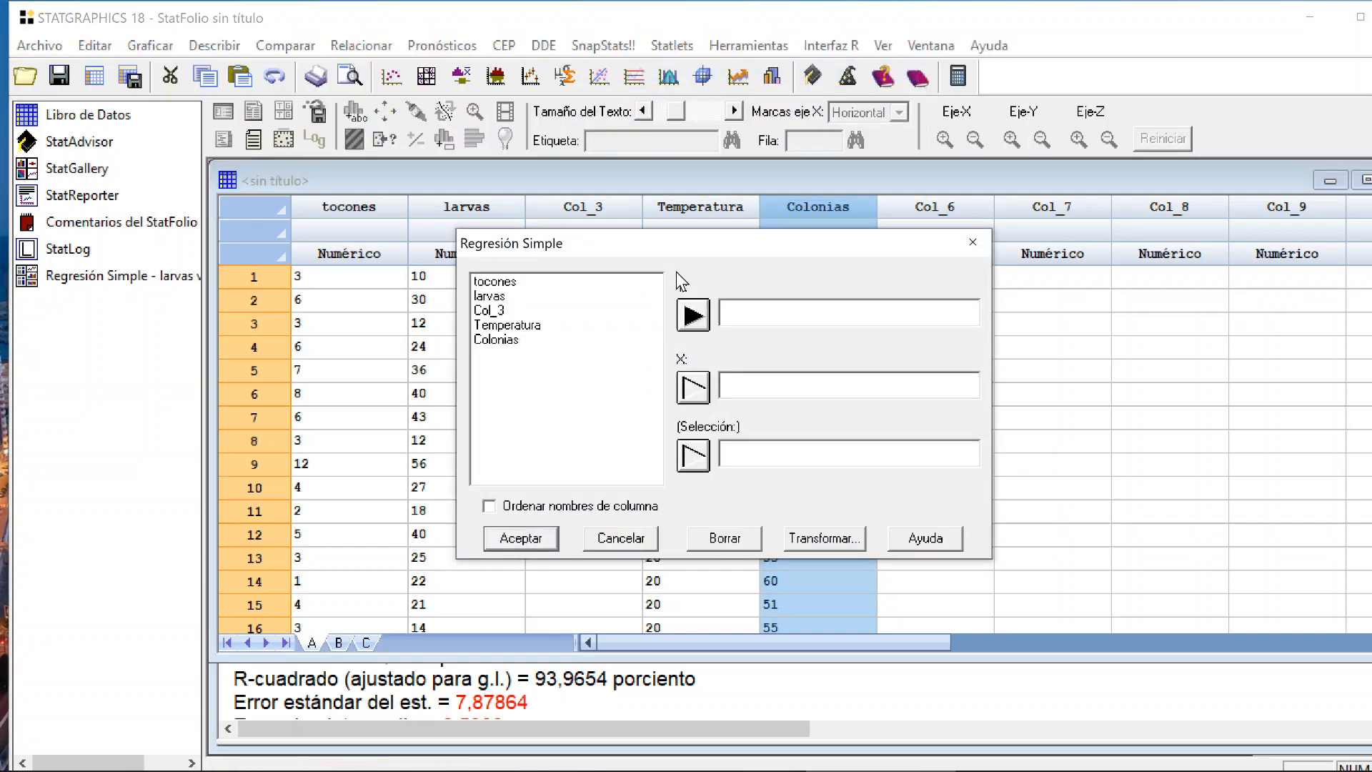
left_click(496, 340)
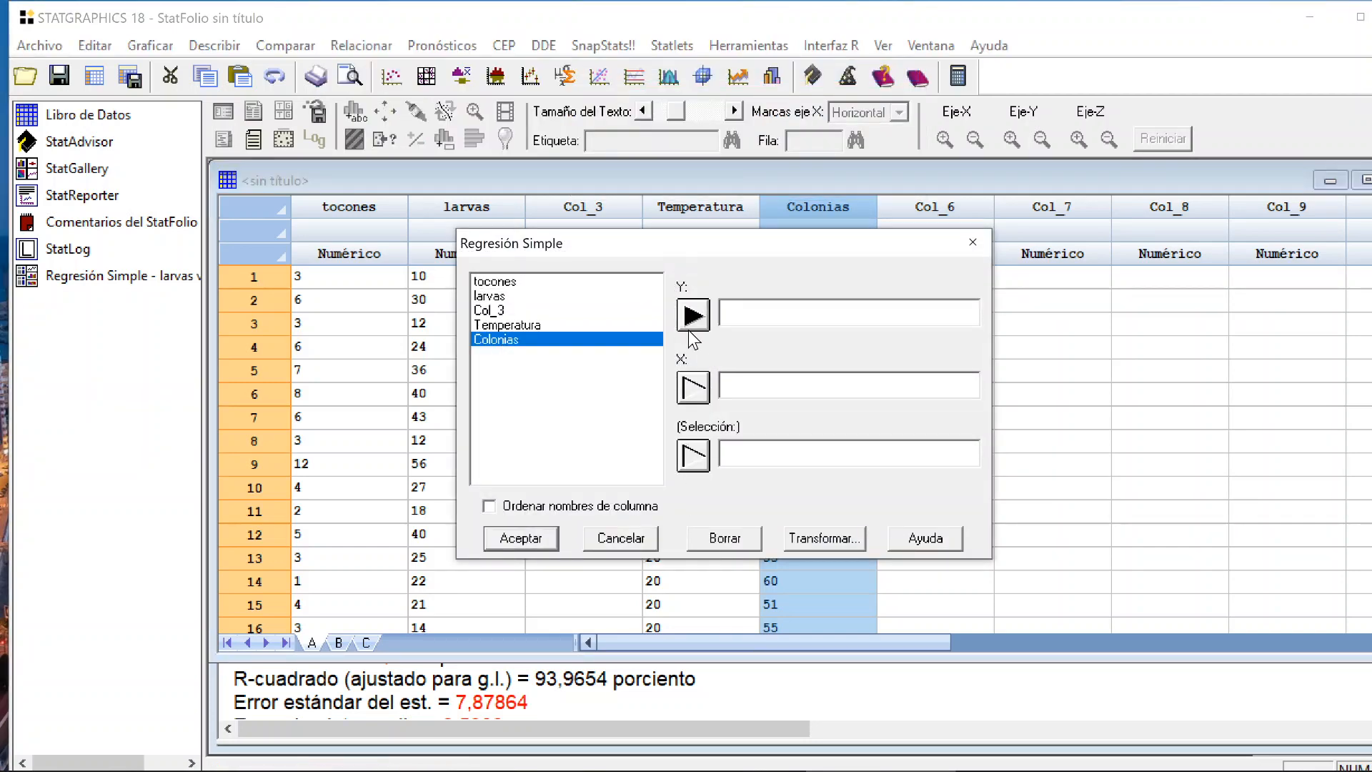
left_click(690, 325)
left_click(538, 325)
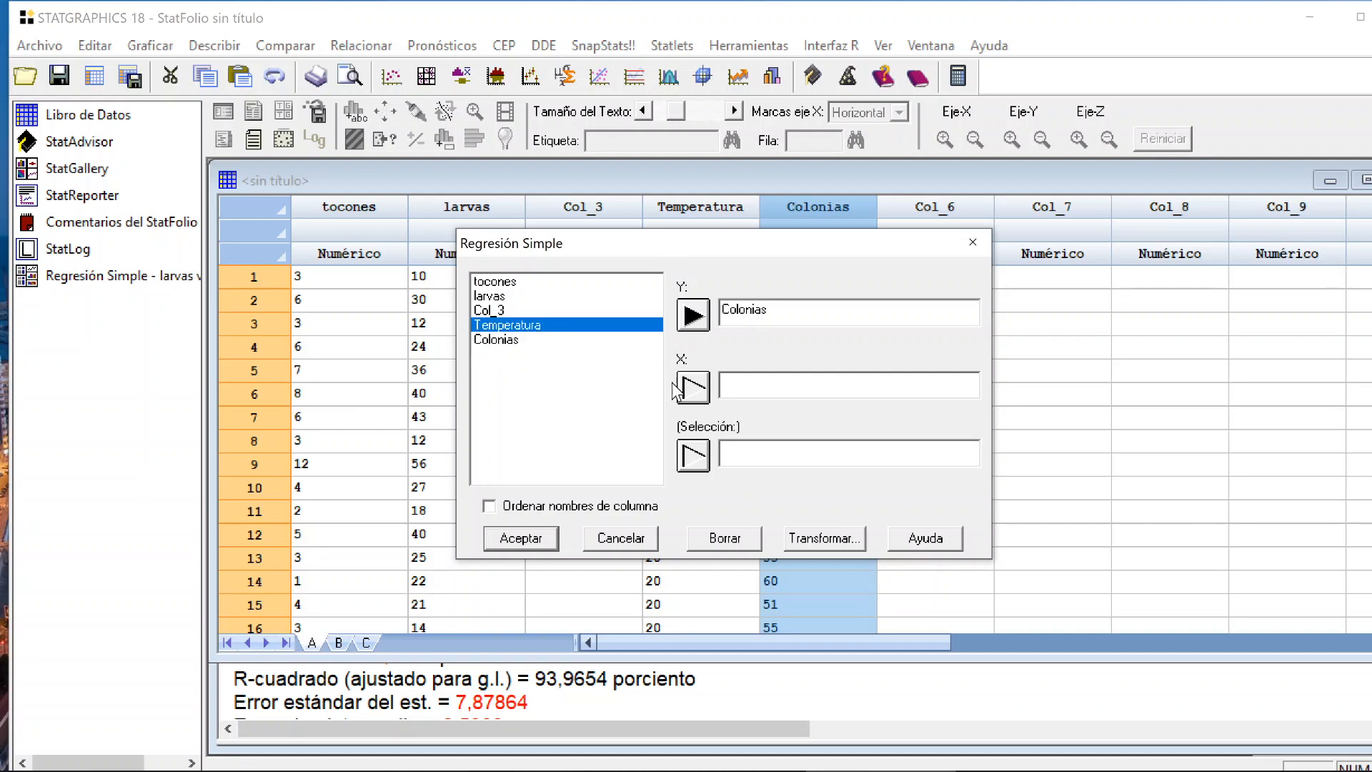
left_click(689, 400)
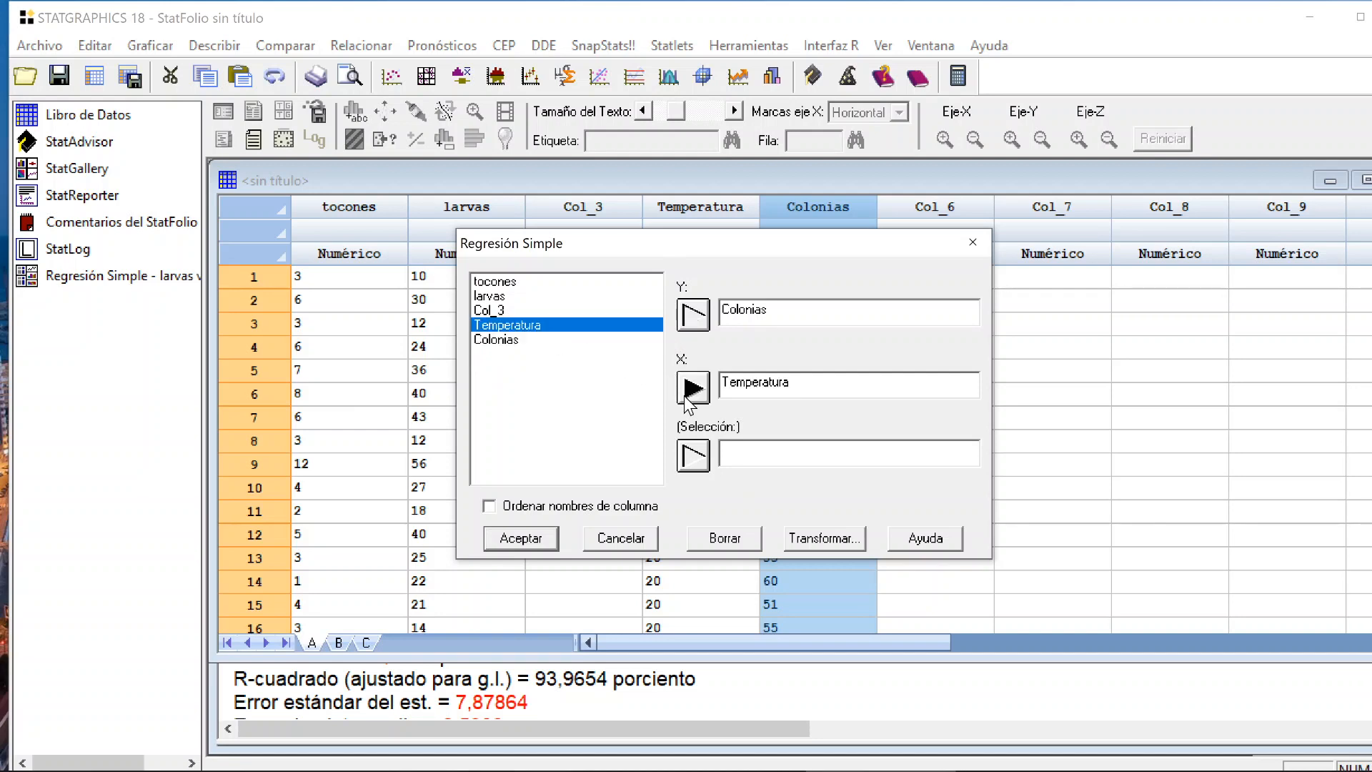
left_click(546, 541)
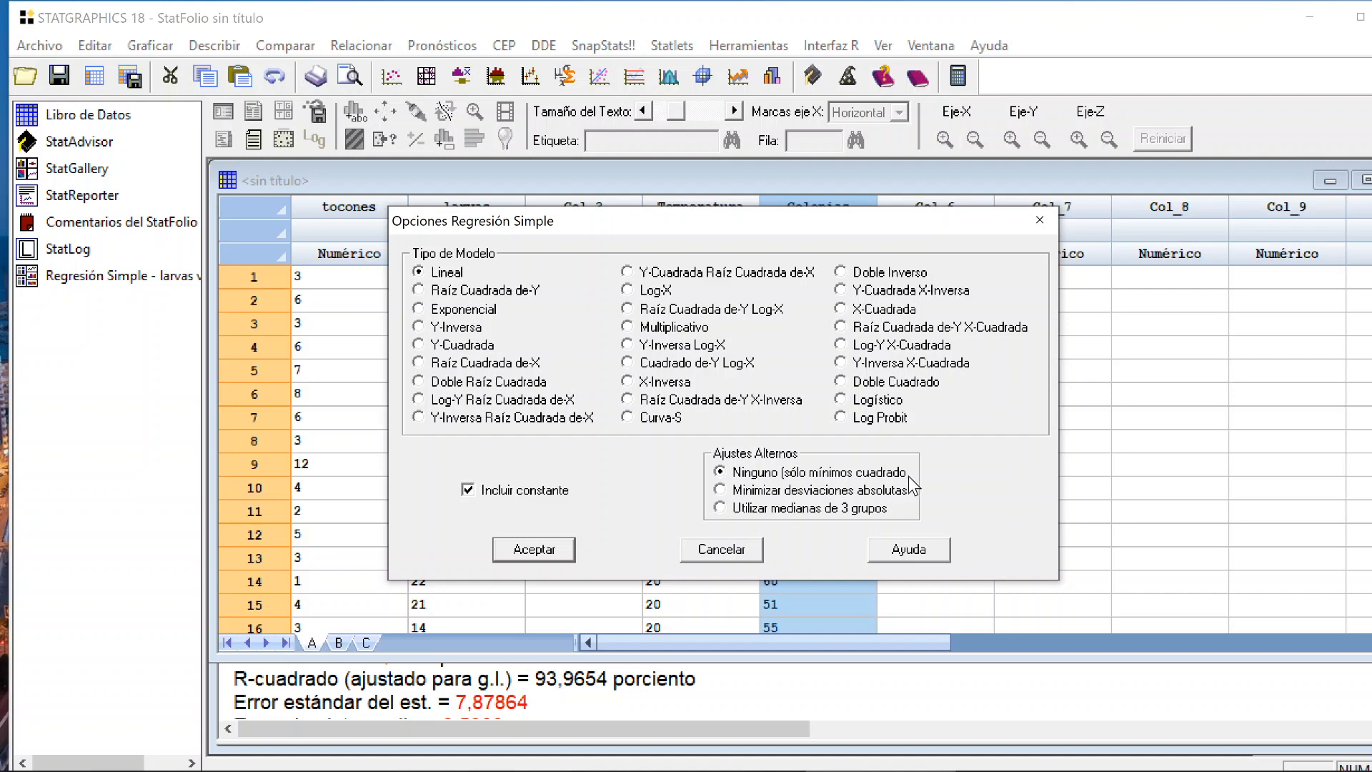
left_click(551, 547)
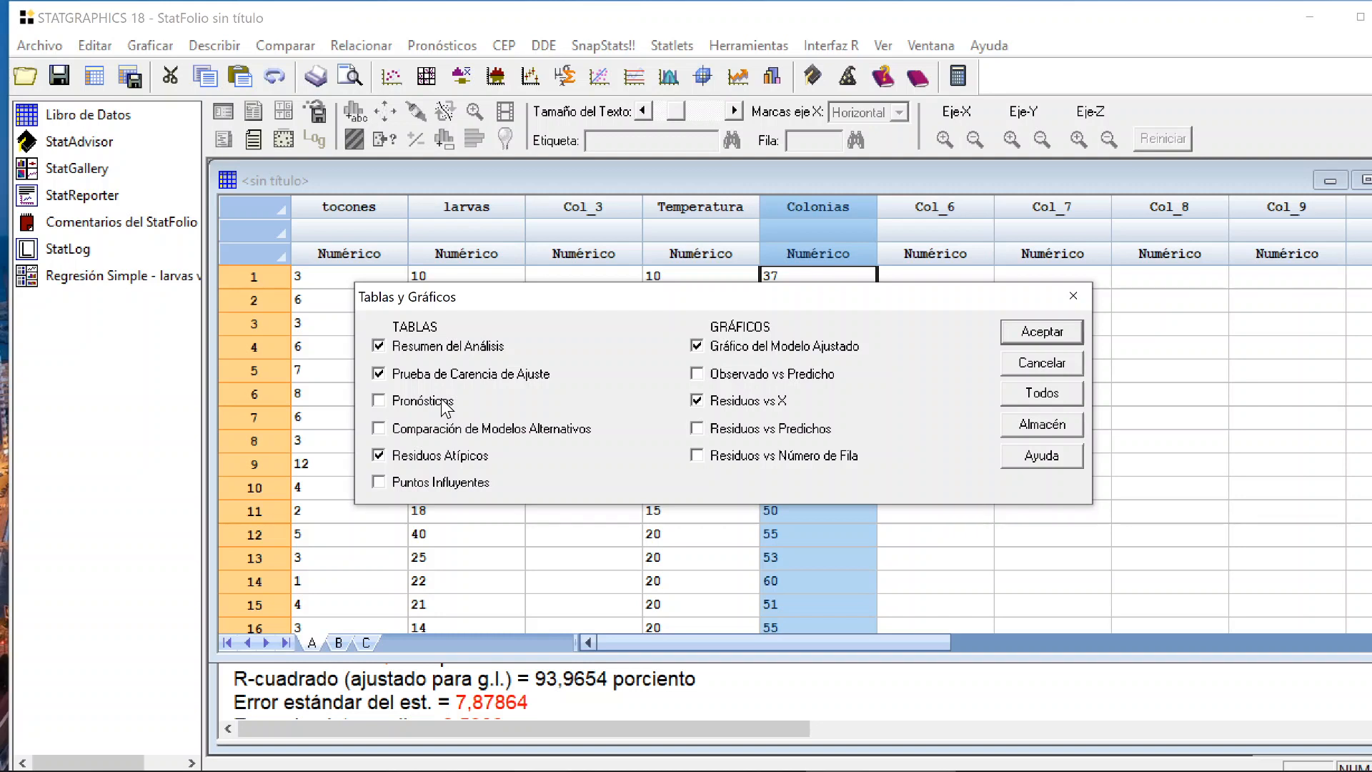
- Add the Pronósticos, Comparación de Modelos Alternativos and Puntos Influyentes tables, replace Residuos vs X with Residuos vs Predichos, and generate the analysis
left_click(442, 401)
left_click(457, 486)
left_click(779, 404)
left_click(1025, 335)
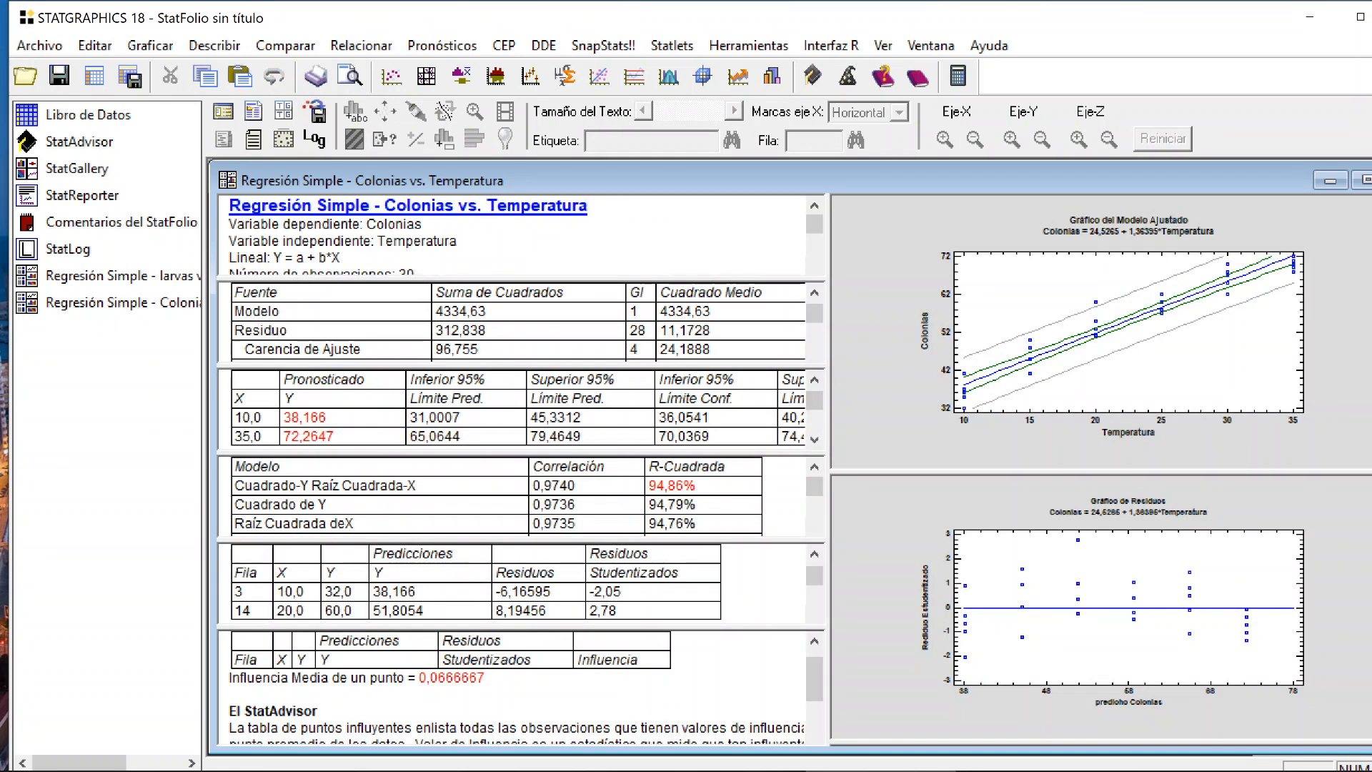
- Enlarge the Resumen del Análisis for Colonias vs. Temperatura and examine the Intercepto and Pendiente estimates
double_click(340, 257)
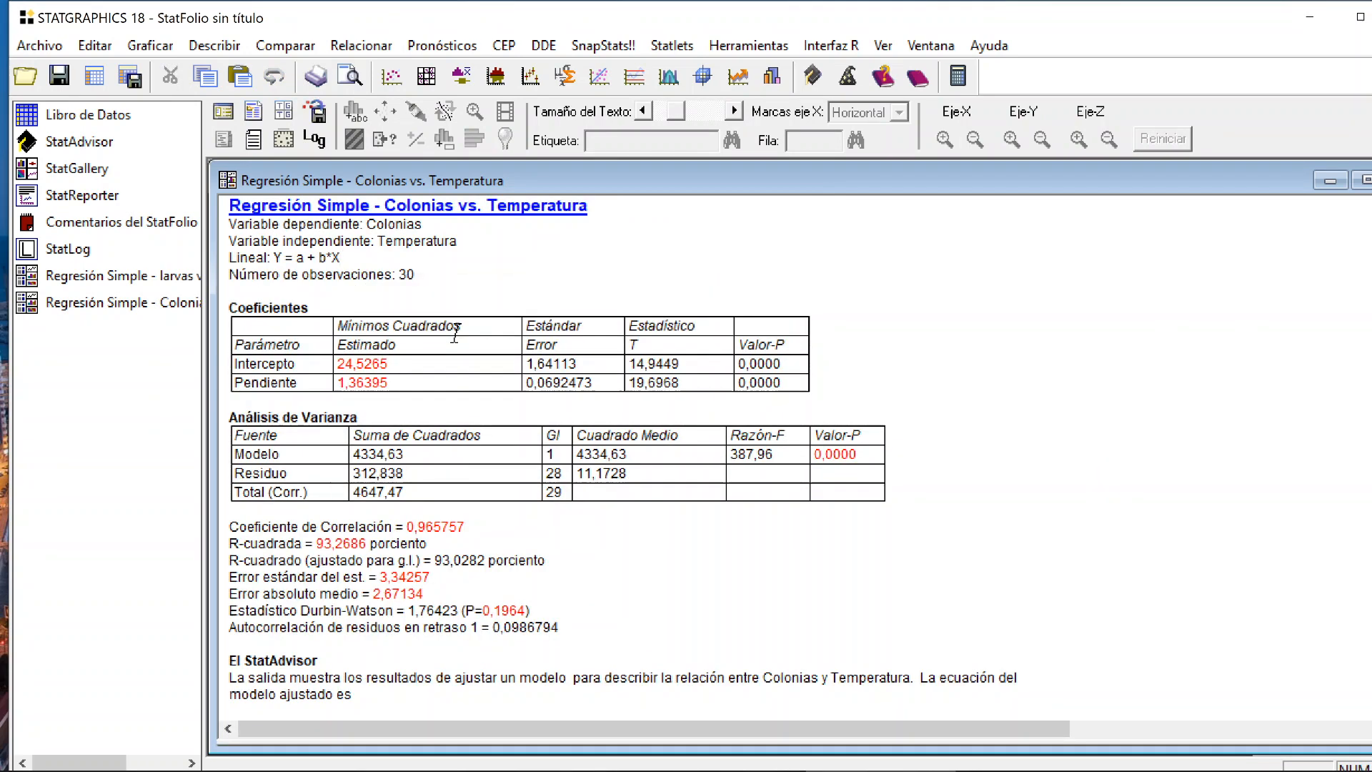
scroll(456, 333, "up", 2)
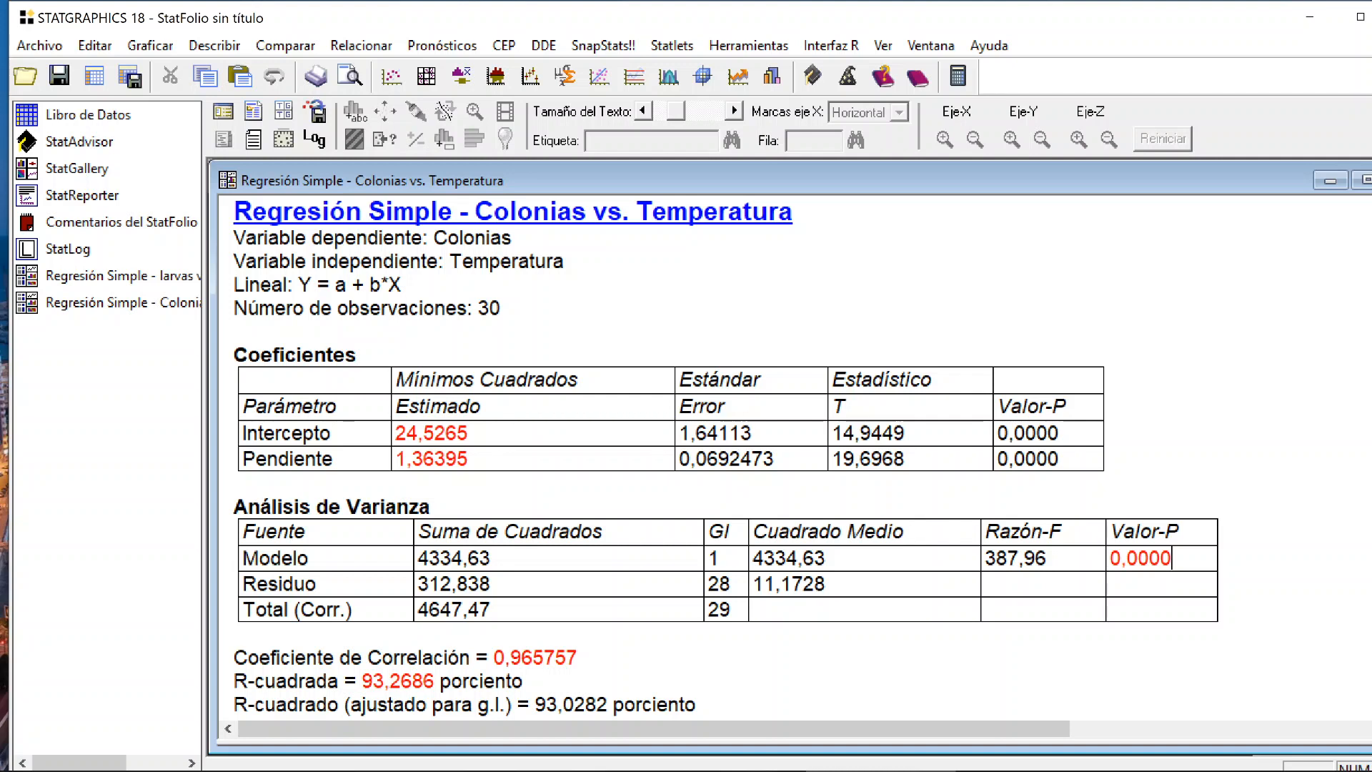
left_click(470, 459)
left_click(470, 458)
scroll(725, 457, "down", 4)
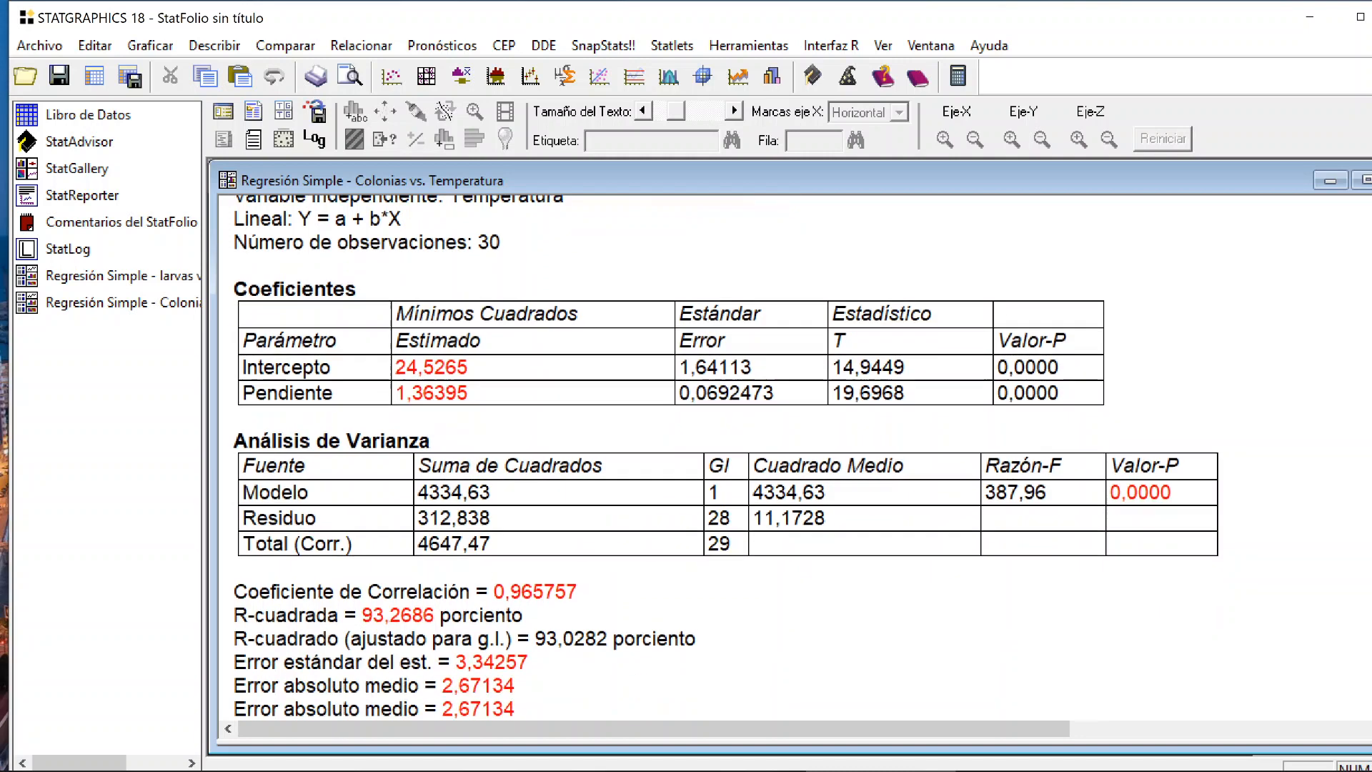
- Examine the fitted model equation in the StatAdvisor text and compare its Temperatura coefficient with the Pendiente estimate
left_click_drag(643, 643, 415, 596)
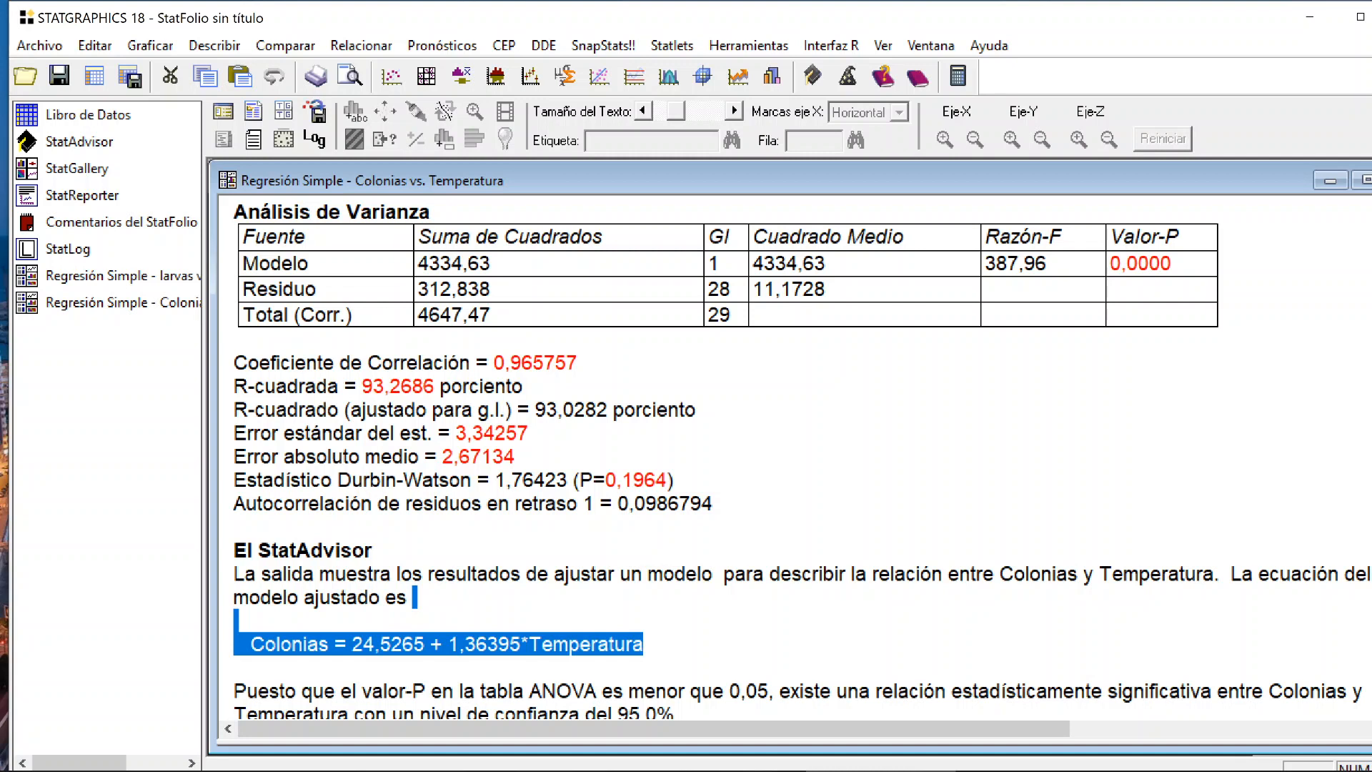
left_click(524, 636)
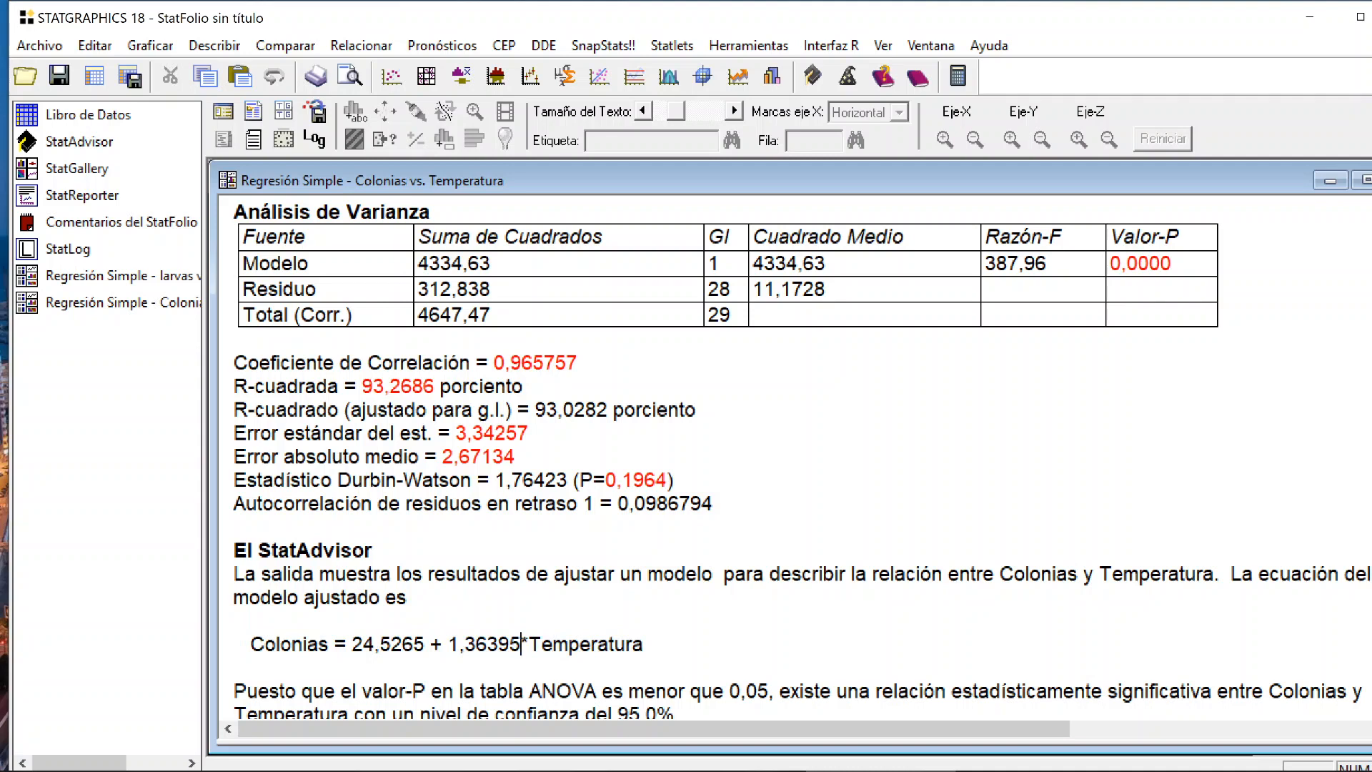
left_click_drag(523, 643, 430, 644)
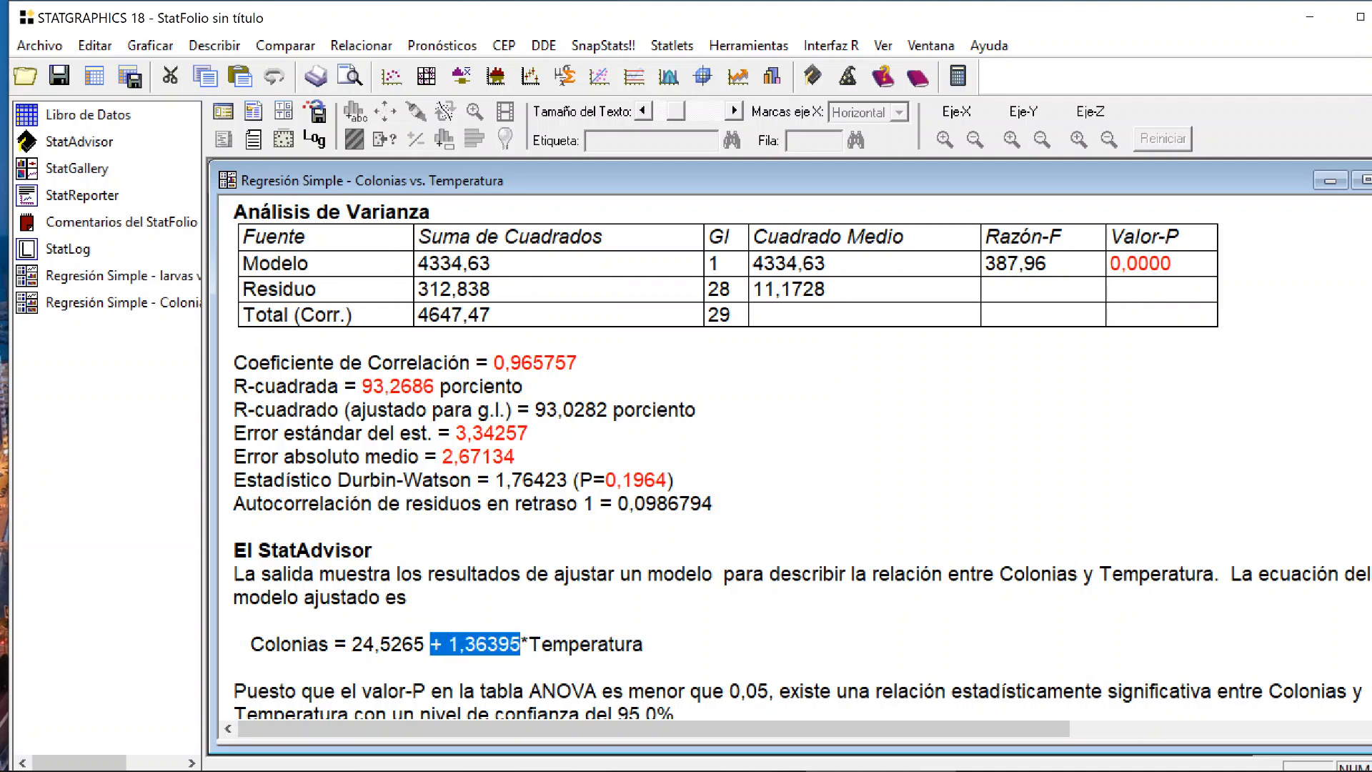
scroll(800, 458, "up", 5)
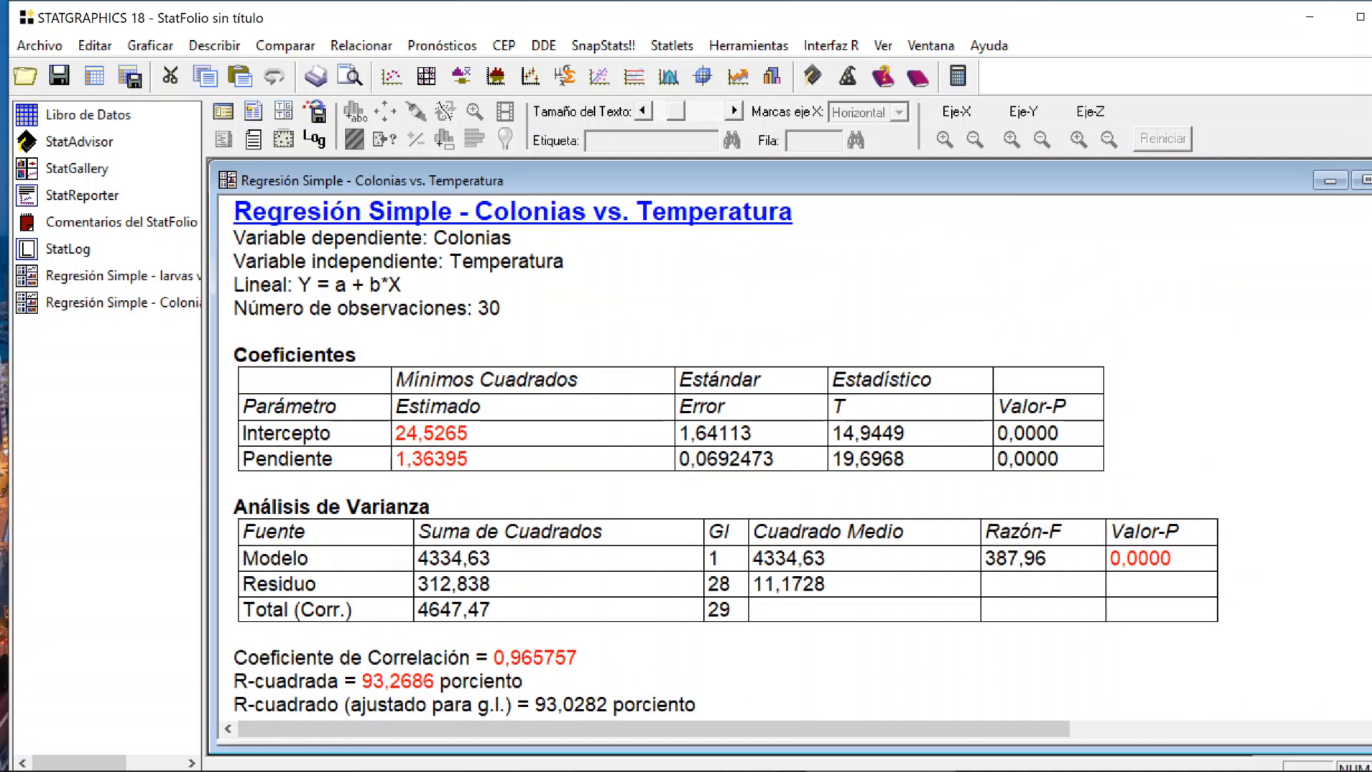
left_click(469, 458)
scroll(786, 457, "down", 4)
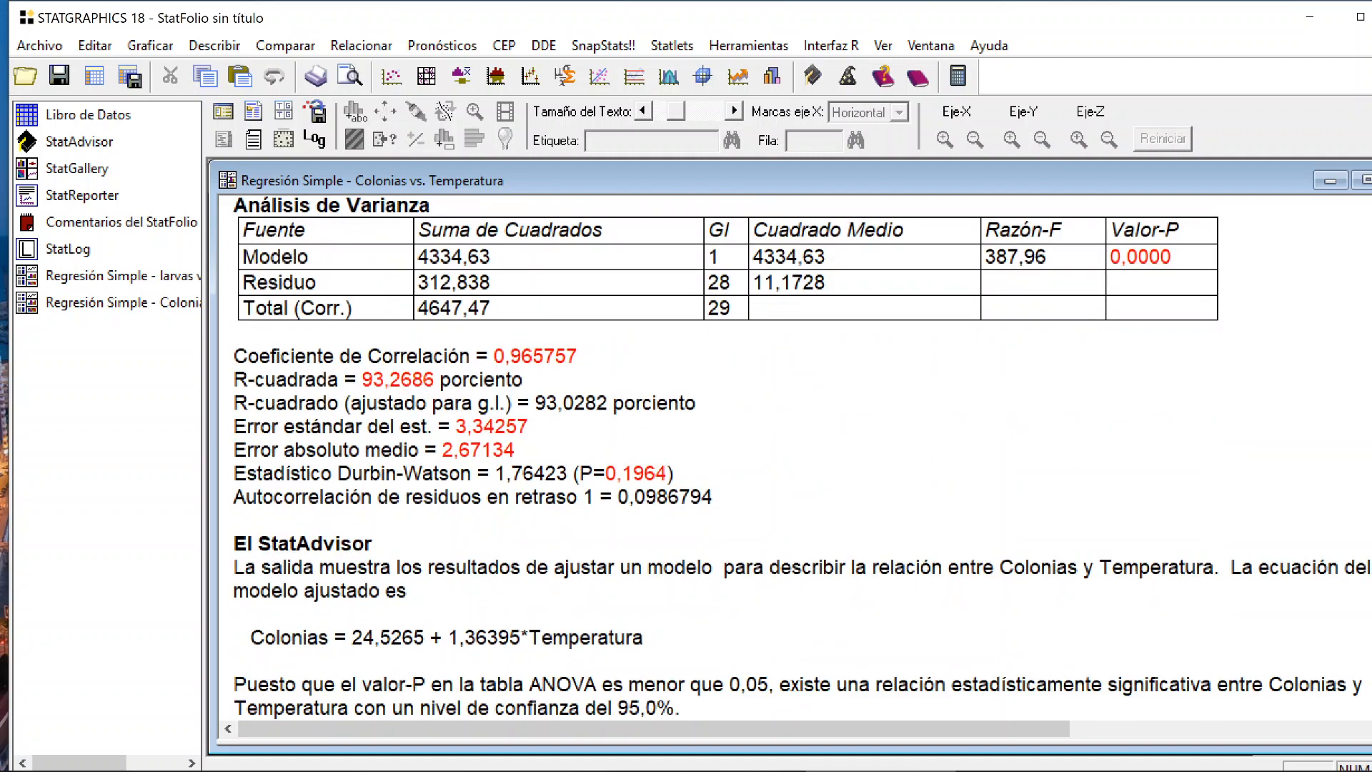
left_click_drag(645, 638, 570, 640)
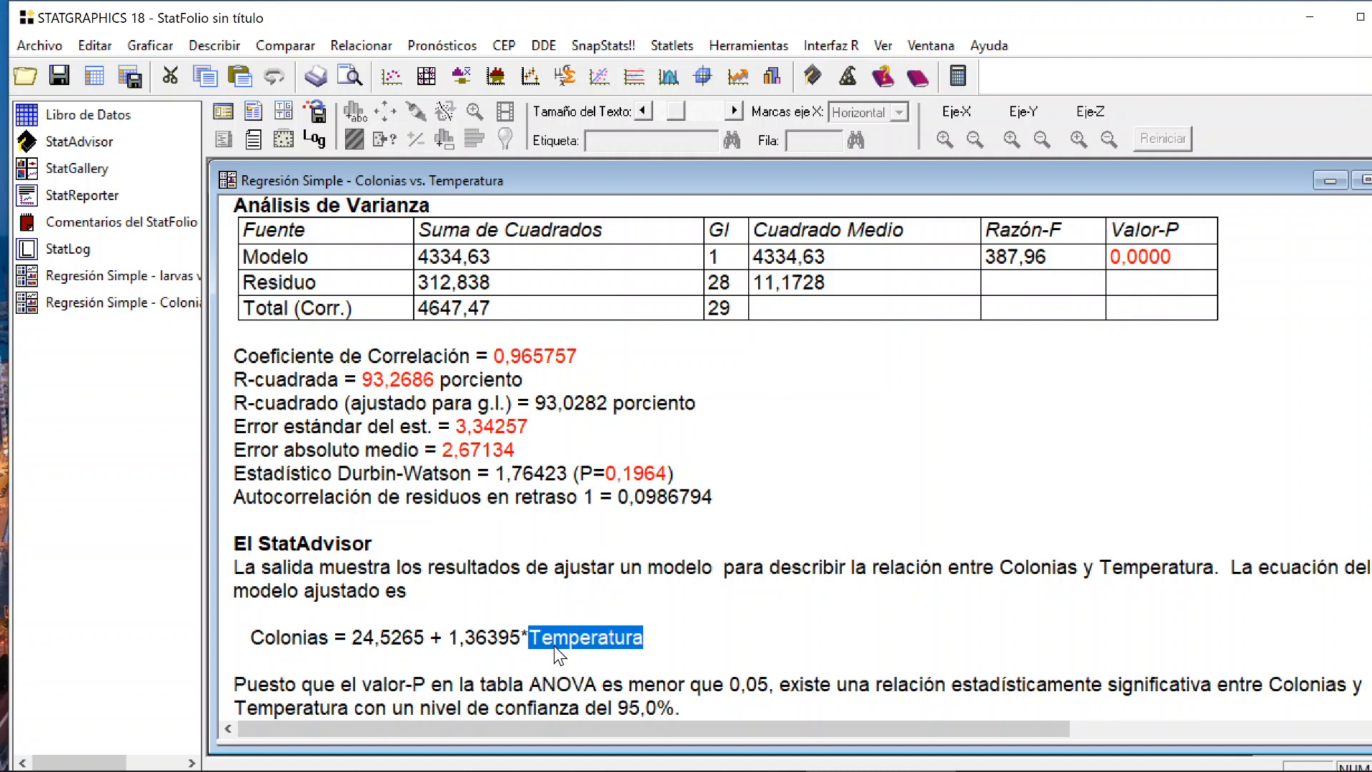
left_click(762, 501)
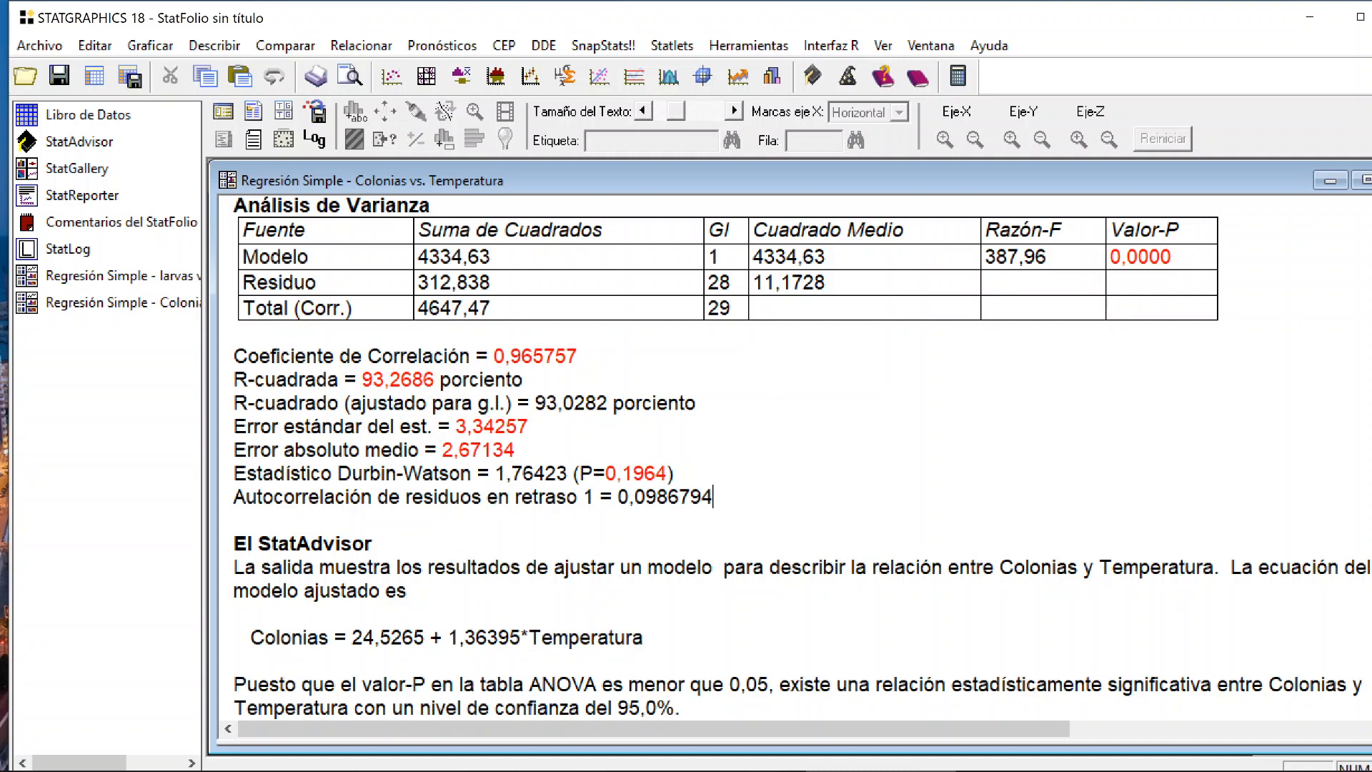
- Check the Valor-P of the coefficients and the Coeficiente de Correlación, and return to all panes
scroll(763, 520, "up", 5)
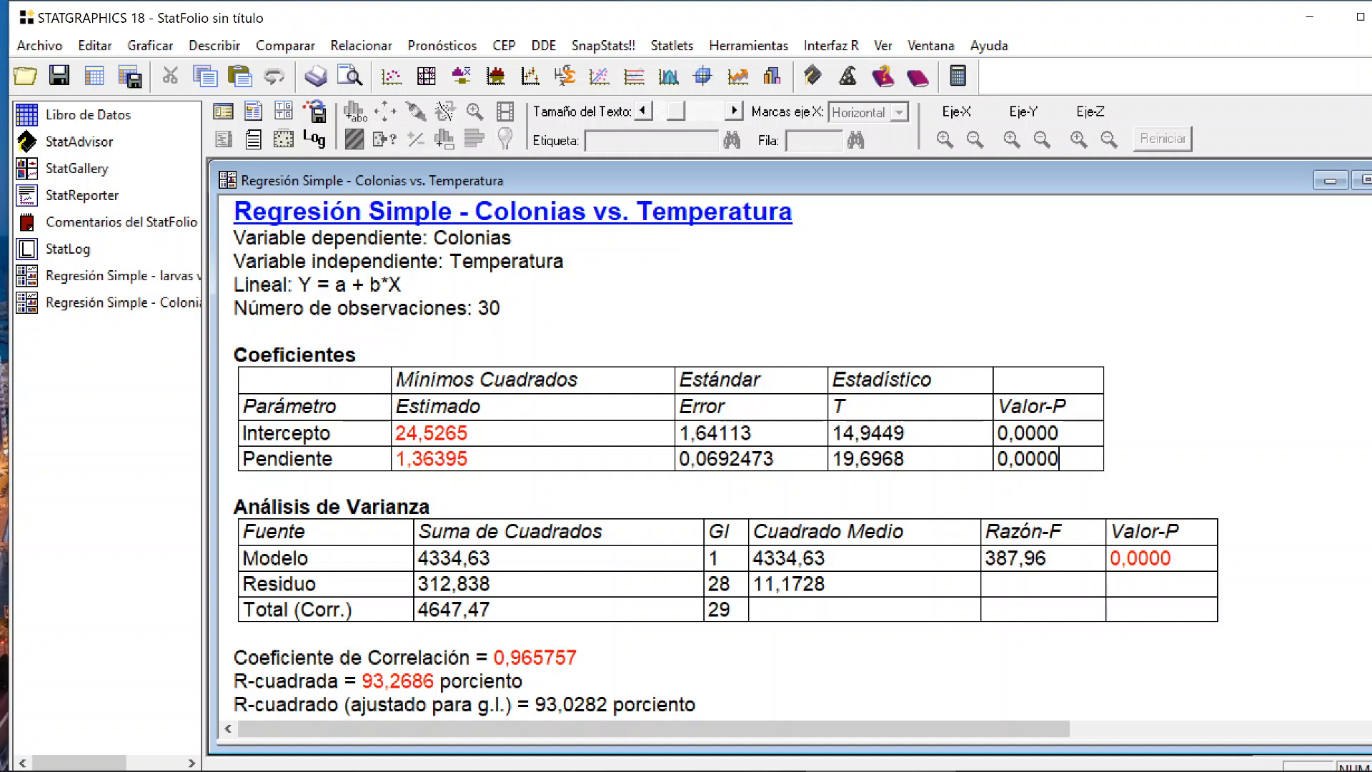
key("Up")
scroll(801, 457, "down", 2)
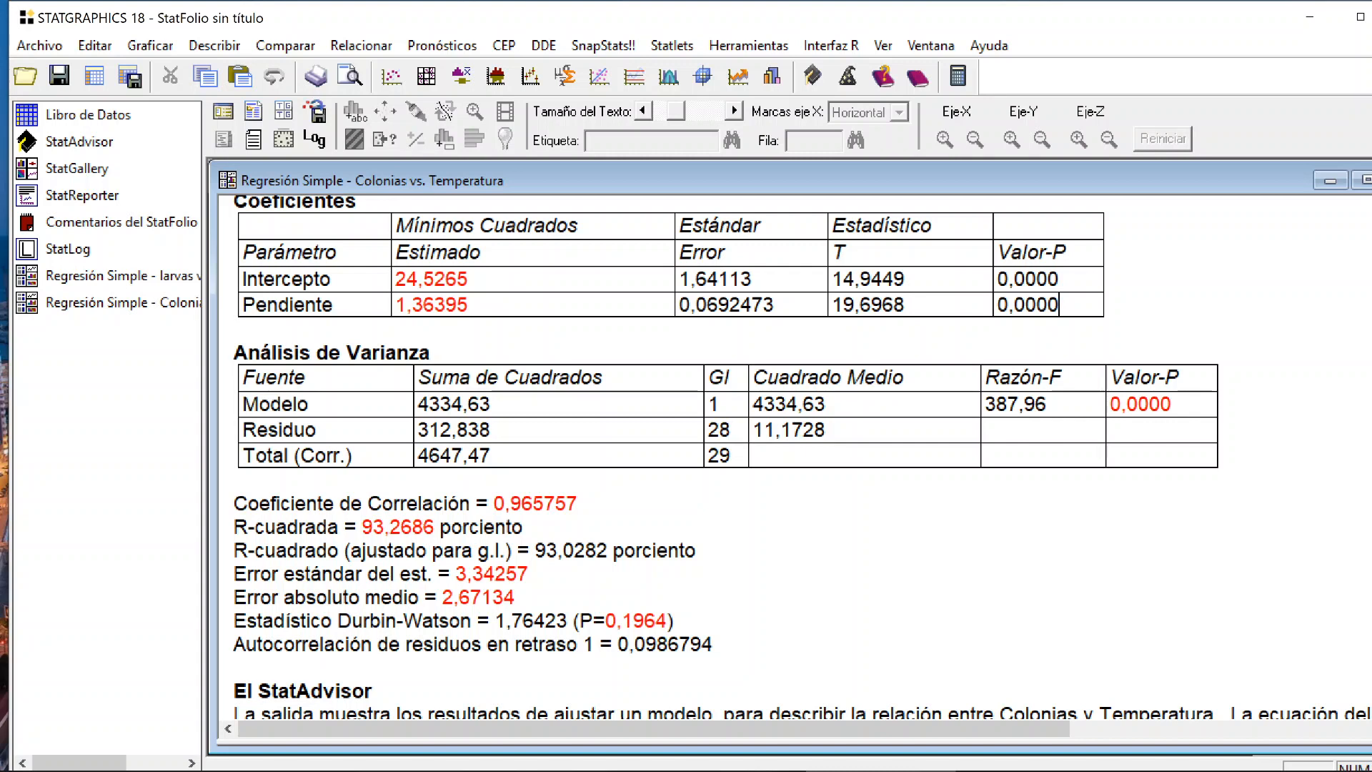
left_click(578, 504)
double_click(895, 588)
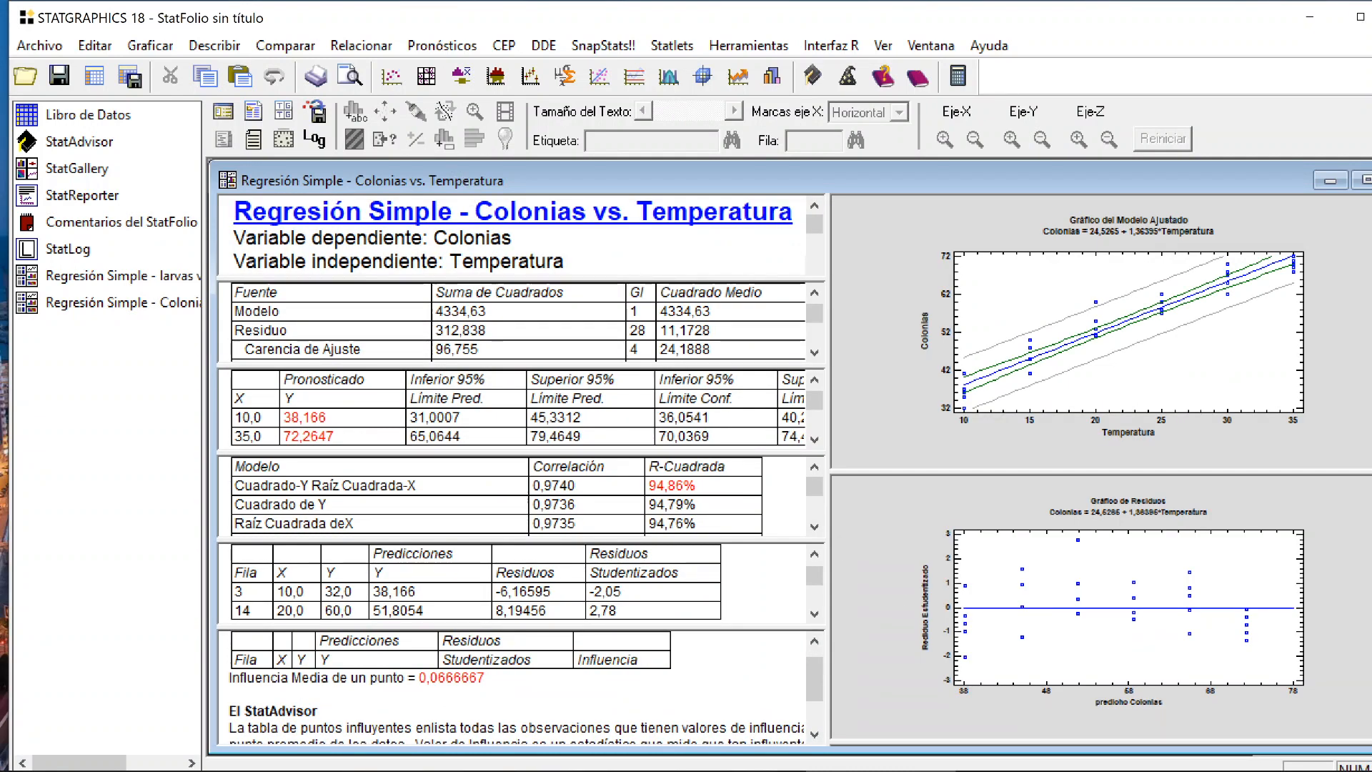
- Enlarge the Análisis de Varianza con Carencia de Ajuste table and its text, and examine how Residuo splits into Carencia de Ajuste and Error Puro
double_click(511, 323)
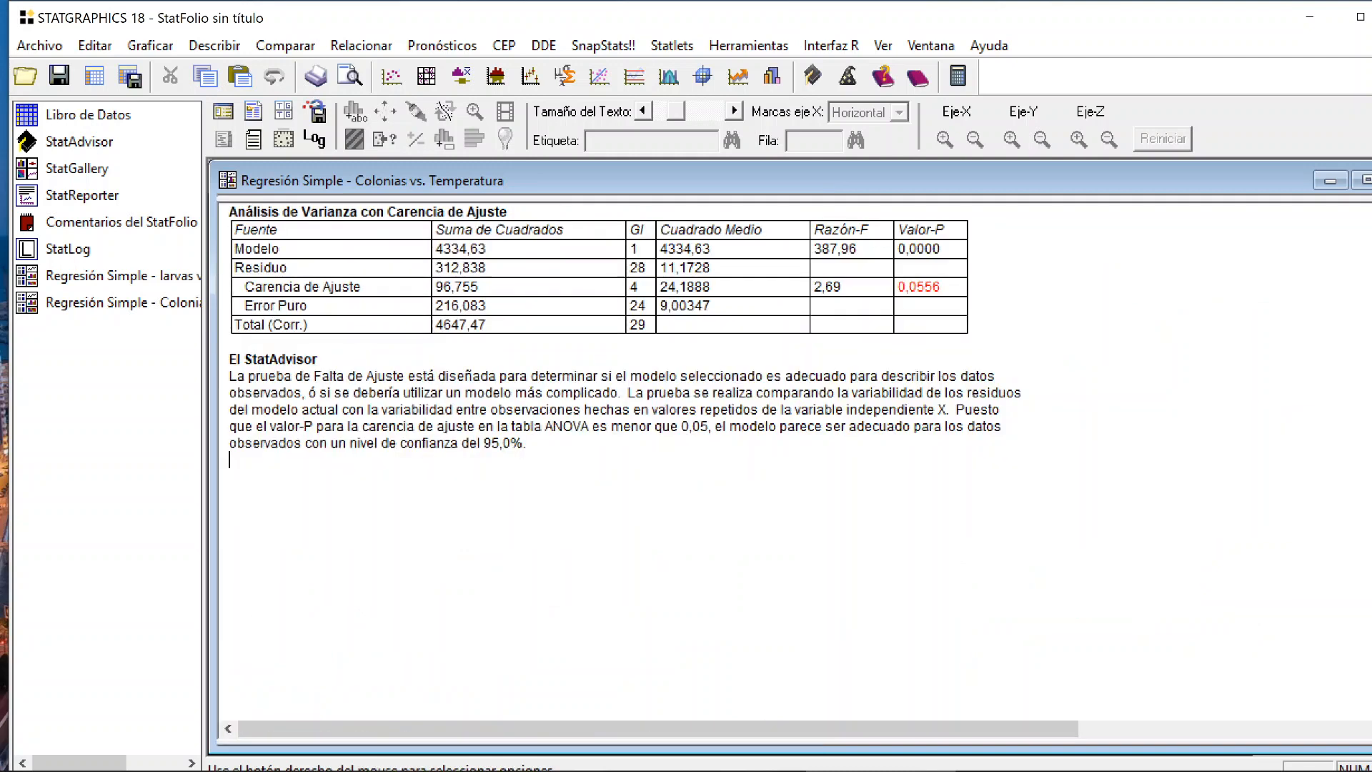
scroll(785, 386, "up", 5)
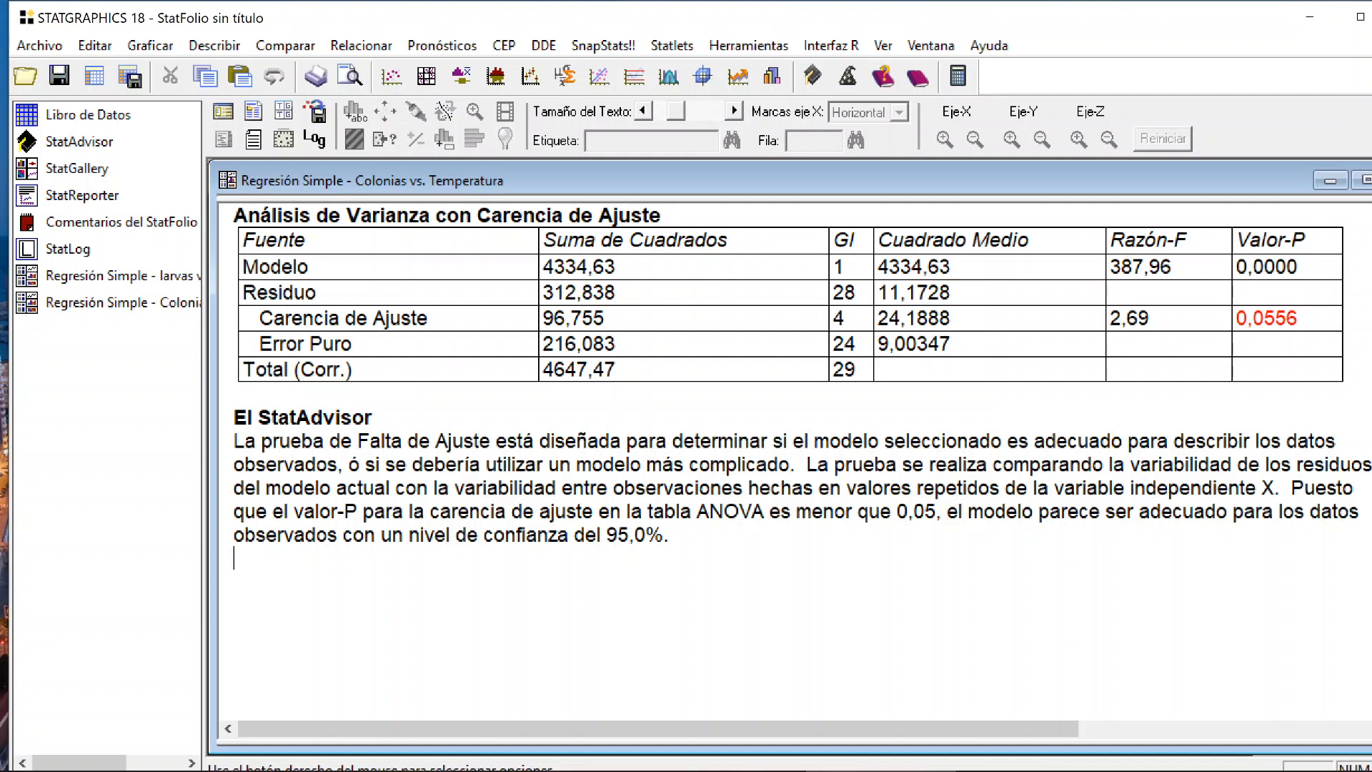
double_click(279, 292)
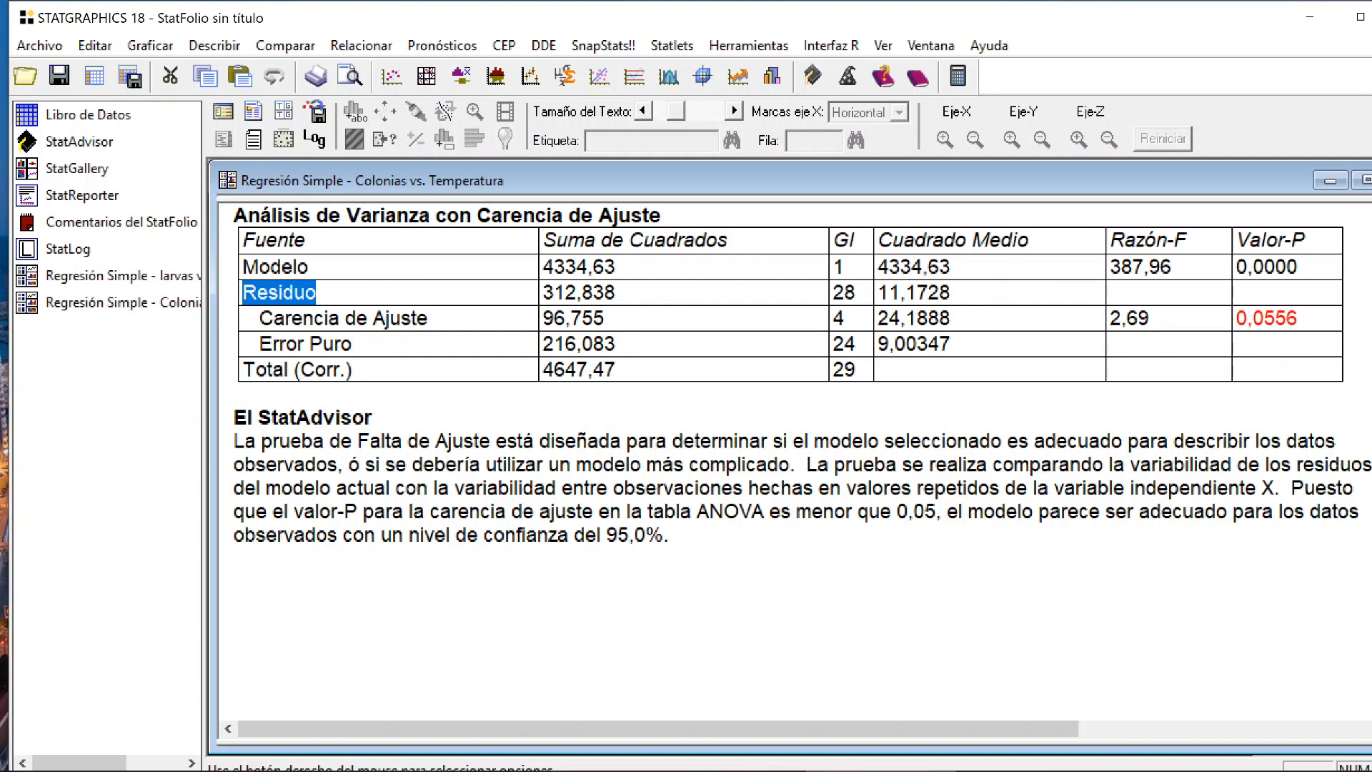
left_click_drag(427, 318, 352, 344)
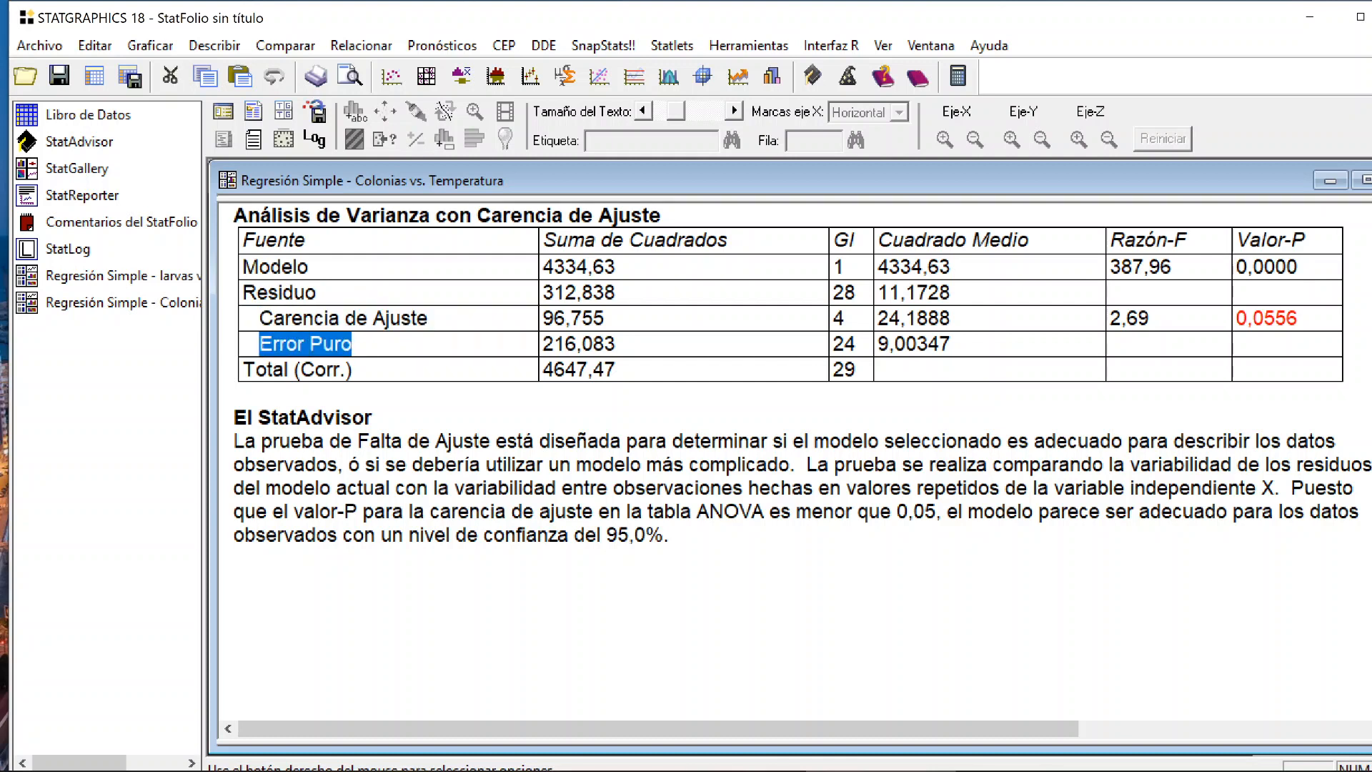
left_click_drag(881, 267, 949, 292)
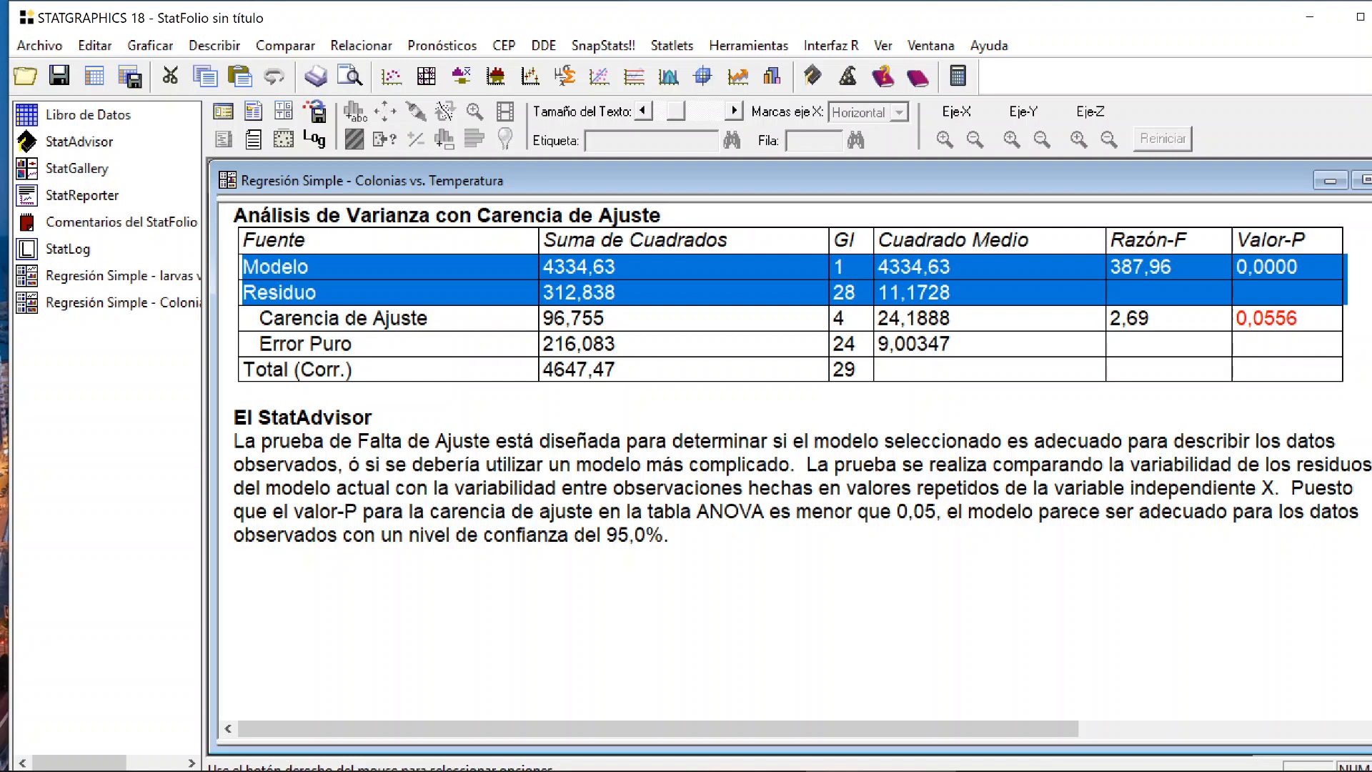
- Check the Carencia de Ajuste row's Suma de Cuadrados, Razón-F and Valor-P, and return to all panes
left_click_drag(606, 317, 543, 318)
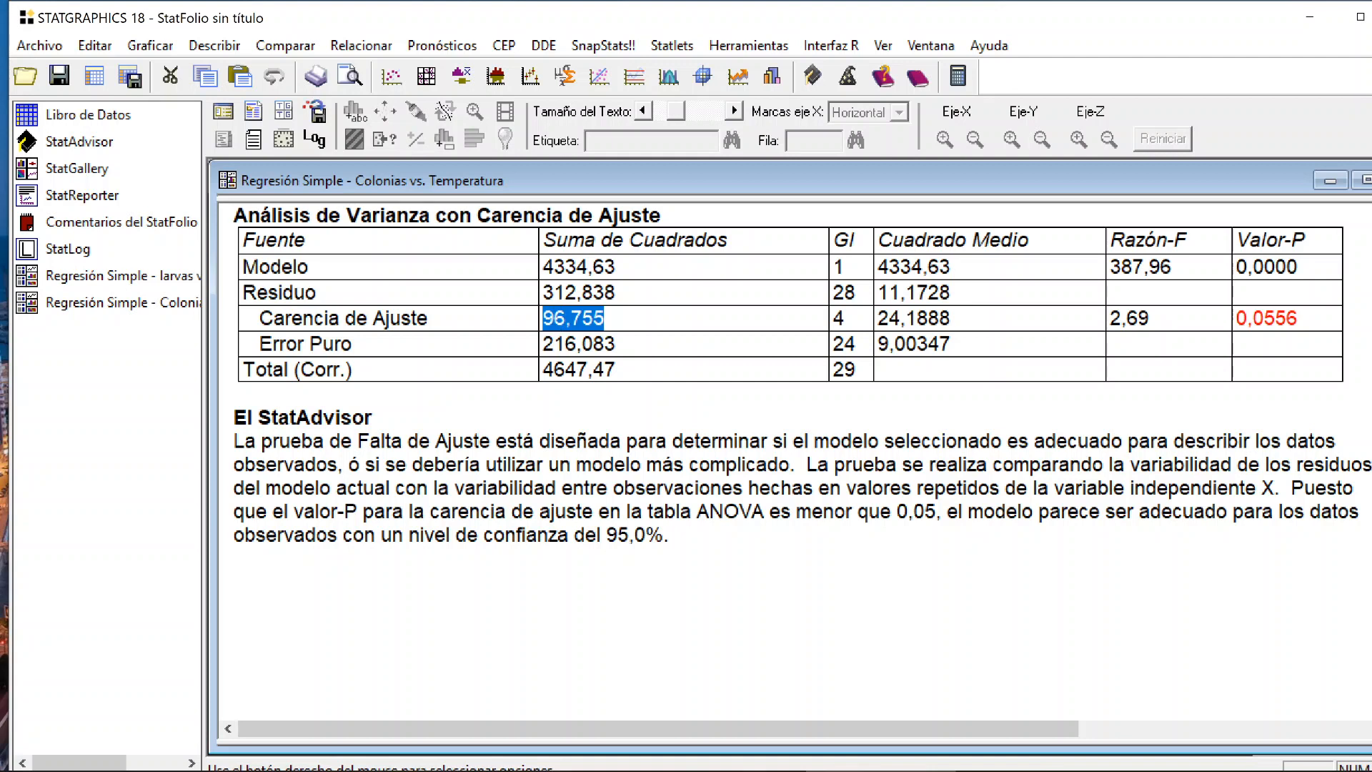
left_click(616, 344)
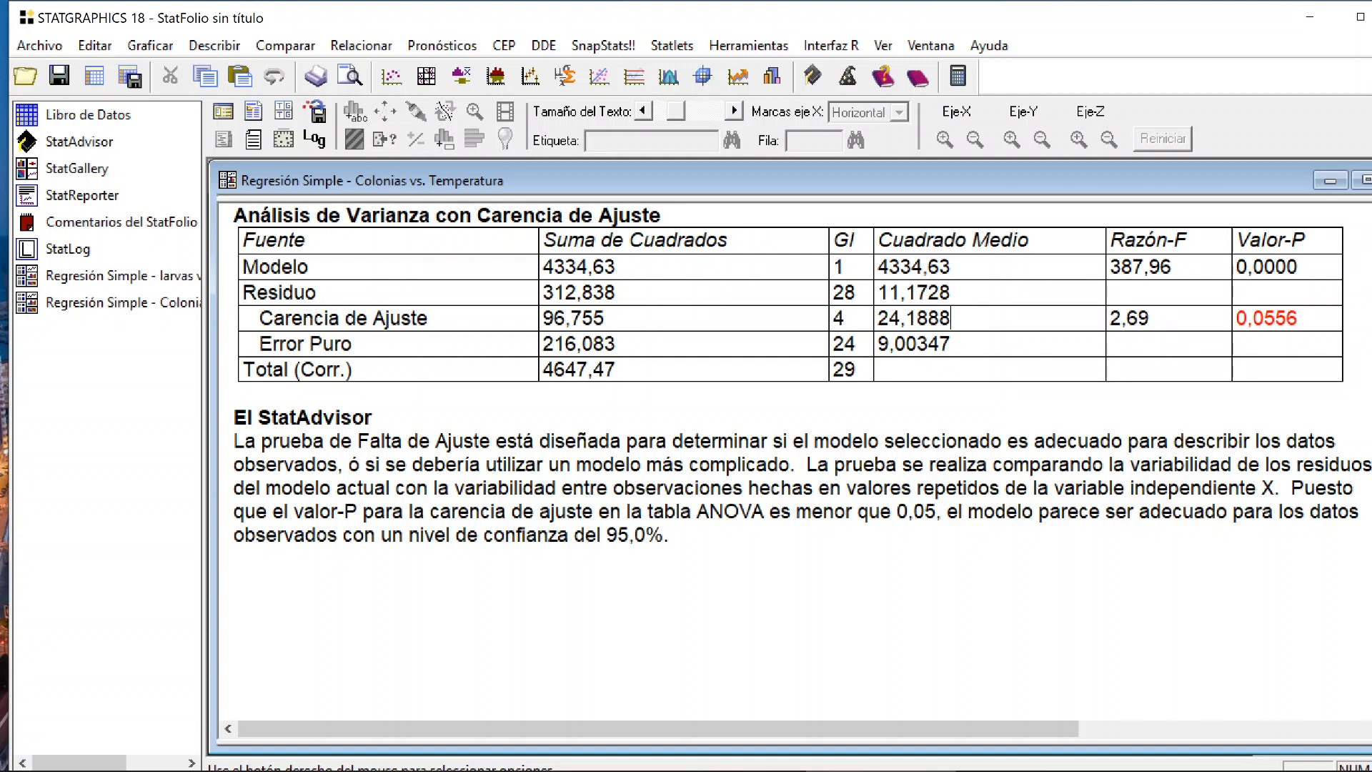
double_click(1150, 318)
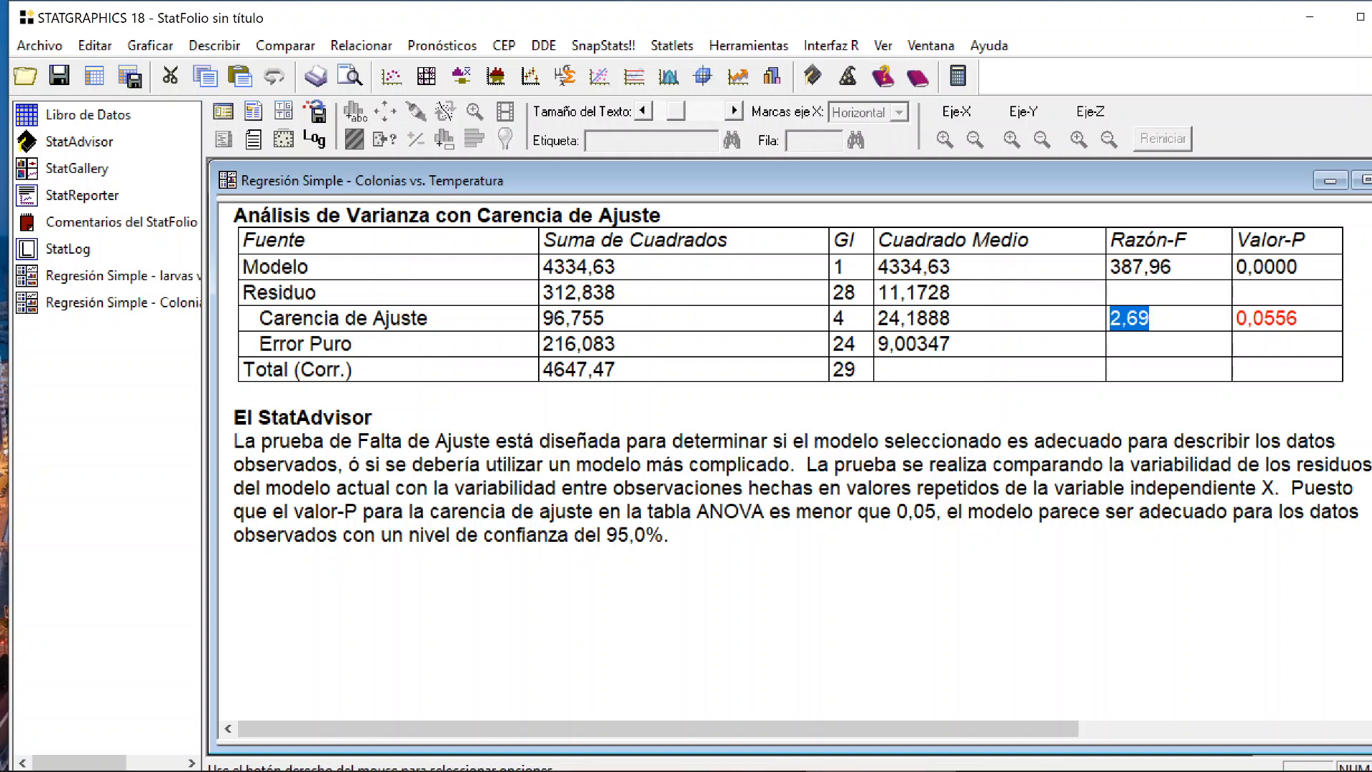
left_click(1298, 318)
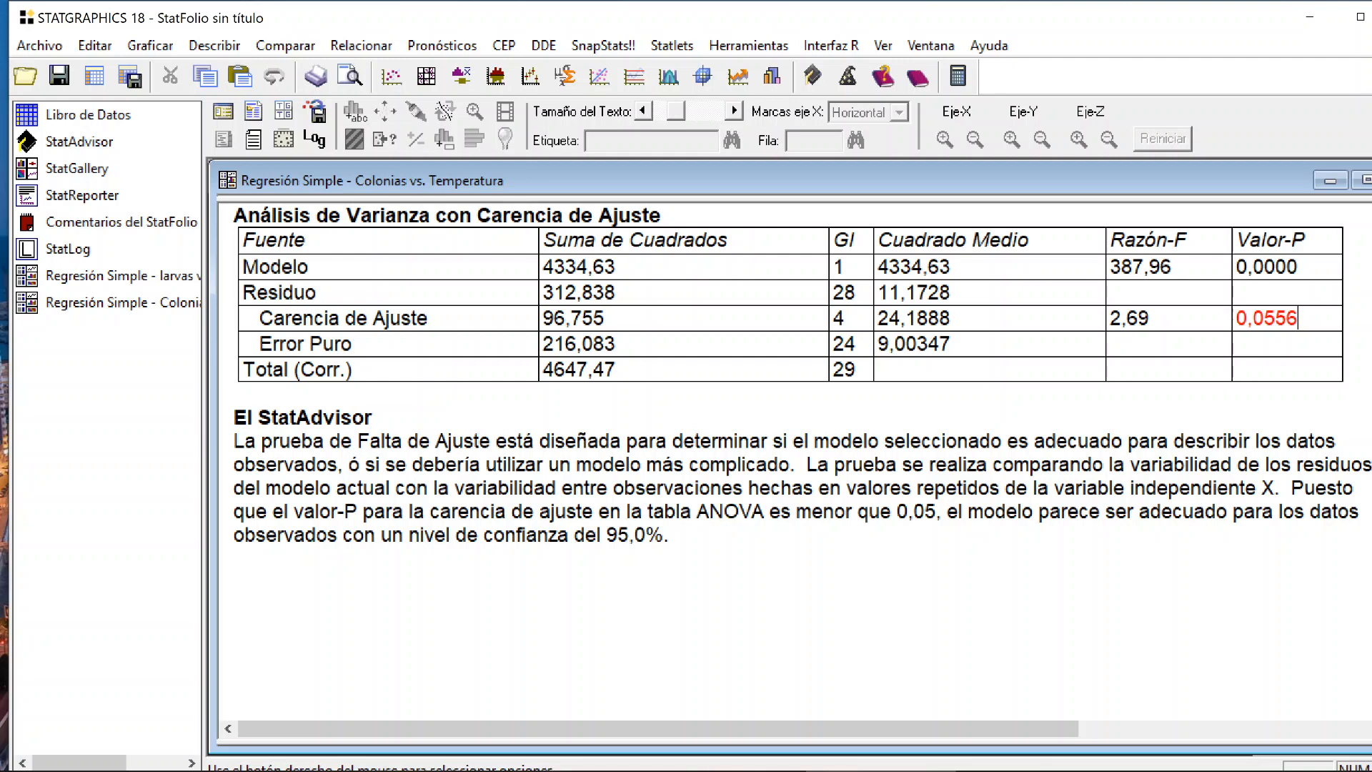
double_click(234, 393)
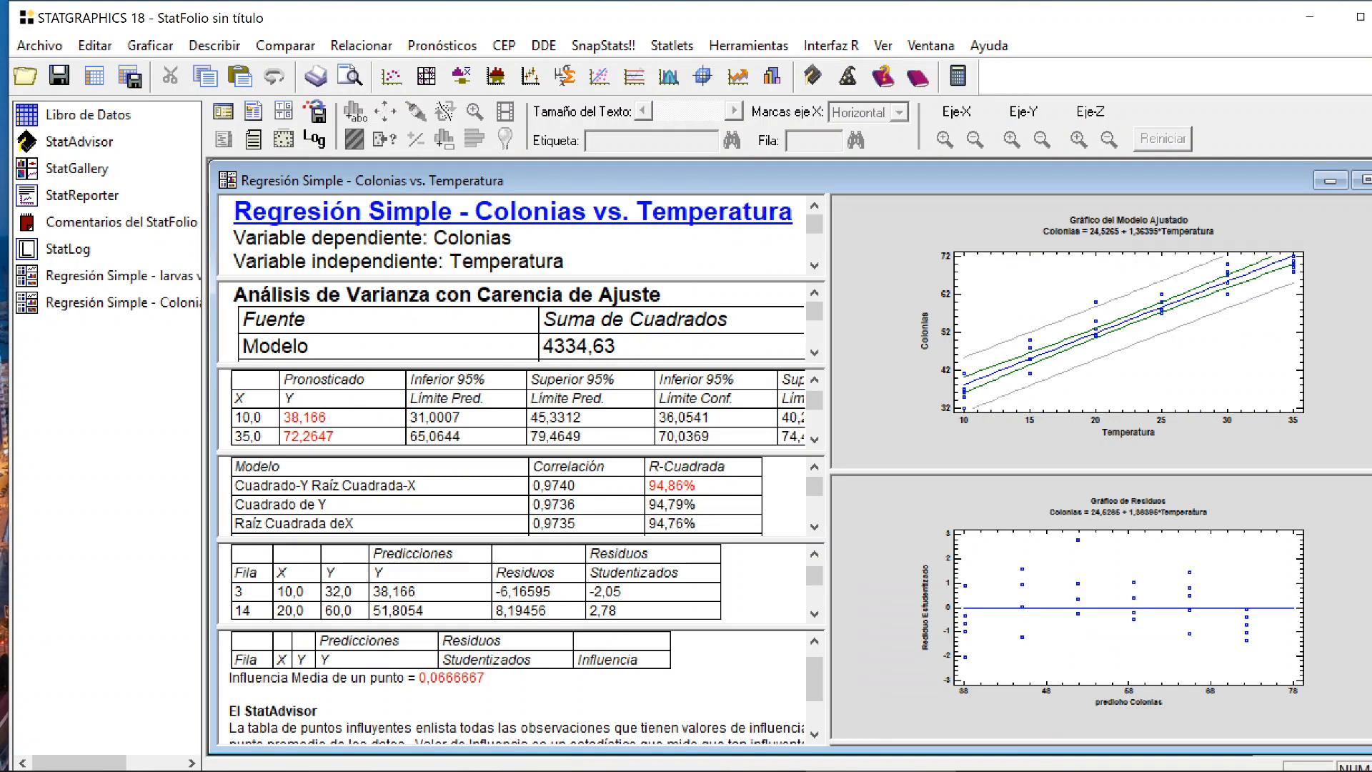
- Create an X-Y scatterplot with Colonias as Y and Temperatura as X
double_click(895, 309)
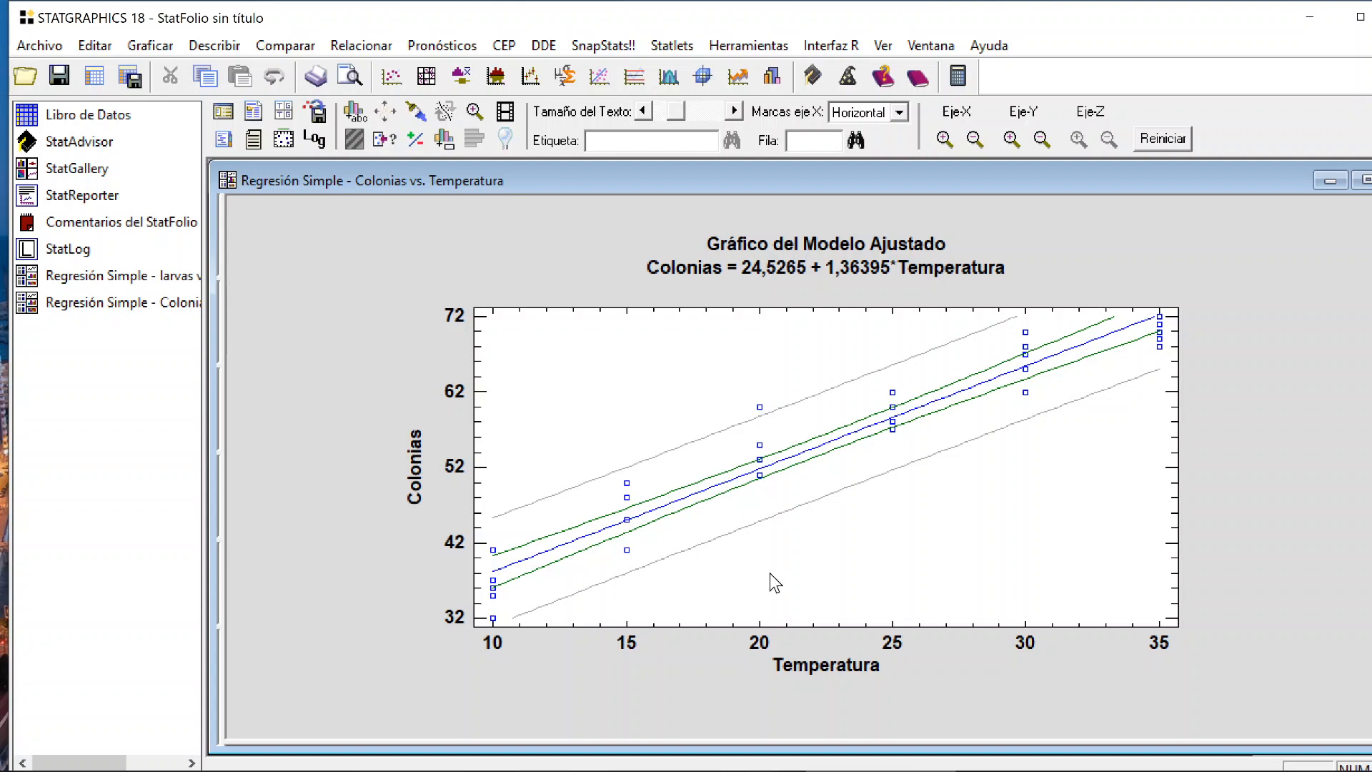
left_click(152, 46)
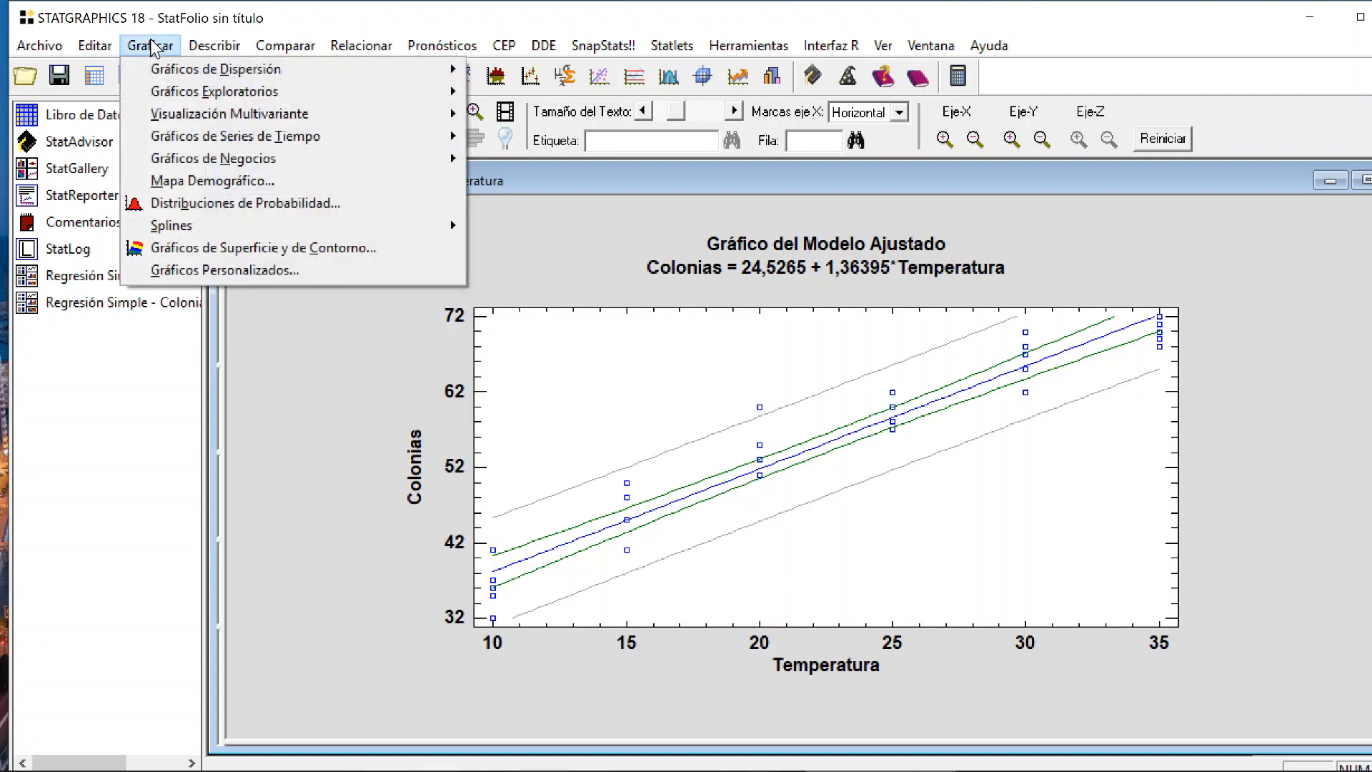
mouse_move(182, 71)
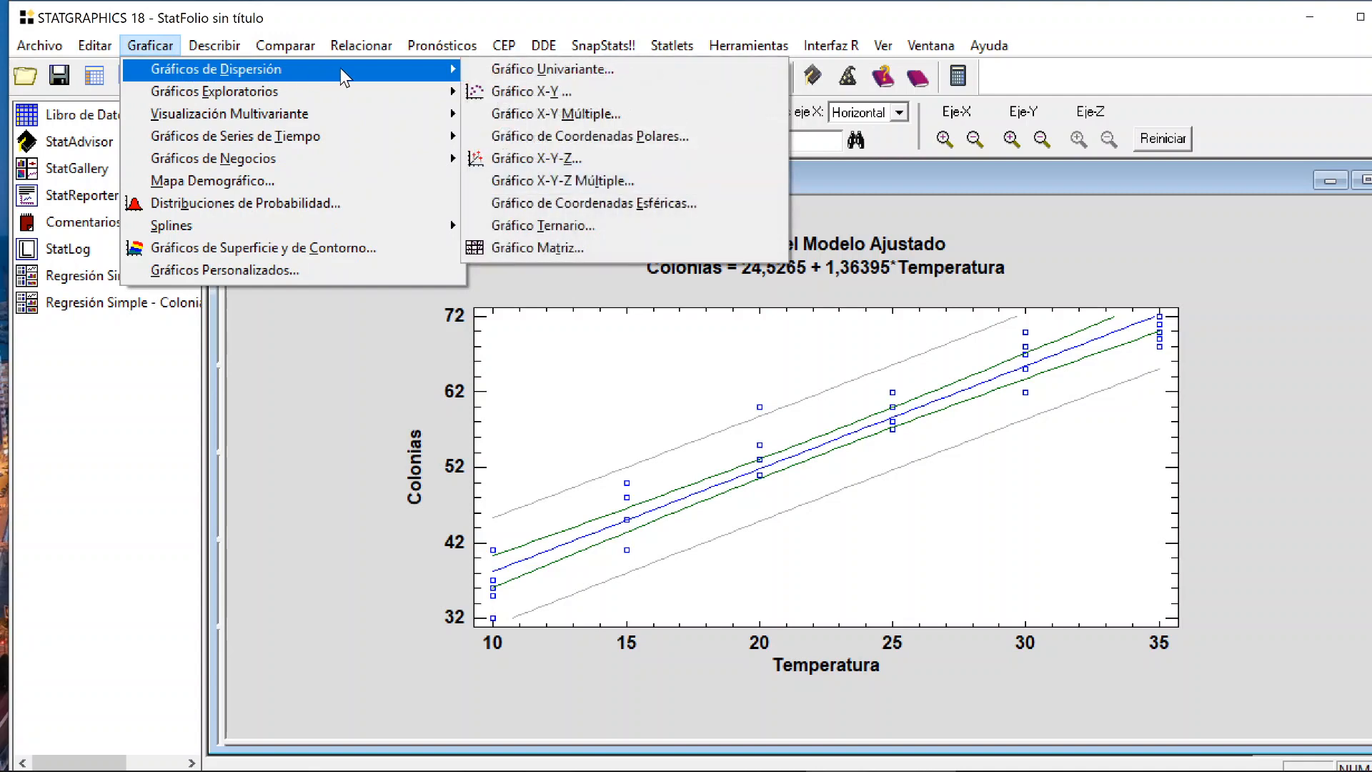
left_click(579, 97)
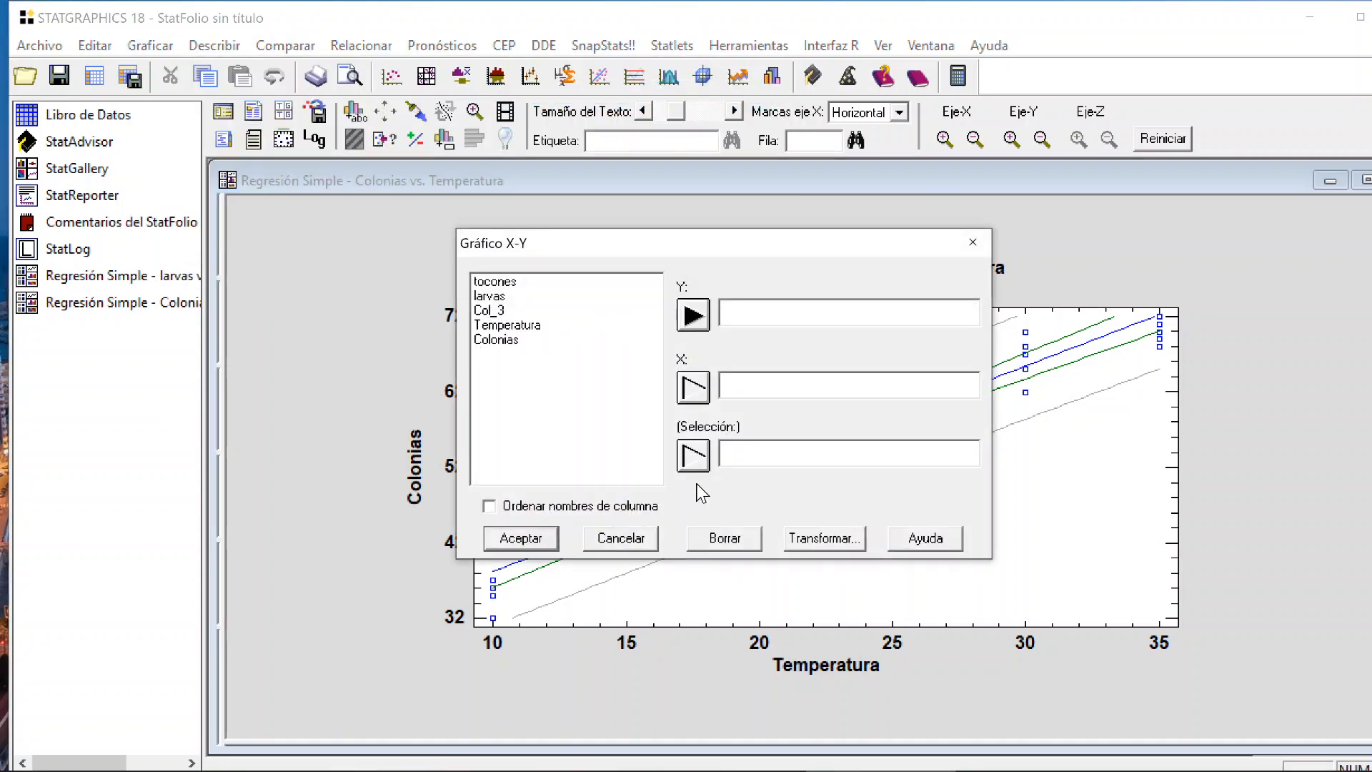
left_click(528, 341)
left_click(693, 315)
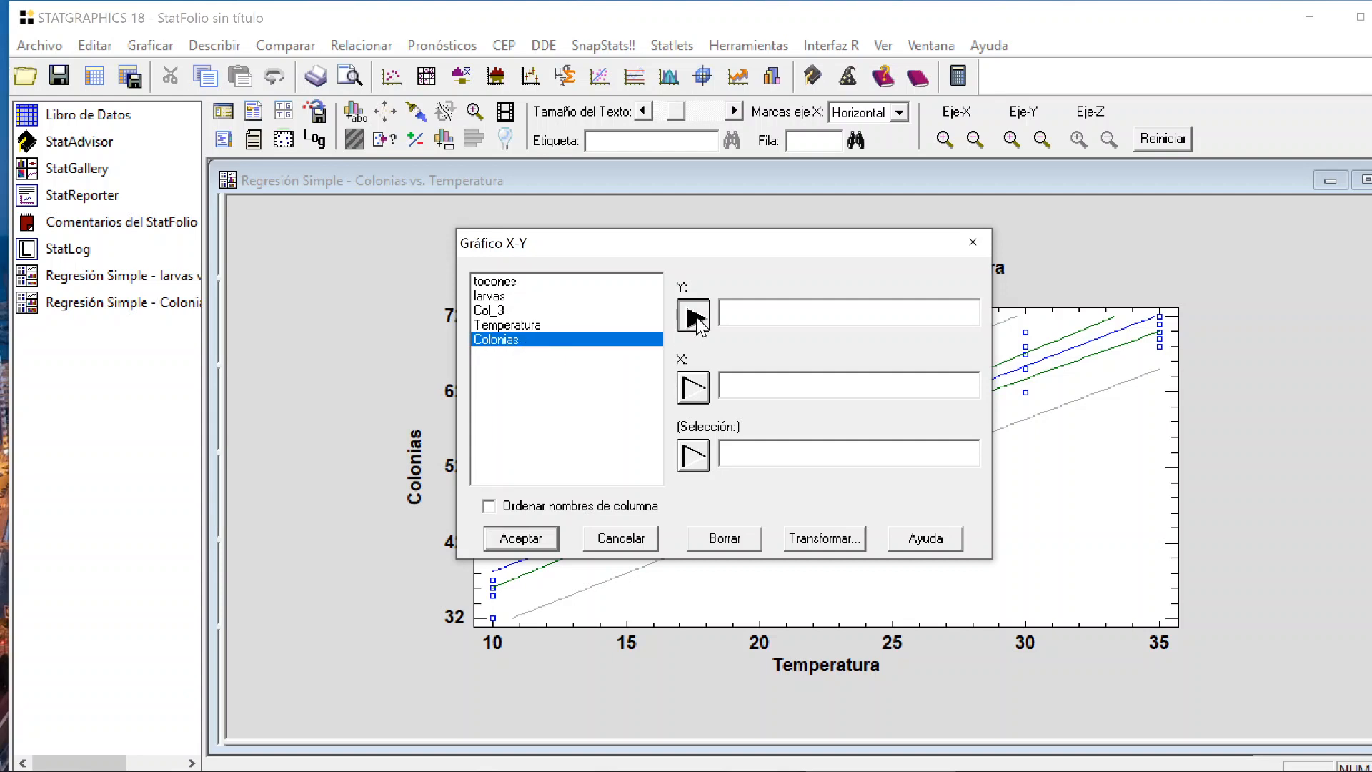
key("Up")
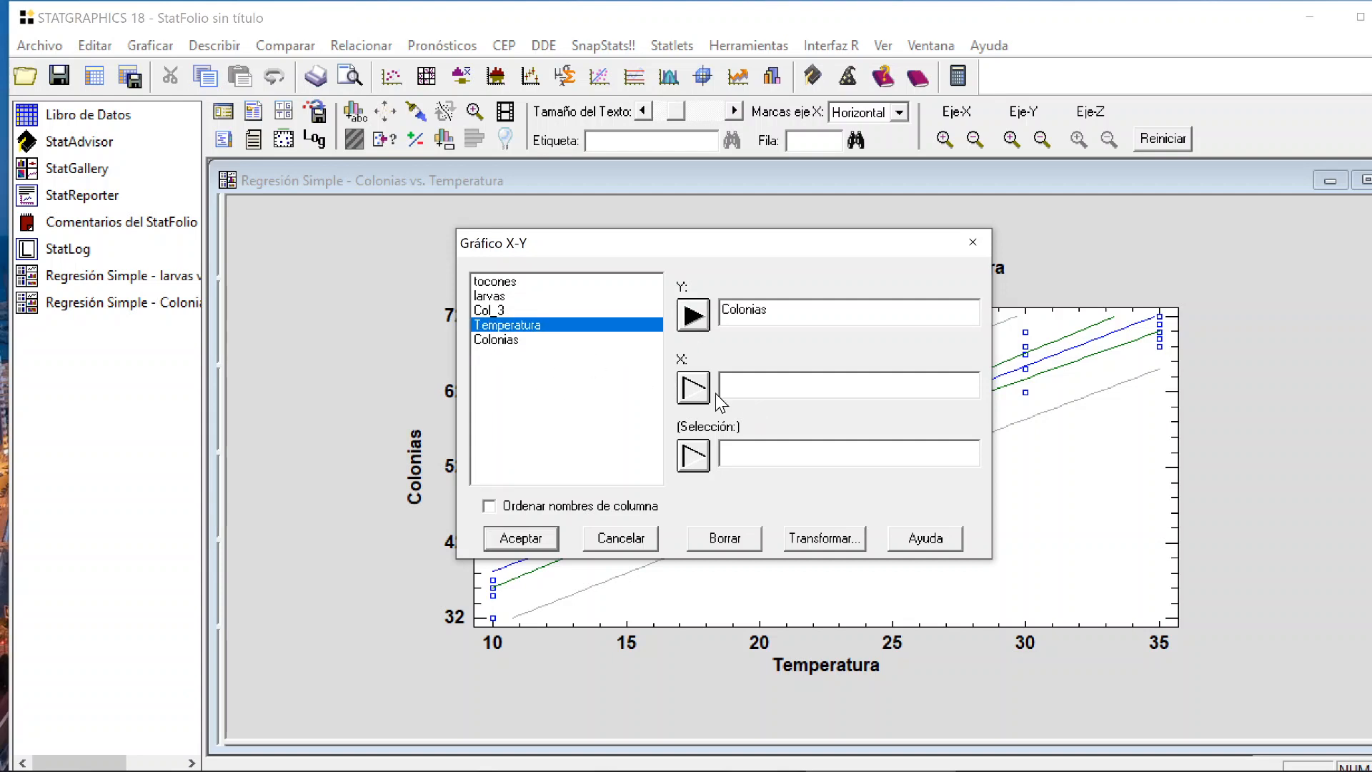
left_click(693, 387)
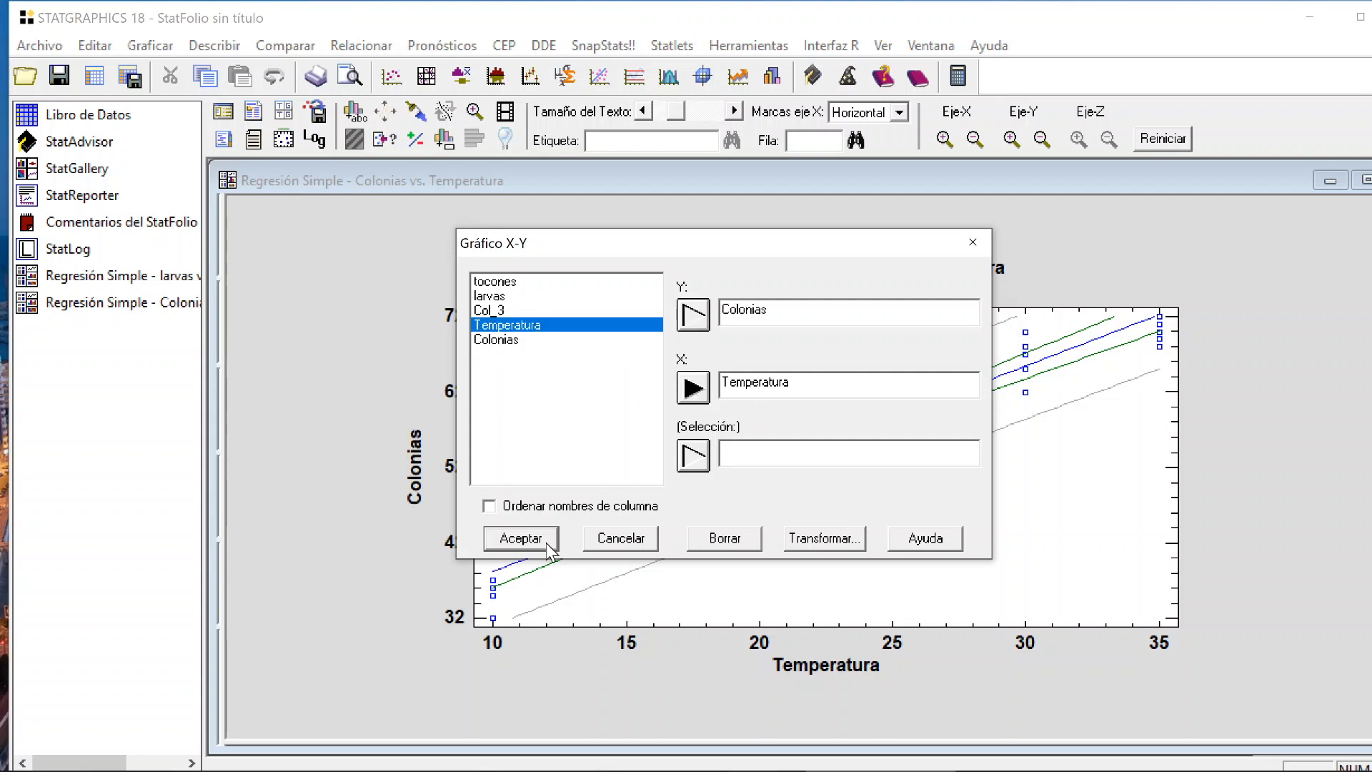
left_click(521, 538)
- Examine the enlarged Colonias vs Temperatura scatterplot and compare it with the regression's Gráfico del Modelo Ajustado
double_click(1256, 420)
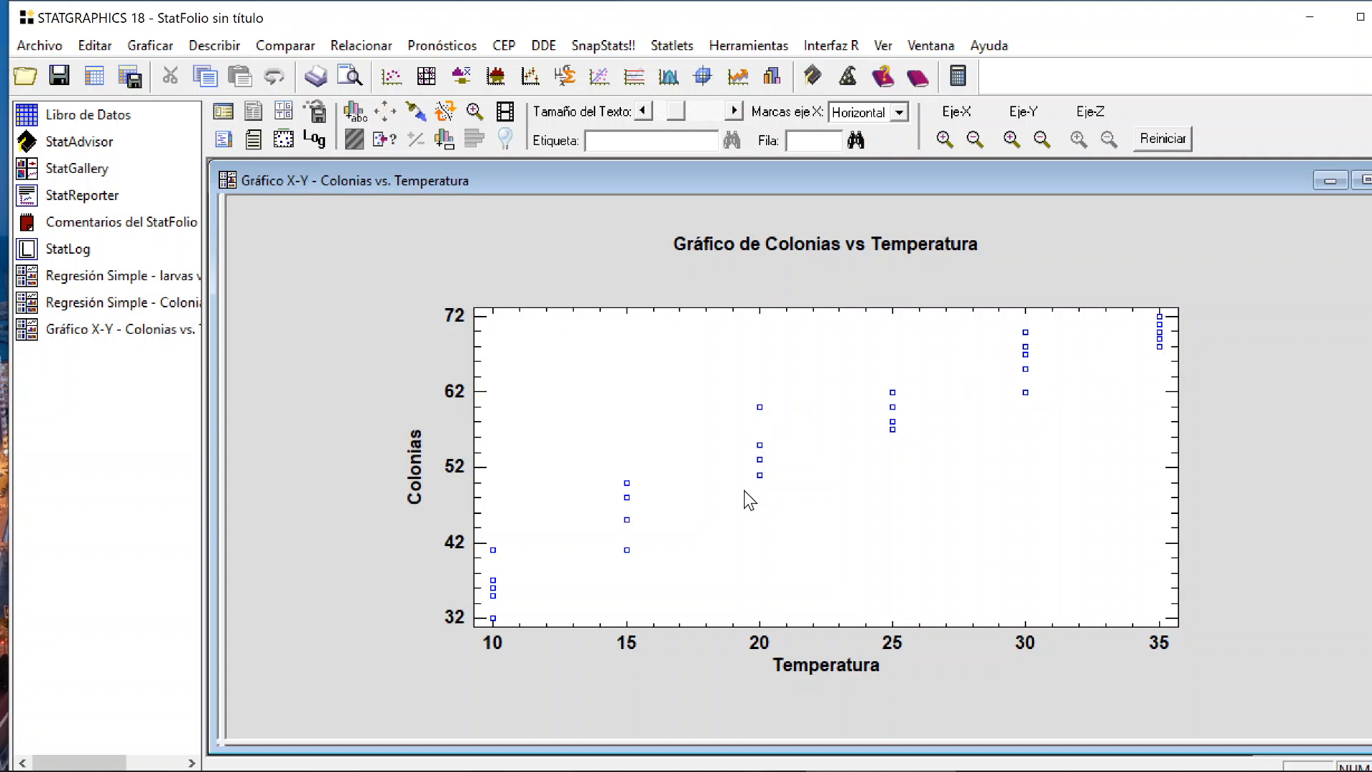
double_click(1255, 370)
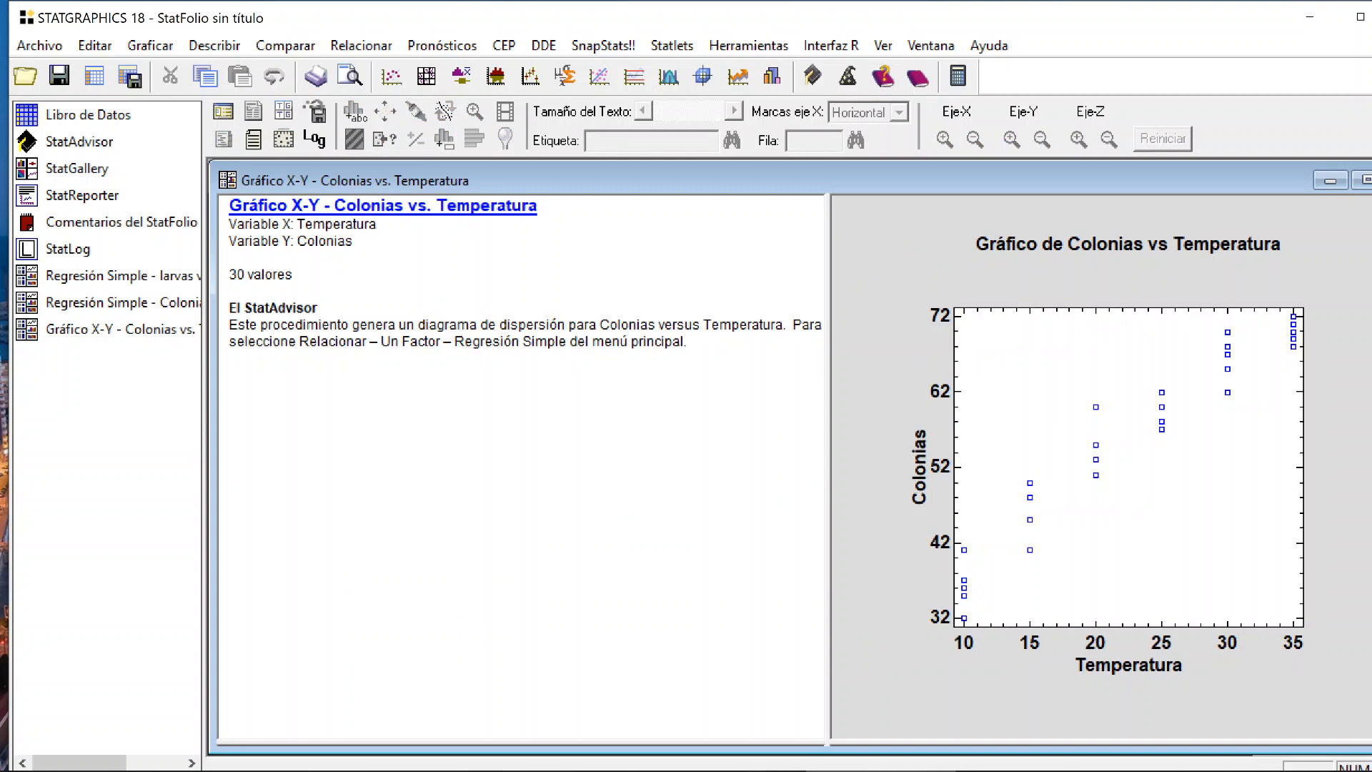
left_click(107, 302)
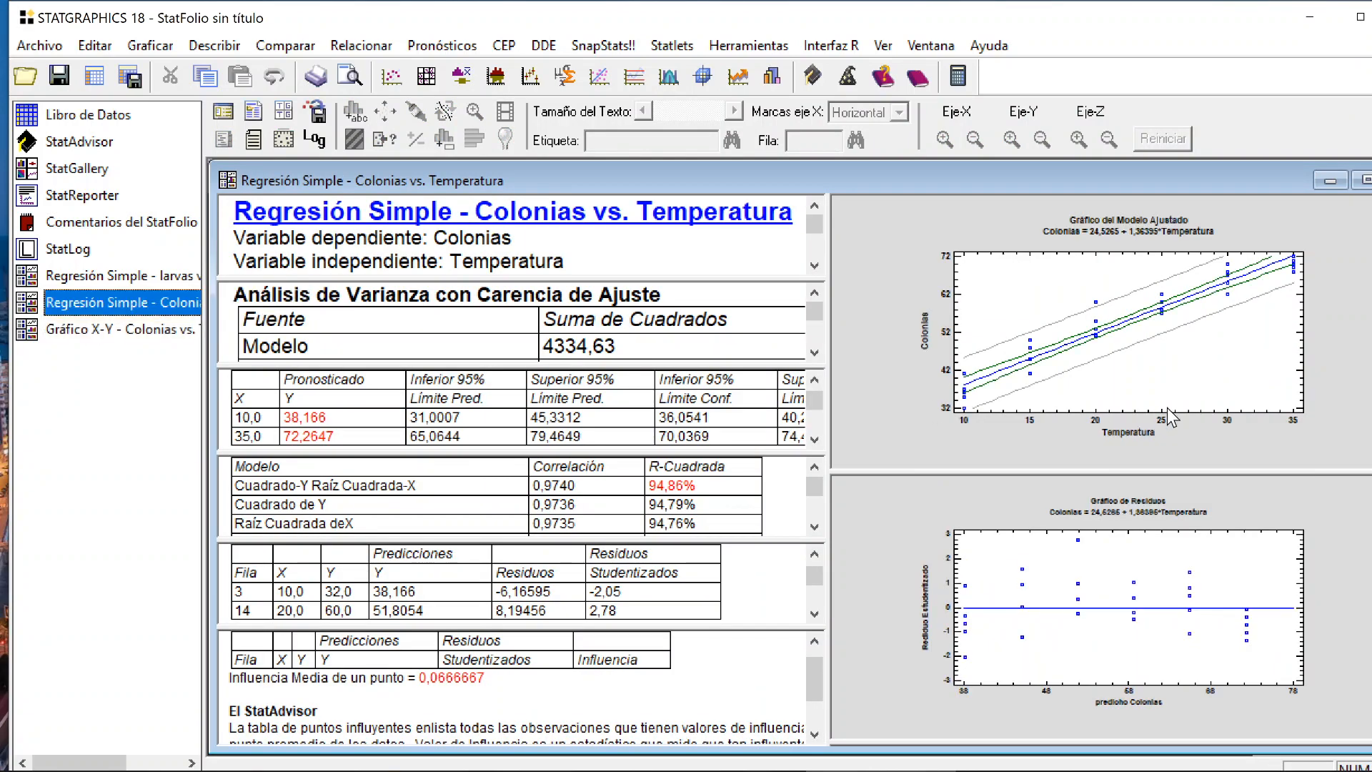
double_click(1327, 385)
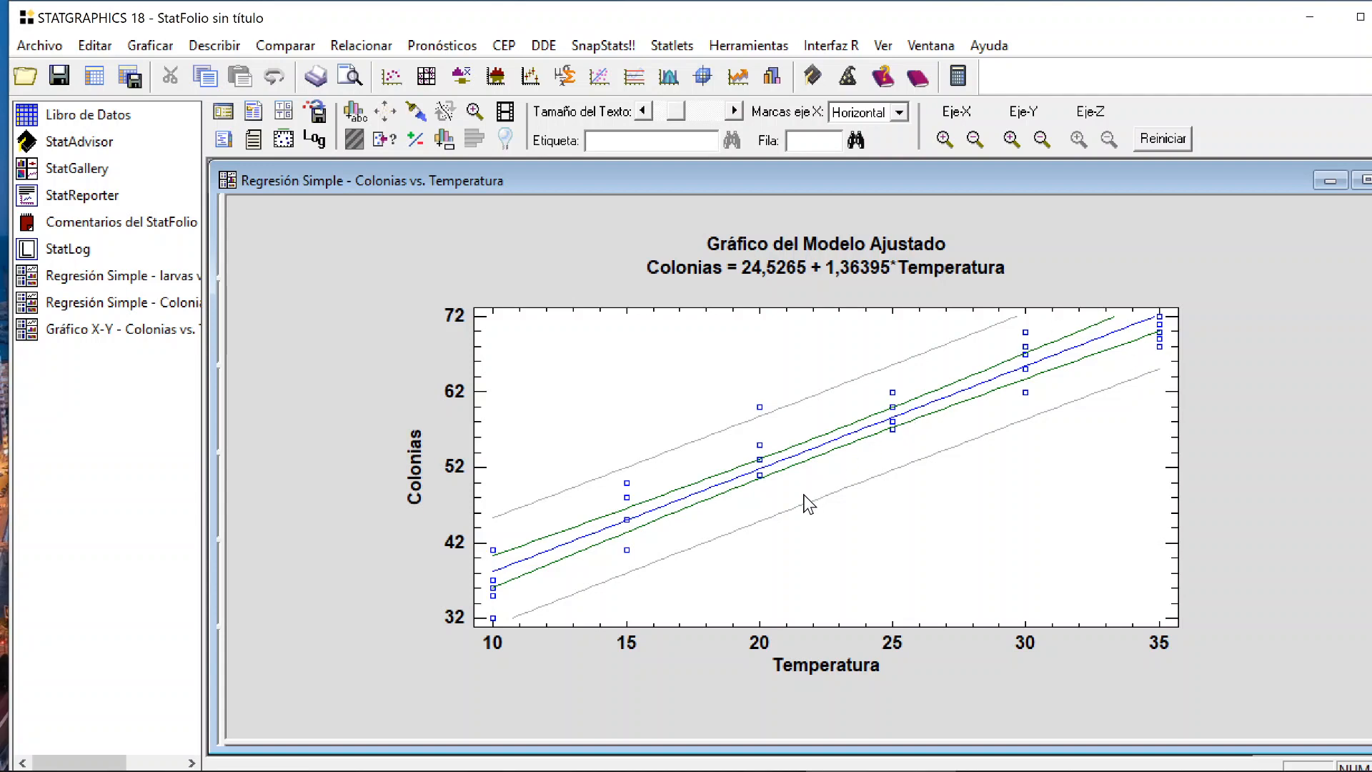
double_click(1298, 413)
- Review the enlarged regression summary and the fitted model plot in turn, dismissing the message box, and return to all panes
double_click(511, 237)
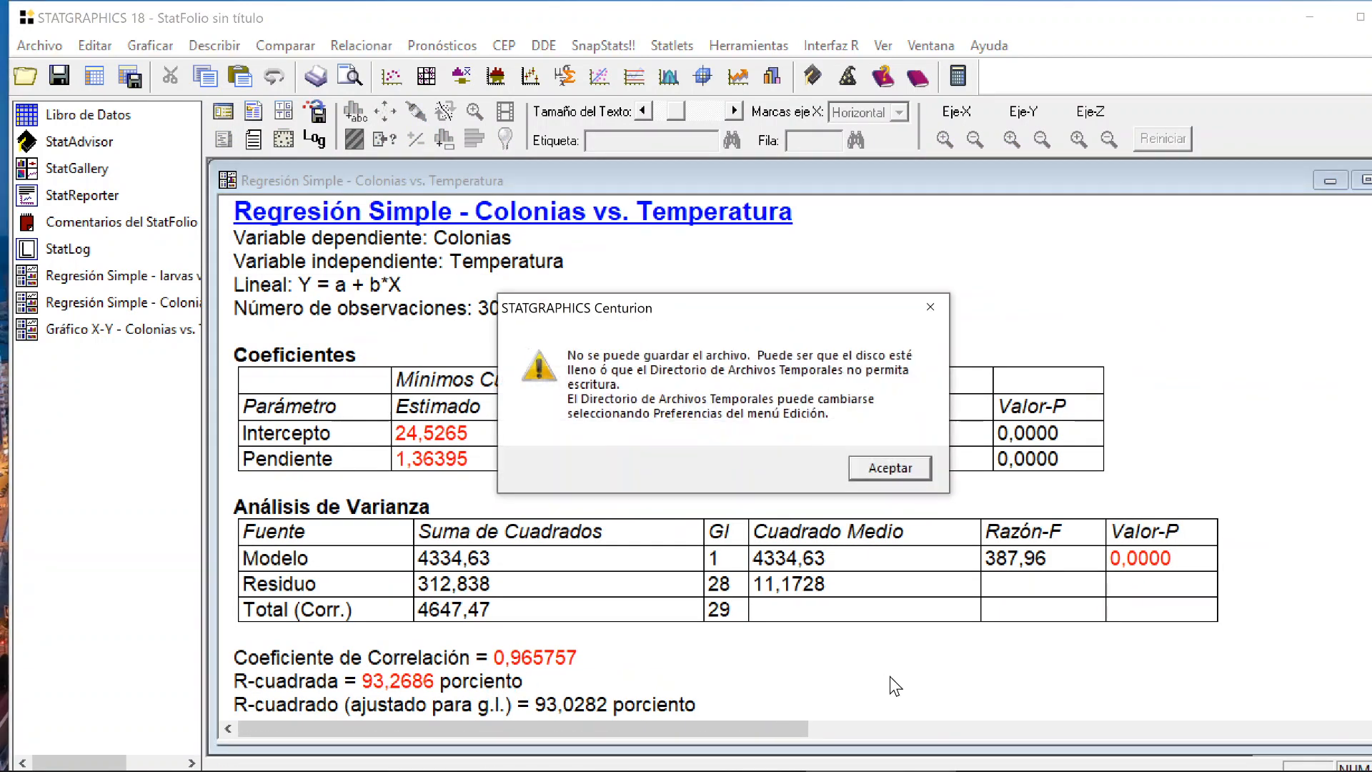
left_click(917, 465)
double_click(1104, 312)
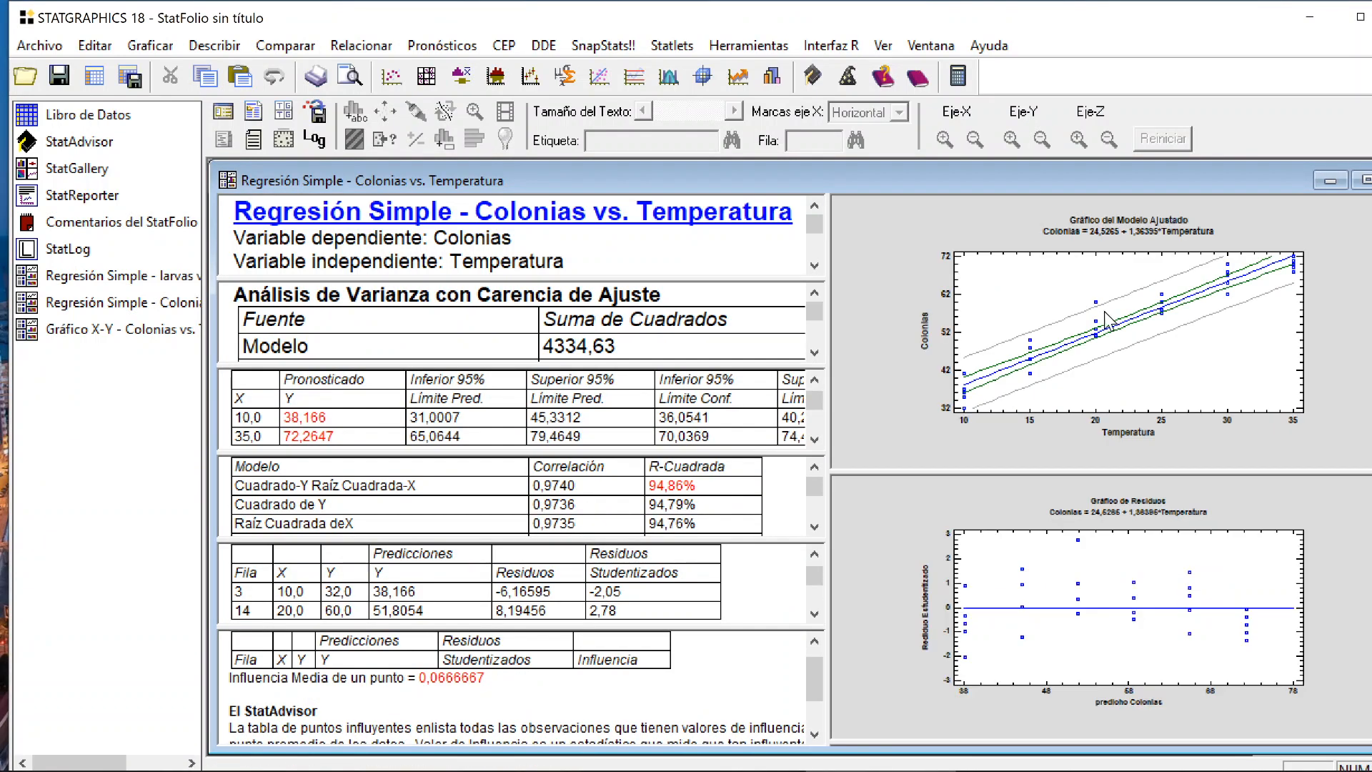
double_click(1347, 291)
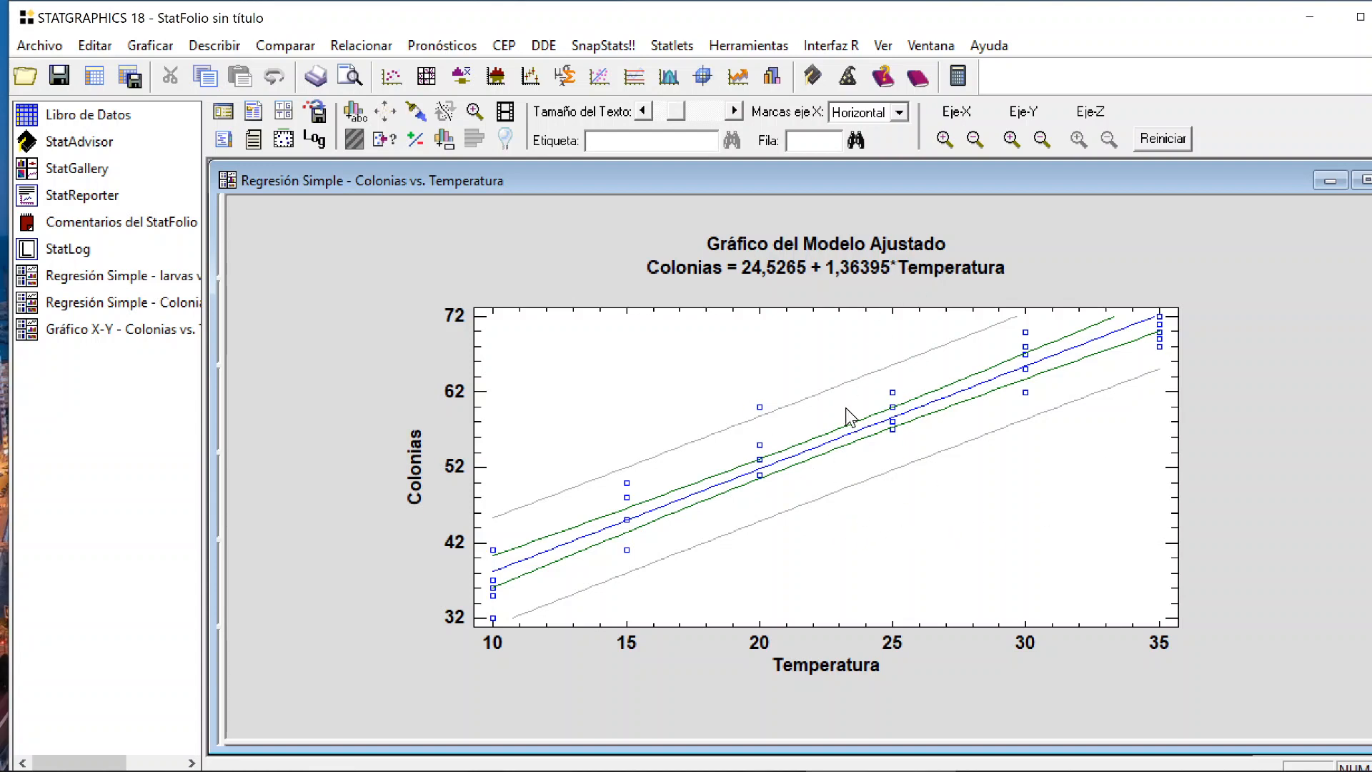
double_click(429, 359)
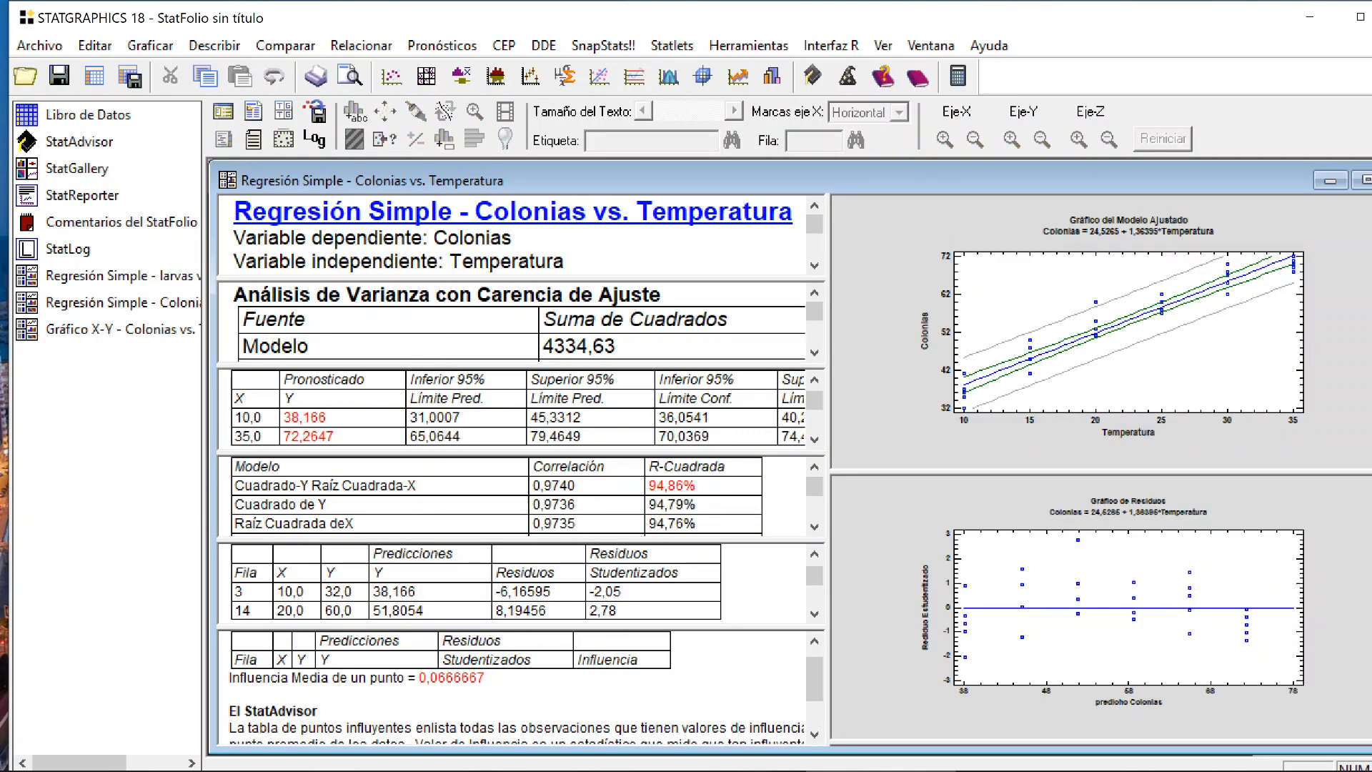
- Enlarge the Valores Predichos table and its text, and examine the predicted Colonias at X values 10 and 35
double_click(413, 377)
scroll(616, 400, "up", 6)
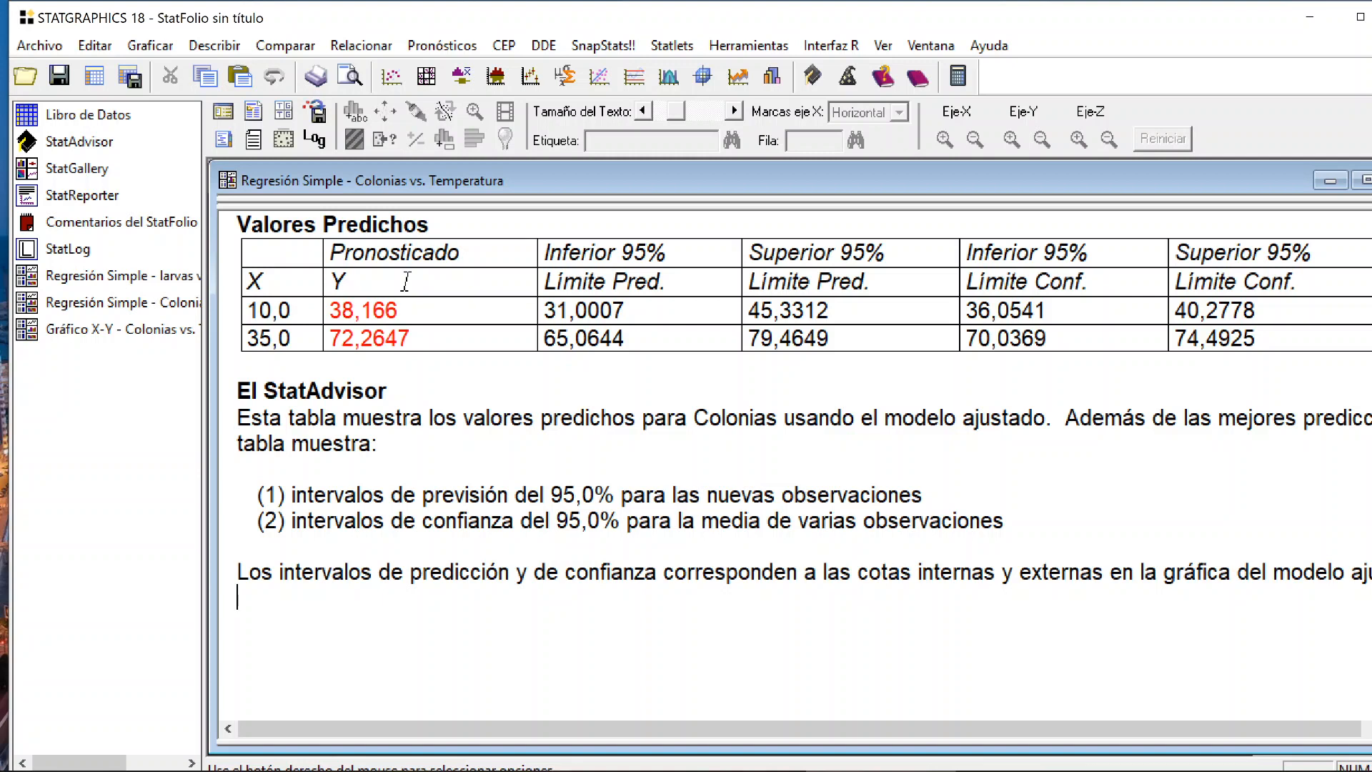
left_click(405, 281)
left_click(291, 310)
left_click(399, 310)
left_click(291, 338)
left_click(410, 338)
- Add 42 as a third X value in the forecast options, keeping 95% confidence and the Intervalo Bilateral limits
right_click(519, 447)
left_click(597, 40)
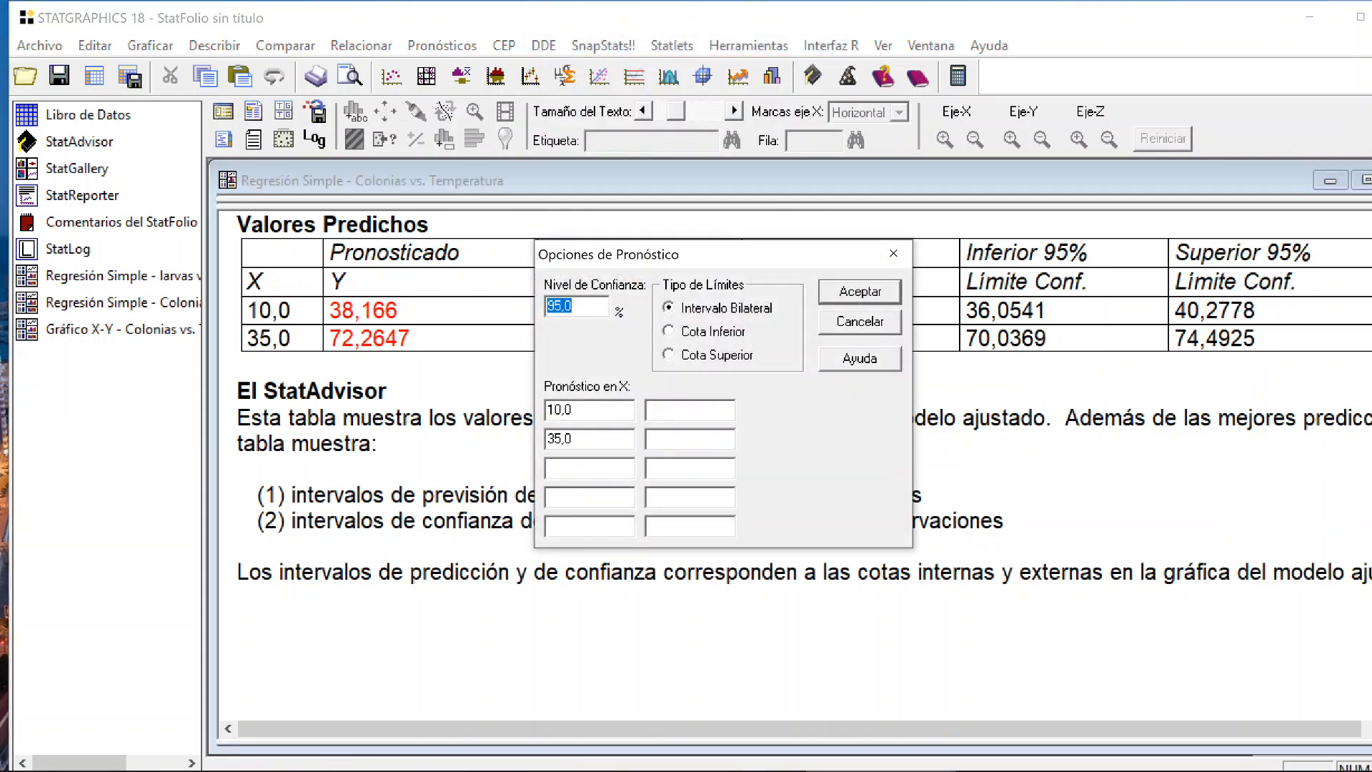
left_click(548, 468)
type("42")
left_click_drag(587, 306, 545, 306)
left_click_drag(599, 260, 588, 353)
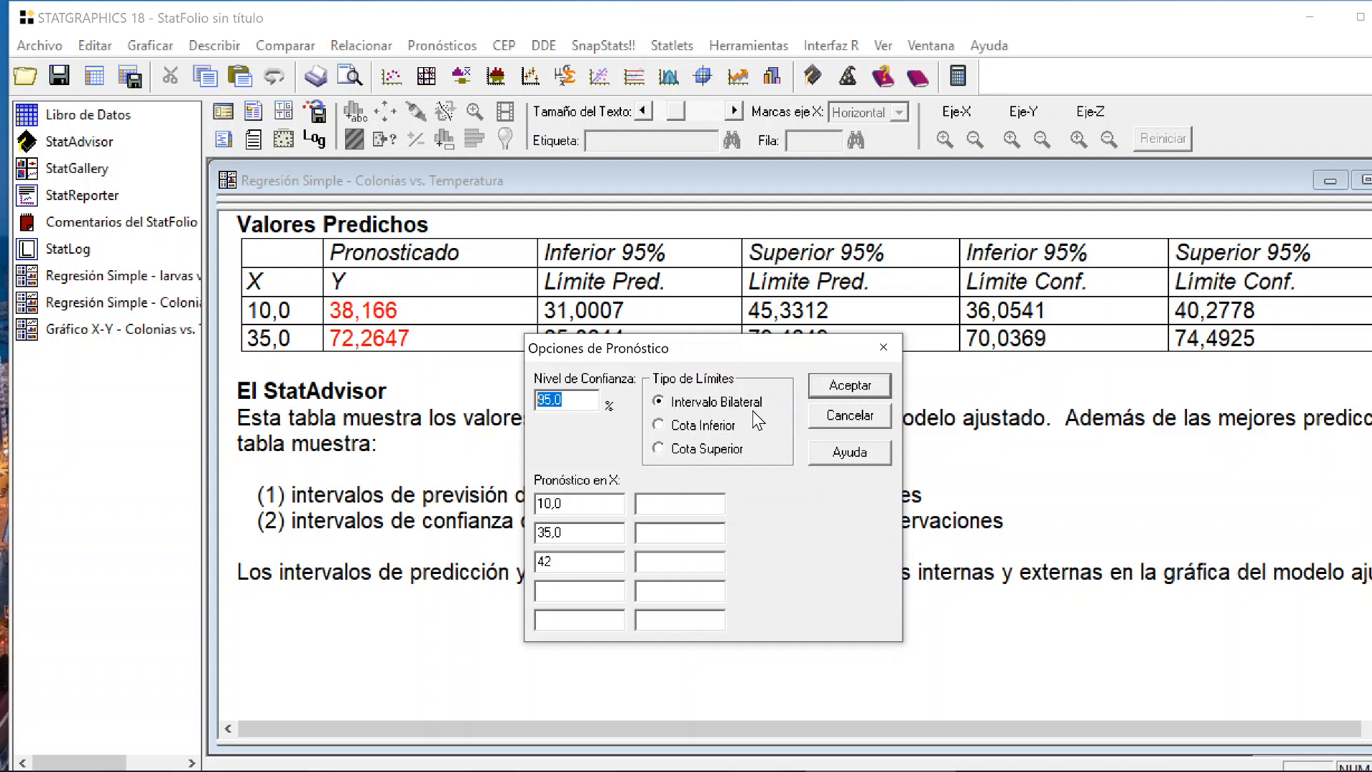
left_click(849, 387)
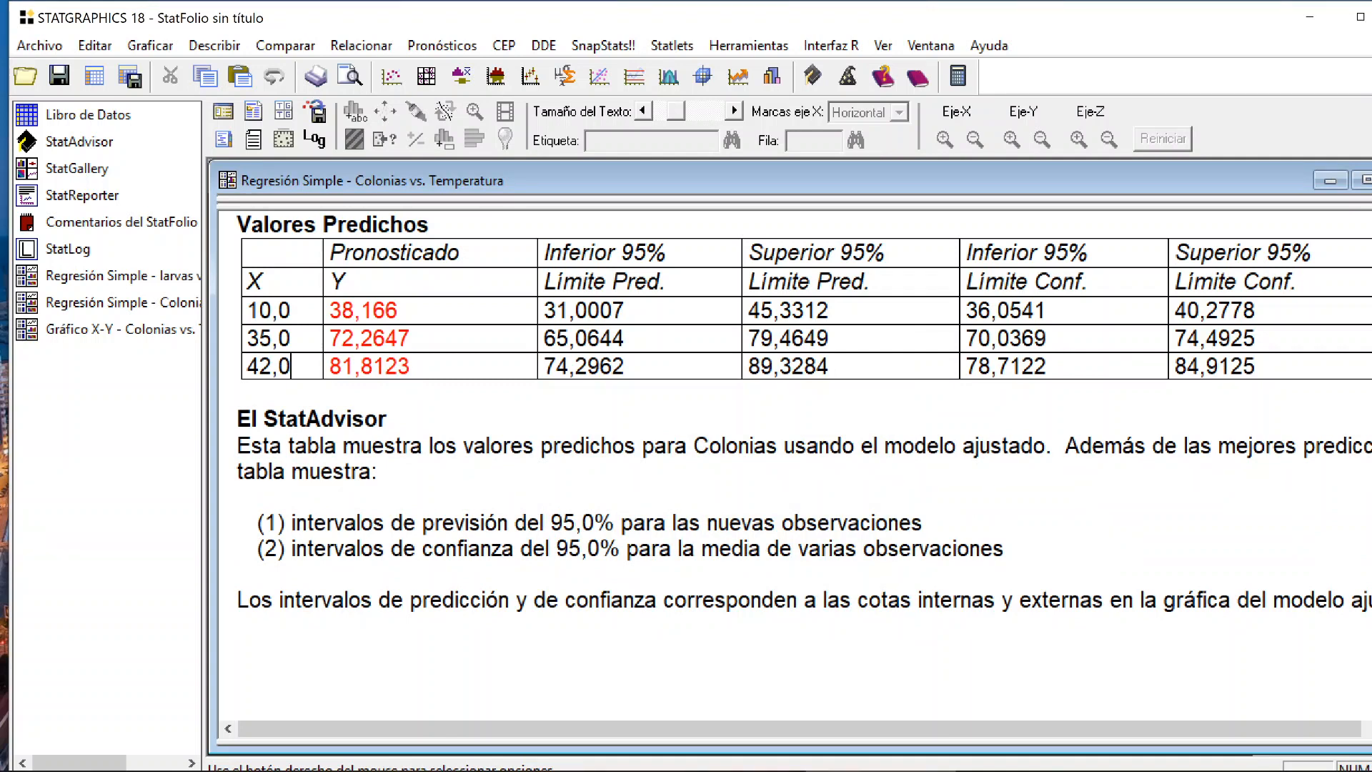
- Check the predicted Colonias for a temperature of 42 and return to all panes
left_click(412, 366)
left_click_drag(410, 366, 329, 366)
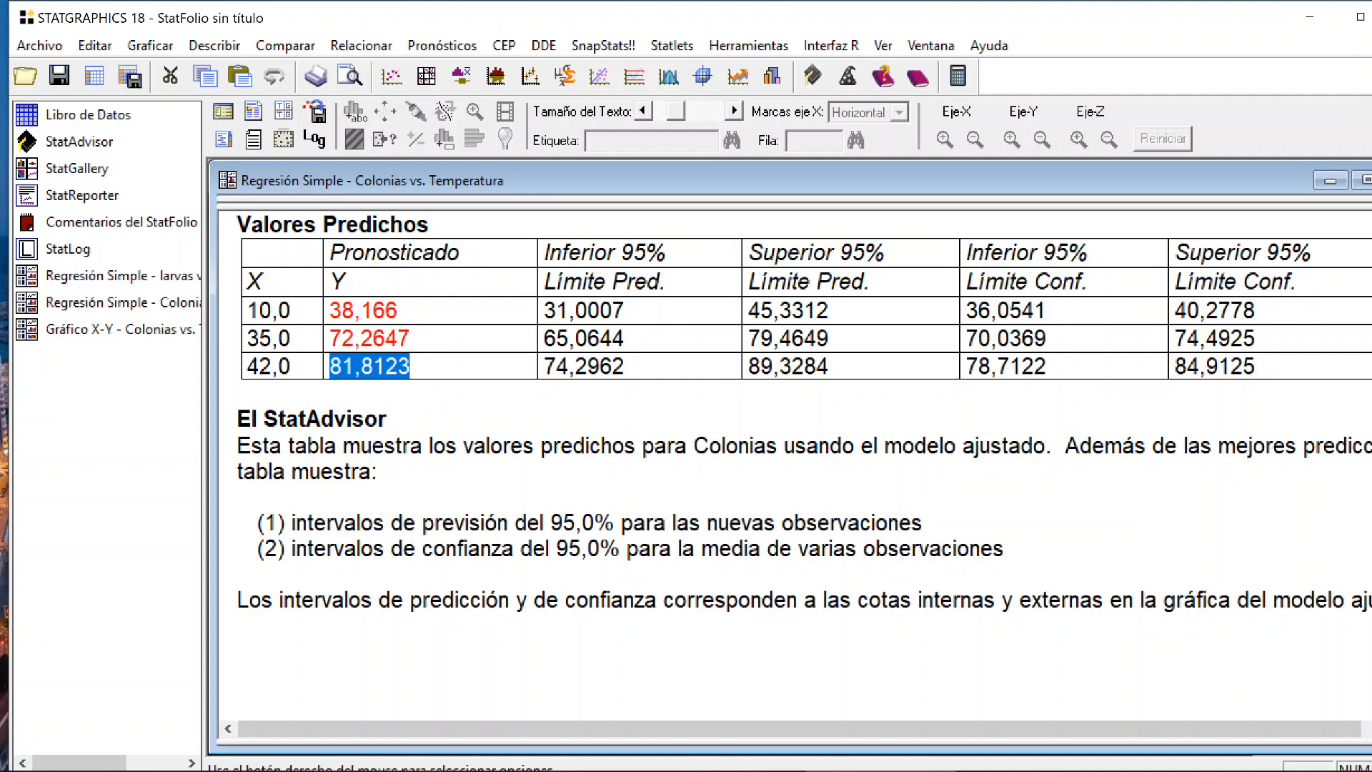
double_click(857, 409)
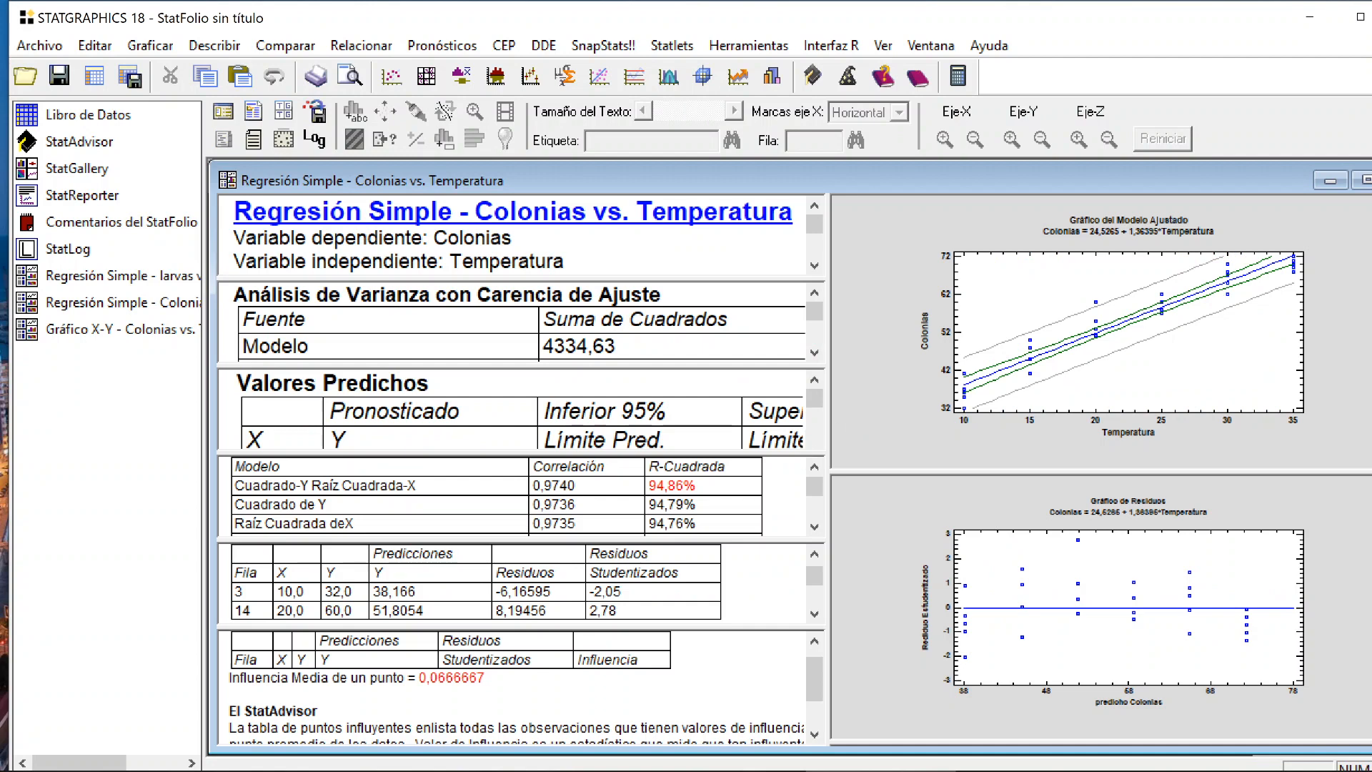
- Examine the enlarged Gráfico de Residuos, and enlarge the Residuos Atípicos table and its text to read it
double_click(909, 581)
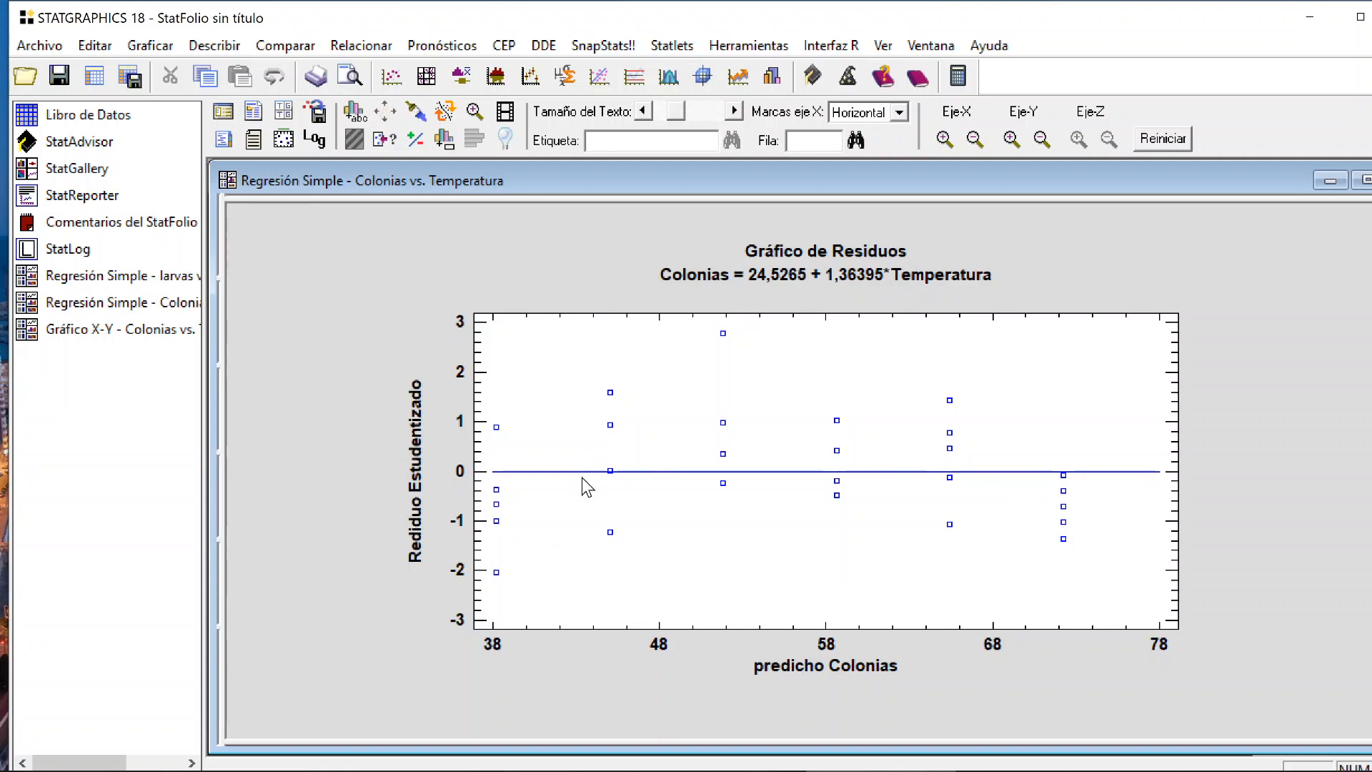
double_click(1342, 453)
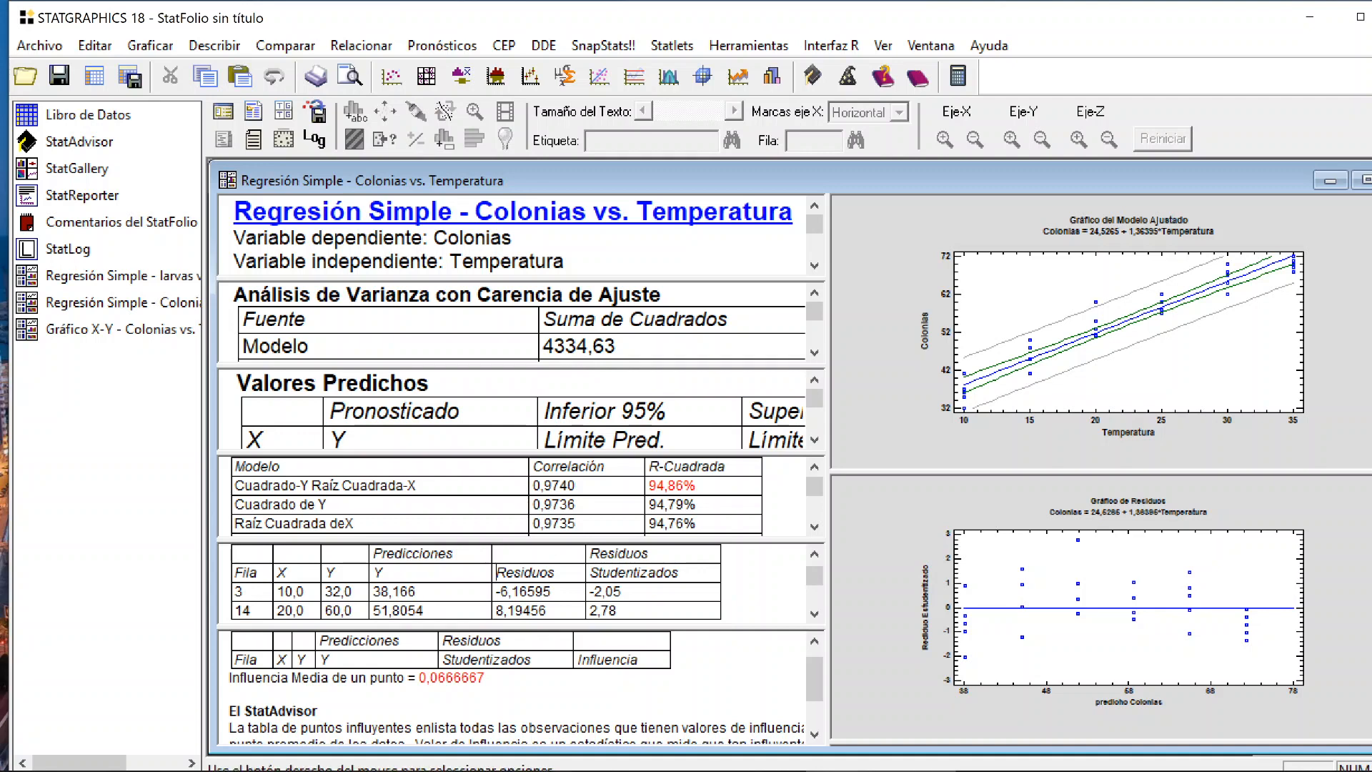
double_click(467, 564)
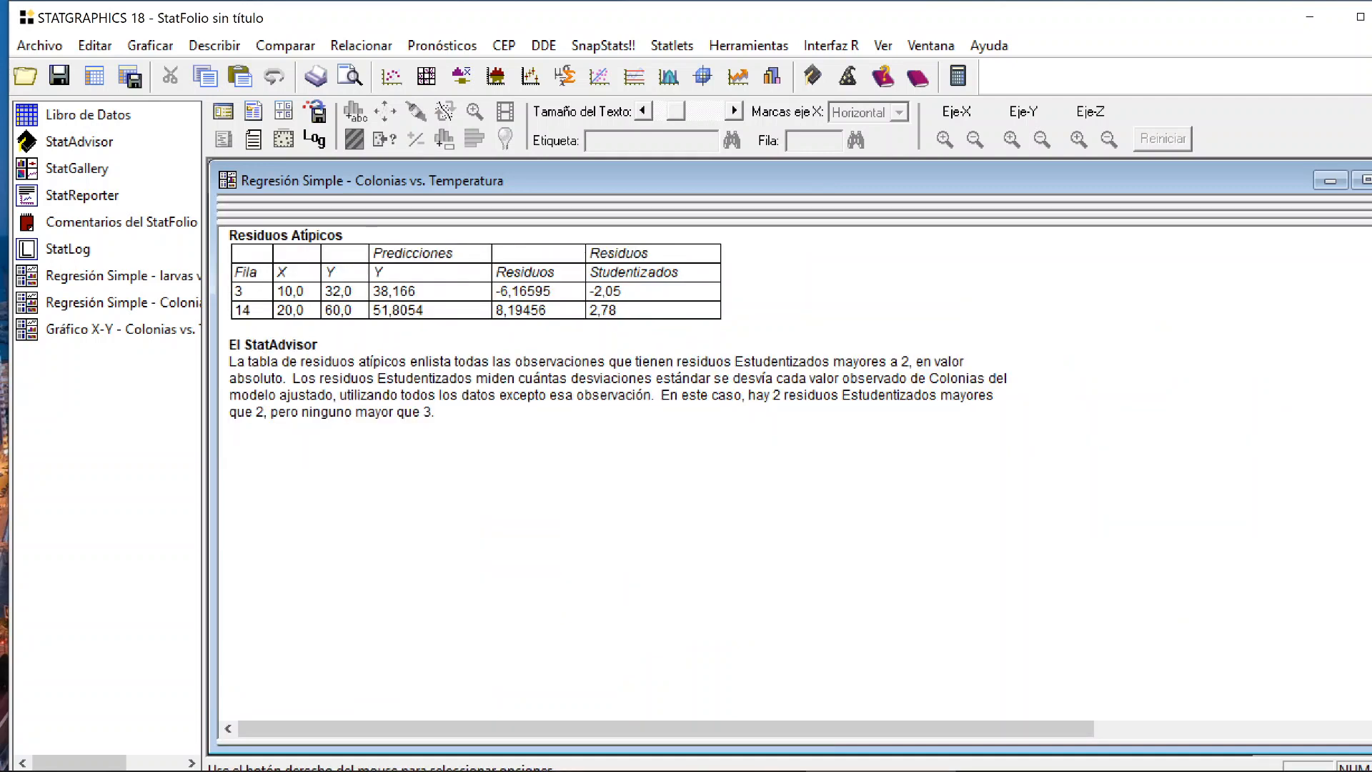
scroll(466, 565, "up", 3)
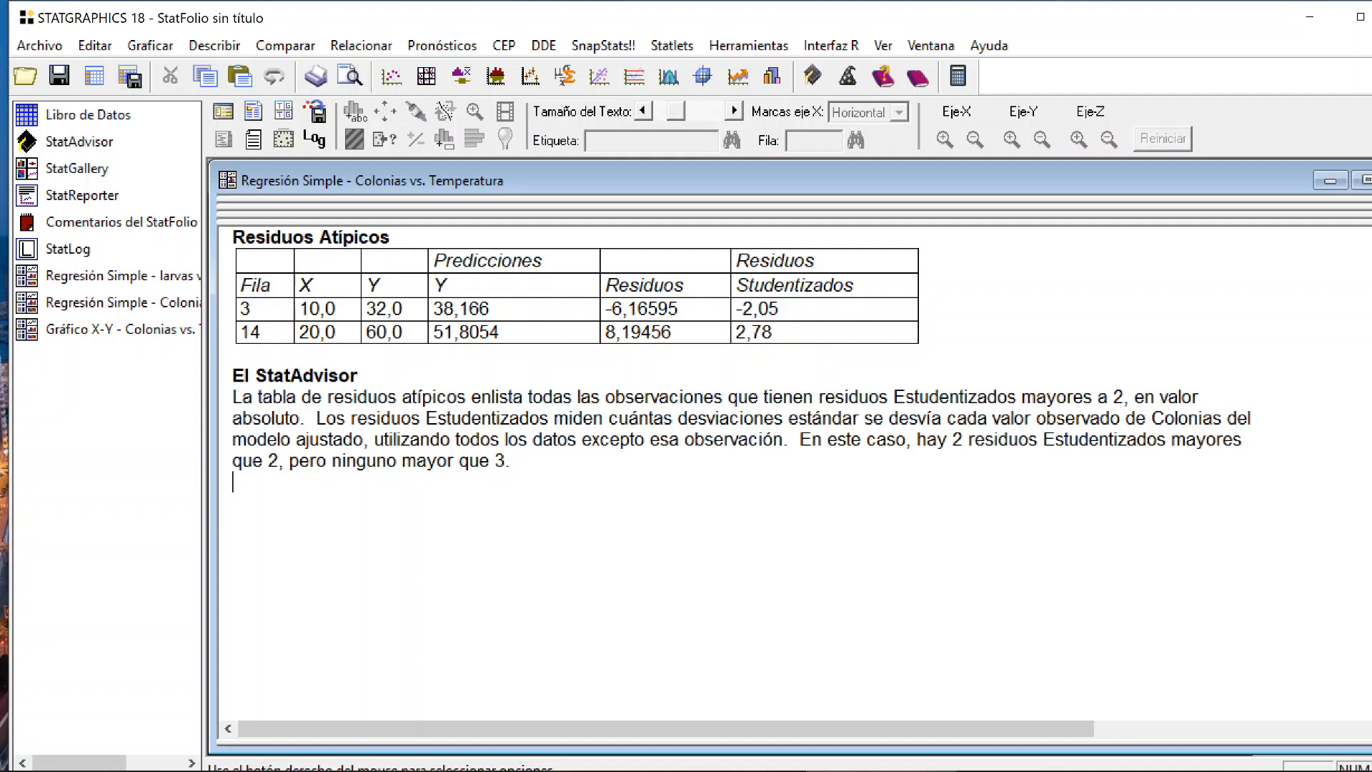
- Examine the studentized residuals of rows 3 and 14 in the Residuos Atípicos table and return to all panes
left_click_drag(772, 332, 267, 343)
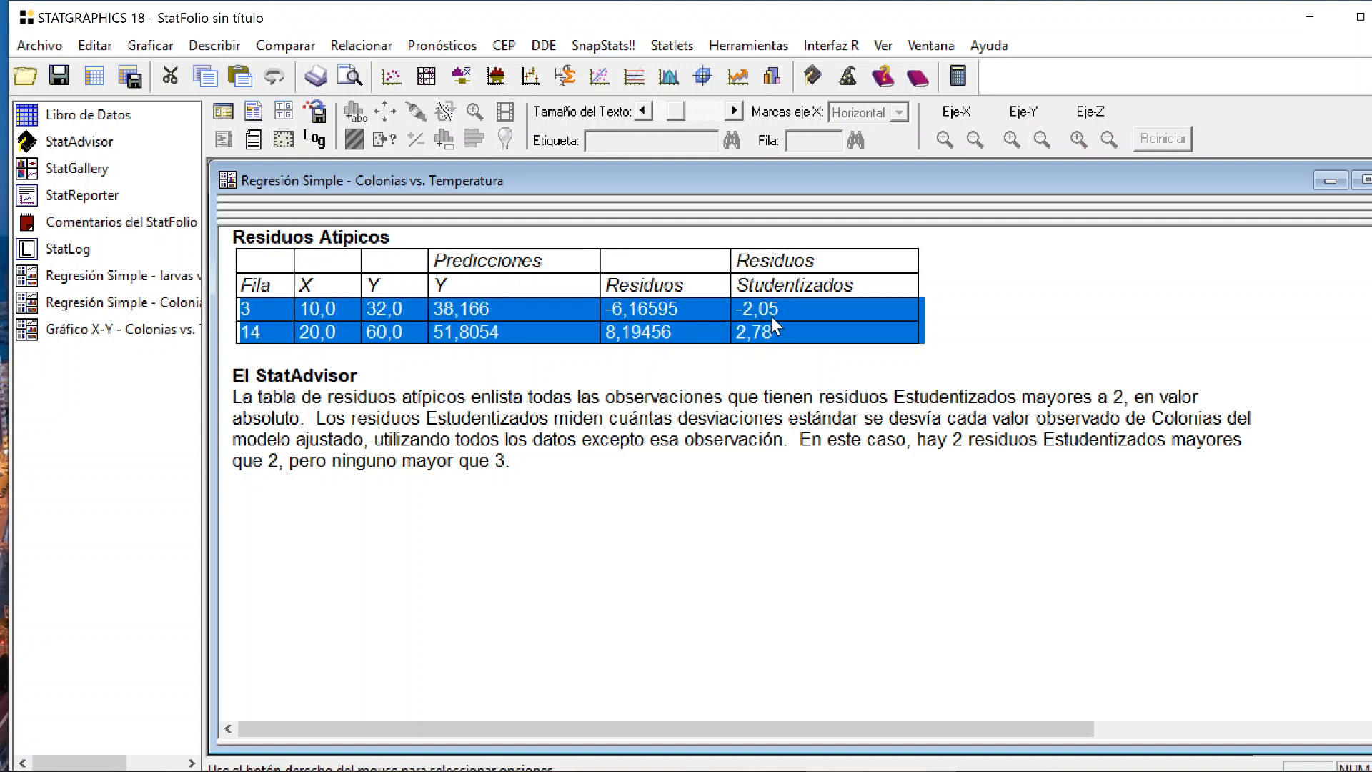
left_click(799, 311)
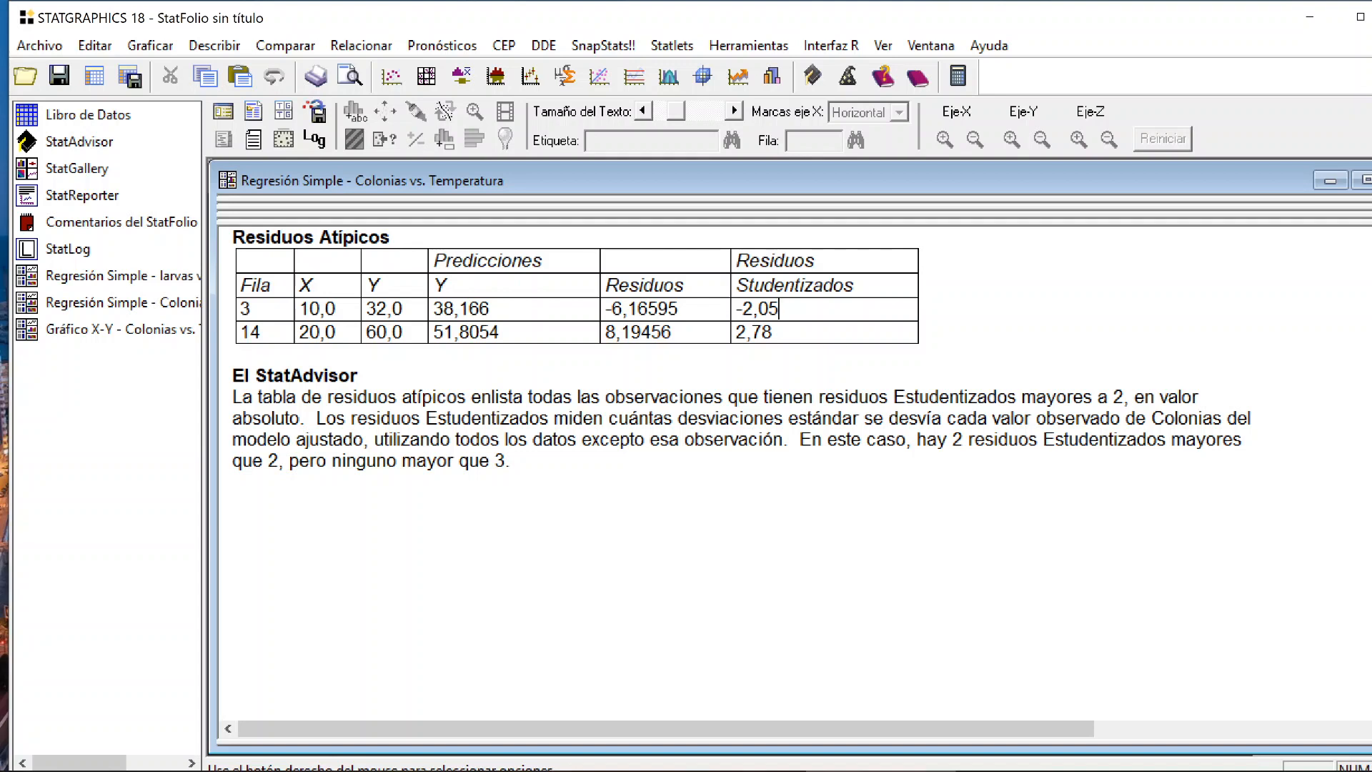
left_click(774, 333)
double_click(825, 352)
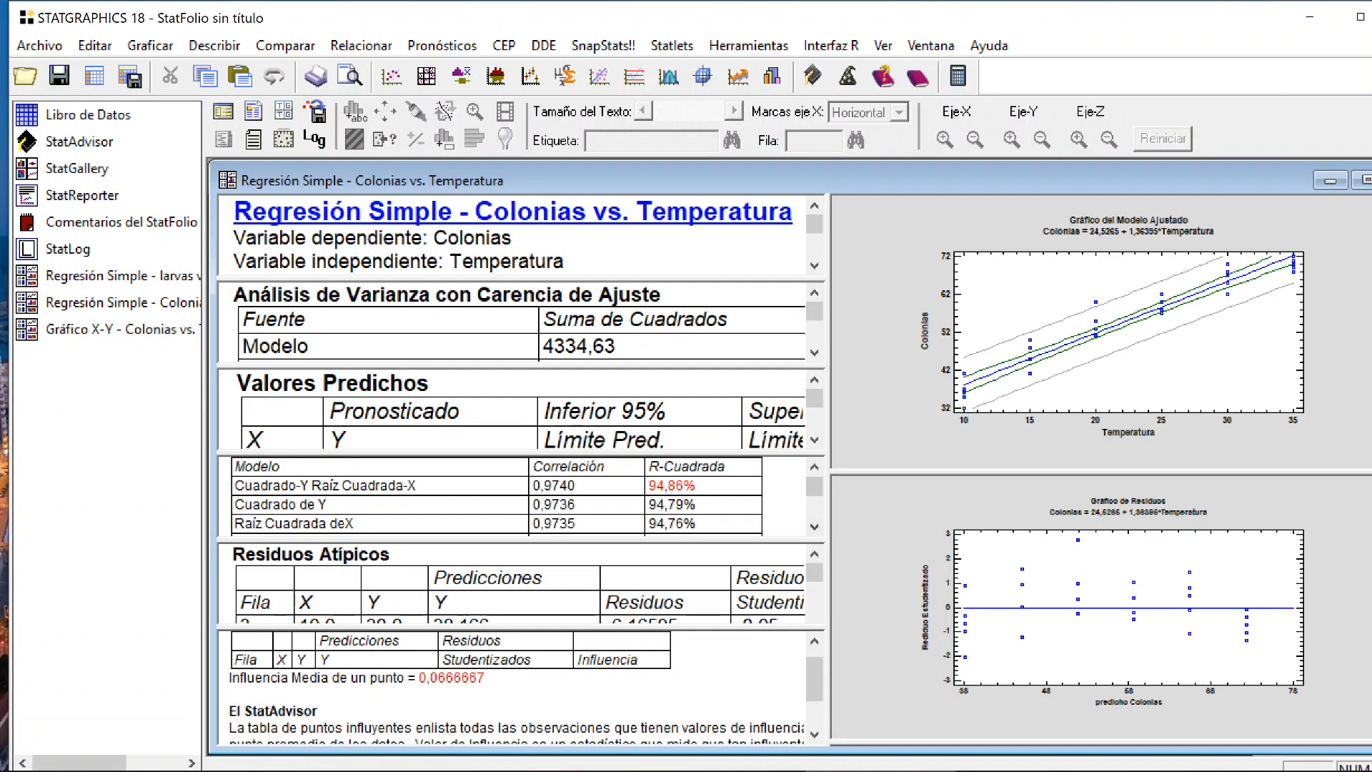
- Enlarge the Puntos Influyentes table and its text, check the Influencia Media de un punto, and return to all panes
double_click(532, 690)
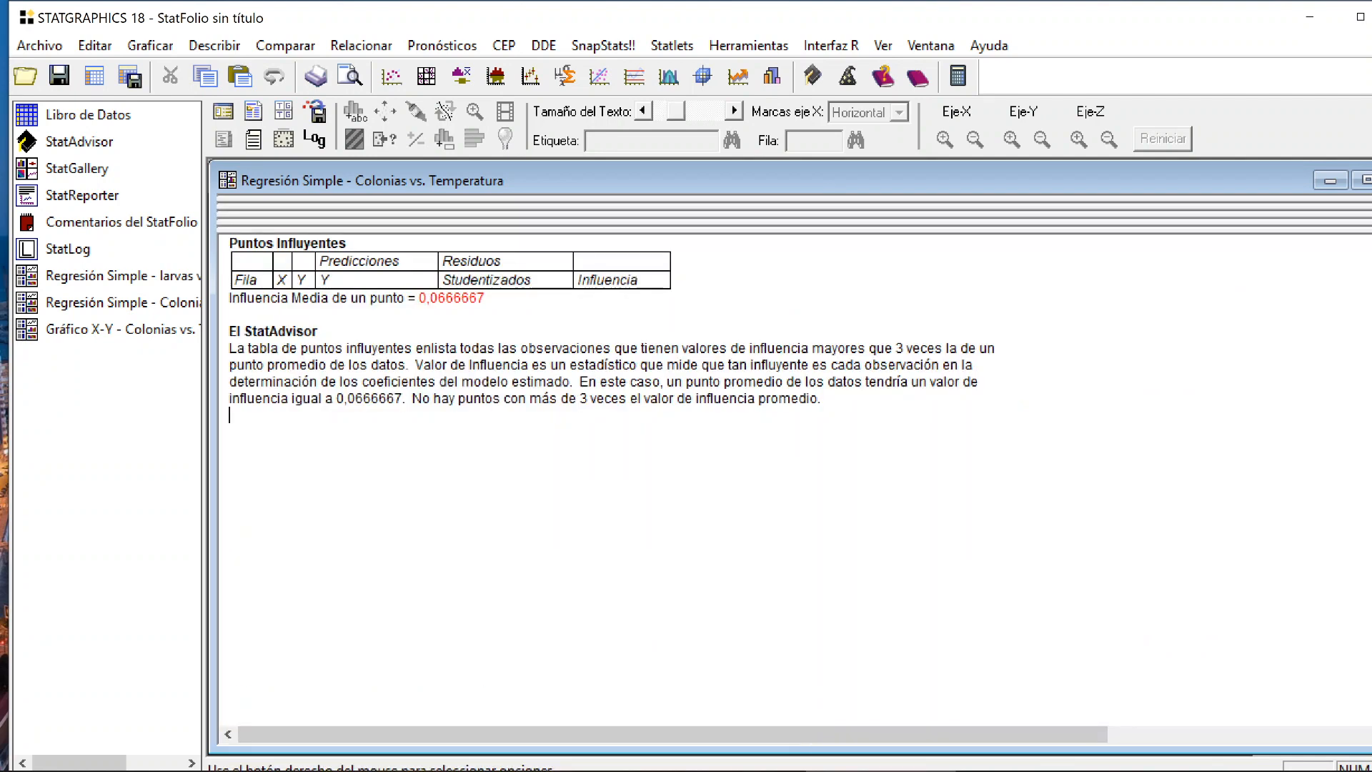
scroll(786, 472, "up", 4)
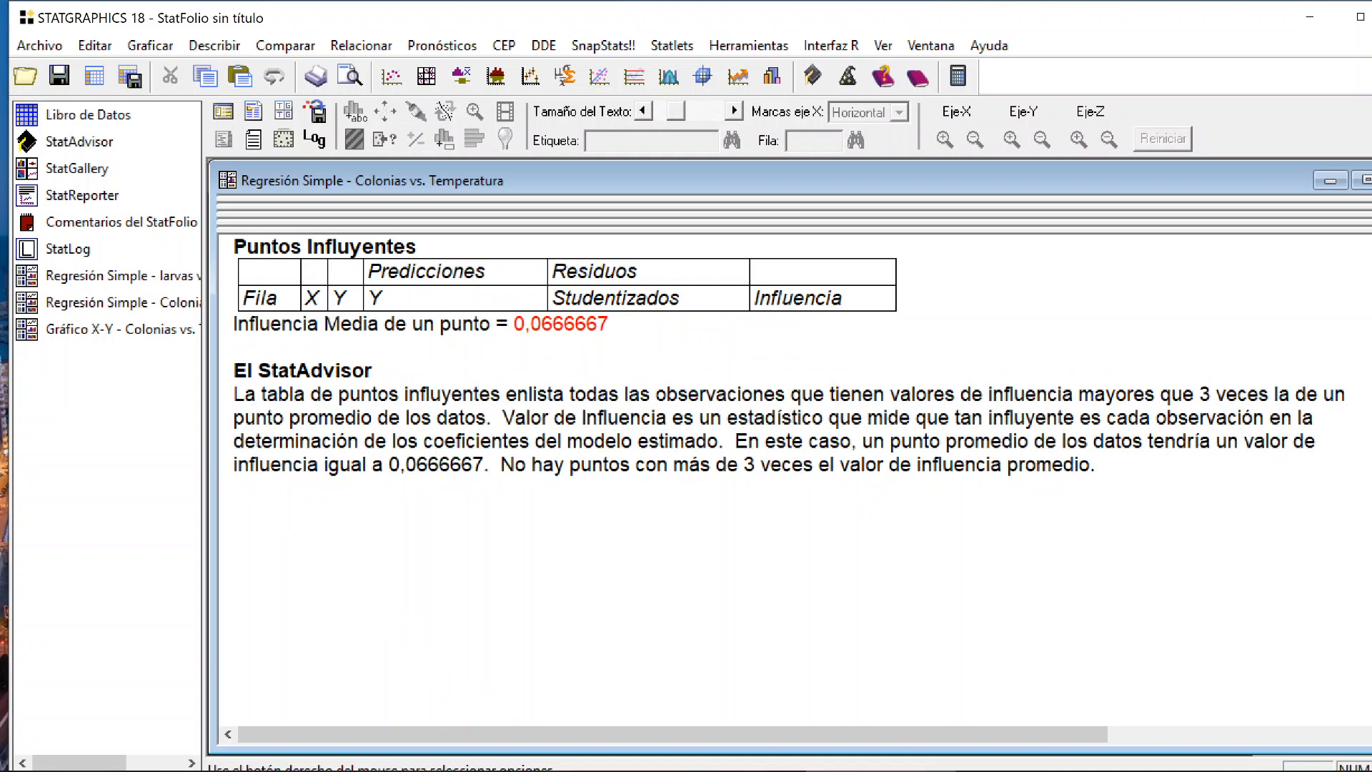
double_click(569, 324)
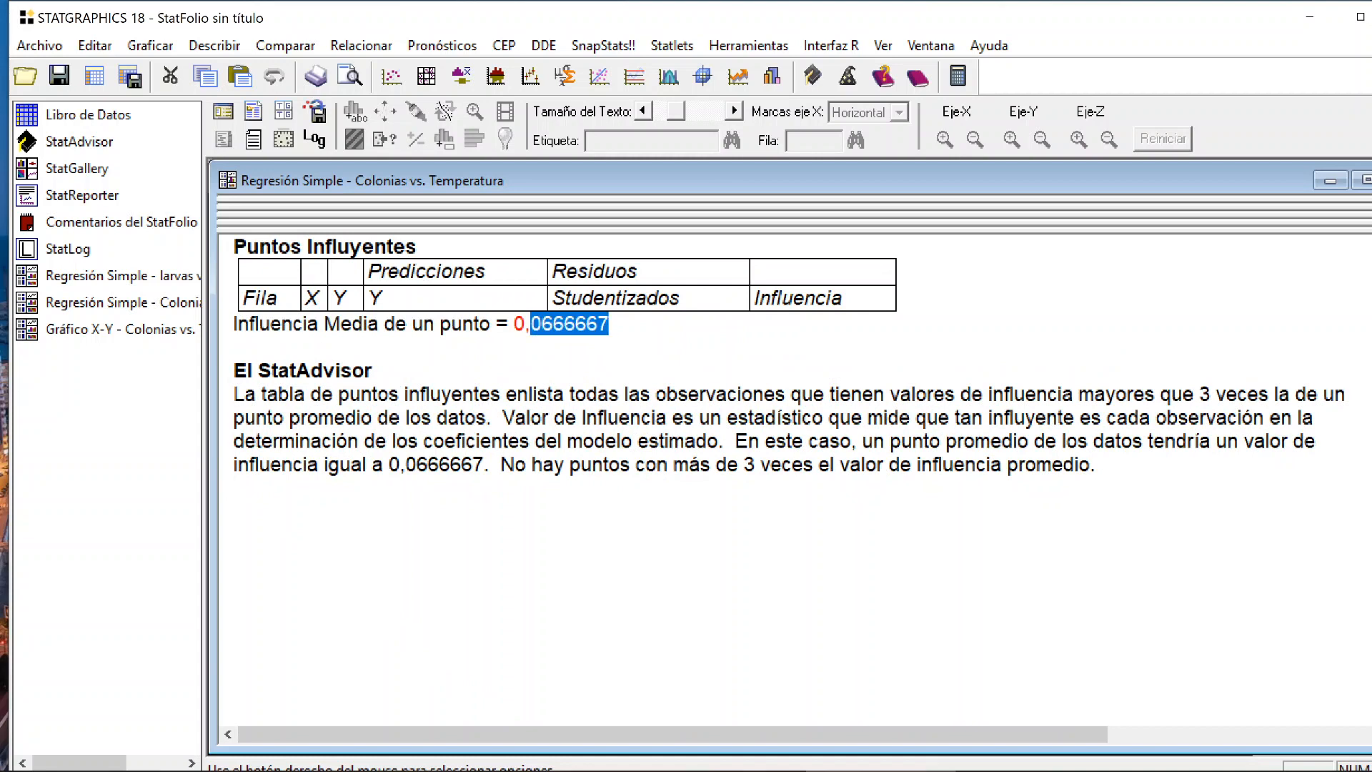
left_click_drag(531, 326, 509, 332)
double_click(647, 654)
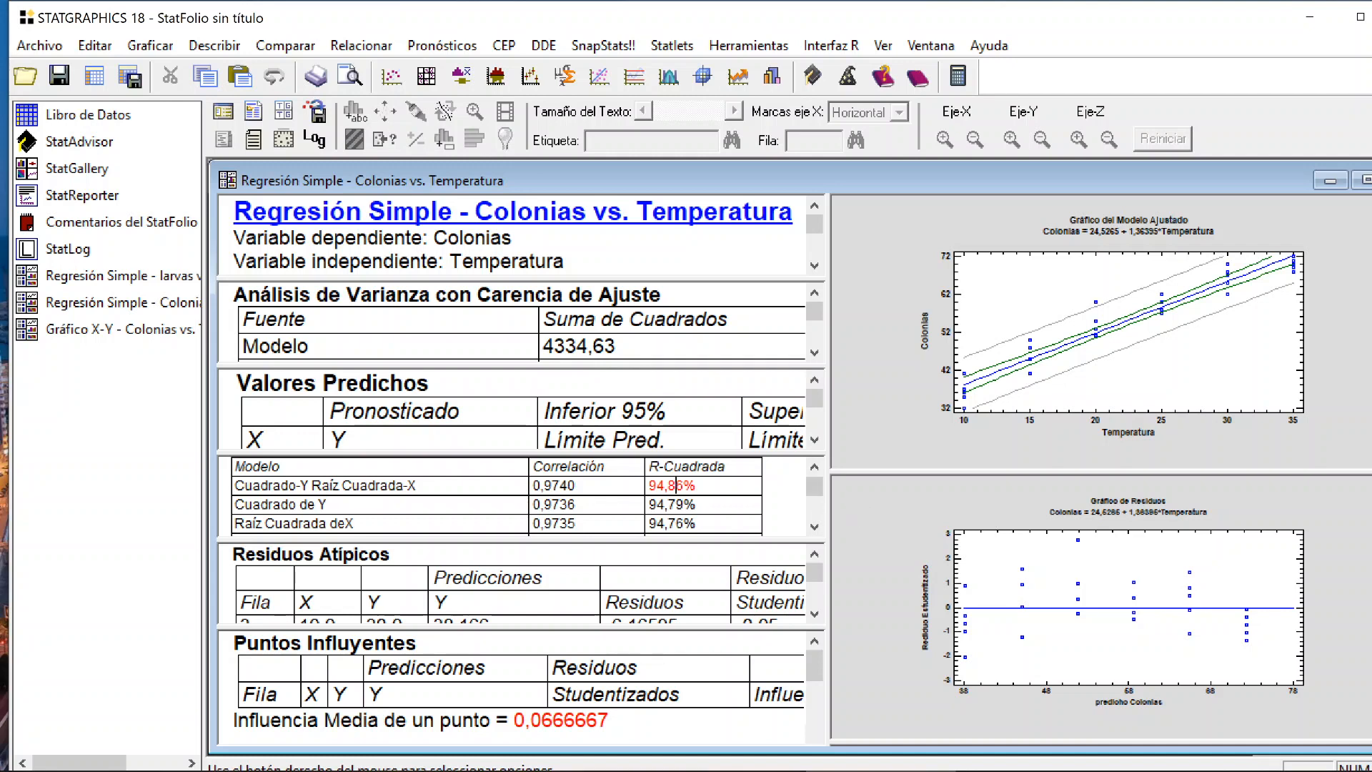
- Enlarge the Comparación de Modelos Alternos table and its text, and read through the listed models
double_click(671, 486)
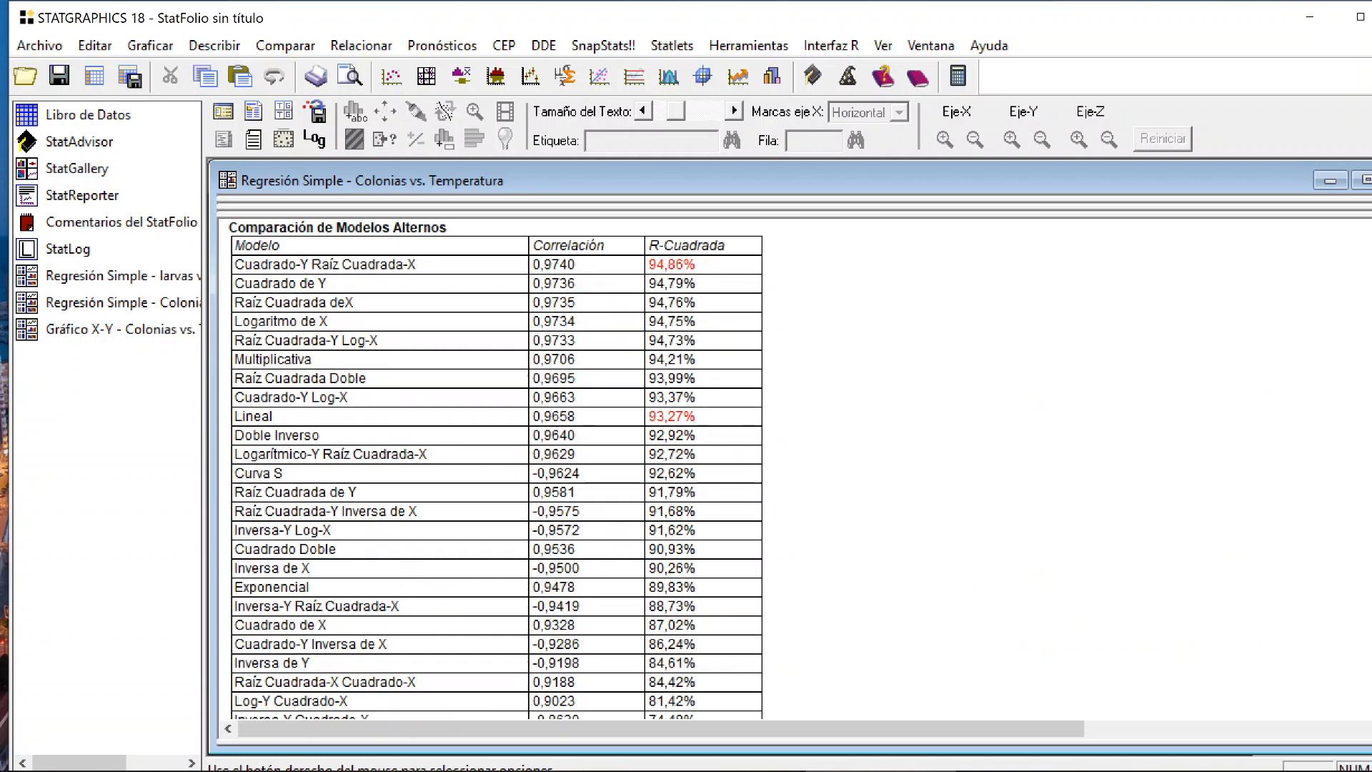
left_click(734, 111)
left_click(734, 111)
left_click(733, 111)
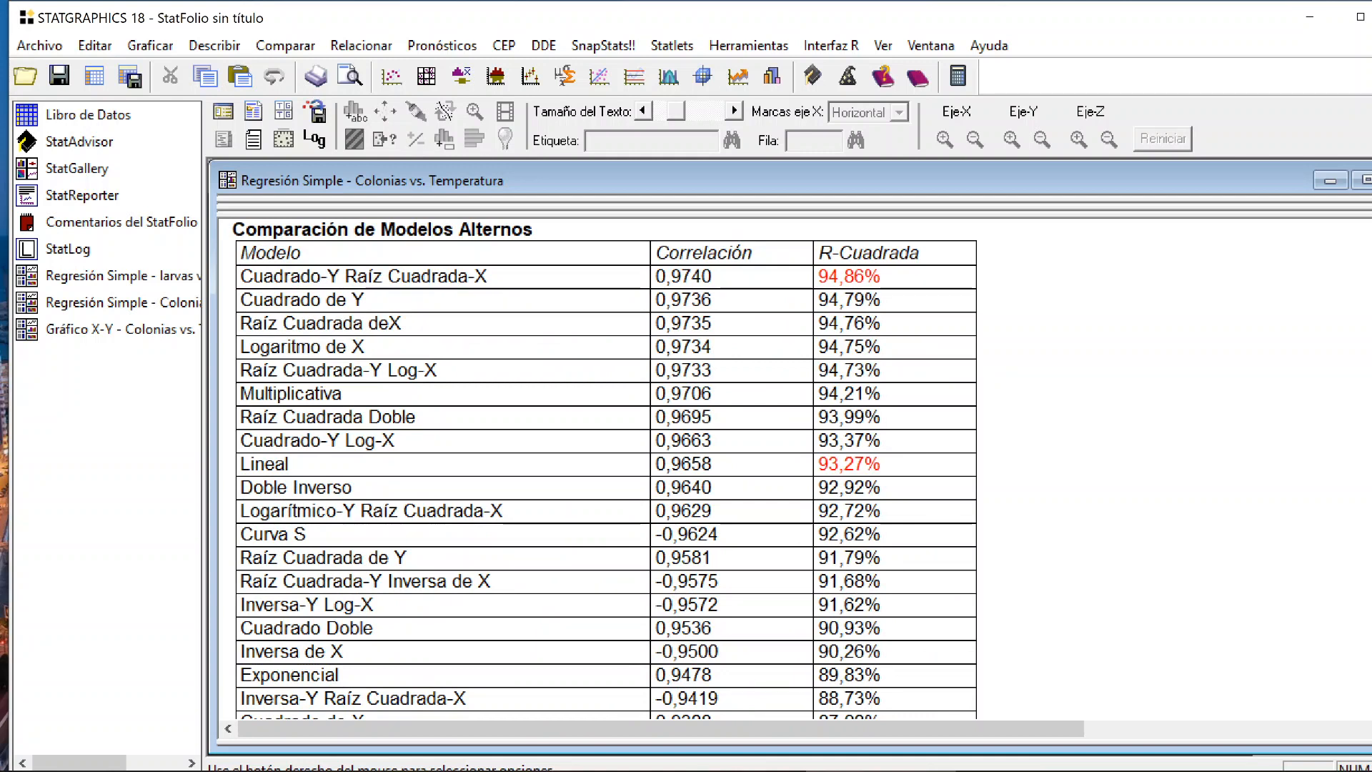
scroll(601, 464, "down", 3)
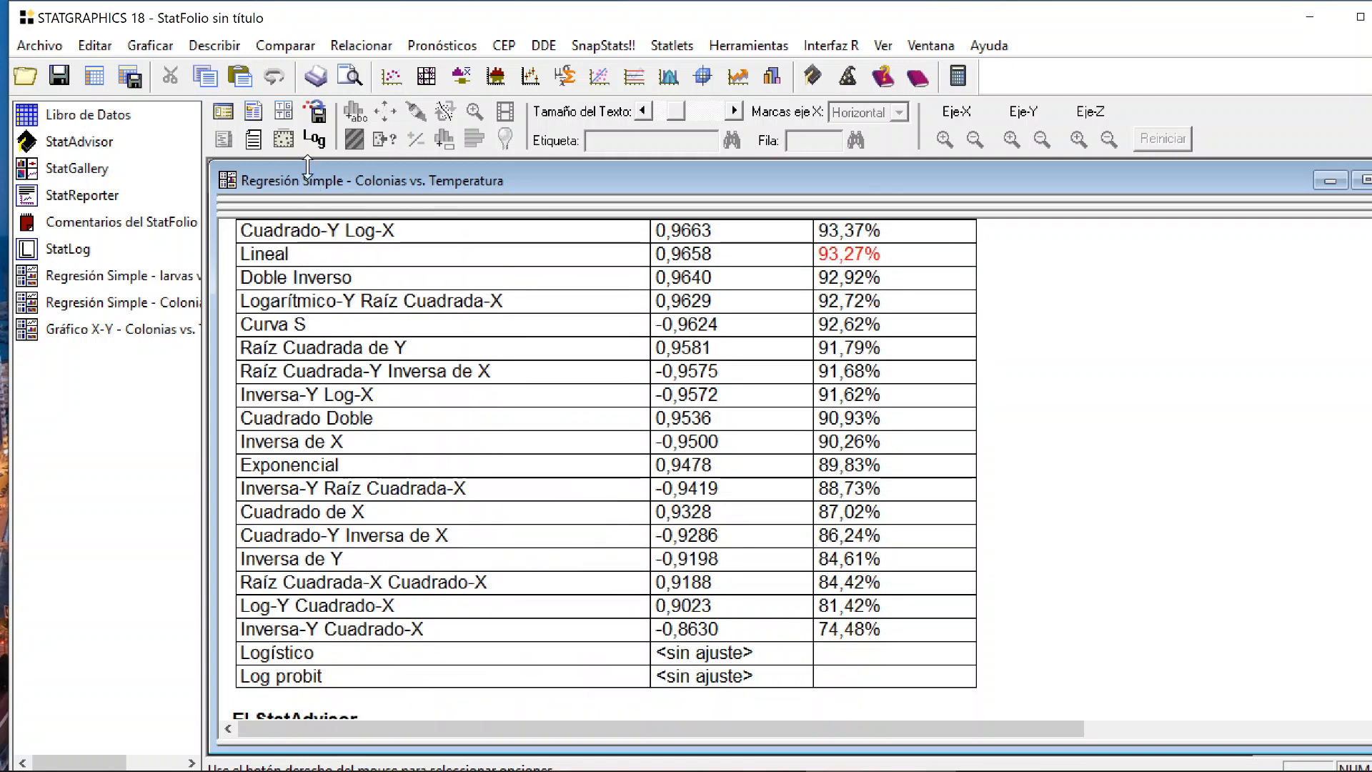
- Review the available model types in the Opciones Regresión Simple dialog and close it
left_click(290, 110)
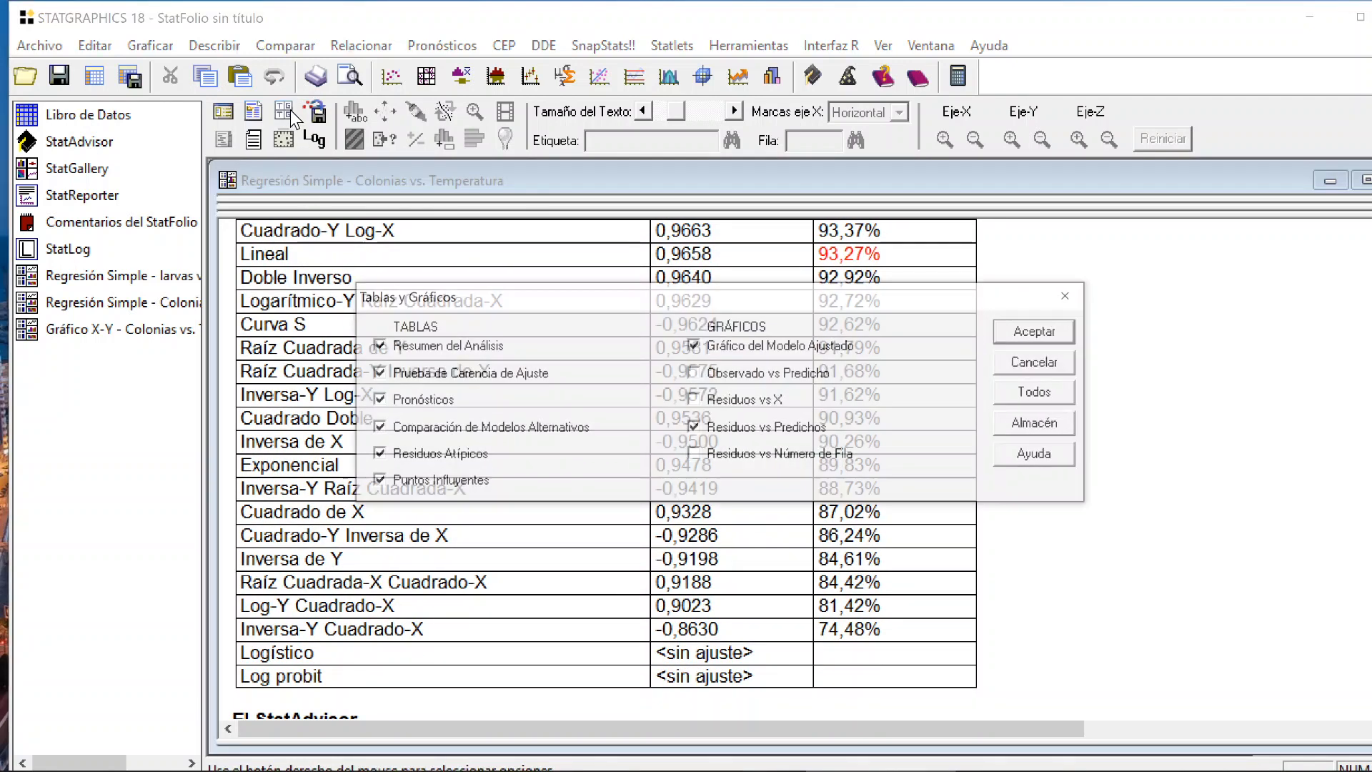
left_click(1073, 293)
left_click(254, 115)
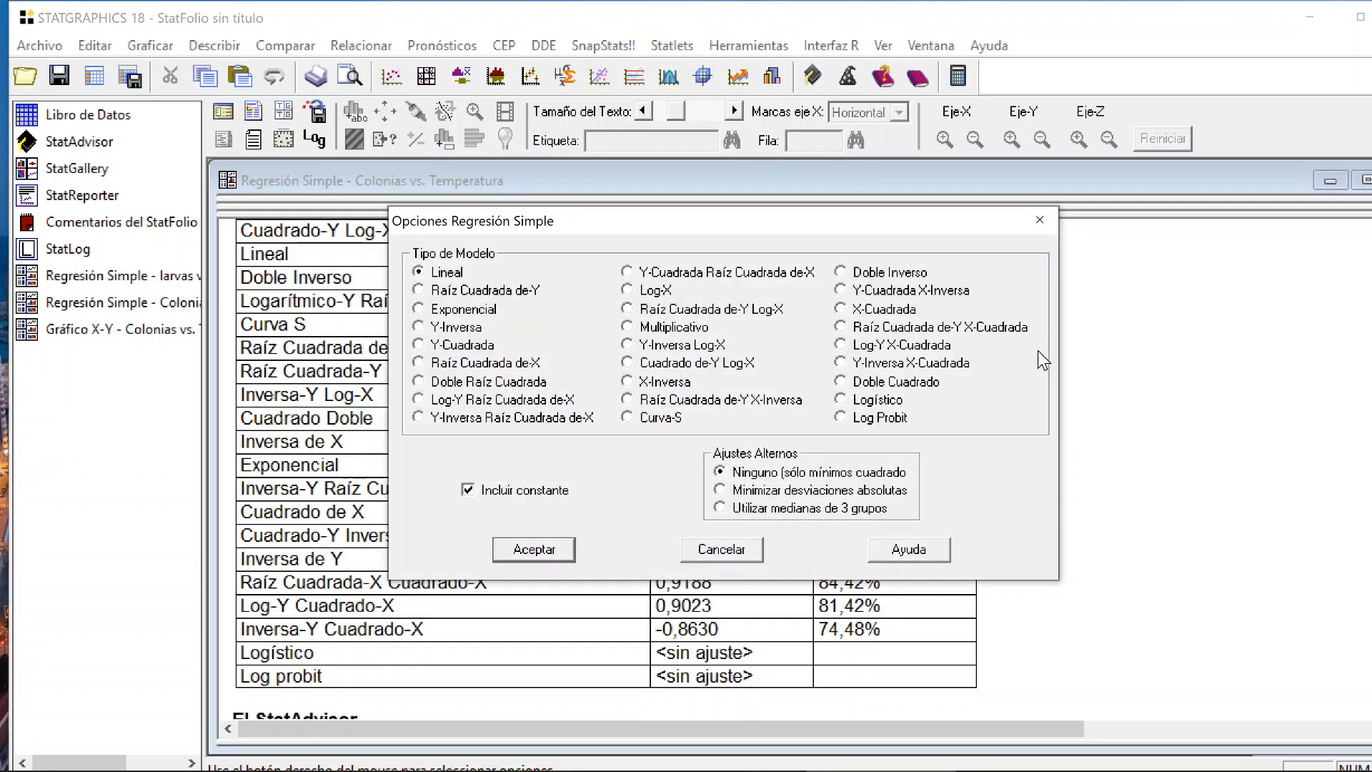
left_click(1039, 221)
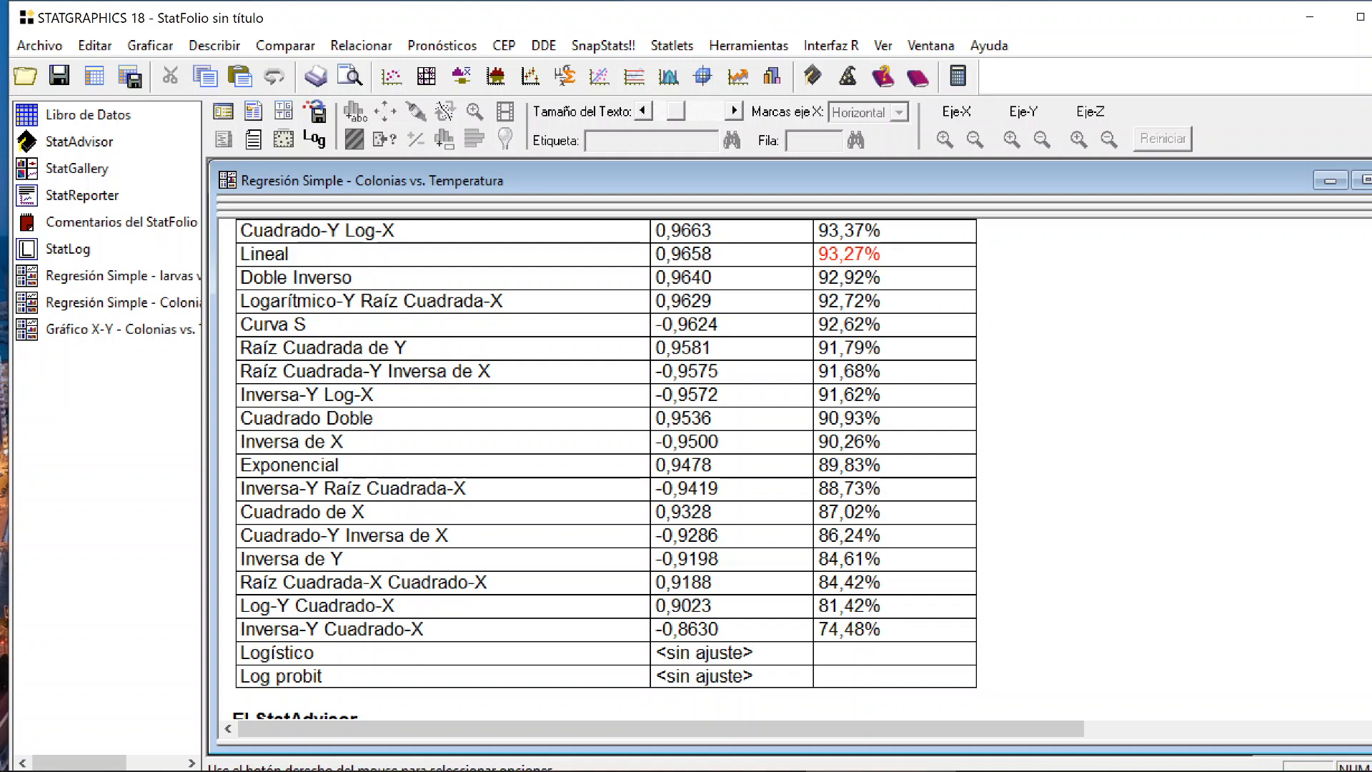
- Compare the correlation and R-Cuadrada of the Lineal model with the Cuadrado de Y, Raíz Cuadrada deX and Cuadrado-Y Raíz Cuadrada-X models
scroll(604, 472, "up", 3)
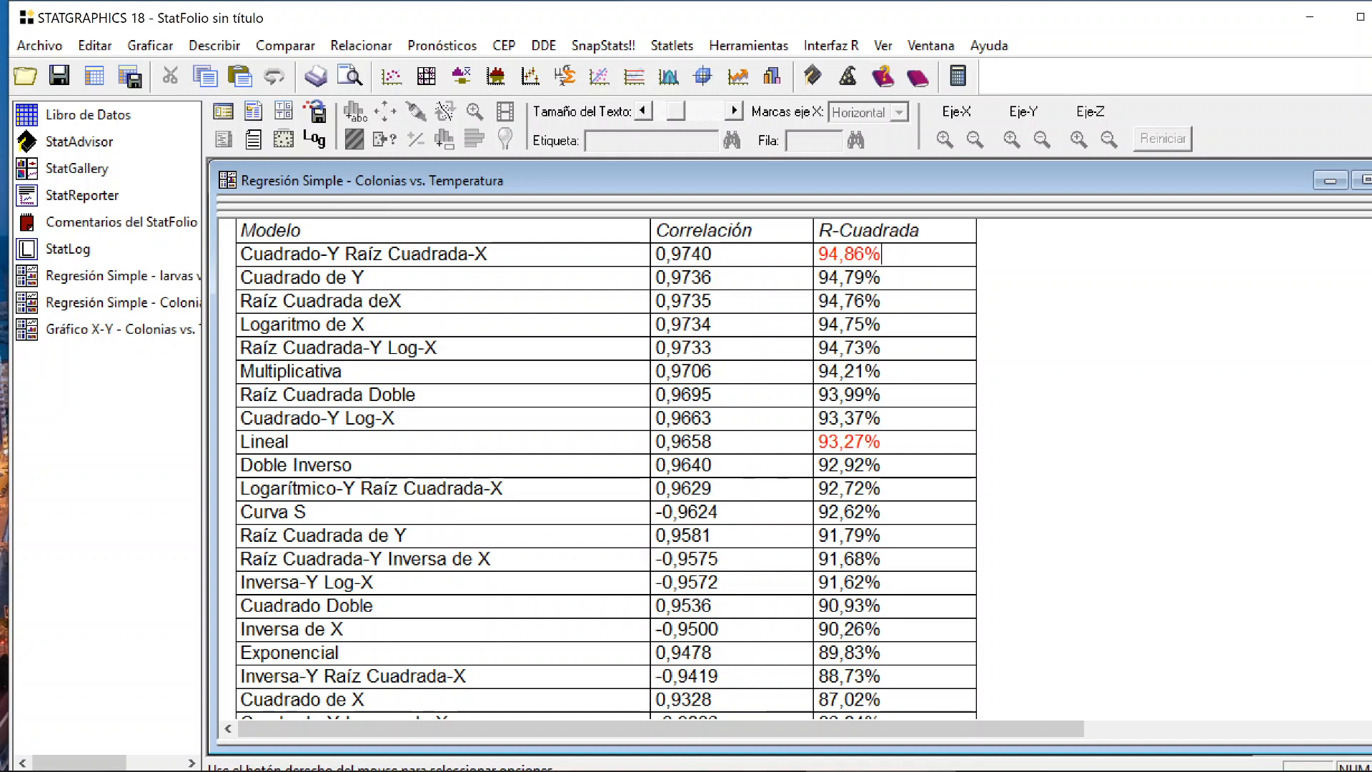
mouse_move(736, 441)
left_mouse_down()
mouse_move(736, 465)
mouse_move(736, 447)
left_mouse_up()
left_click_drag(886, 441, 335, 443)
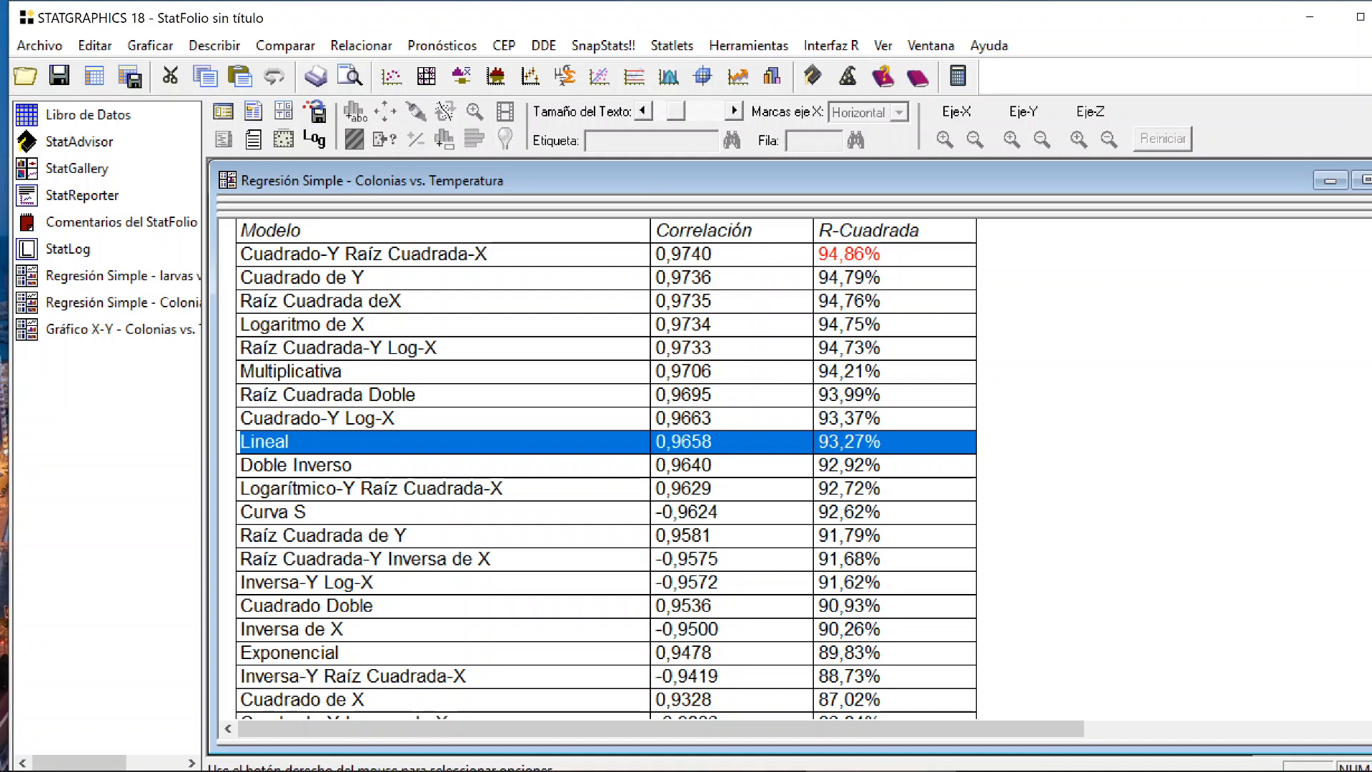
left_click_drag(883, 278, 832, 301)
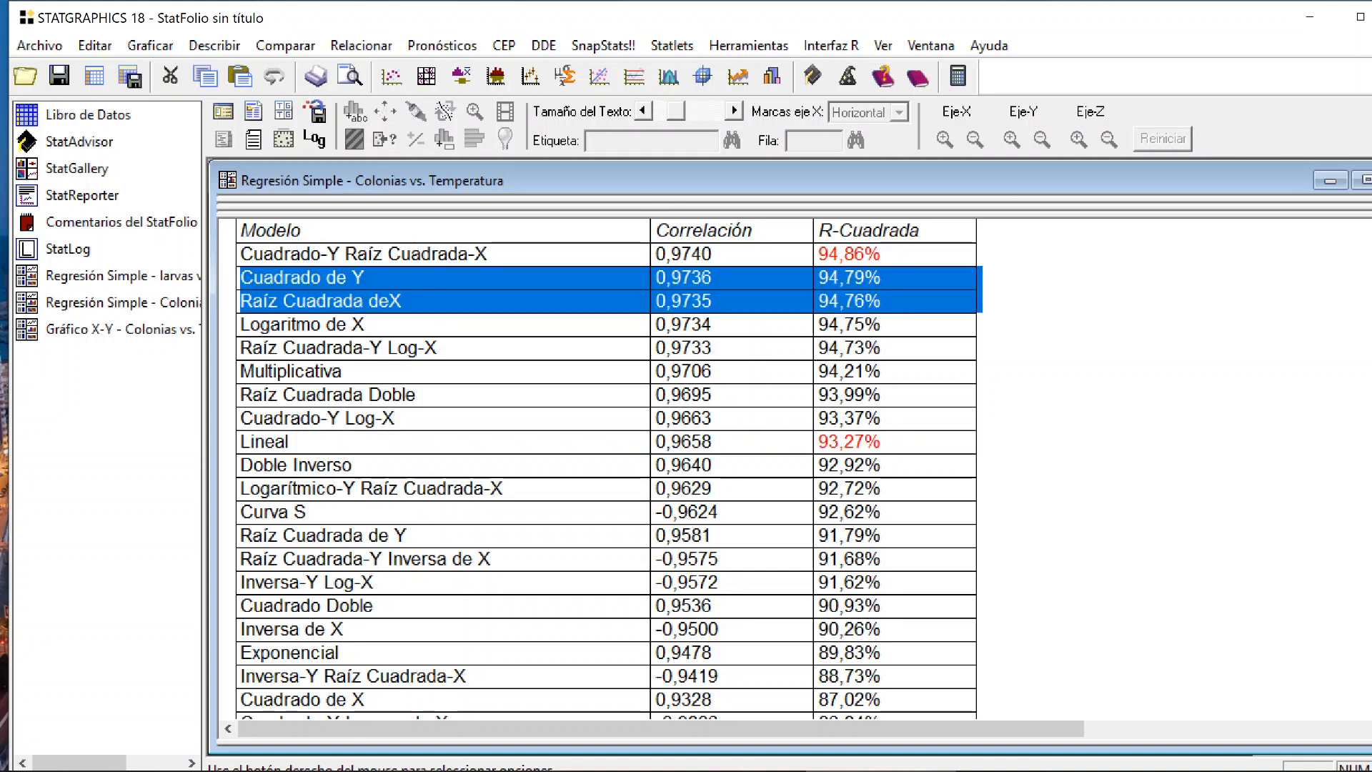
left_click_drag(243, 278, 875, 278)
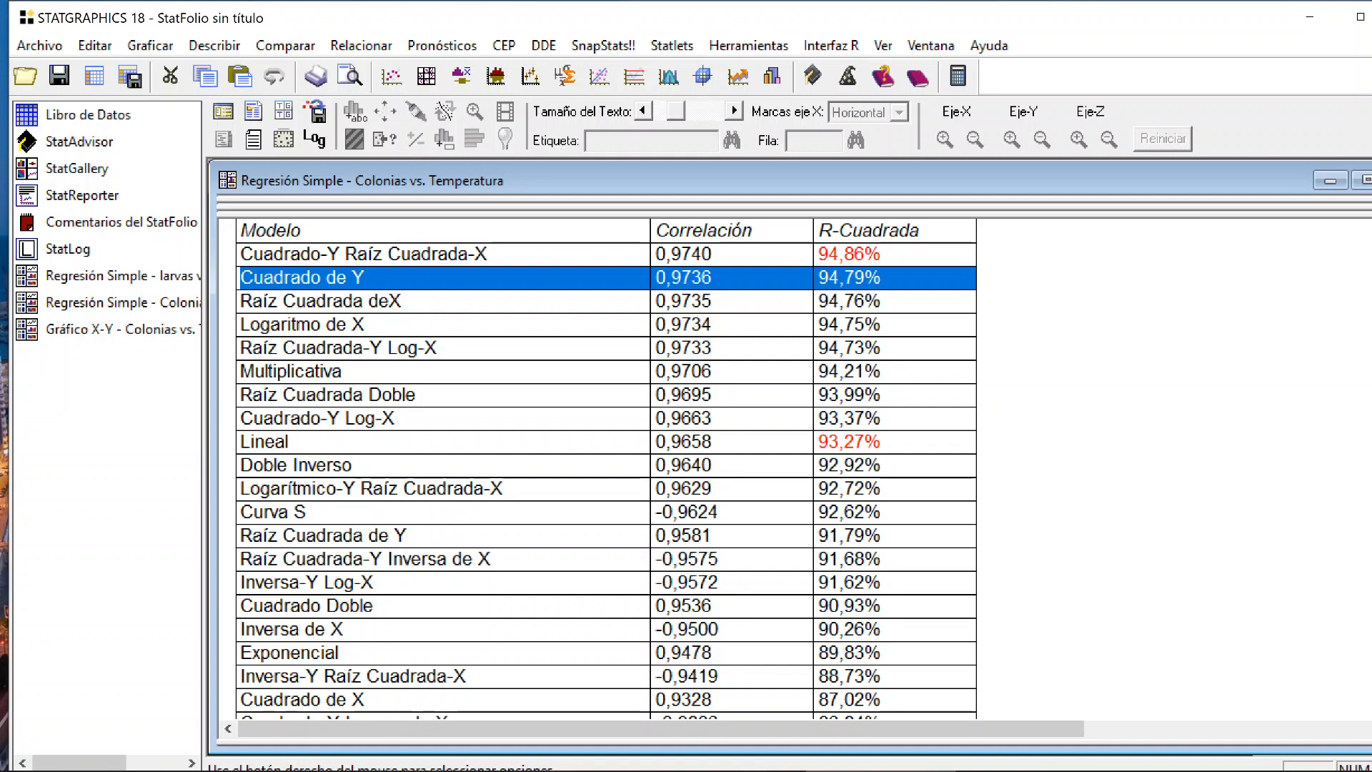
left_click(487, 253)
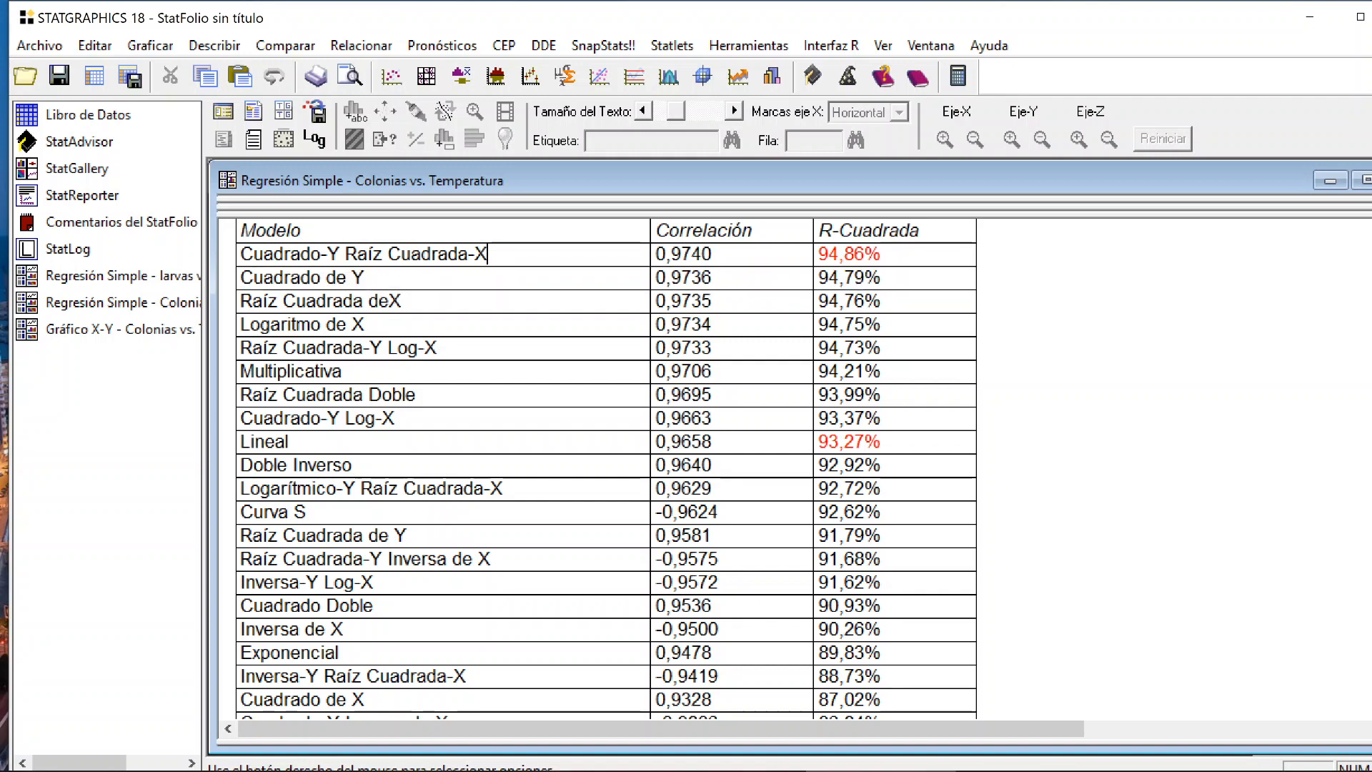
left_click(349, 44)
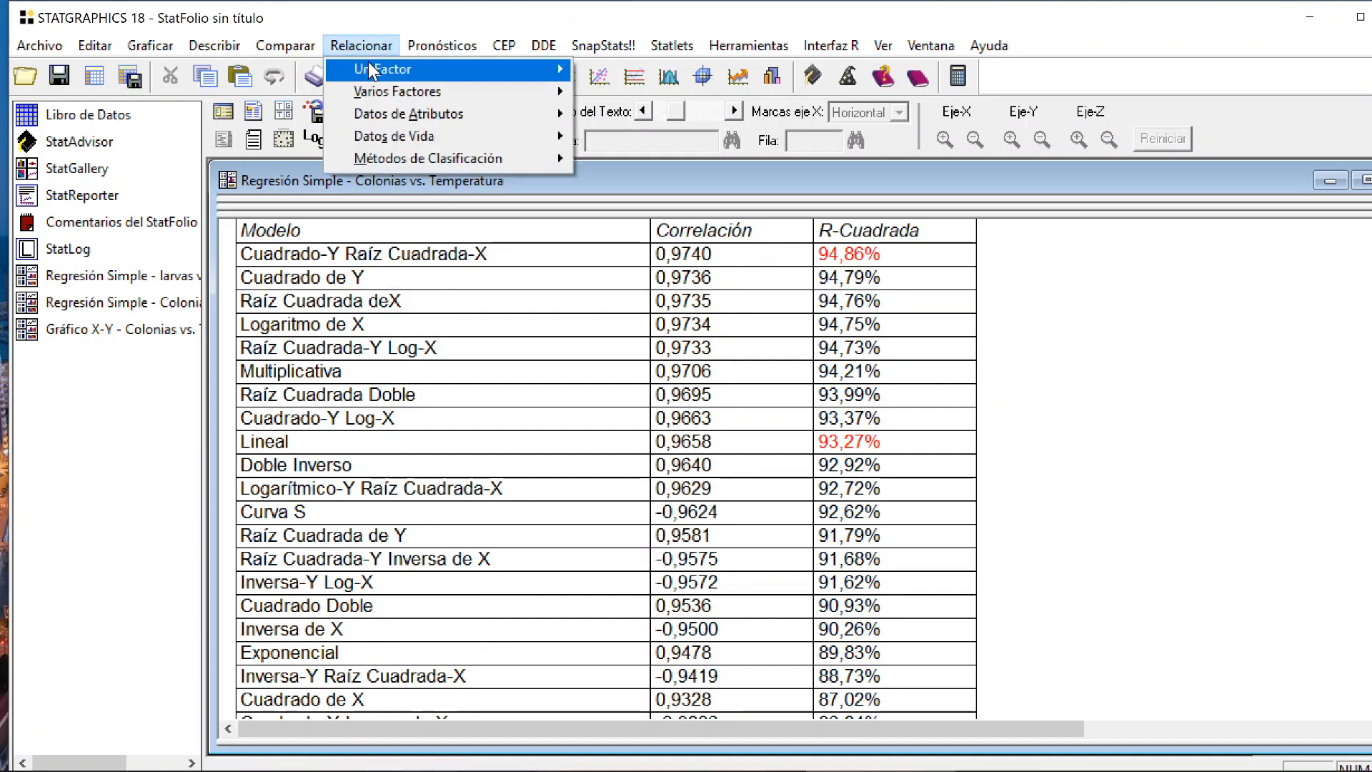
mouse_move(368, 66)
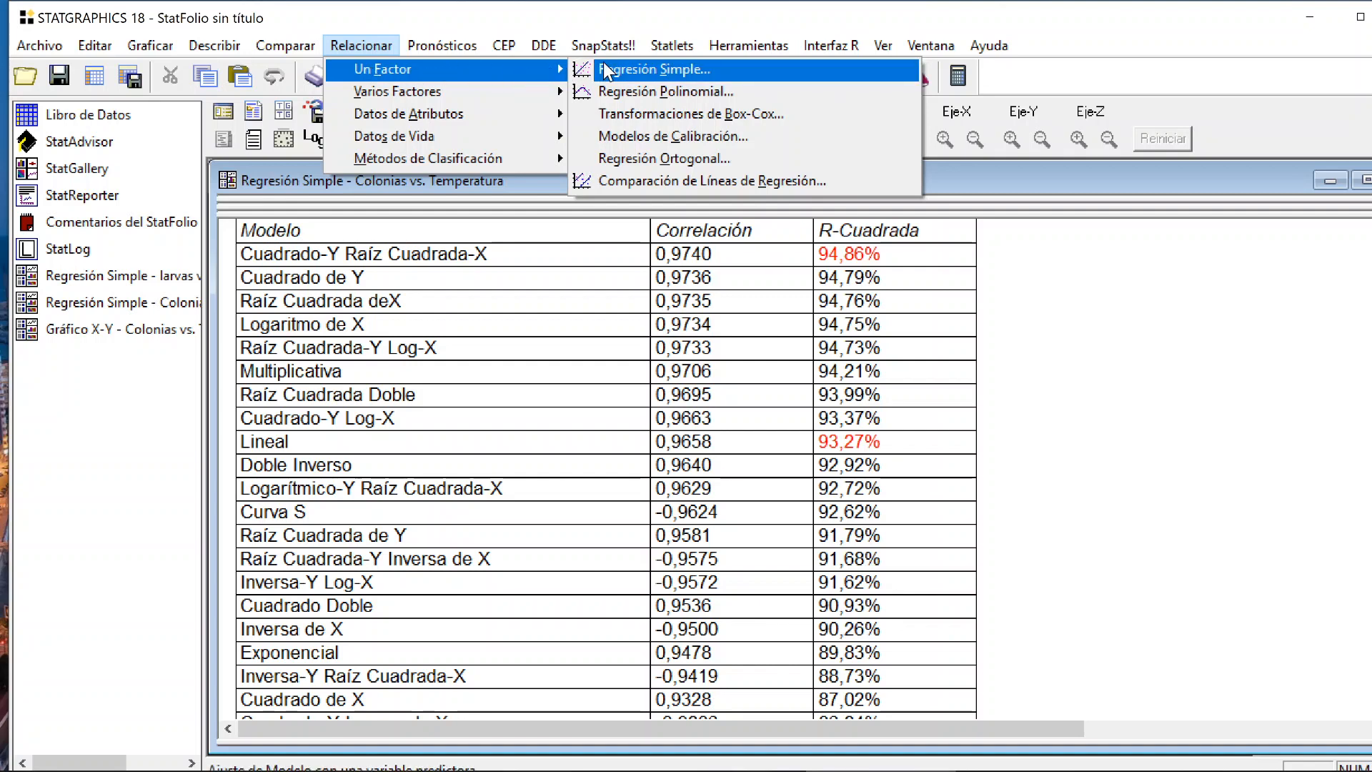
left_click(604, 67)
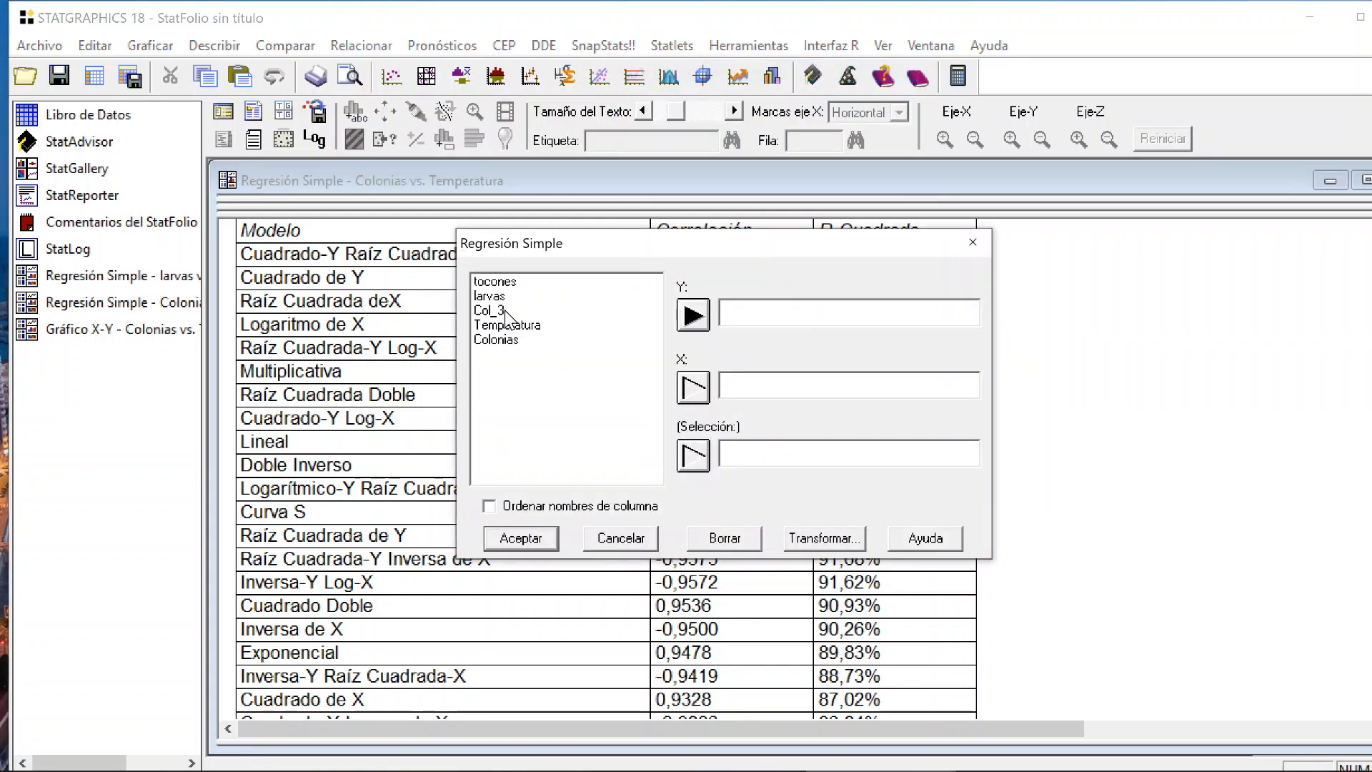
left_click(973, 243)
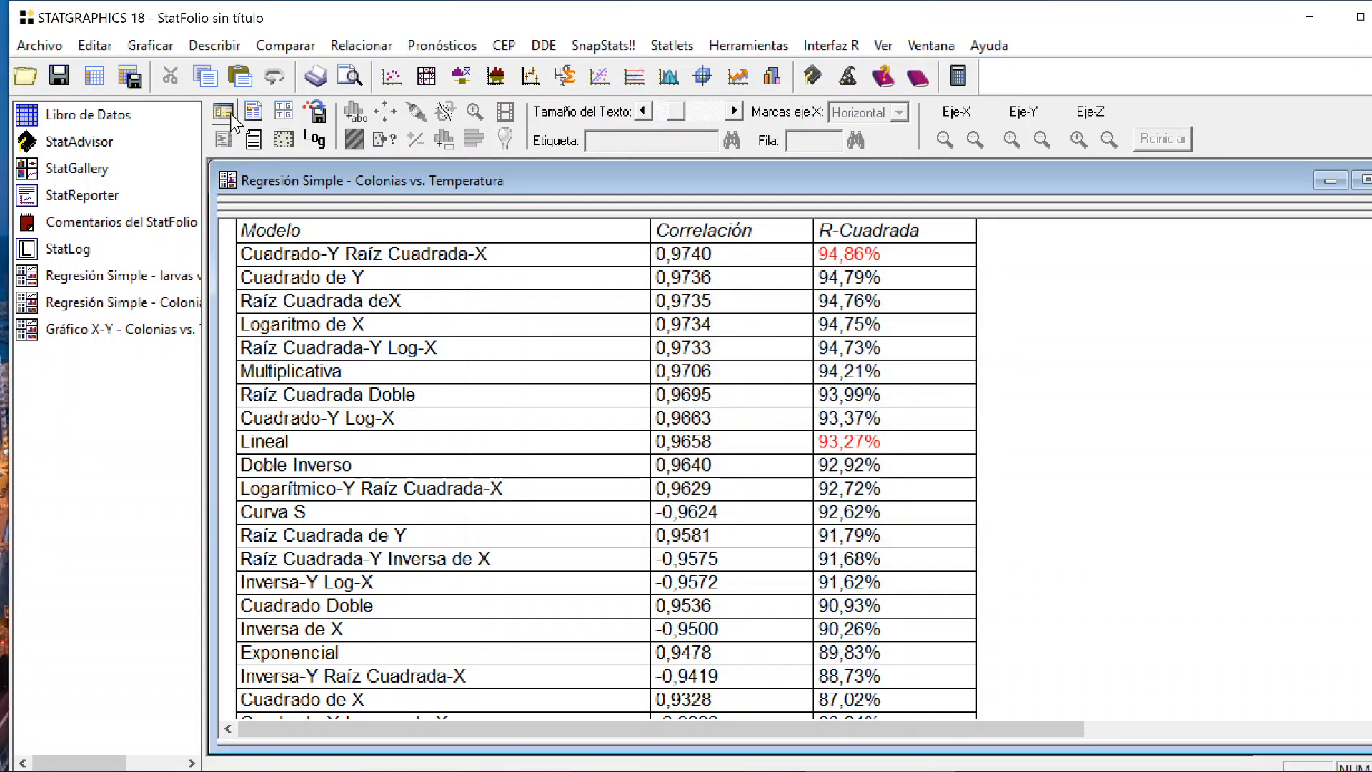
- Refit the Colonias regression with the Y-Cuadrada Raíz Cuadrada de-X model type and return to all panes
left_click(230, 113)
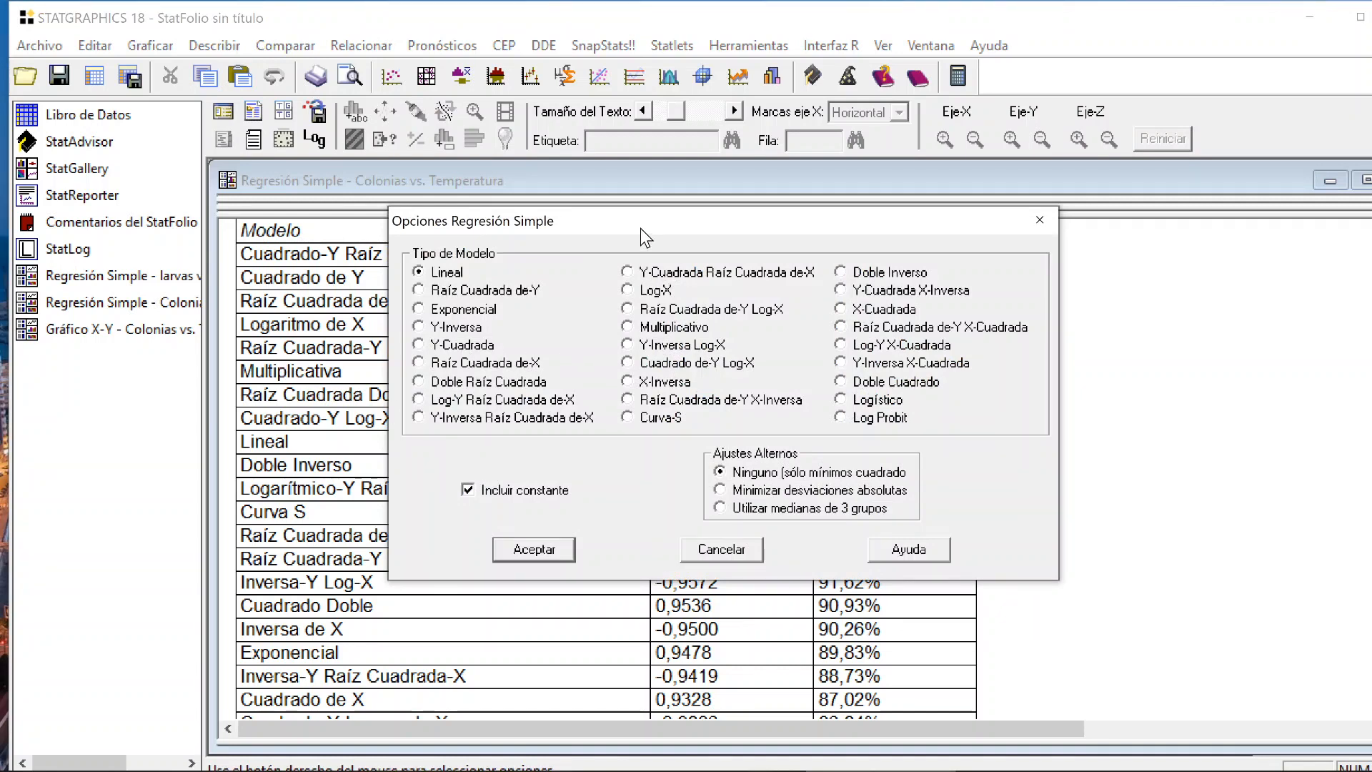
left_click_drag(640, 227, 657, 357)
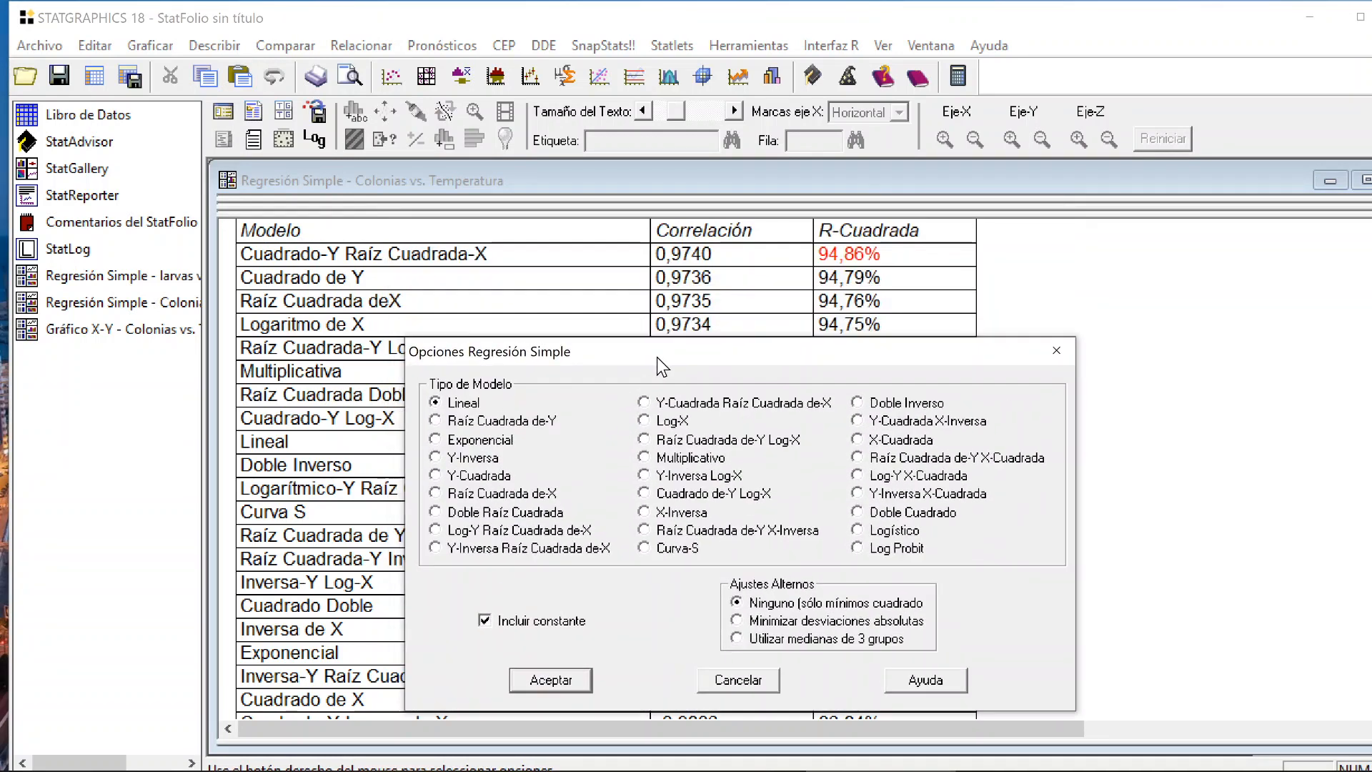
left_click(646, 404)
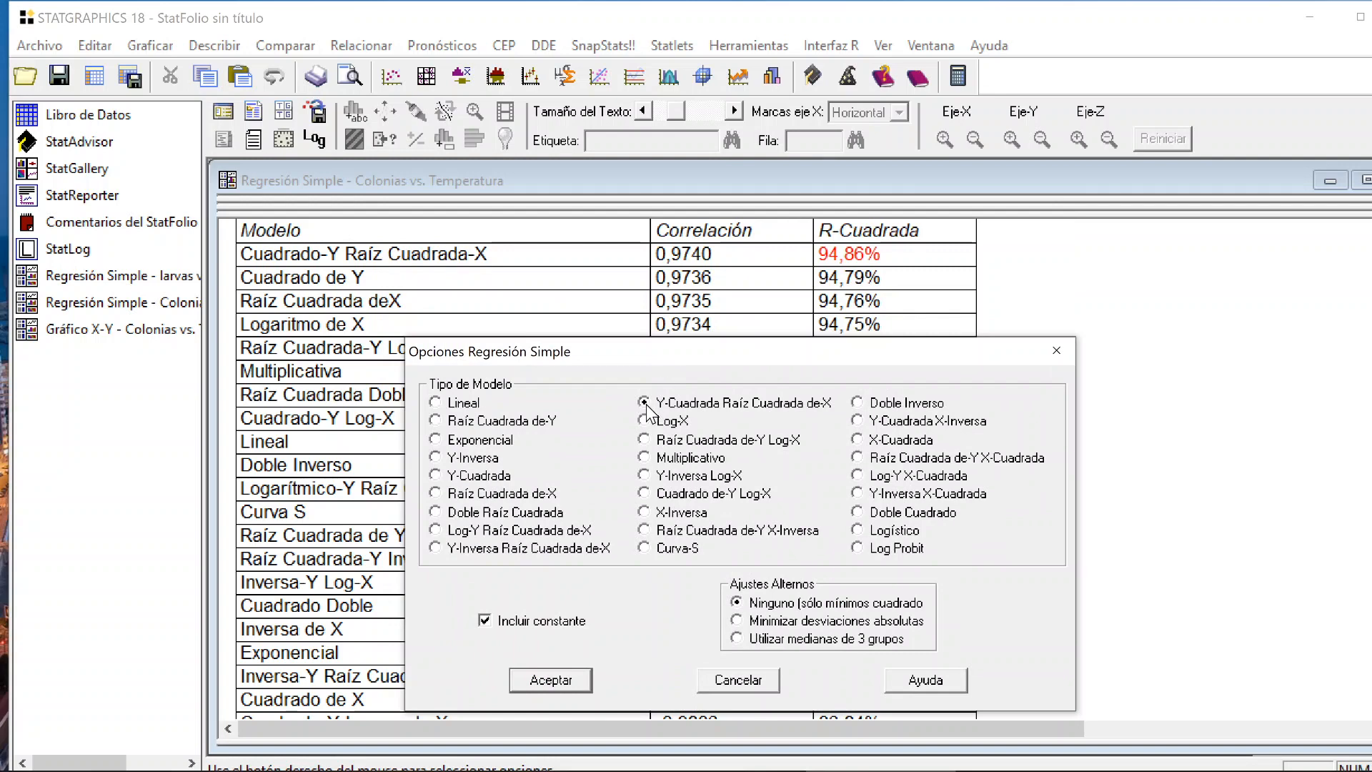
left_click(551, 680)
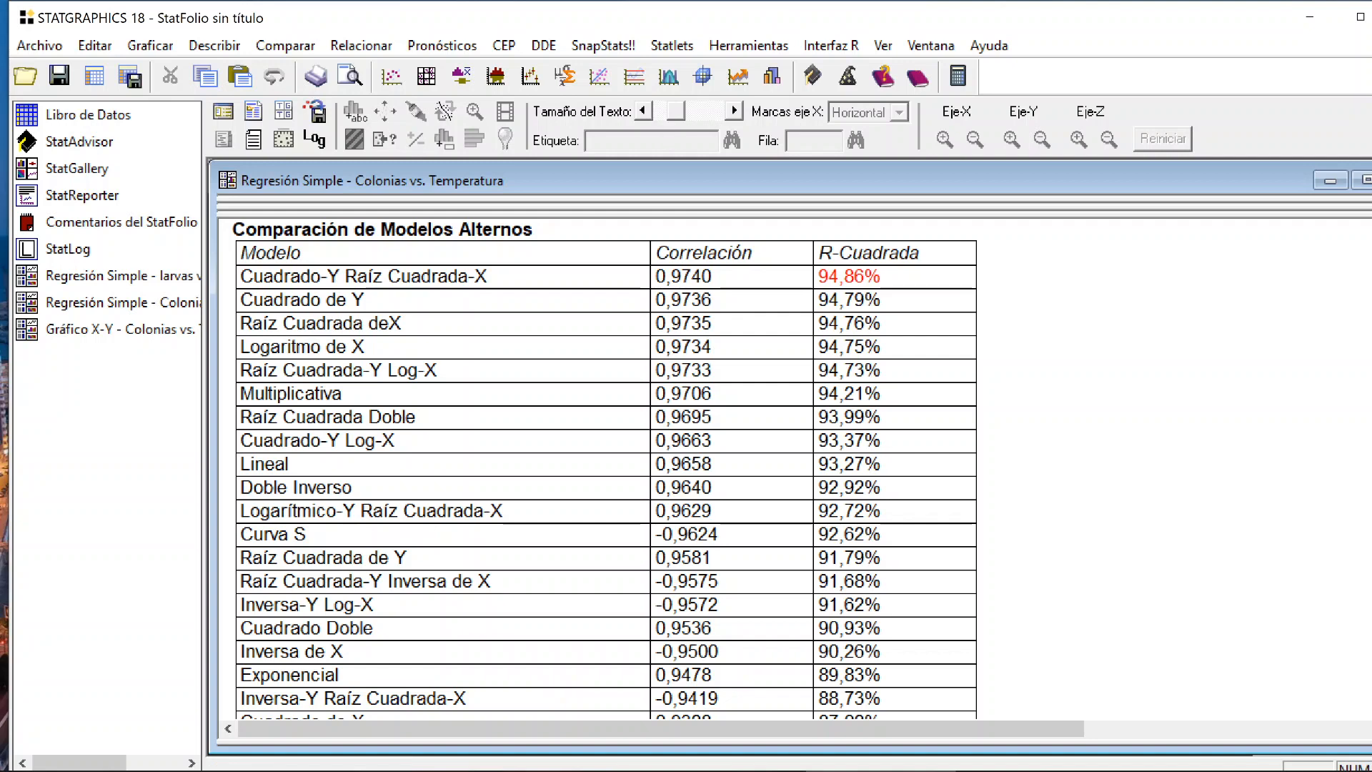
double_click(1095, 365)
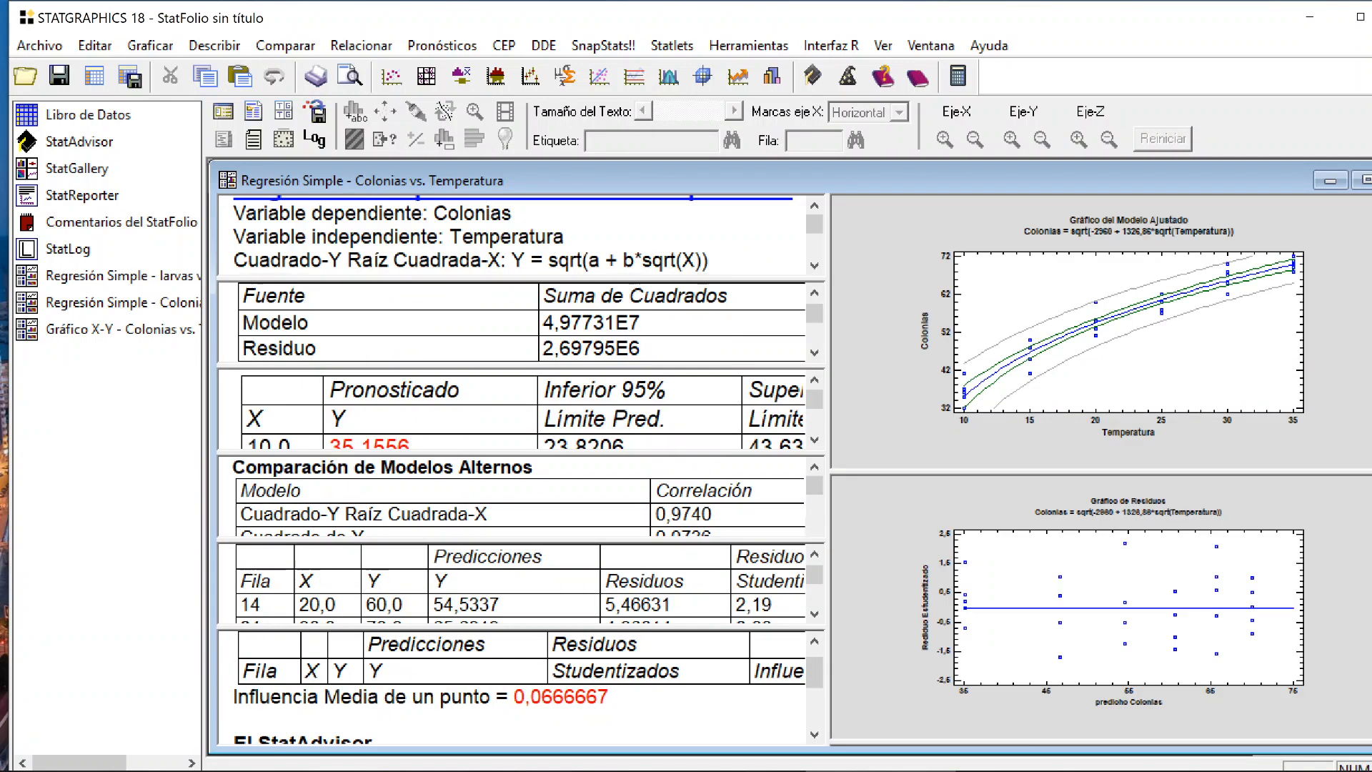
- Enlarge the regression summary and examine the model form, the ANOVA Valor-P, and the Intercepto and Pendiente coefficients
scroll(512, 236, "up", 1)
double_click(511, 237)
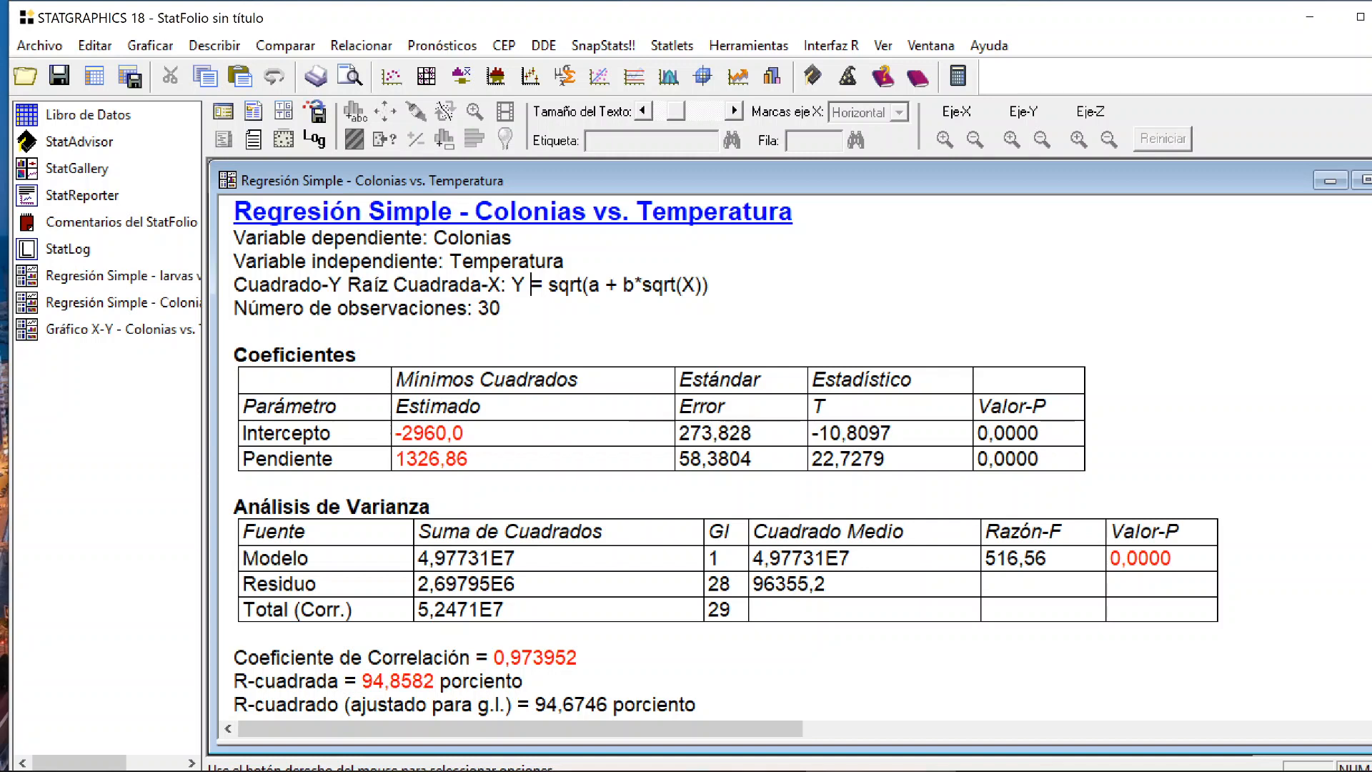
double_click(520, 285)
left_click_drag(676, 285, 695, 285)
double_click(1145, 558)
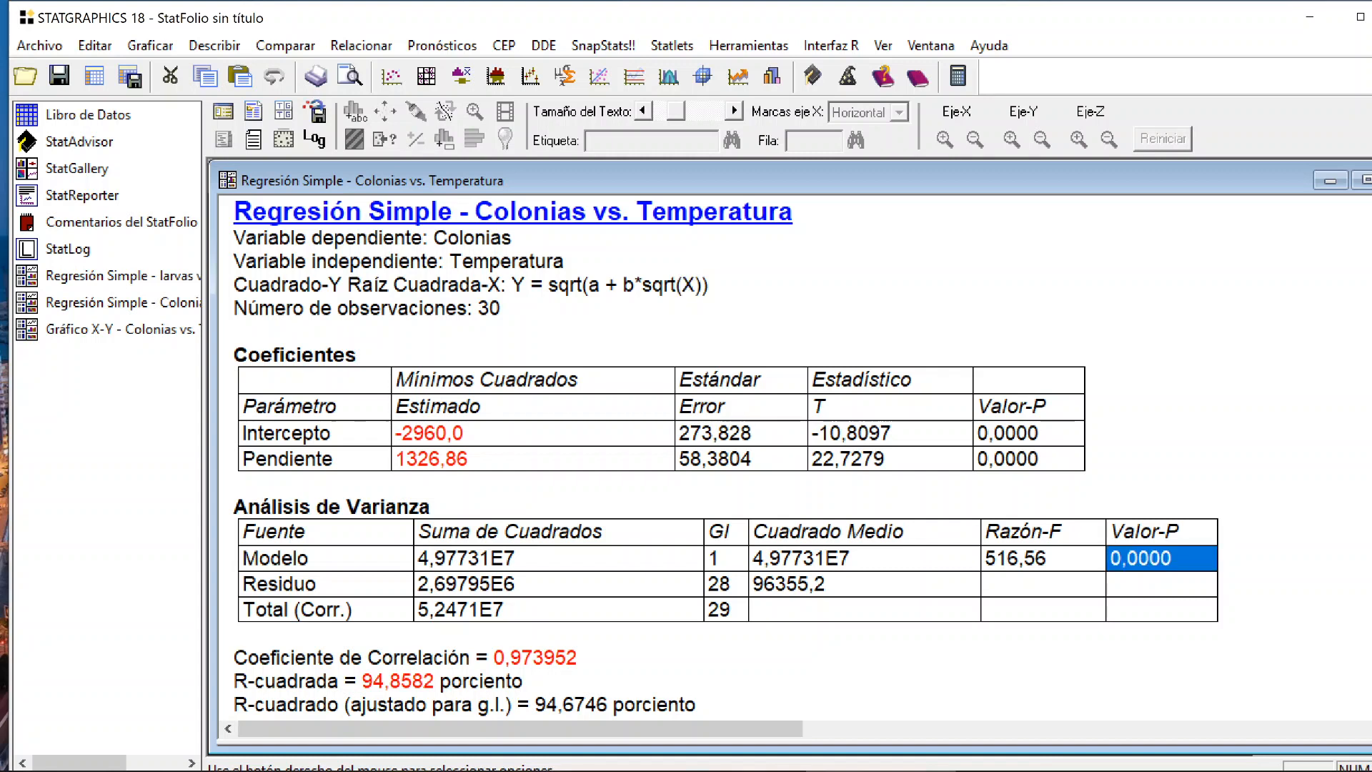
left_click_drag(243, 431, 1086, 461)
- Examine the fitted equation in El StatAdvisor and the Coeficiente de Correlación, and return to all panes
scroll(800, 457, "down", 5)
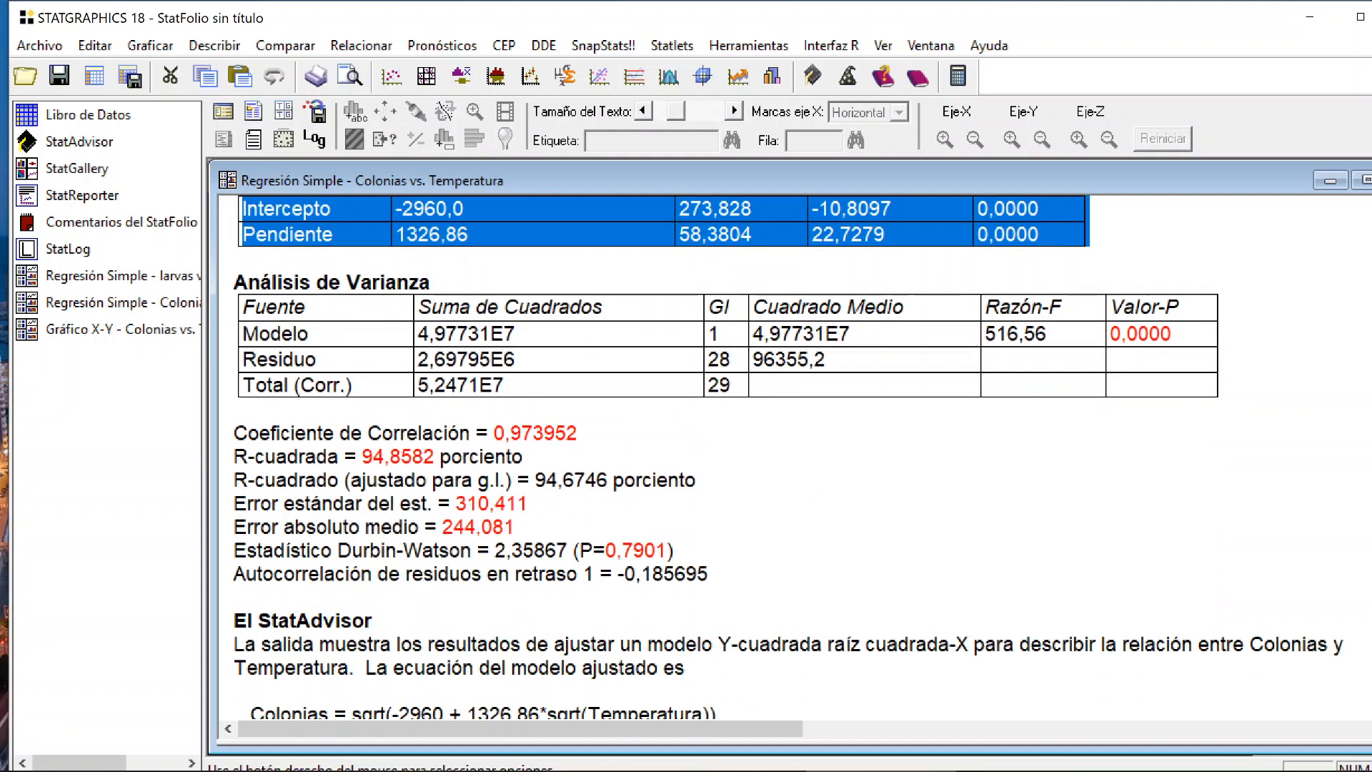
left_click_drag(716, 566, 236, 590)
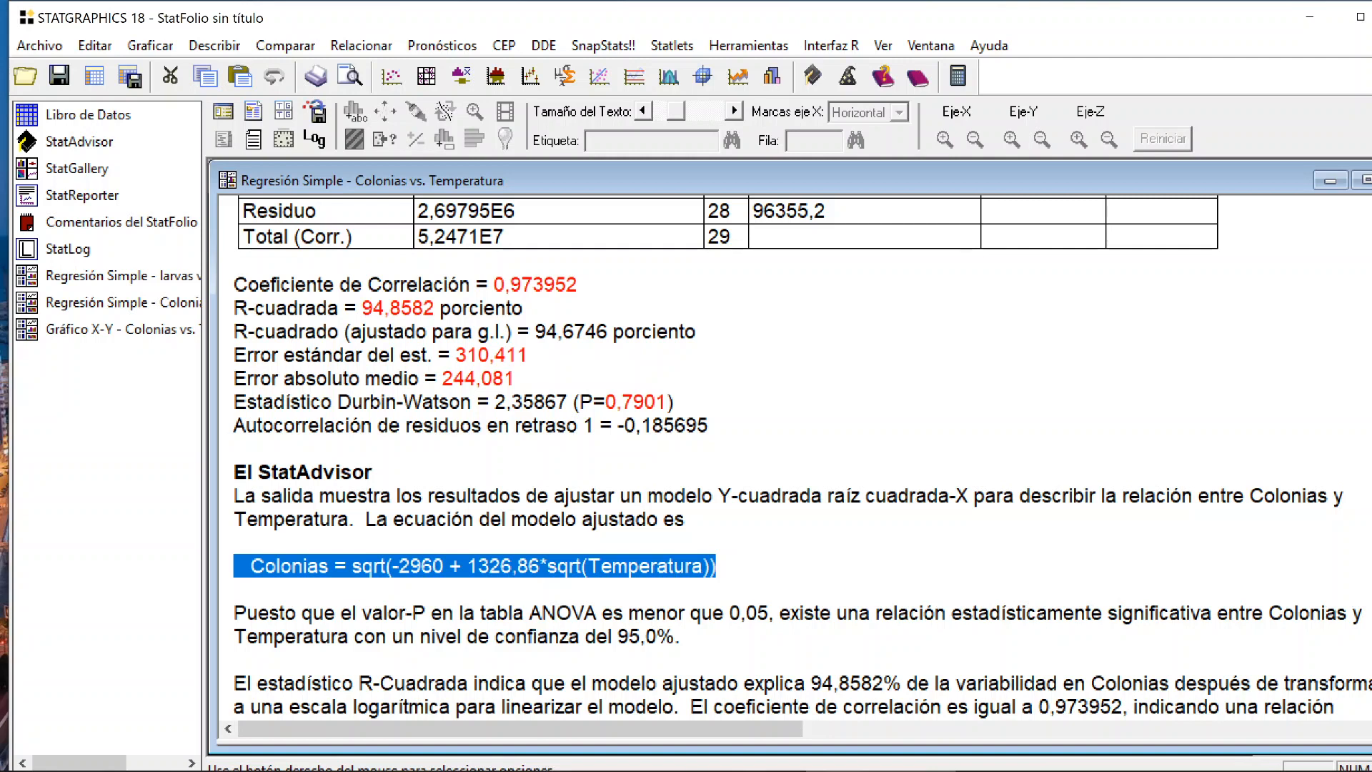
left_click(717, 566)
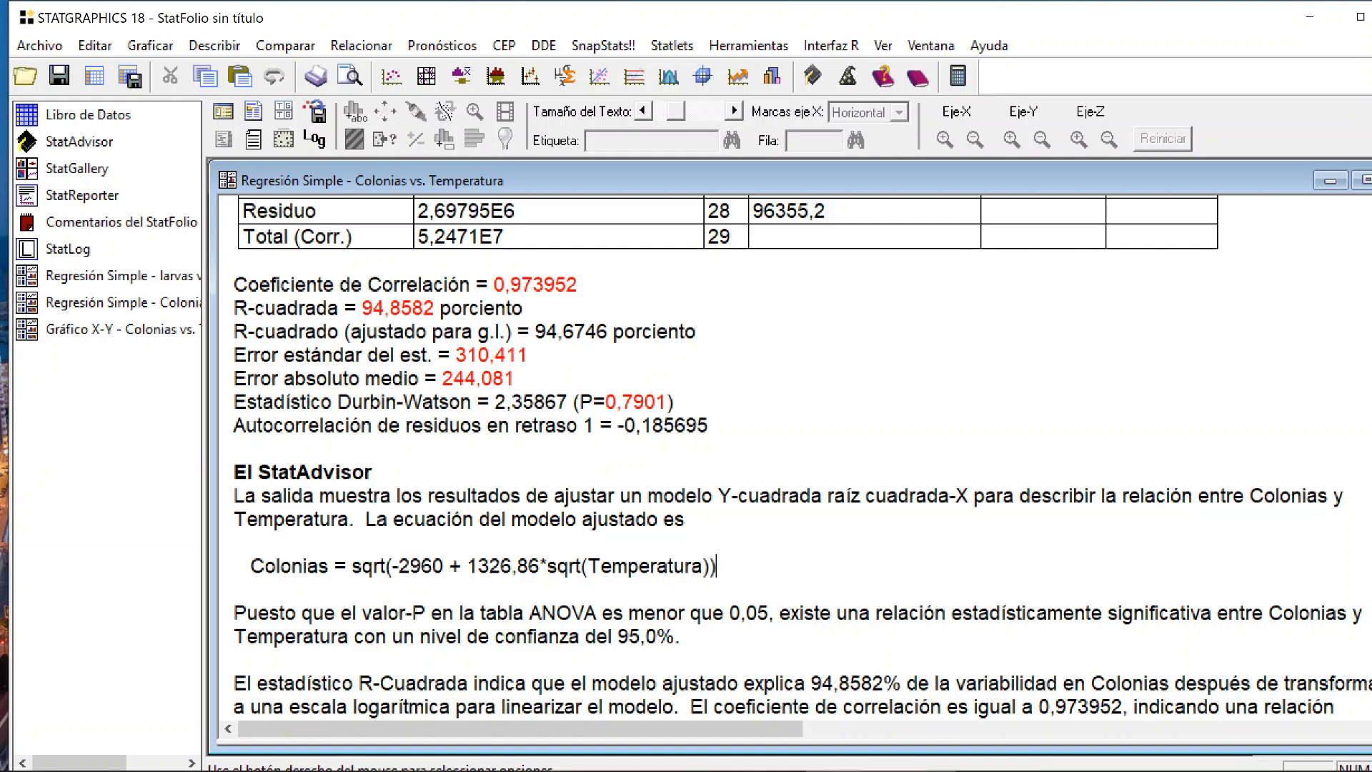
left_click_drag(577, 285, 494, 285)
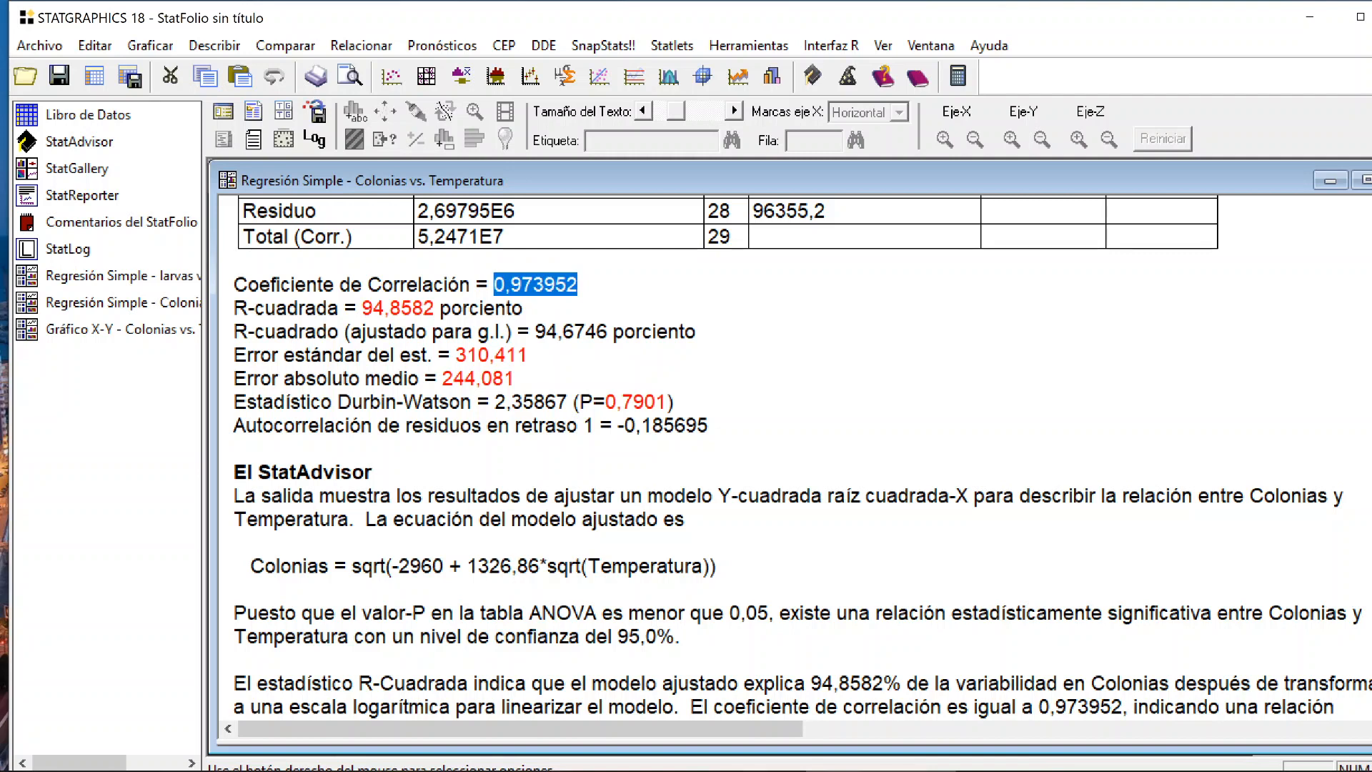
double_click(816, 393)
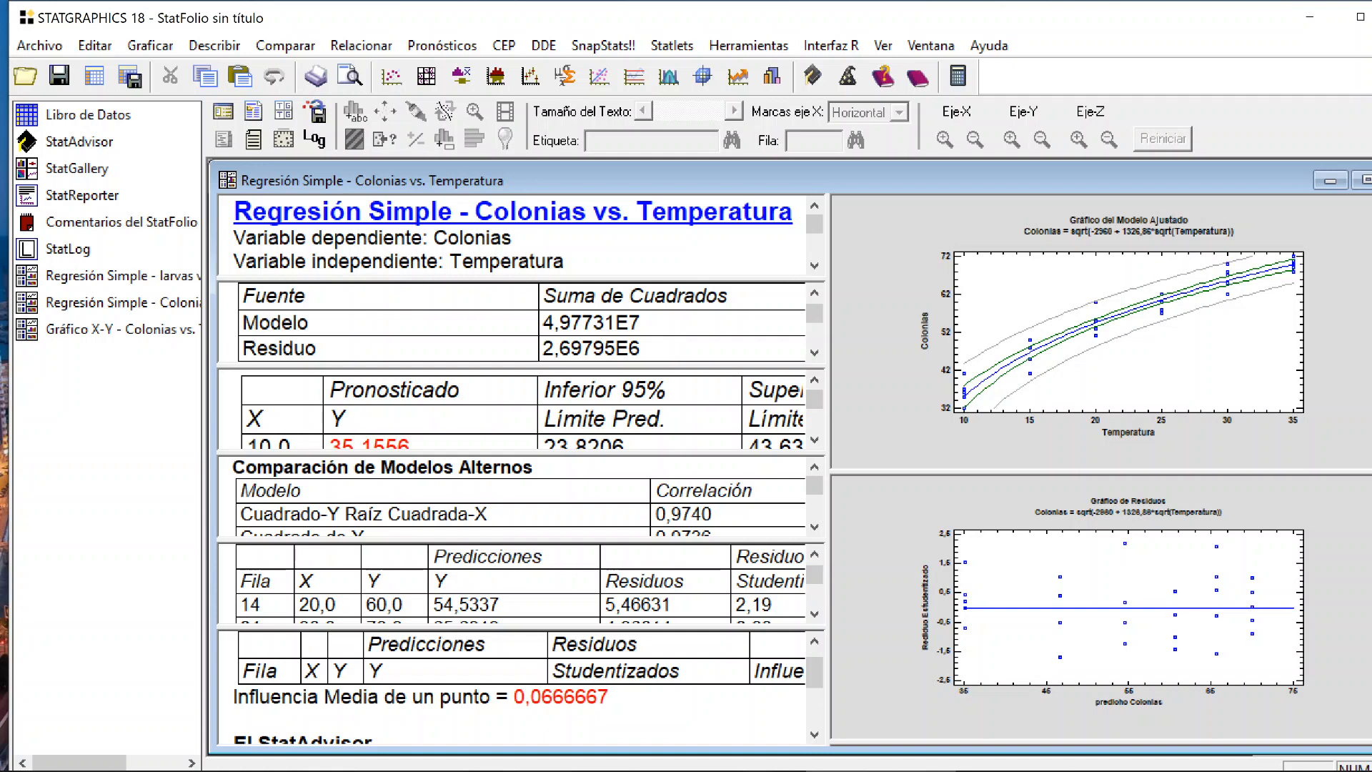
- Refit the Colonias regression with the Y-Cuadrada model type
left_click(252, 114)
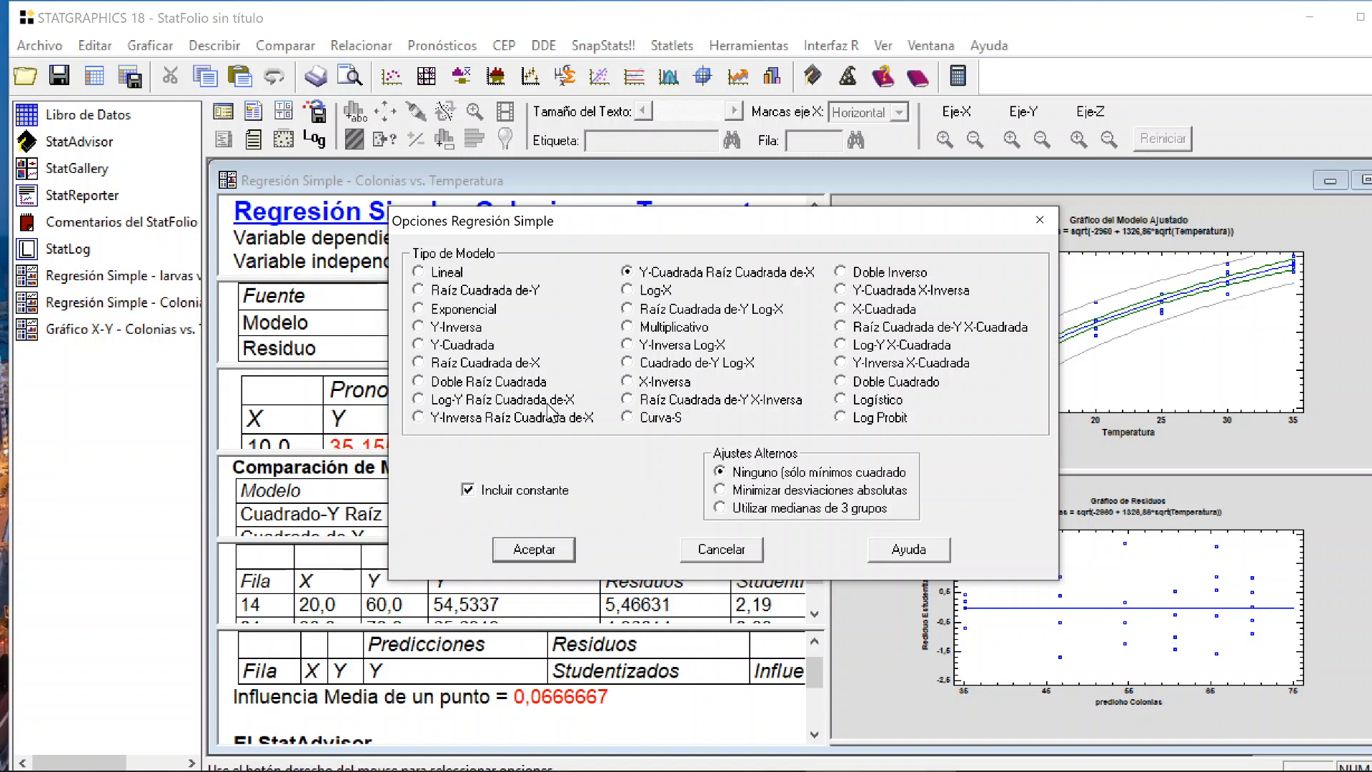
left_click(419, 345)
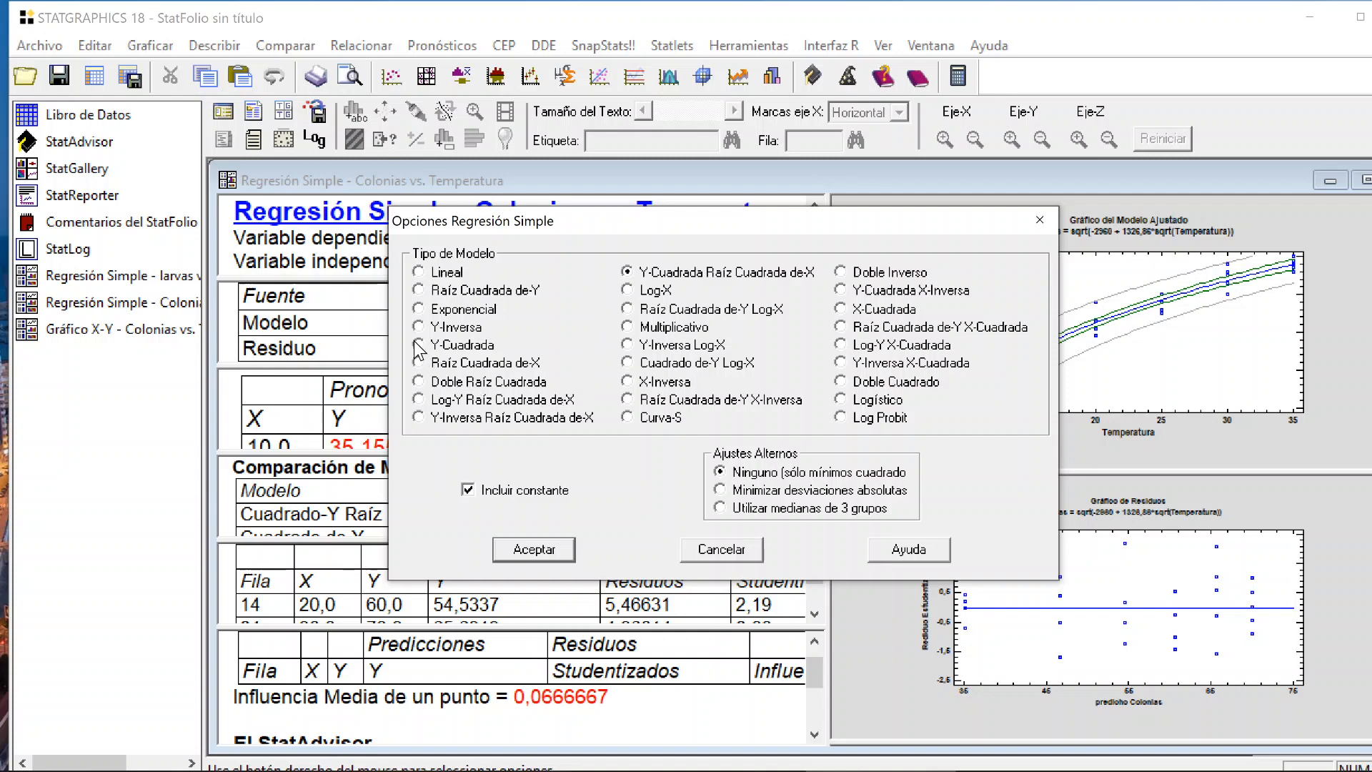
left_click(534, 549)
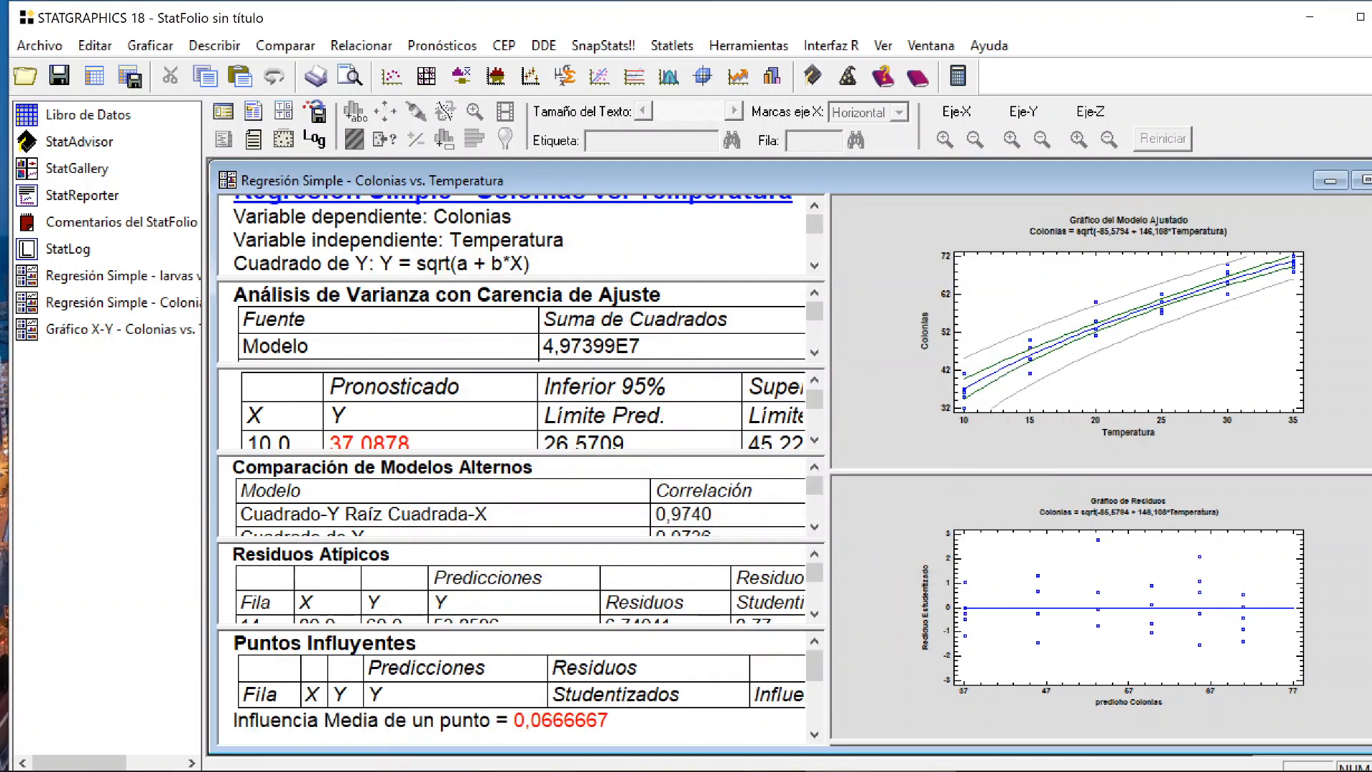
- Enlarge the Y-Cuadrada regression summary and examine the model form, the ANOVA Valor-P and the Intercepto row
double_click(512, 237)
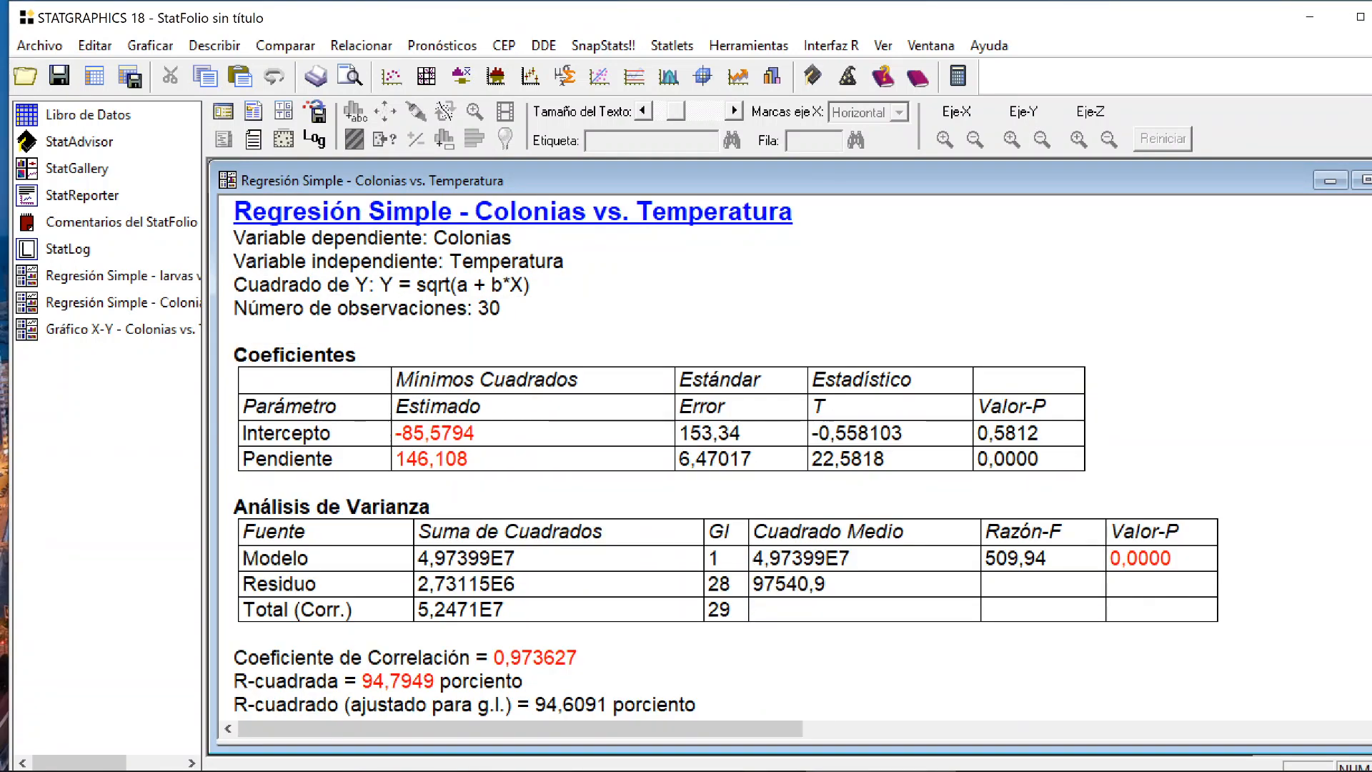
left_click_drag(374, 285, 534, 285)
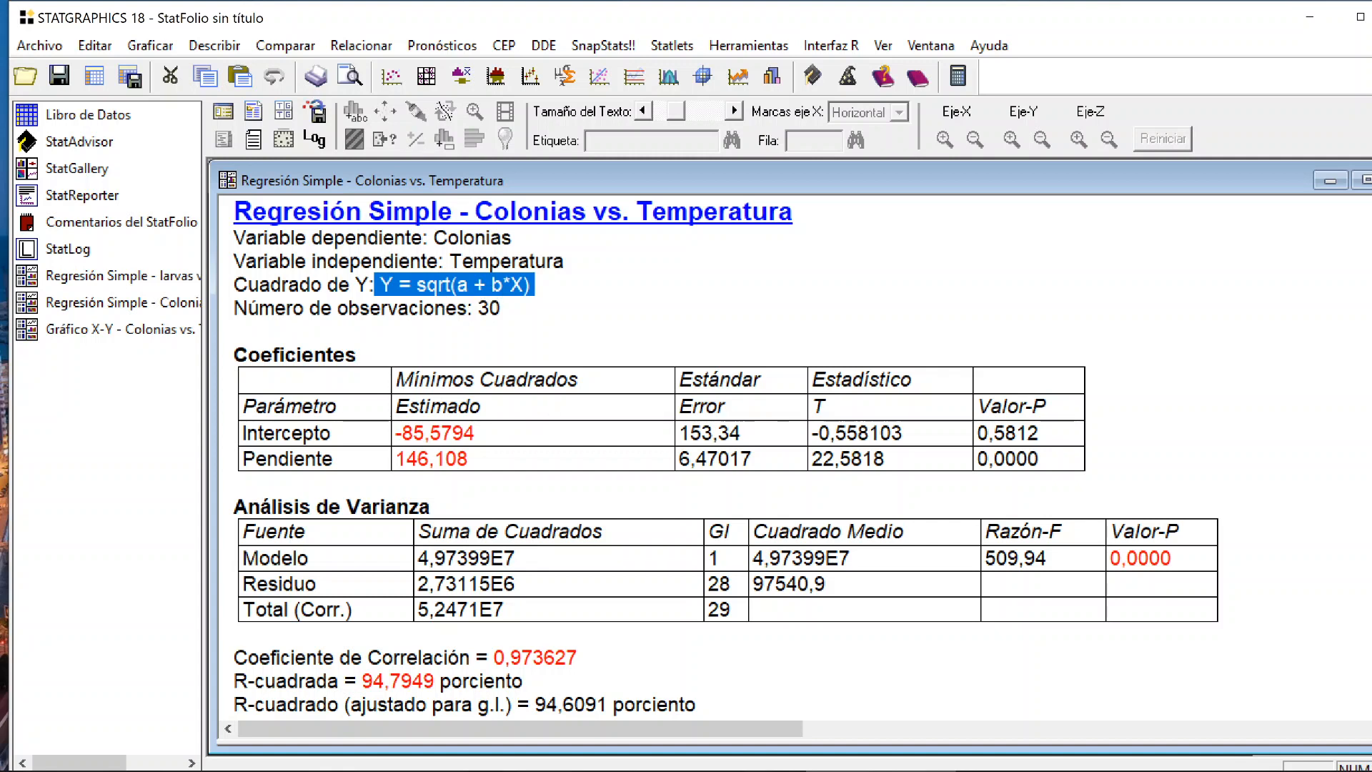
left_click(1173, 558)
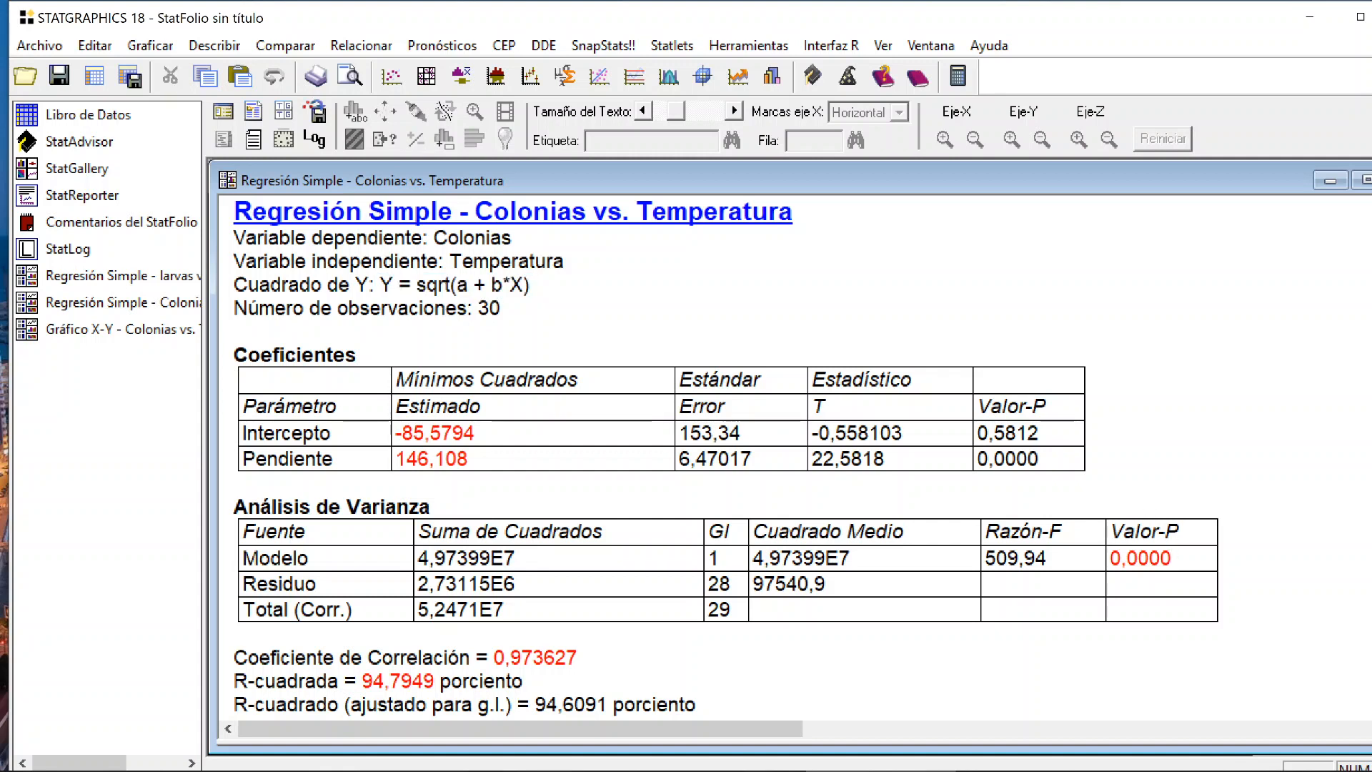
left_click_drag(1042, 433, 957, 433)
left_click(1173, 558)
left_click_drag(1044, 434, 246, 433)
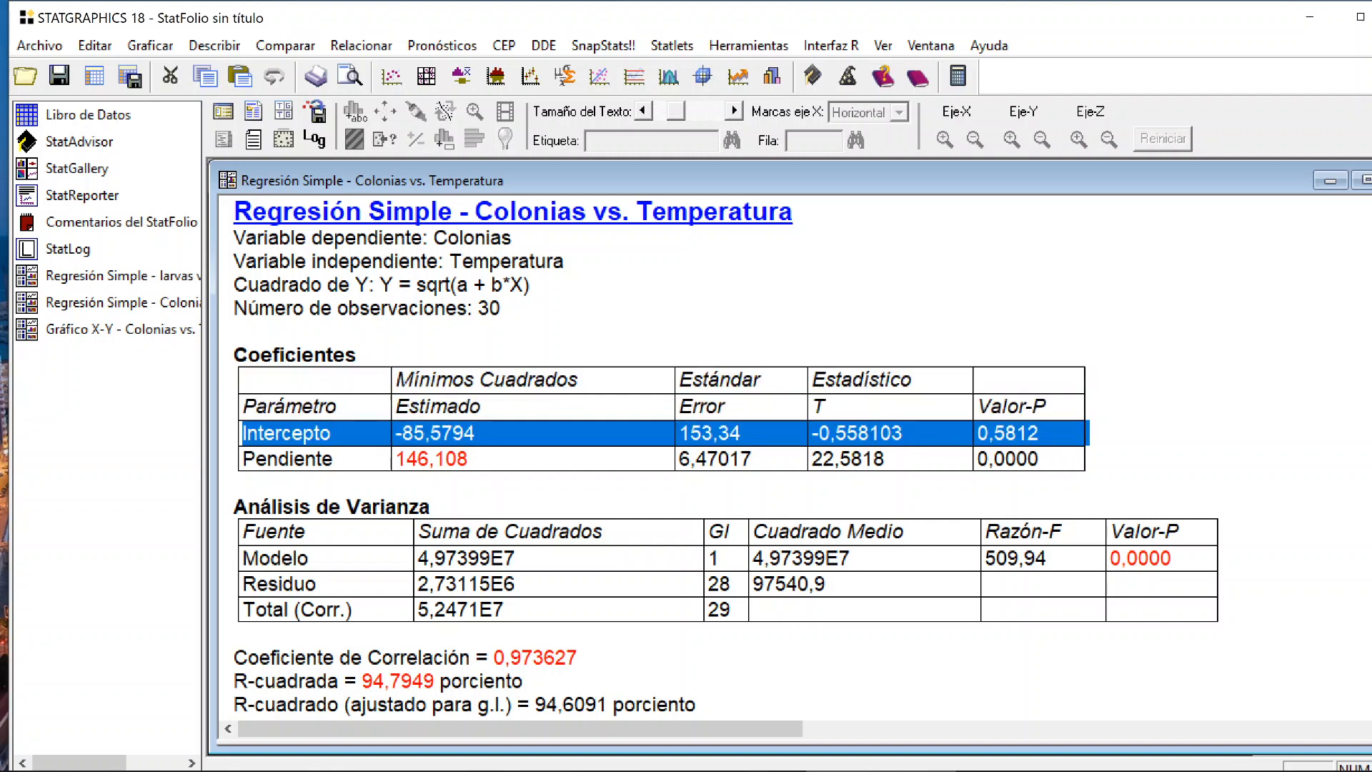
- Look over the rest of the summary, return to all panes and enlarge the Gráfico del Modelo Ajustado
scroll(725, 458, "down", 3)
scroll(726, 457, "up", 3)
left_click(502, 309)
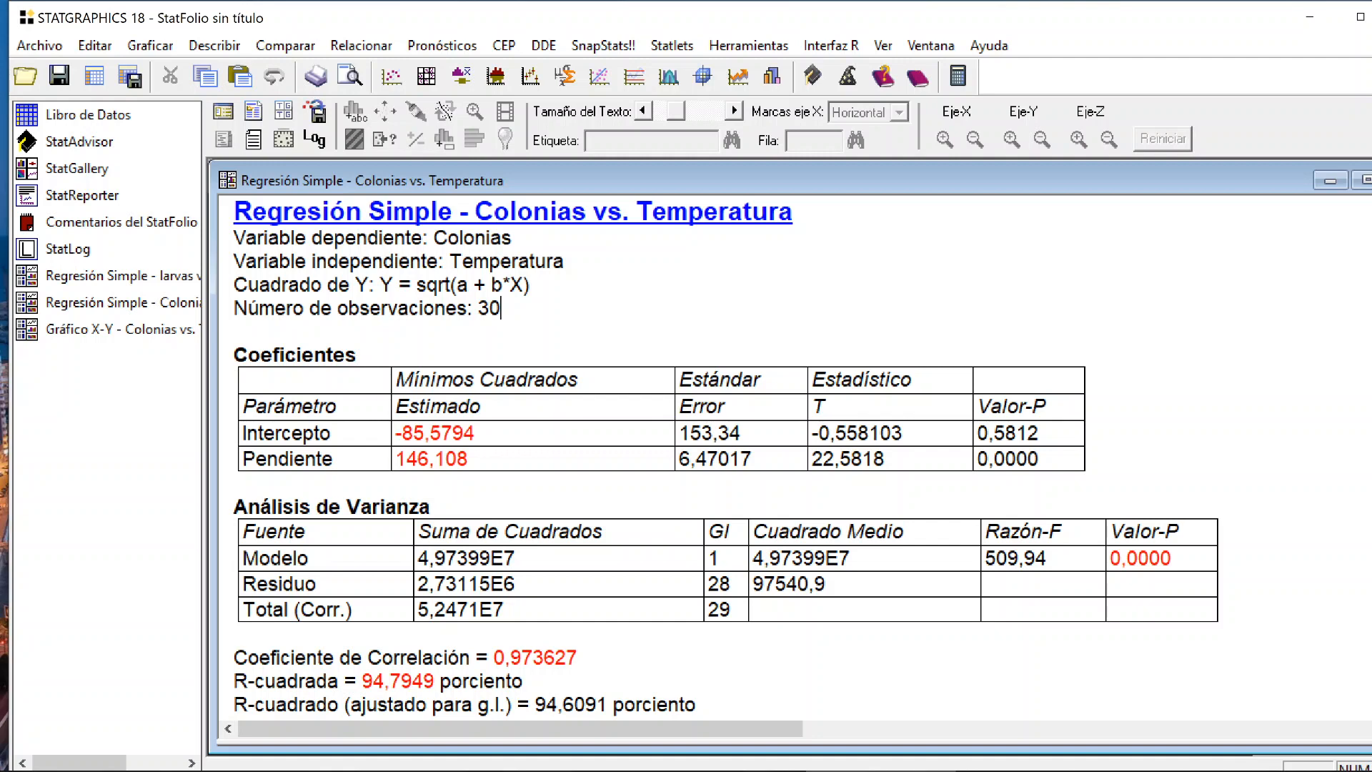
double_click(611, 315)
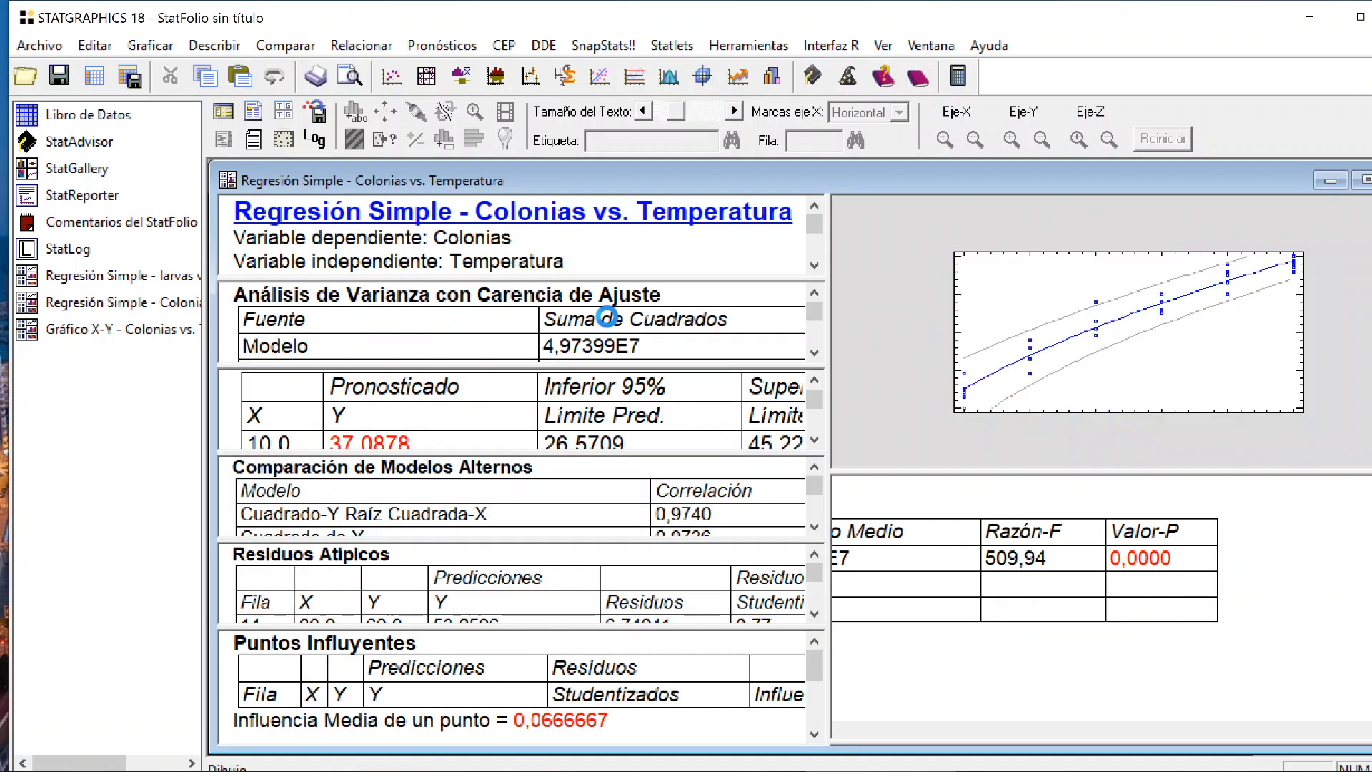
double_click(1061, 367)
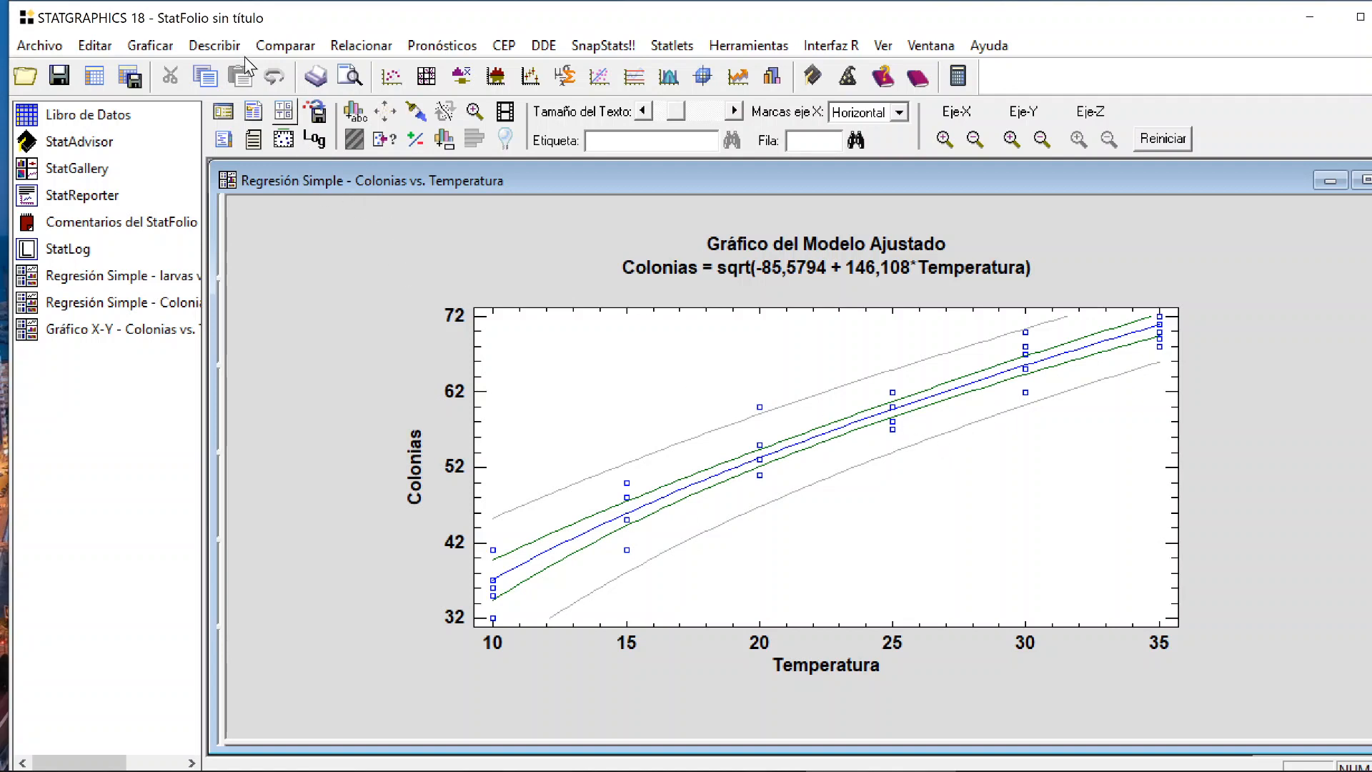
- Set up a one-factor polynomial regression with Colonias as Y and Temperatura as X, using order 2 and a Cambio of 0,0
left_click(346, 47)
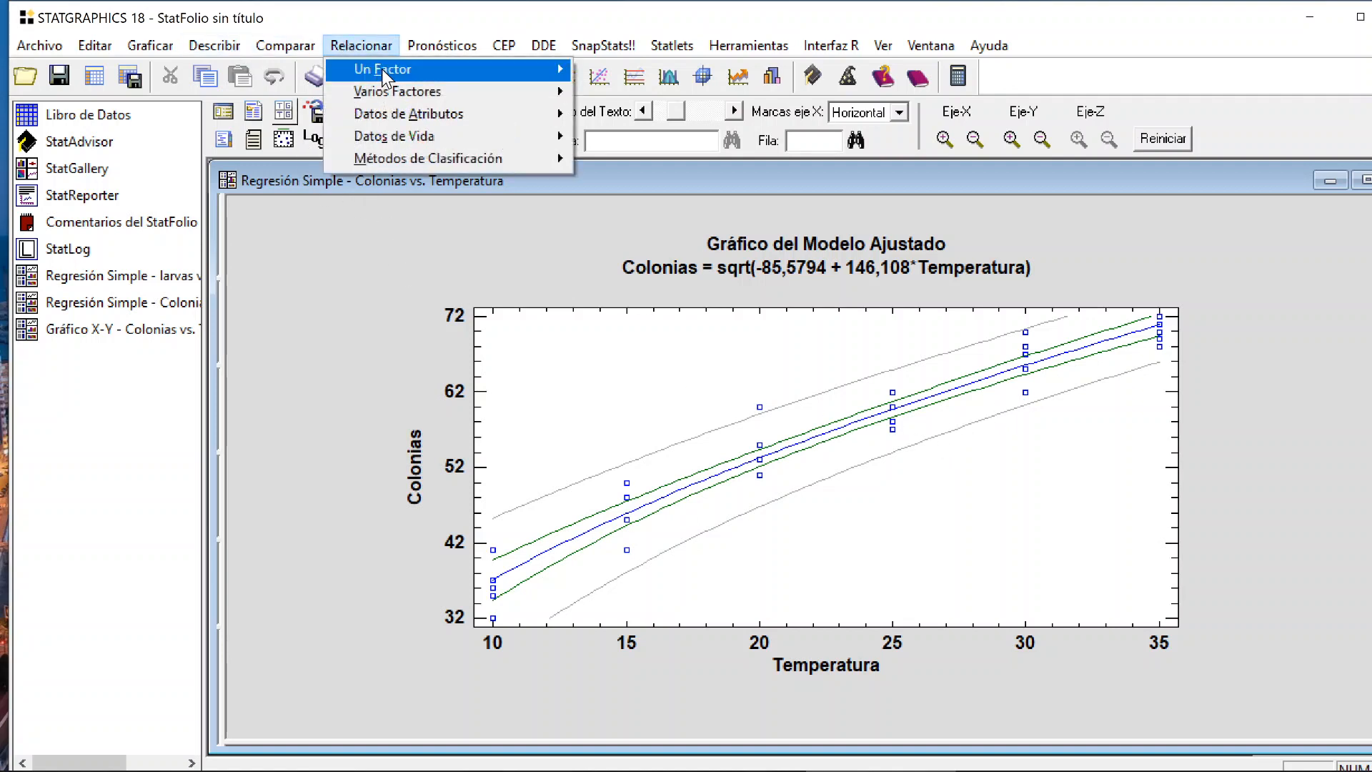
mouse_move(383, 70)
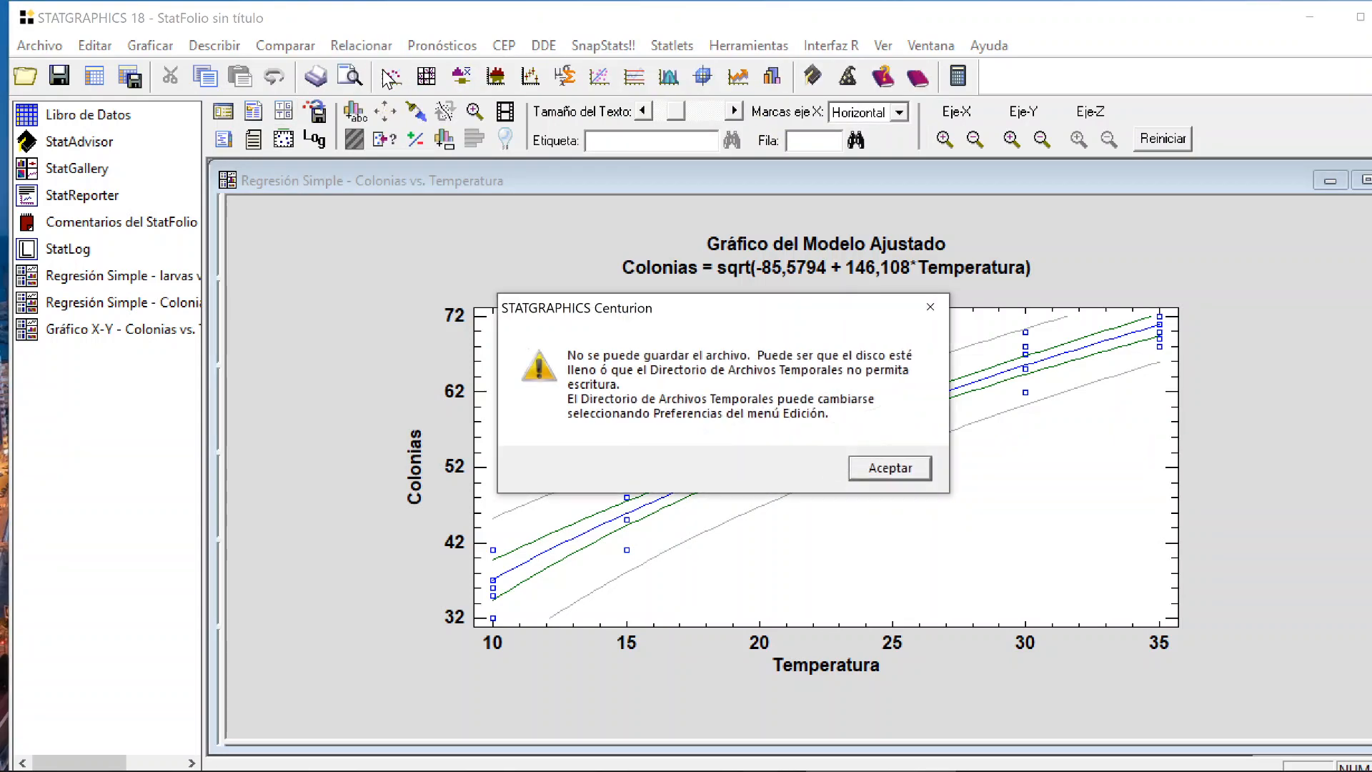
left_click(890, 469)
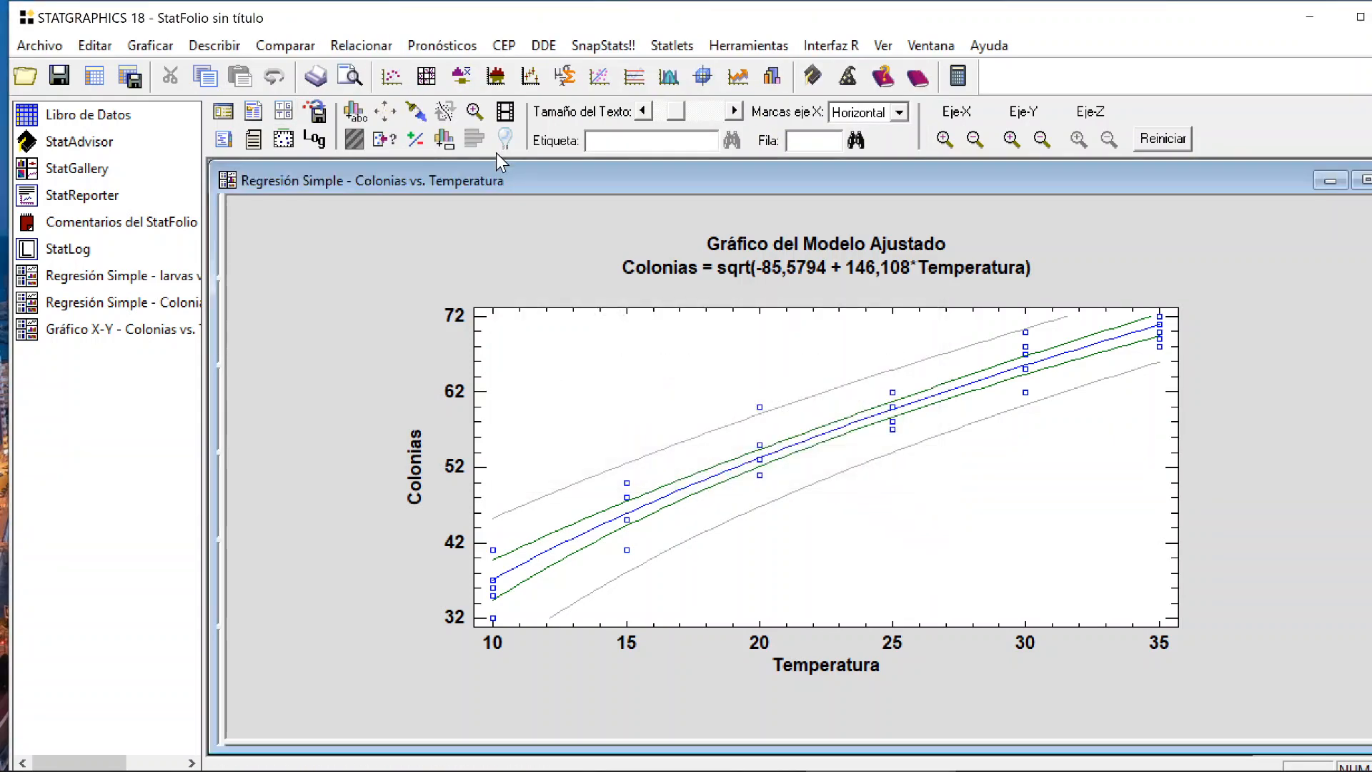
left_click(381, 47)
mouse_move(379, 70)
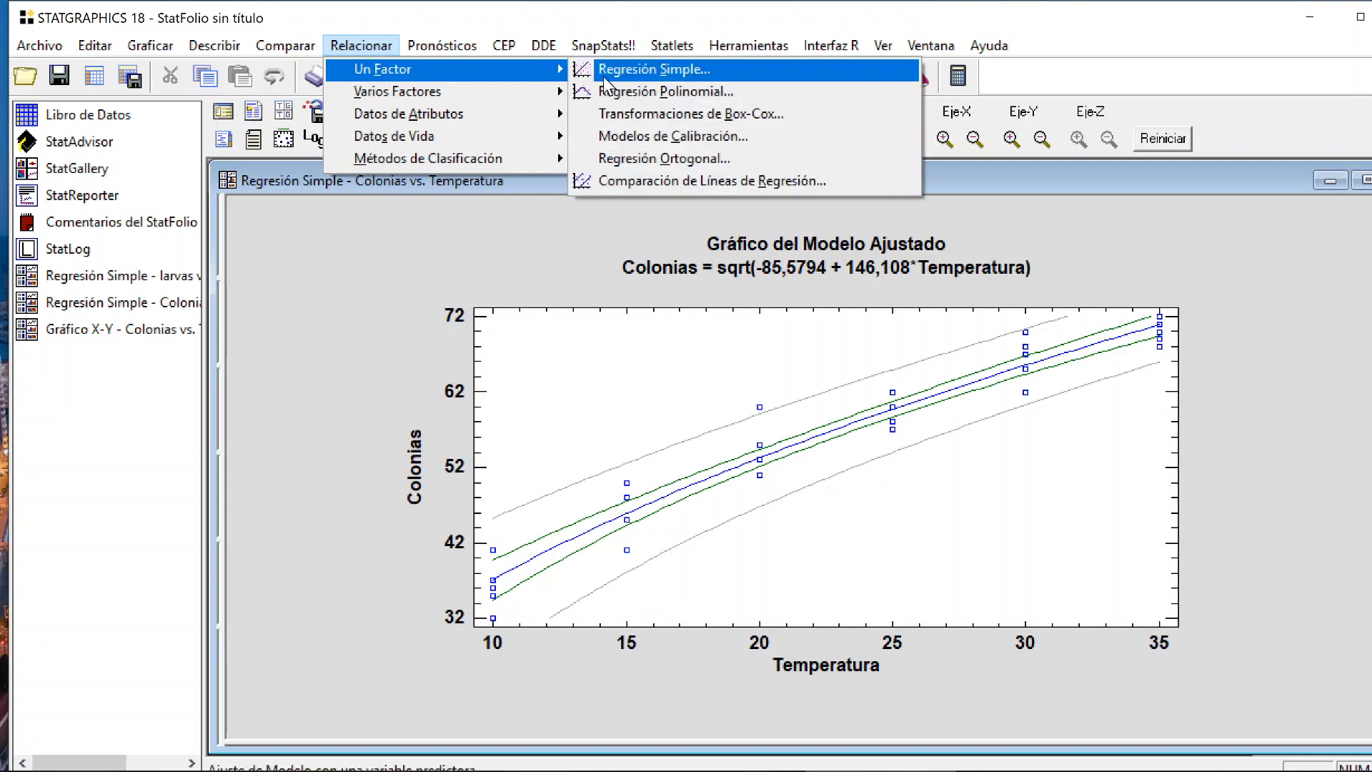
left_click(745, 92)
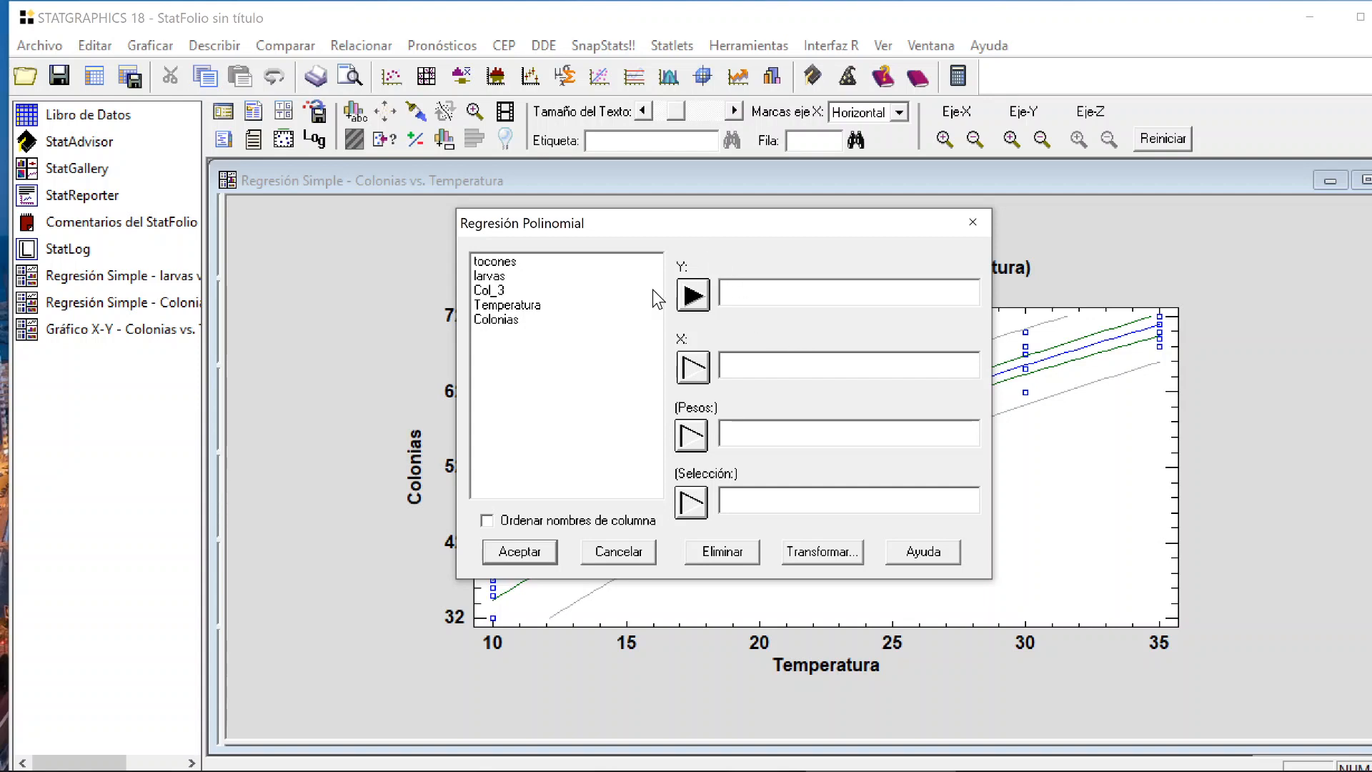
left_click(509, 319)
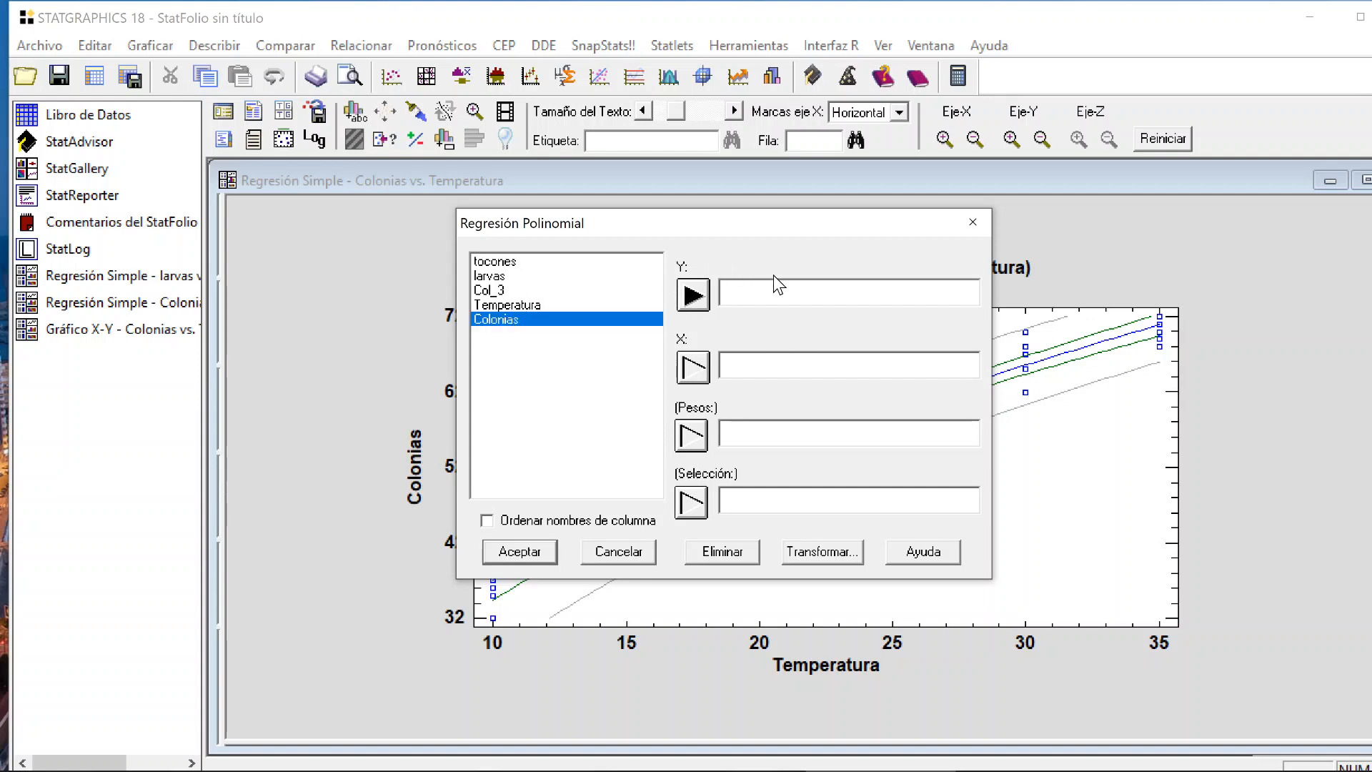
left_click(692, 294)
left_click(551, 306)
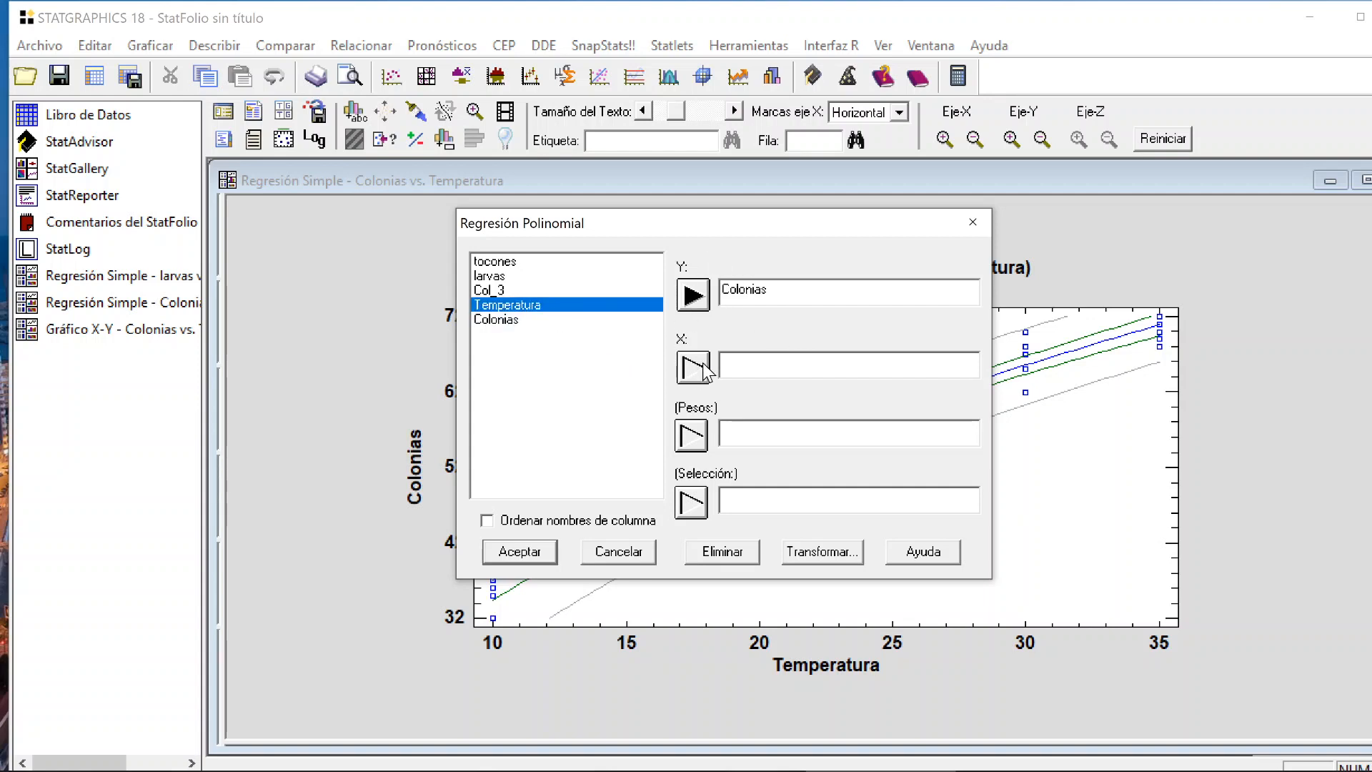
left_click(693, 368)
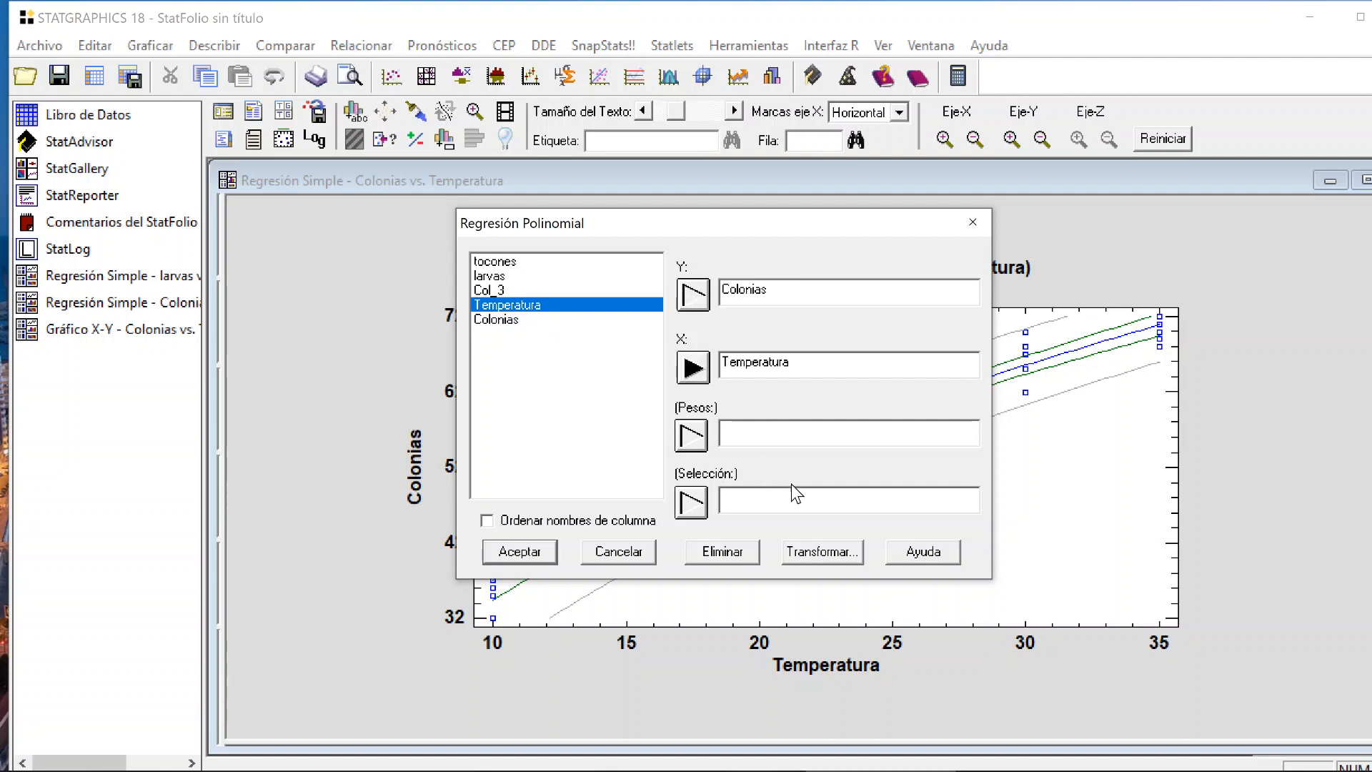
left_click(524, 551)
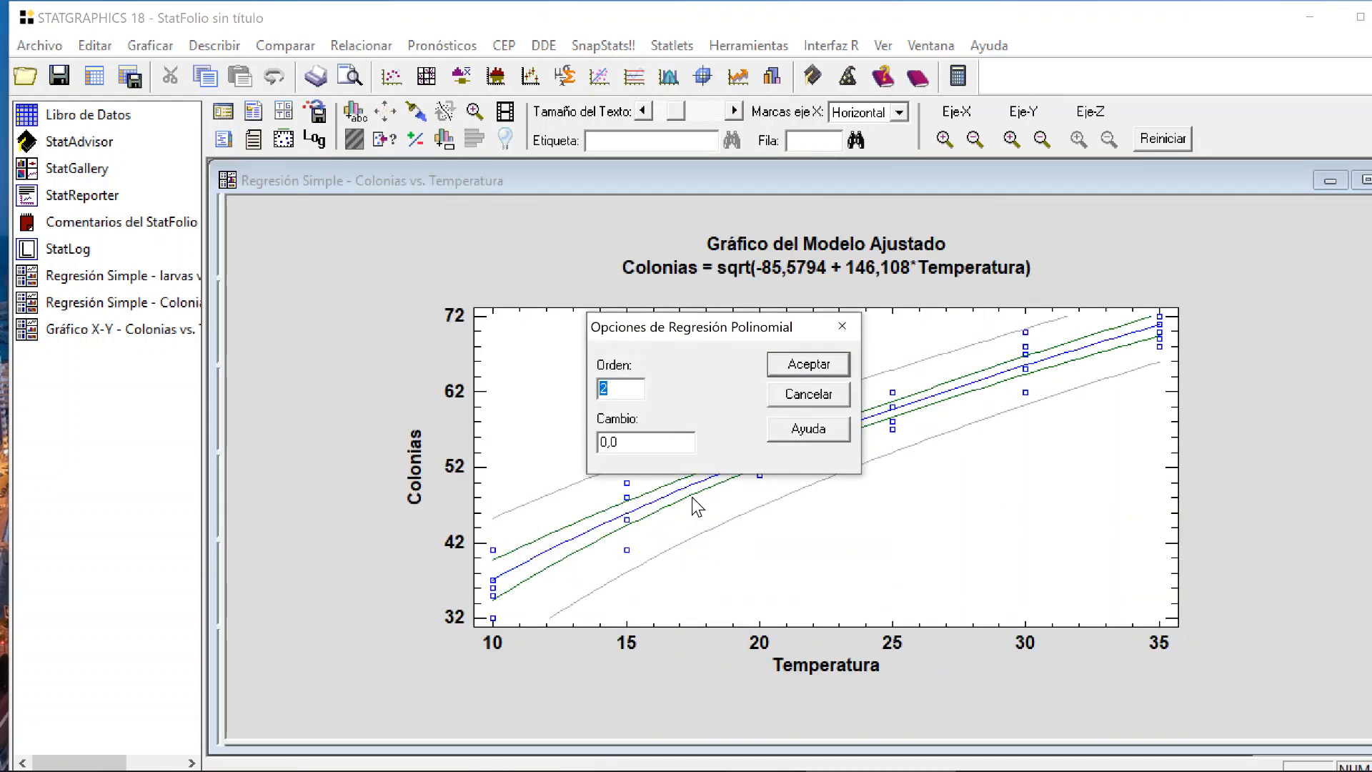
left_click(616, 390)
left_click(806, 368)
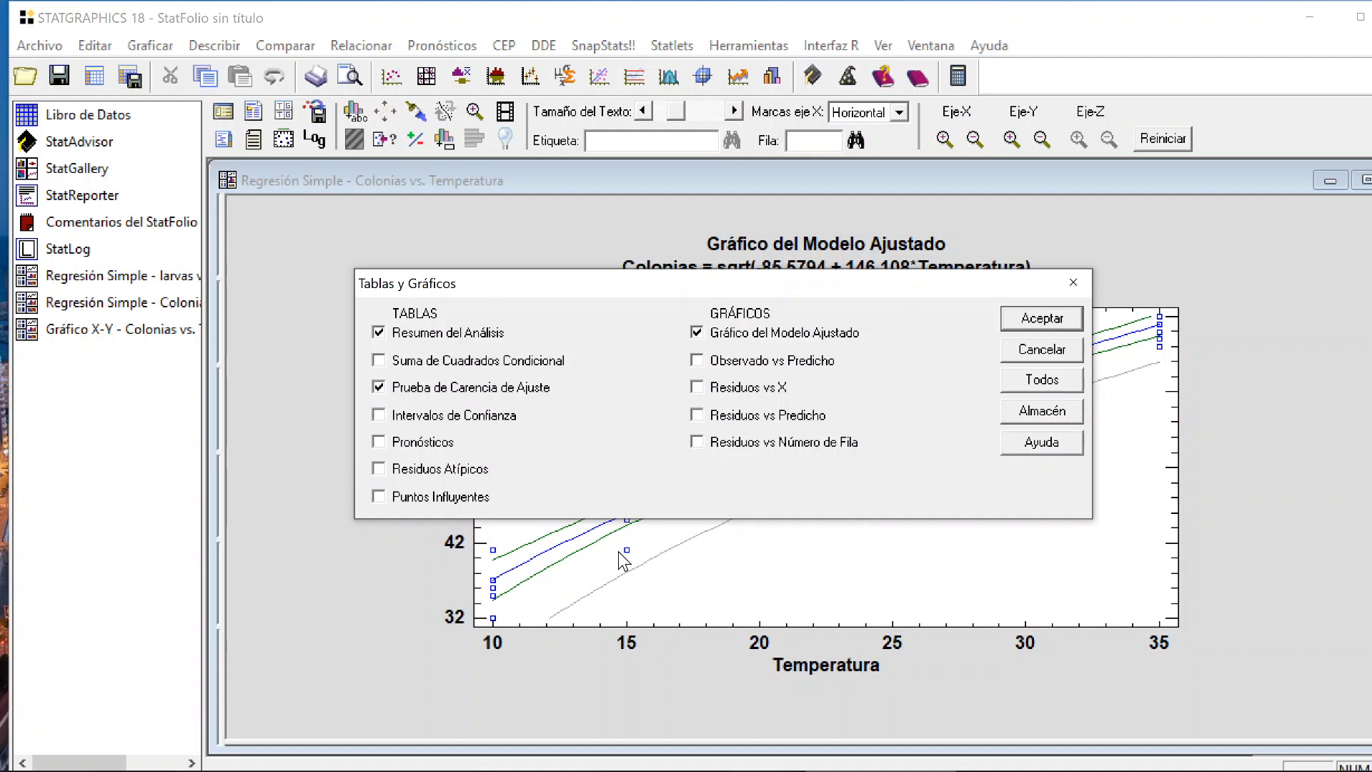
- Add Intervalos de Confianza, Pronósticos, Residuos Atípicos, Puntos Influyentes and the Residuos vs Predicho graph to the polynomial regression output
left_click(452, 390)
left_click(509, 391)
left_click(440, 470)
left_click(445, 496)
left_click(695, 415)
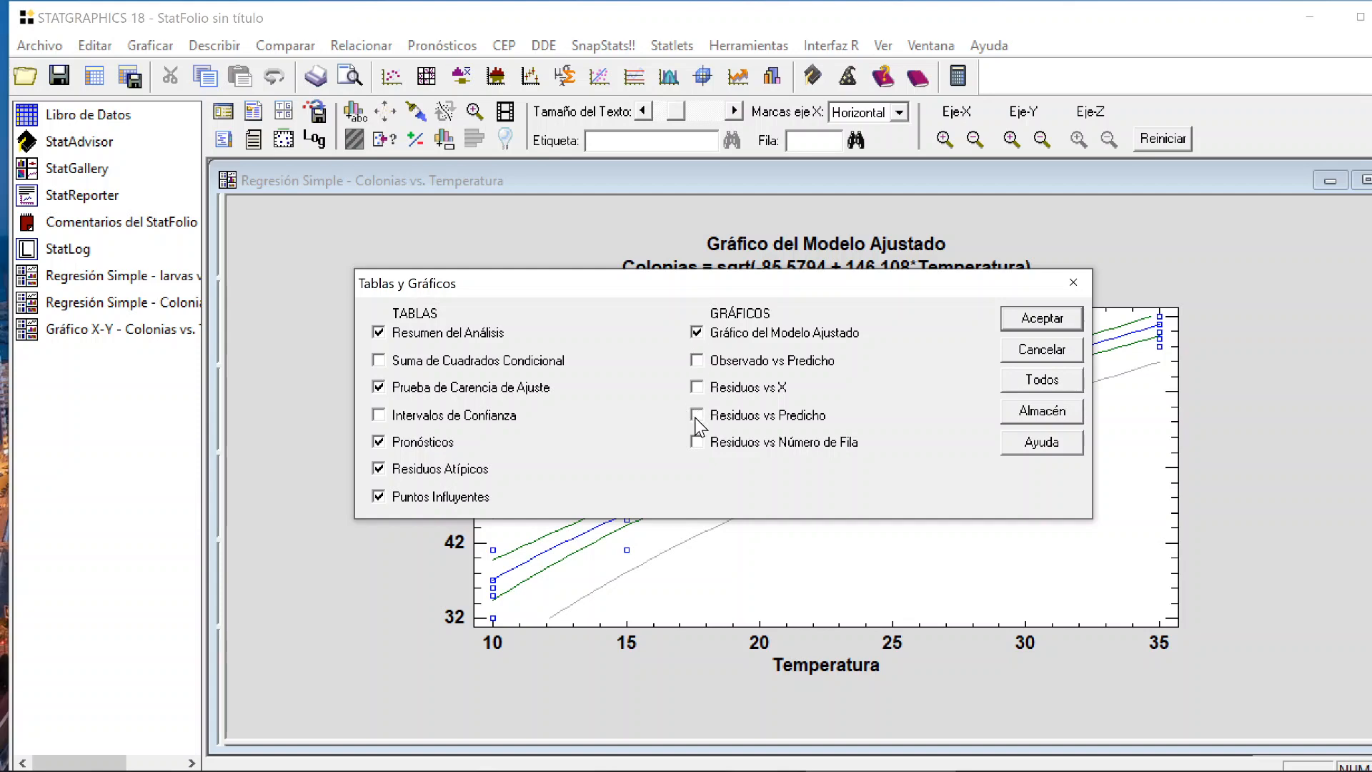
left_click(511, 417)
left_click(1050, 320)
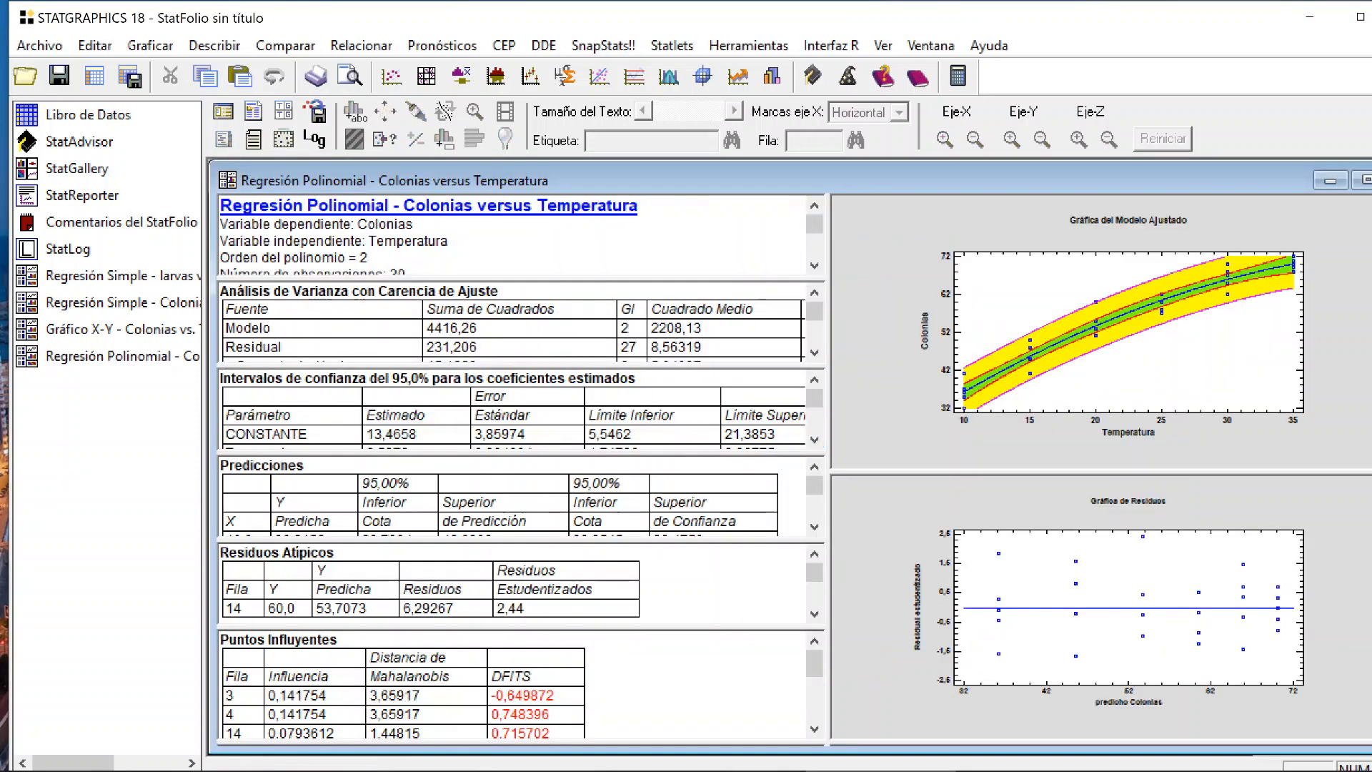
- View the polynomial's fitted model plot enlarged, and replace it with the regression summary in larger text
double_click(1093, 392)
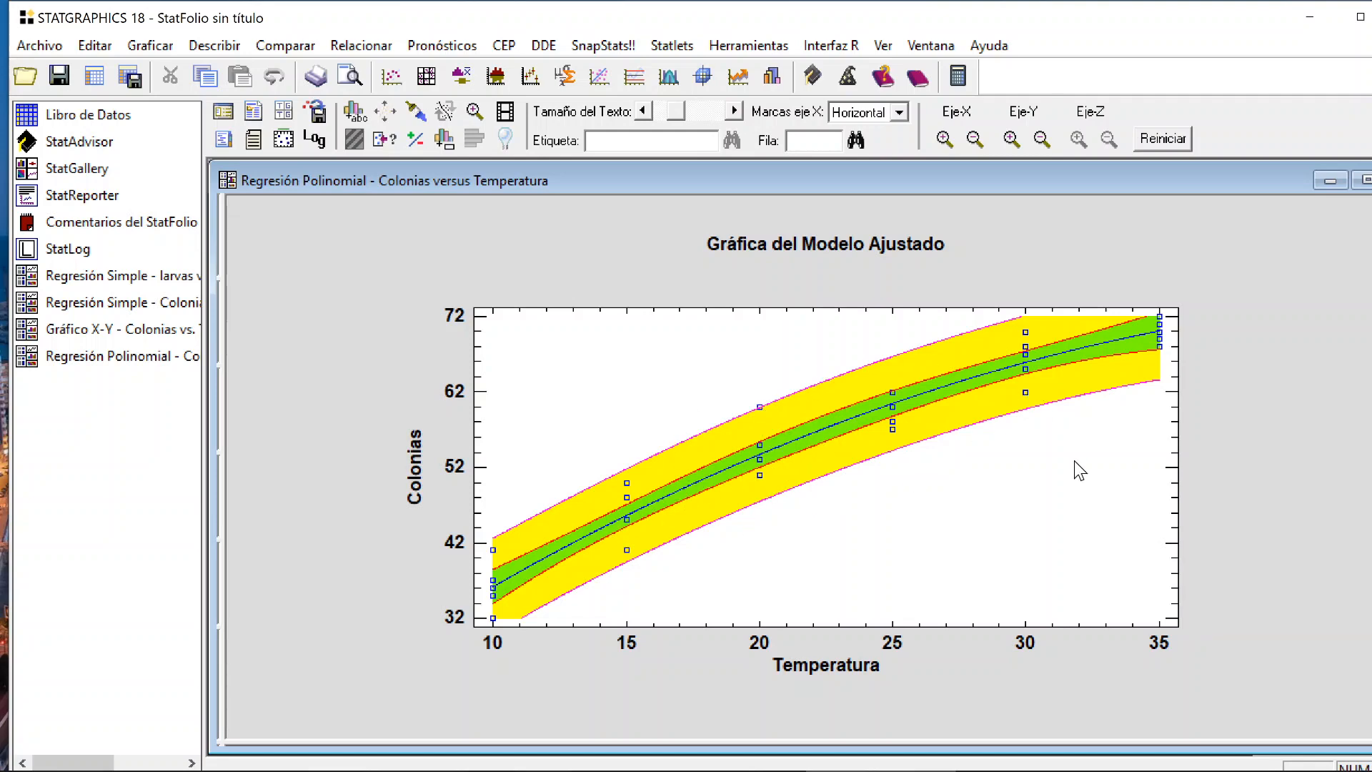
double_click(1257, 418)
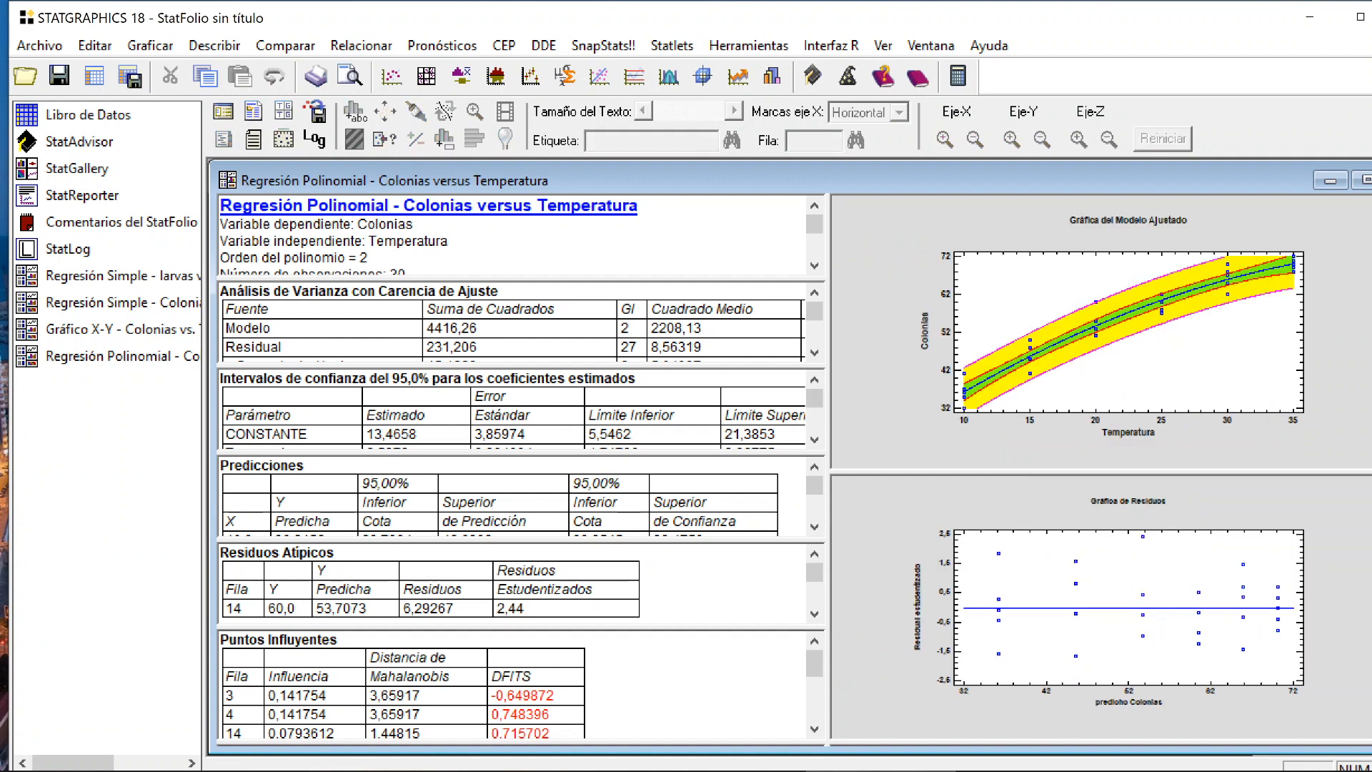
double_click(543, 242)
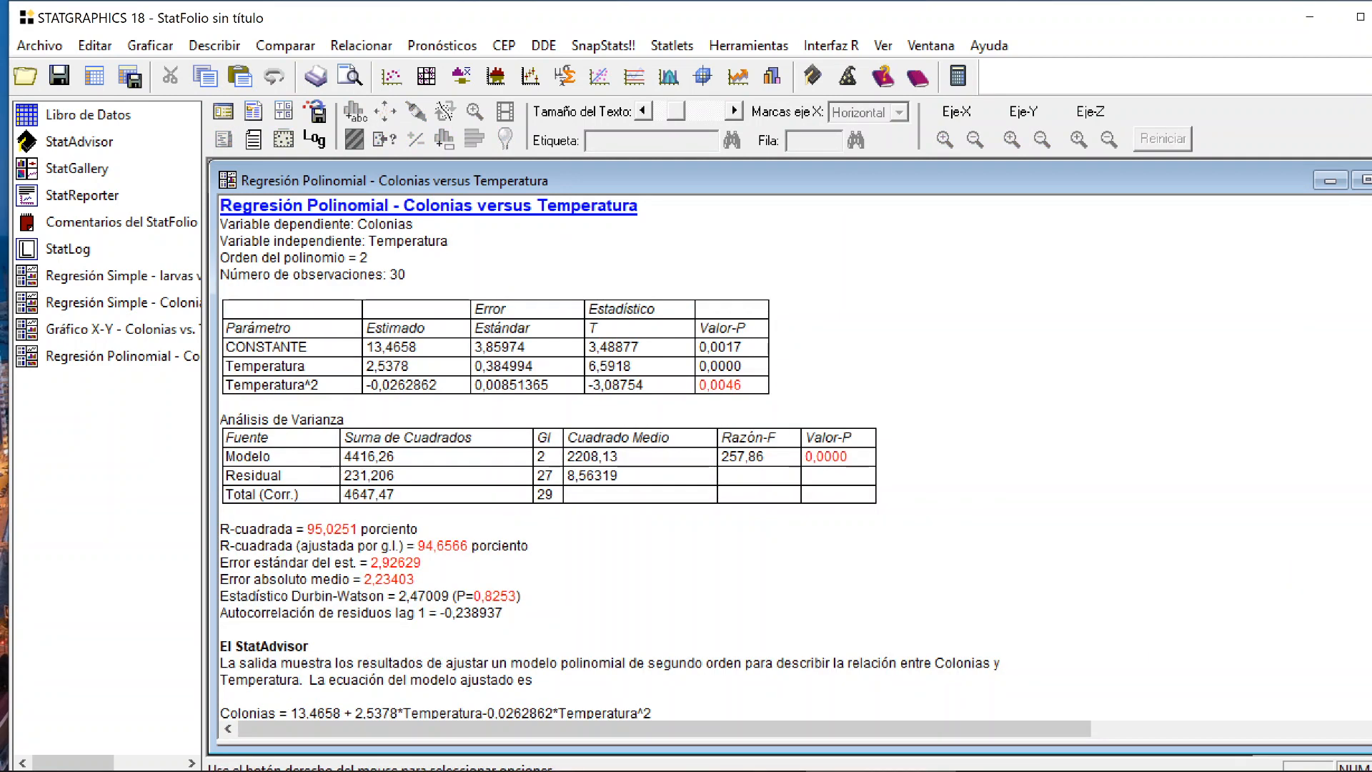
scroll(793, 457, "up", 2)
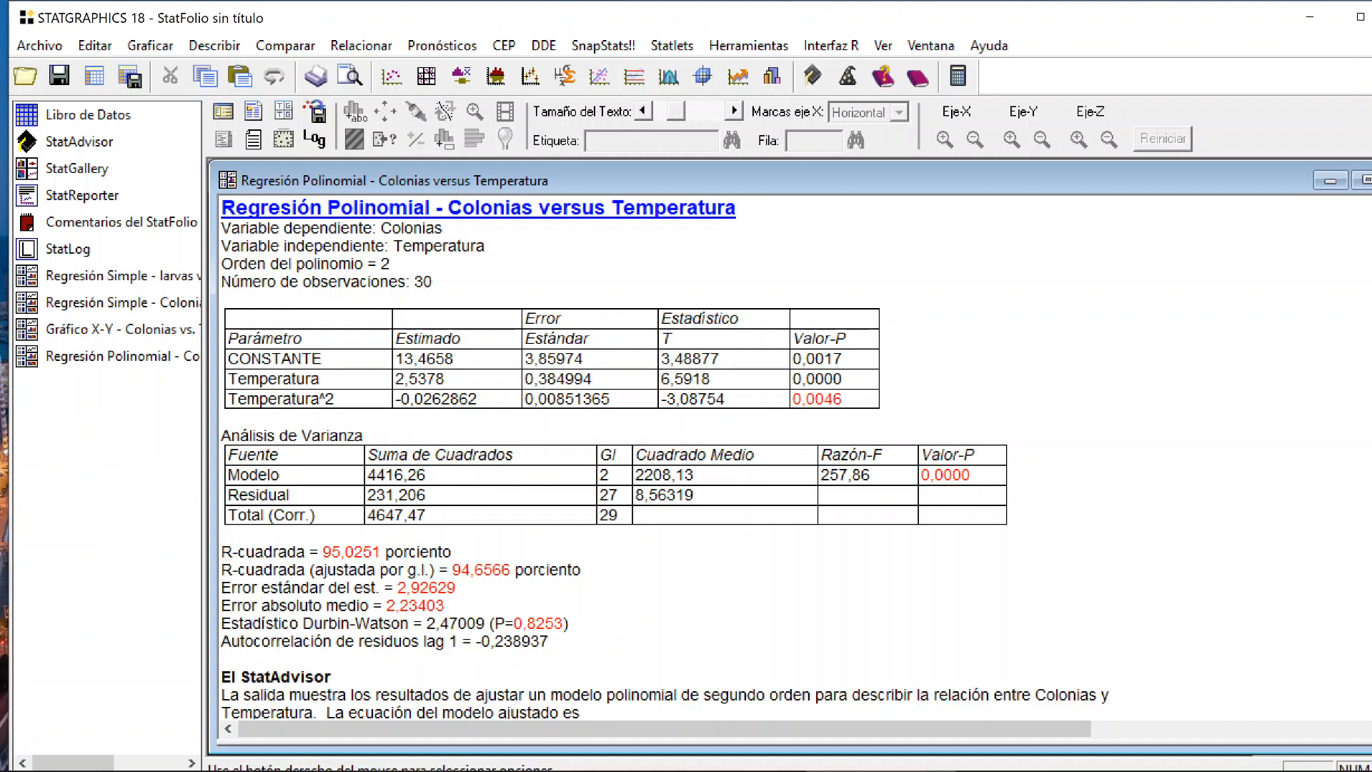
- Examine the estimates and Valor-P of the CONSTANTE, Temperatura and Temperatura^2 parameters in the polynomial summary
left_click_drag(844, 398, 808, 360)
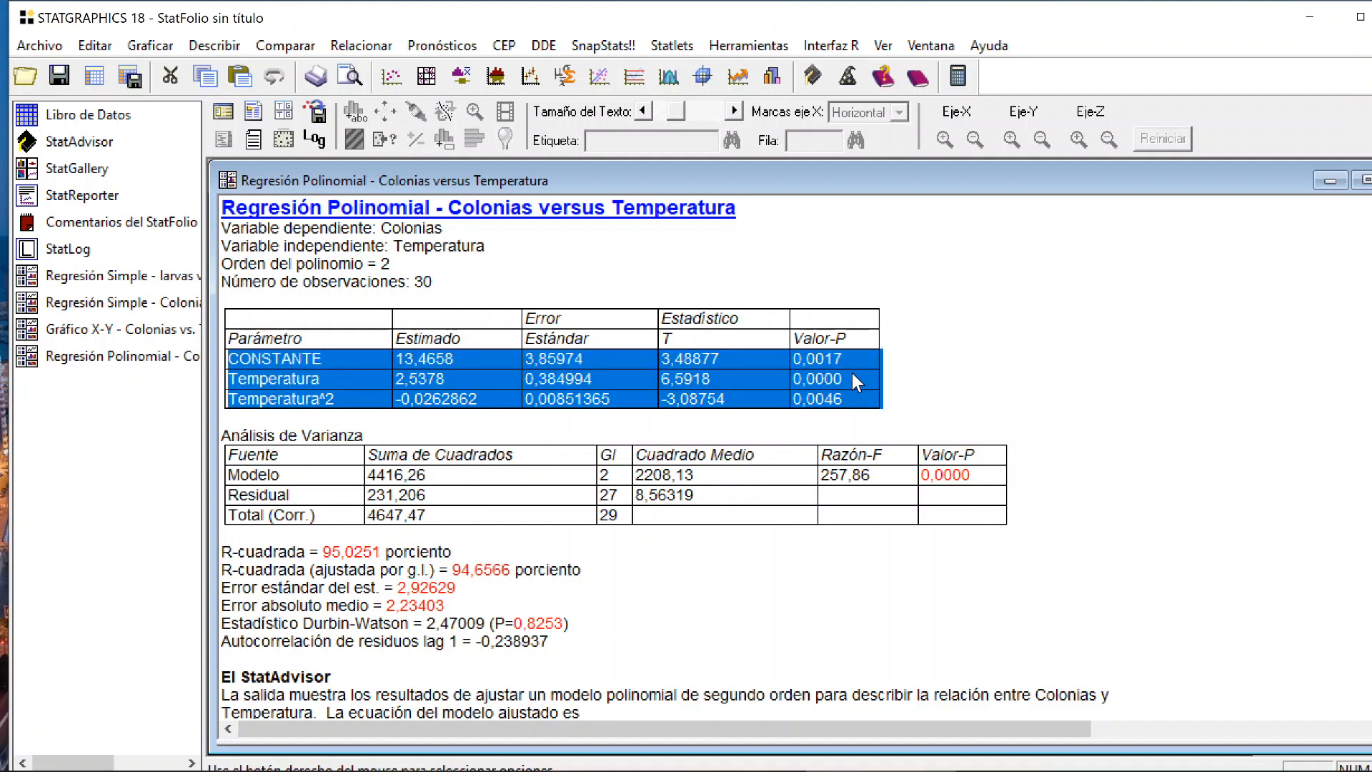
left_click(347, 362)
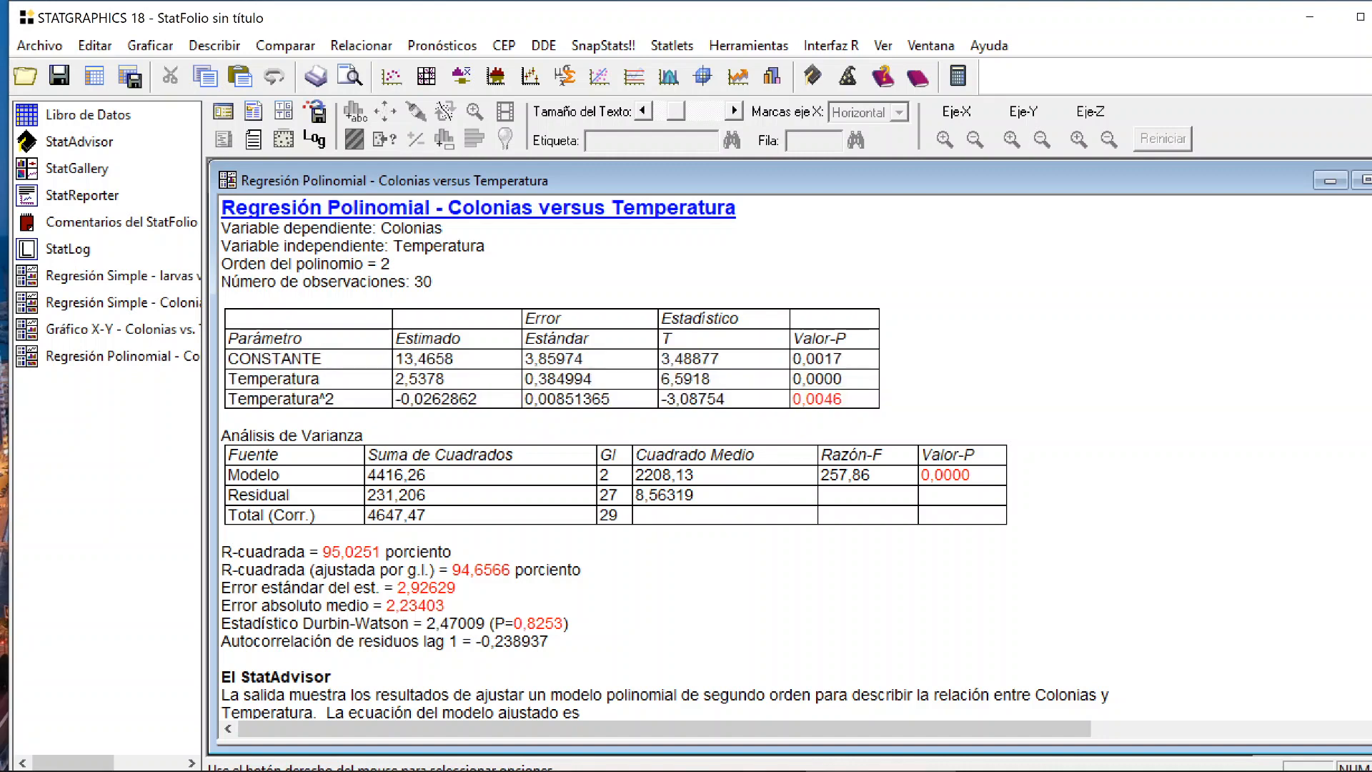
left_click(454, 359)
left_click(447, 378)
left_click(478, 399)
left_click(843, 359)
- Examine the fitted second-order equation in El StatAdvisor, including the sign of its Temperatura^2 term
scroll(805, 374, "down", 3)
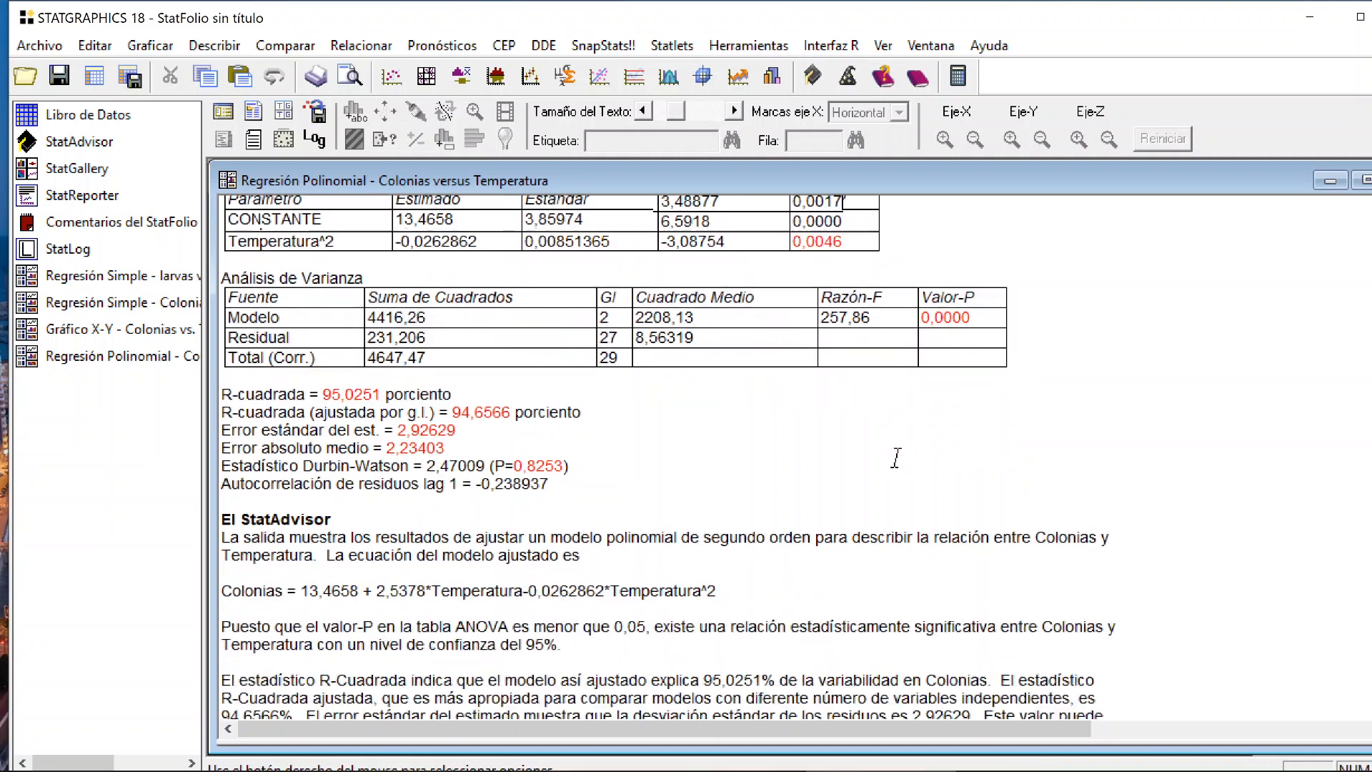
scroll(806, 374, "up", 1)
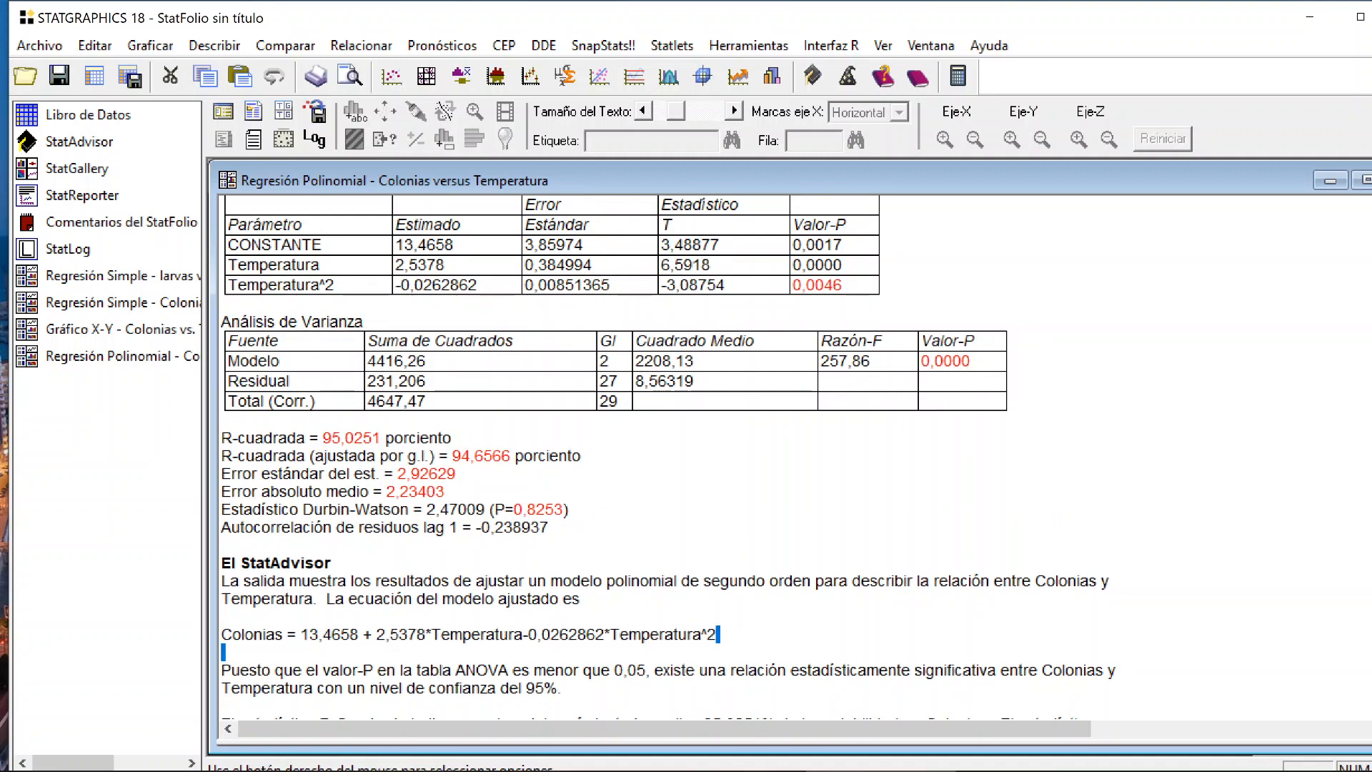
left_click_drag(717, 634, 221, 633)
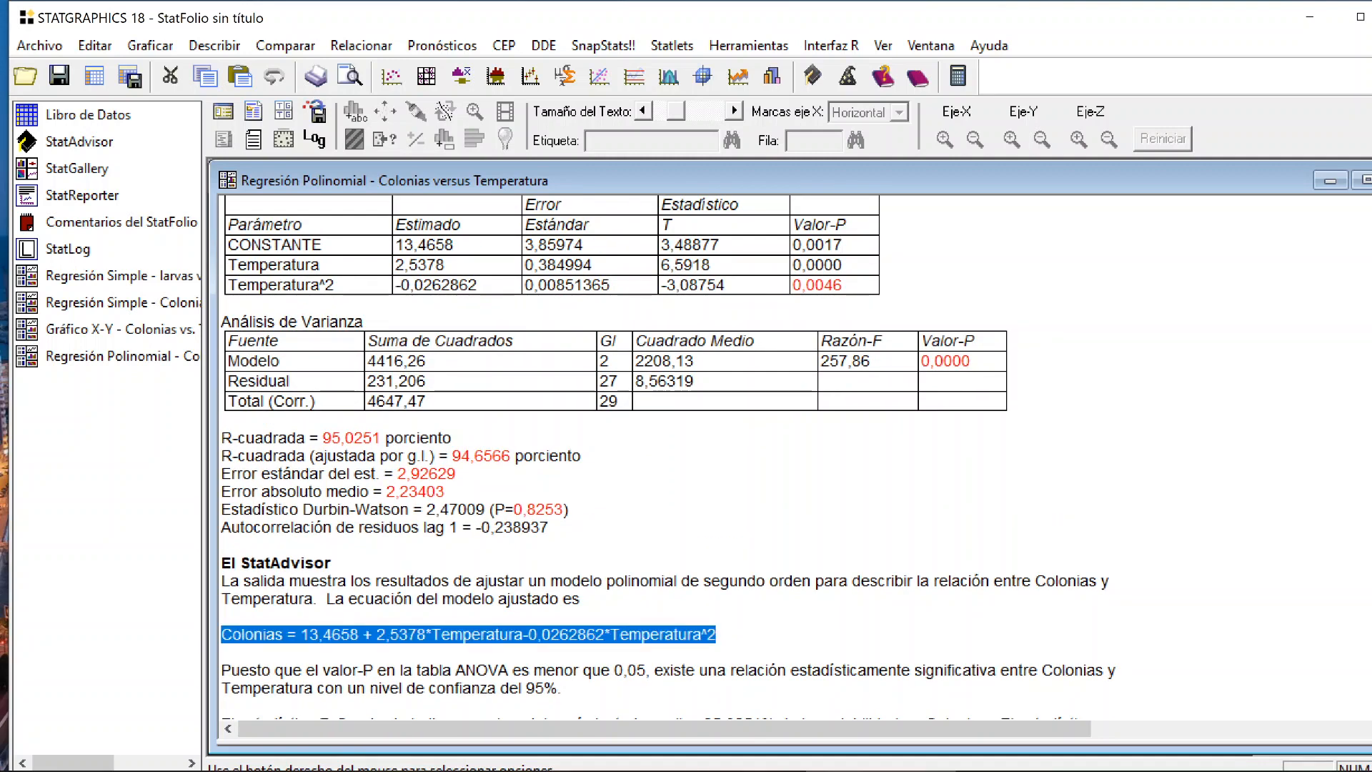
scroll(496, 637, "up", 1)
scroll(496, 637, "down", 2)
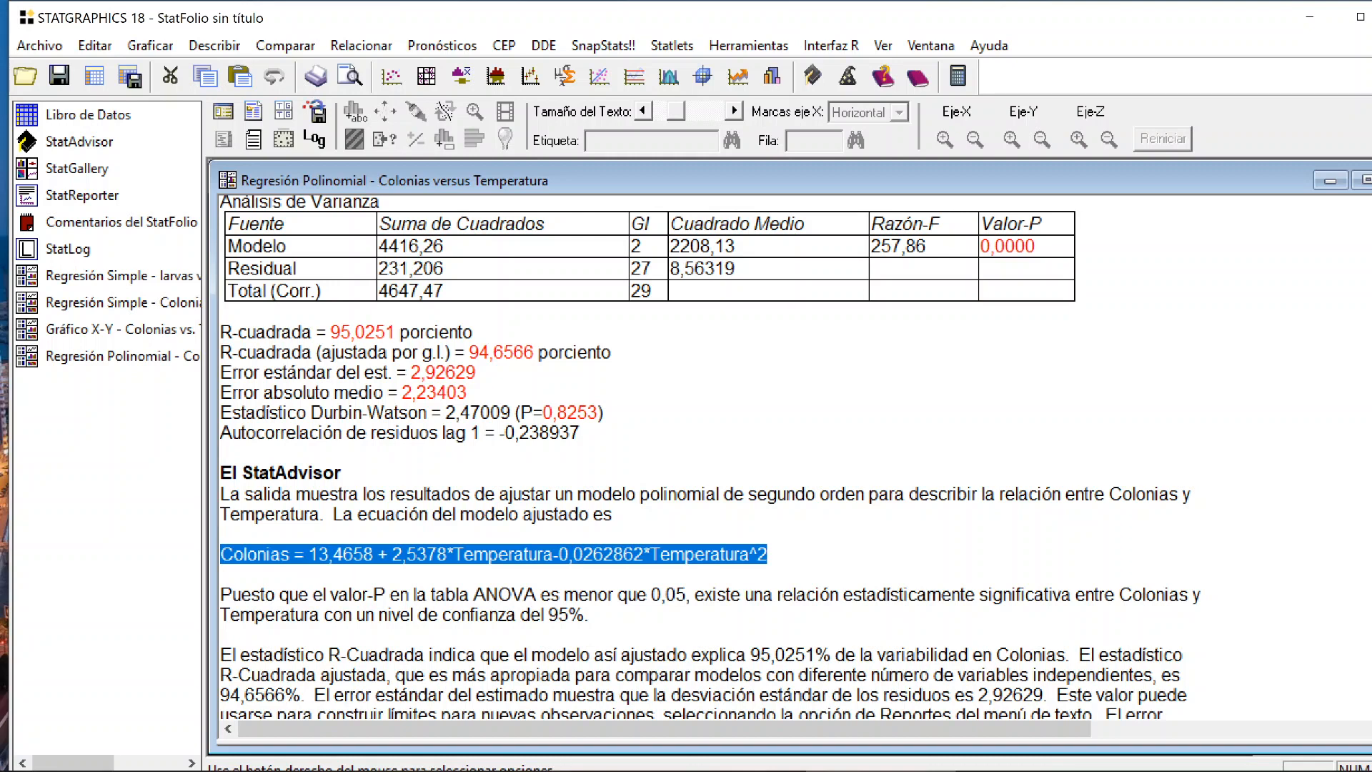
left_click(221, 574)
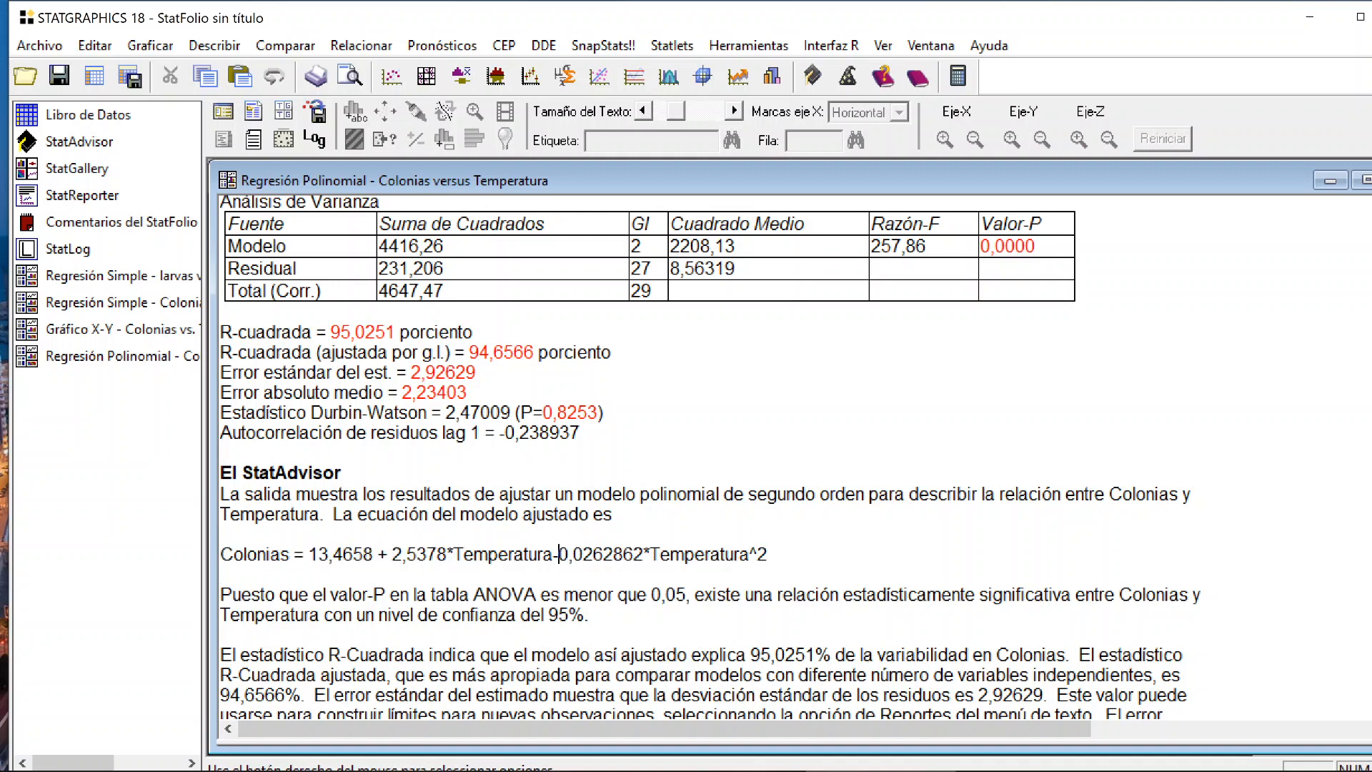
double_click(557, 553)
left_click(570, 553)
- Return to all panes and enlarge the polynomial's Análisis de Varianza con Carencia de Ajuste table
scroll(717, 393, "up", 4)
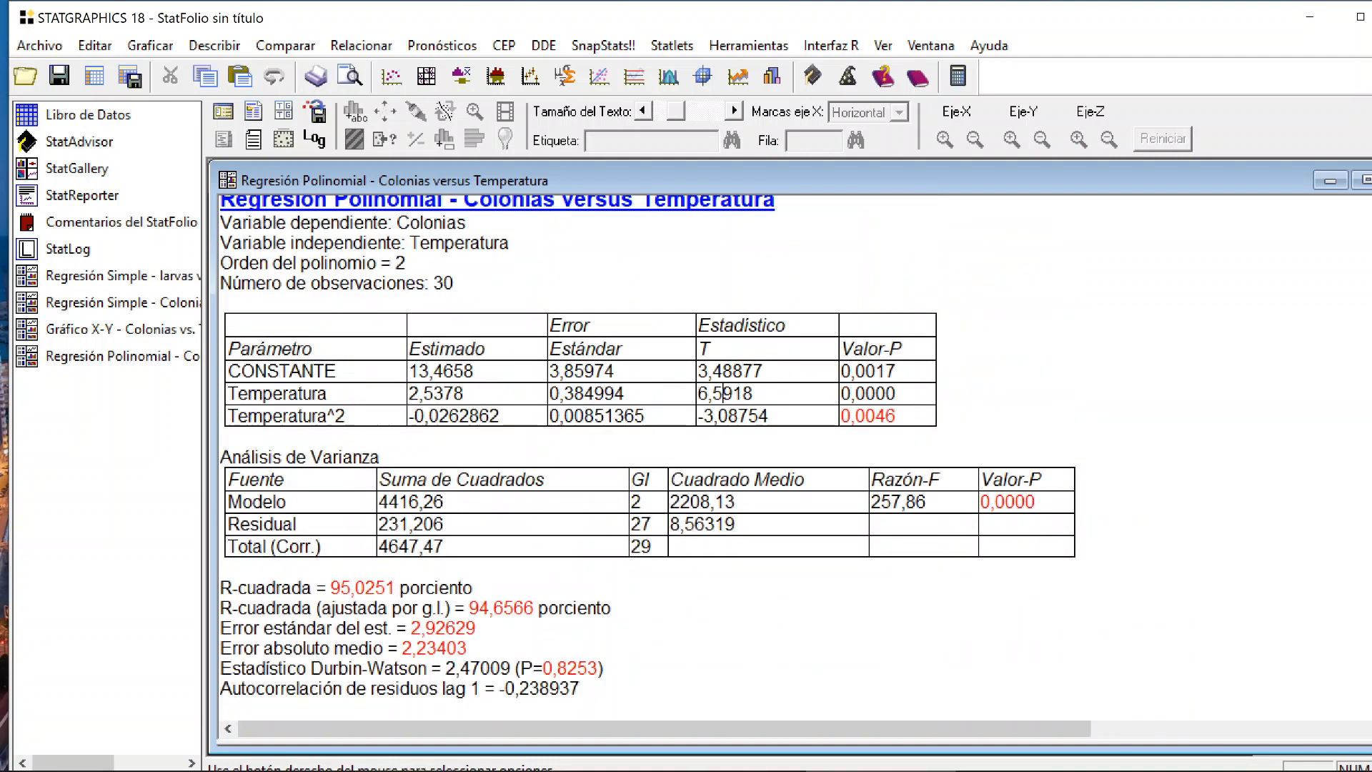
double_click(716, 392)
double_click(572, 328)
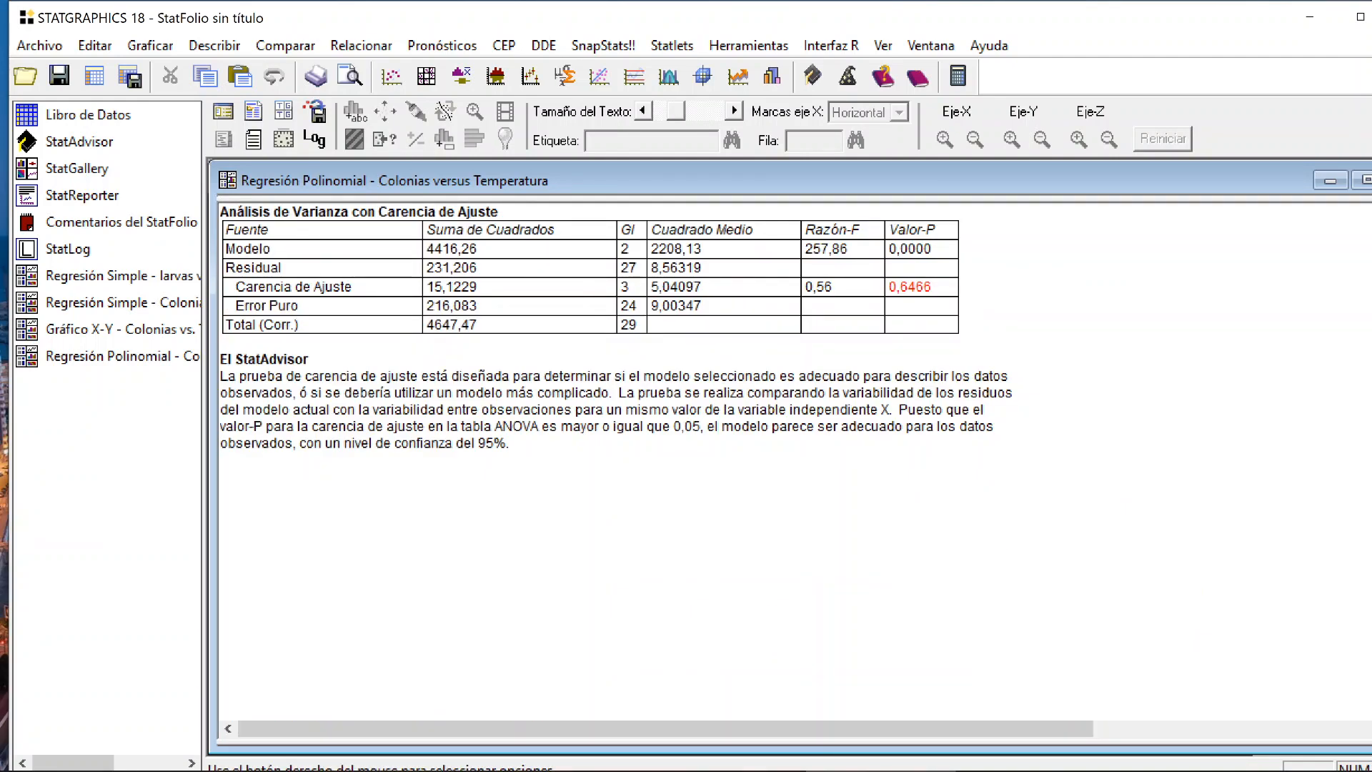
- Examine the Carencia de Ajuste Valor-P in the polynomial's enlarged analysis of variance, and return to all panes
left_click(891, 288)
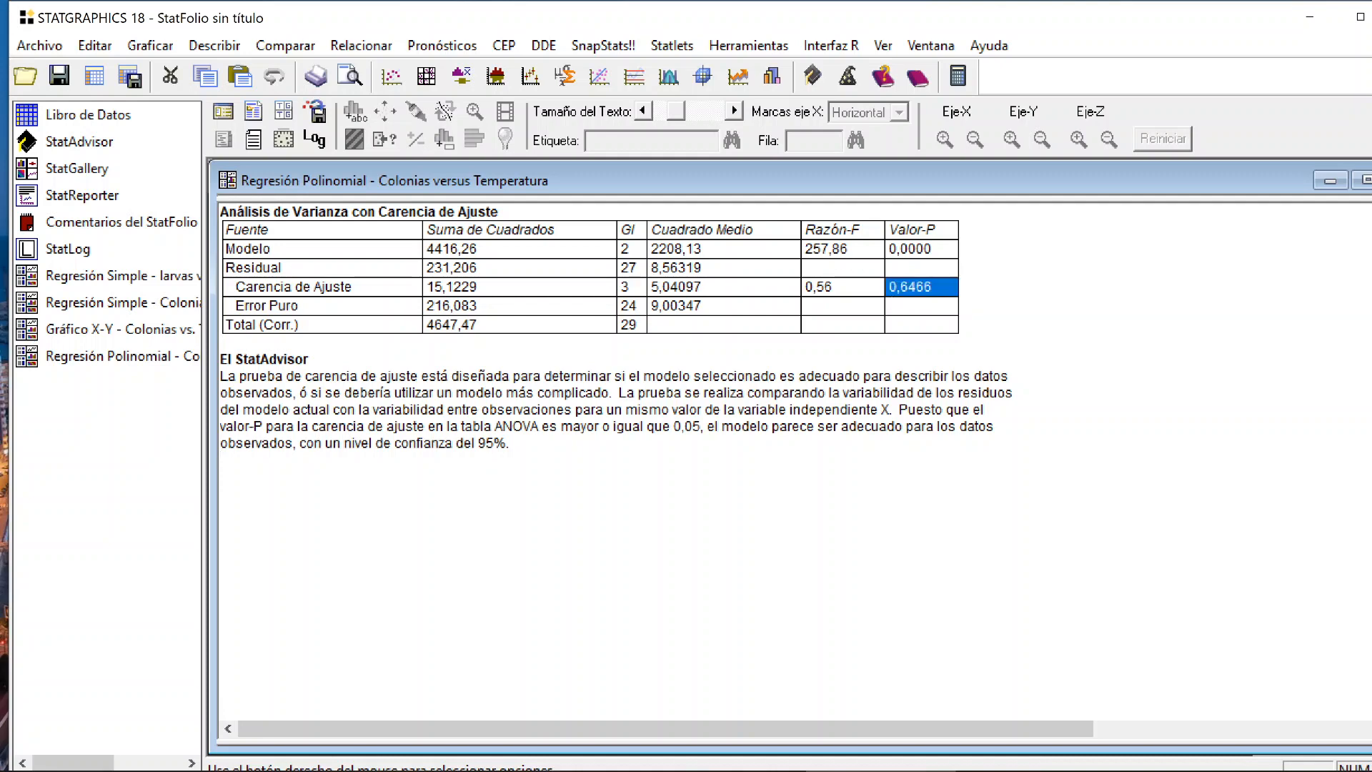
double_click(854, 472)
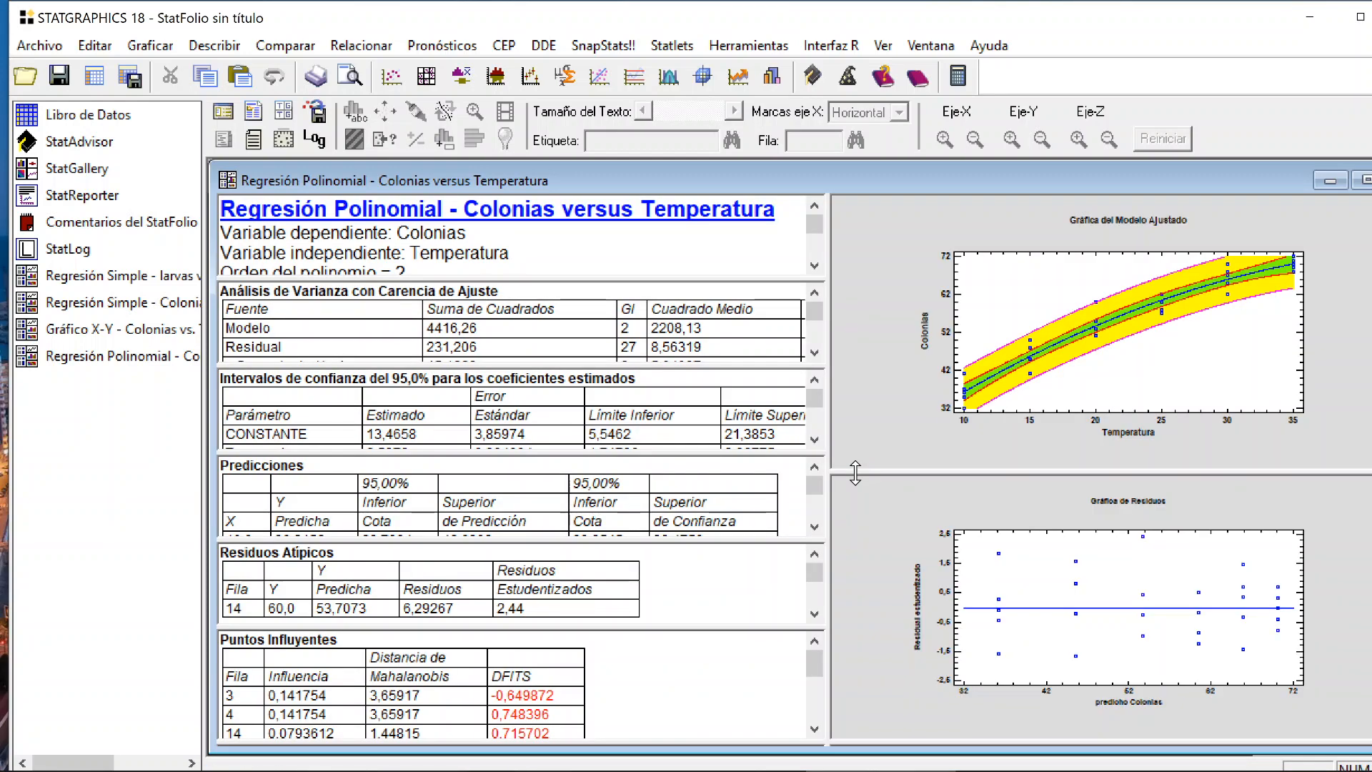
double_click(571, 328)
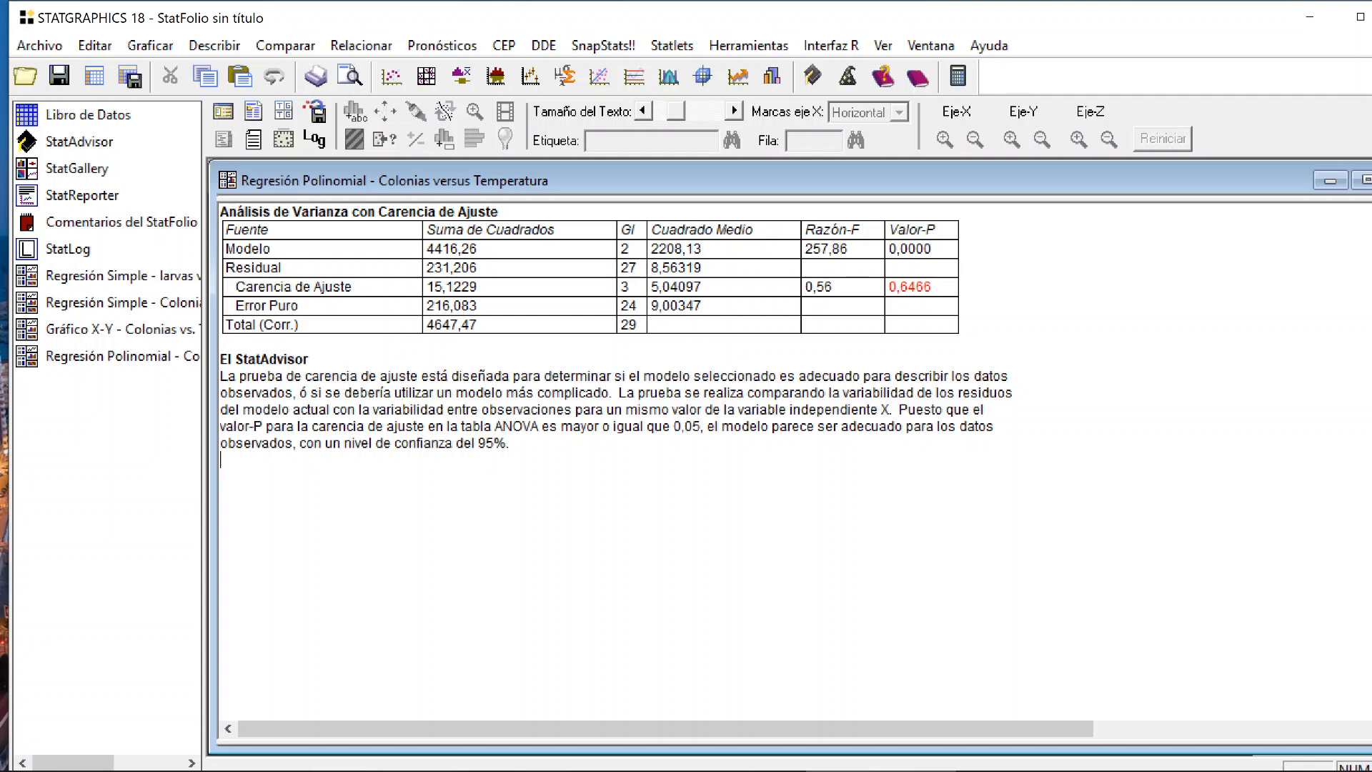
double_click(879, 312)
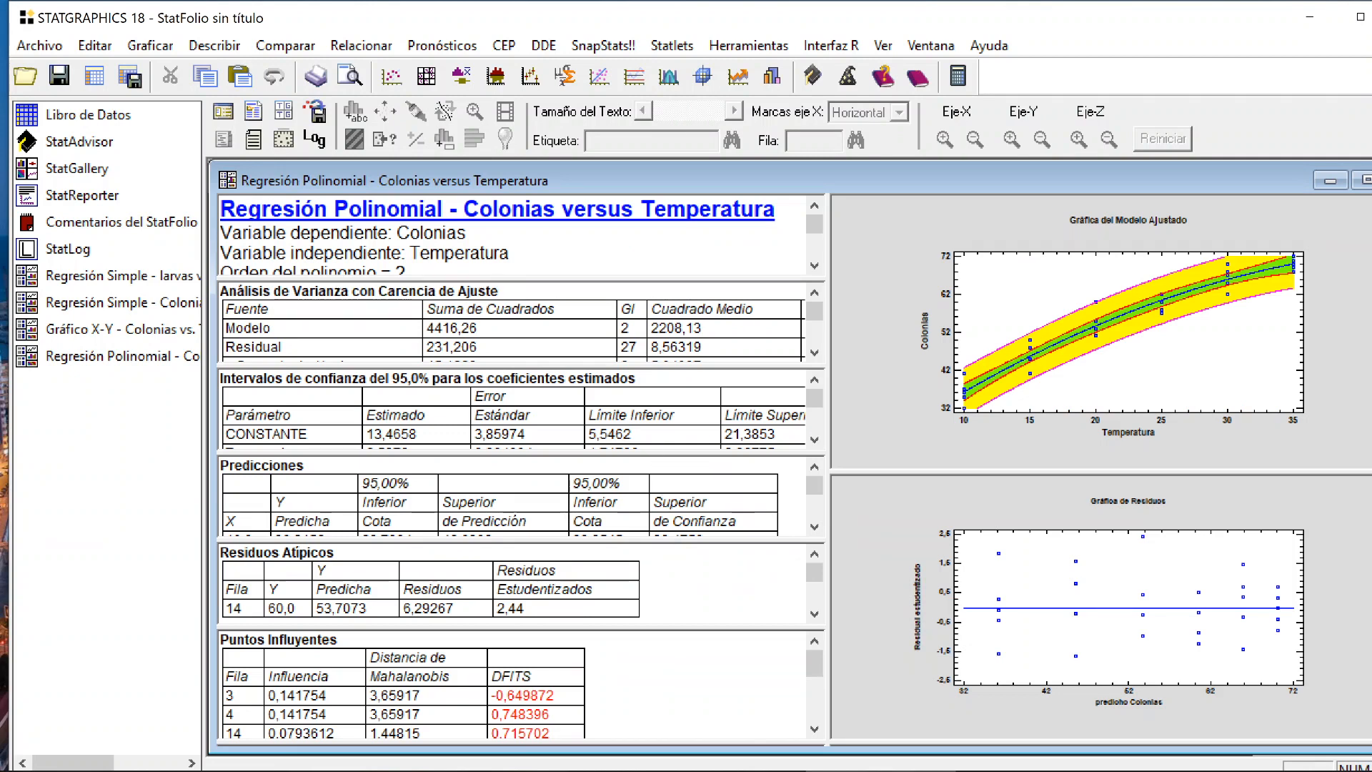
- Examine the CONSTANTE standard error in the enlarged table of 95,0% confidence intervals for the coefficients, and return to all panes
double_click(471, 413)
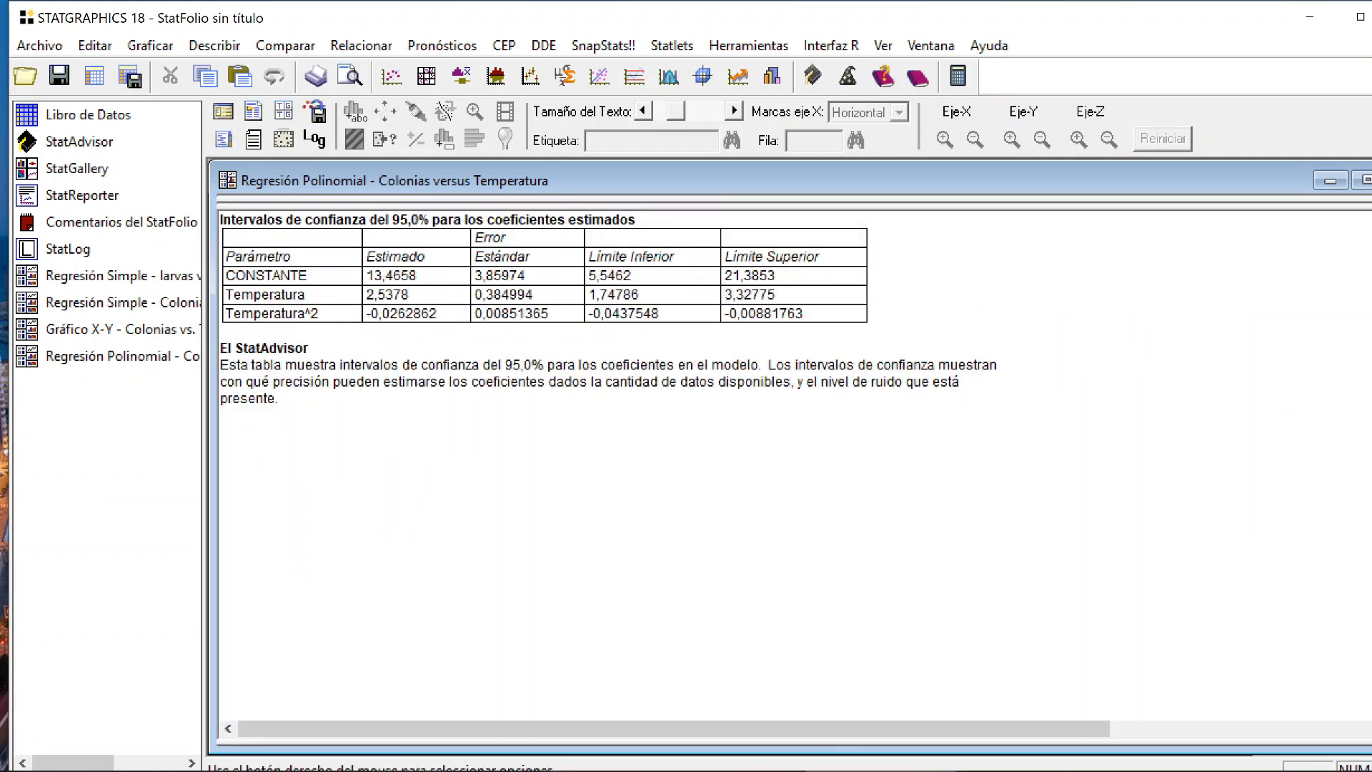
double_click(524, 276)
left_click_drag(486, 278, 475, 277)
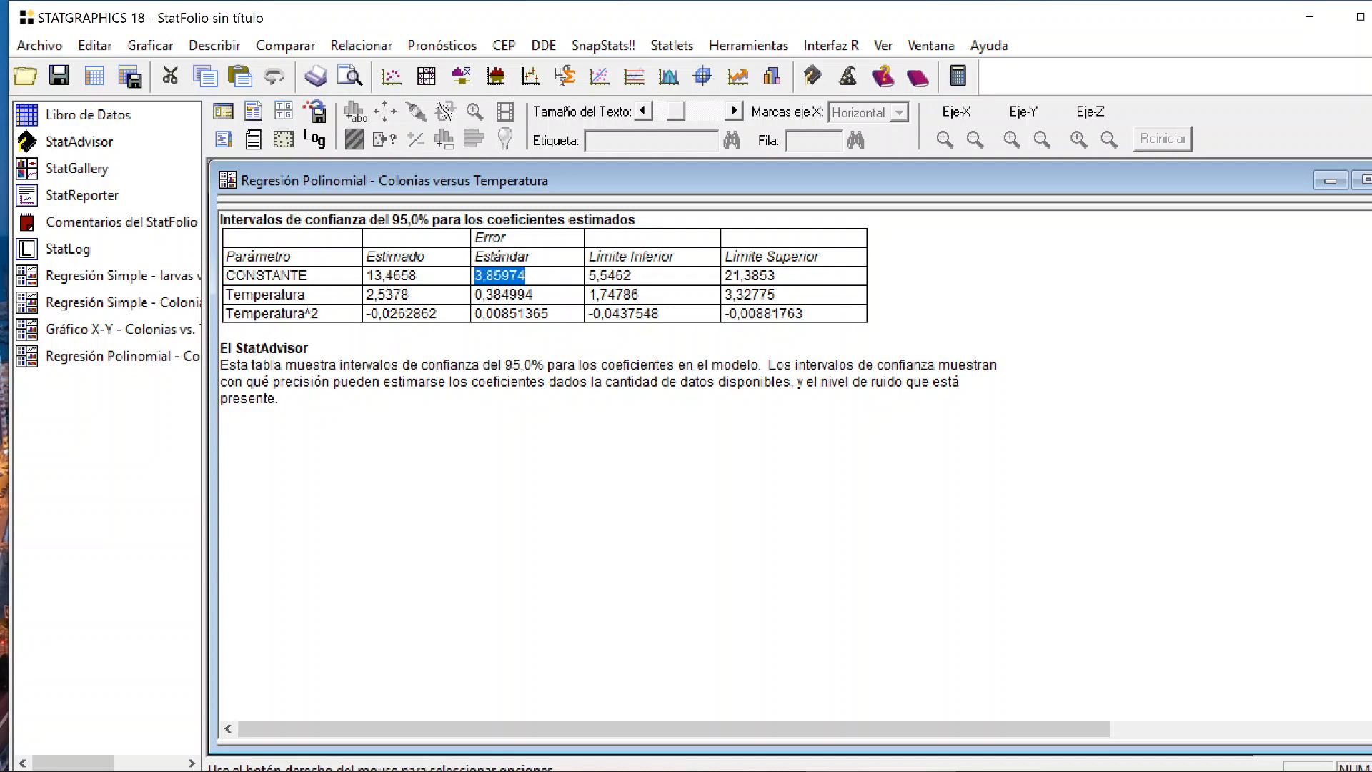
left_click(220, 416)
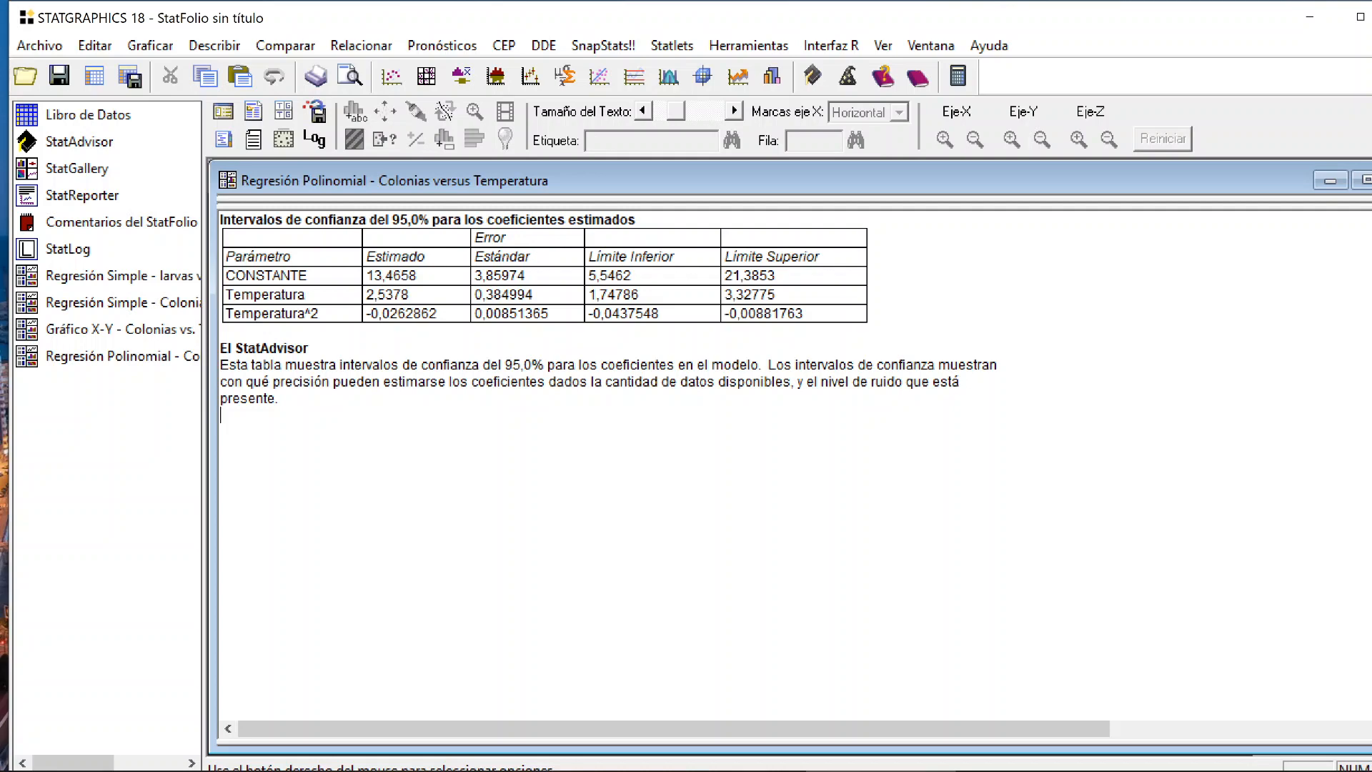
double_click(543, 443)
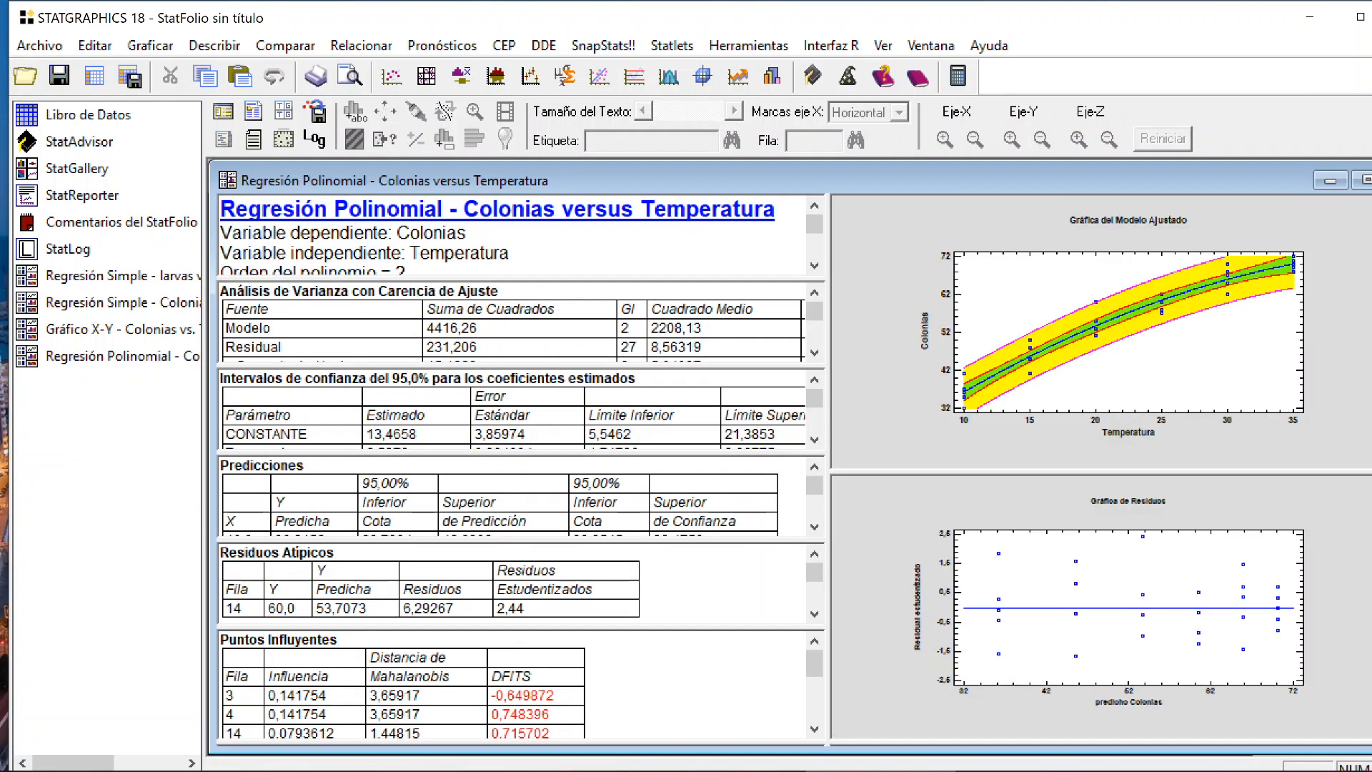
- View the polynomial's Predicciones table and its Residuos Atípicos table enlarged, checking the studentized residual of row 14
double_click(532, 506)
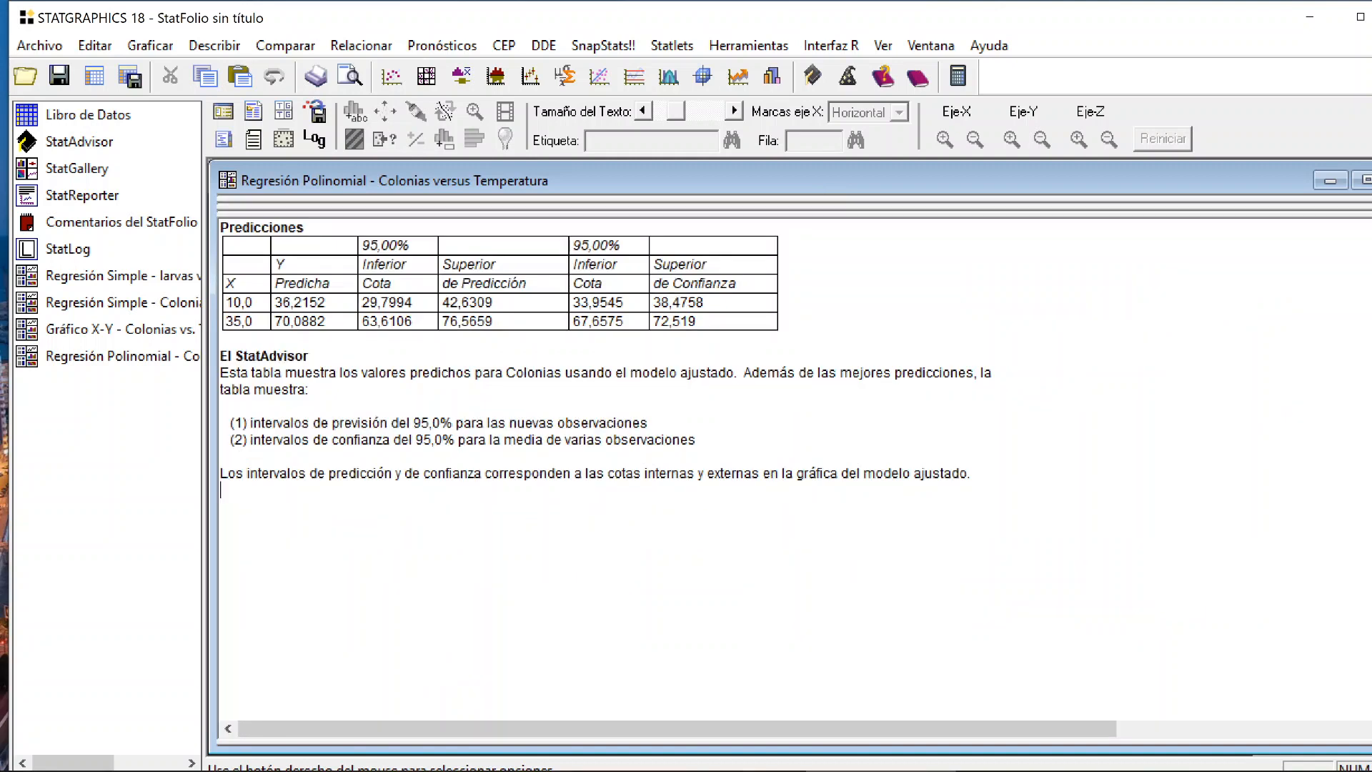
double_click(556, 440)
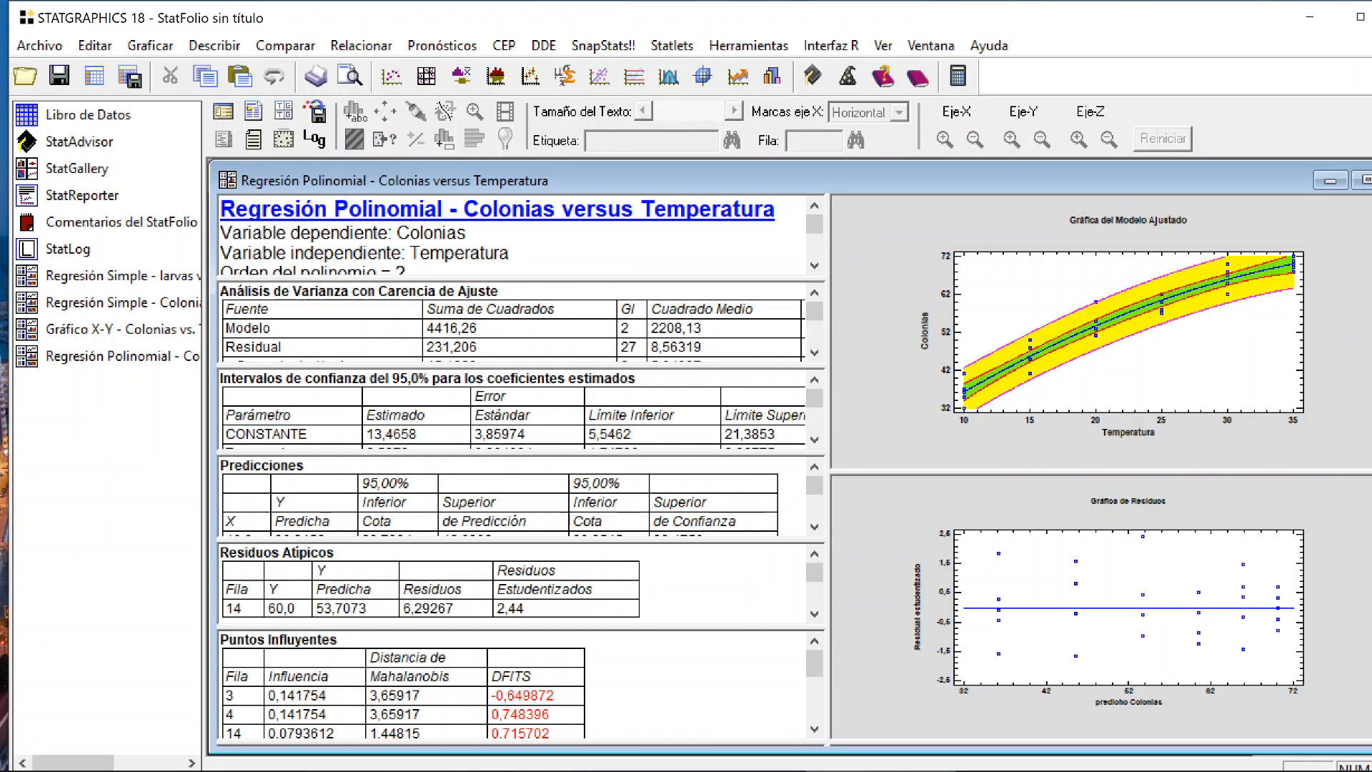
double_click(529, 587)
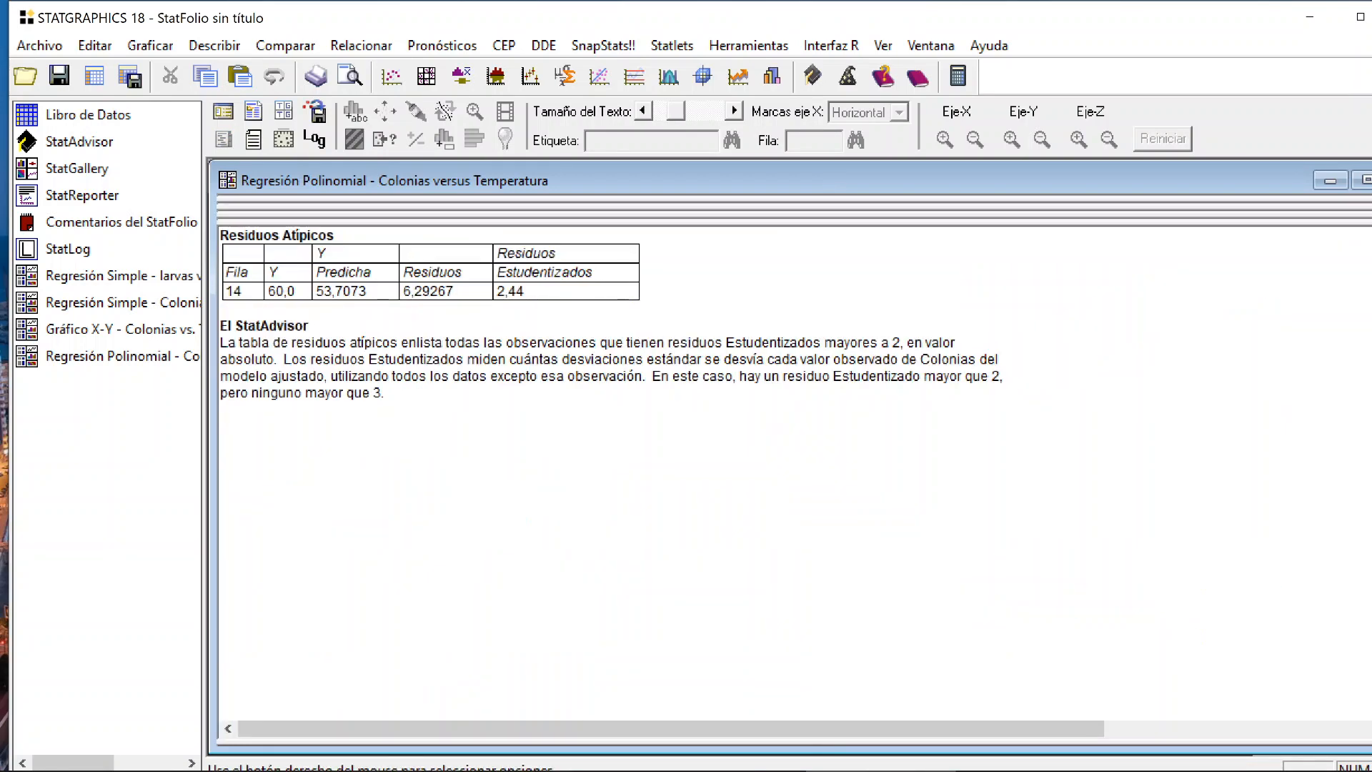
left_click_drag(230, 307, 529, 308)
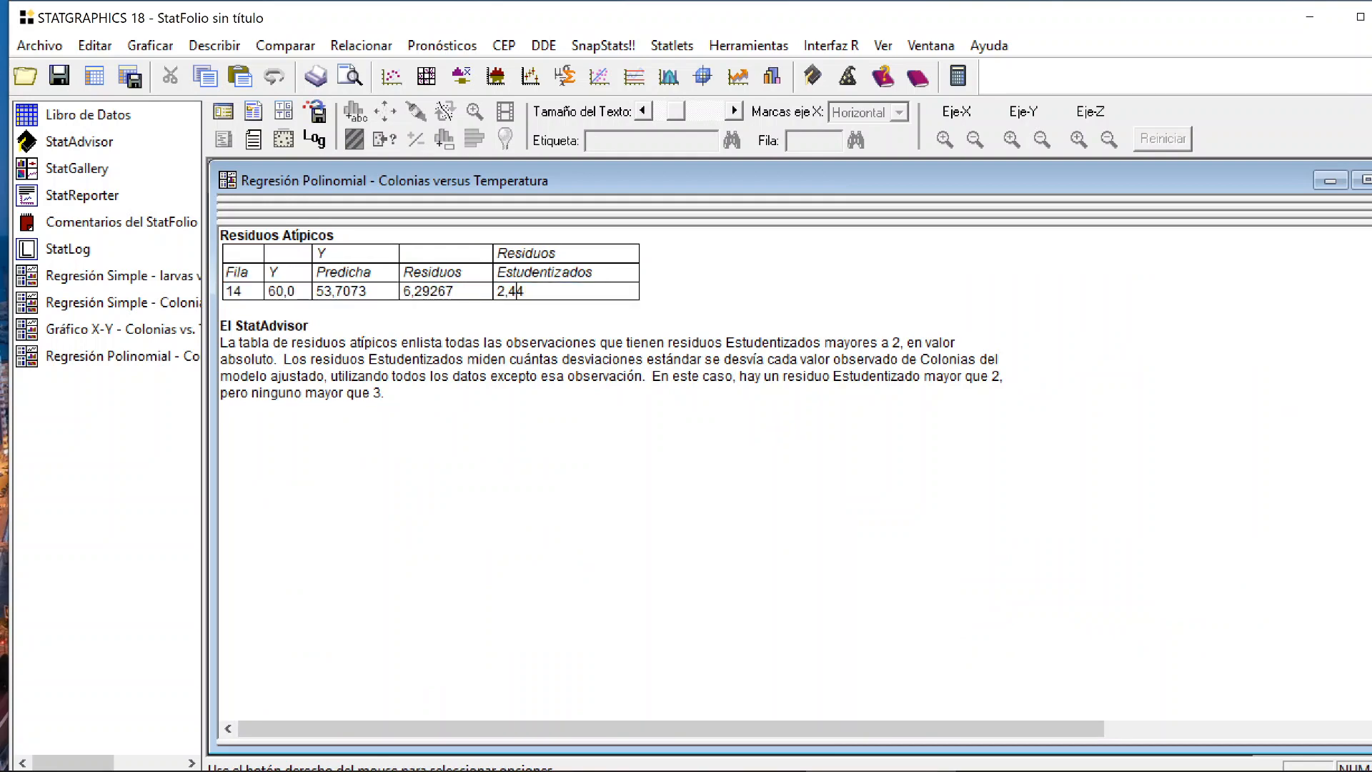
double_click(516, 291)
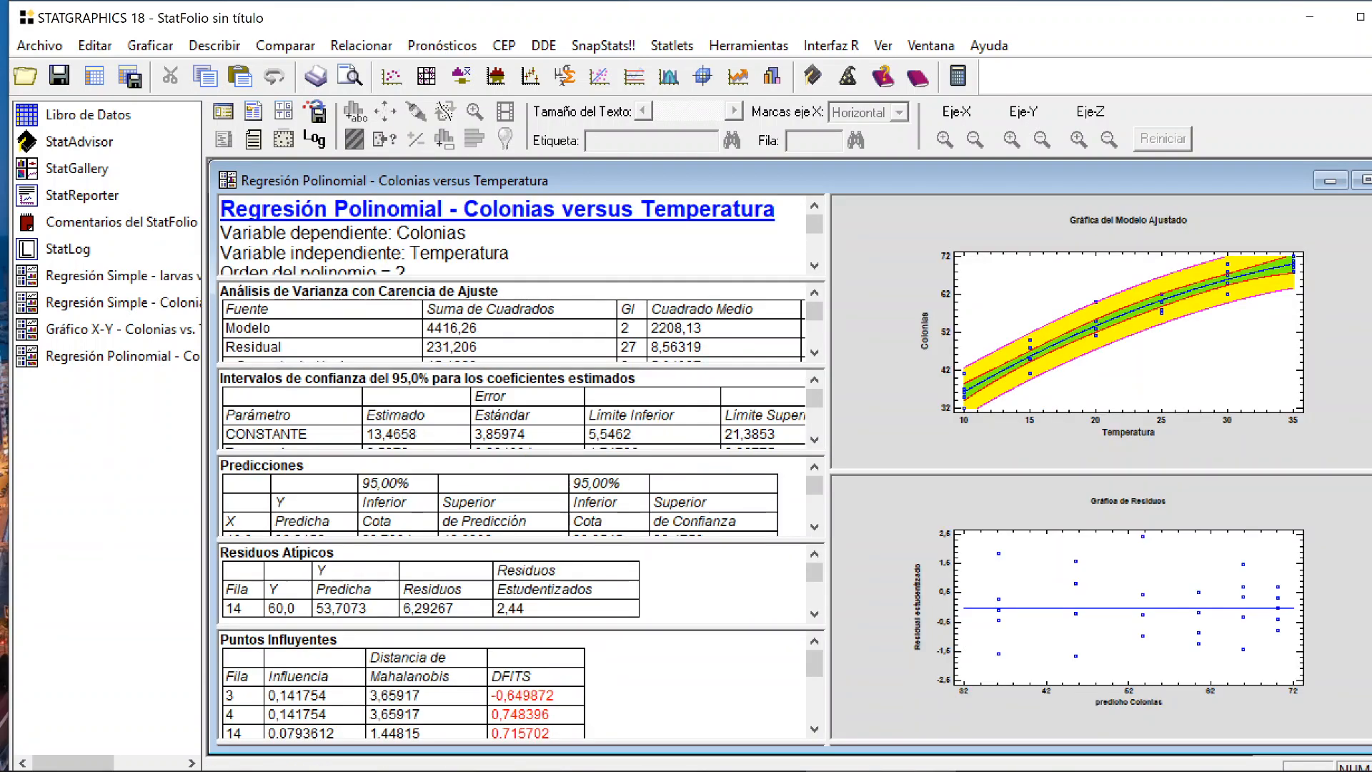
- Examine the enlarged Puntos Influyentes table, including row 14 and the average influence value, and return to all panes
double_click(465, 687)
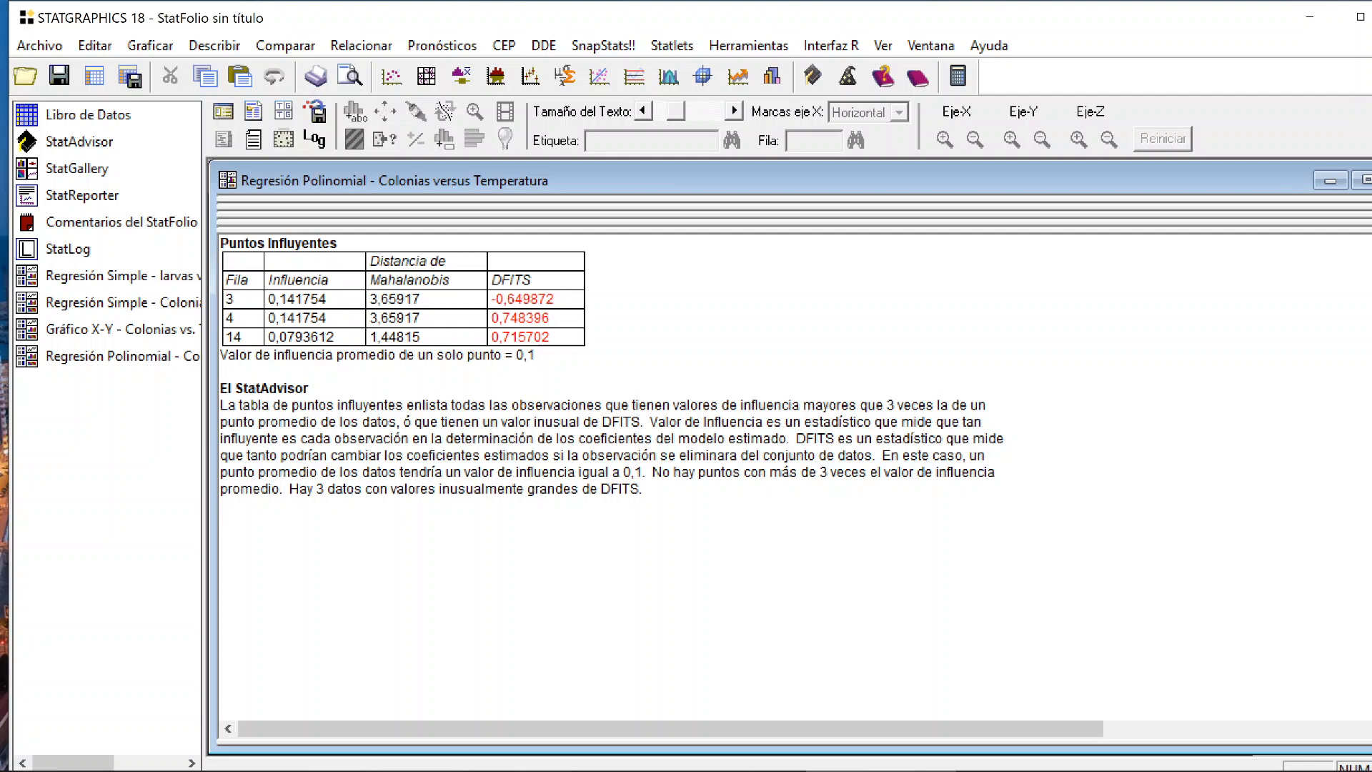
left_click(336, 336)
left_click_drag(536, 354, 505, 354)
double_click(550, 371)
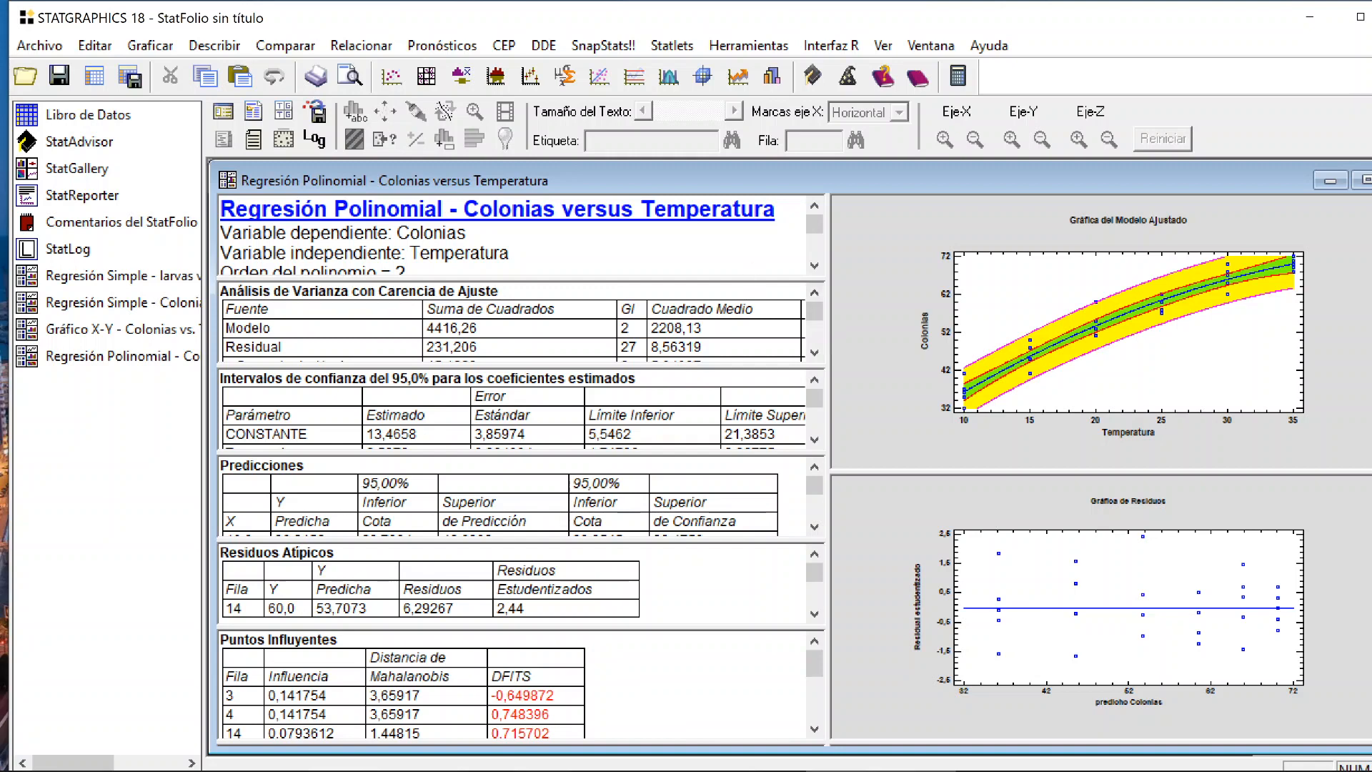
- Examine R-cuadrada and the adjusted R-cuadrada in the polynomial's enlarged regression summary, and return to all panes
double_click(512, 237)
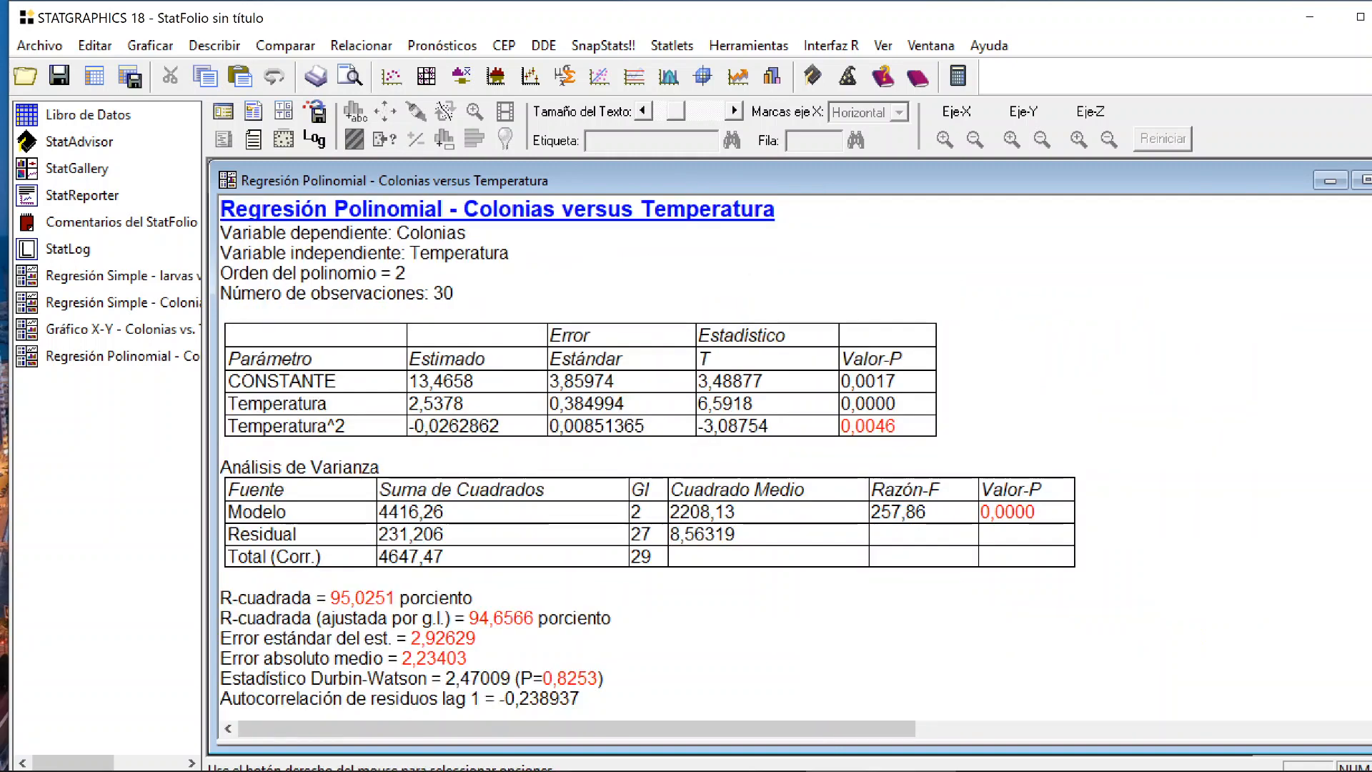
left_click_drag(472, 598, 331, 597)
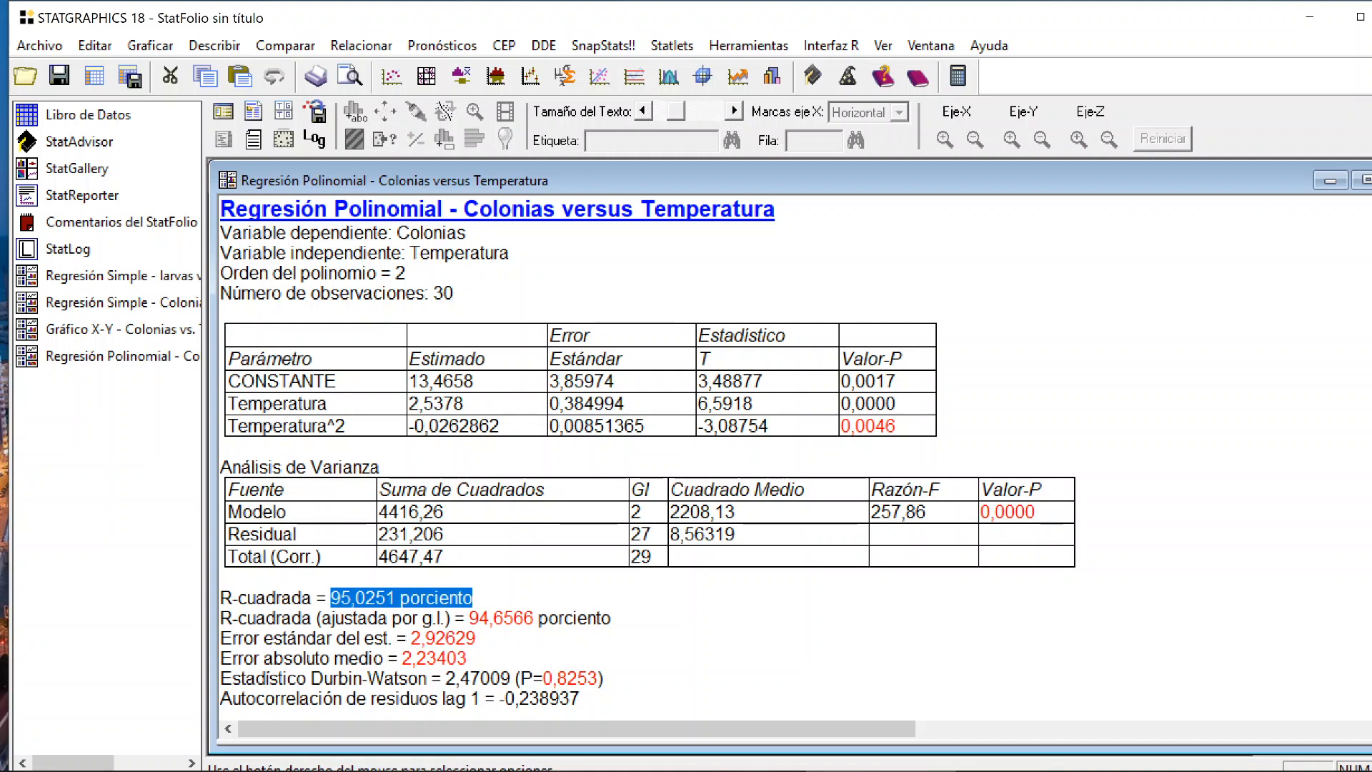
left_click_drag(534, 618, 469, 618)
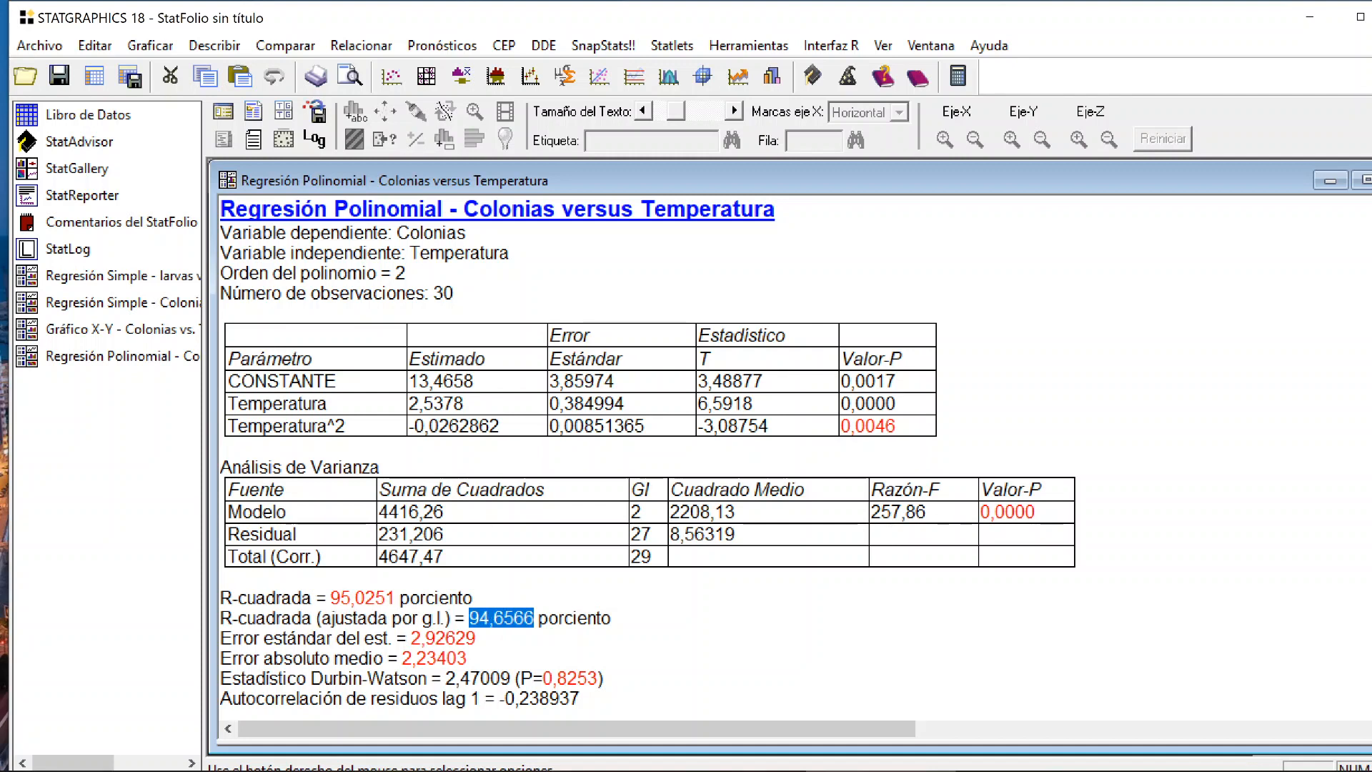
left_click(474, 598)
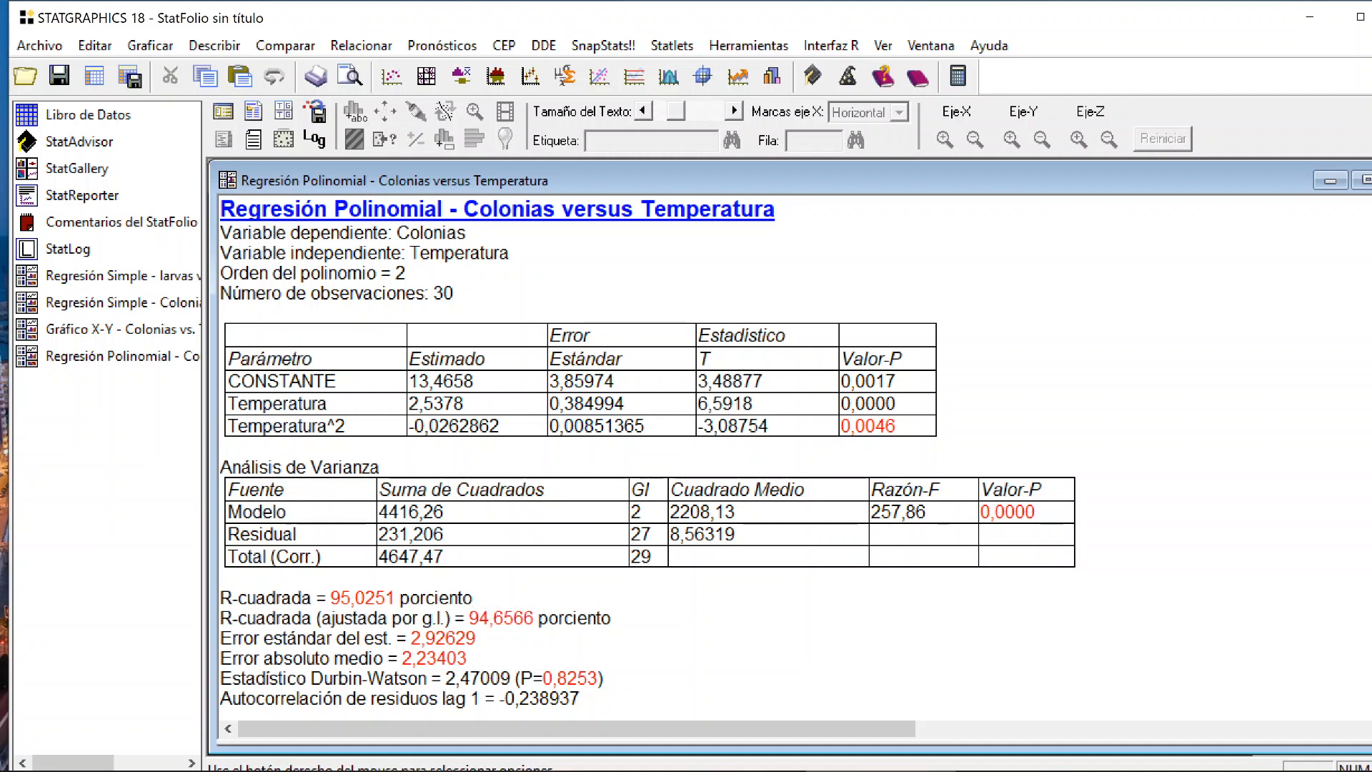
double_click(410, 359)
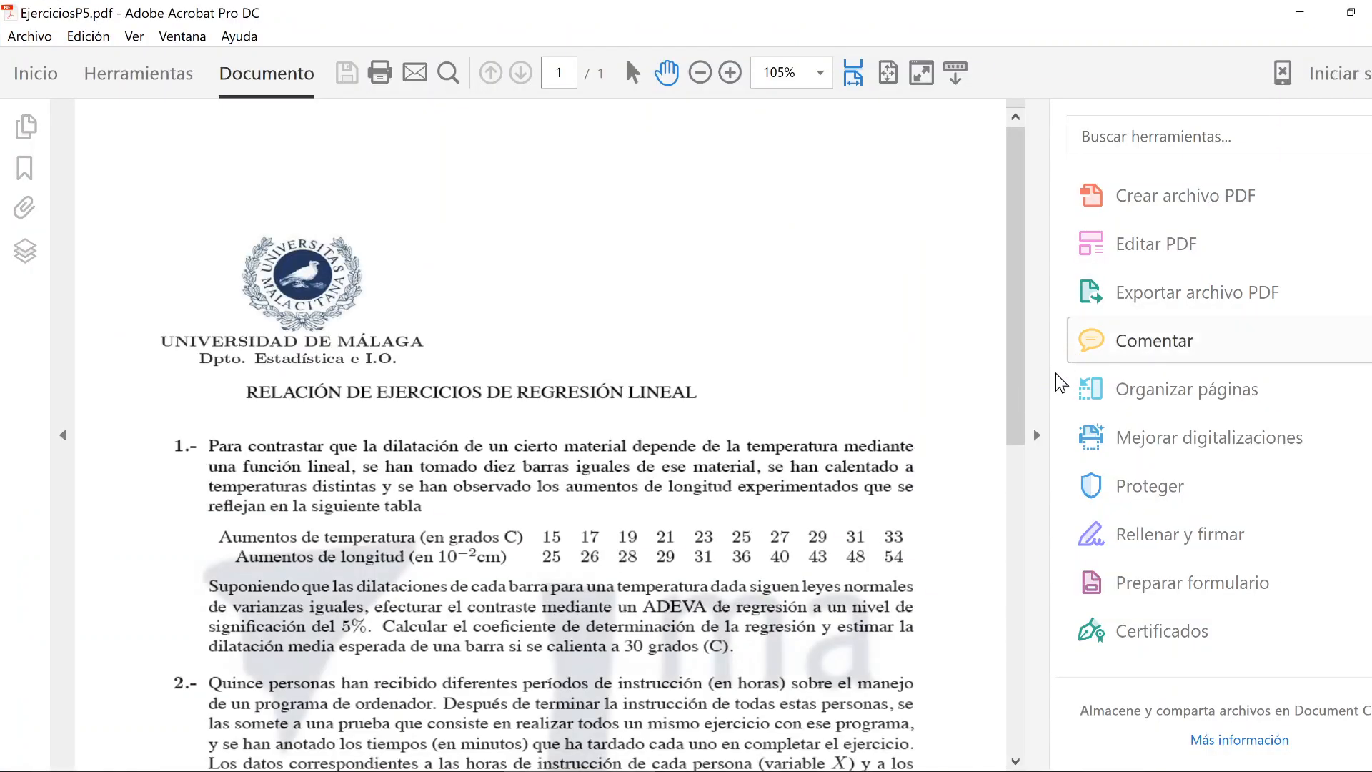
- Hide the tools pane of EjerciciosP5.pdf and read through the exercises, focusing on exercise 1 about temperature and length increases
left_click(1037, 434)
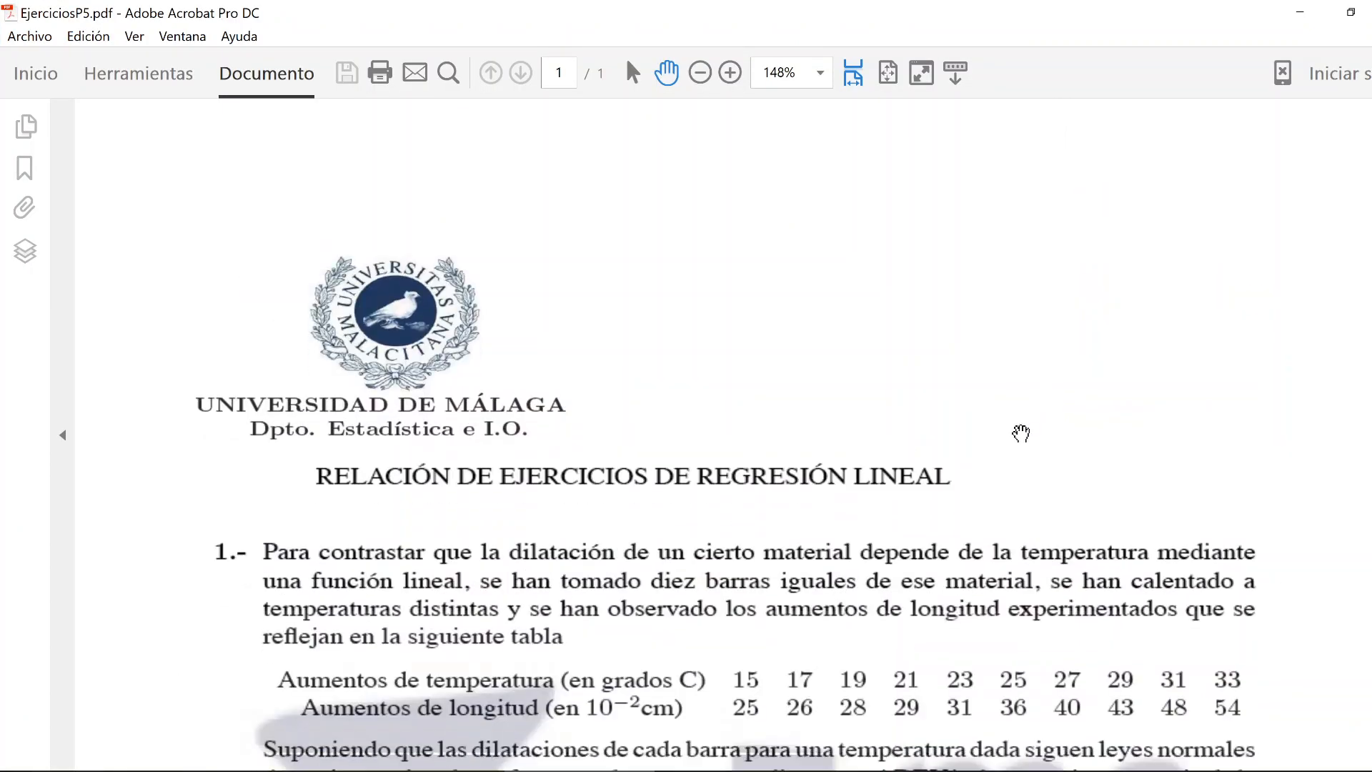
scroll(1020, 433, "down", 3)
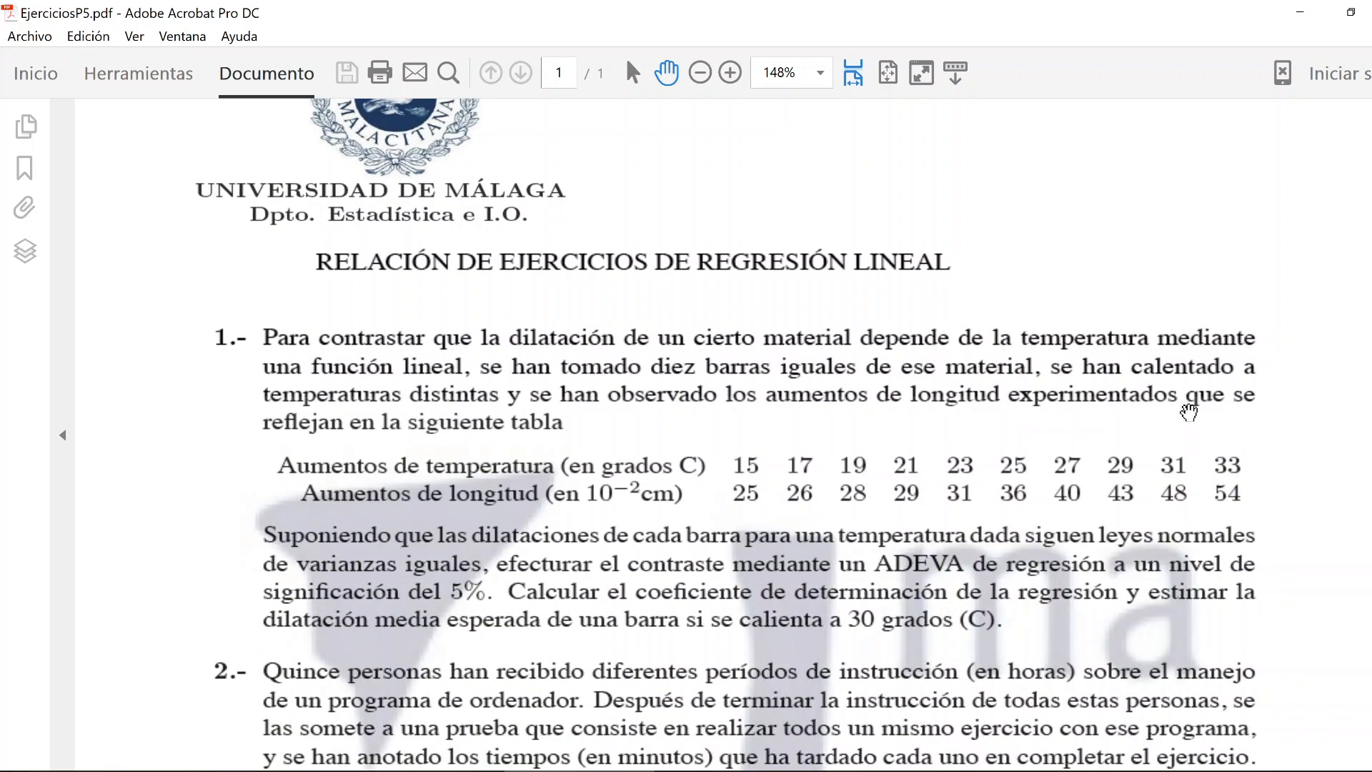
scroll(720, 435, "down", 14)
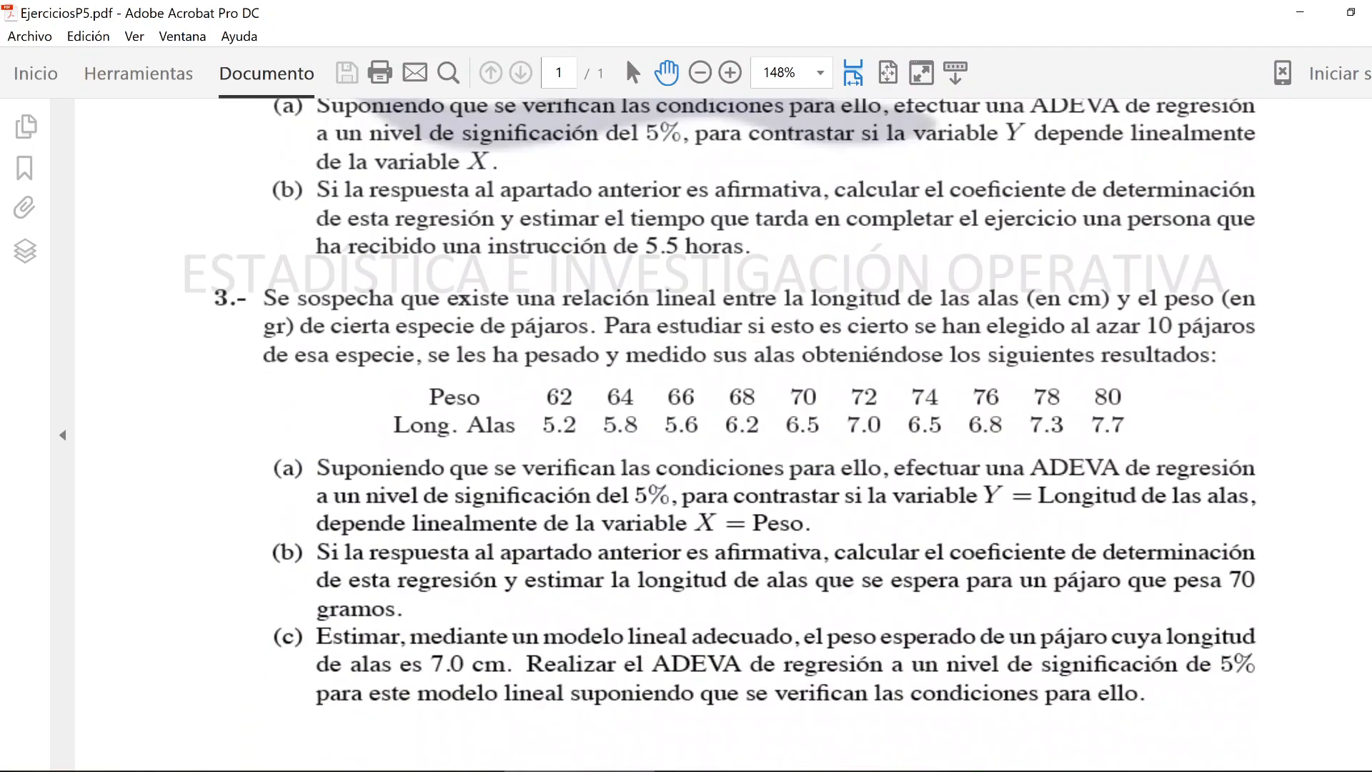
scroll(721, 435, "up", 16)
scroll(720, 435, "up", 1)
scroll(720, 435, "down", 1)
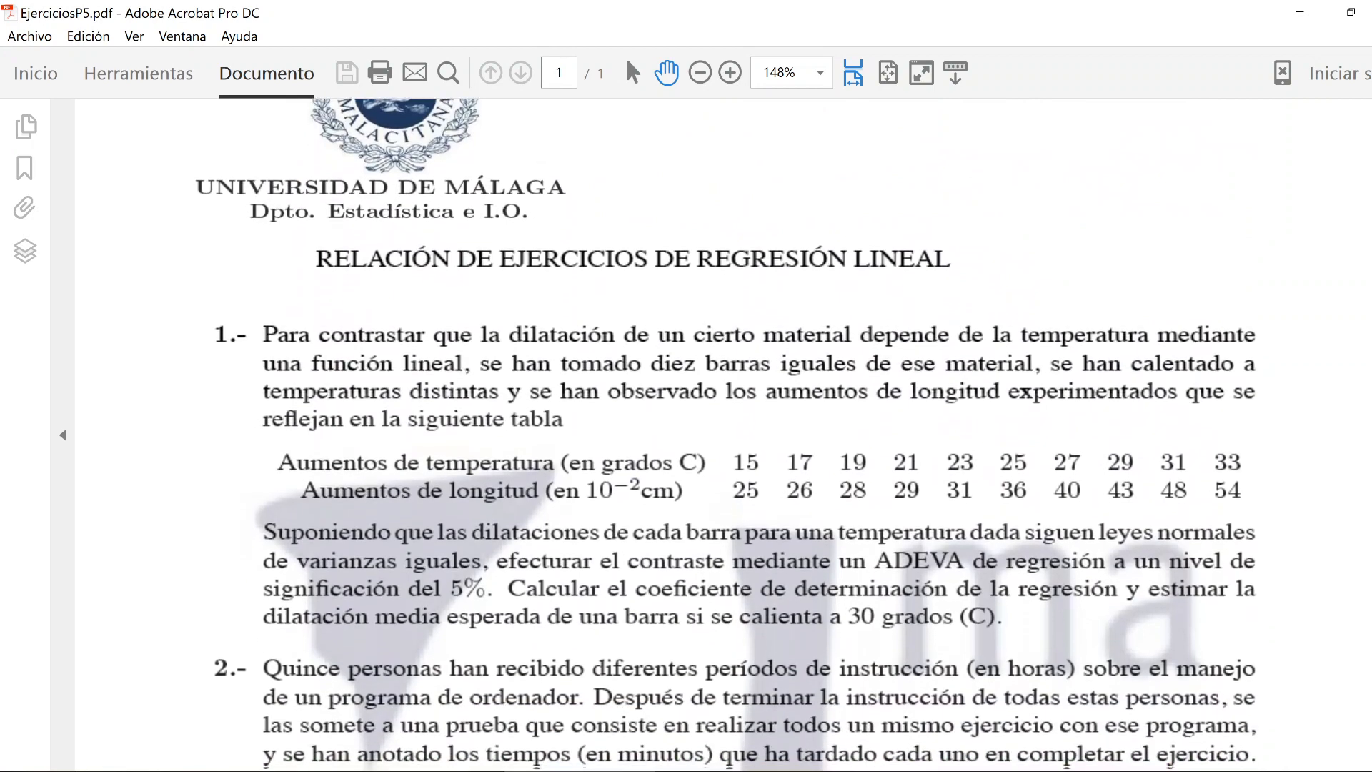
scroll(721, 436, "down", 1)
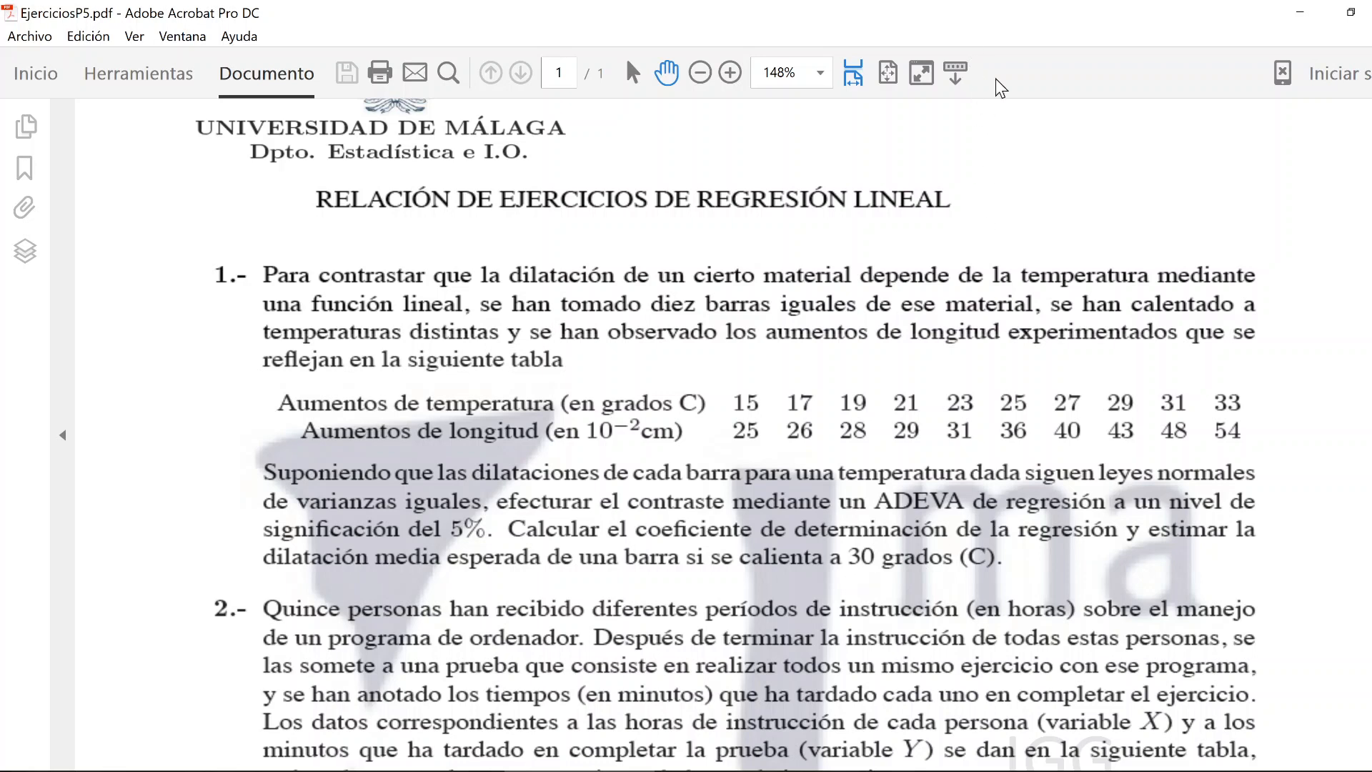
- Move the exercise PDF out of the way and rename Col_6 as Aumento temperatura in the STATGRAPHICS data book
left_click_drag(999, 22, 1371, 191)
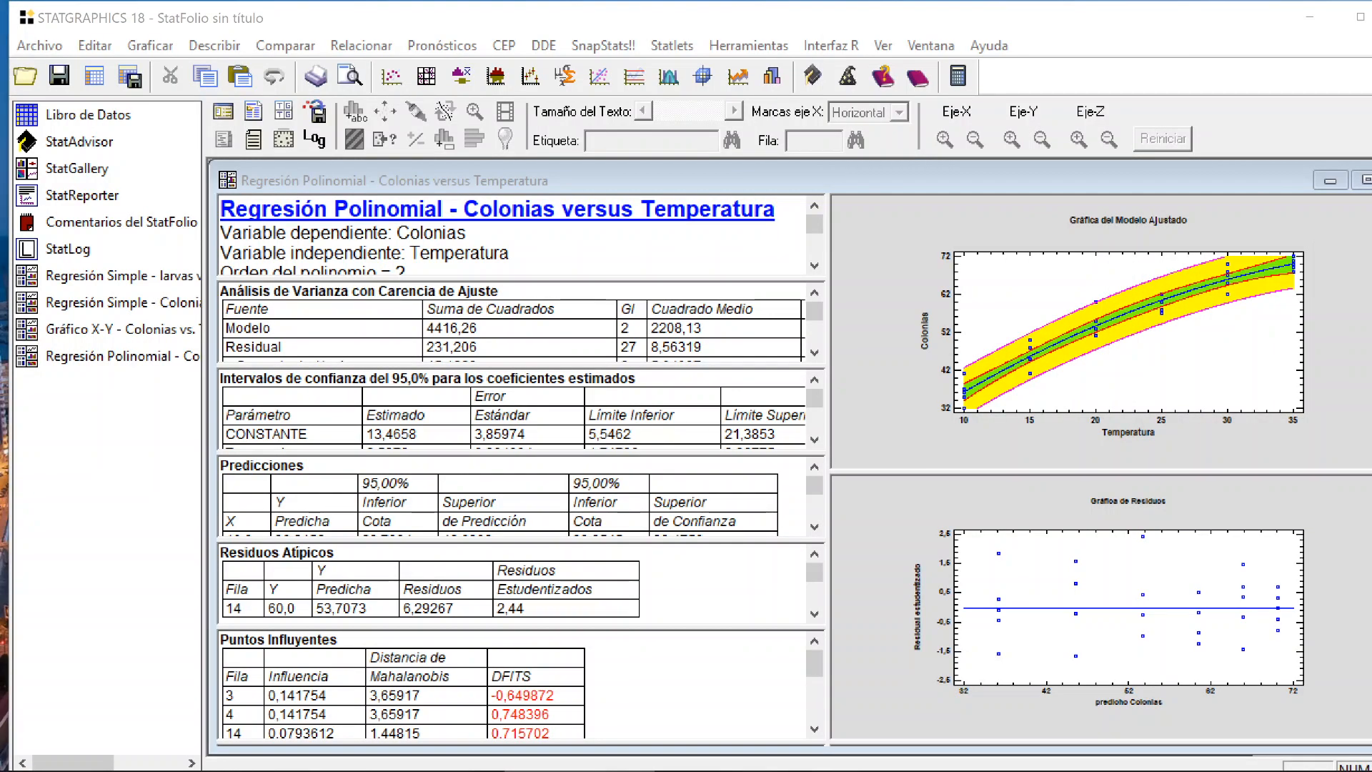
left_click(99, 119)
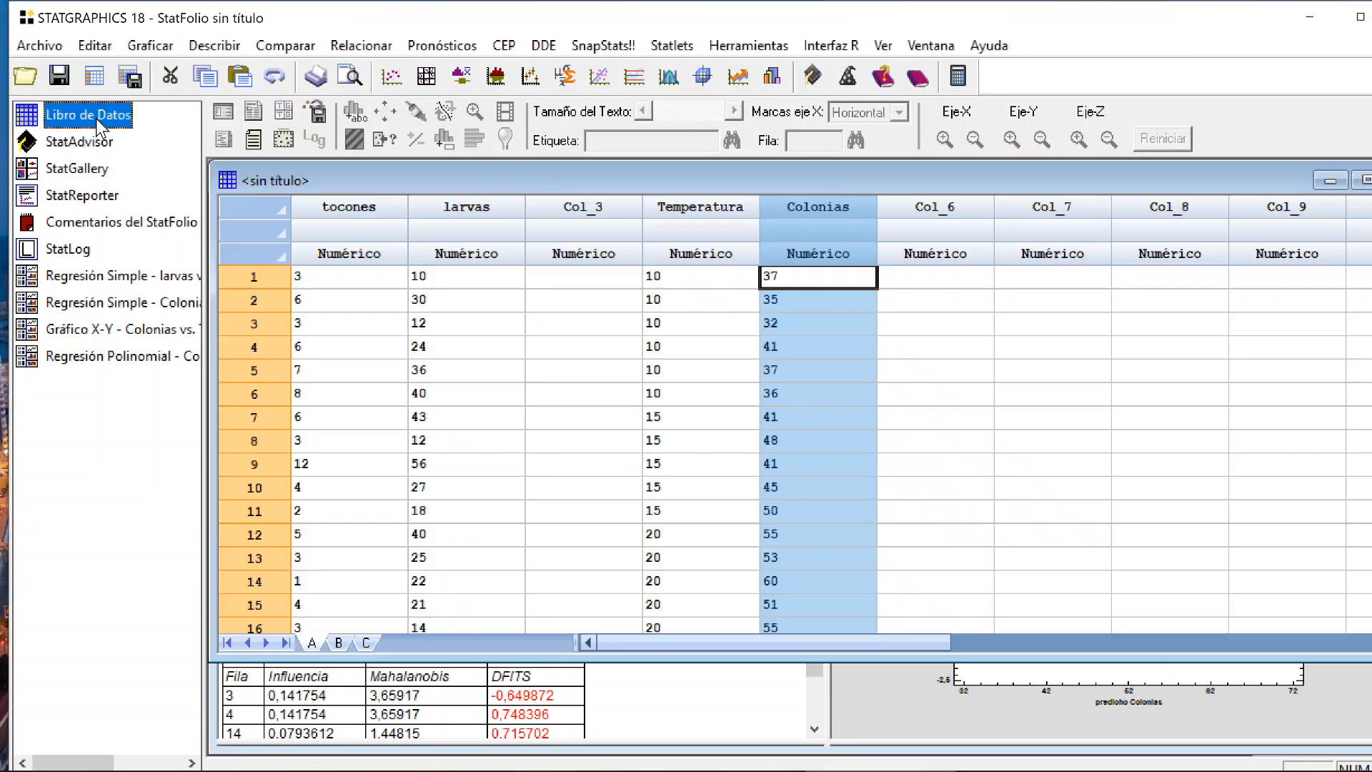
double_click(980, 213)
type("A")
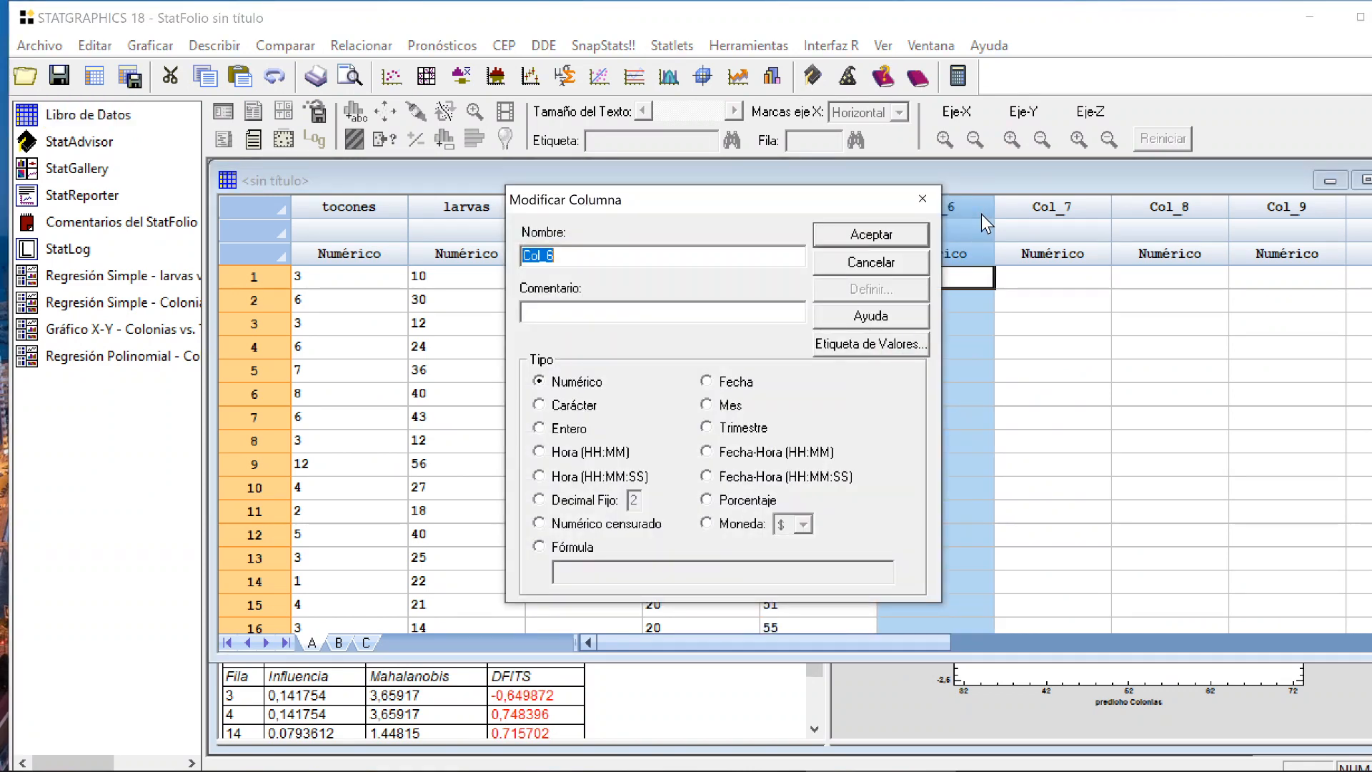
type("umento temperatura")
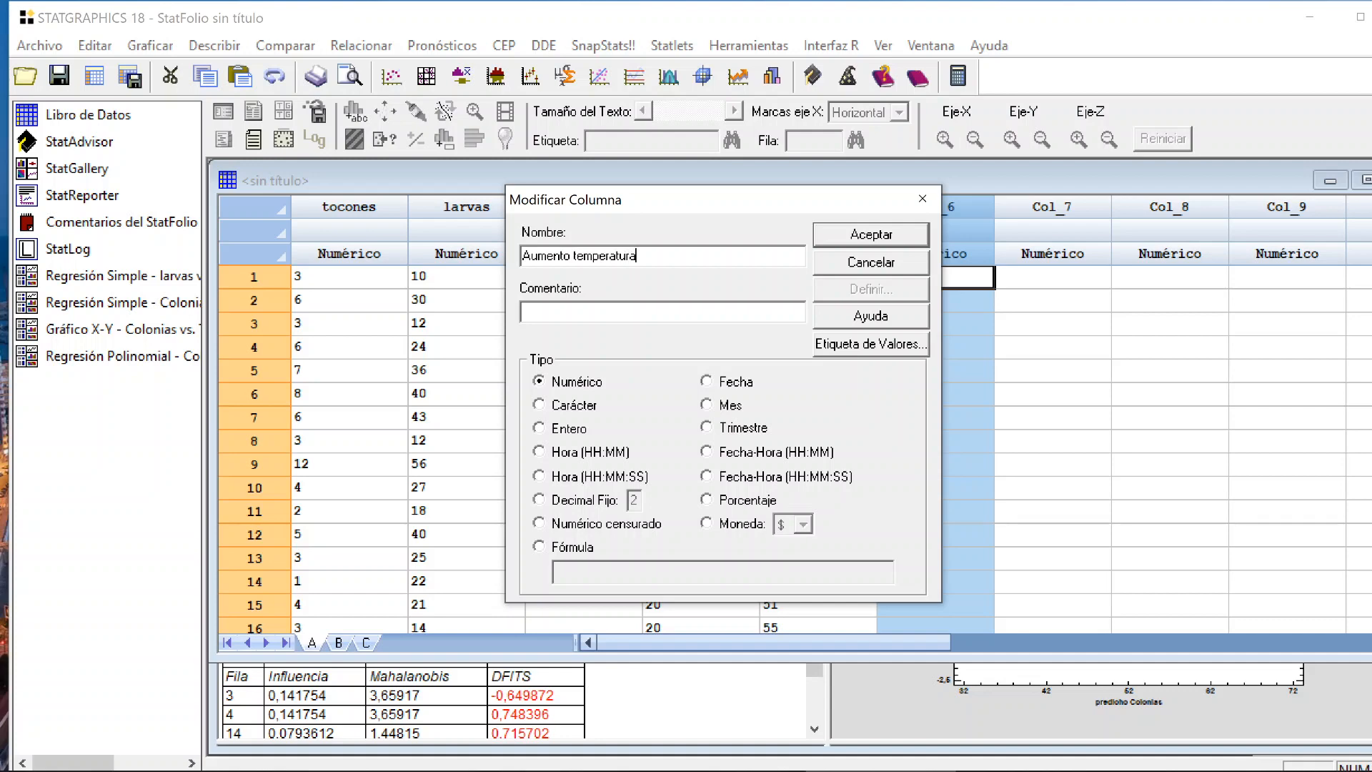
key("Return")
- Rename column Col_7 of the data book as Aumento longitud
double_click(1049, 221)
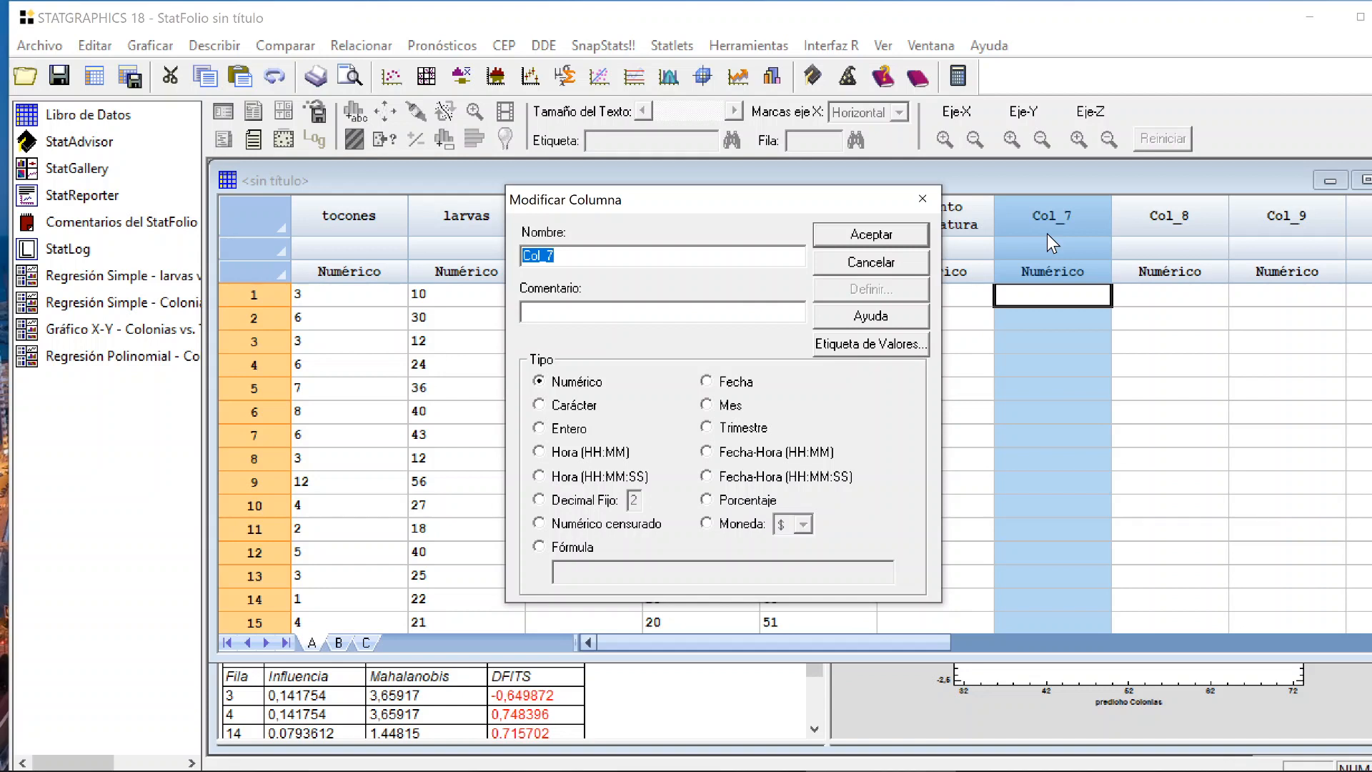
type("Aumento longitud")
key("Return")
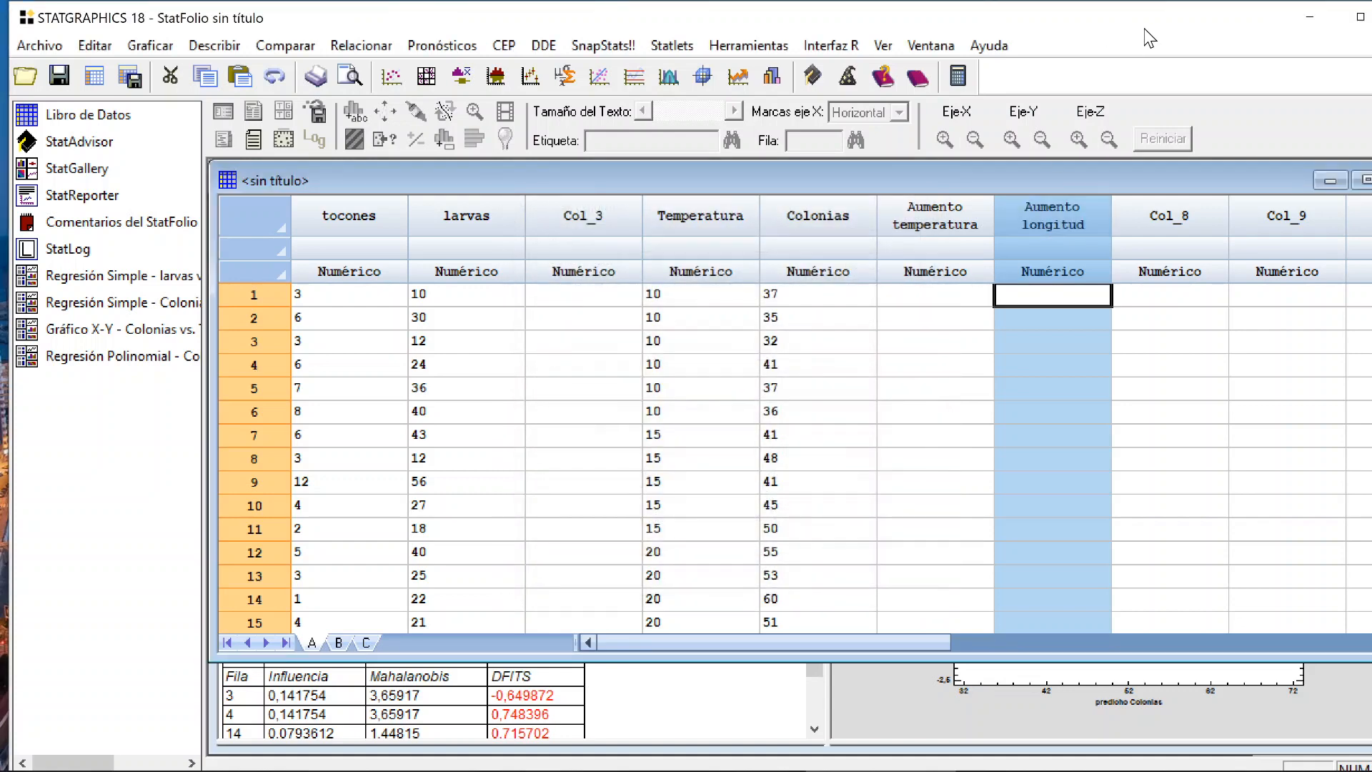
- Enter 15, 17, 19, 21, 23, 25, 27, 29, 31 and 33 in rows 1 to 10 of Aumento temperatura
left_click(966, 302)
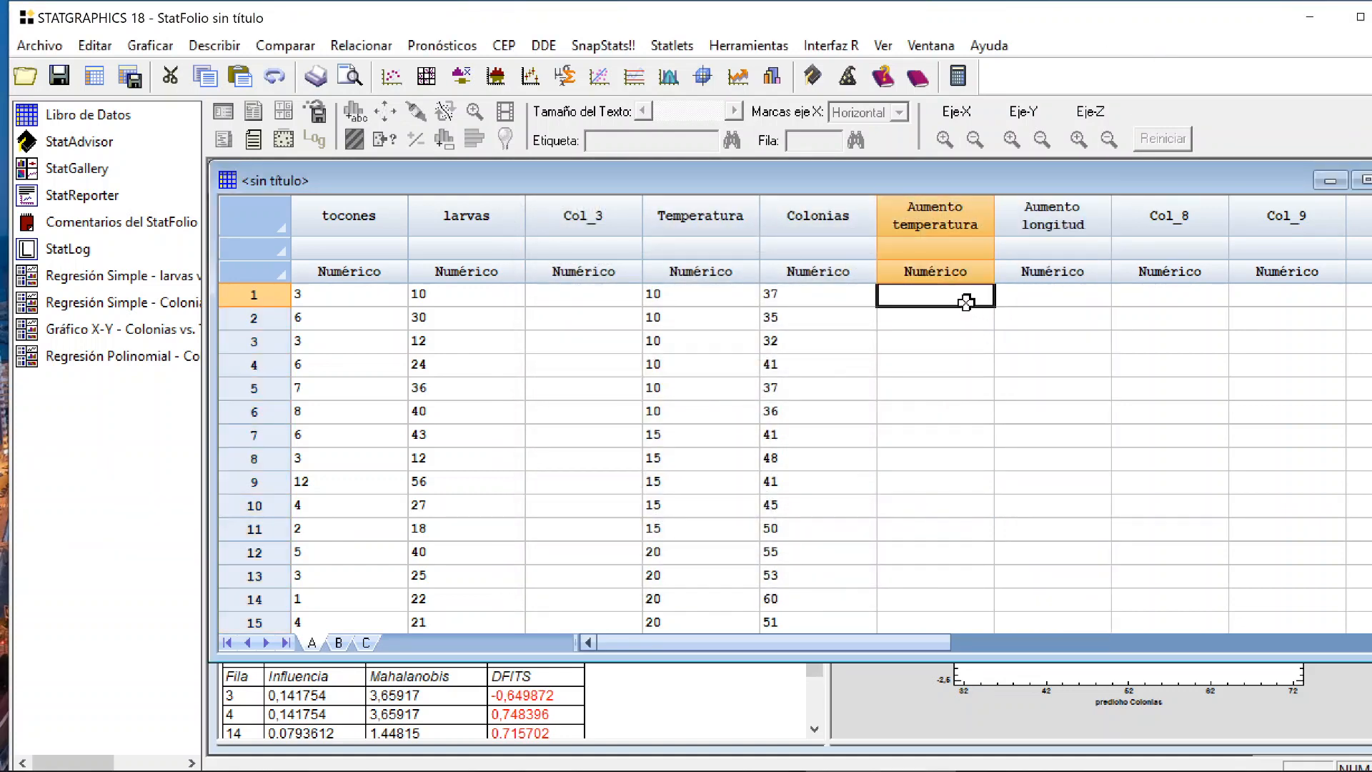
type("15")
key("Return")
type("17")
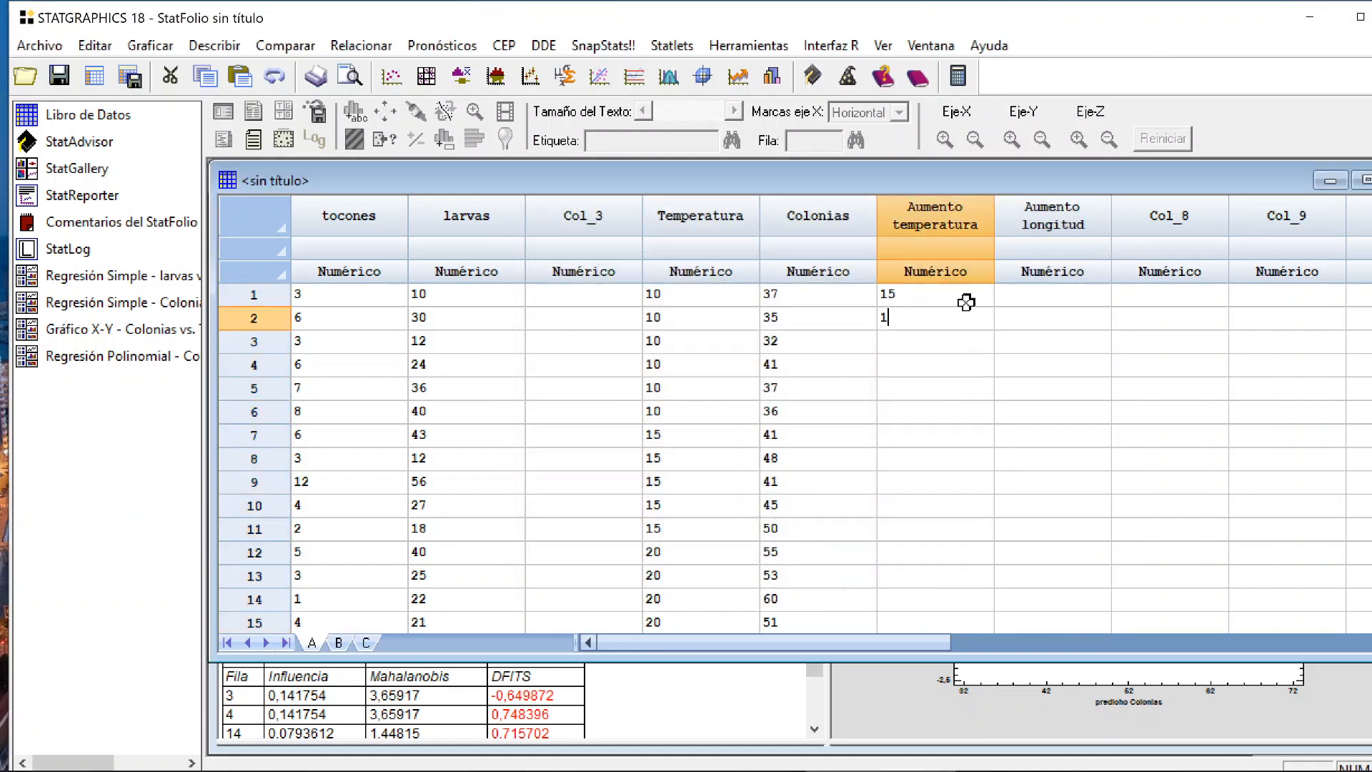
key("Return")
type("19")
key("Return")
type("21")
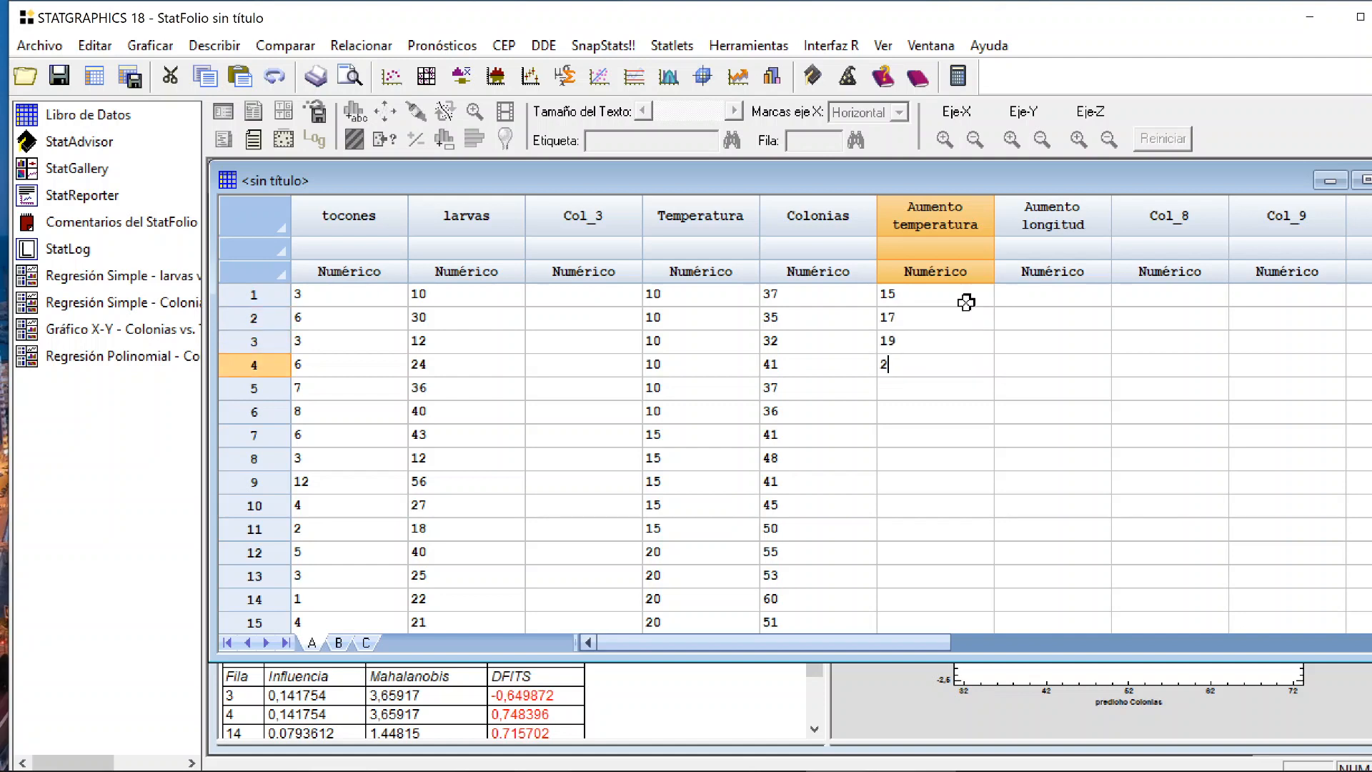
key("Return")
type("23")
key("Return")
type("25")
key("Return")
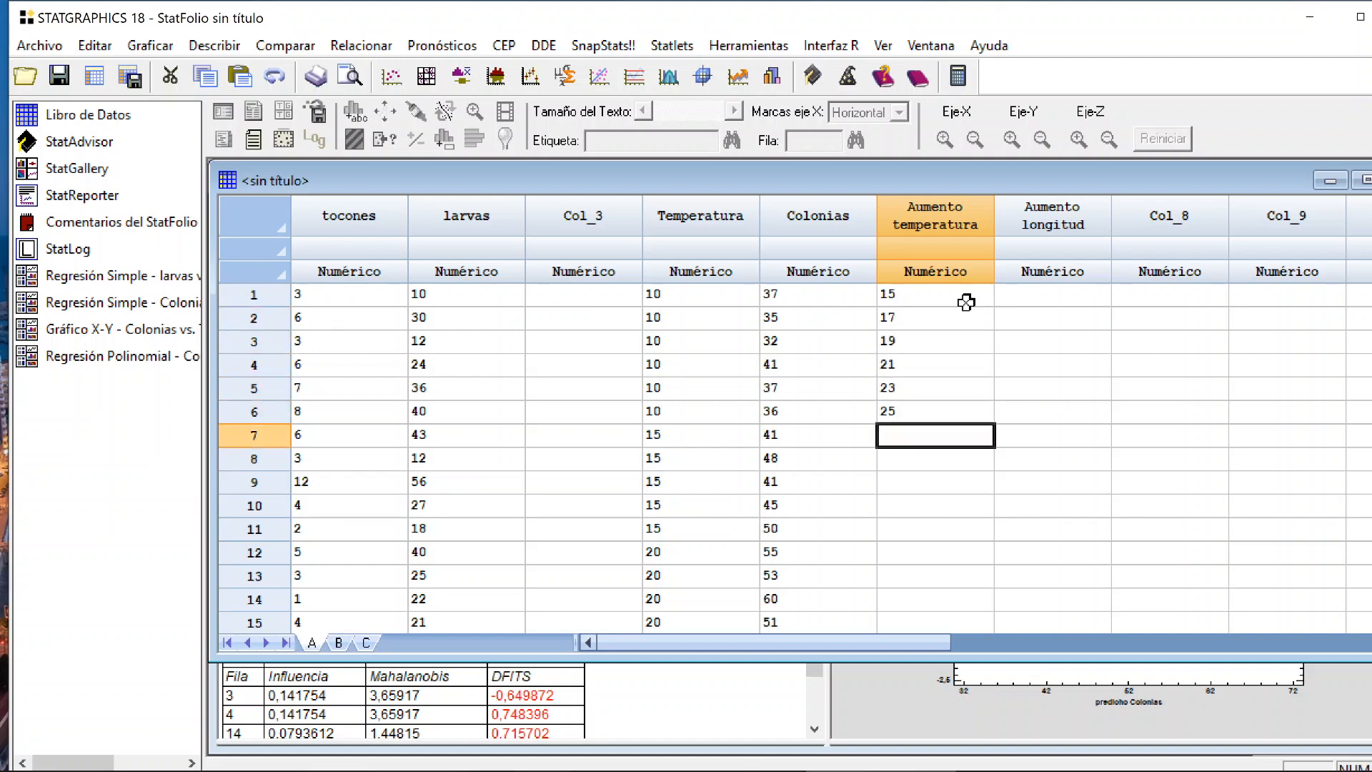
type("27")
key("Return")
type("29")
key("Return")
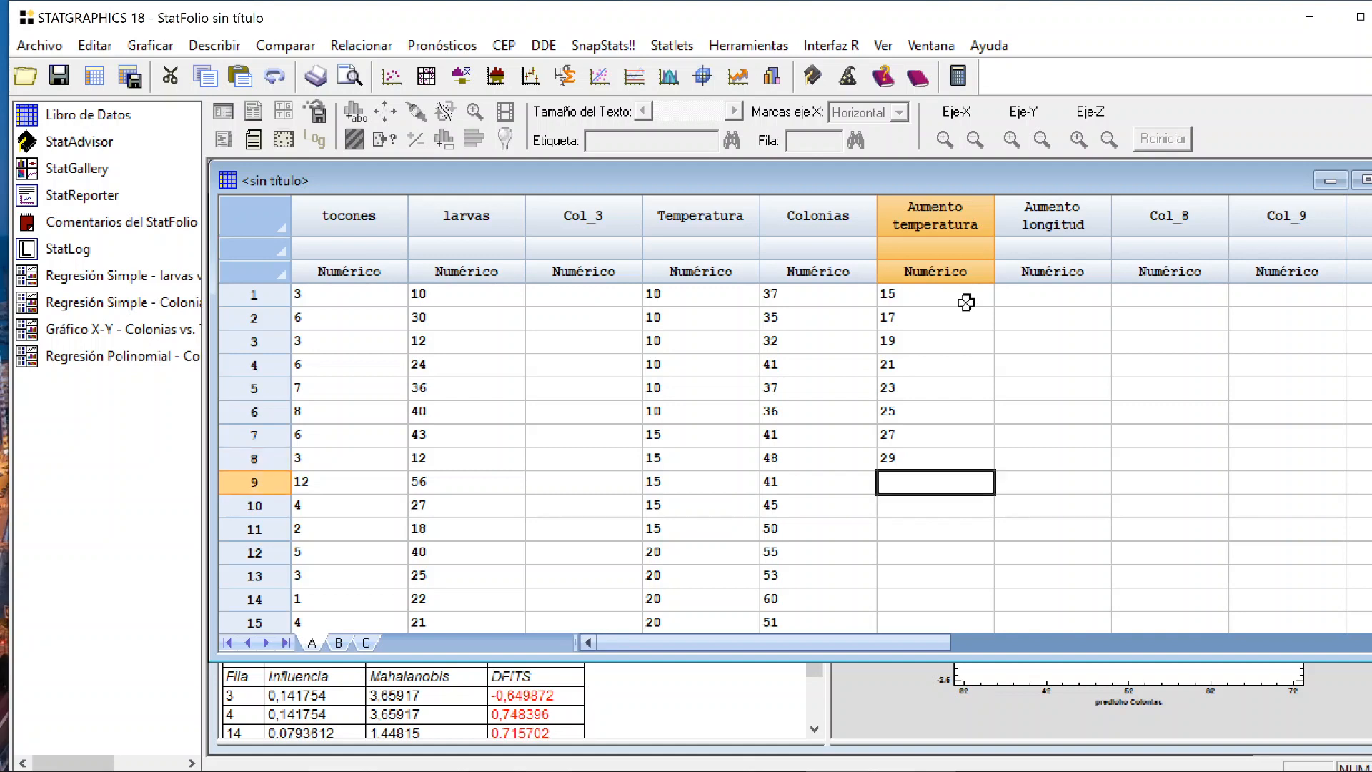
type("31")
key("Return")
type("33")
key("Return")
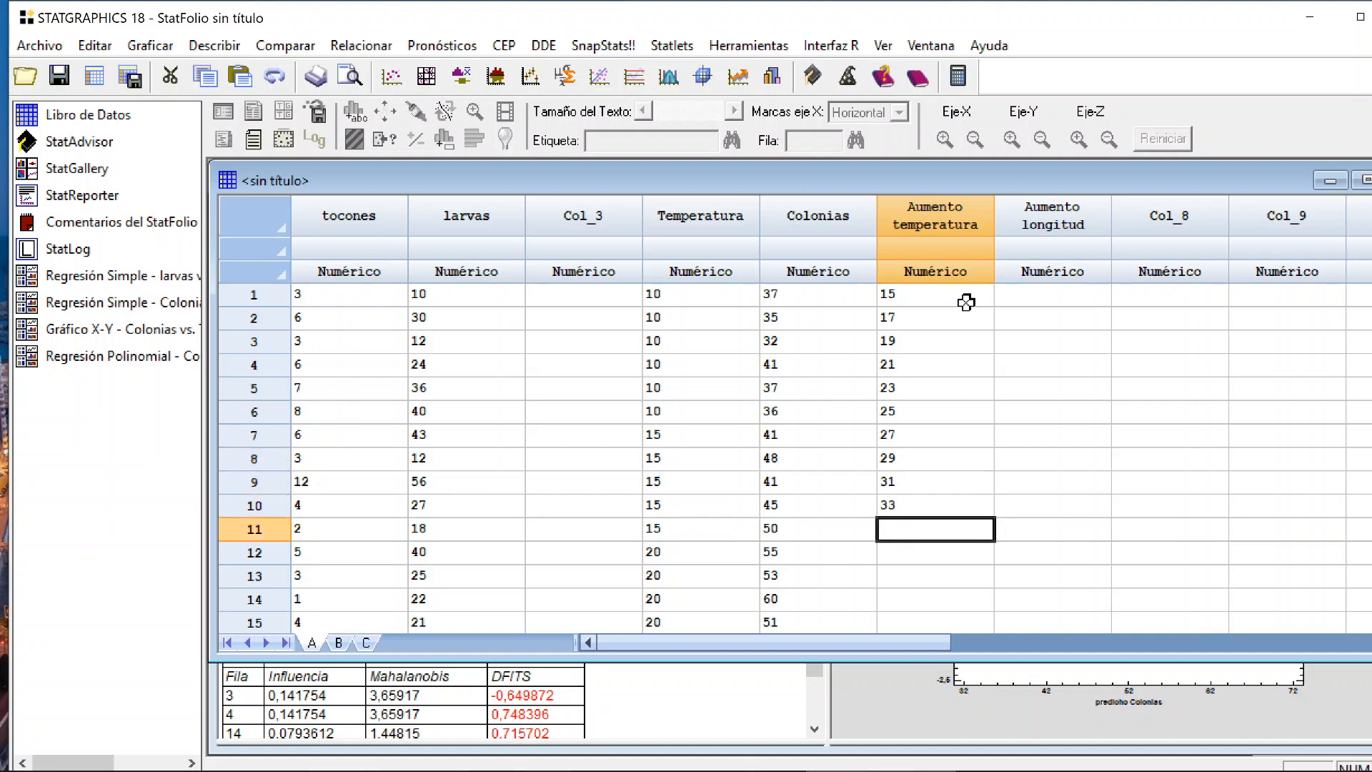
- Enter 25, 26, 28, 29, 31, 36, 40, 43, 48 and 54 in rows 1 to 10 of Aumento longitud
key("Right")
key("Up")
key("Up")
key("Up")
key("Up")
key("Up")
key("Up")
key("Up")
key("Up")
key("Up")
key("Up")
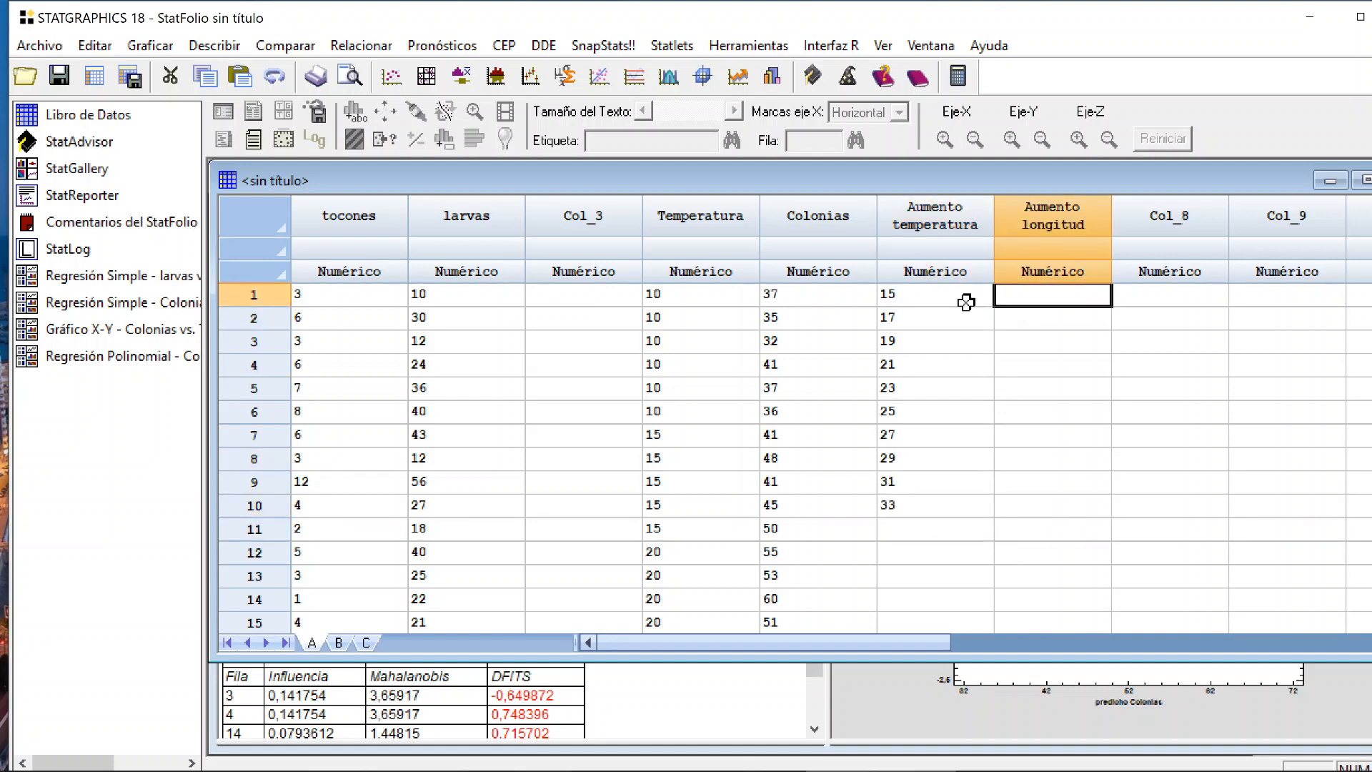
type("25")
key("Return")
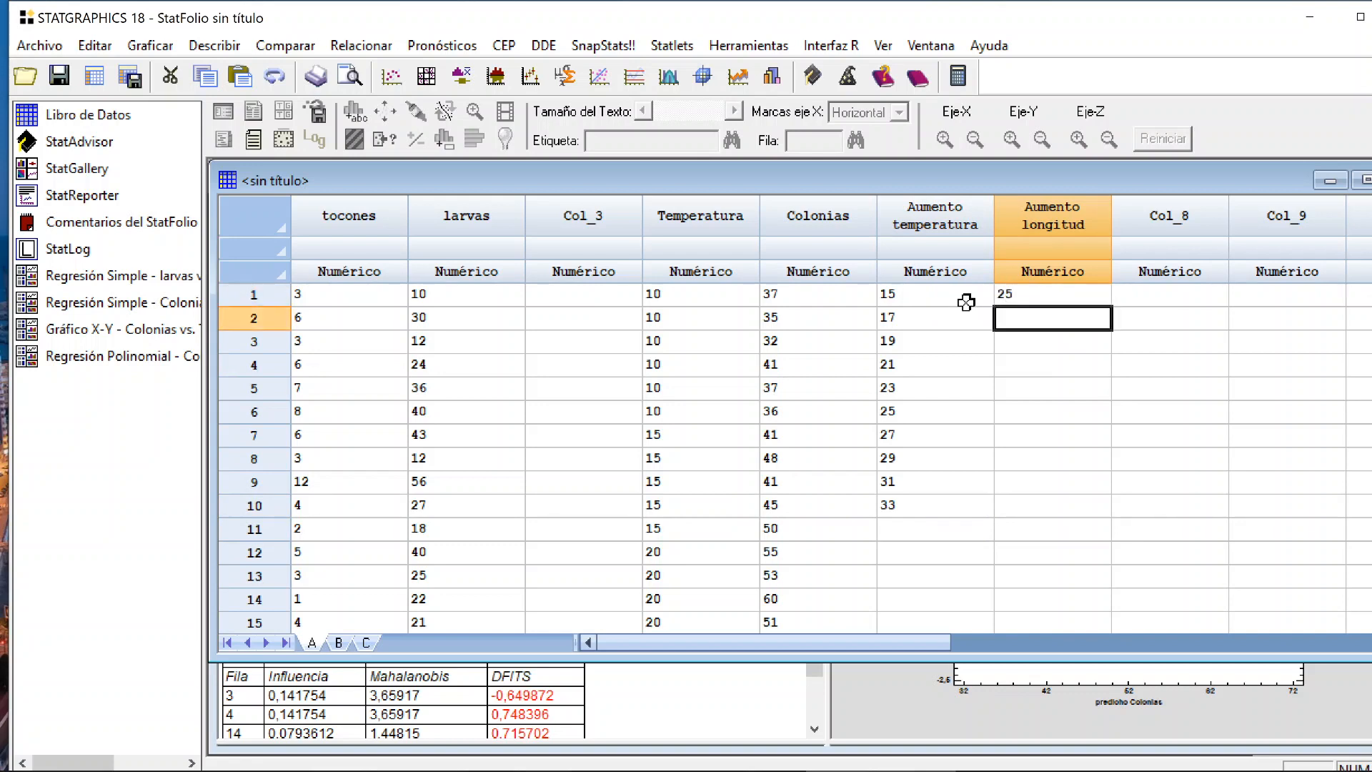
type("26")
key("Return")
type("28")
key("Return")
type("29")
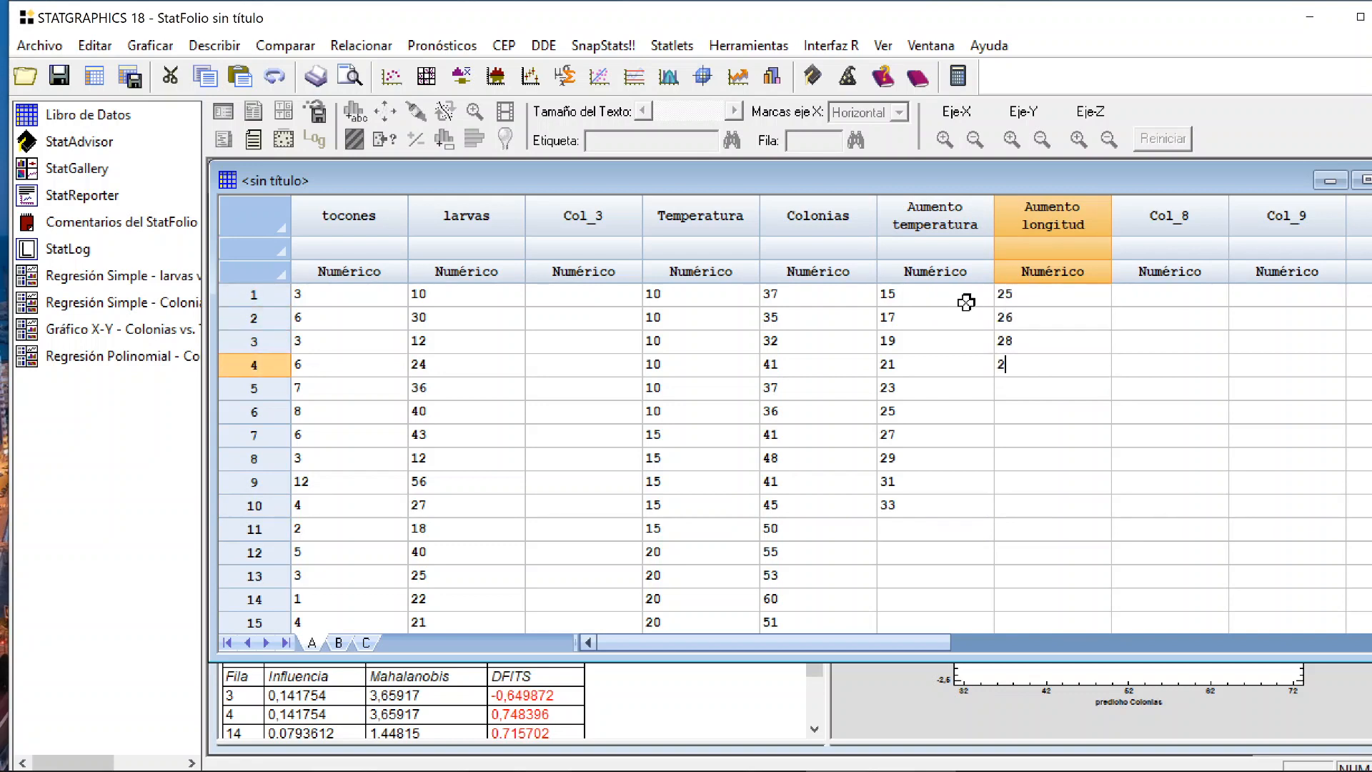
key("Return")
type("31")
key("Return")
type("36")
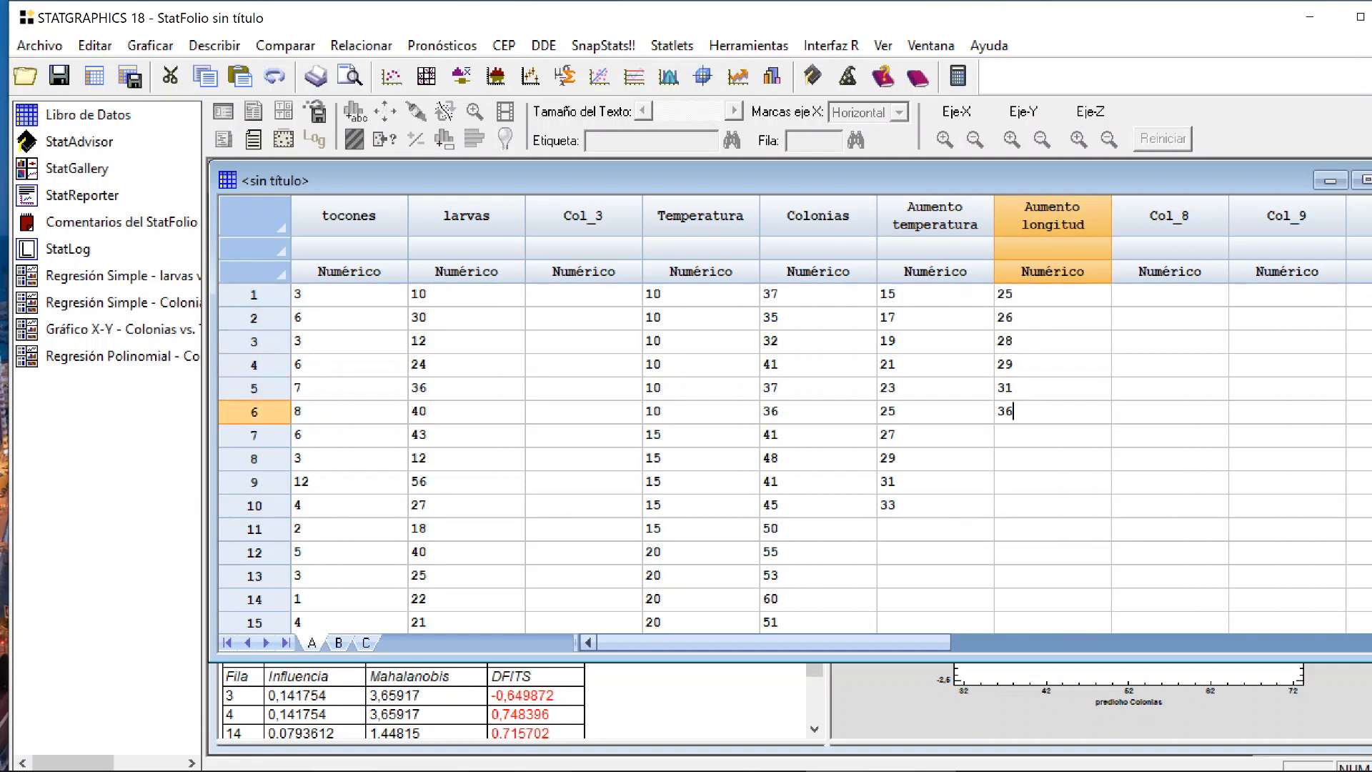
key("Return")
type("40")
key("Return")
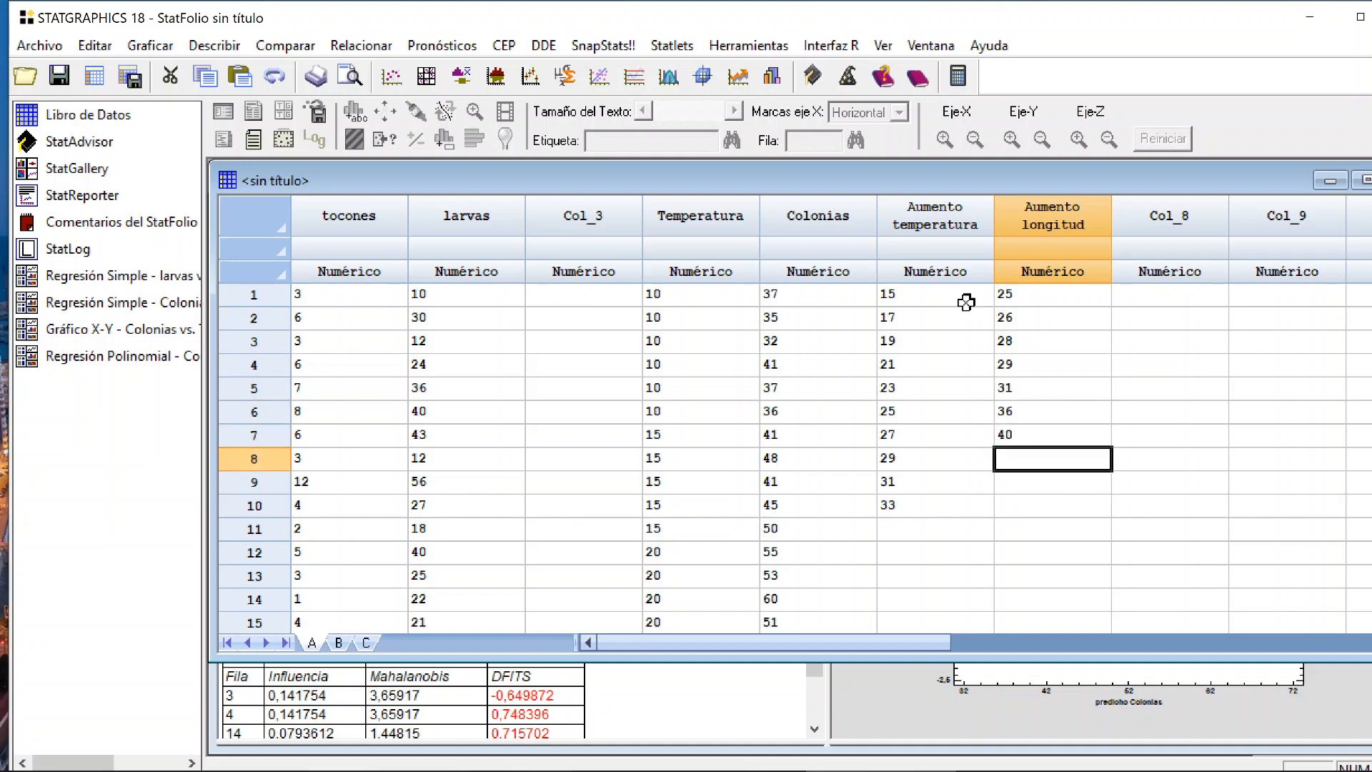
type("43")
key("Return")
type("48")
key("Return")
type("5")
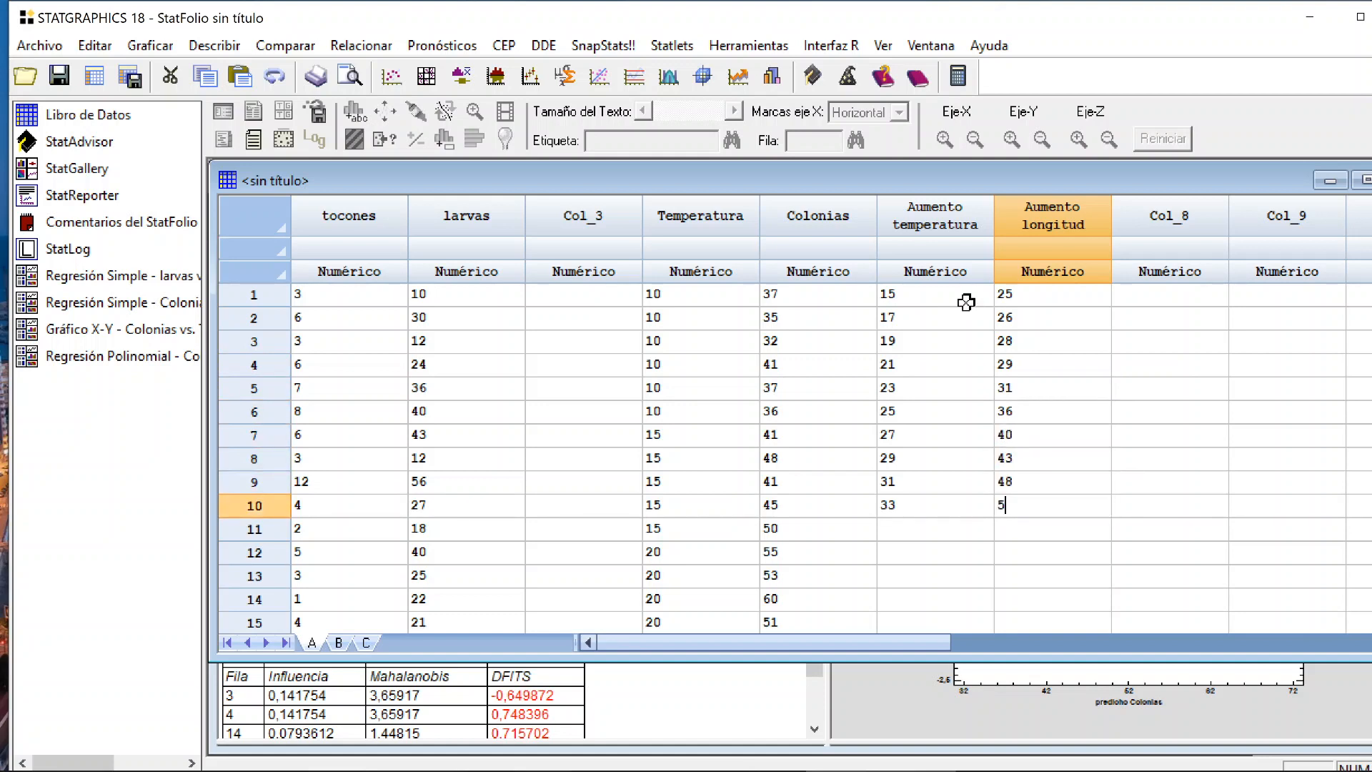
type("4")
key("Return")
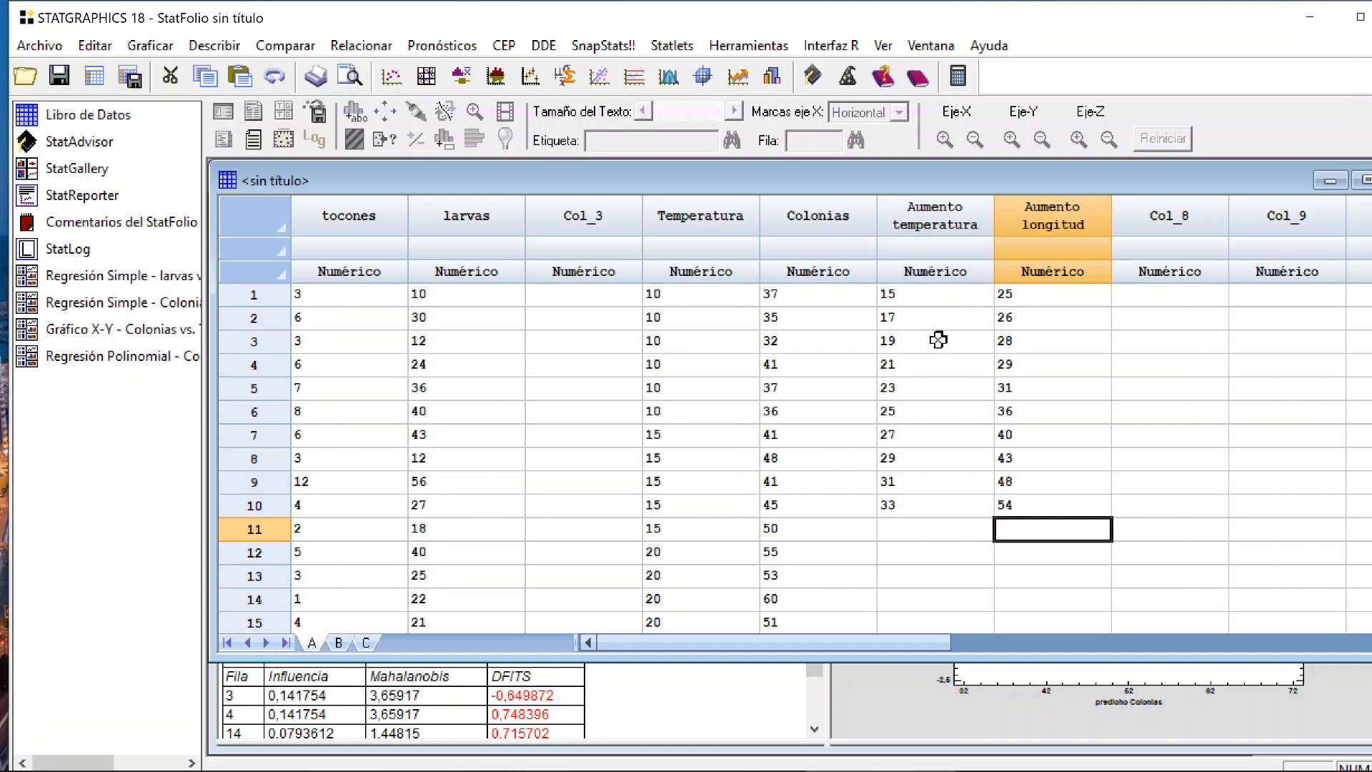
- Start a simple regression and reread exercise 1 in EjerciciosP5.pdf to identify its dependent and independent variables
left_click(357, 45)
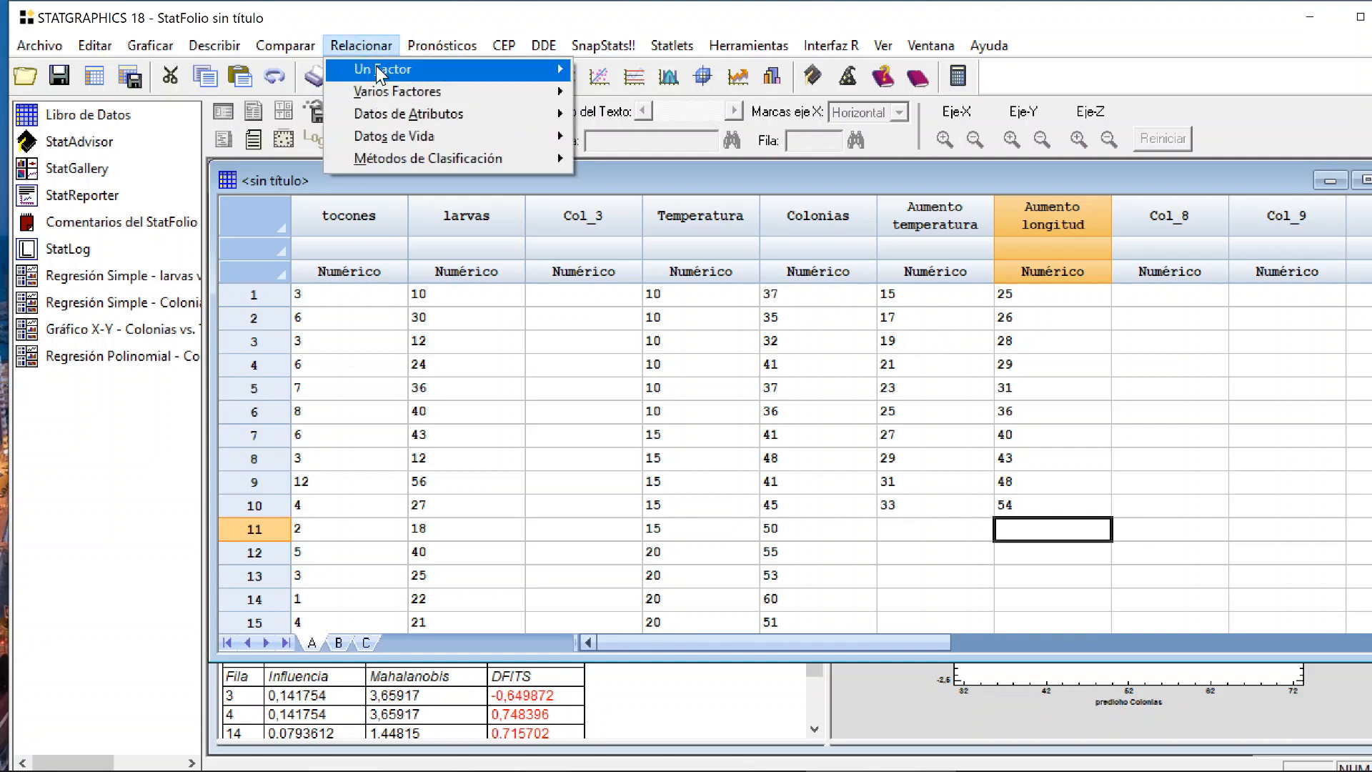
mouse_move(376, 66)
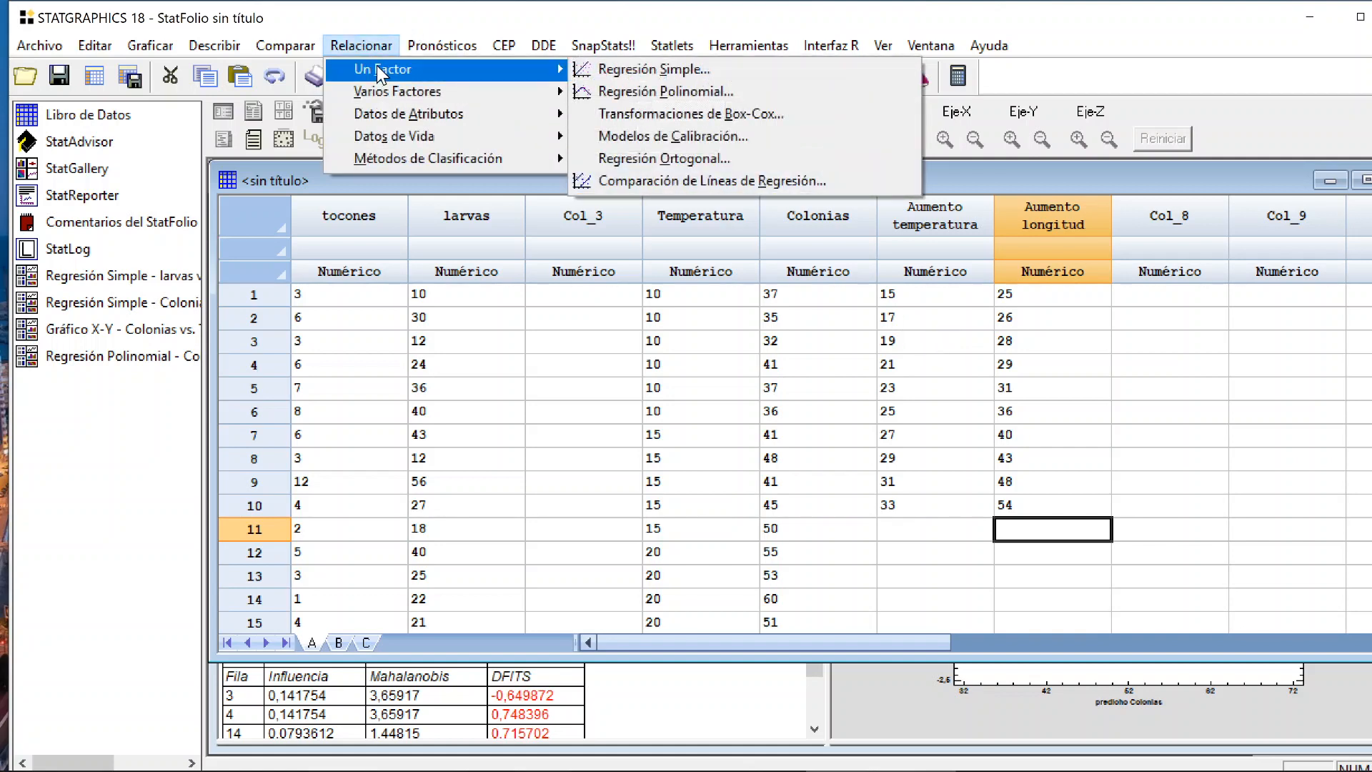
left_click(610, 66)
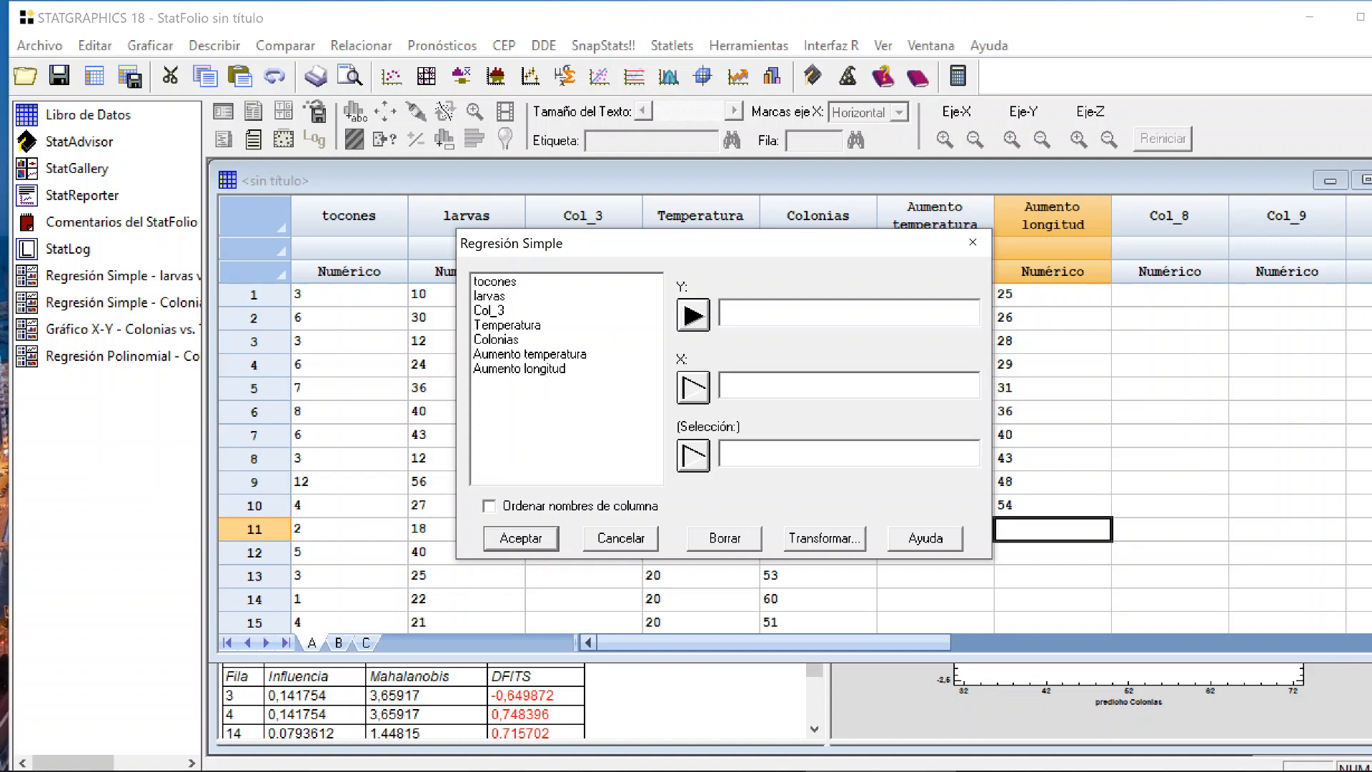
left_click_drag(1371, 233, 650, 4)
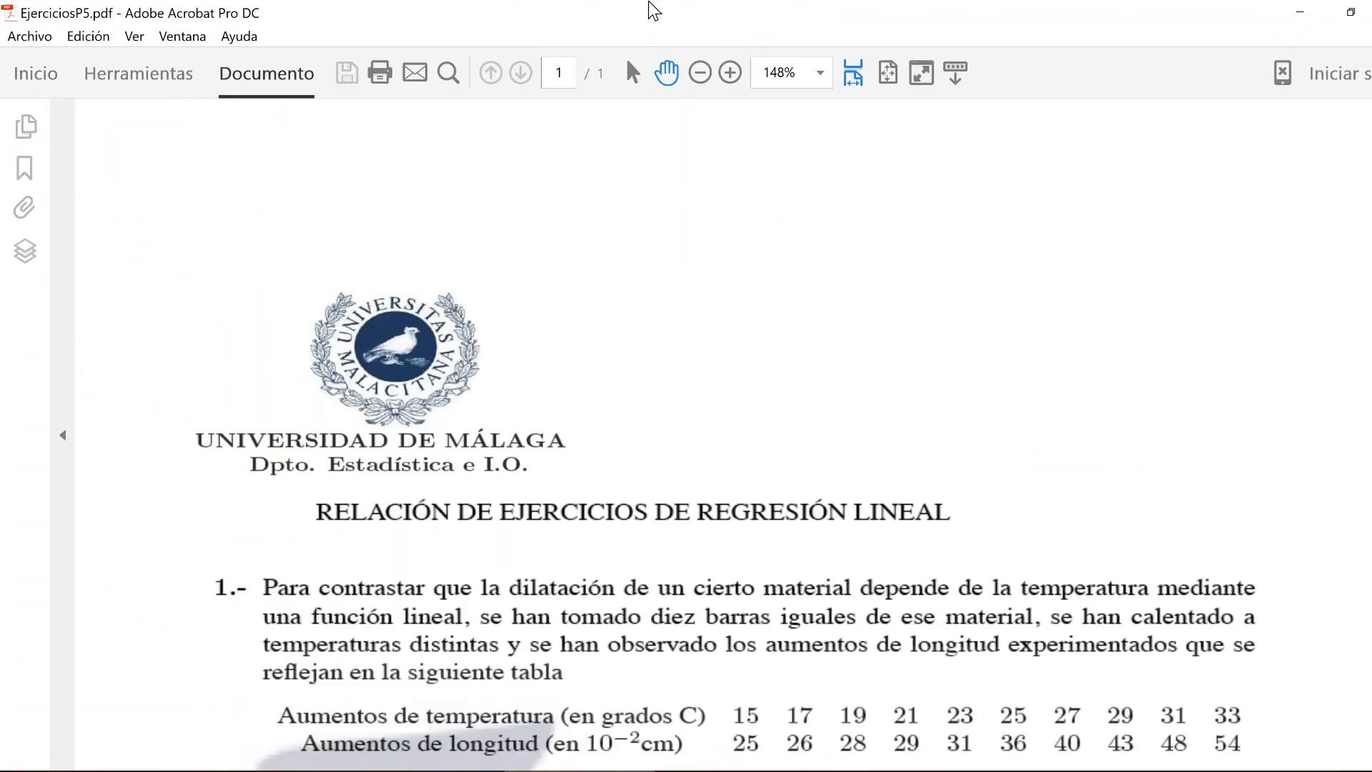
scroll(646, 280, "down", 5)
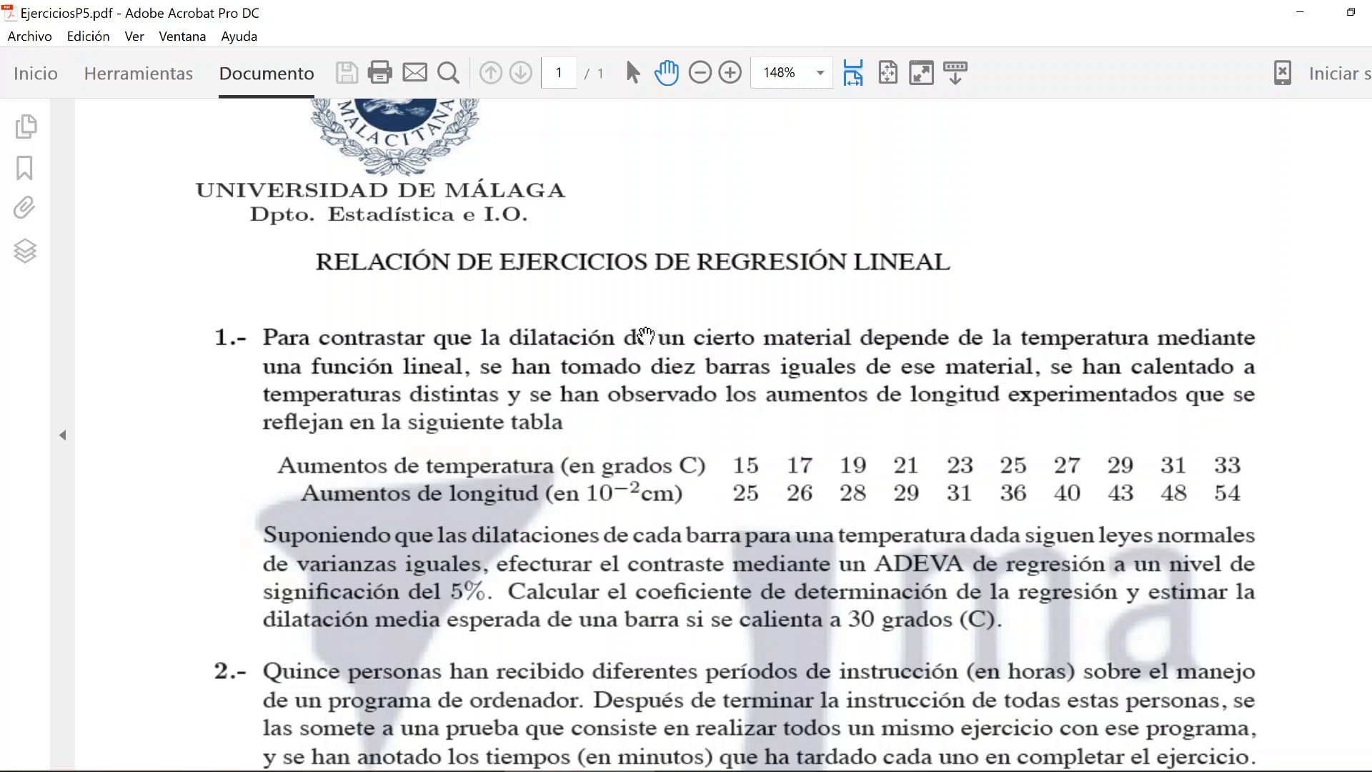
left_click(1300, 12)
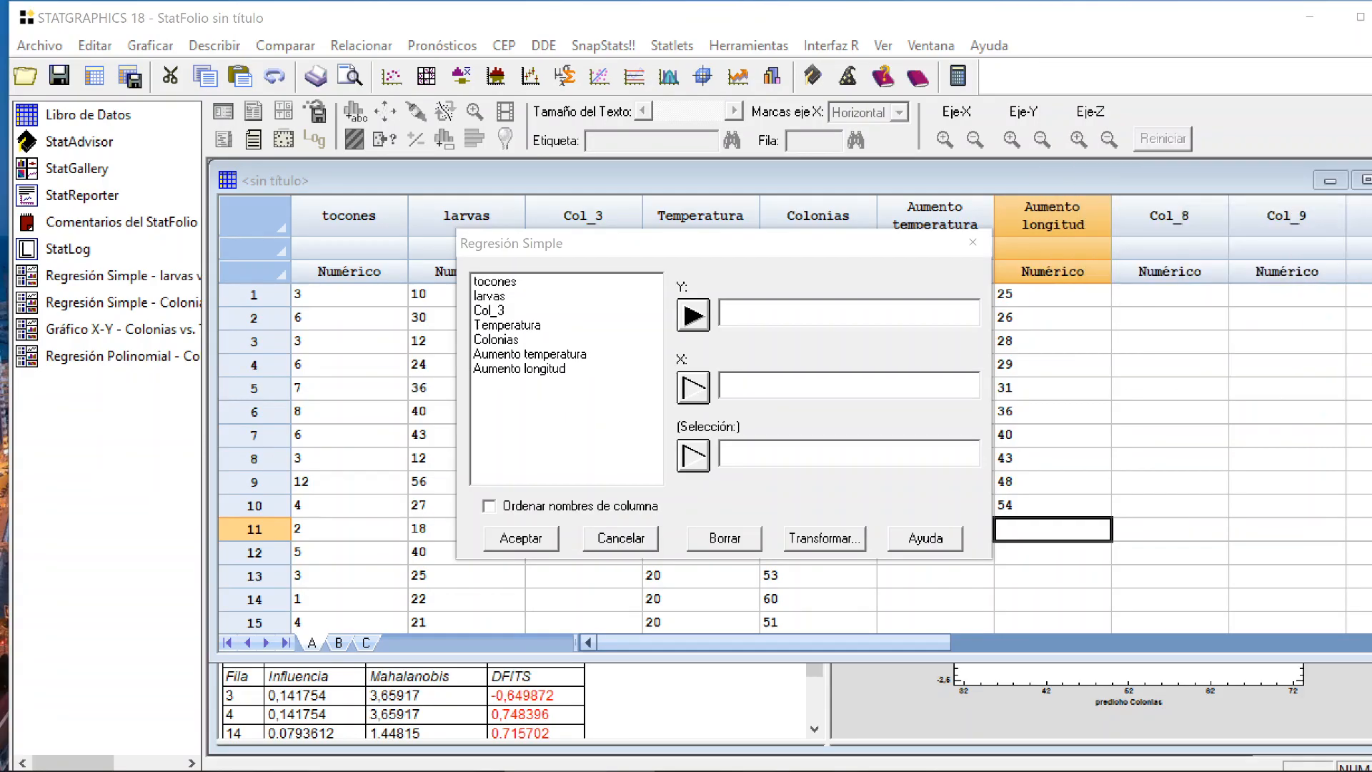
- Set Aumento longitud as Y and Aumento temperatura as X, and accept the Lineal model with constant
left_click(543, 369)
left_click(706, 322)
left_click(576, 355)
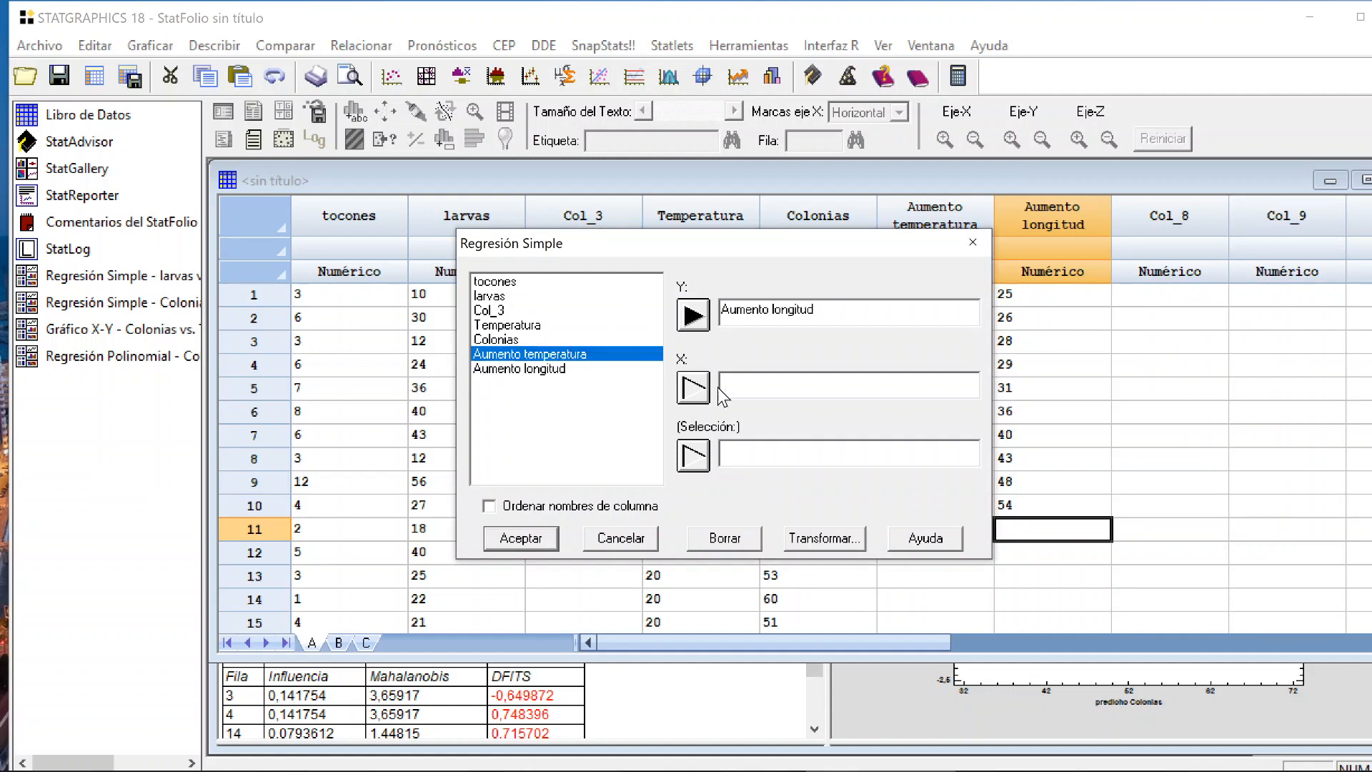
left_click(700, 395)
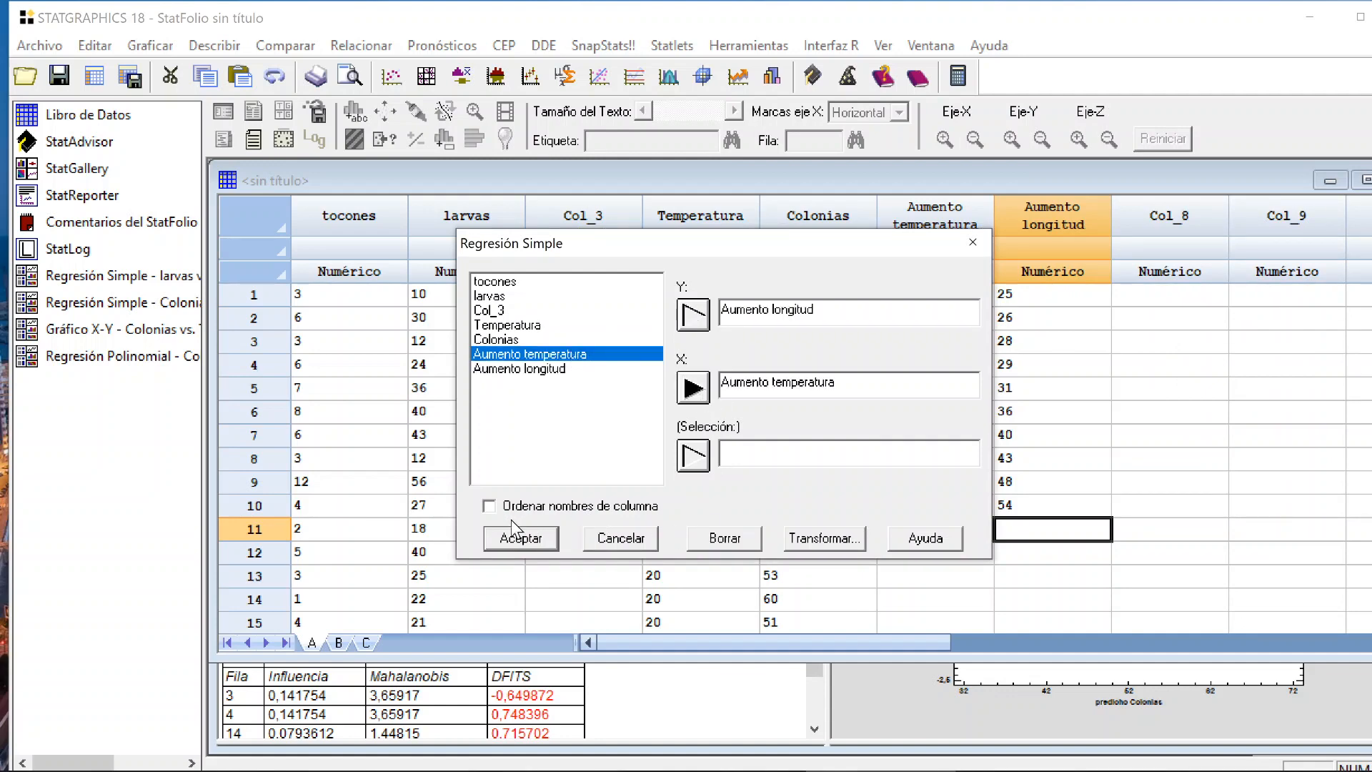
left_click(519, 536)
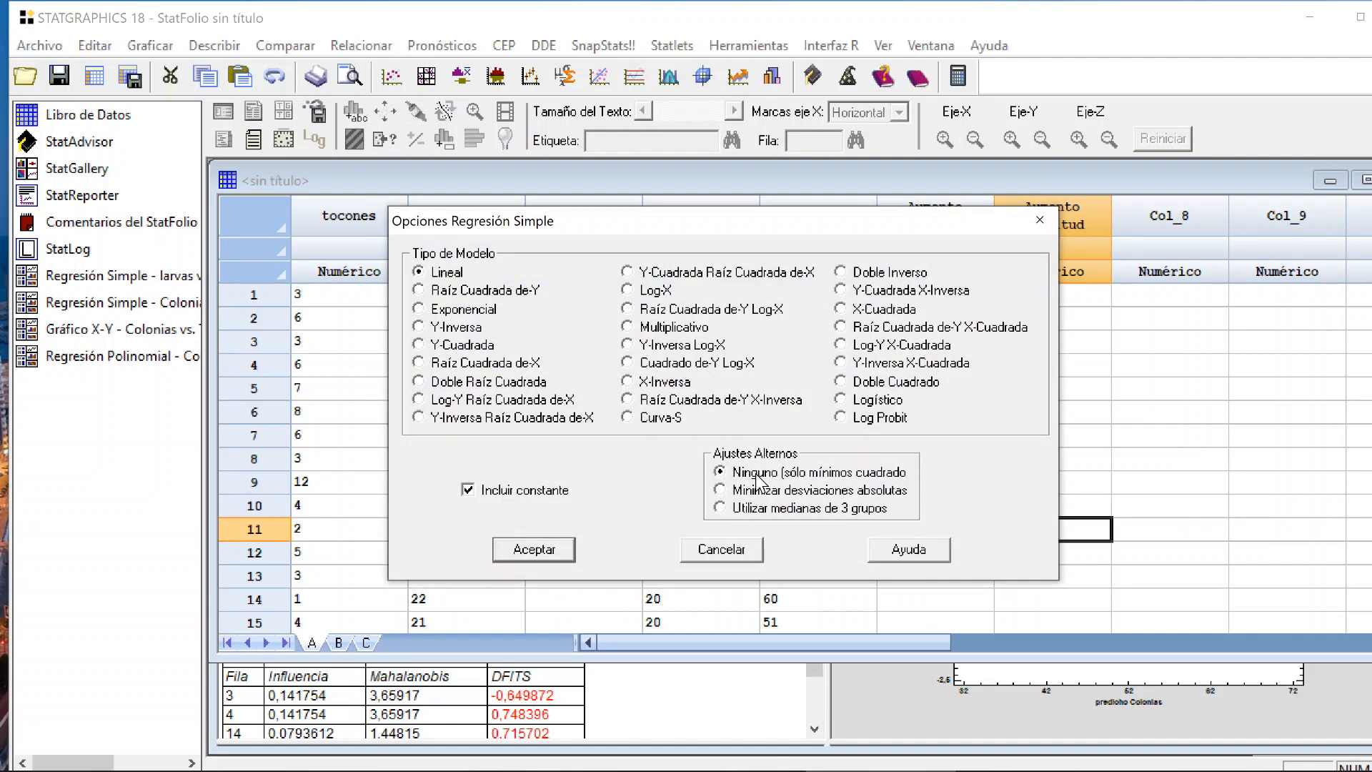
left_click(534, 550)
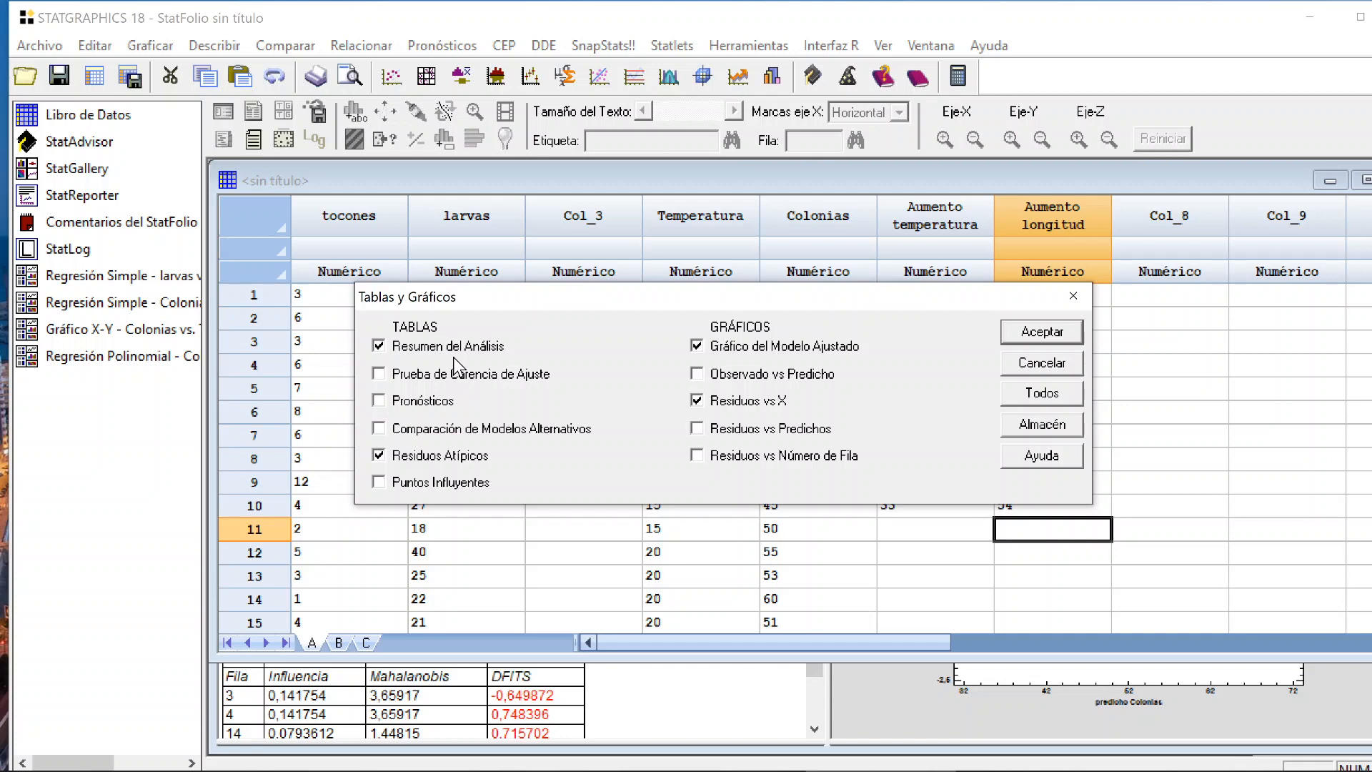
- Add the Pronósticos, Comparación de Modelos Alternativos and Puntos Influyentes tables, and plot Residuos vs Predichos instead of Residuos vs X
left_click(422, 402)
left_click(428, 429)
left_click(427, 485)
left_click(730, 430)
left_click(740, 403)
left_click(752, 355)
left_click(1029, 332)
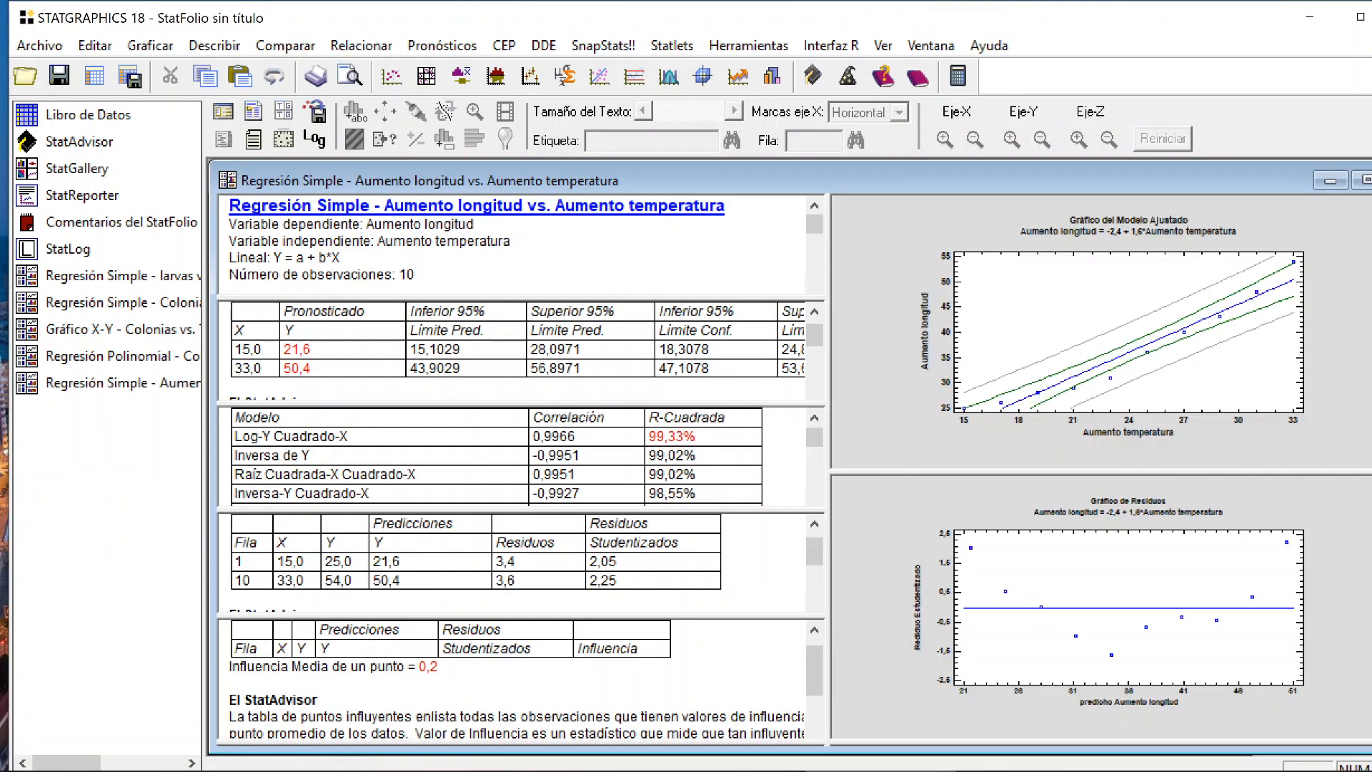
- Enlarge the regression's analysis summary and examine the model's Razón-F and Valor-P in the Análisis de Varianza table
double_click(529, 274)
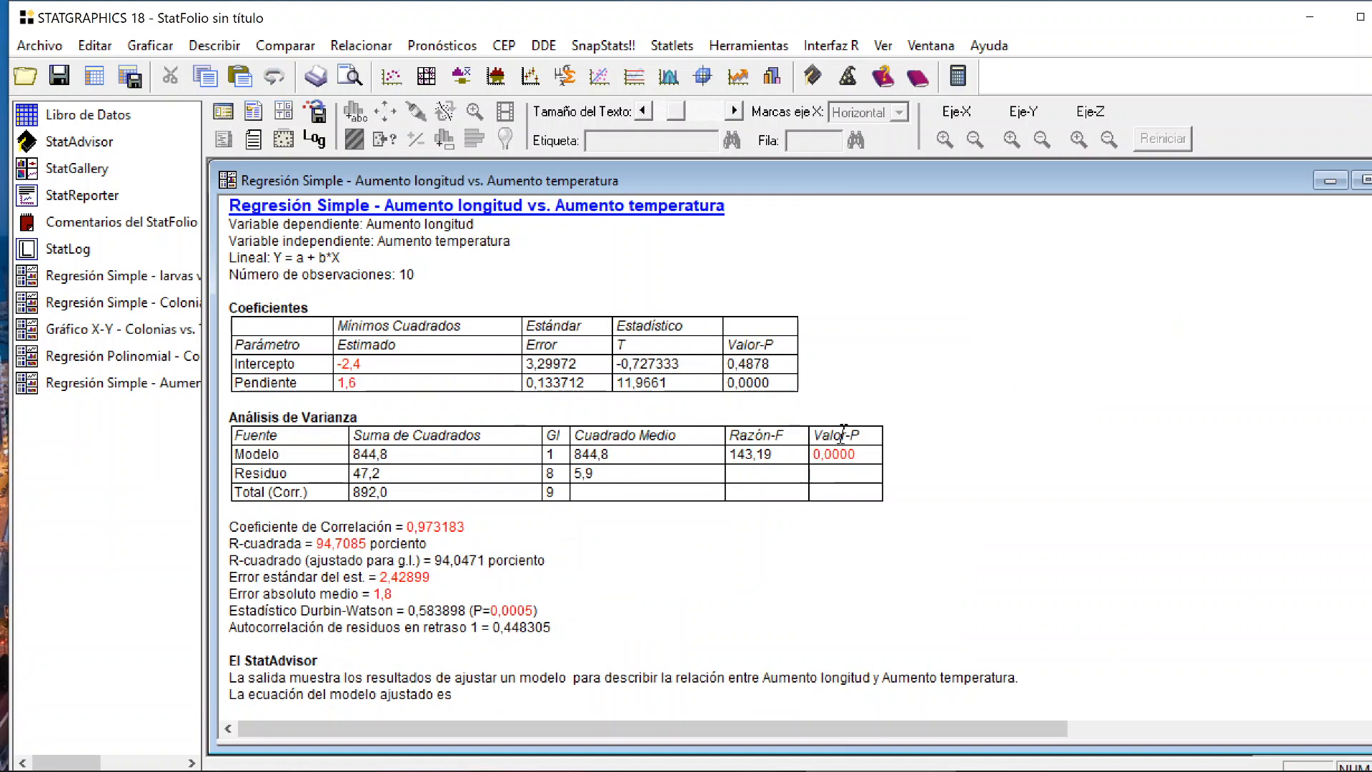
scroll(850, 452, "up", 2)
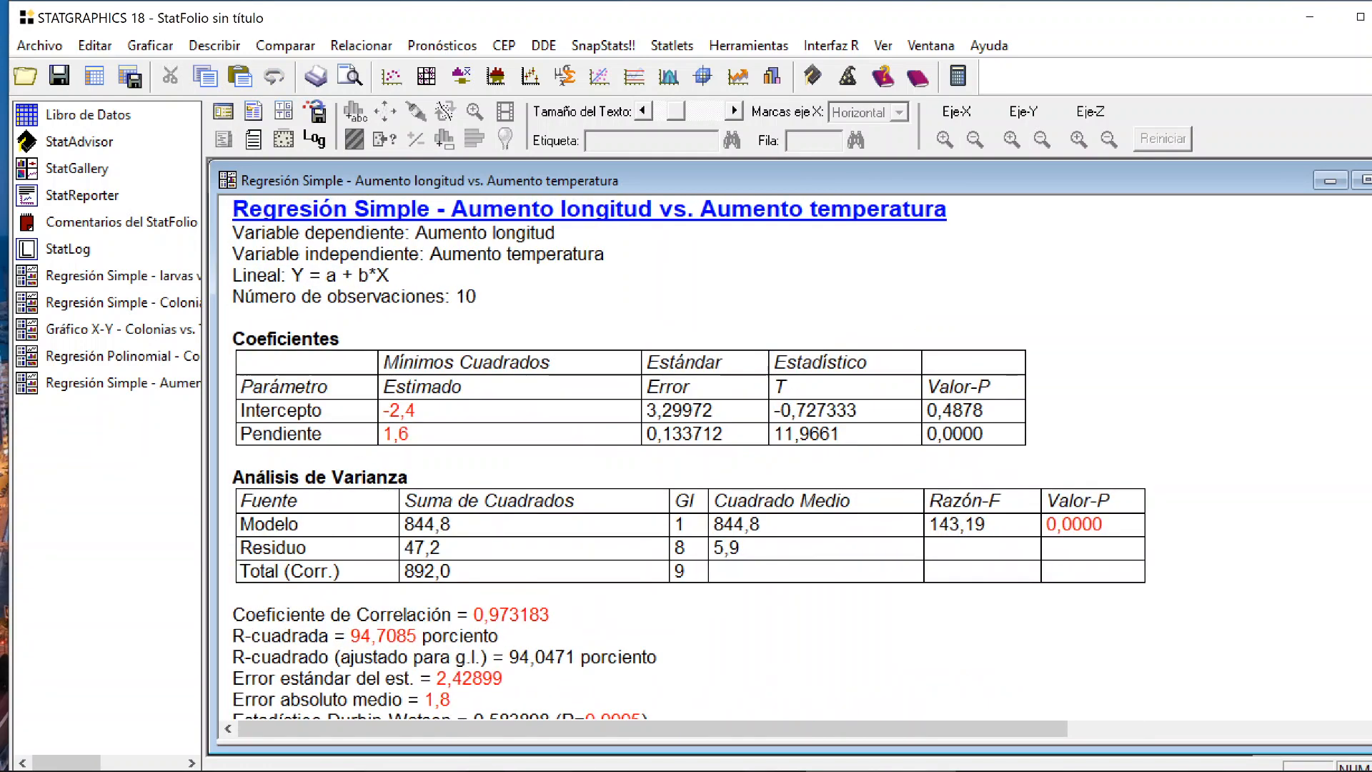
double_click(1103, 523)
scroll(1093, 488, "up", 1)
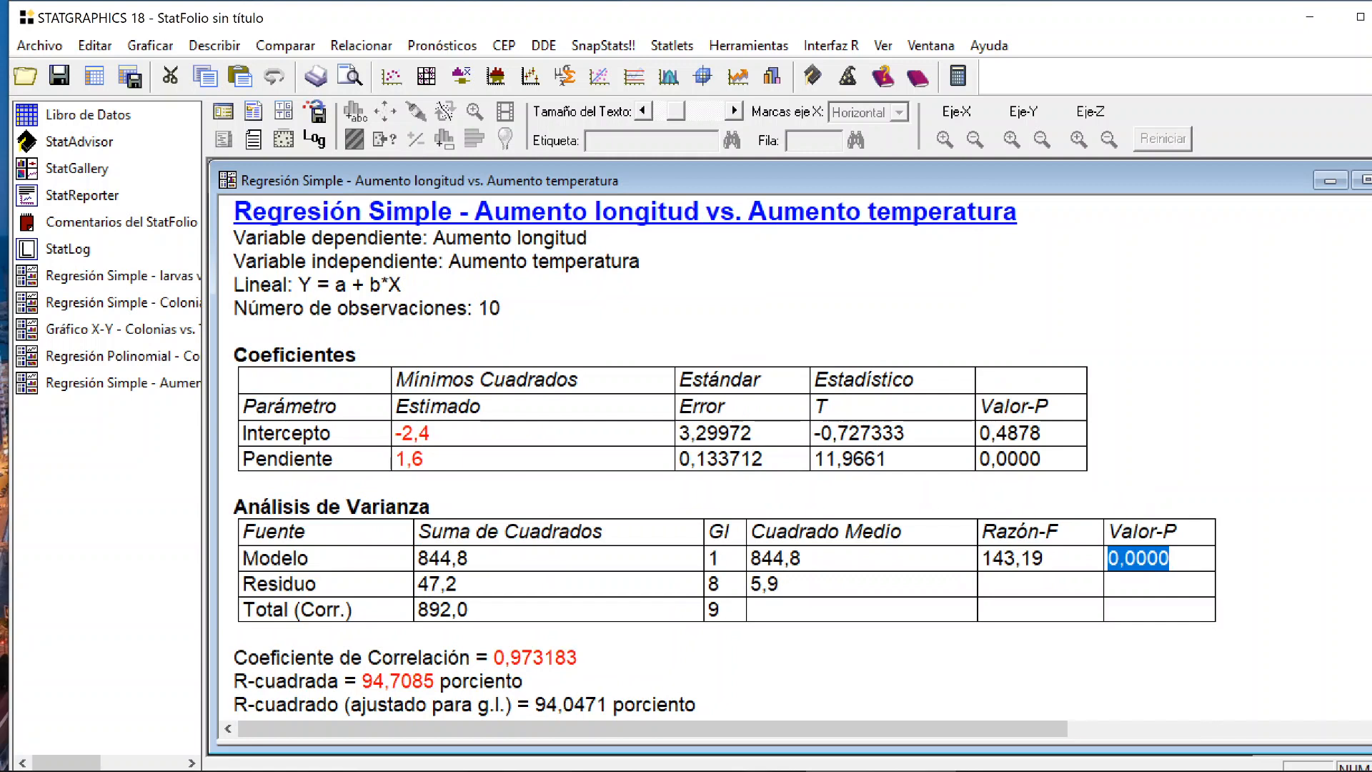
left_click(1150, 493)
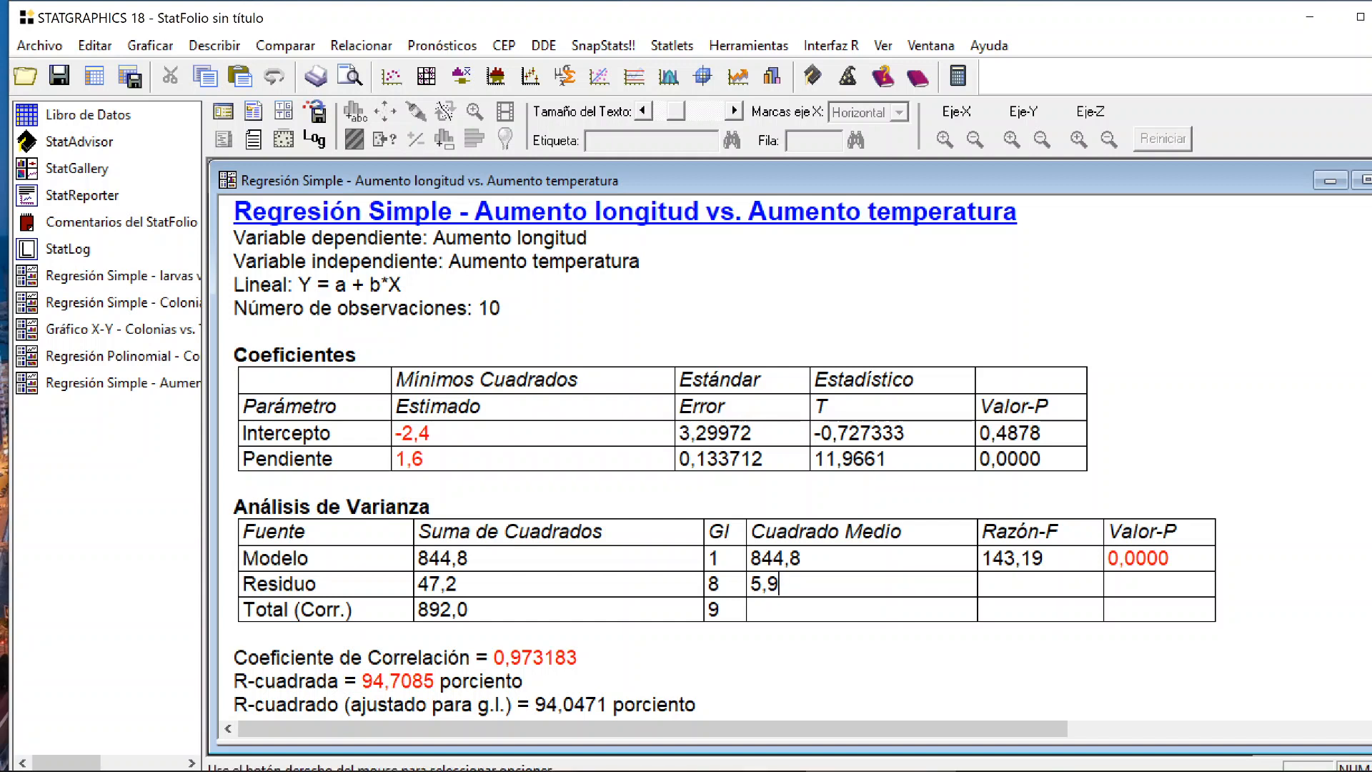
left_click(781, 583)
left_click(1044, 558)
left_click(1169, 558)
- Examine the slope estimate and the intercept's Valor-P in the Coeficientes table to judge whether the constant is significant
left_click(425, 459)
key("End")
key("Down")
key("Up")
key("shift+Left")
key("shift+Left")
key("shift+Left")
key("shift+Left")
key("shift+Left")
key("shift+Left")
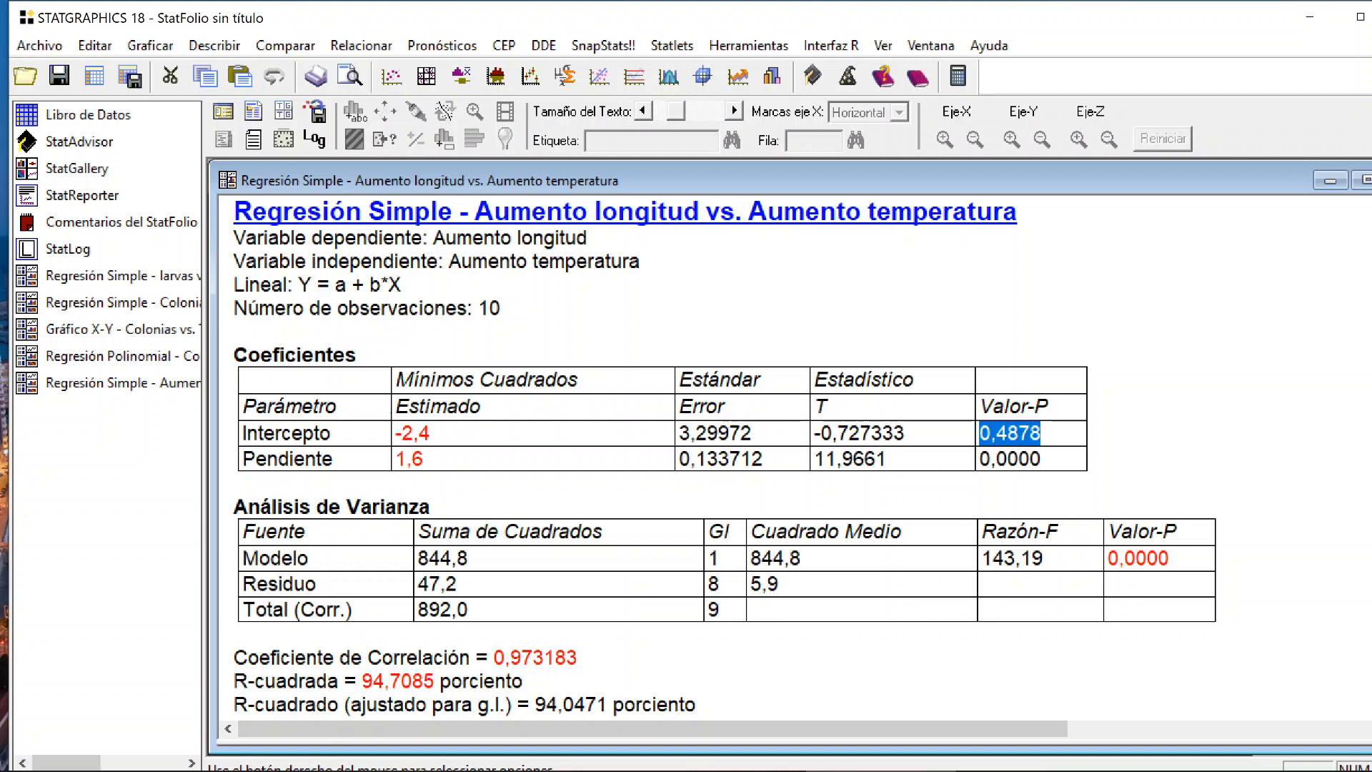
left_click(330, 433)
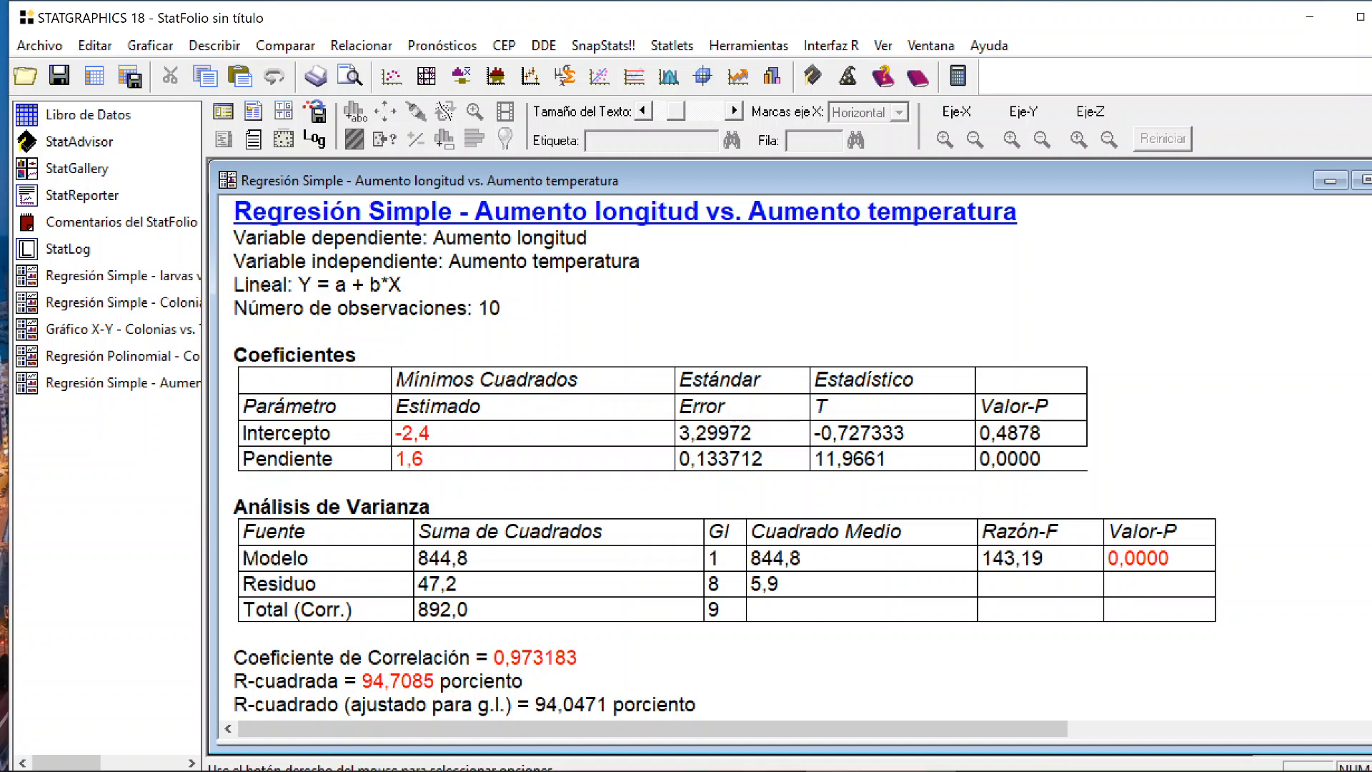
- Read through the rest of the summary and check the Coeficiente de Correlación and R-cuadrada of the model with constant
scroll(724, 458, "down", 9)
scroll(724, 457, "up", 5)
double_click(544, 657)
left_click_drag(510, 658, 344, 681)
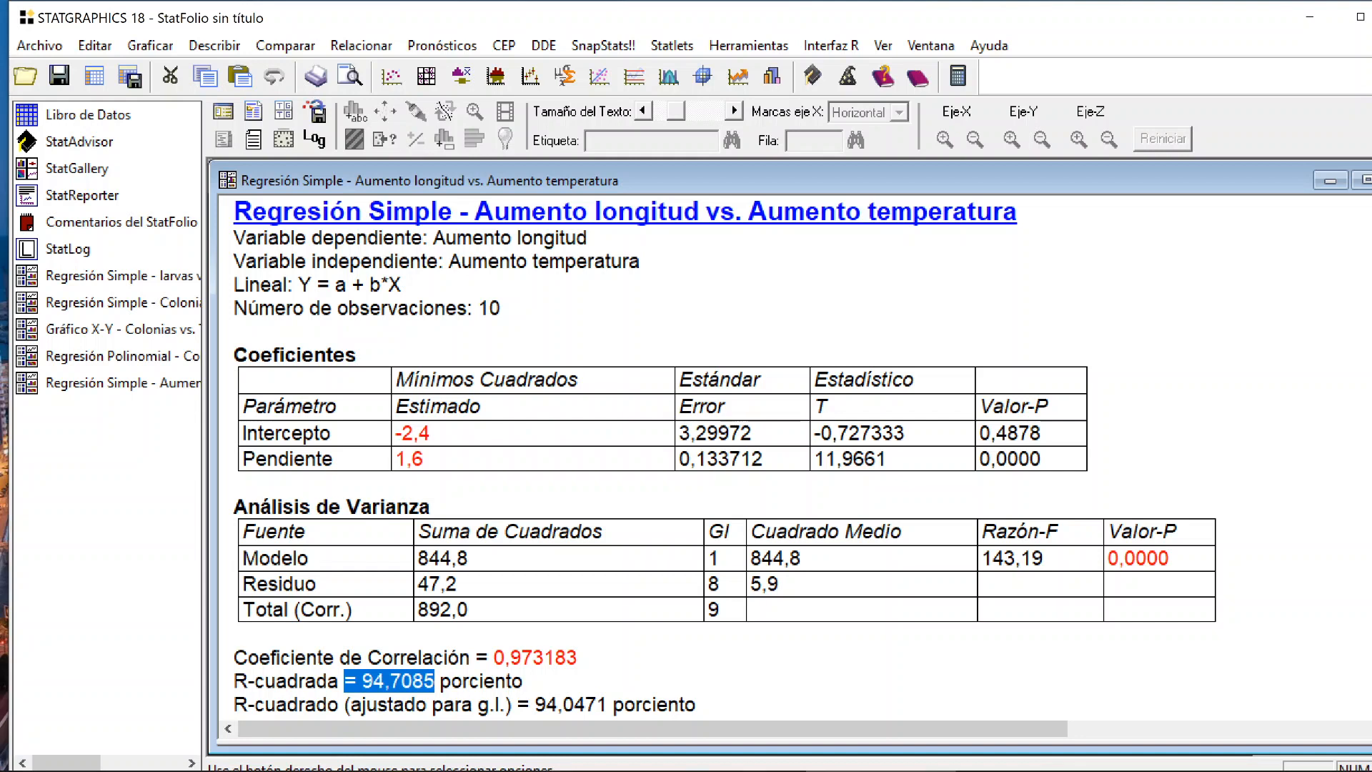
- Refit the linear regression without the constant and check the R-cuadrada of the new model
left_click(223, 113)
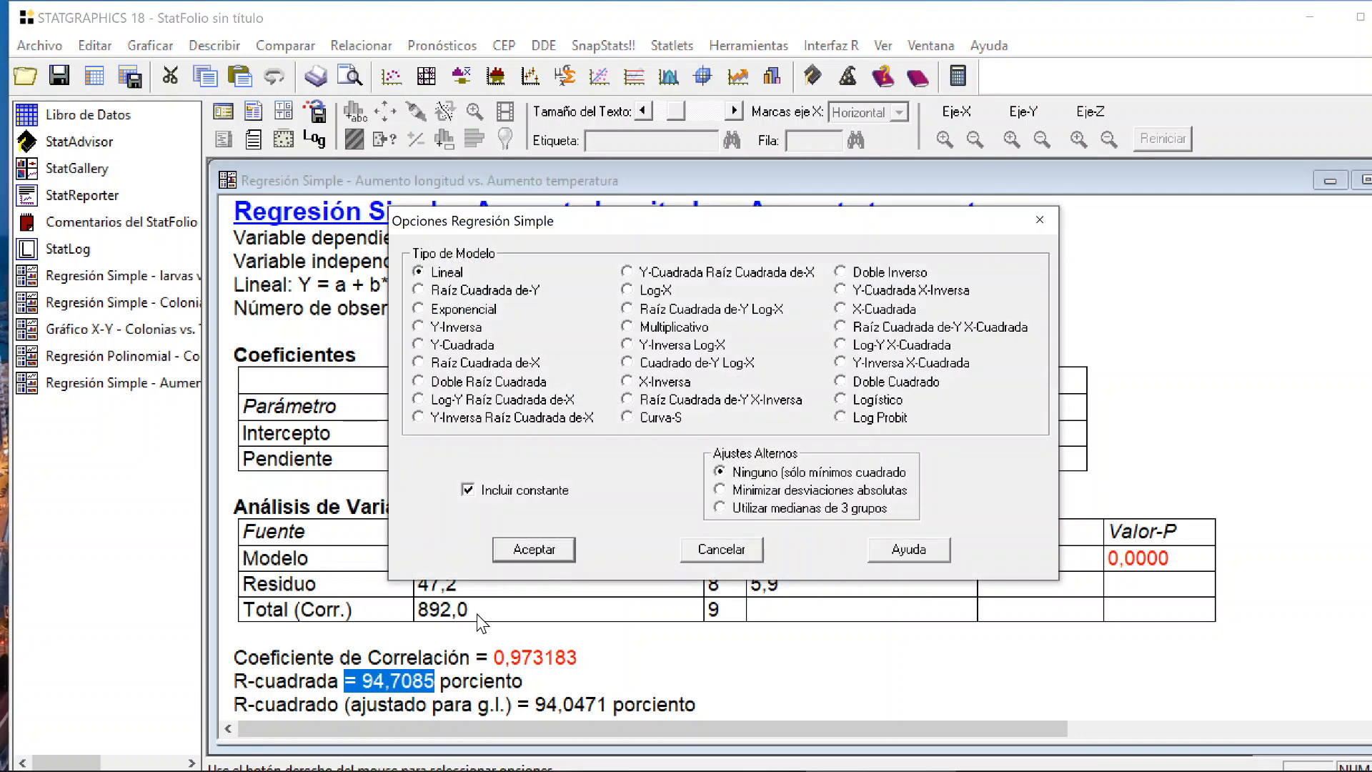
left_click(486, 490)
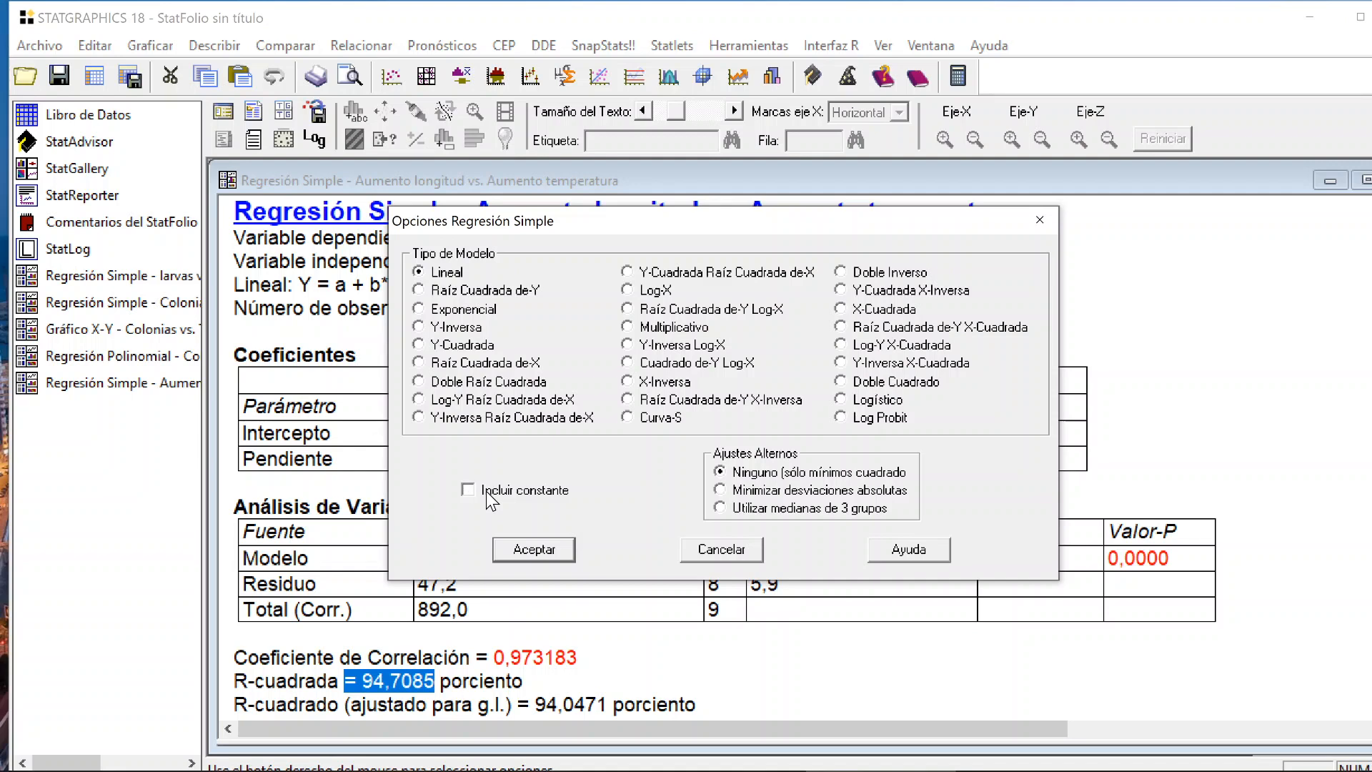
left_click(534, 549)
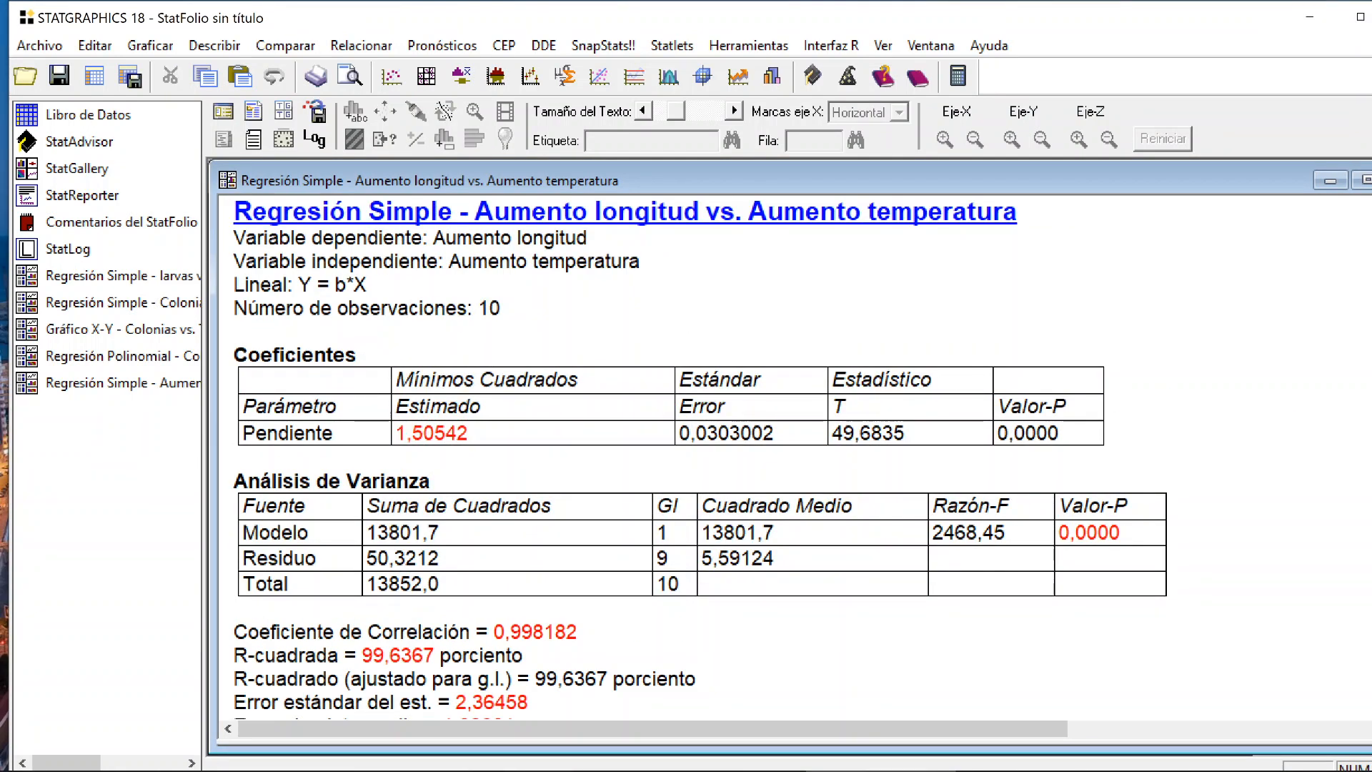
left_click_drag(577, 632, 361, 655)
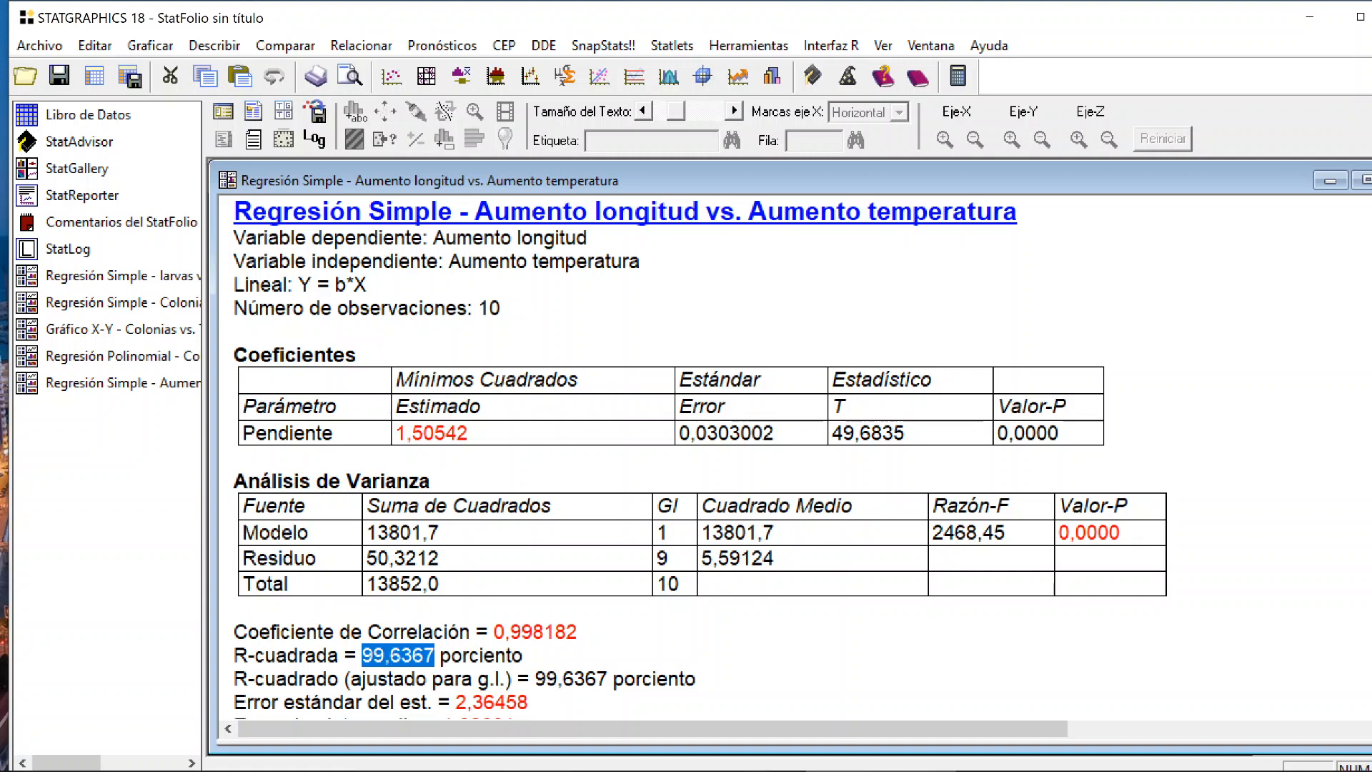
- Examine the Valor-P figures, slope estimate and Coeficiente de Correlación in the summary of the model without constant
left_click(1121, 532)
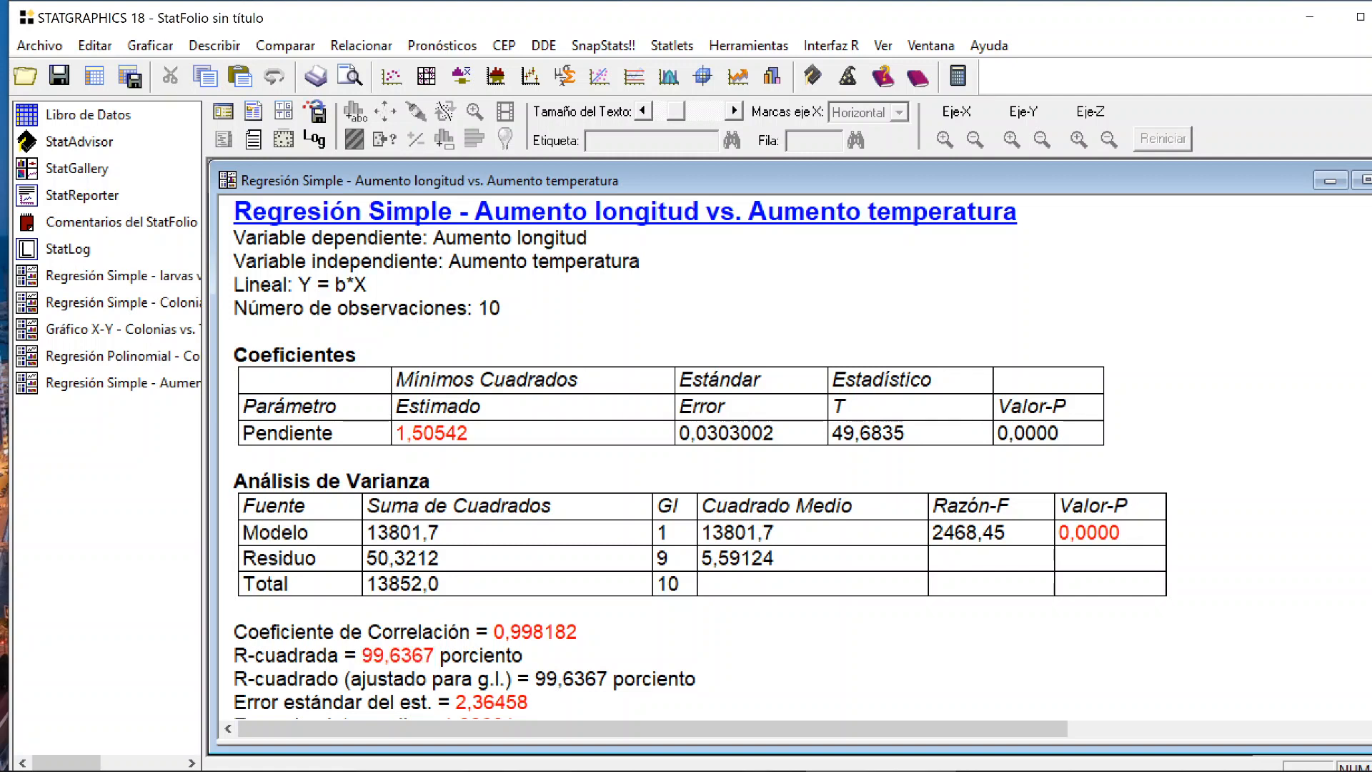
left_click(1060, 433)
left_click(469, 433)
scroll(800, 458, "down", 5)
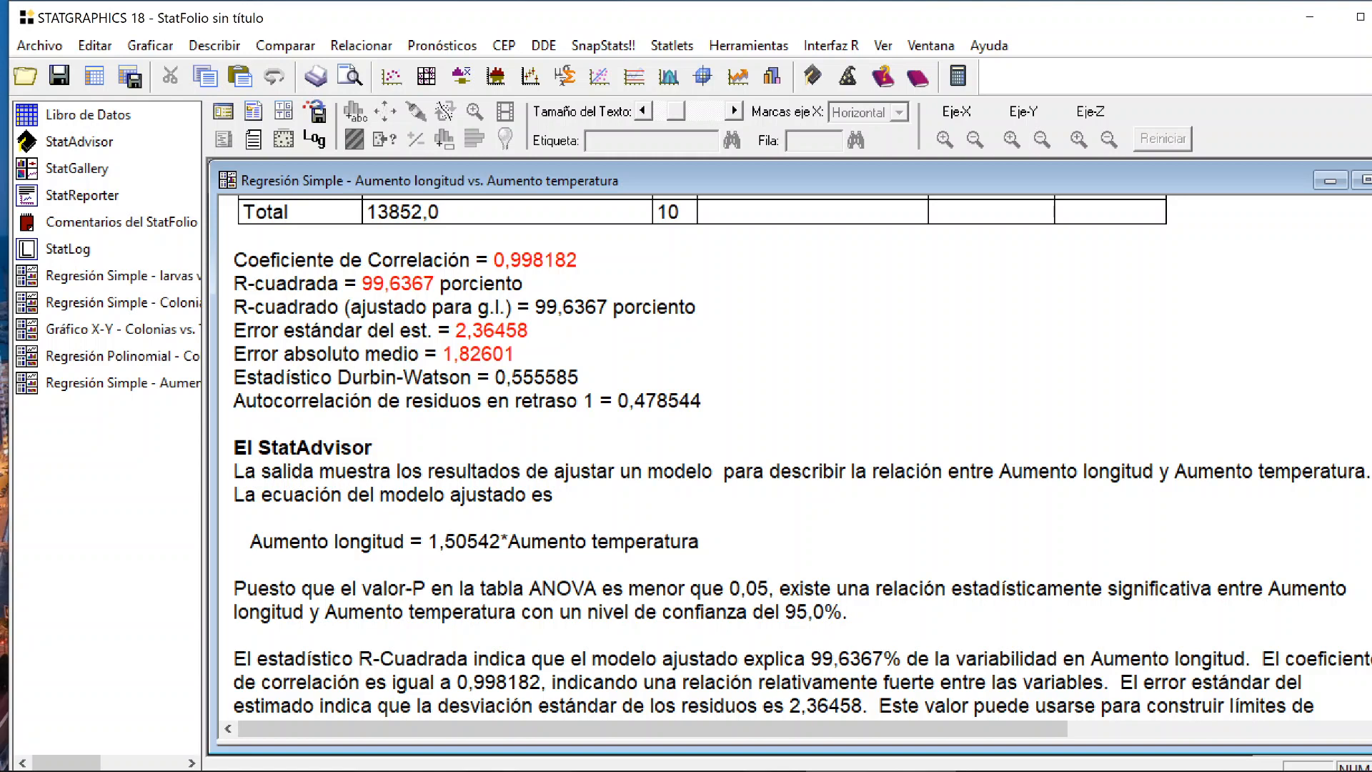
scroll(786, 457, "up", 5)
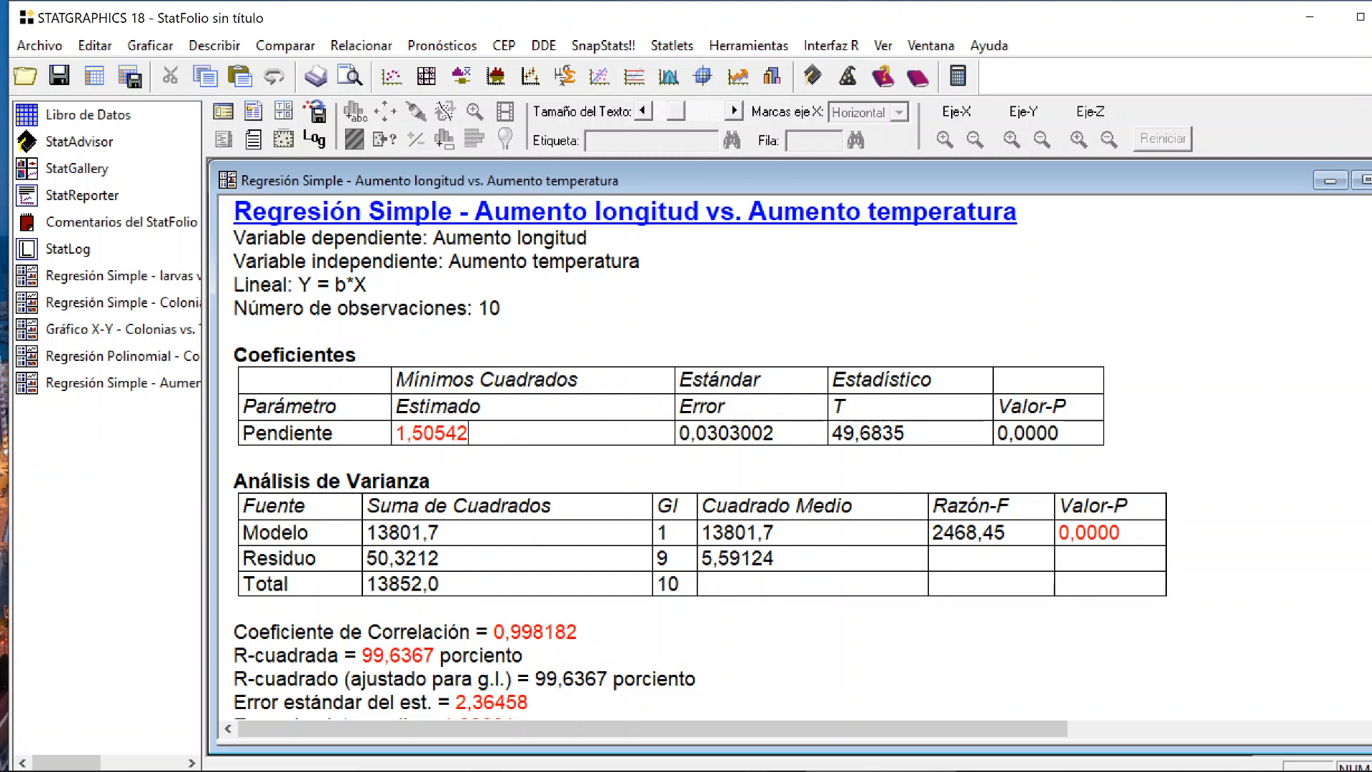
left_click_drag(577, 631, 495, 632)
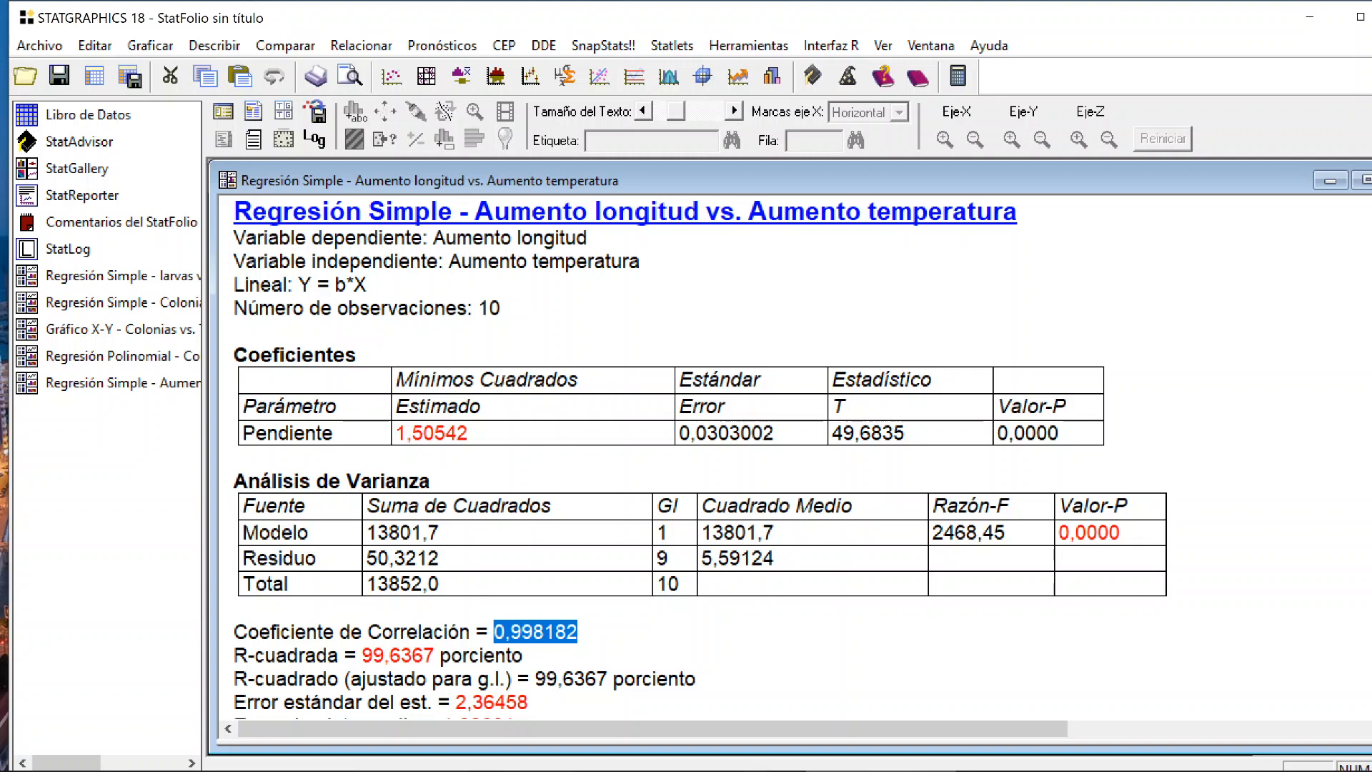
left_click(471, 631)
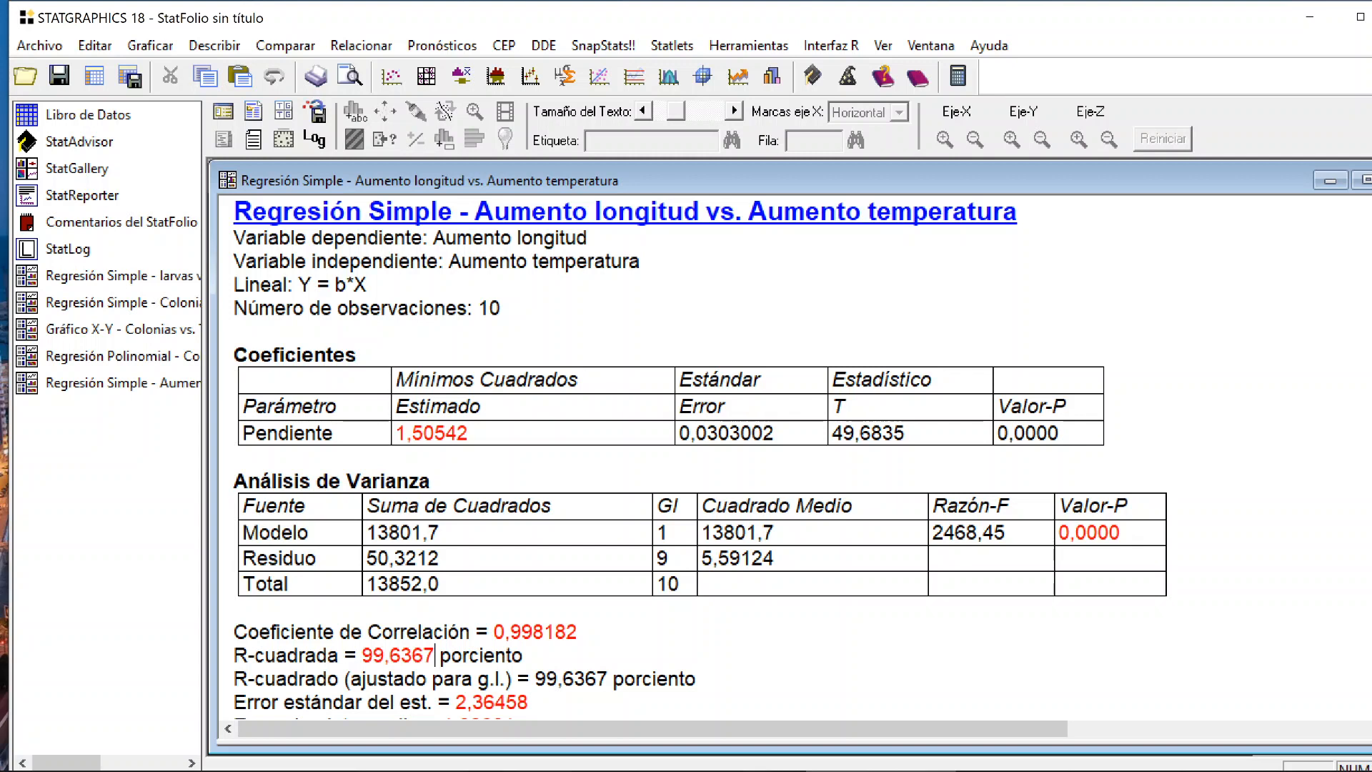
- Read the fitted model's equation in the summary's StatAdvisor text and return to the view of all result panes
scroll(701, 457, "down", 3)
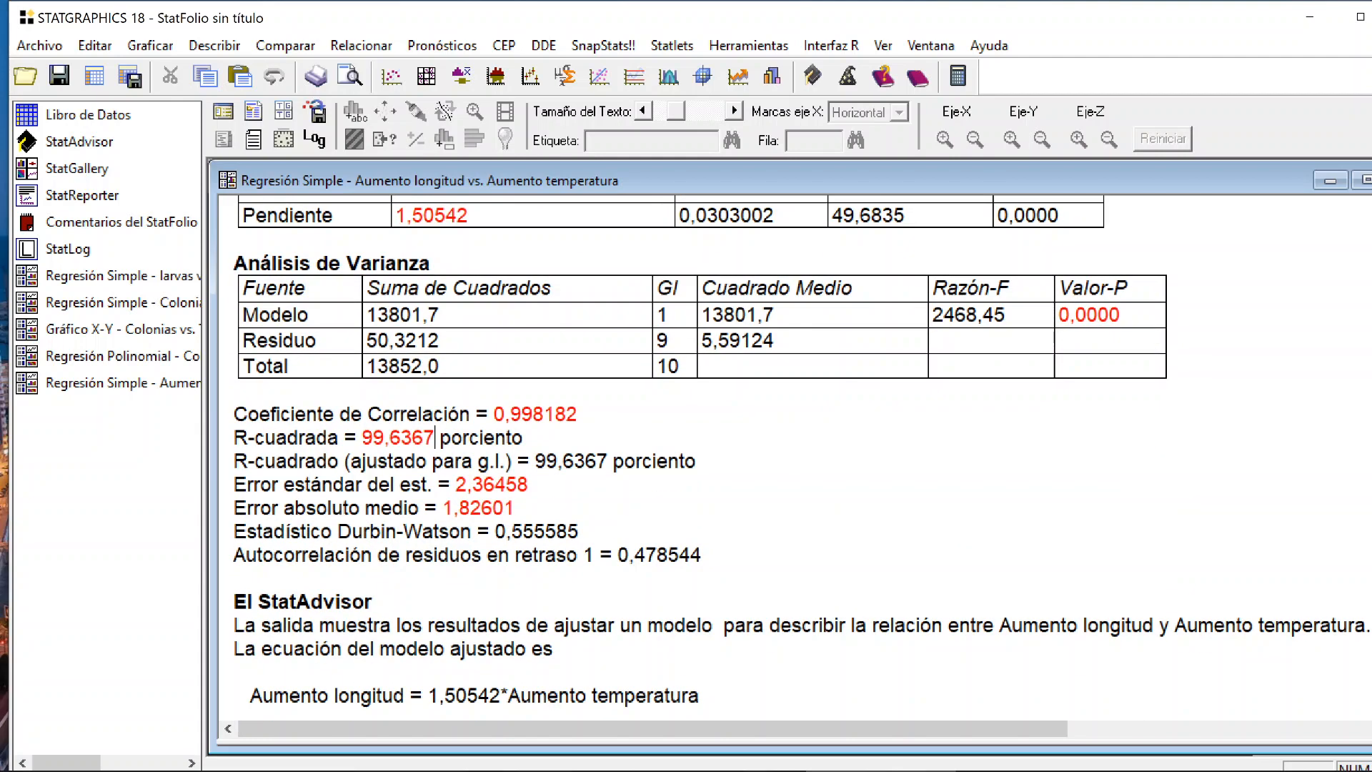
left_click_drag(698, 695, 250, 539)
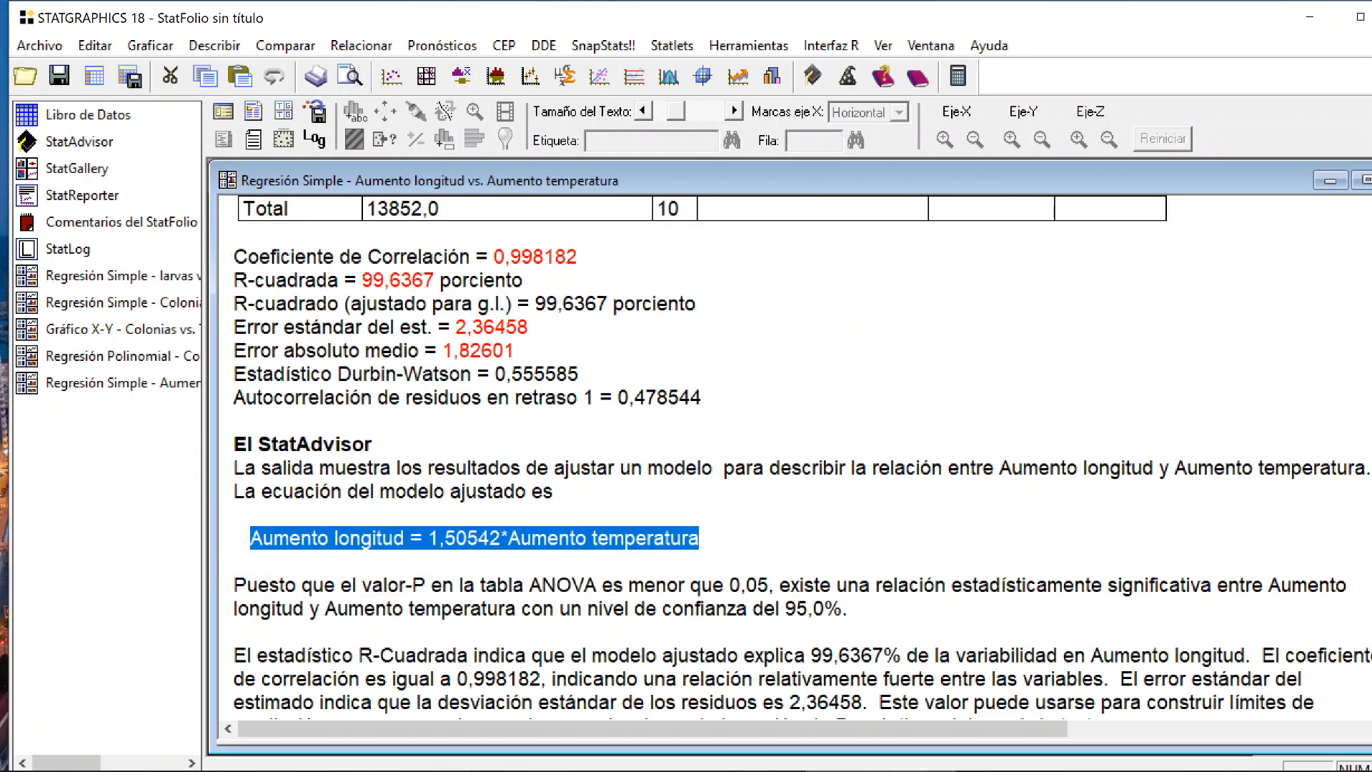
double_click(849, 522)
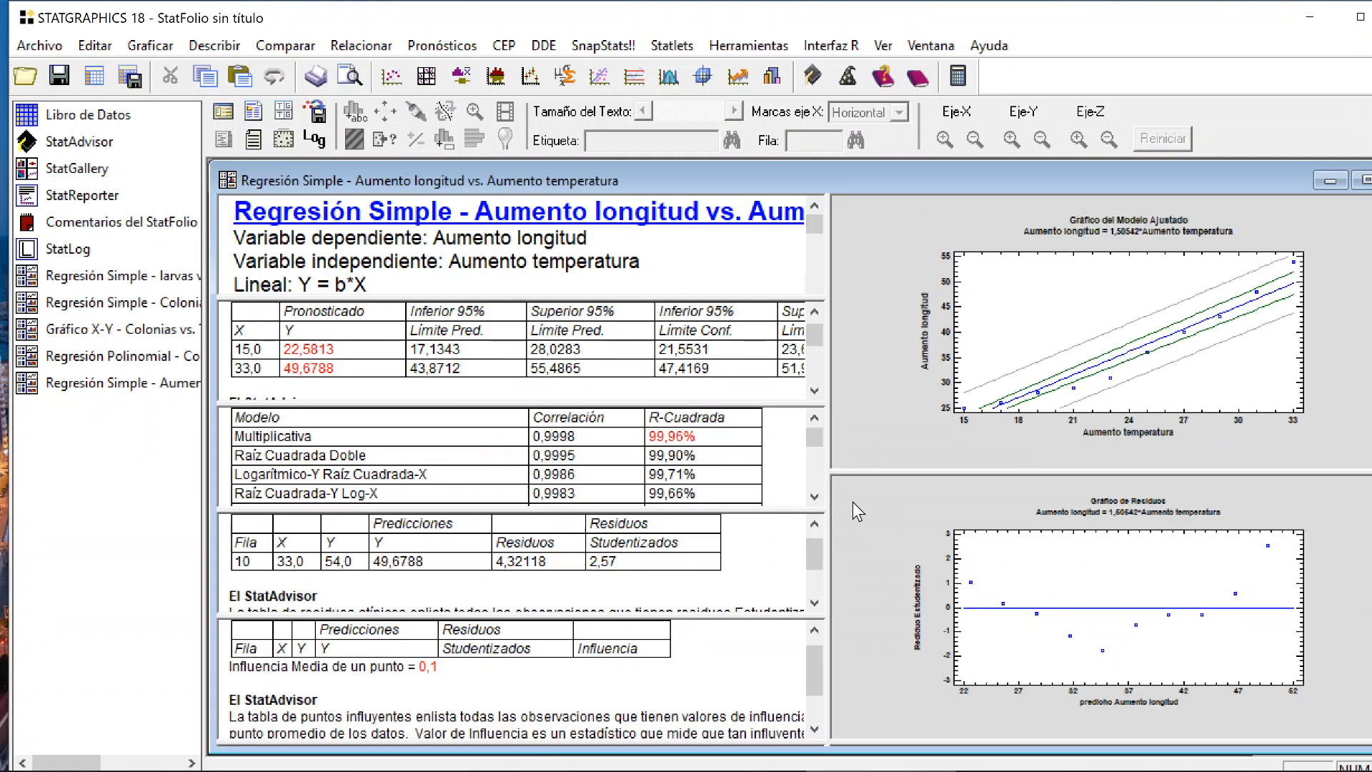
- Enlarge and inspect the Gráfico del Modelo Ajustado and the Gráfico de Residuos in turn
double_click(870, 362)
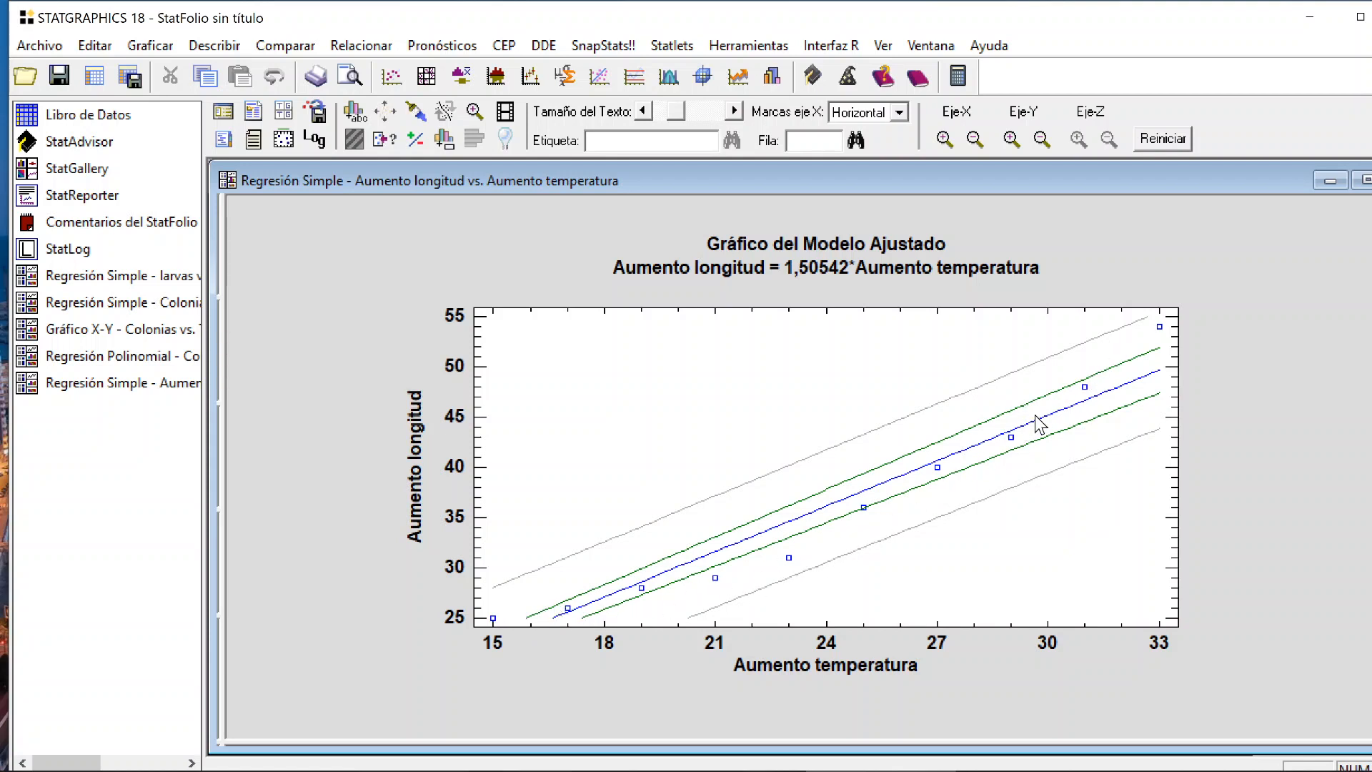
double_click(1259, 452)
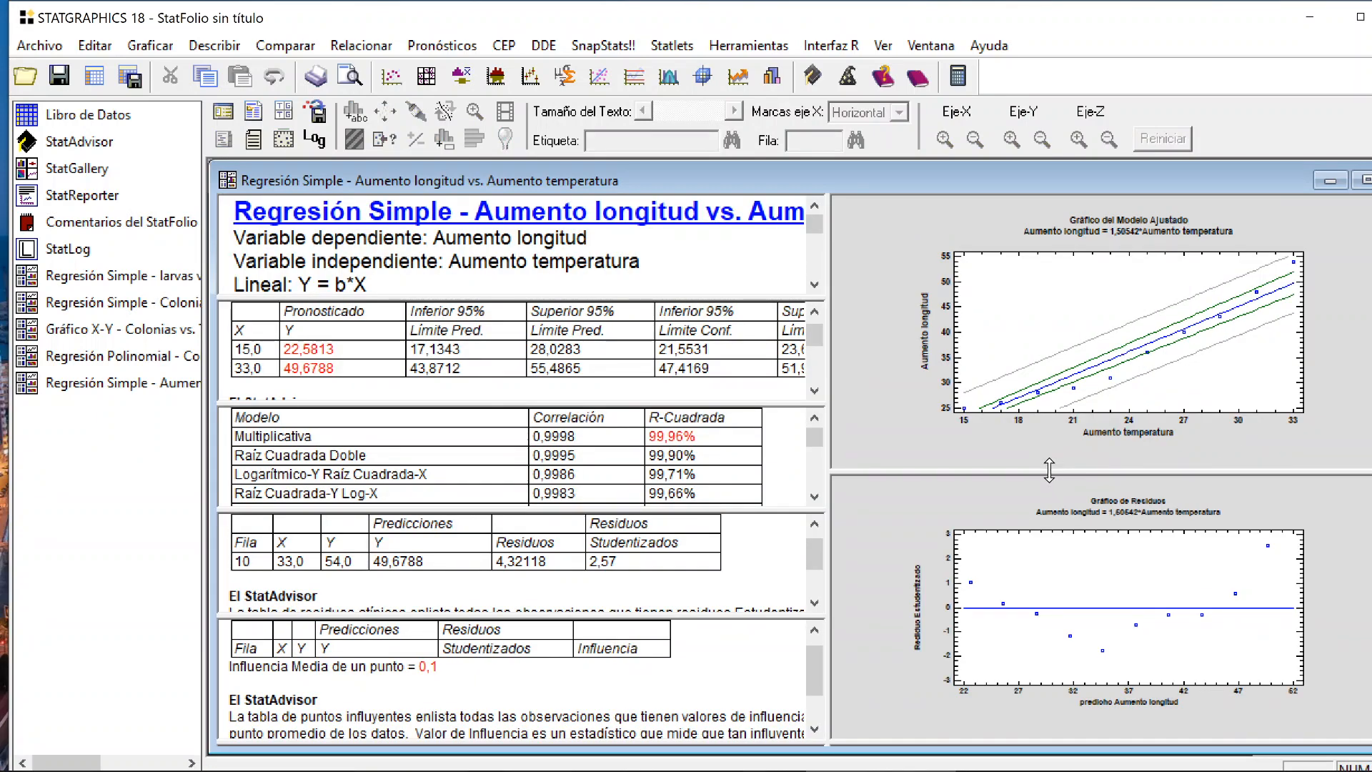
double_click(868, 606)
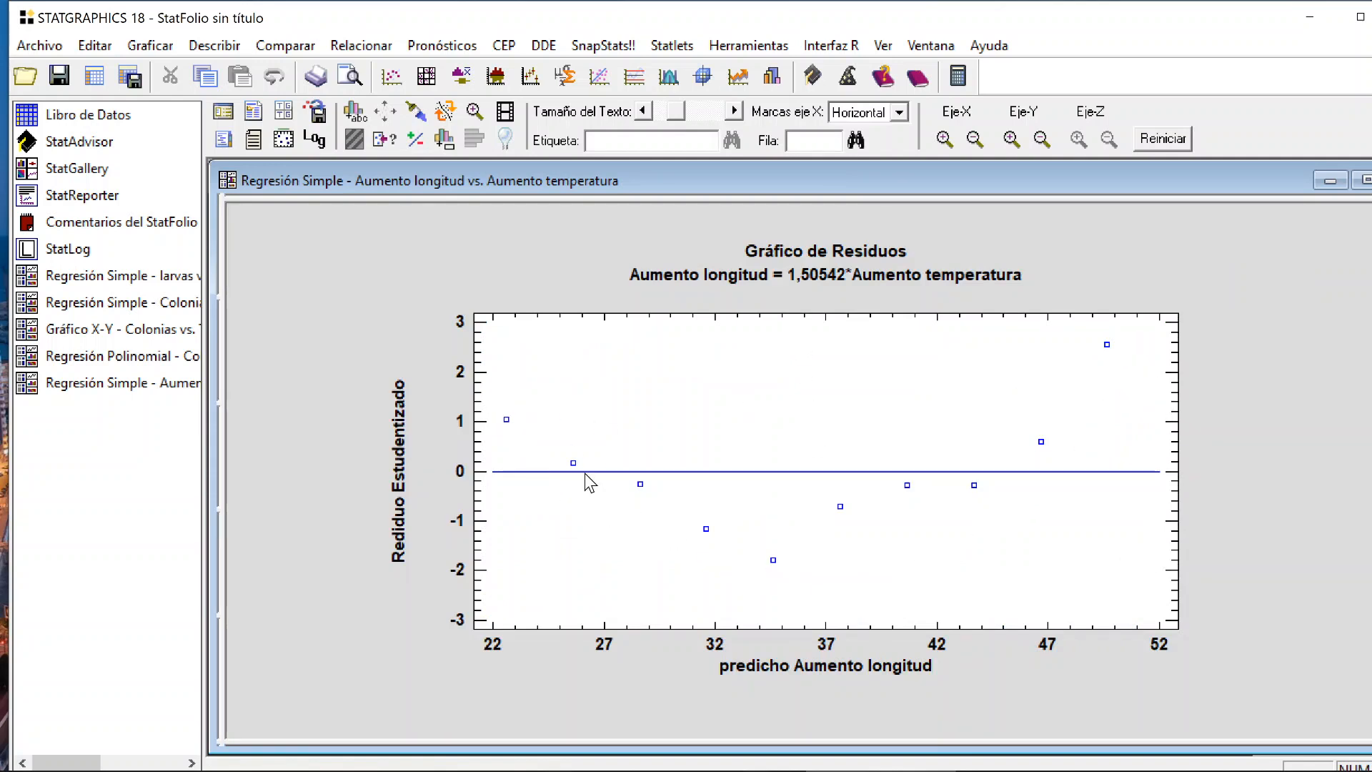
double_click(1278, 389)
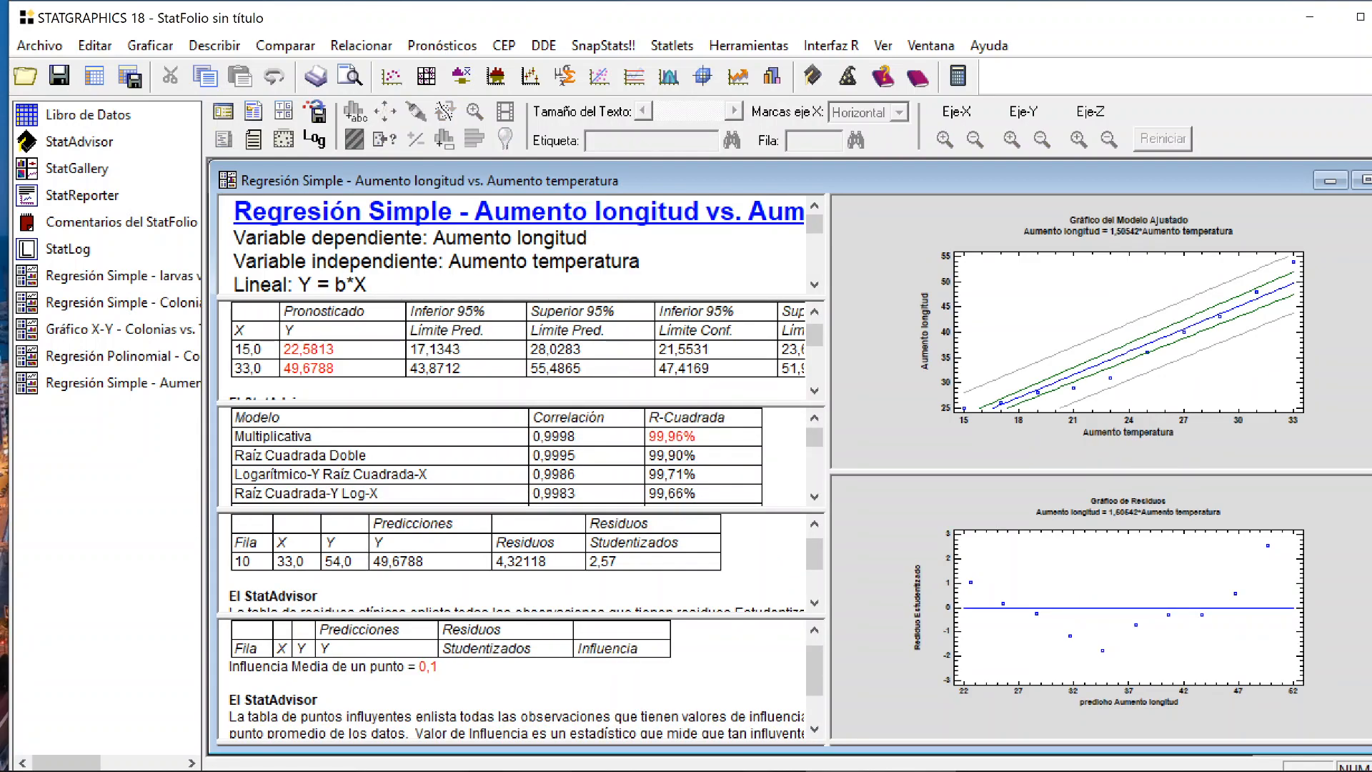
- Enlarge the Valores Predichos table and add a forecast of Aumento longitud at X = 30
double_click(563, 349)
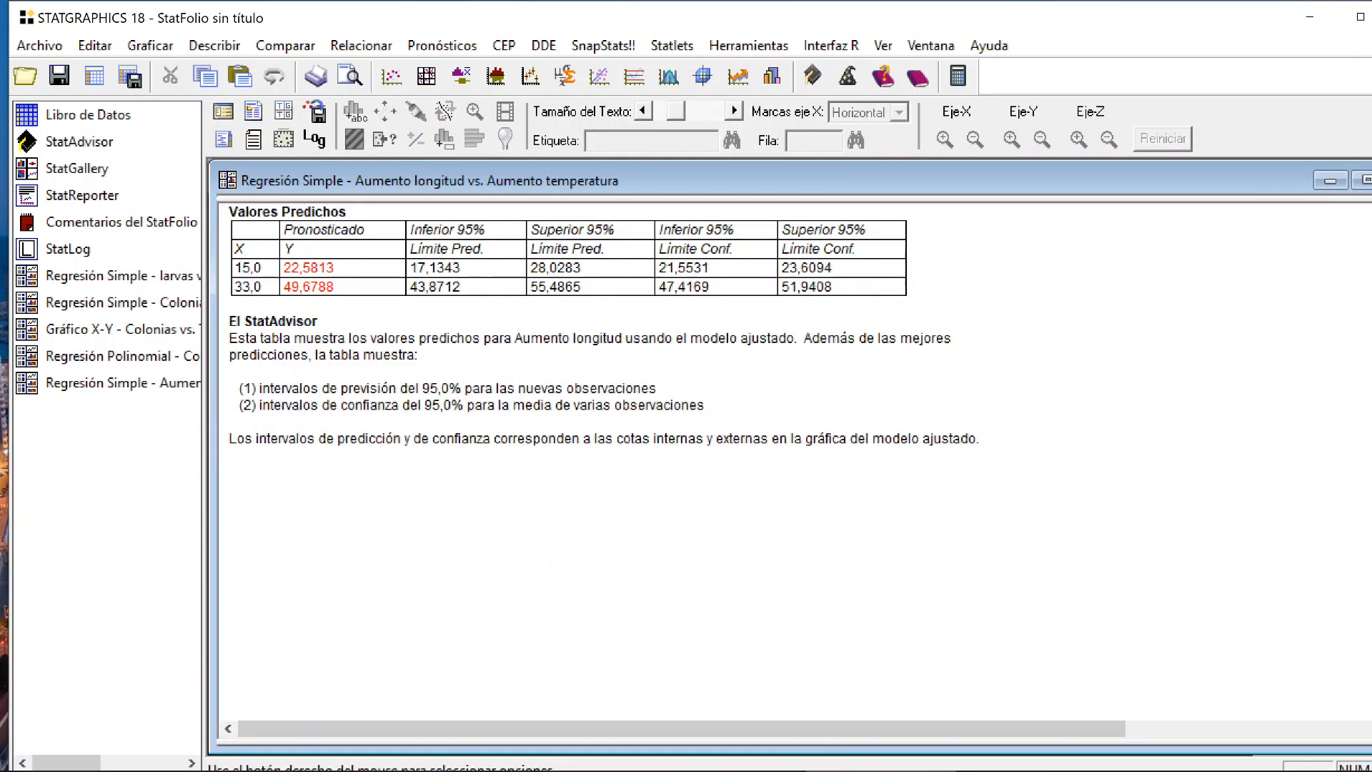
scroll(778, 393, "up", 5)
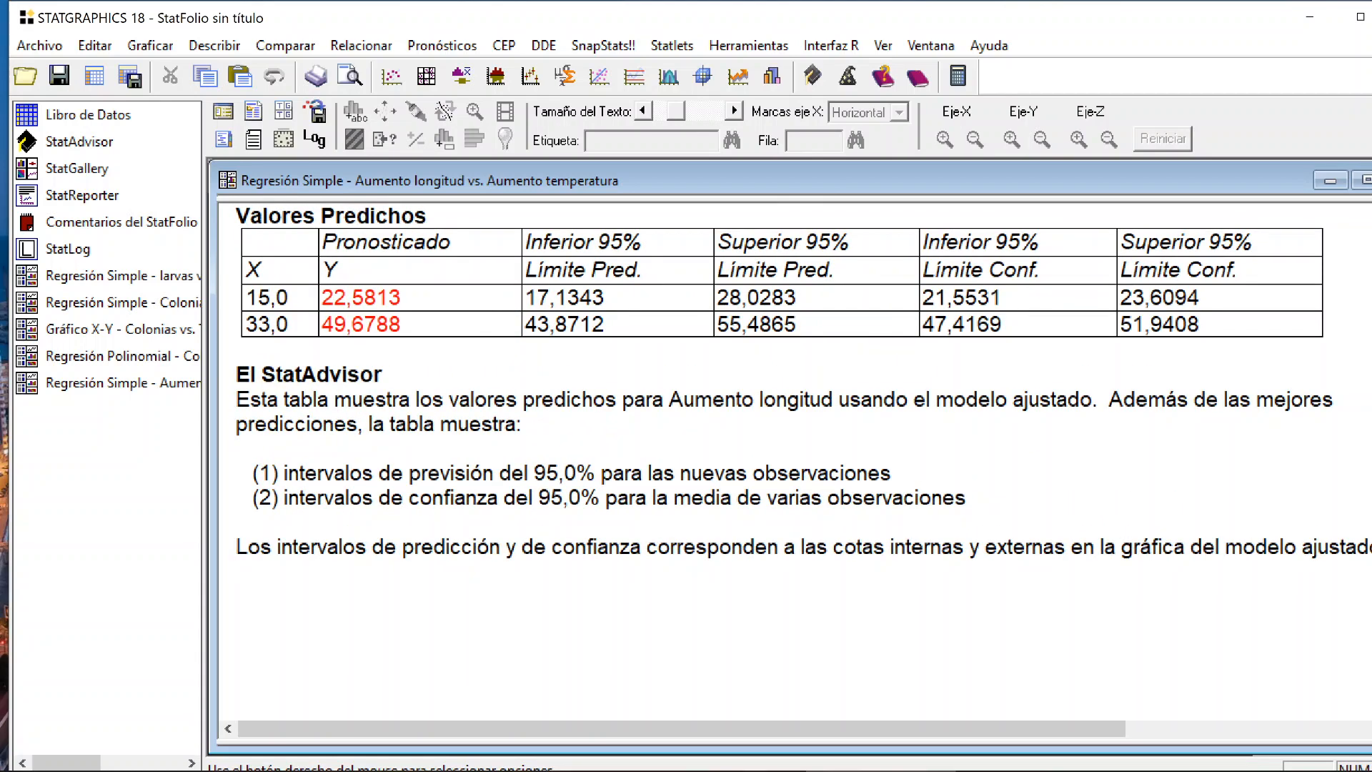
right_click(439, 349)
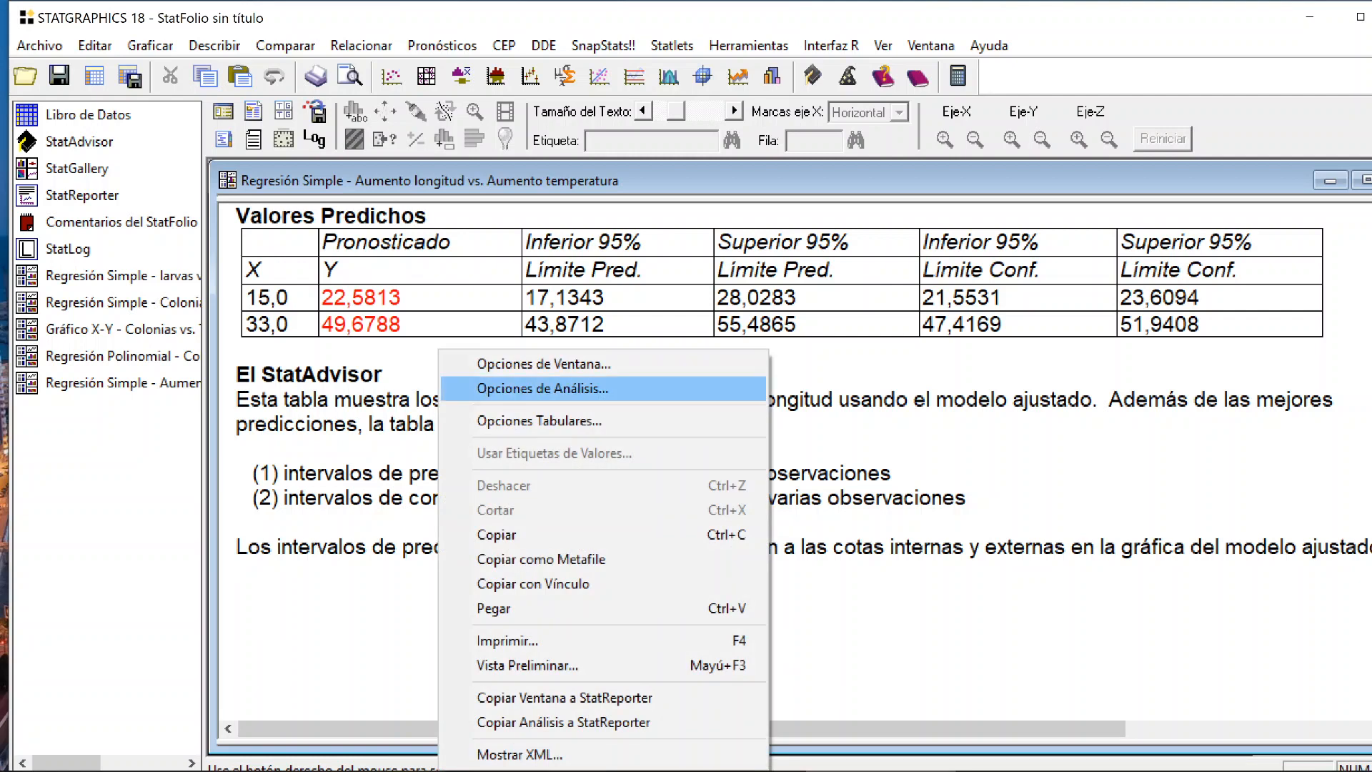
left_click(486, 366)
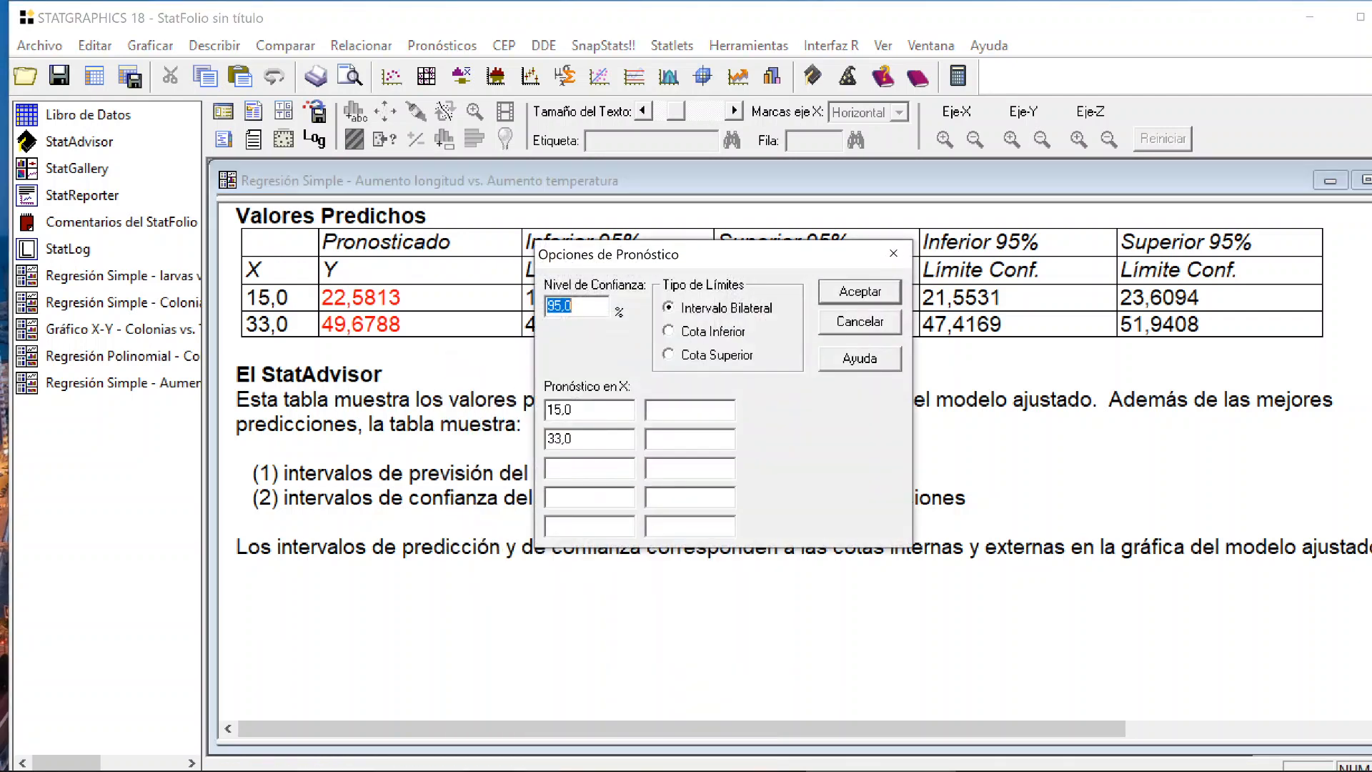
left_click(589, 469)
type("30")
left_click(845, 290)
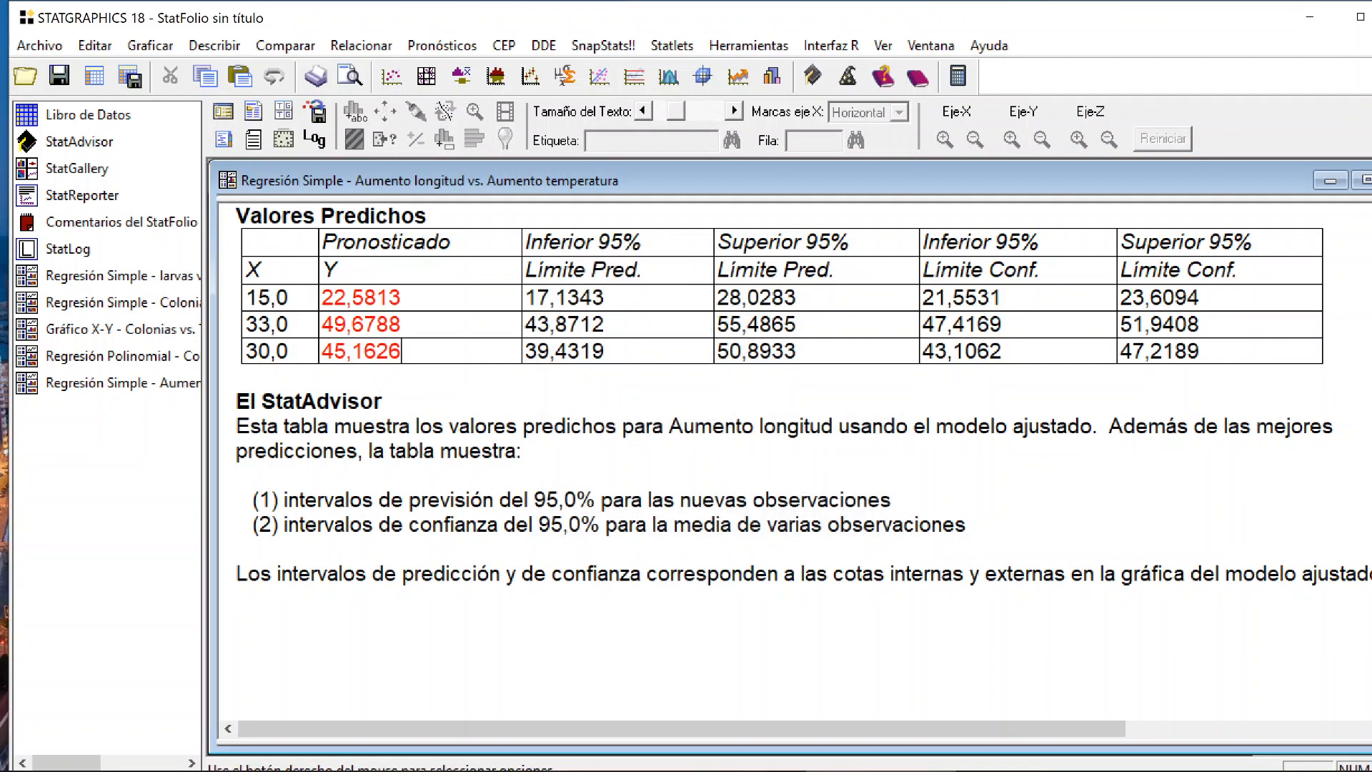
- Examine the predicted value and 95% limits for X = 30, and compare them with the fitted model plot
left_click_drag(402, 351, 321, 350)
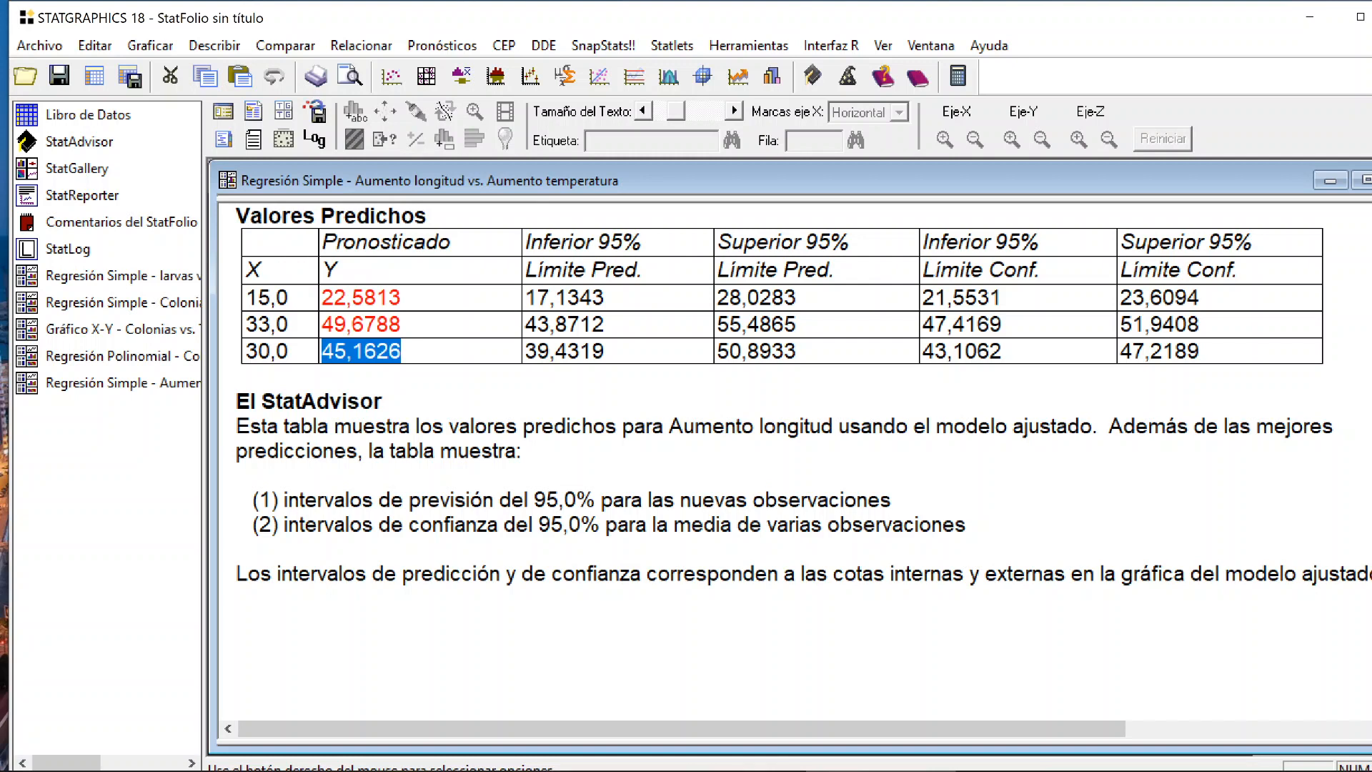
left_click_drag(1201, 352, 240, 372)
left_click(583, 353)
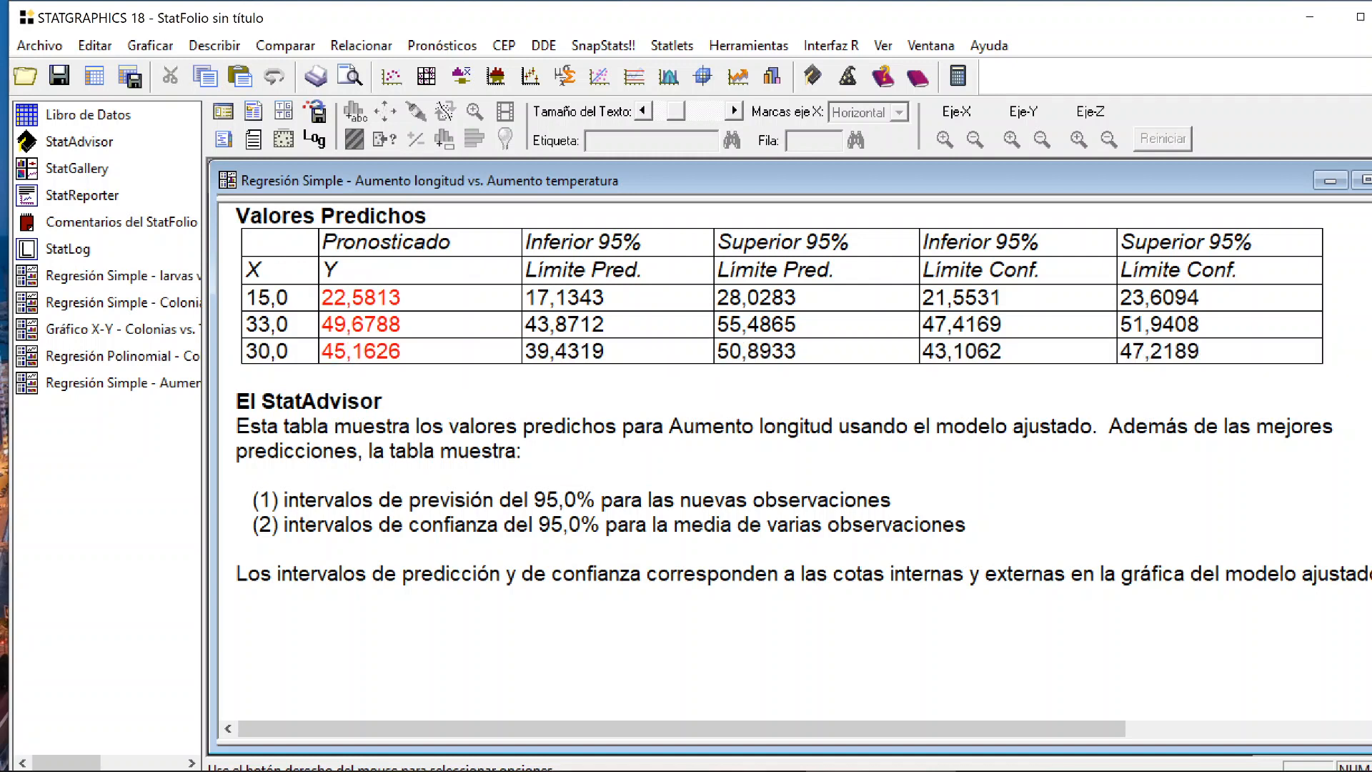
left_click(384, 400)
double_click(384, 401)
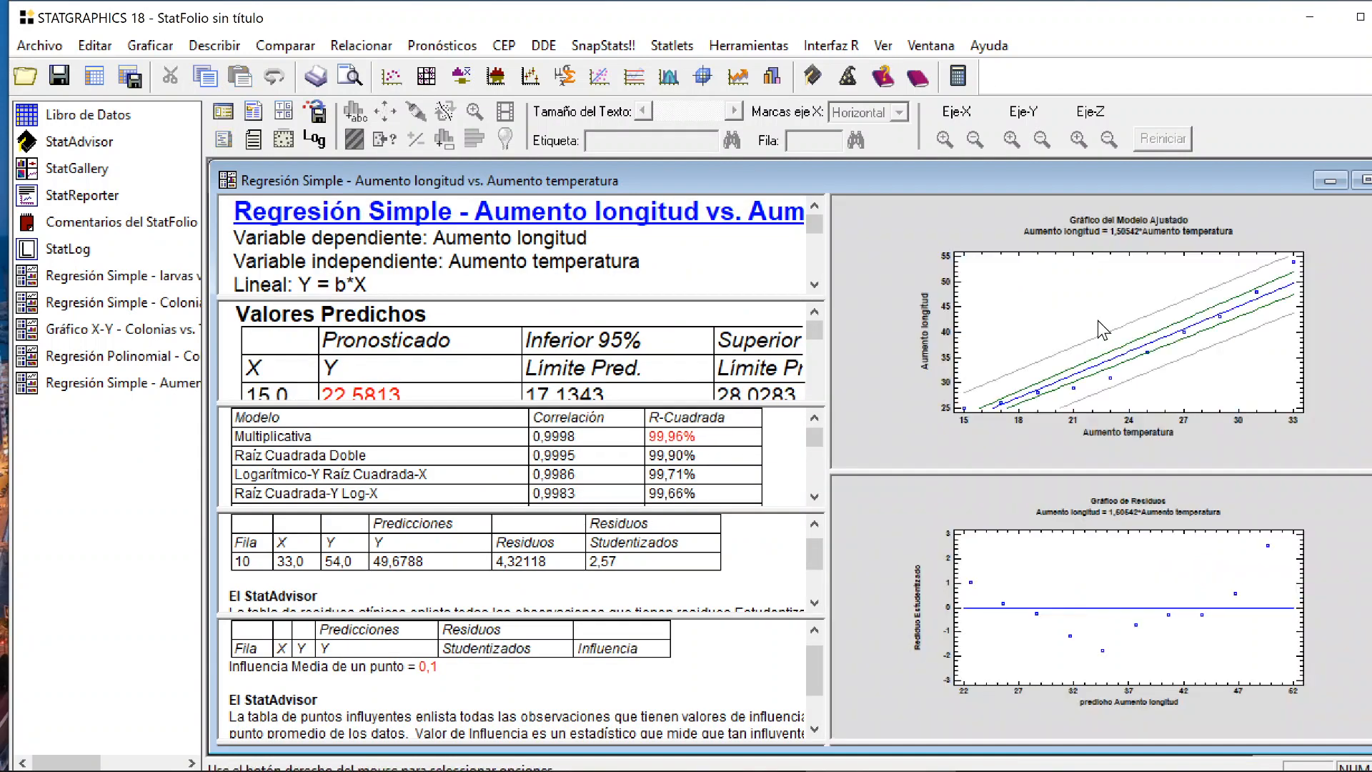
double_click(1097, 320)
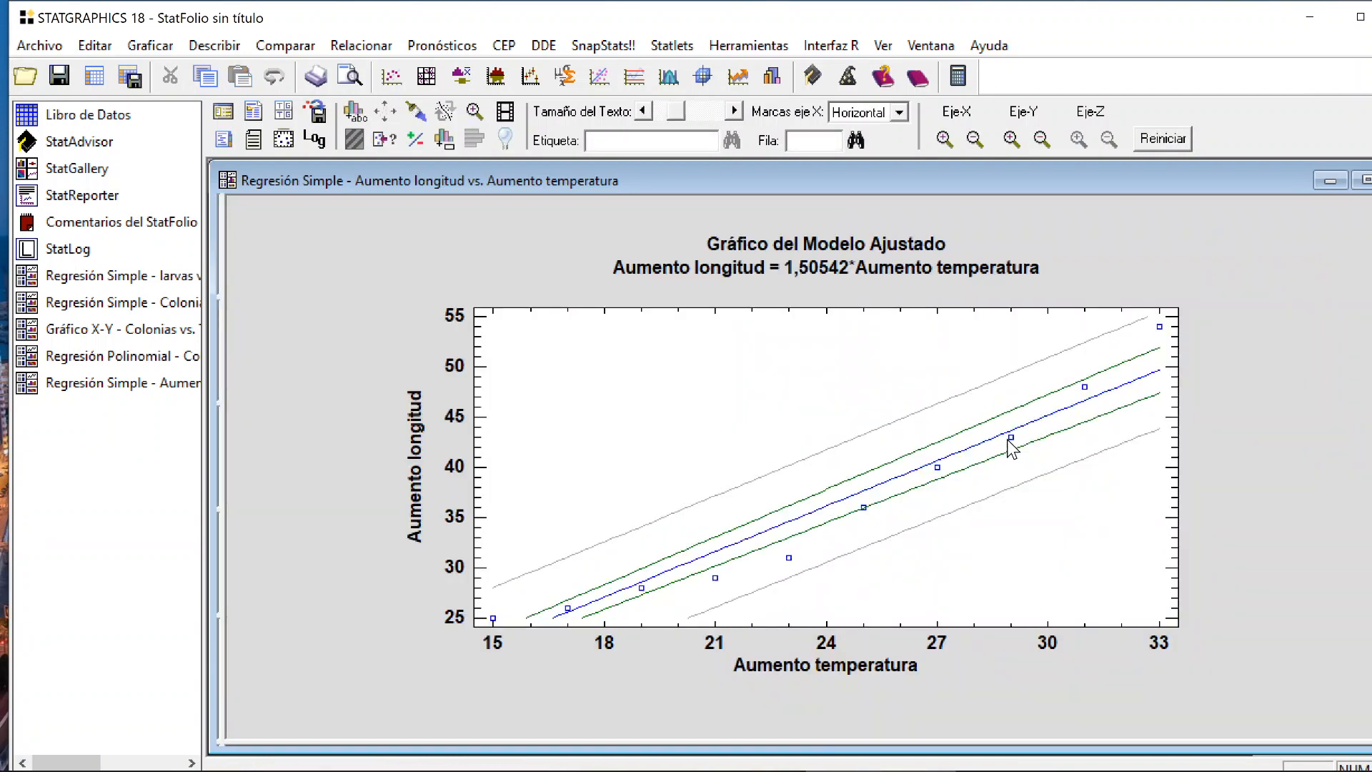
double_click(1255, 409)
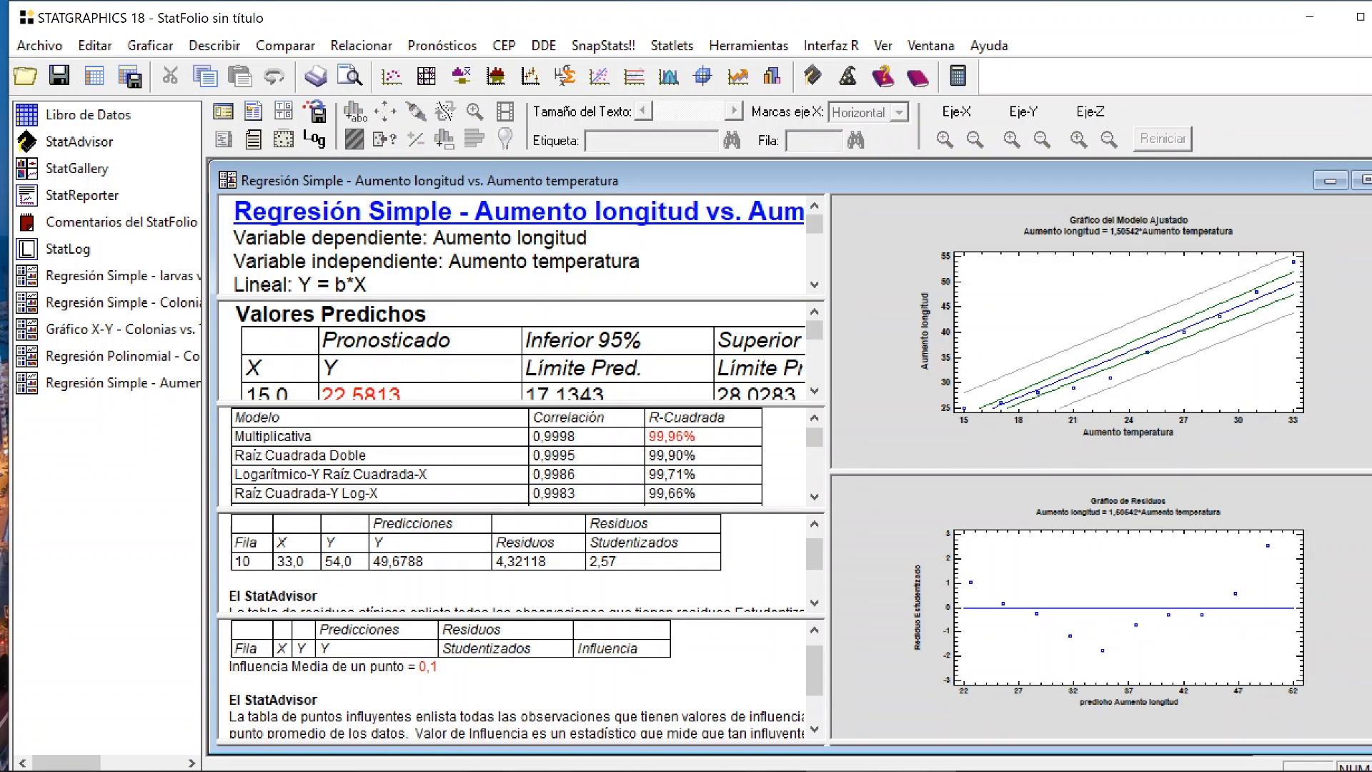
- Enlarge the Residuos Atípicos table and examine the listed observation's X, Y, prediction, residual and studentized residual
double_click(512, 580)
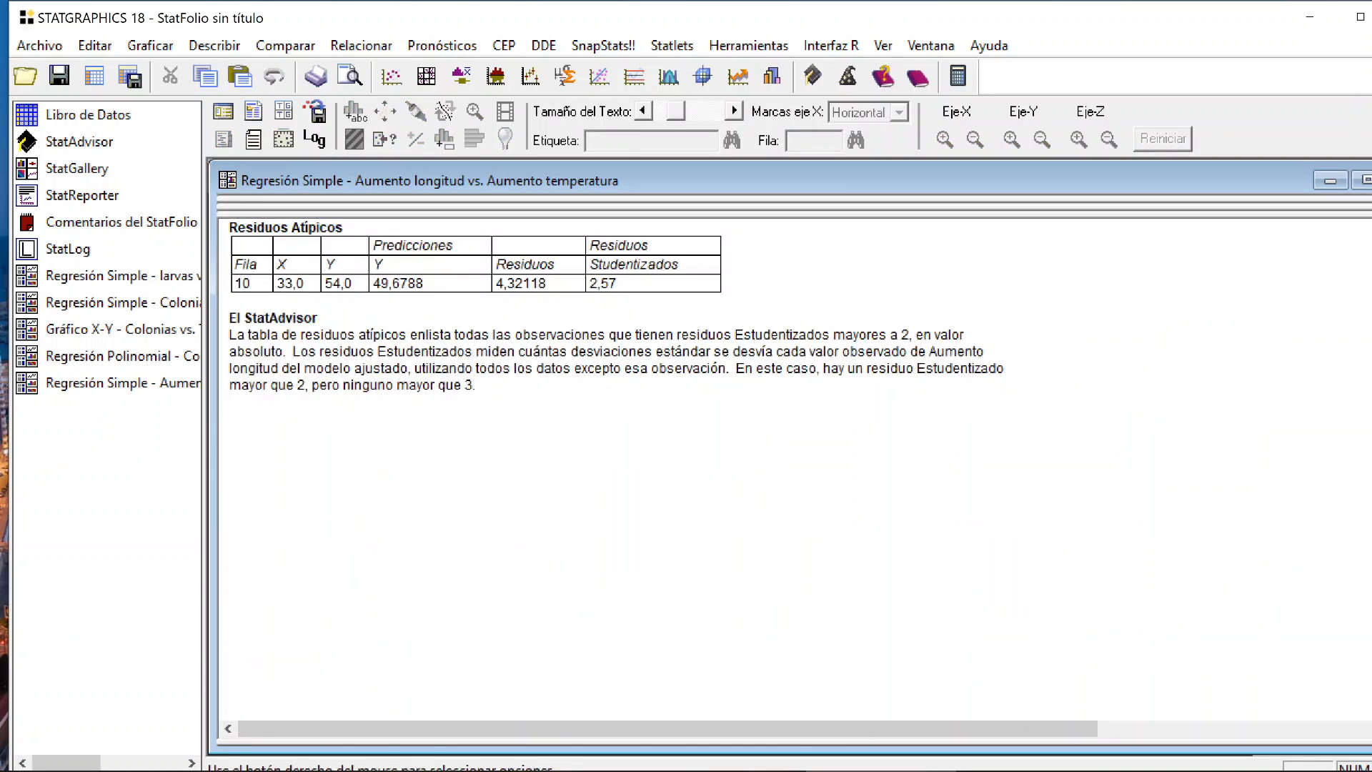
scroll(512, 580, "up", 5)
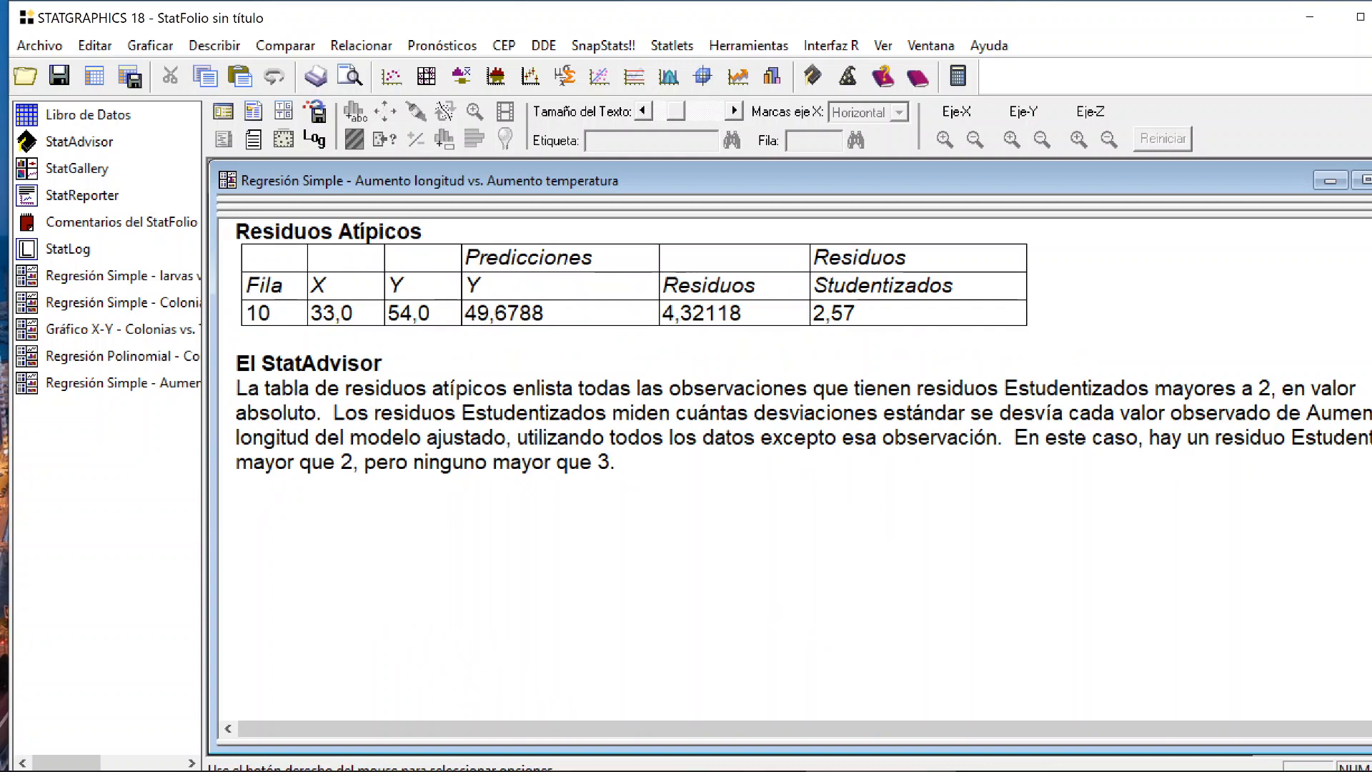
double_click(263, 317)
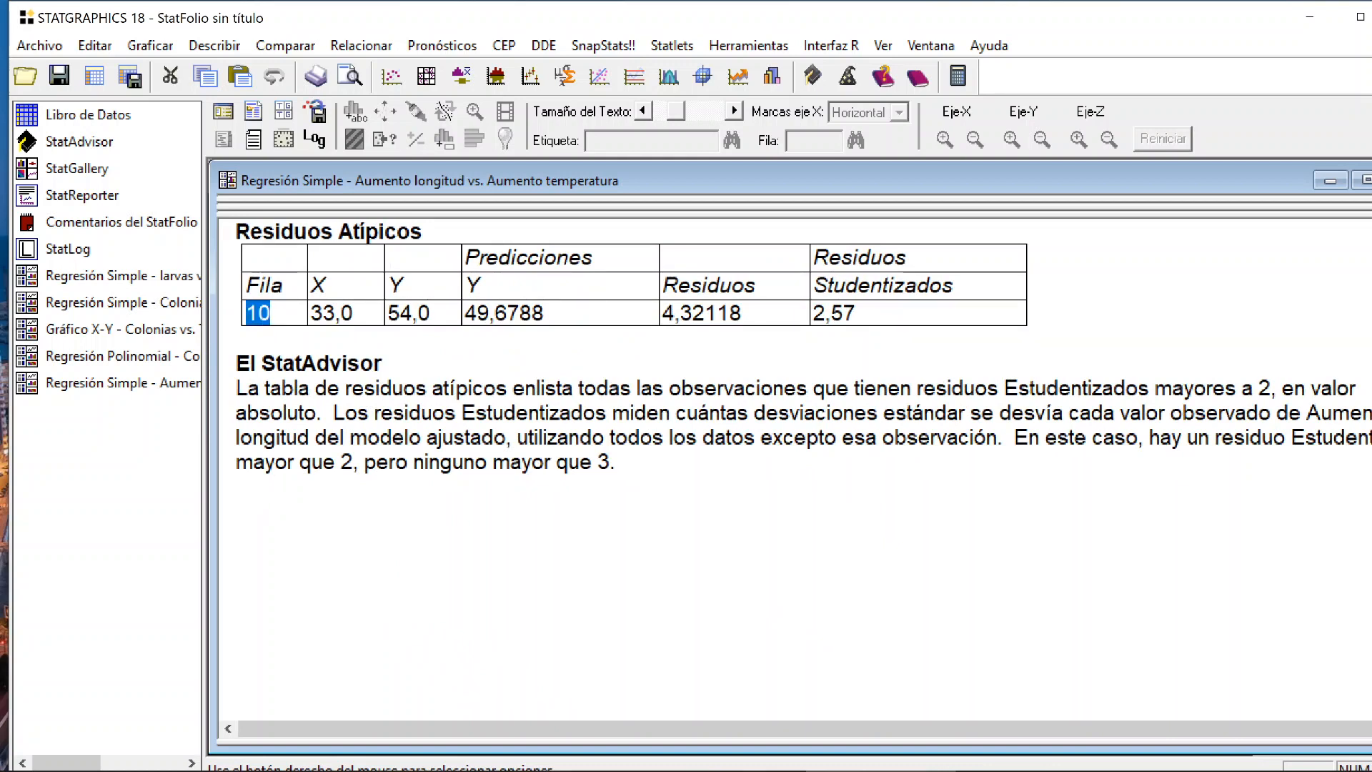
left_click(354, 313)
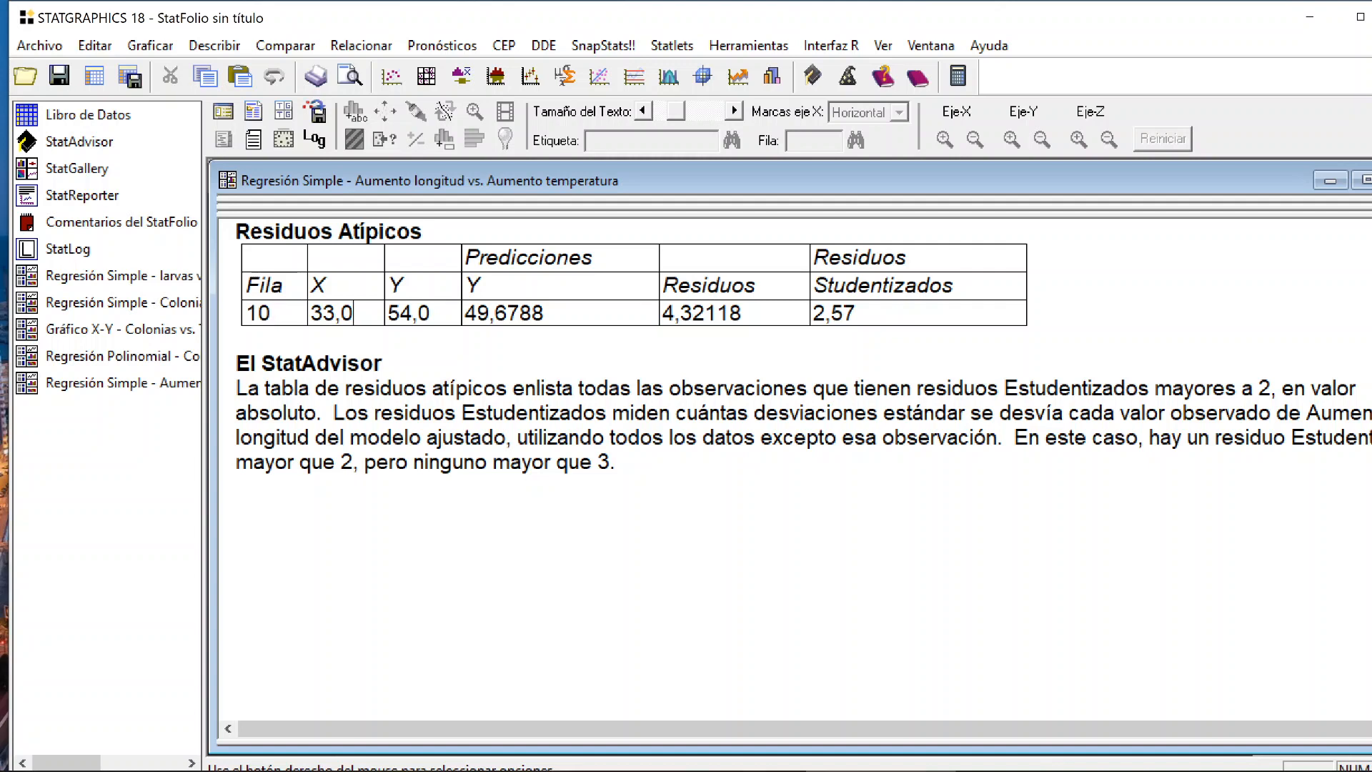
left_click(464, 313)
left_click(431, 313)
left_click(546, 313)
left_click(742, 313)
left_click(856, 313)
left_click(272, 313)
left_click(431, 313)
double_click(385, 363)
- Enlarge the Puntos Influyentes table and check for influential observations and the average influence of a point
double_click(500, 682)
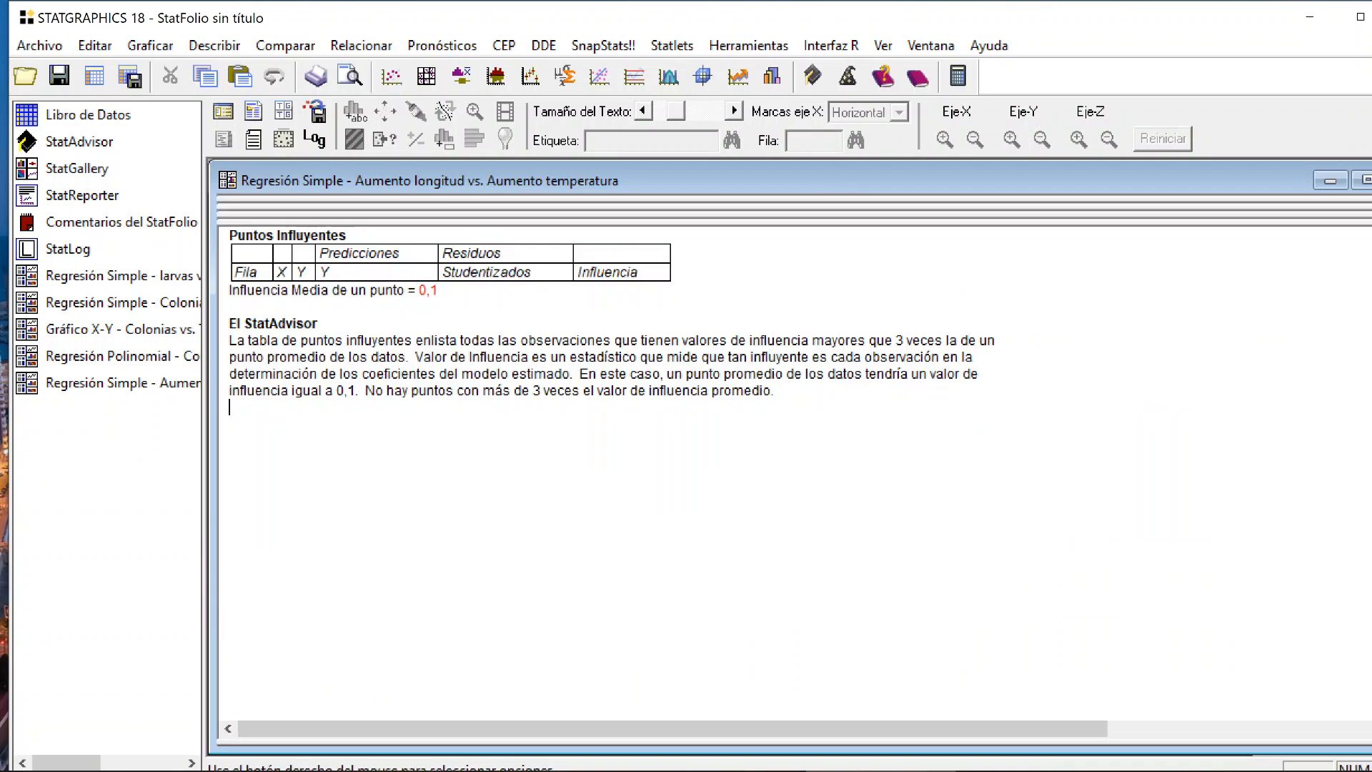
scroll(501, 682, "up", 5)
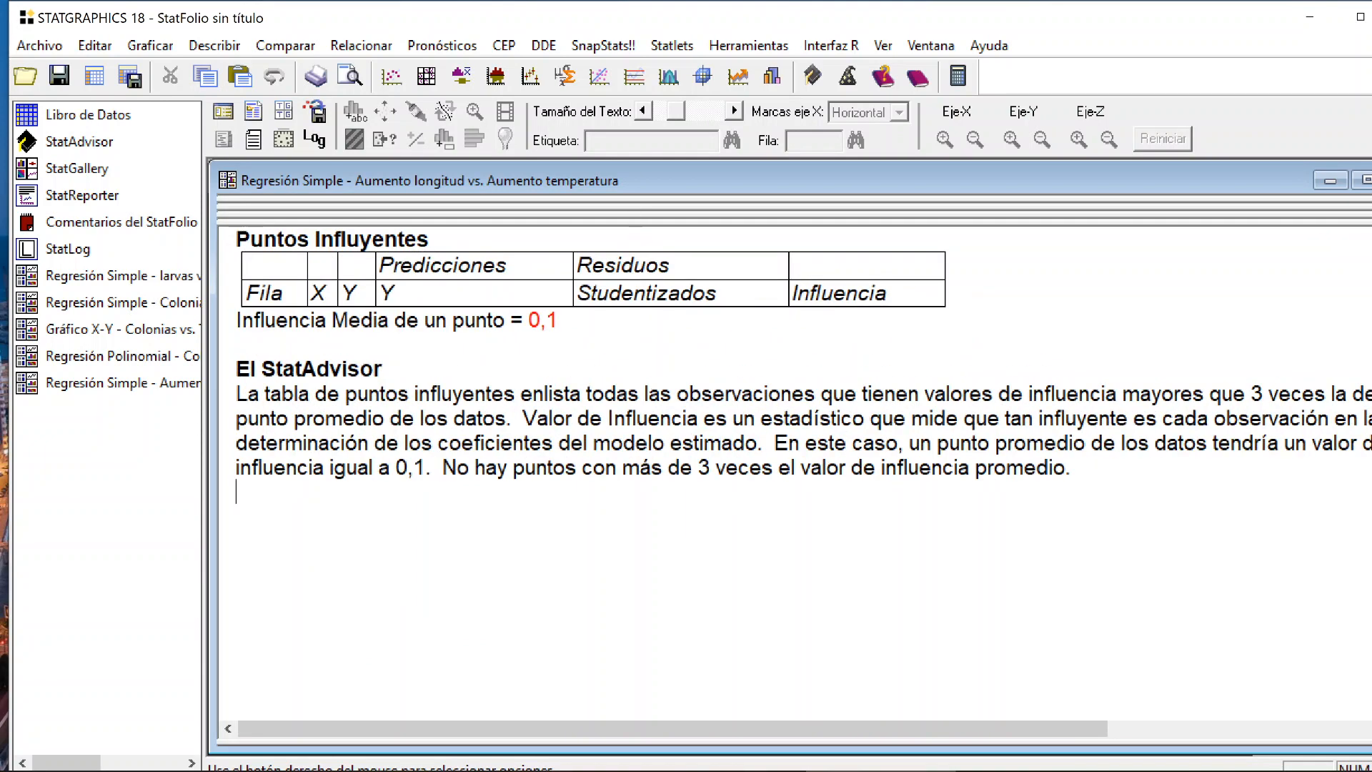
left_click_drag(559, 321, 511, 321)
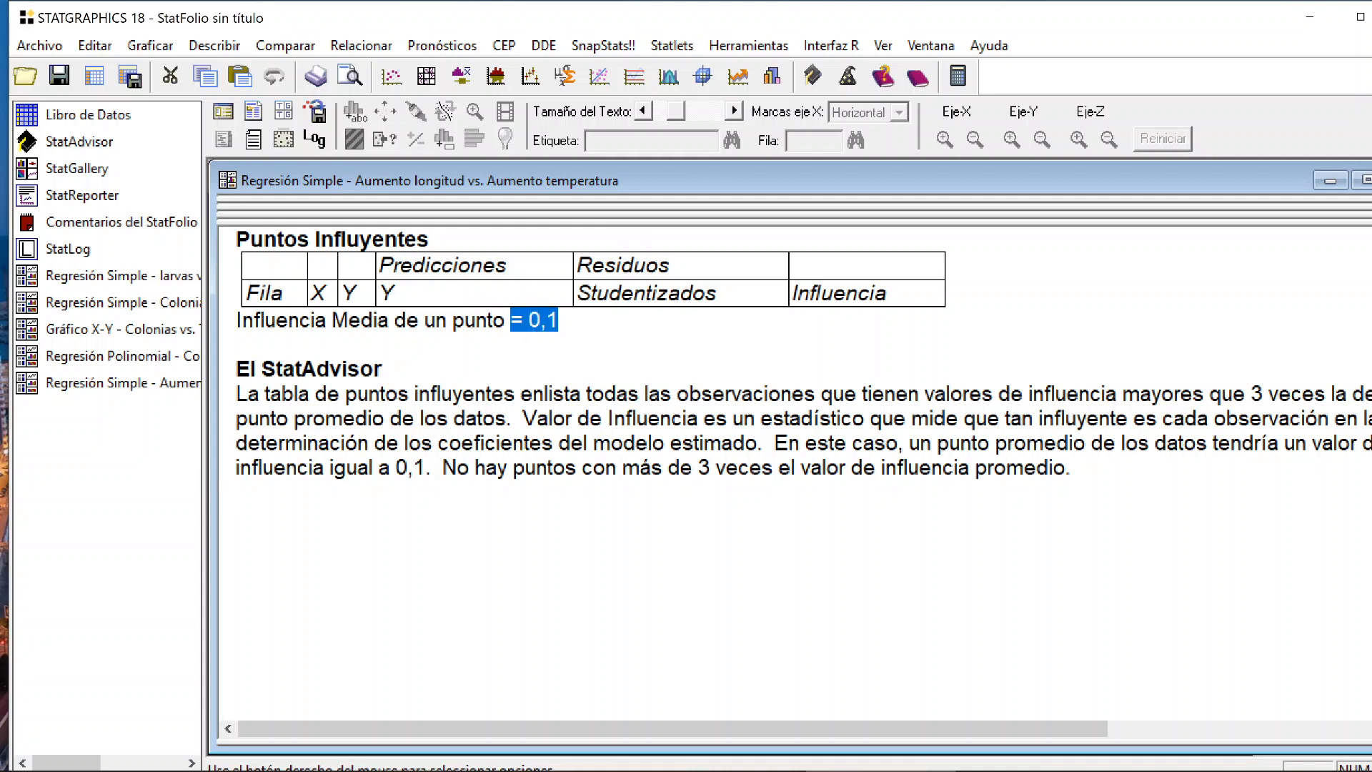
left_click(572, 345)
double_click(601, 368)
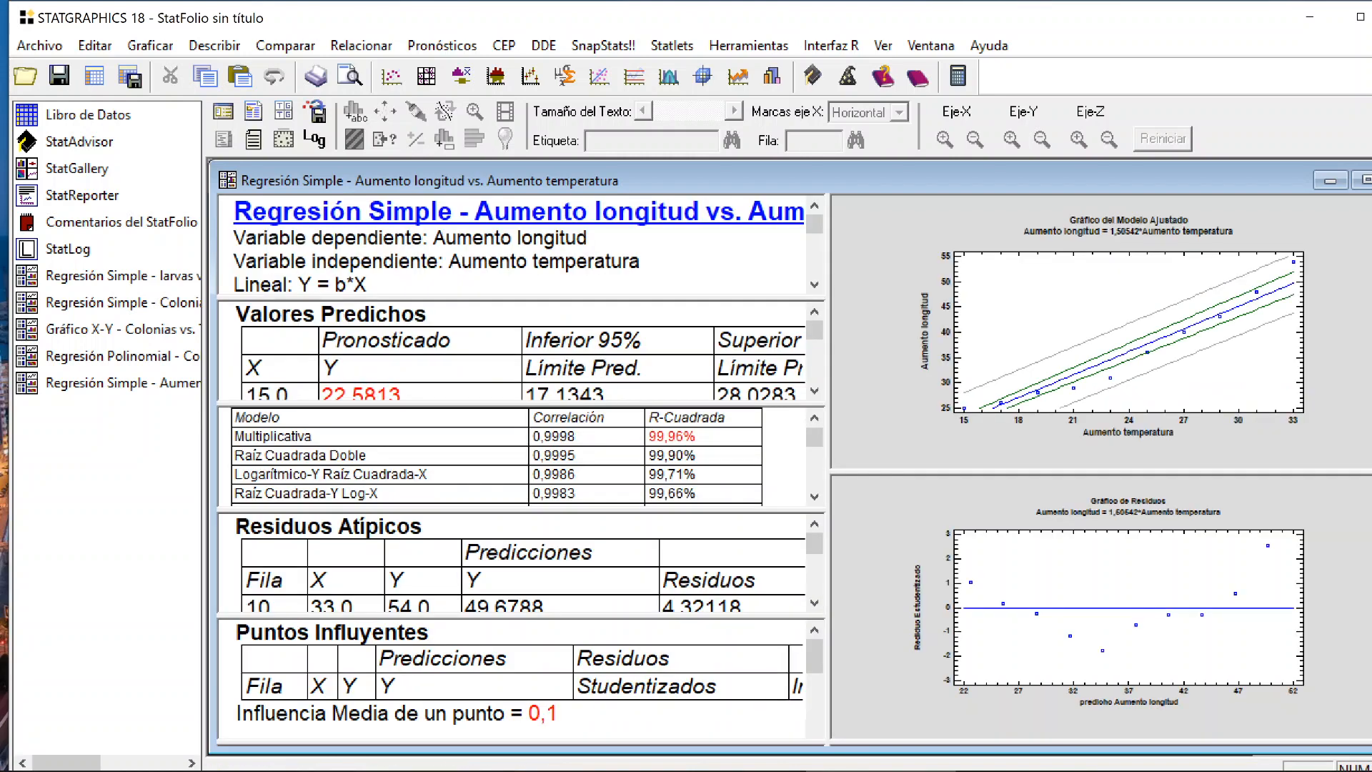
- Review the Comparación de Modelos Alternos table and reread exercise 1's statement in EjerciciosP5.pdf in Adobe Acrobat before returning to STATGRAPHICS
double_click(593, 458)
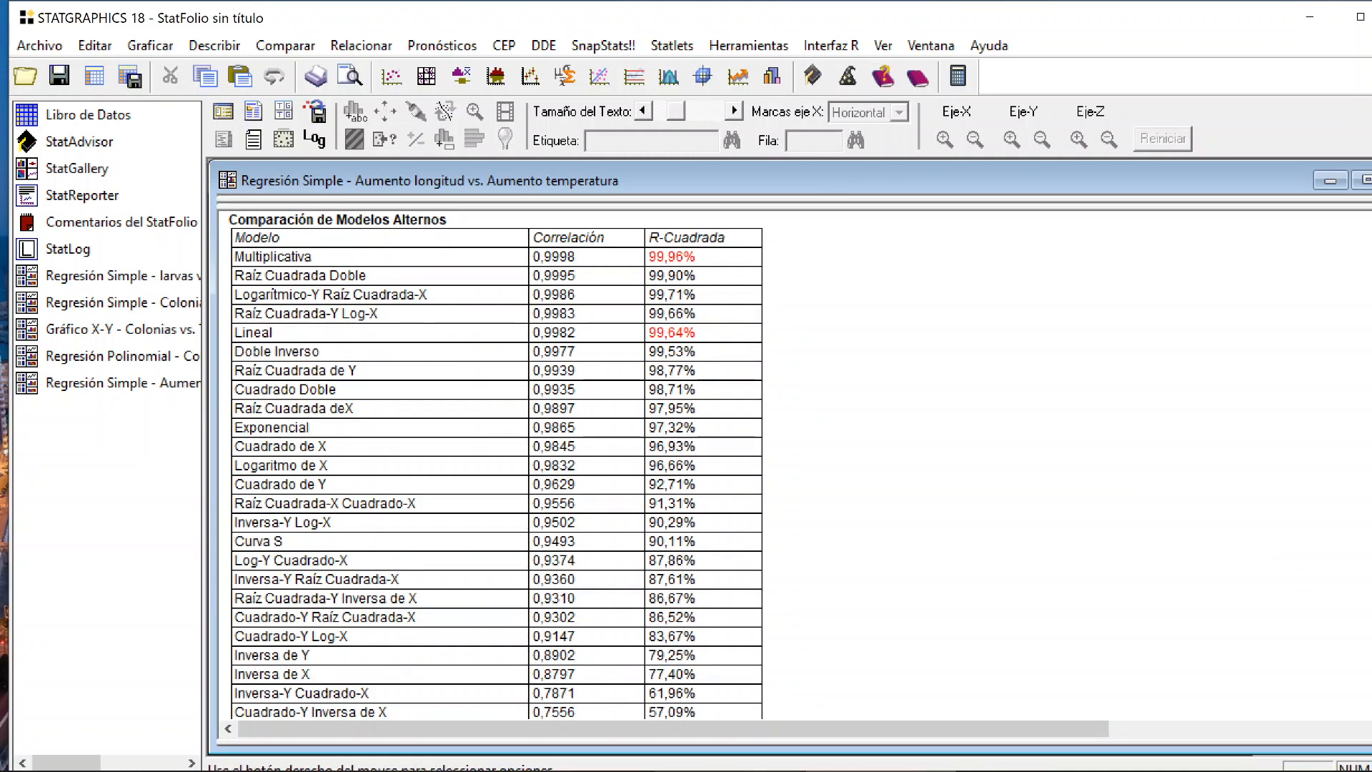
mouse_move(654, 766)
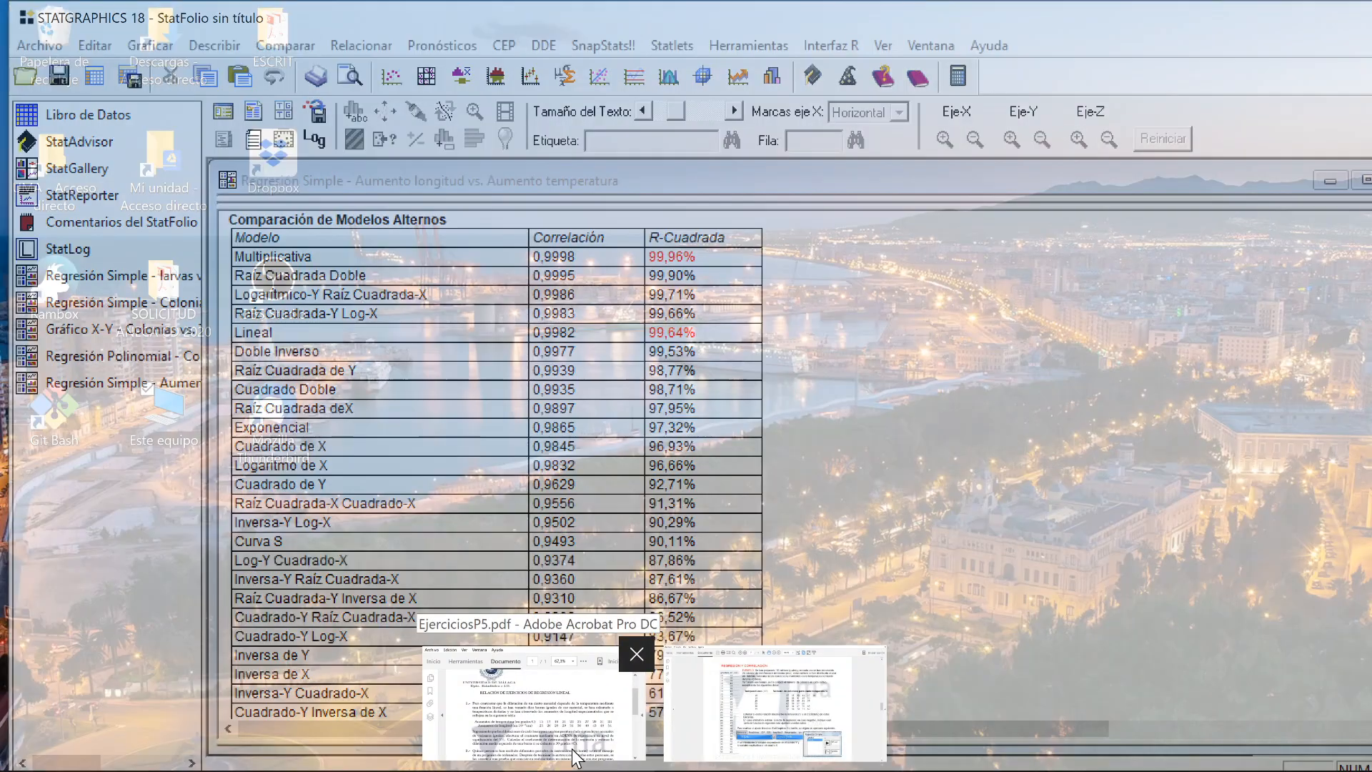
left_click(573, 748)
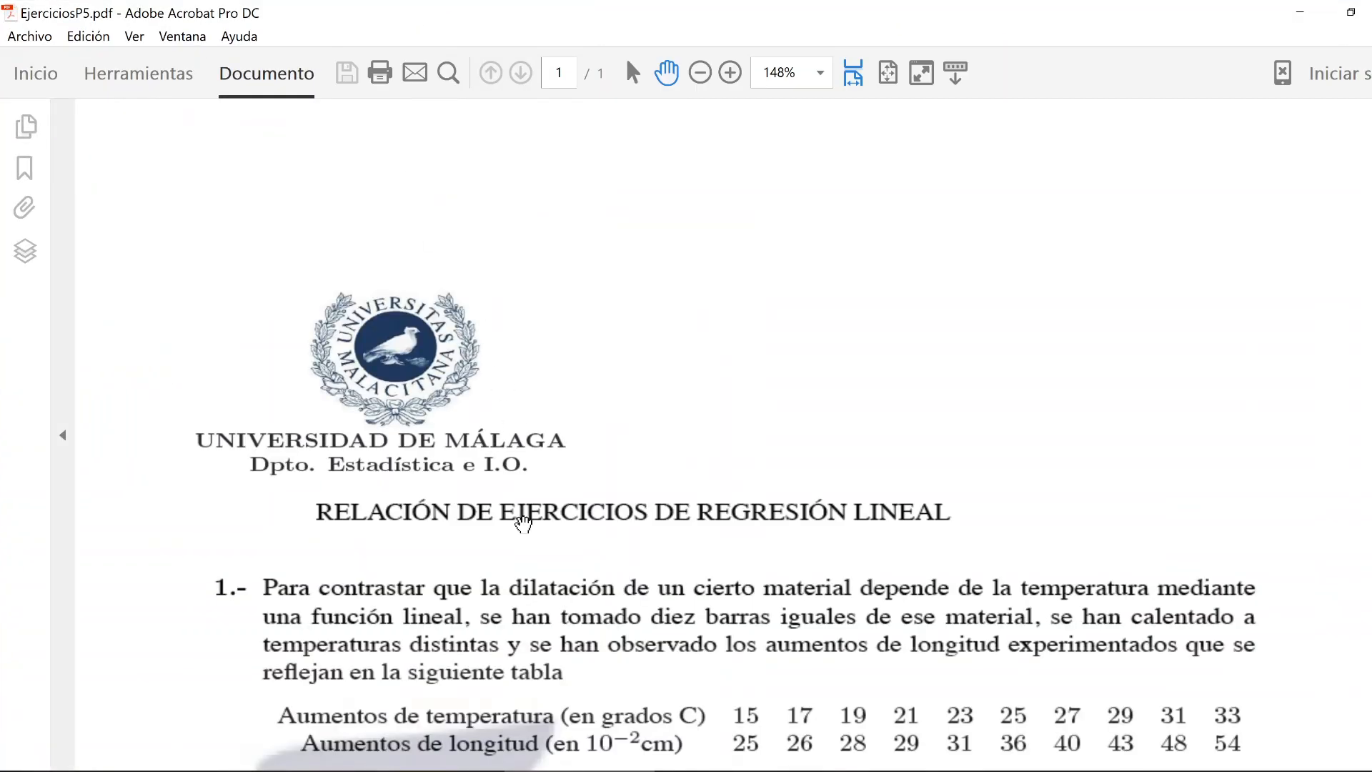
scroll(522, 524, "down", 3)
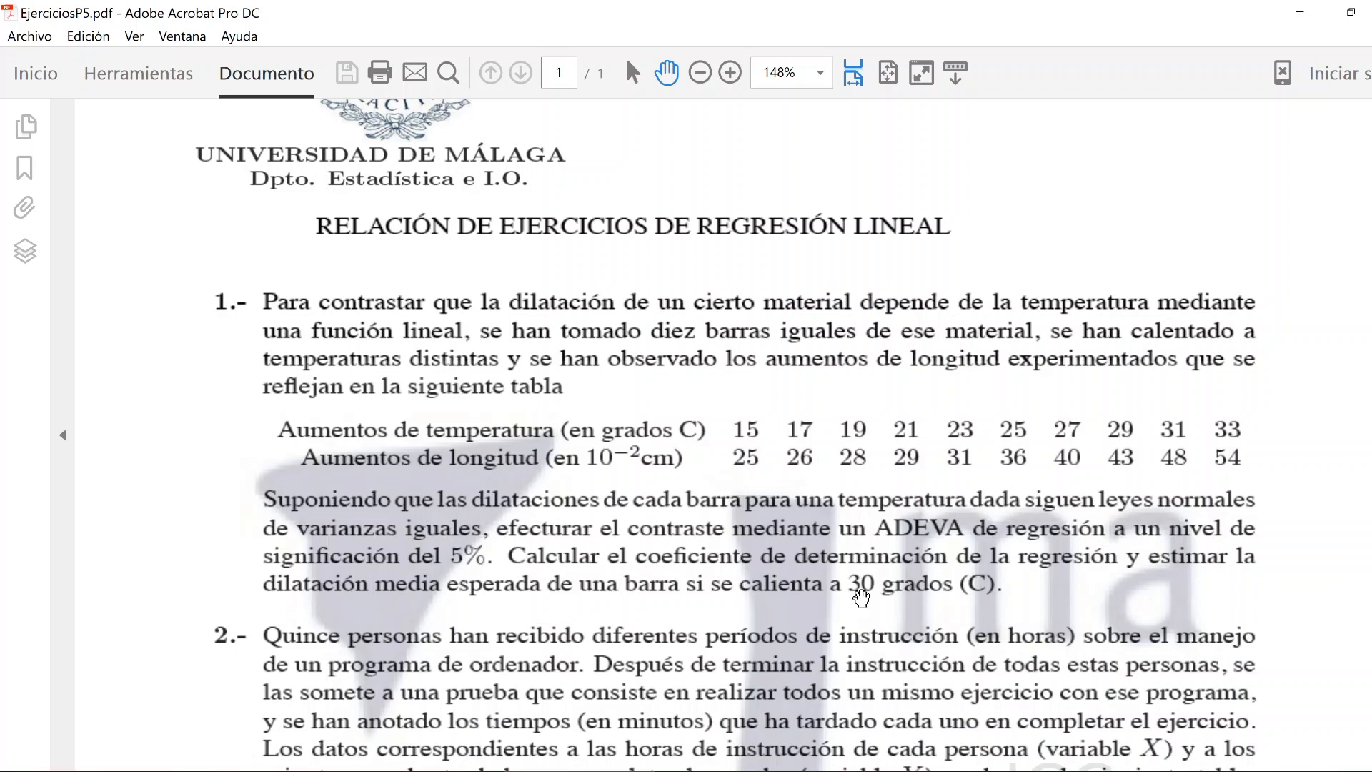
left_click(1304, 11)
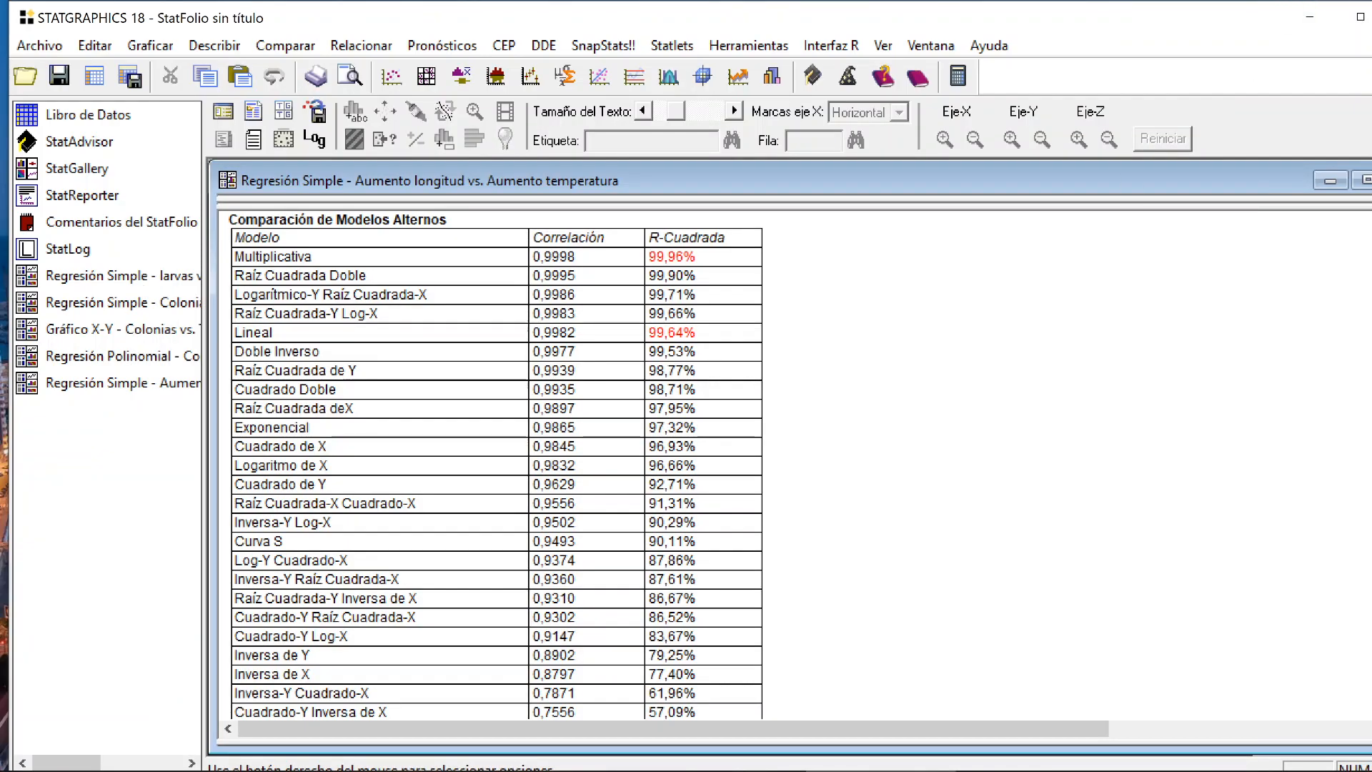
- Compare the correlation and R-Cuadrada of the Lineal and Multiplicativa models in the enlarged Comparación de Modelos Alternos table
scroll(578, 466, "up", 3)
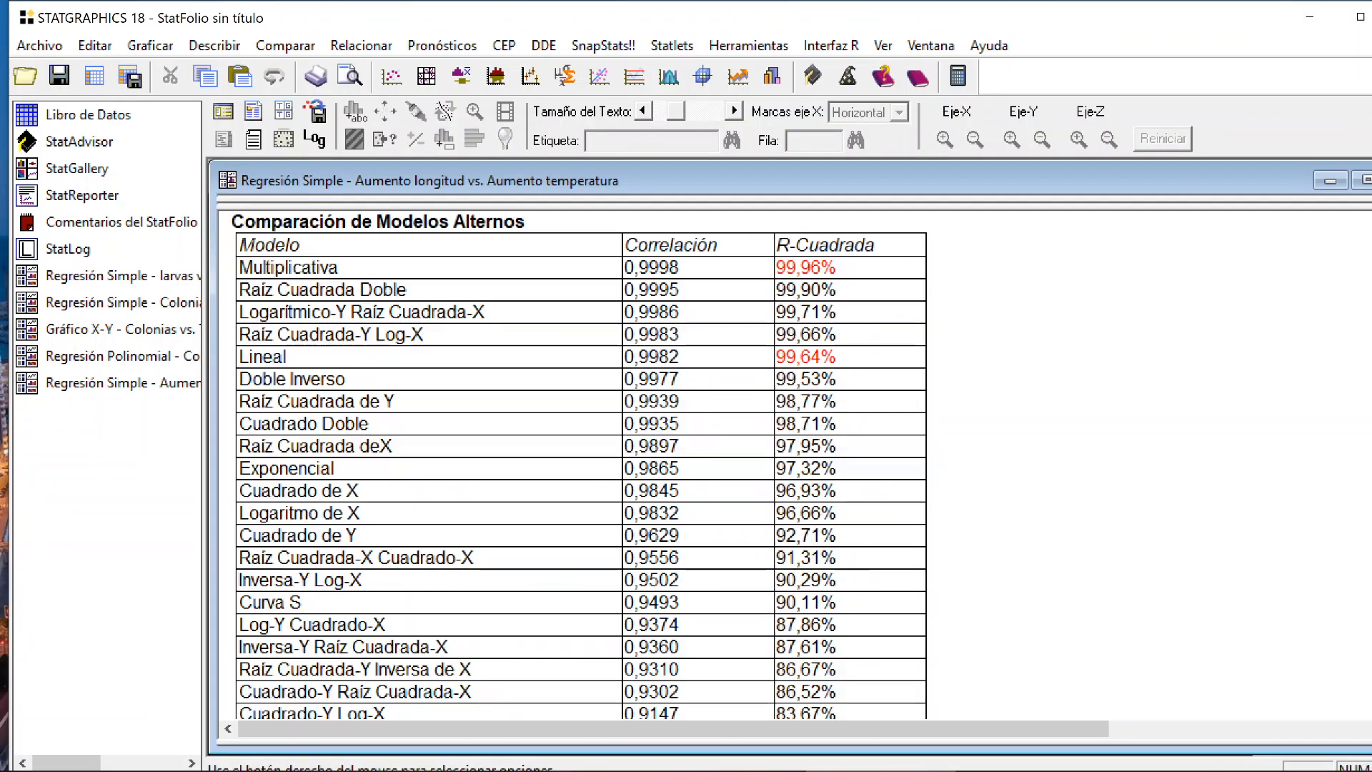
left_click_drag(697, 357, 521, 362)
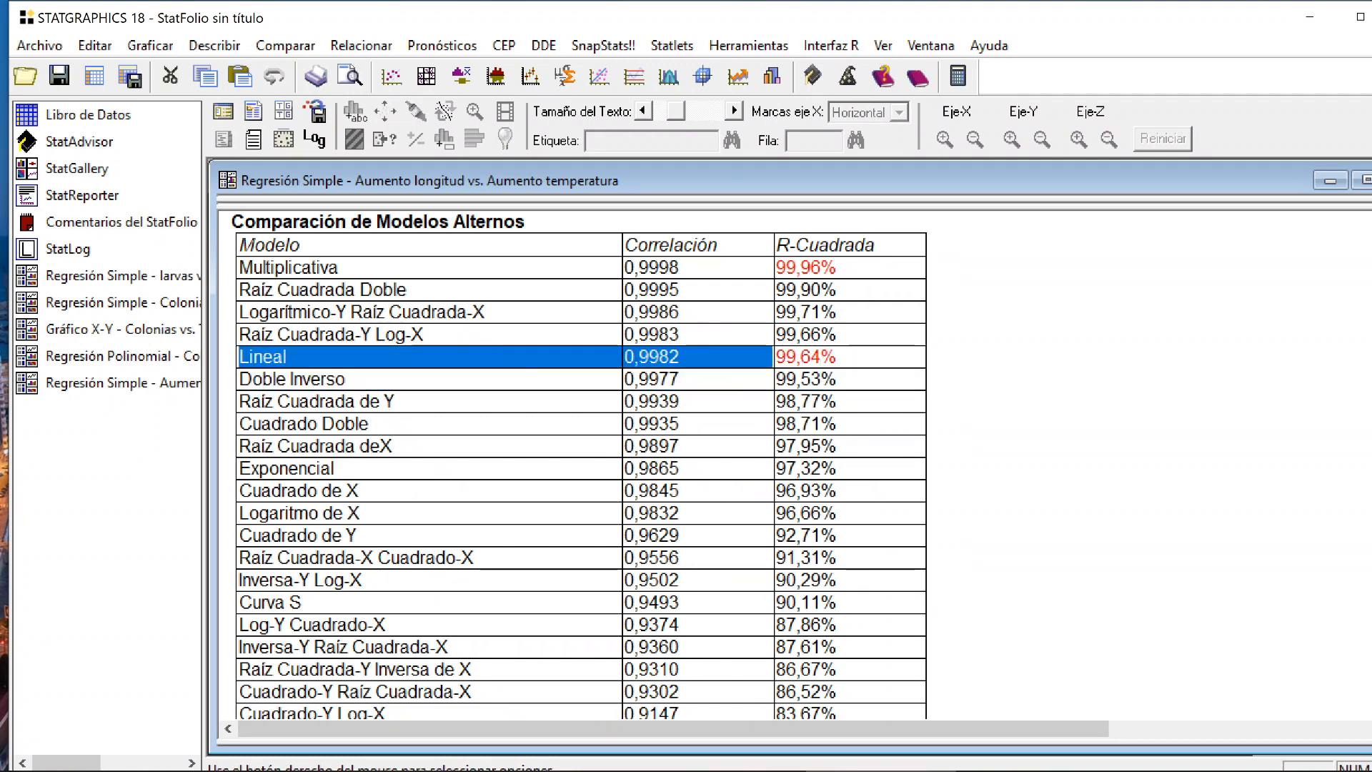
left_click(857, 356)
left_click_drag(857, 357, 357, 357)
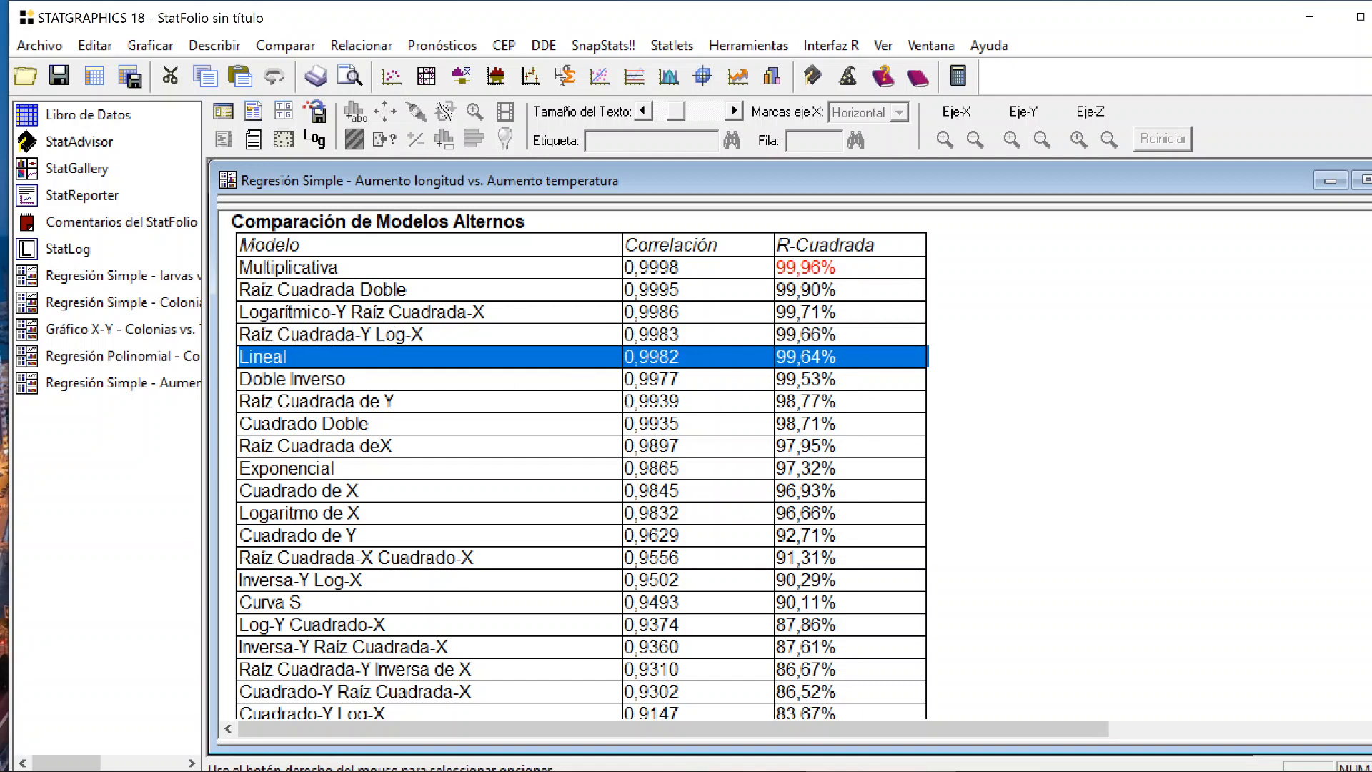
scroll(610, 475, "up", 1)
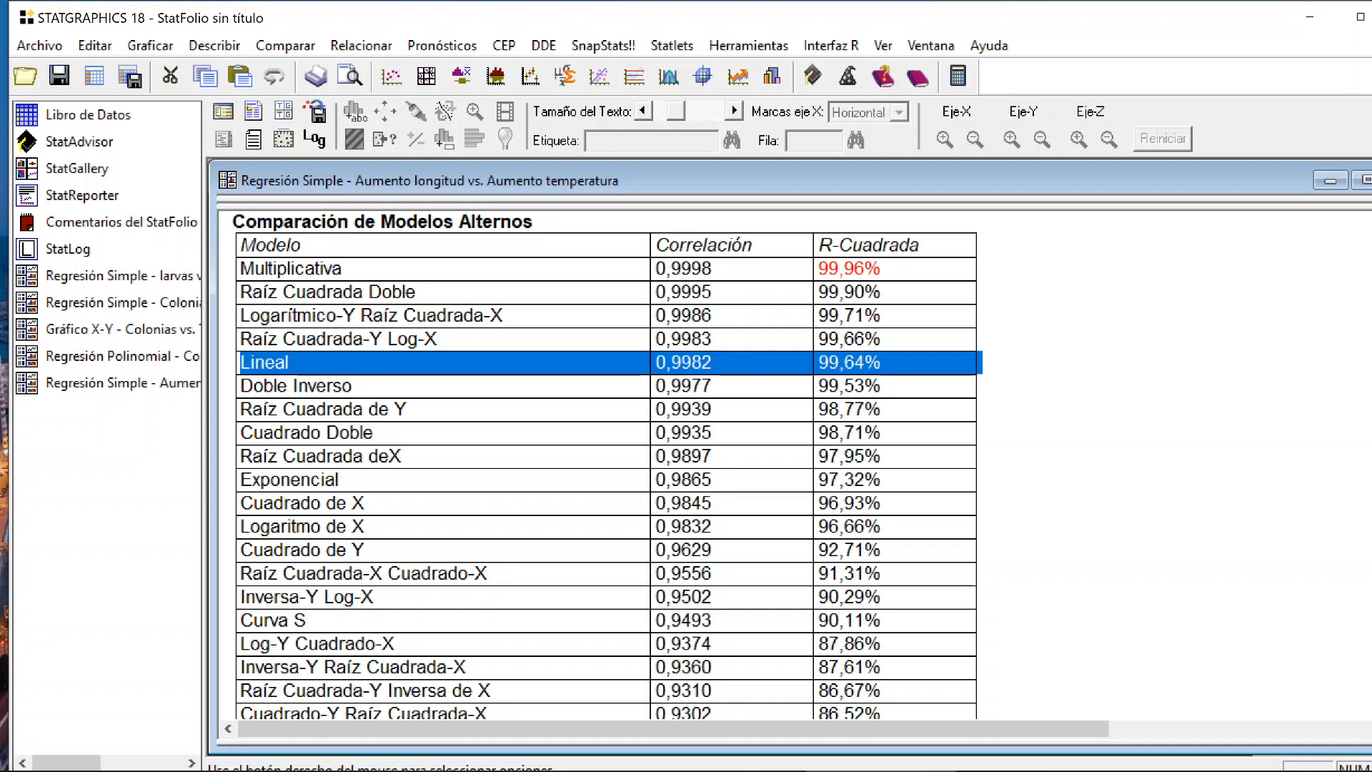
left_click(713, 268)
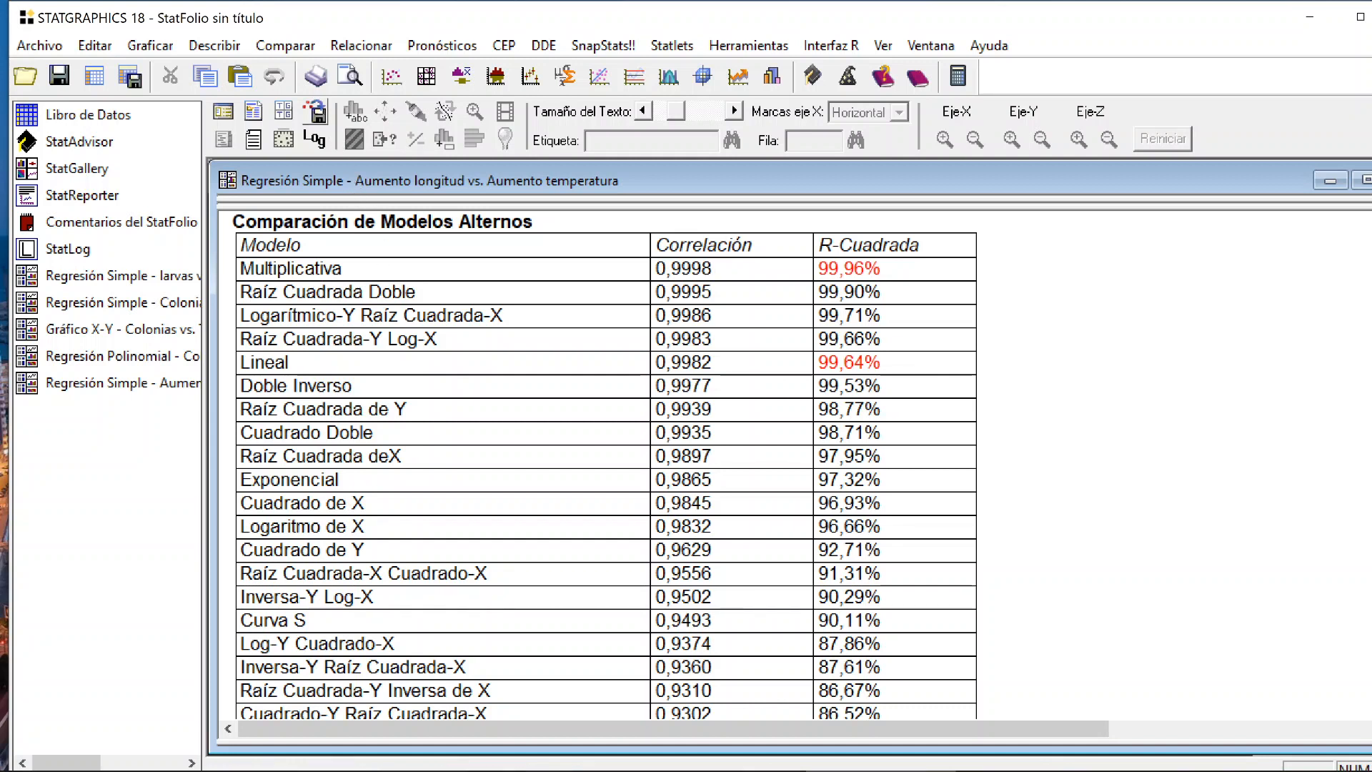
left_click_drag(987, 363, 247, 363)
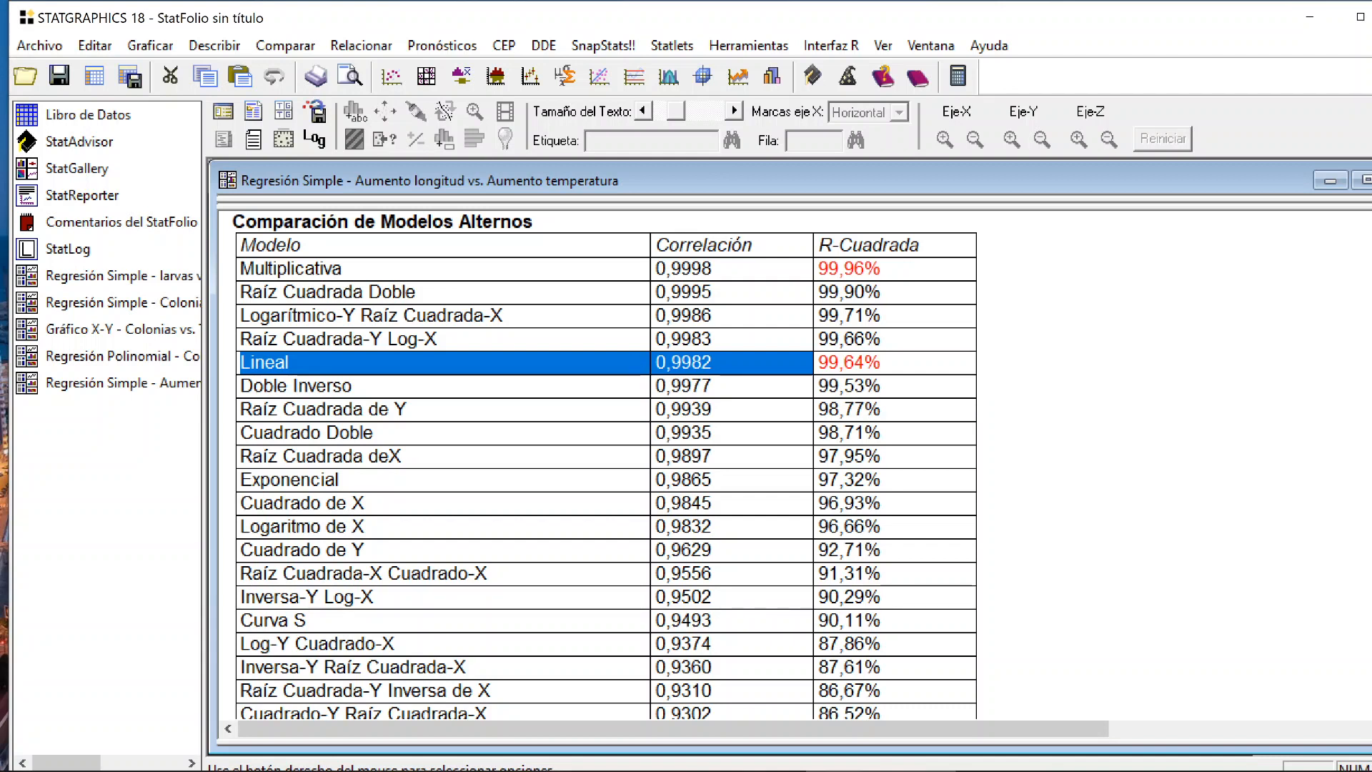
left_click(743, 269)
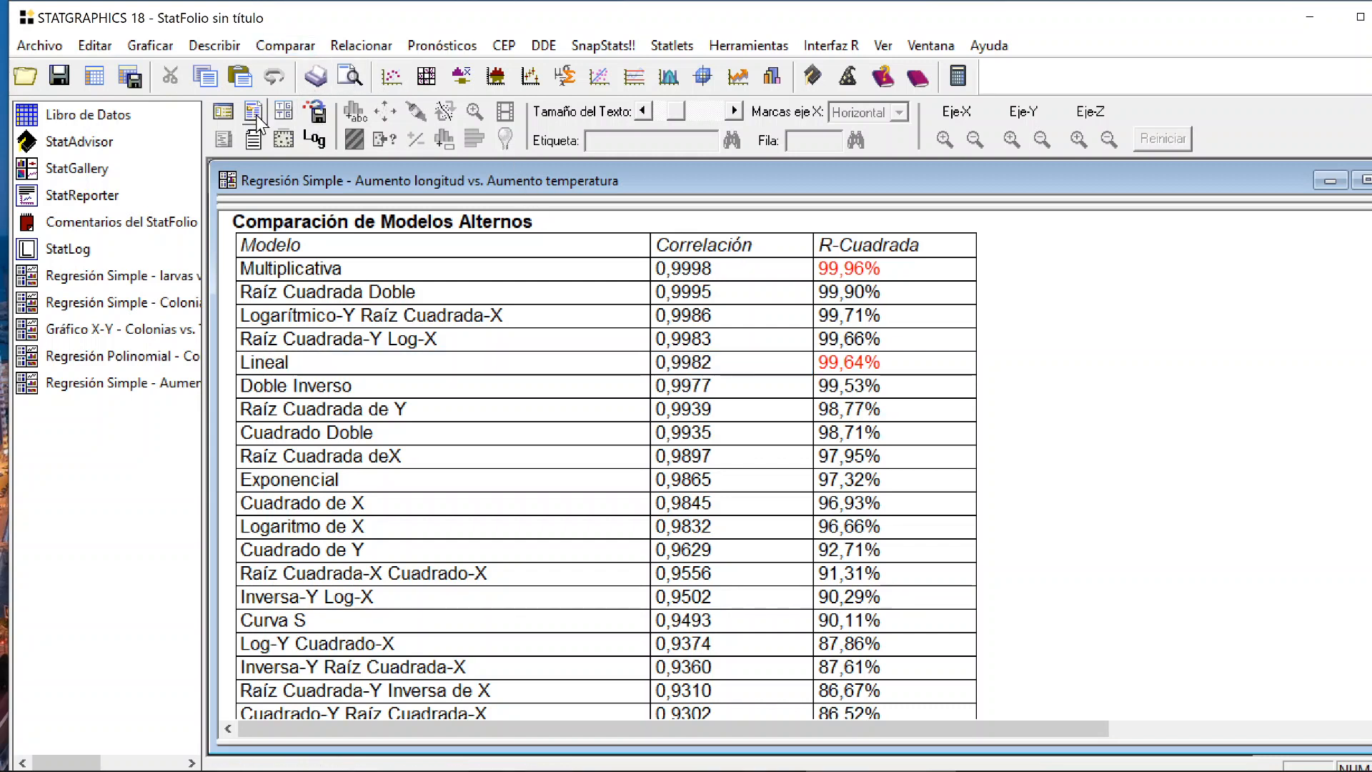
- Refit the simple regression as a Multiplicativo model with the constant included, and return to the multi-pane analysis view
left_click(337, 44)
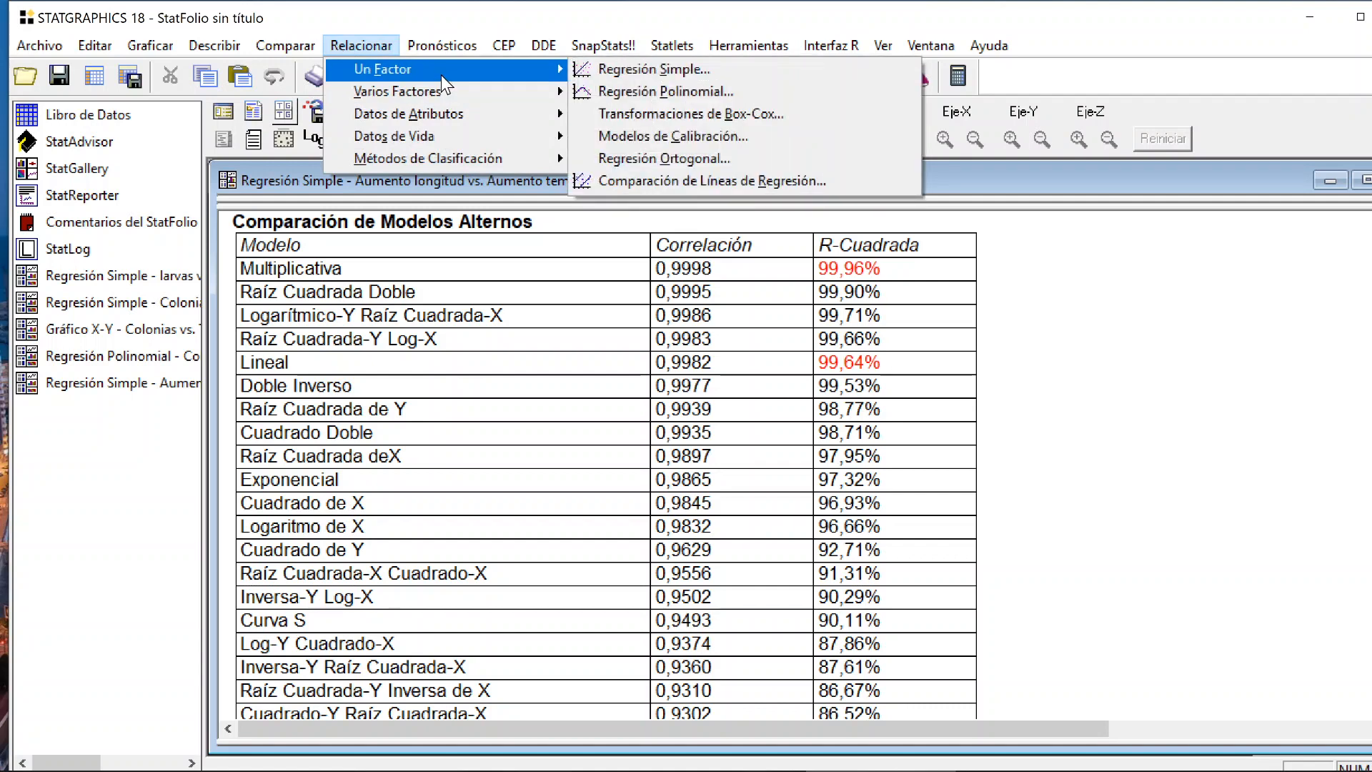
left_click(405, 10)
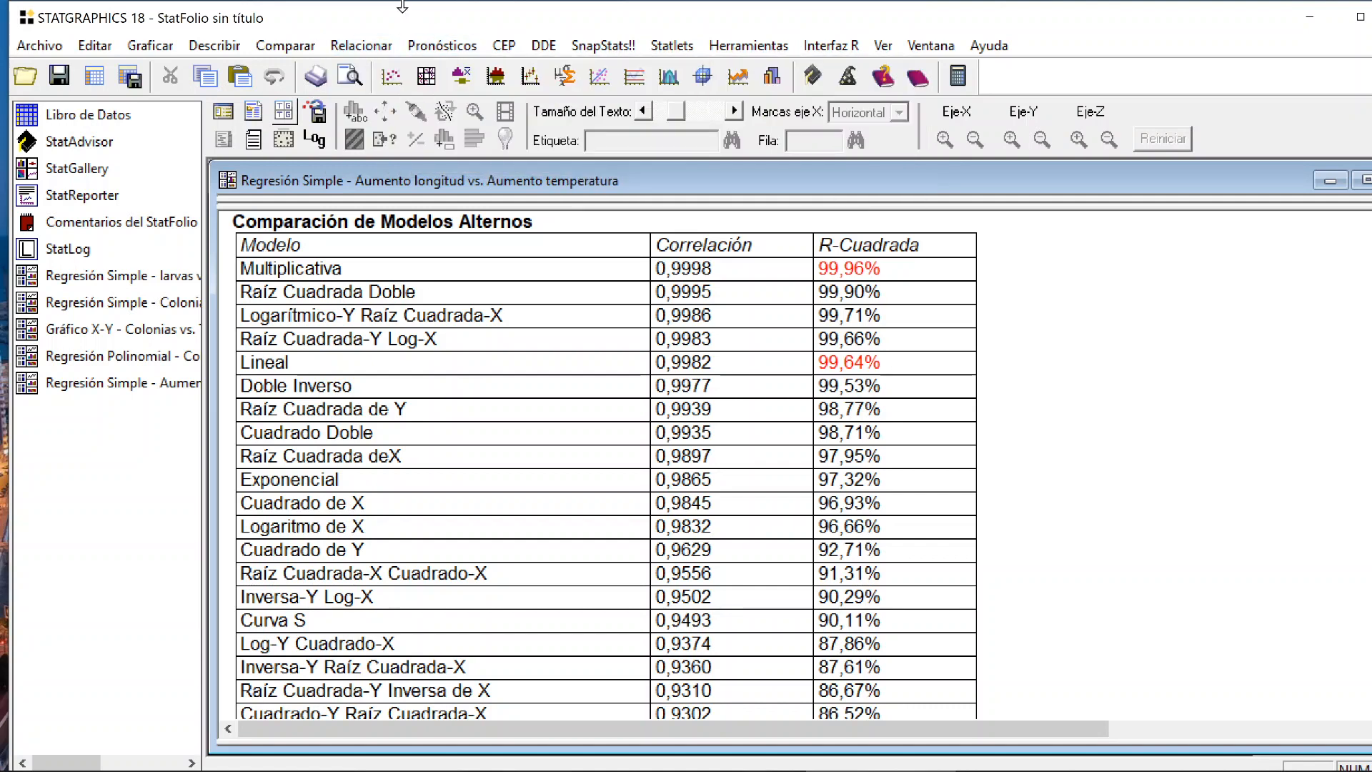
left_click(259, 112)
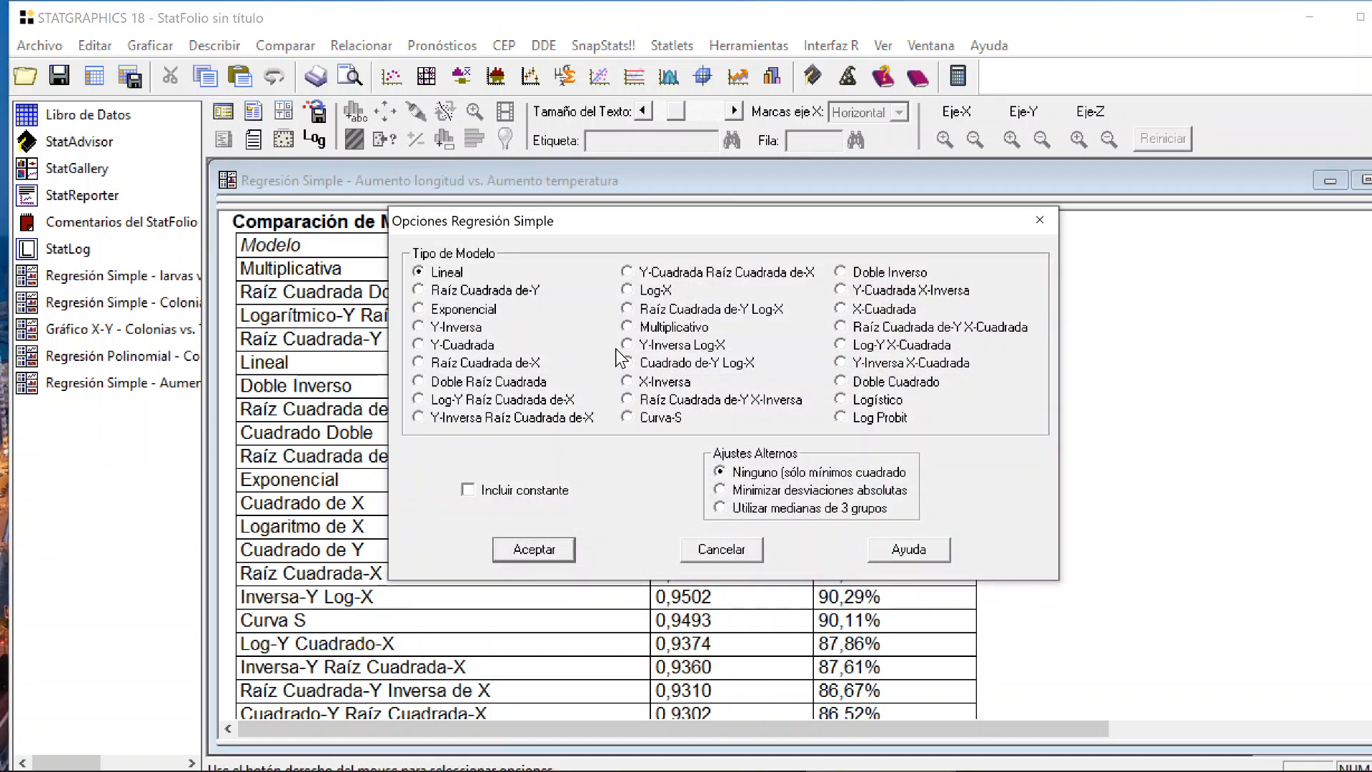
left_click(627, 327)
left_click(532, 499)
left_click(533, 550)
double_click(520, 409)
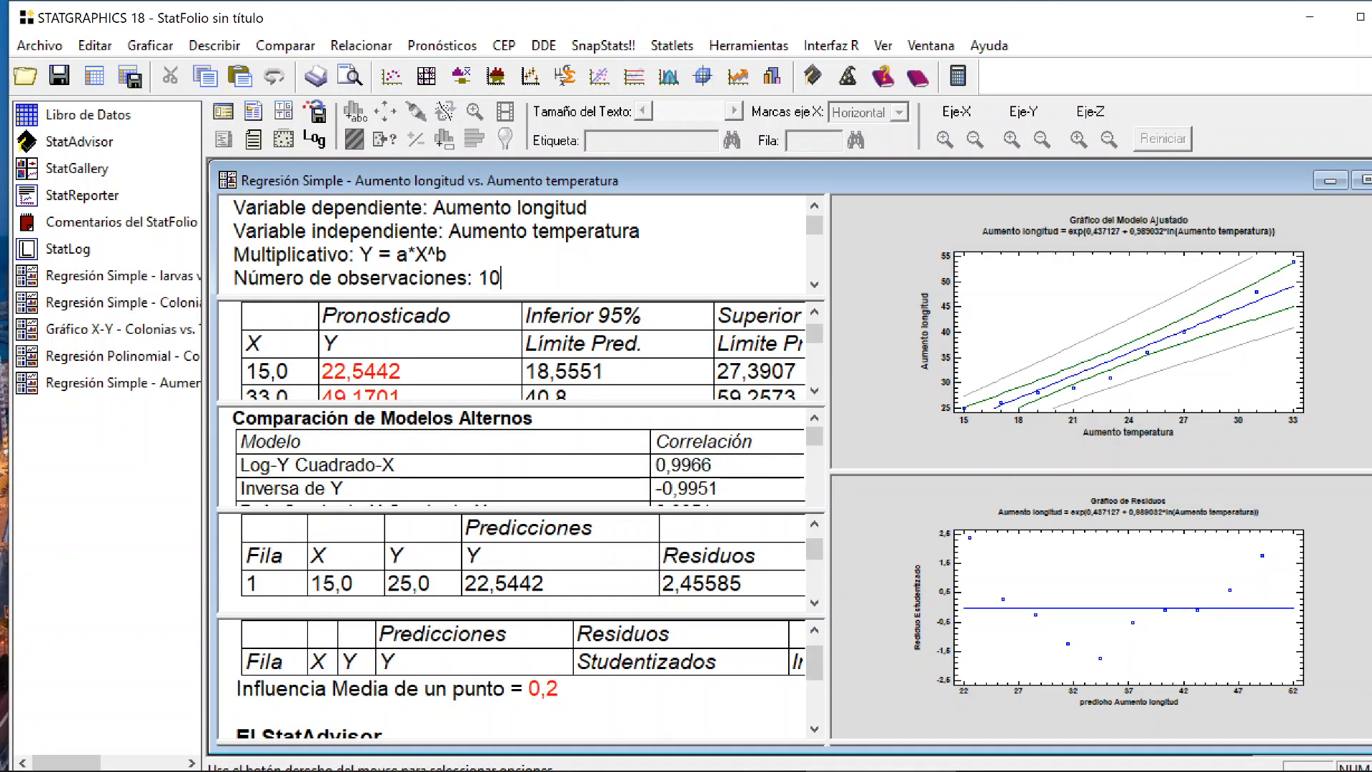
- Examine the multiplicative model's equation in the enlarged analysis summary, and view its fitted curve in the enlarged Gráfico del Modelo Ajustado
double_click(516, 277)
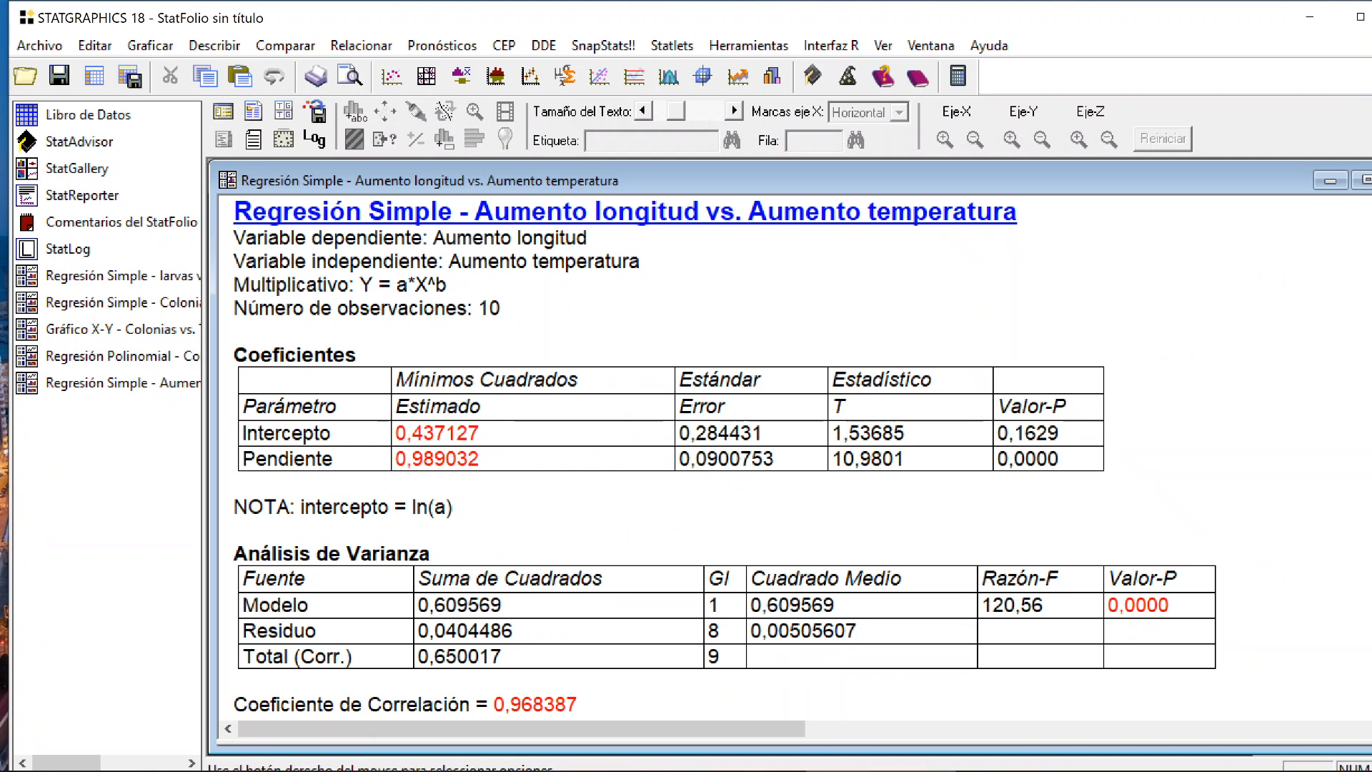
left_click_drag(415, 285, 444, 285)
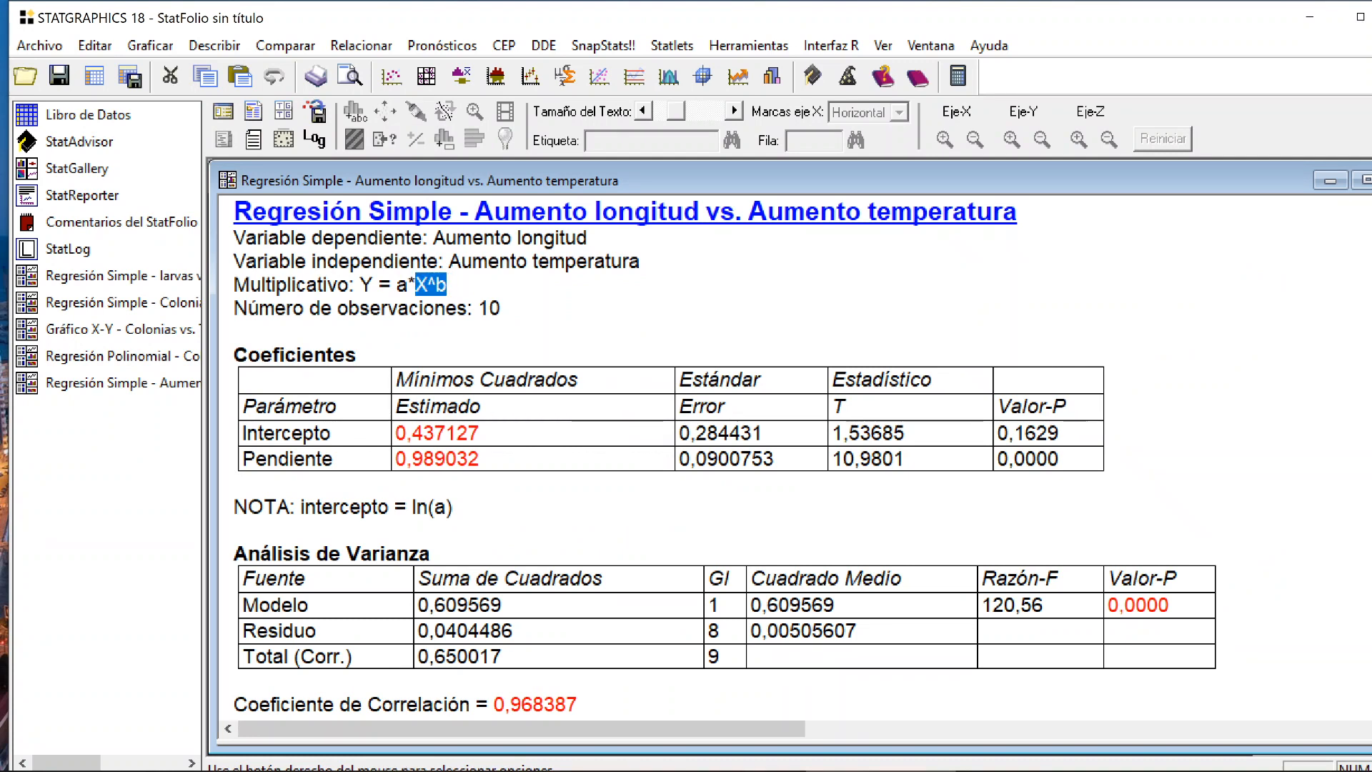
left_click(443, 285)
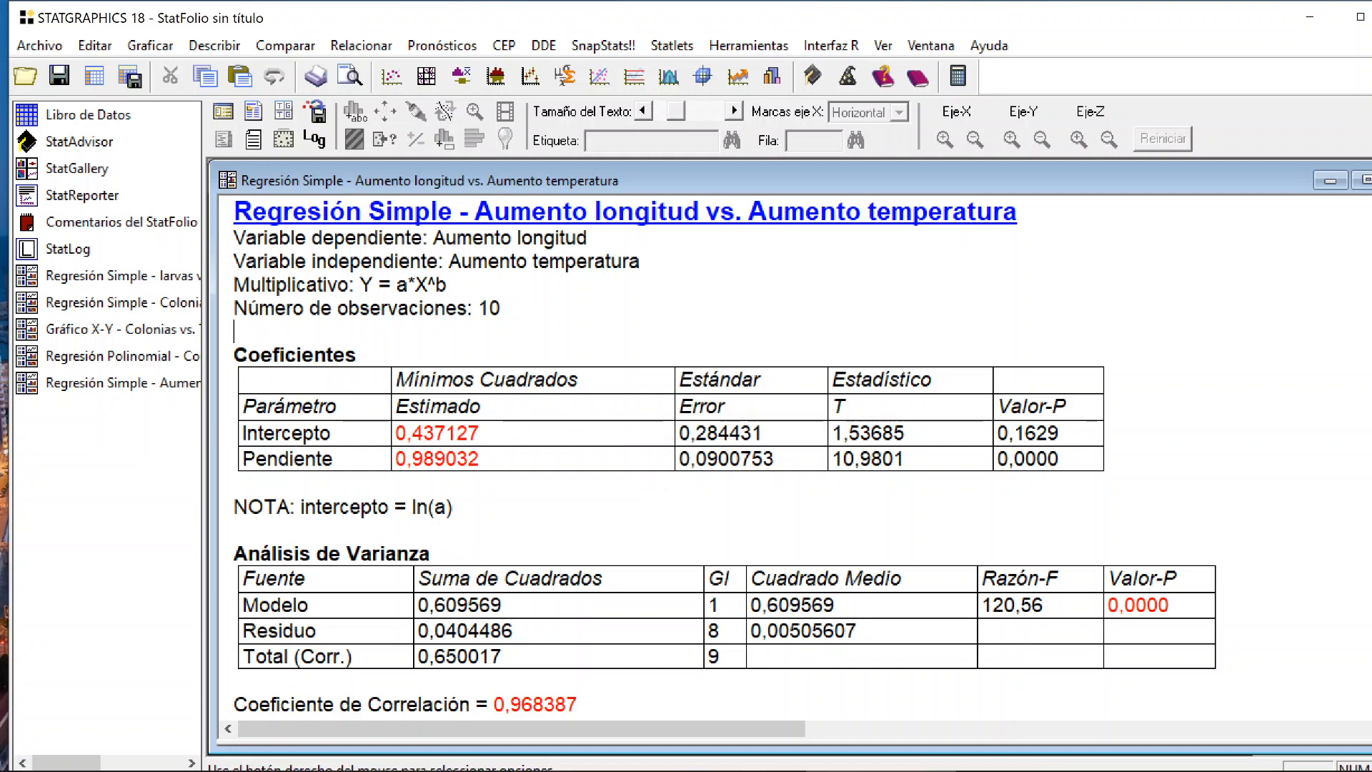
double_click(1030, 288)
double_click(1091, 320)
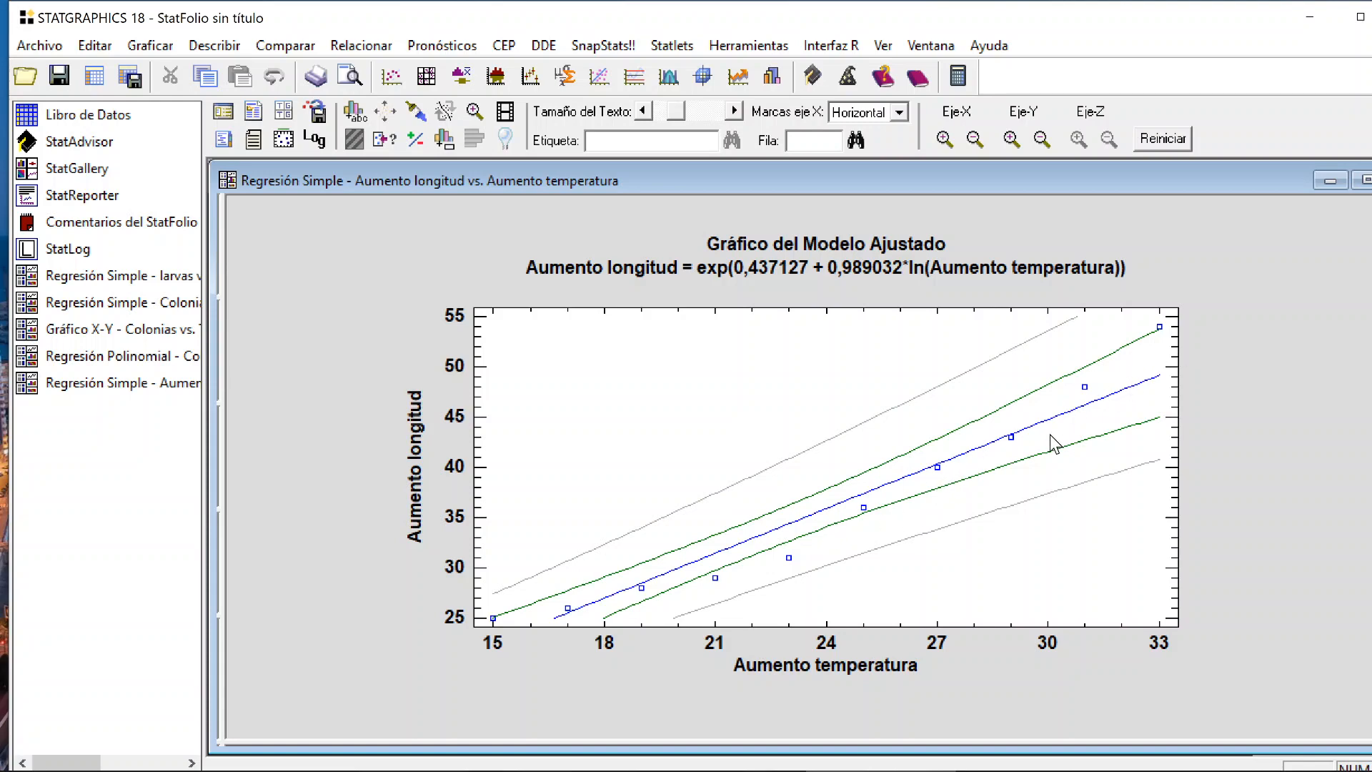
double_click(1282, 397)
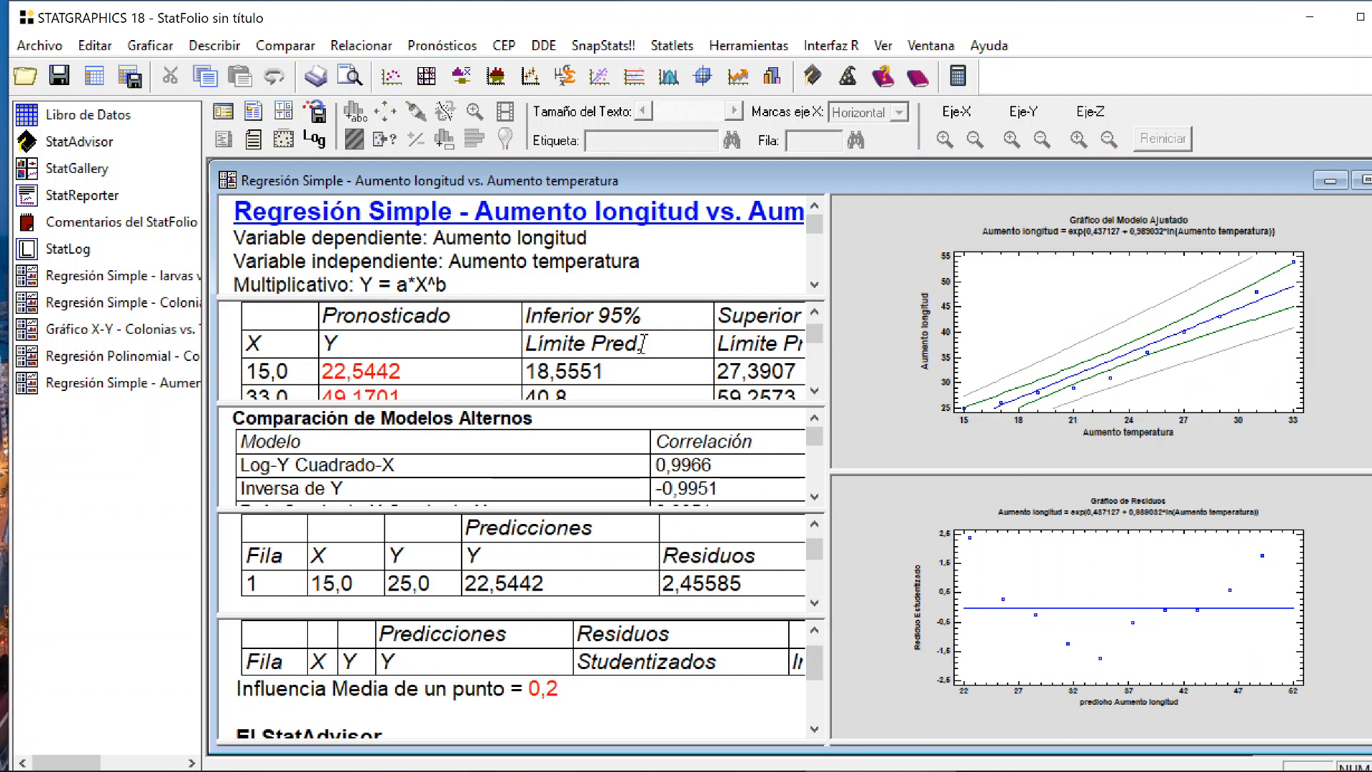
- Enlarge the analysis summary again and examine the intercept and slope estimates and the intercept's Valor-P in the Coeficientes table
double_click(520, 251)
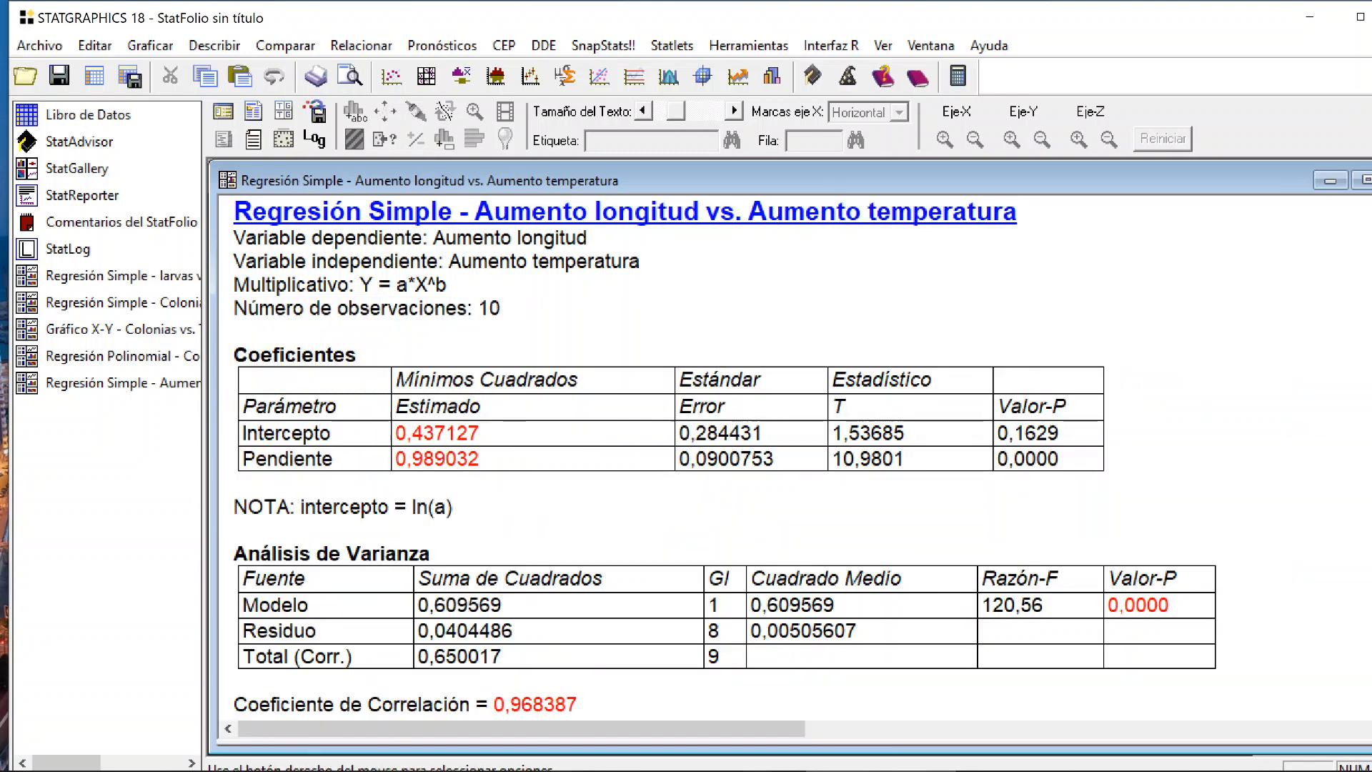
left_click_drag(480, 433, 395, 433)
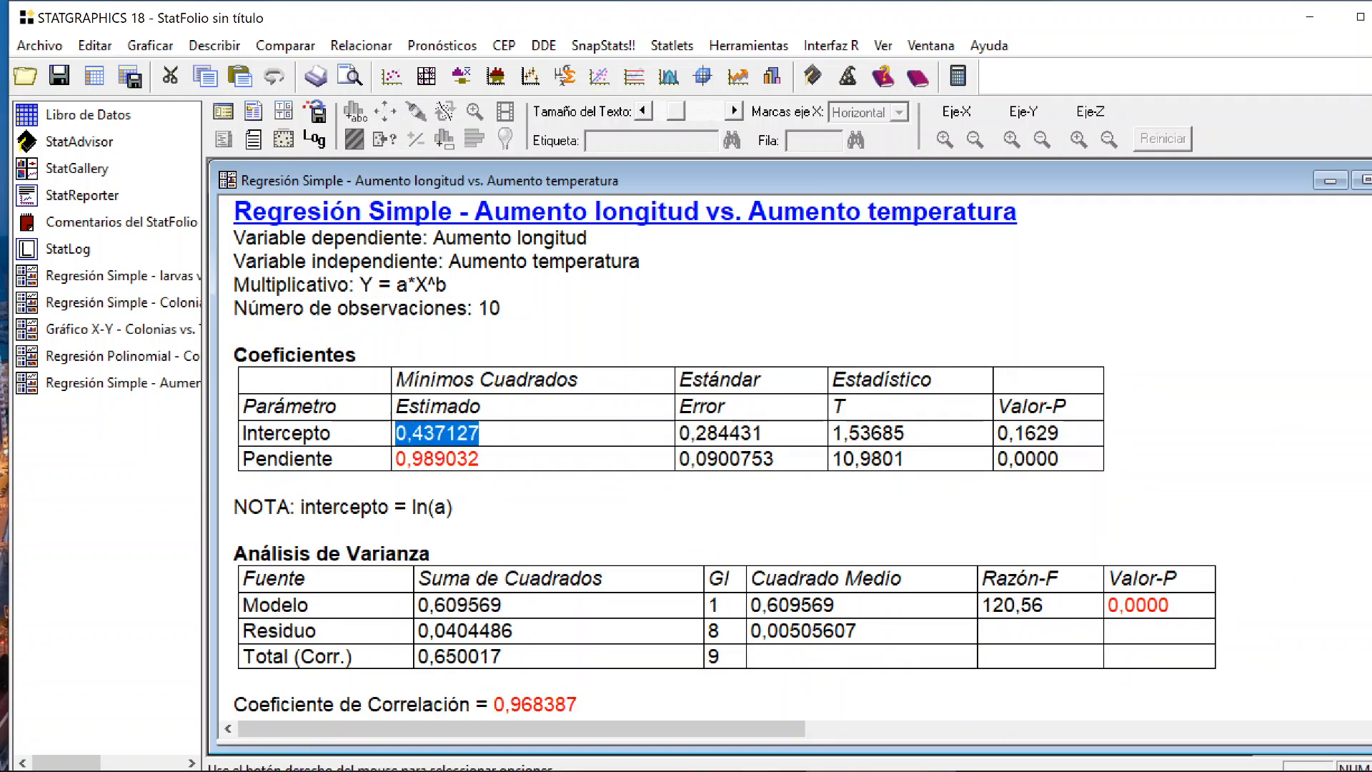
left_click(480, 458)
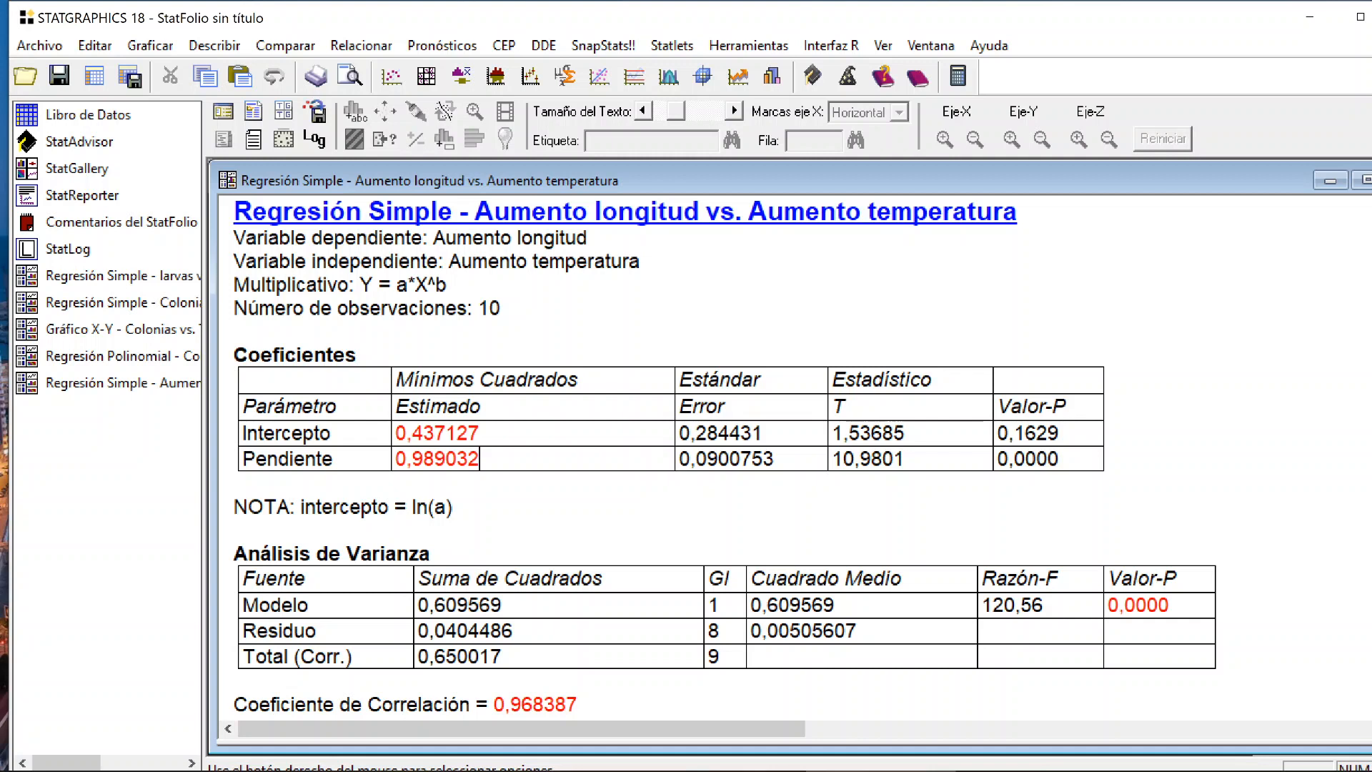
left_click_drag(1059, 433, 997, 434)
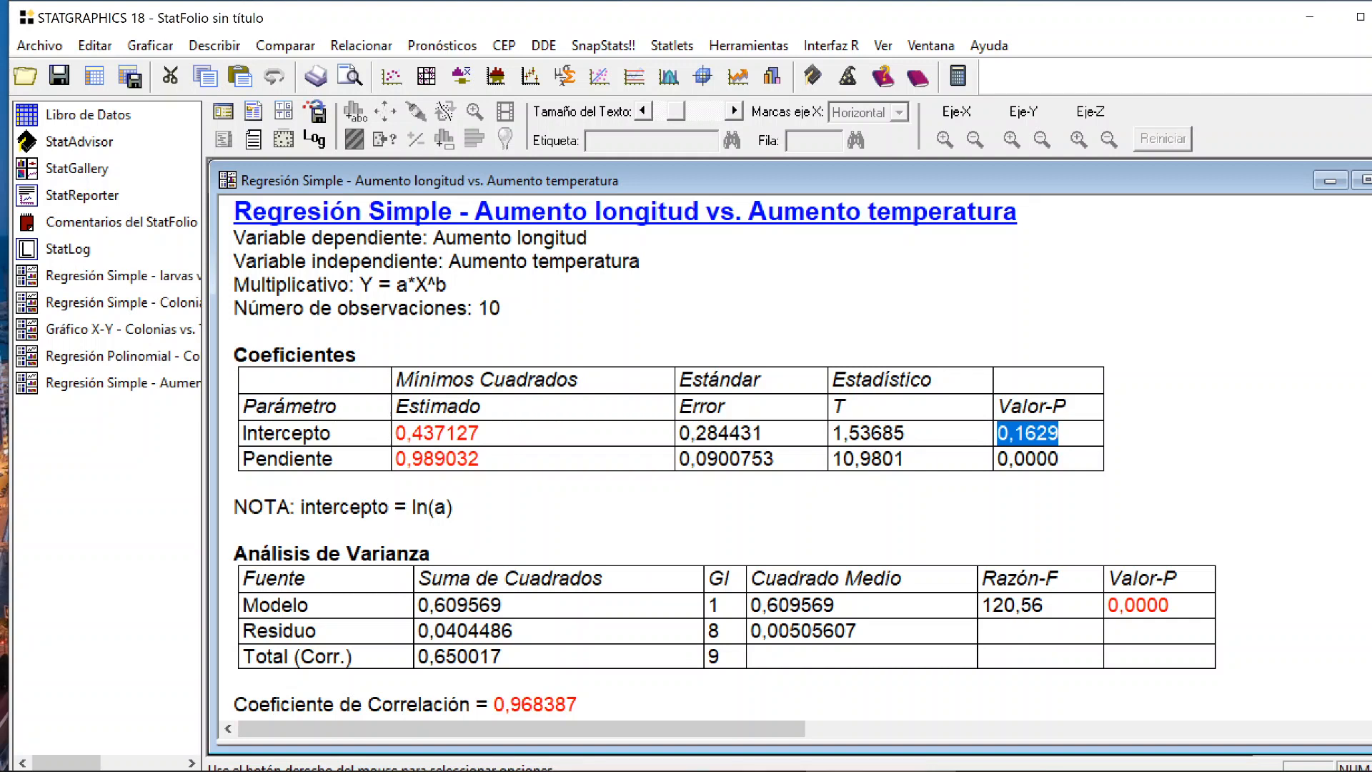
left_click(285, 770)
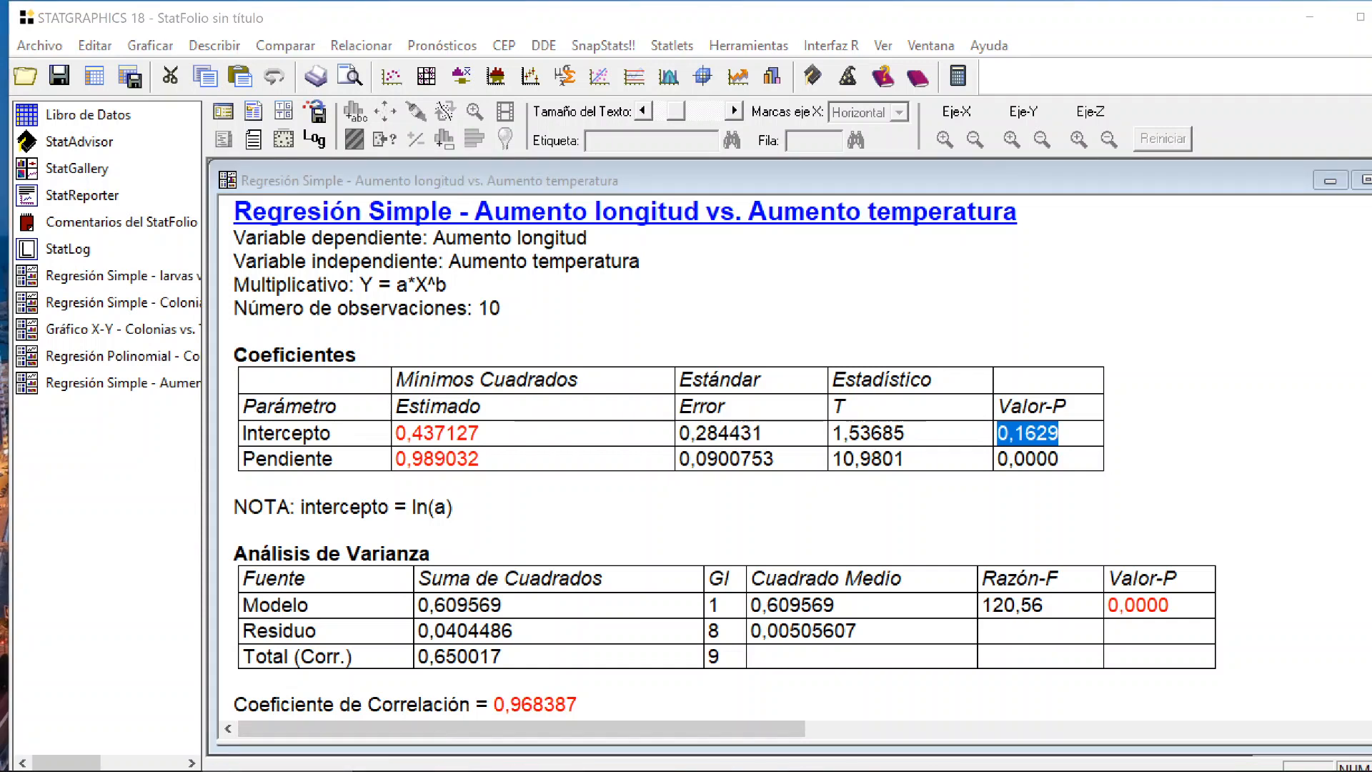